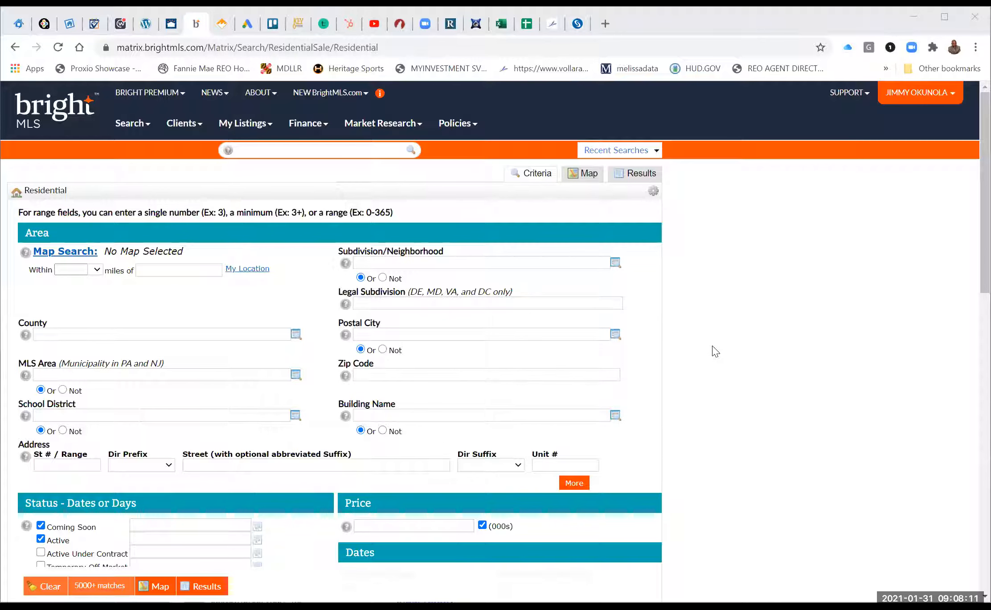
# Add Bowie MD and Lanham MD as Postal City criteria in the residential search.
pyautogui.scroll(-1, 715, 352)
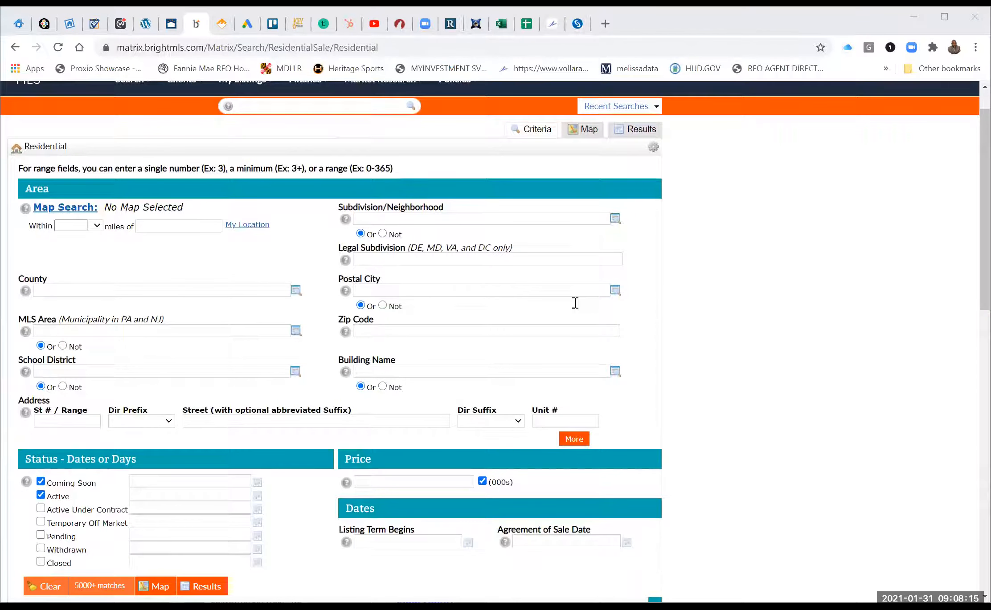
pyautogui.scroll(-1, 429, 261)
pyautogui.click(428, 263)
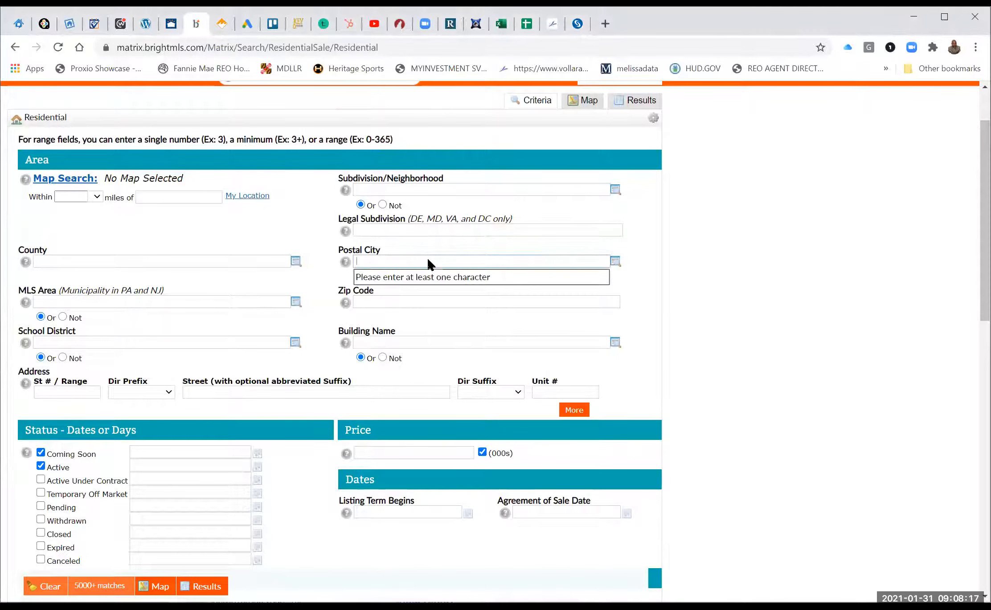
pyautogui.write('bowie')
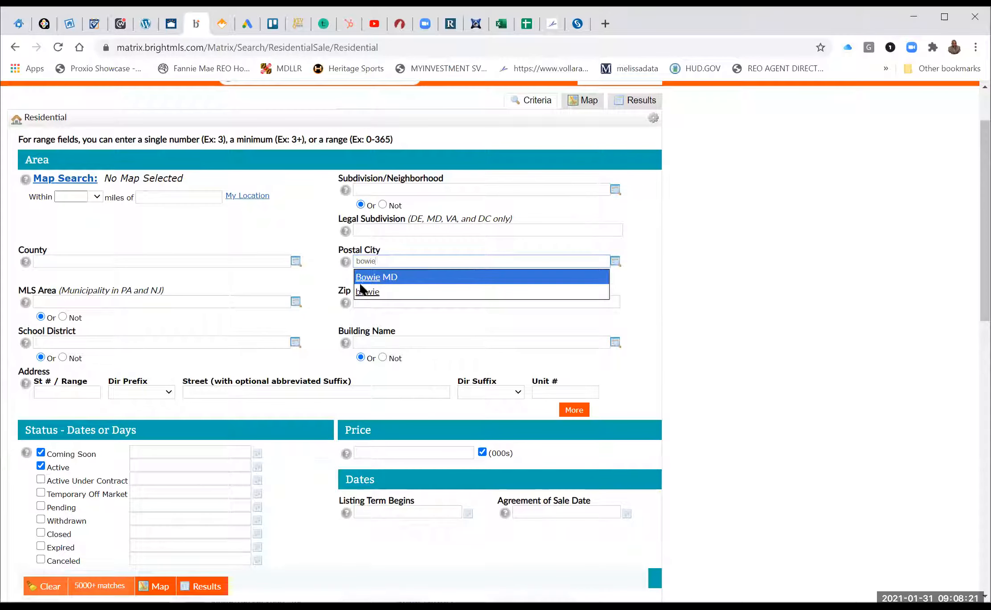
pyautogui.click(372, 277)
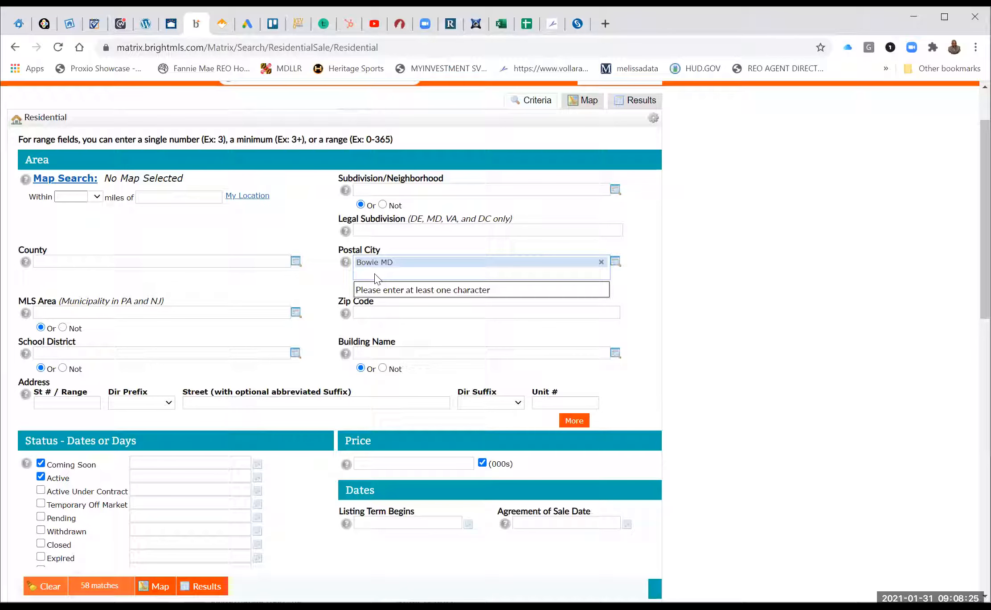
pyautogui.write('lanham')
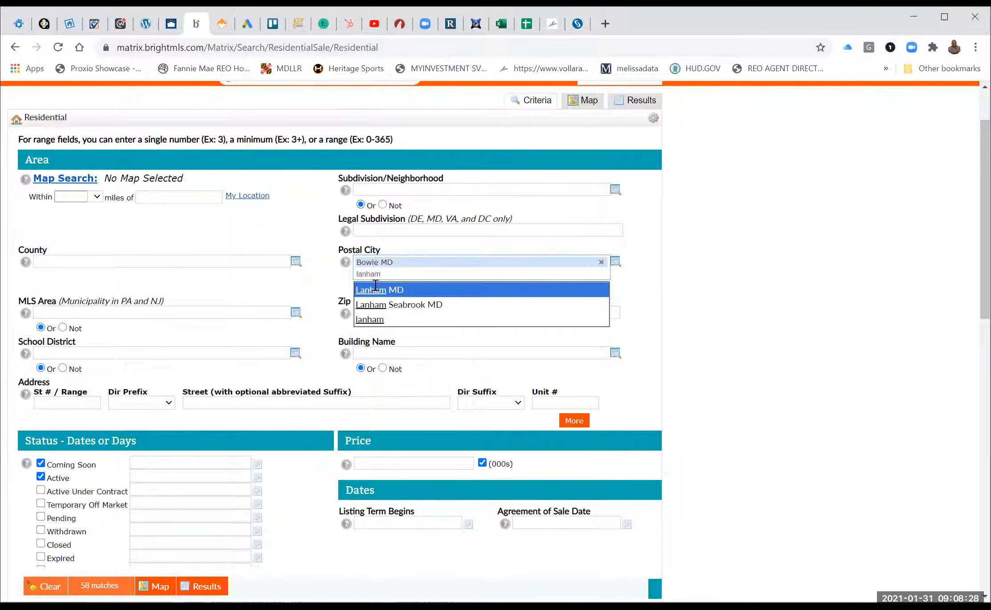
pyautogui.click(375, 290)
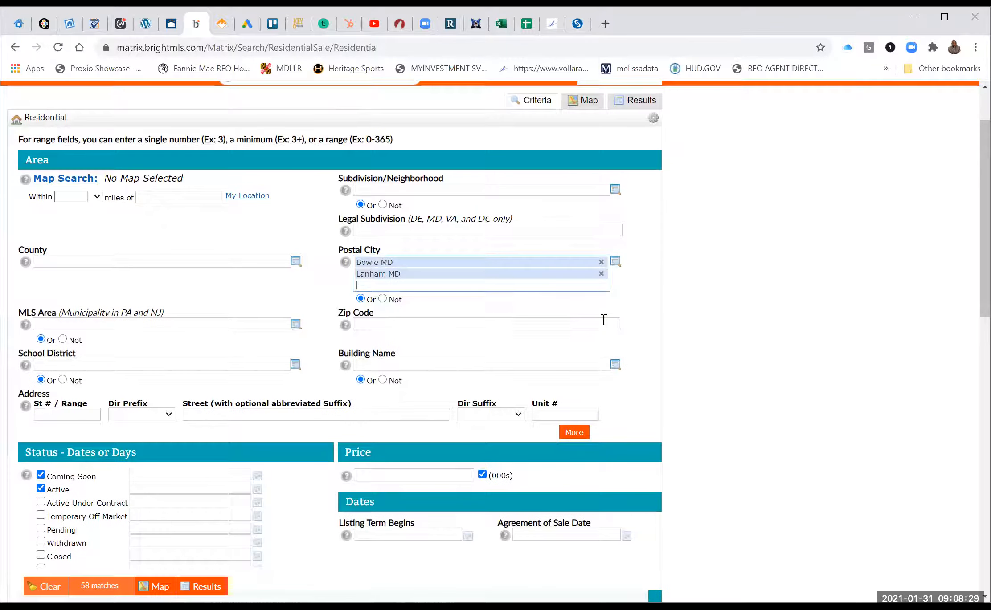
pyautogui.scroll(-2, 605, 324)
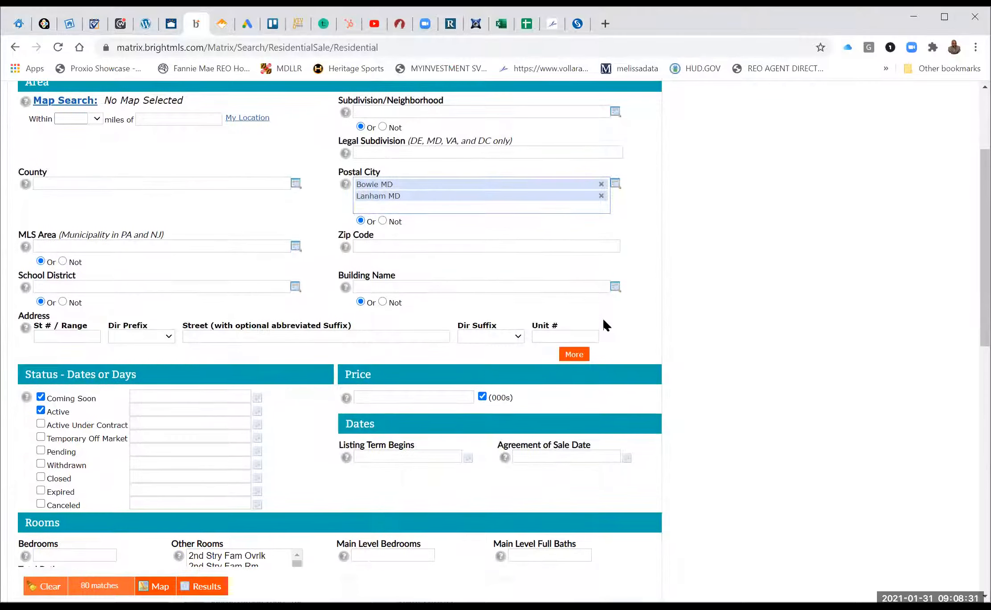
pyautogui.scroll(-2, 605, 324)
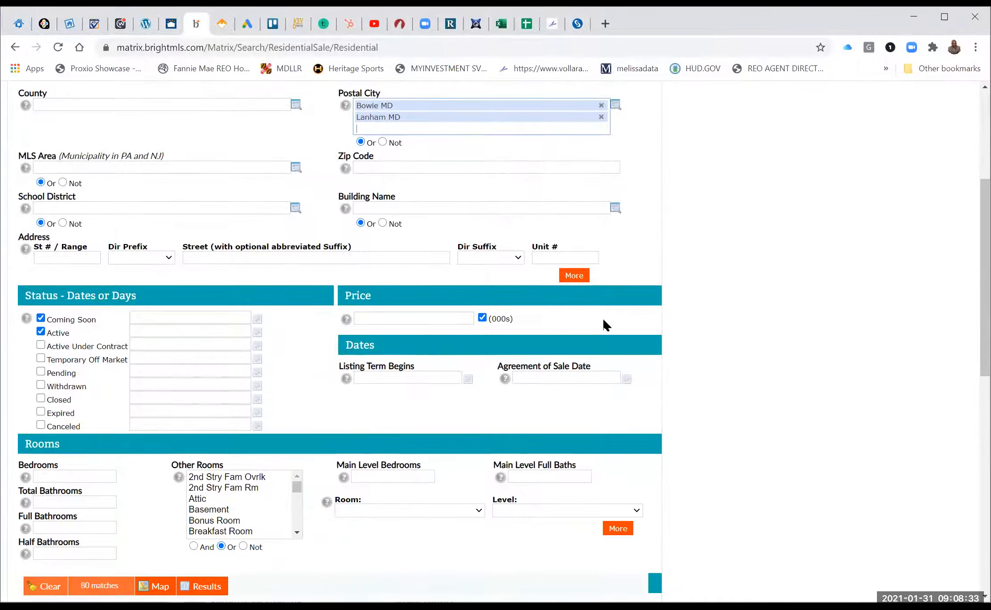
pyautogui.scroll(-2, 605, 324)
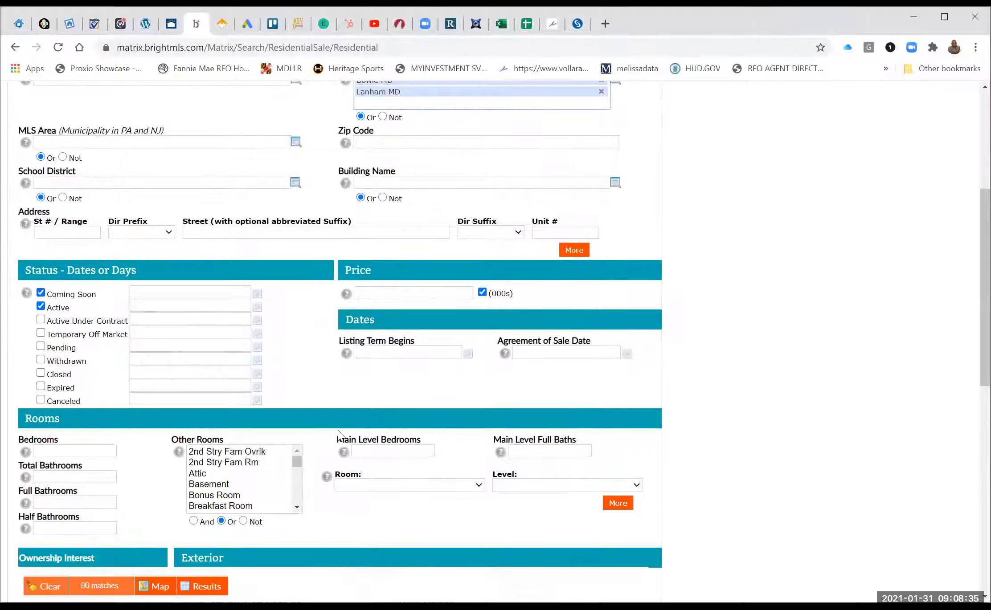
pyautogui.scroll(-2, 197, 409)
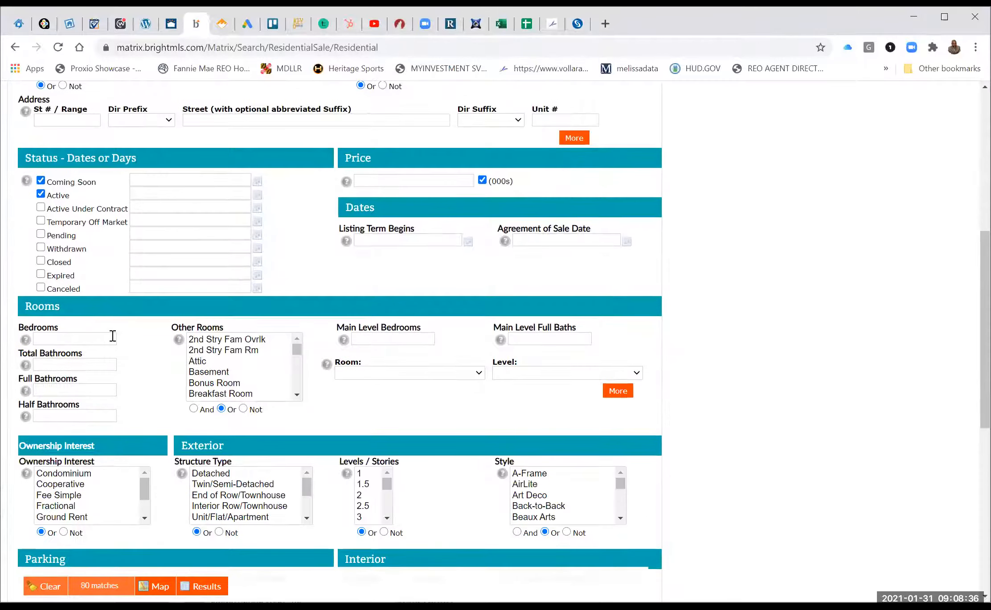
# Require 3+ bedrooms and 2+ total bathrooms, and set ownership interest to Fee Simple.
pyautogui.click(76, 338)
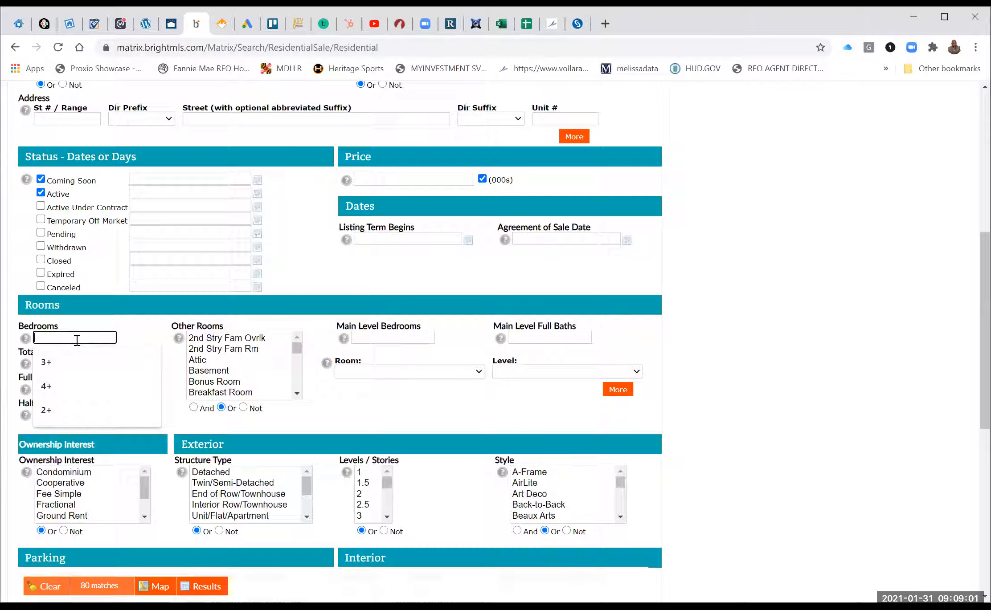
pyautogui.click(54, 367)
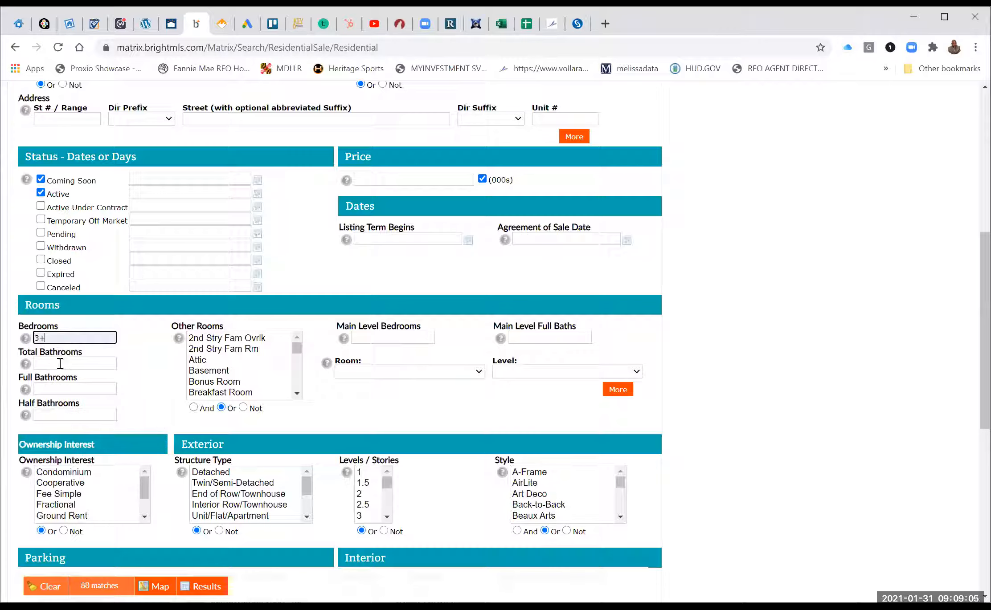
pyautogui.click(60, 364)
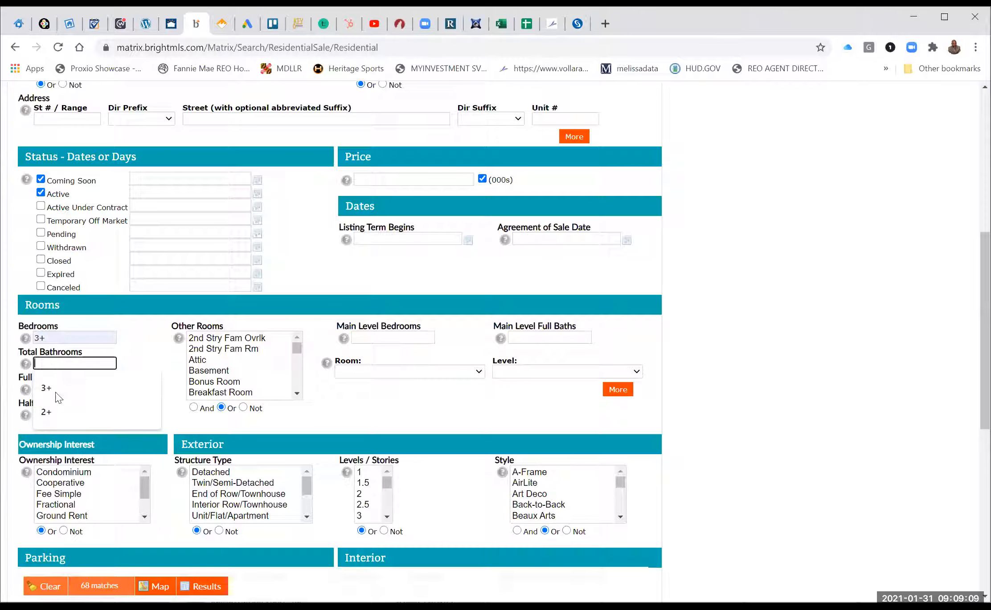
pyautogui.click(53, 406)
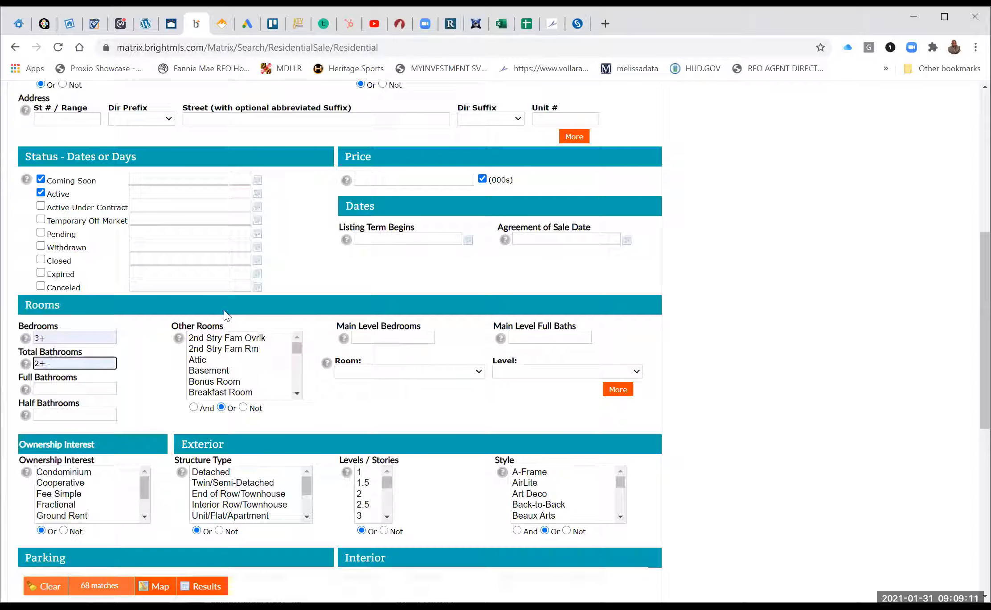
pyautogui.scroll(-2, 76, 423)
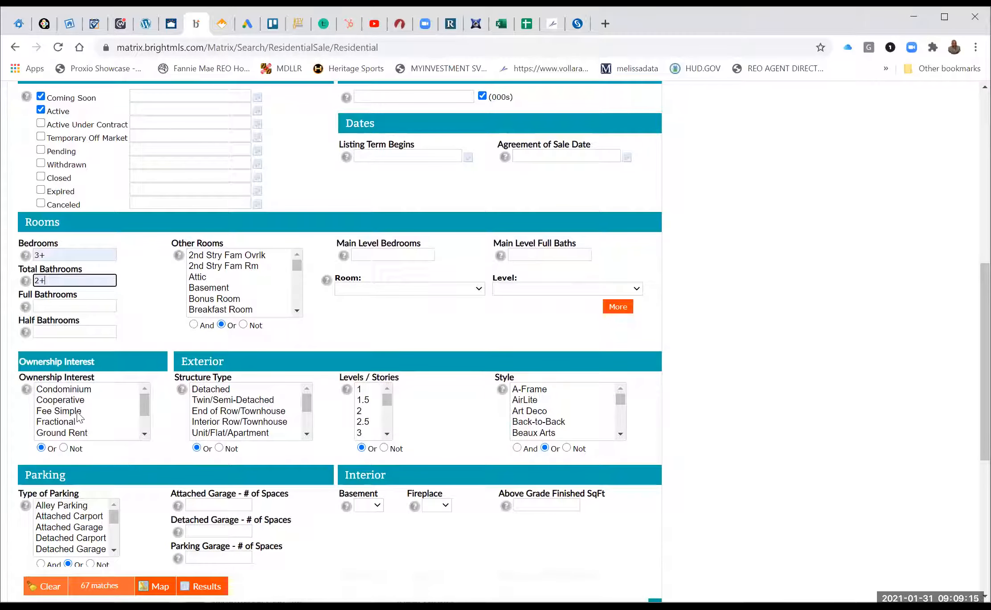
pyautogui.click(78, 412)
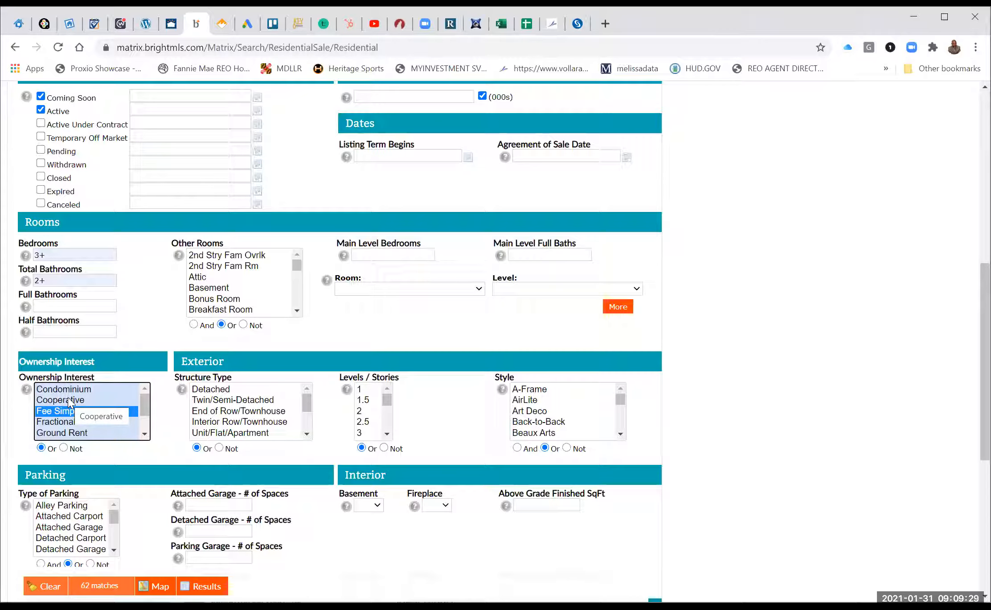
# Set ownership interest to Fee Simple plus Condominium.
pyautogui.click(69, 401)
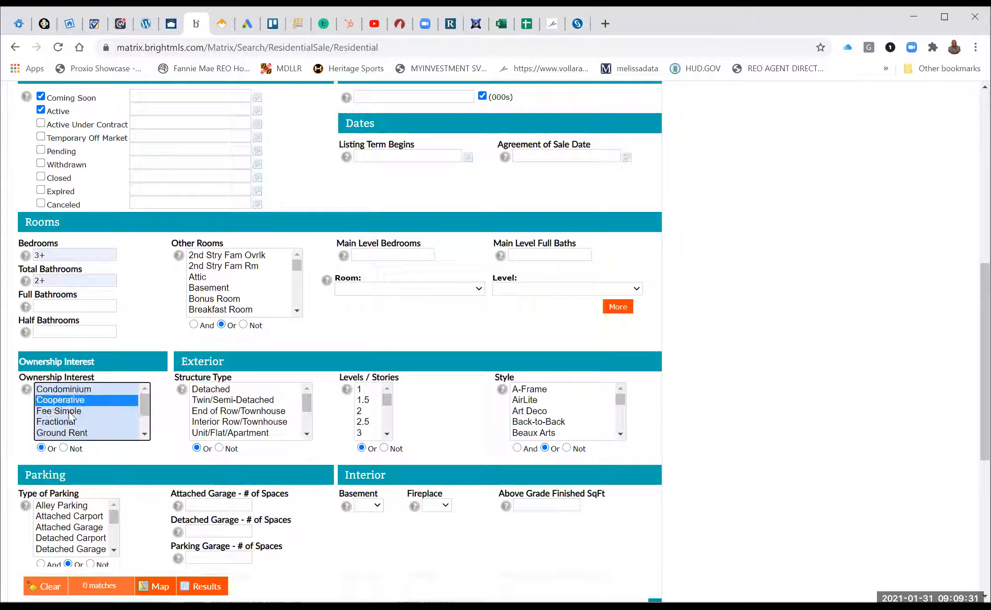
pyautogui.click(69, 412)
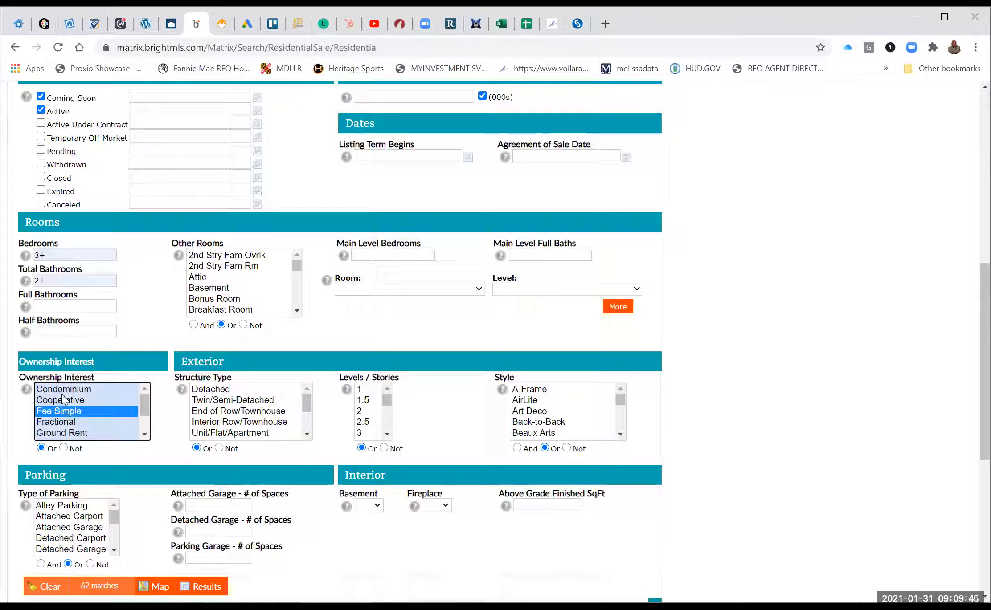
pyautogui.keyDown('ctrl'); pyautogui.click(63, 392); pyautogui.keyUp('ctrl')
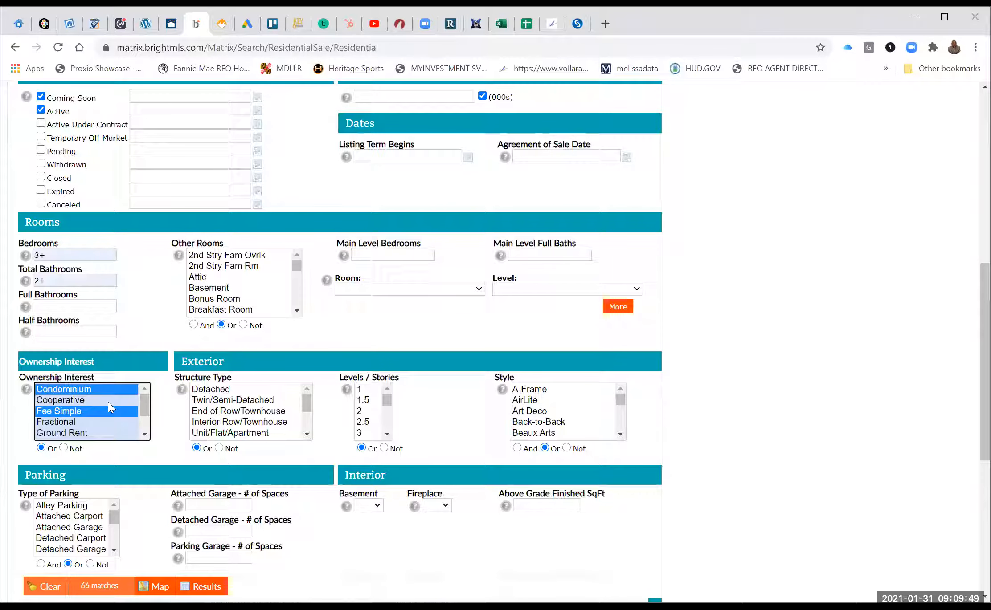
# Limit structure type to Detached, Twin/Semi-Detached, End of Row and Interior Row/Townhouse.
pyautogui.click(220, 391)
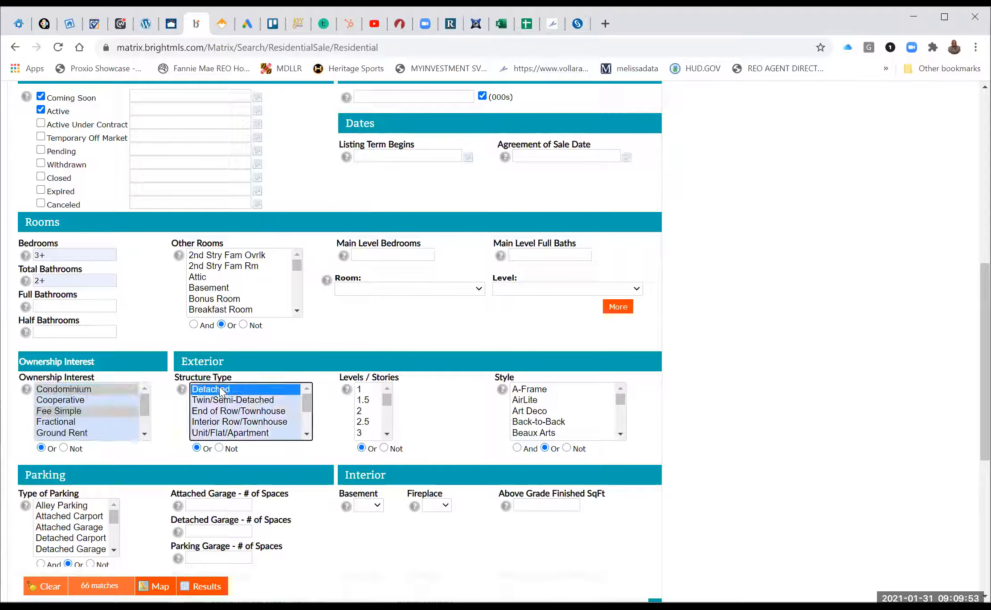
pyautogui.keyDown('ctrl'); pyautogui.click(227, 400); pyautogui.keyUp('ctrl')
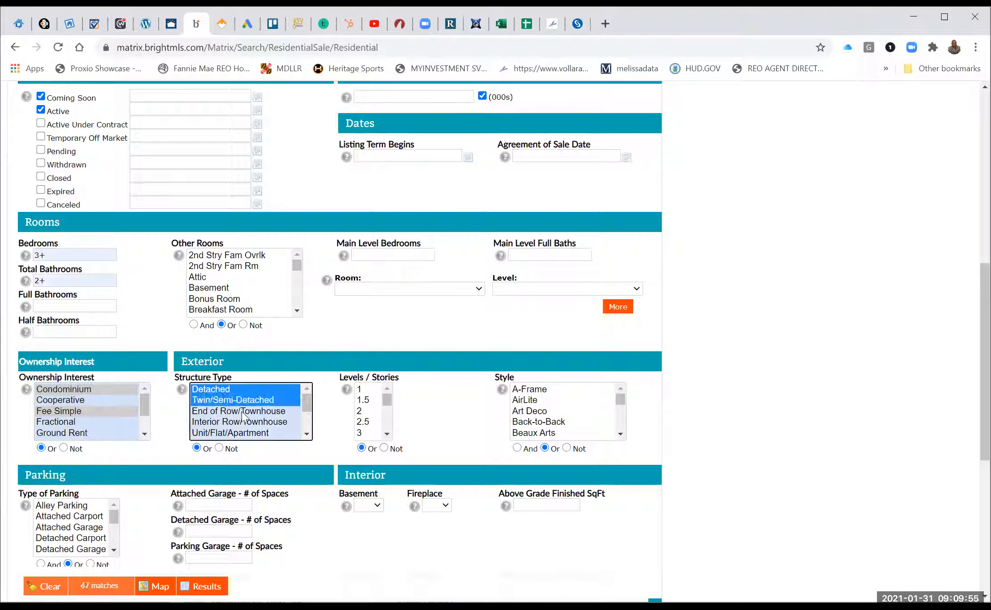
pyautogui.keyDown('ctrl'); pyautogui.click(242, 412); pyautogui.keyUp('ctrl')
pyautogui.keyDown('ctrl'); pyautogui.click(253, 426); pyautogui.keyUp('ctrl')
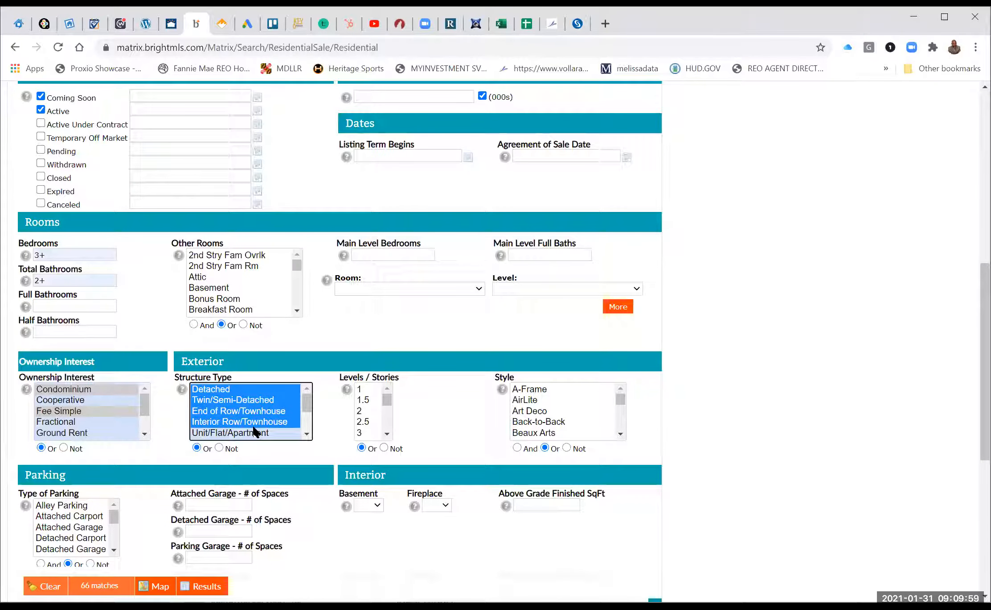
pyautogui.scroll(-3, 254, 432)
pyautogui.scroll(3, 254, 431)
pyautogui.scroll(2, 319, 465)
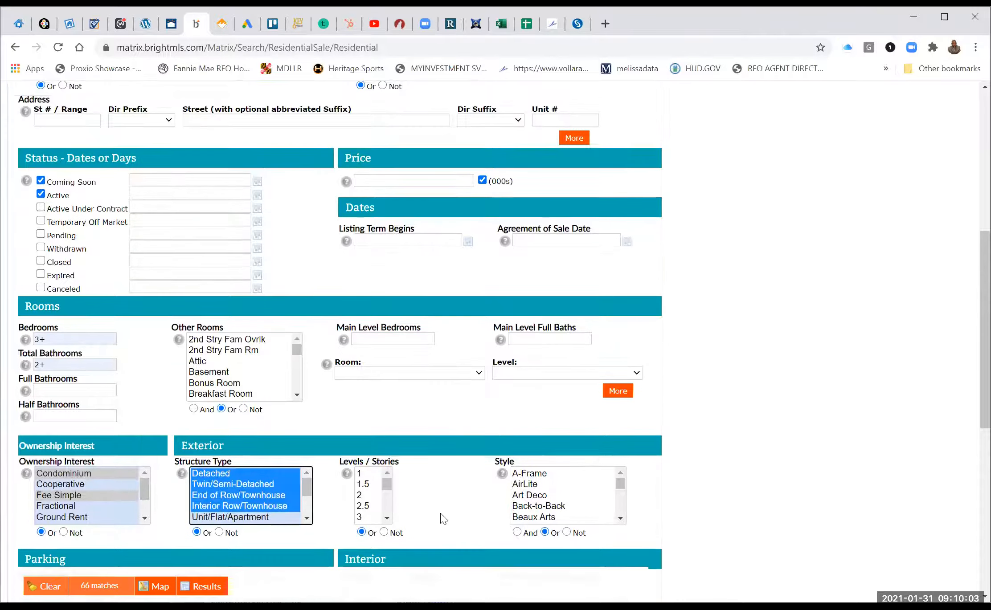
# Set Basement to Yes in the search form.
pyautogui.scroll(-2, 441, 513)
pyautogui.scroll(-1, 441, 513)
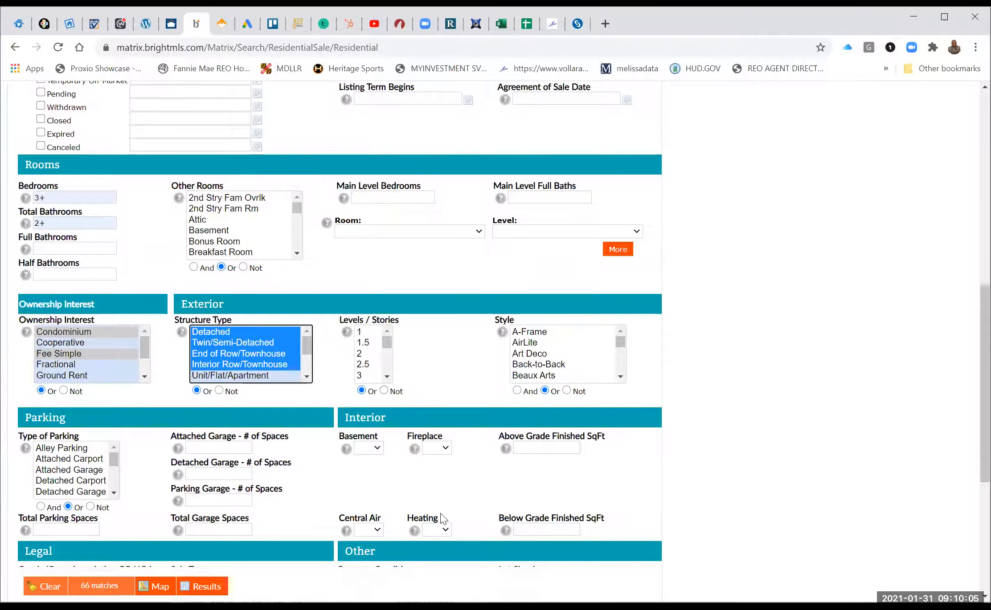
pyautogui.scroll(-2, 443, 518)
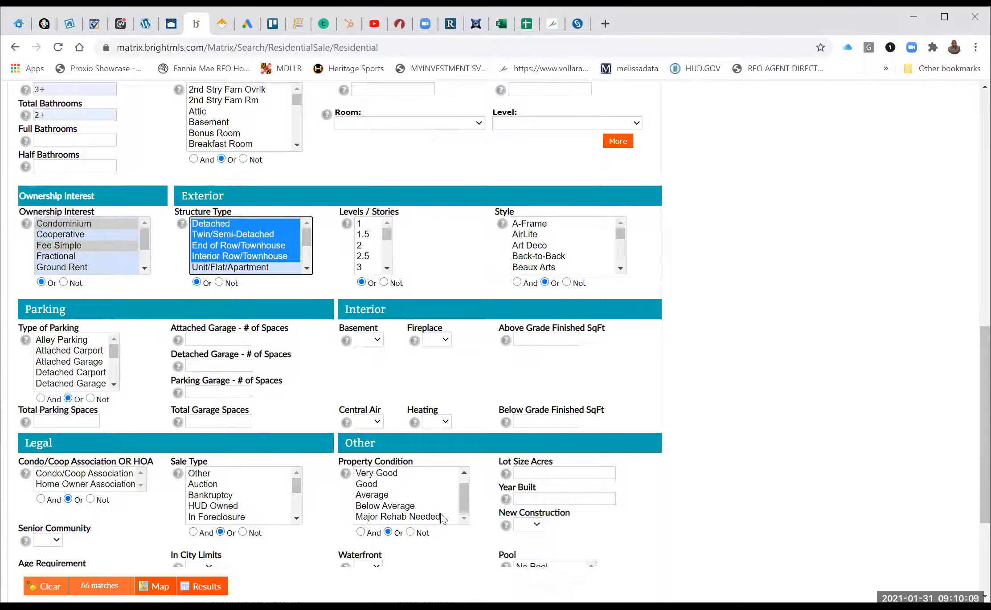
pyautogui.click(376, 341)
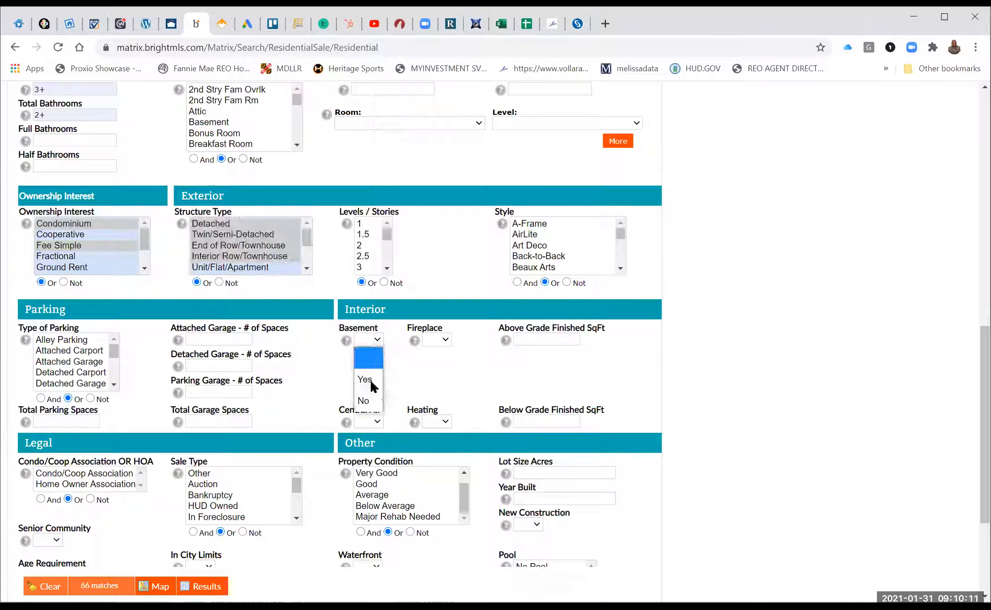
pyautogui.click(367, 380)
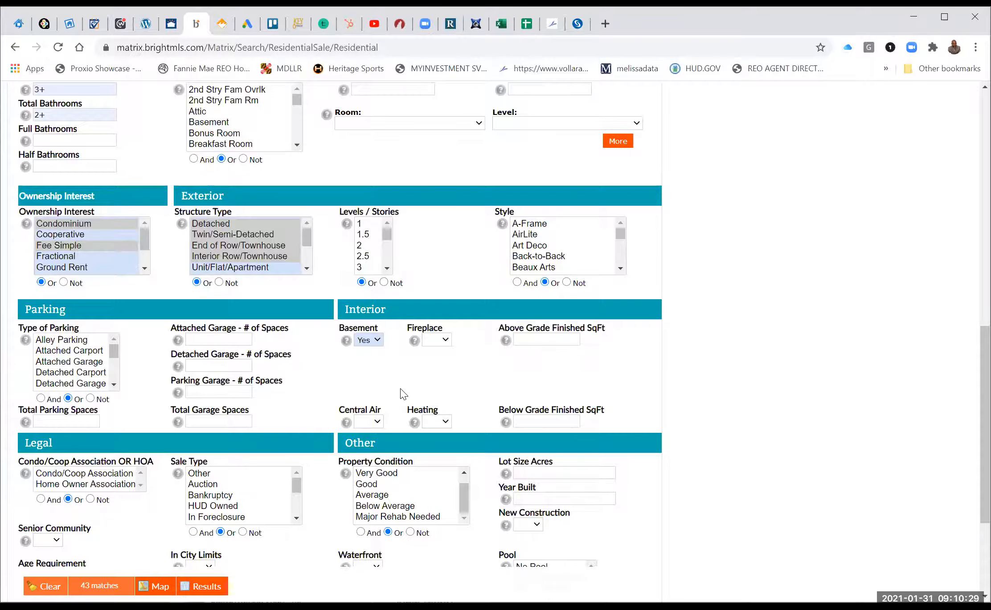
# Exclude senior communities and new construction homes, leaving 35 matches.
pyautogui.scroll(-3, 403, 393)
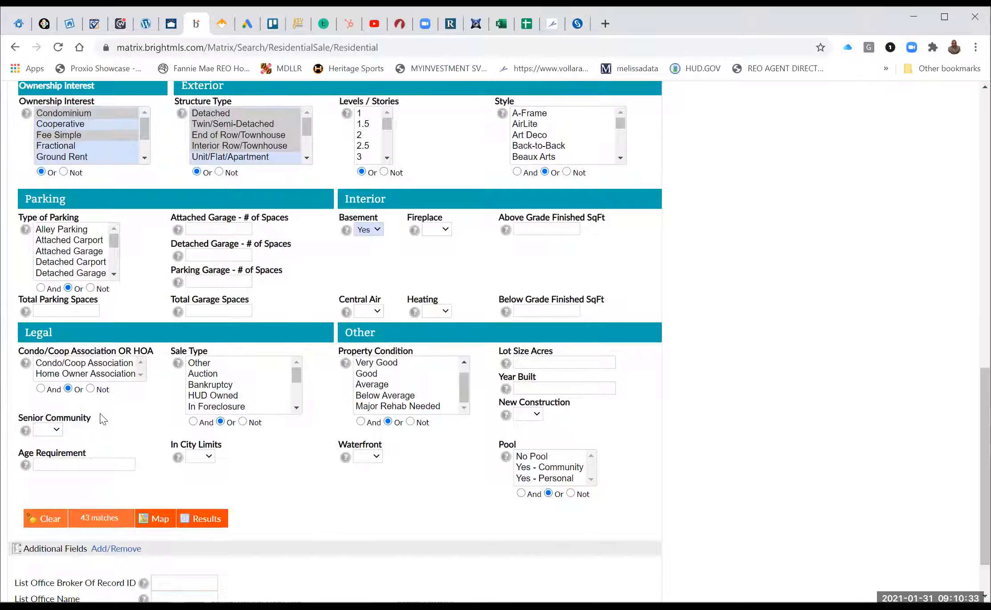
pyautogui.click(57, 430)
pyautogui.click(48, 490)
pyautogui.click(537, 416)
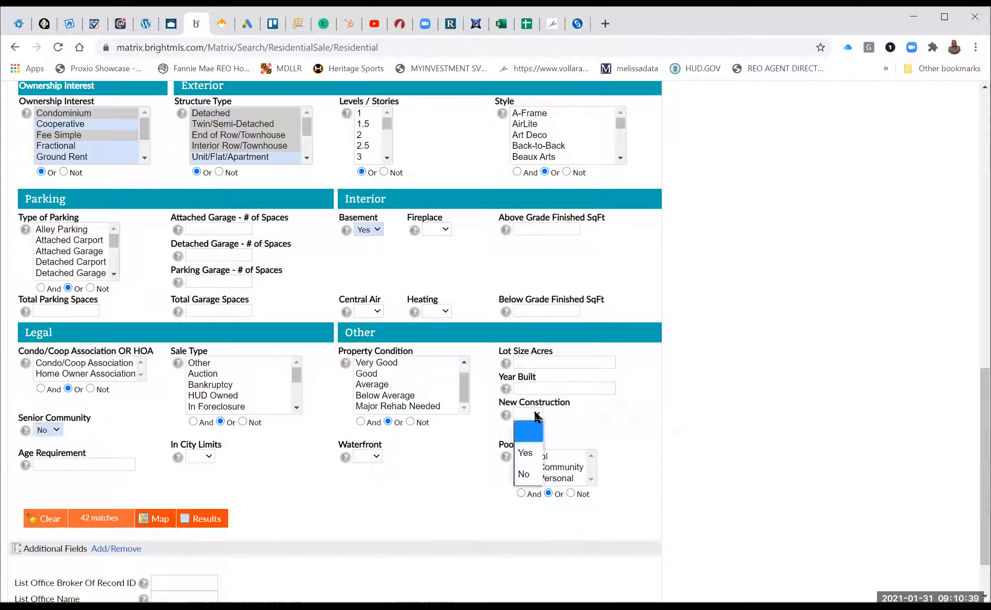
pyautogui.click(527, 474)
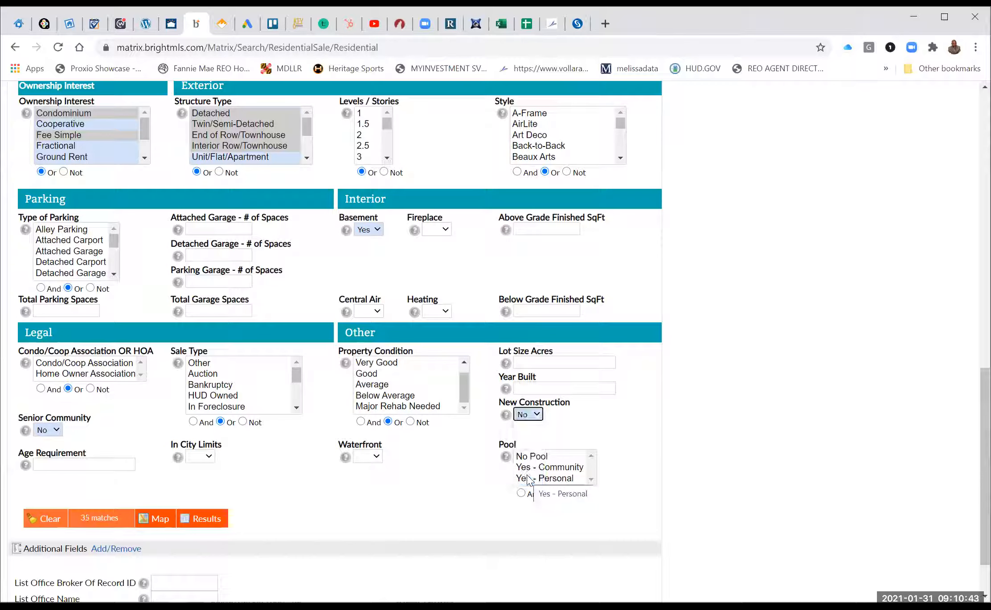
pyautogui.scroll(-1, 527, 480)
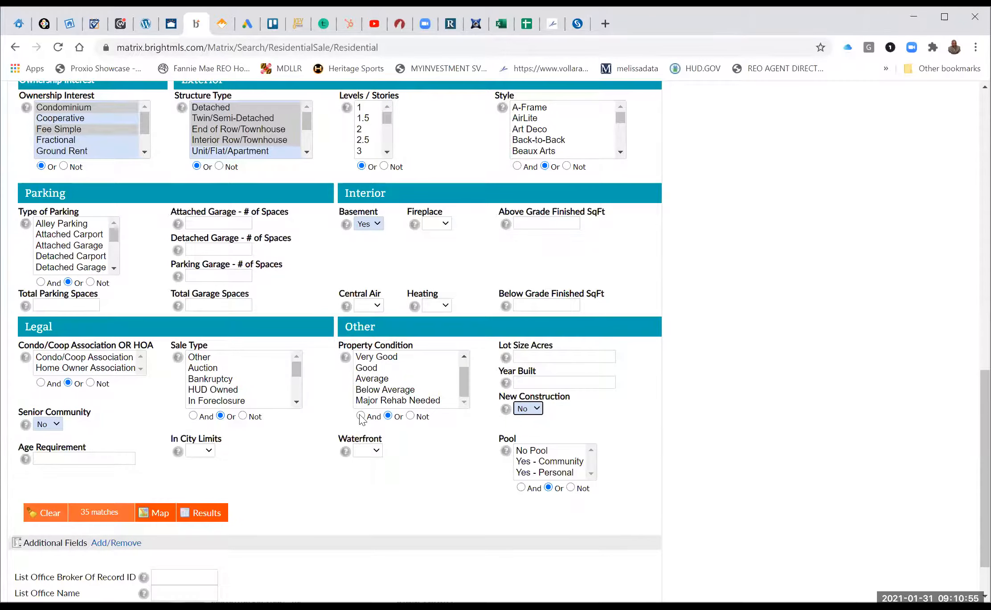
pyautogui.scroll(3, 362, 419)
pyautogui.scroll(6, 361, 418)
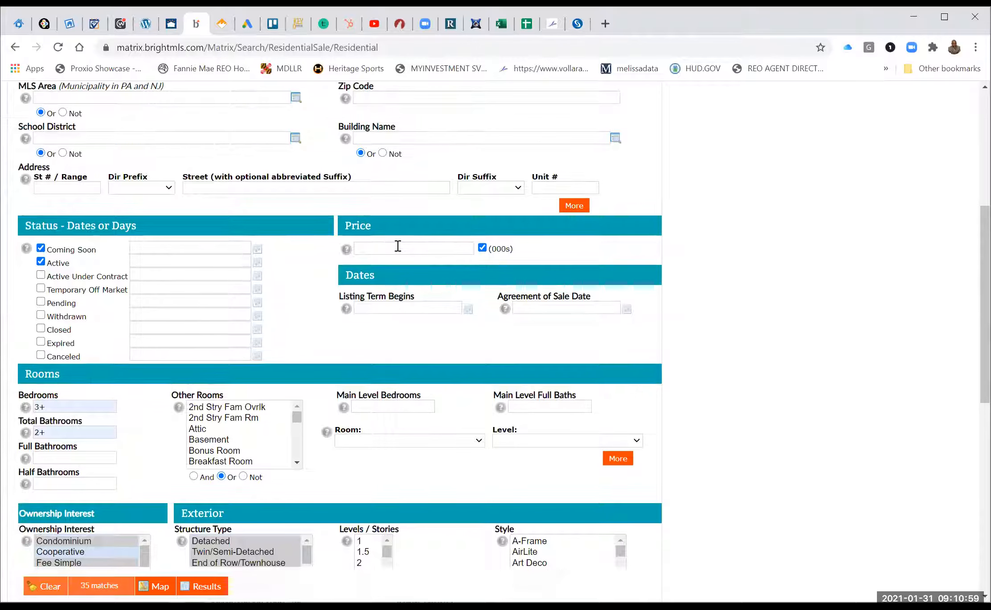
# Enter the price range 200-400 (thousands), correcting a mistyped entry, for 18 matches.
pyautogui.click(397, 248)
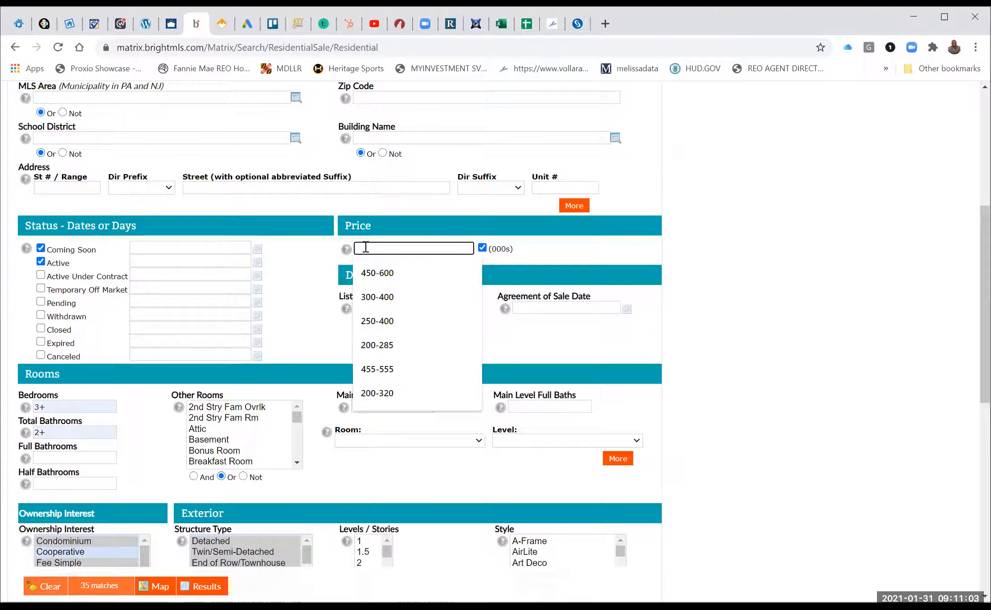
pyautogui.write('22')
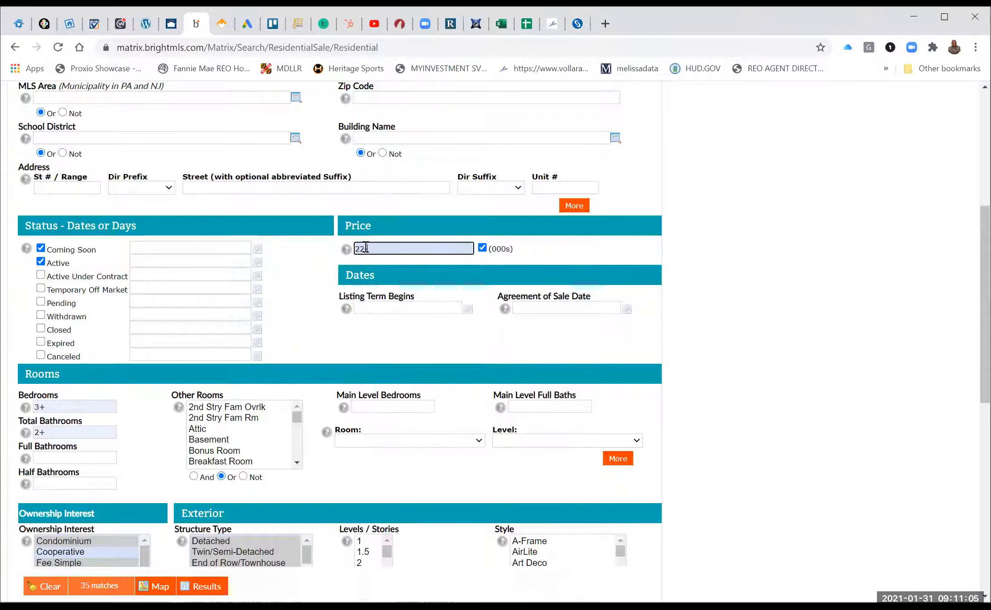
pyautogui.write('-400')
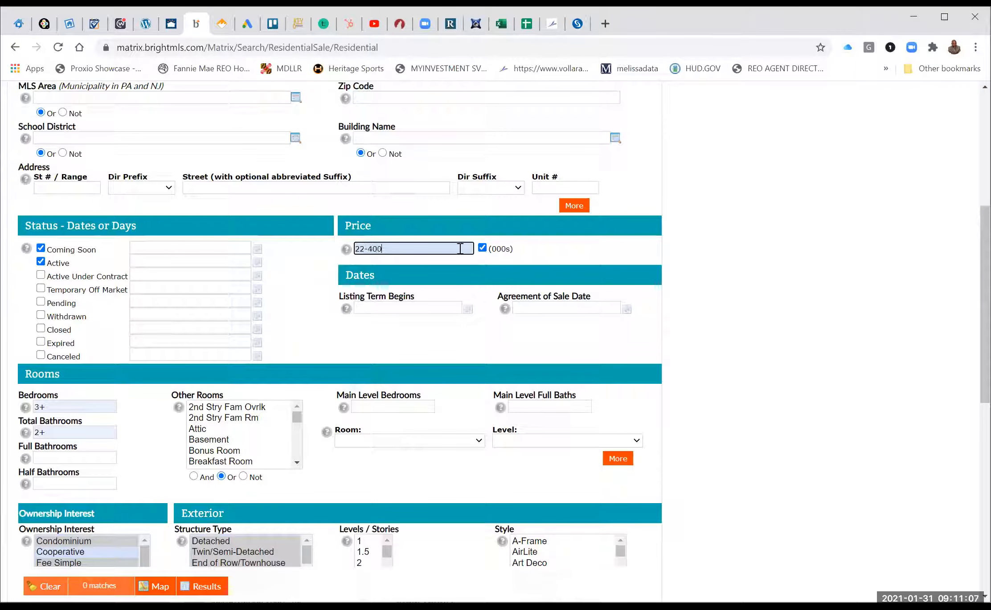
pyautogui.press('BackSpace')
pyautogui.press('BackSpace')
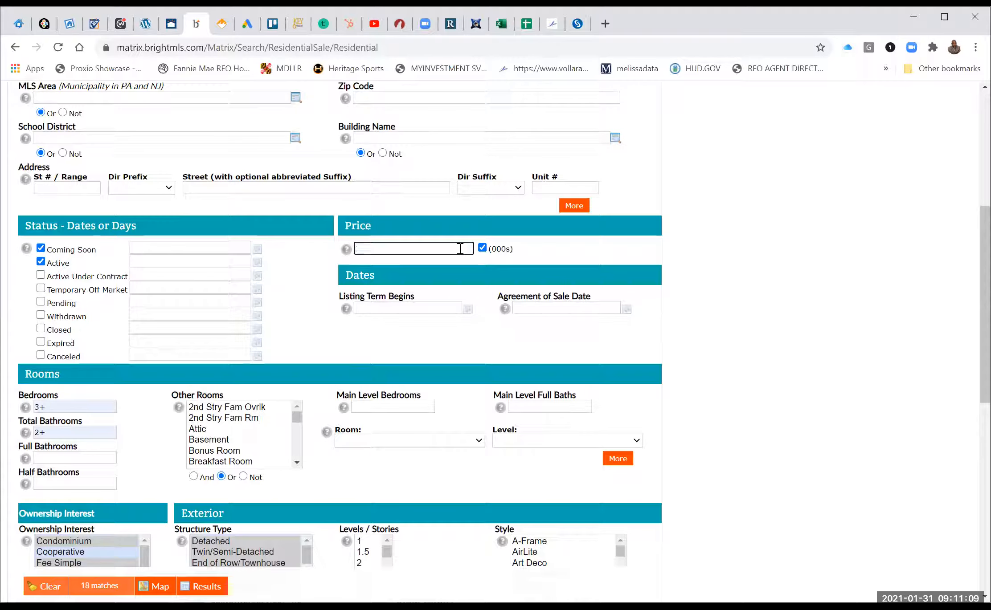
pyautogui.write('200')
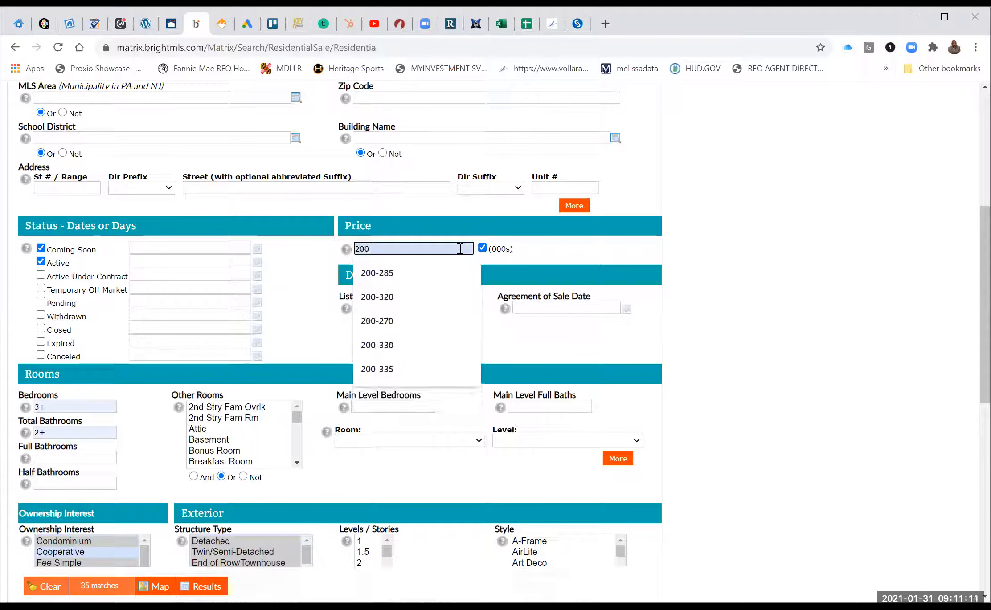
pyautogui.write('-4')
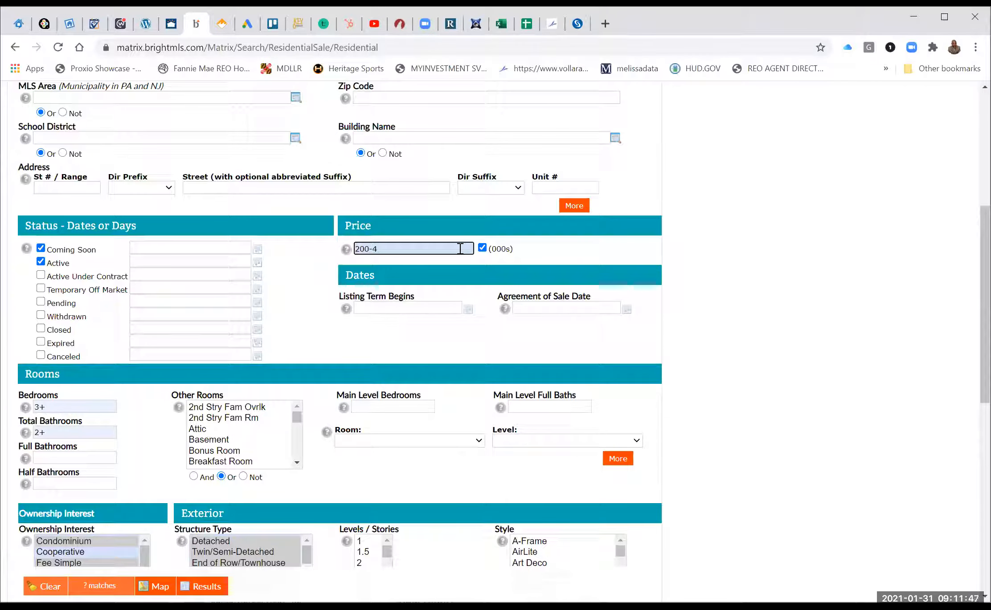
pyautogui.write('00')
pyautogui.scroll(-1, 708, 326)
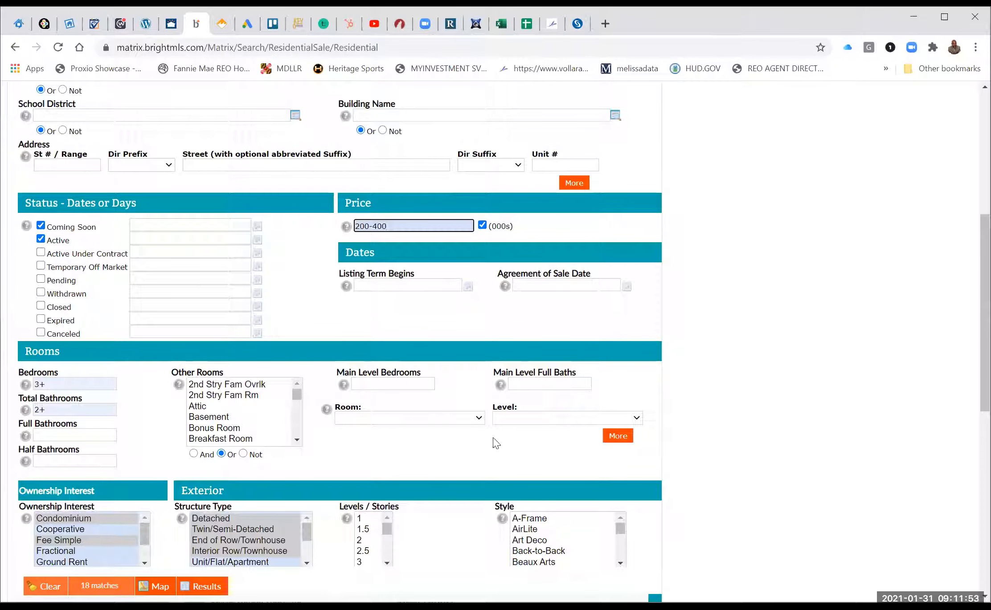
pyautogui.scroll(-2, 495, 446)
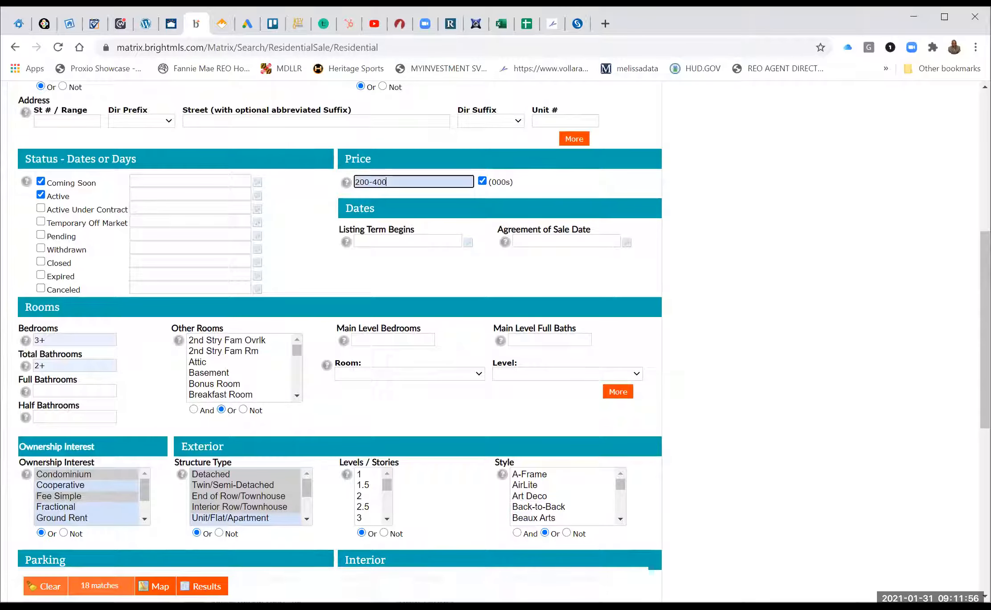
# List the 18 matching results, select all of them, and bring up the cart options.
pyautogui.click(207, 590)
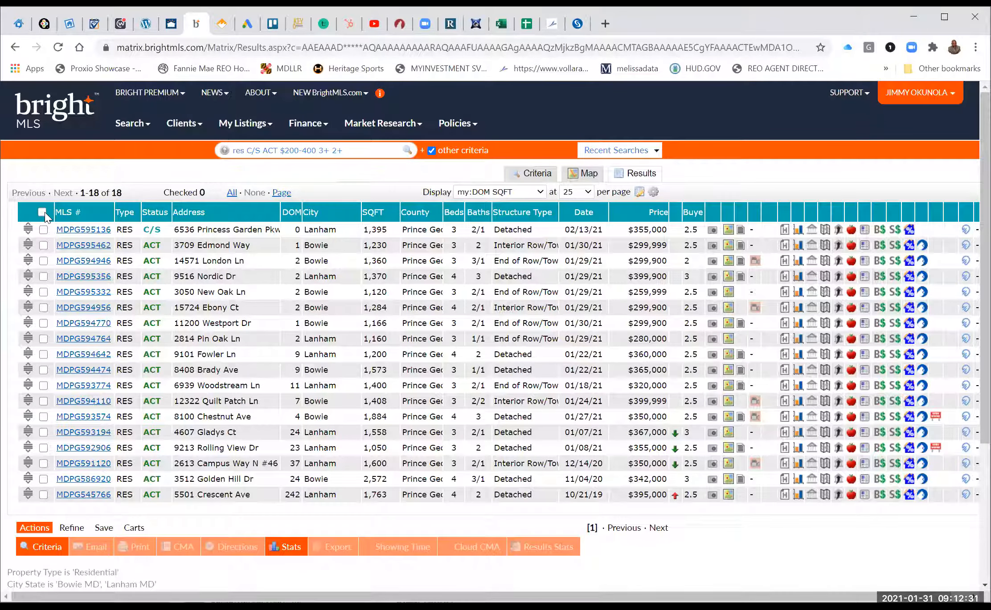
pyautogui.click(43, 213)
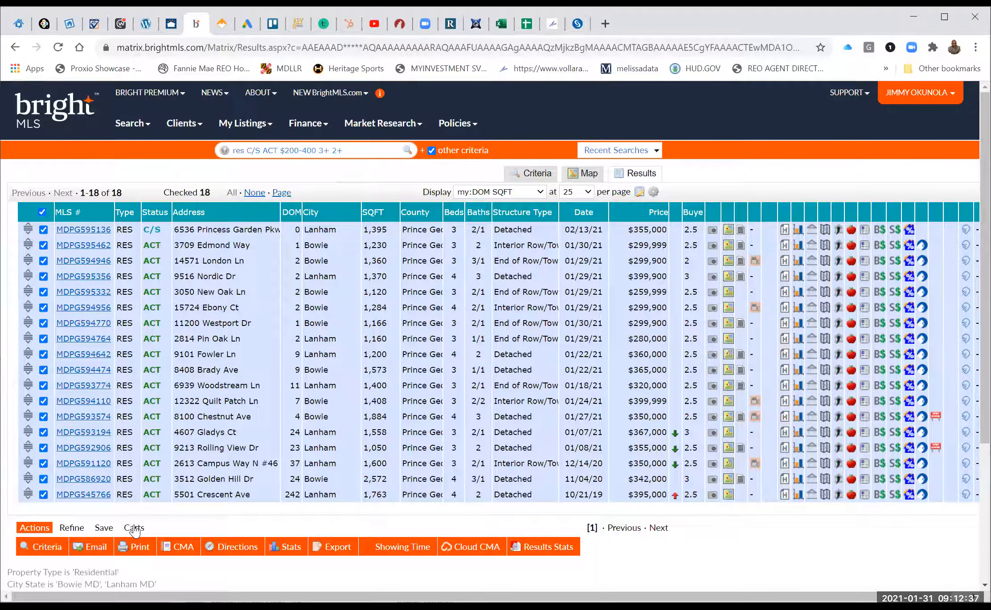
pyautogui.click(135, 528)
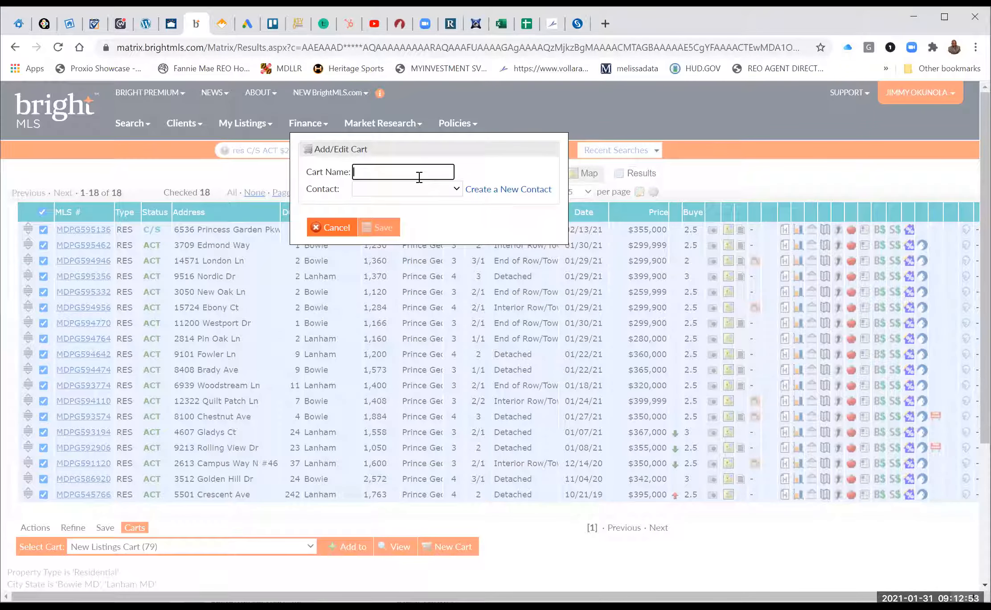
# Name the new cart 'Bowie Buyer' and begin creating a contact for it.
pyautogui.write('Bowie')
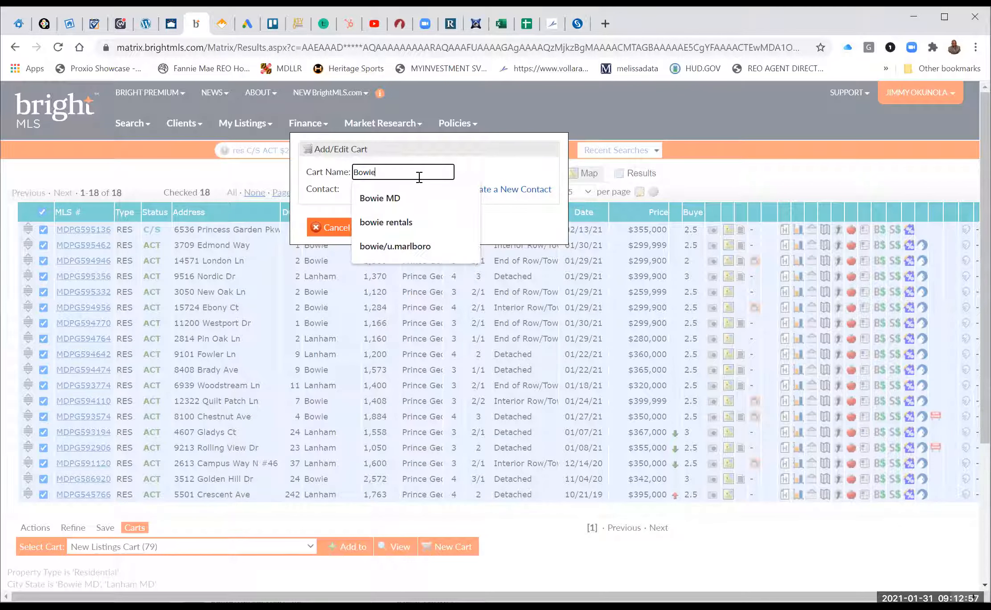
pyautogui.write(' B')
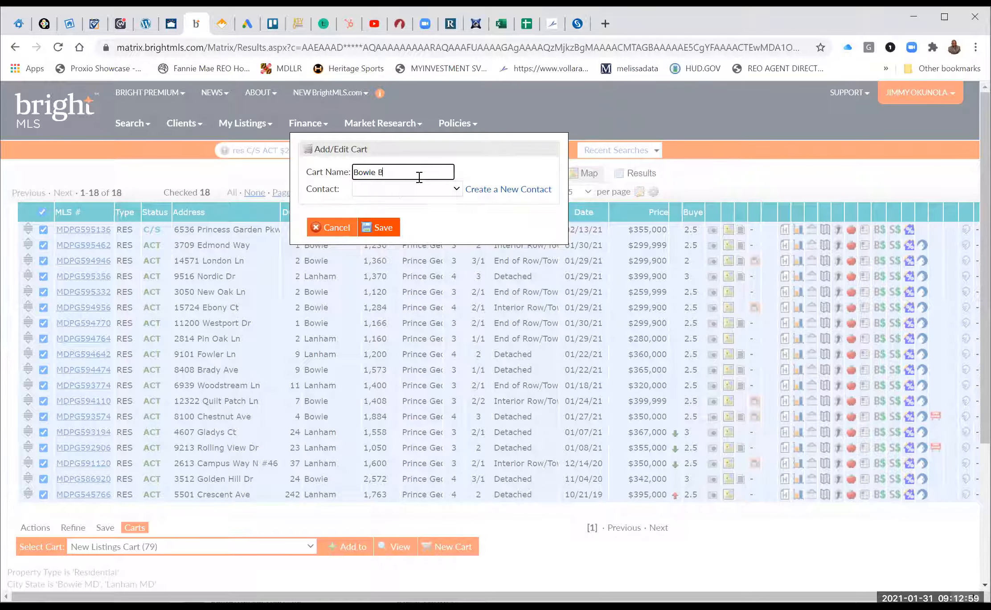
pyautogui.write('uyer')
pyautogui.click(502, 194)
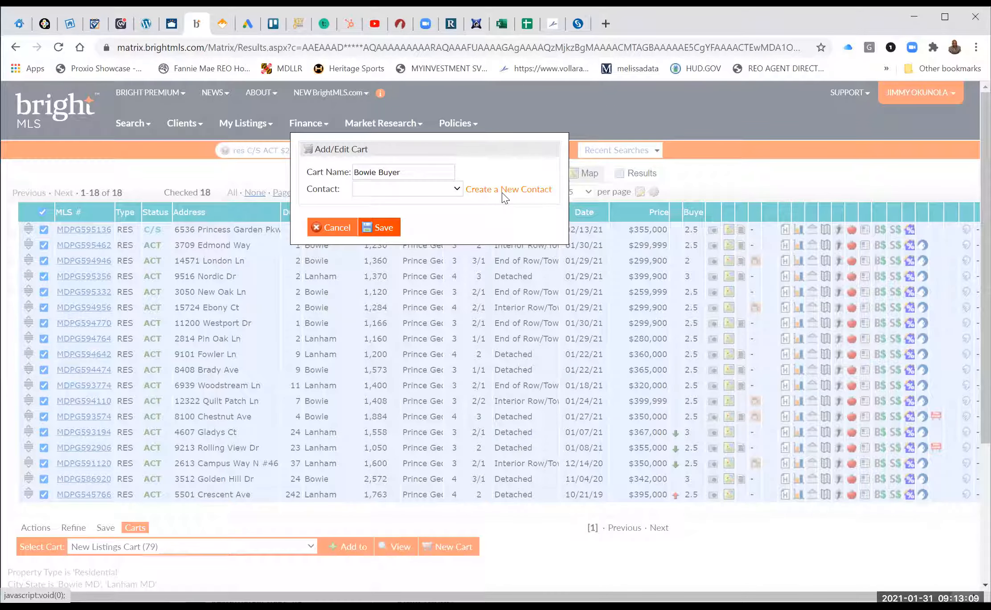
# Give the contact the title Ms and the category Buyer & Seller.
pyautogui.write('Ms')
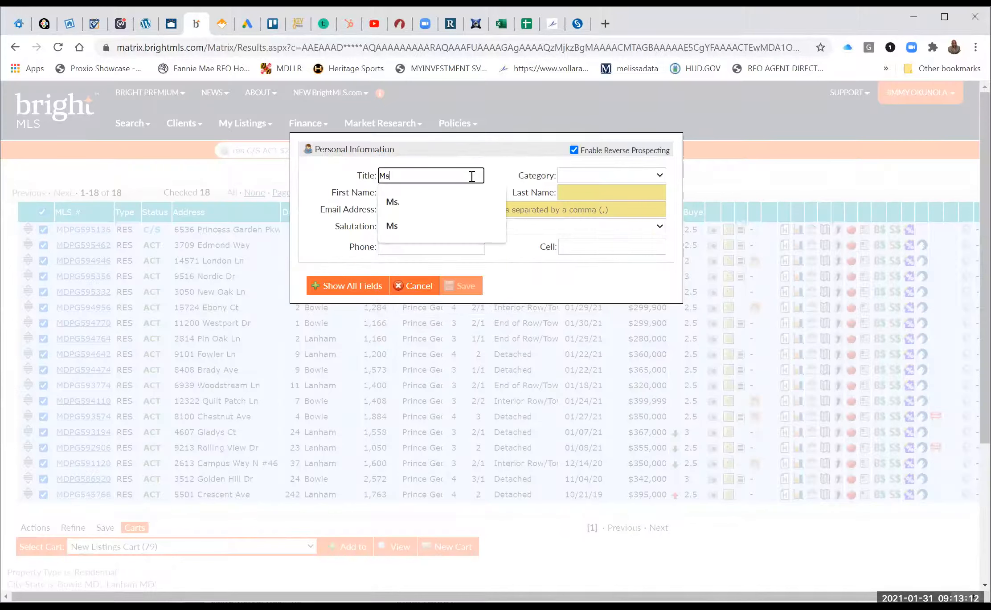
pyautogui.press('Tab')
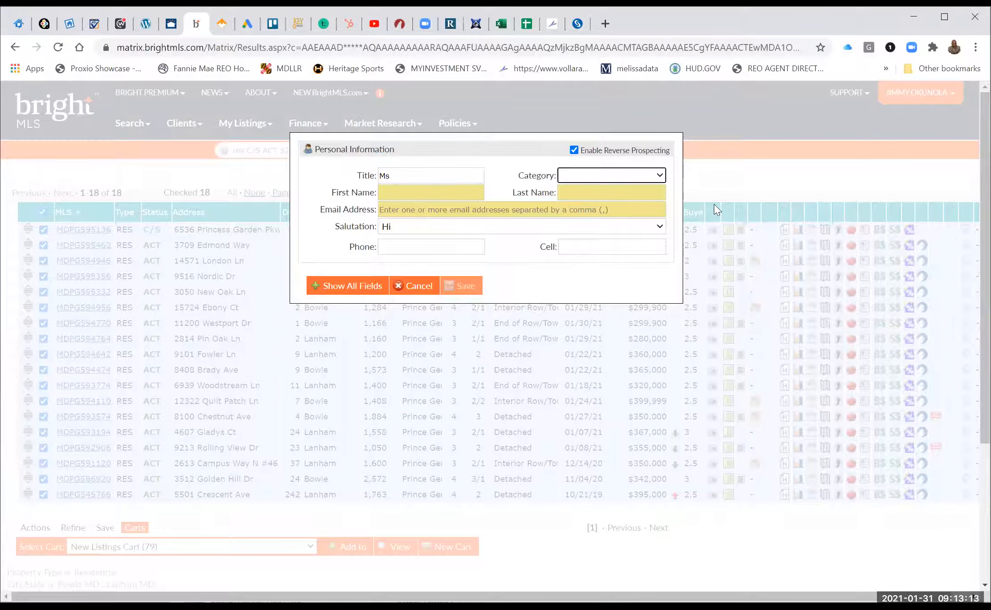
pyautogui.click(658, 178)
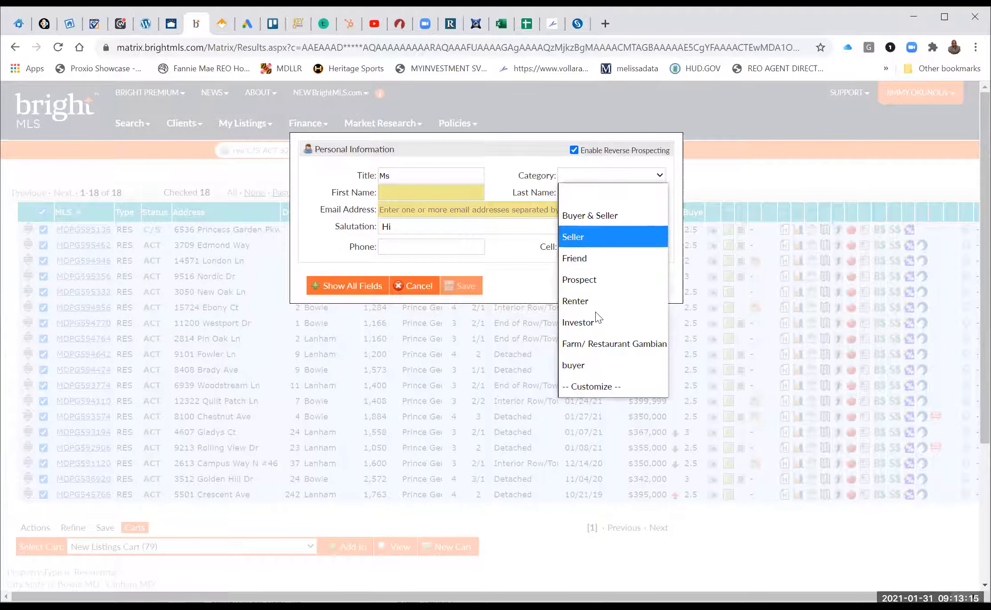
pyautogui.click(595, 216)
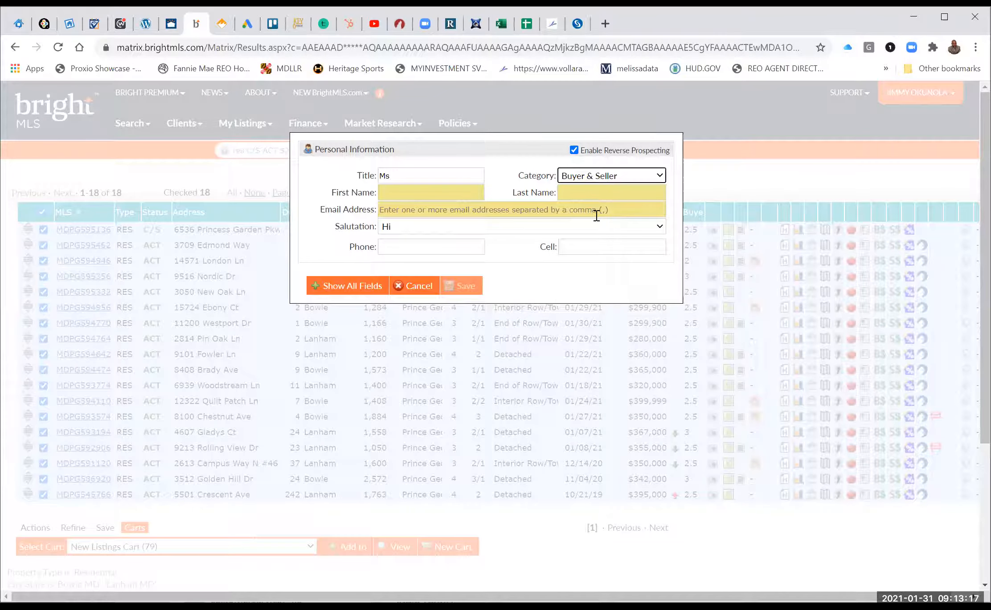
# Enter the contact's first and last name.
pyautogui.click(440, 194)
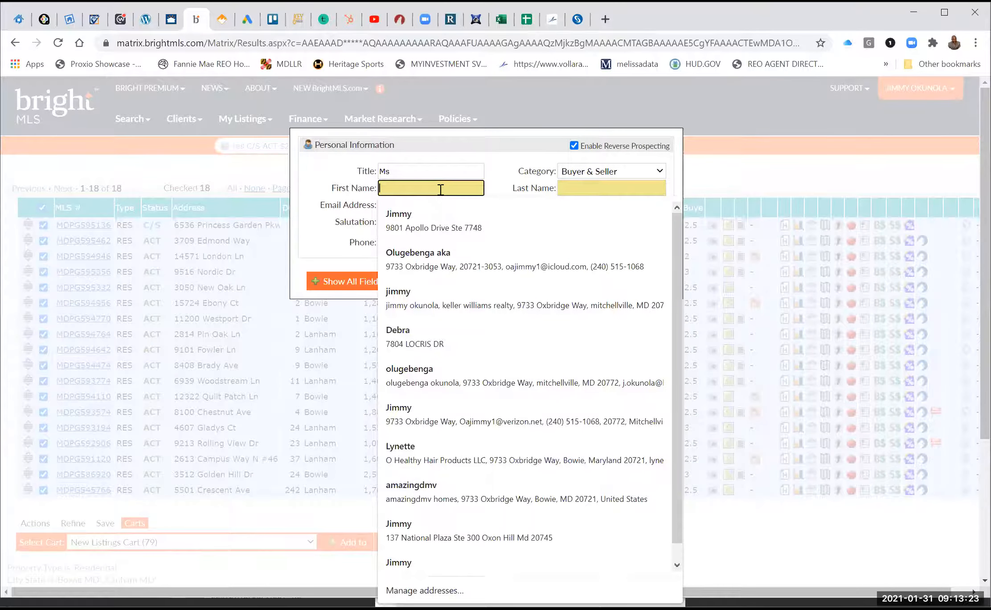
pyautogui.write('Stella')
pyautogui.press('Tab')
pyautogui.write('TE')
pyautogui.press('BackSpace')
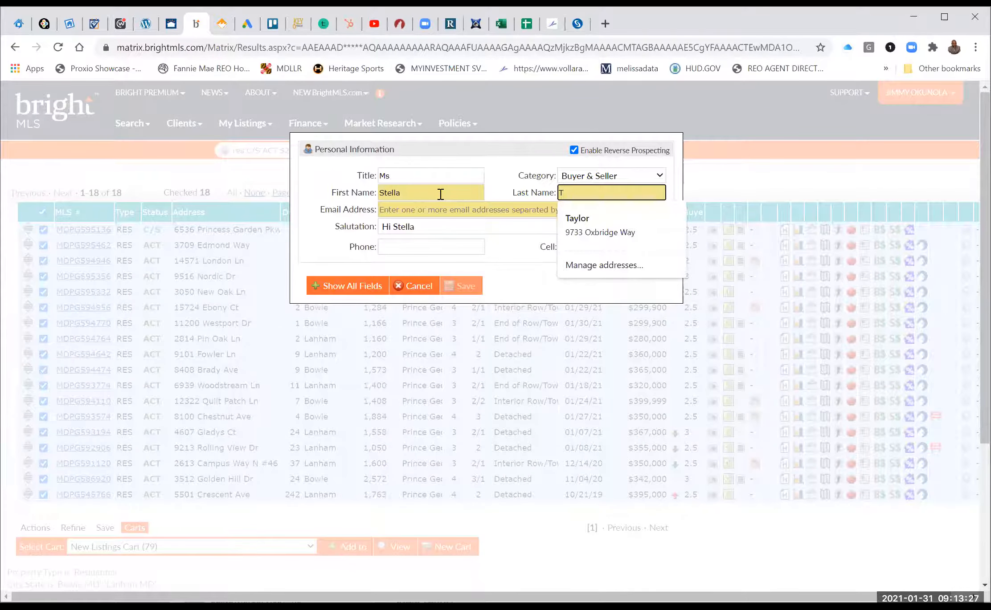
pyautogui.write('esting')
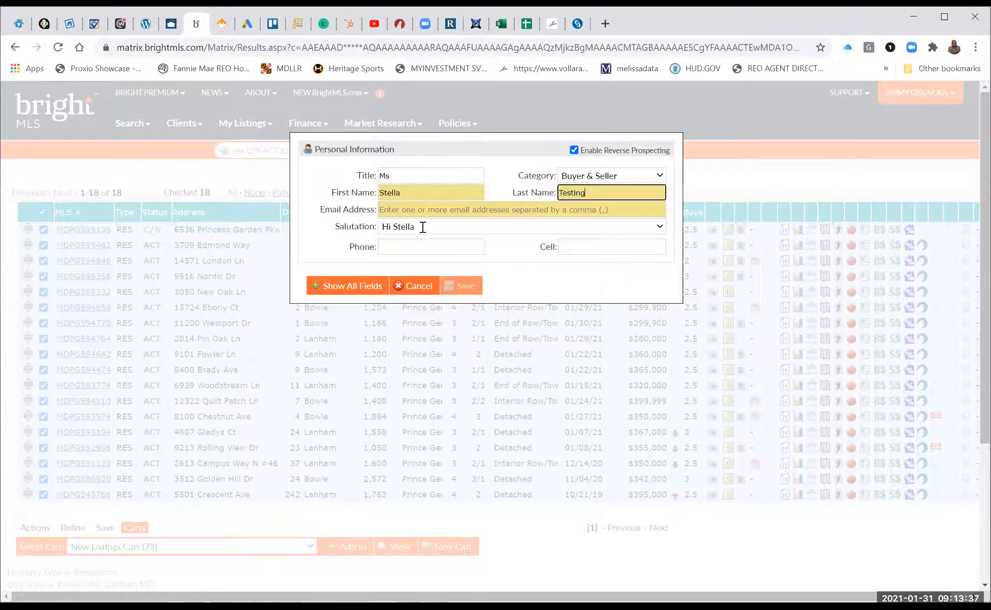
# Enter the contact's e-mail, fill the cell number from a saved entry, and save the contact.
pyautogui.click(427, 211)
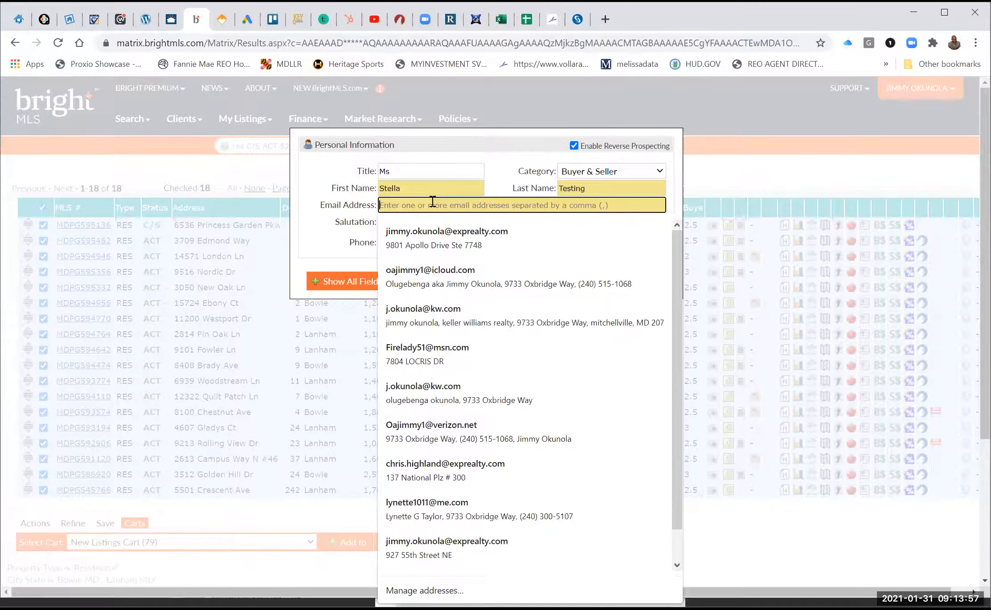
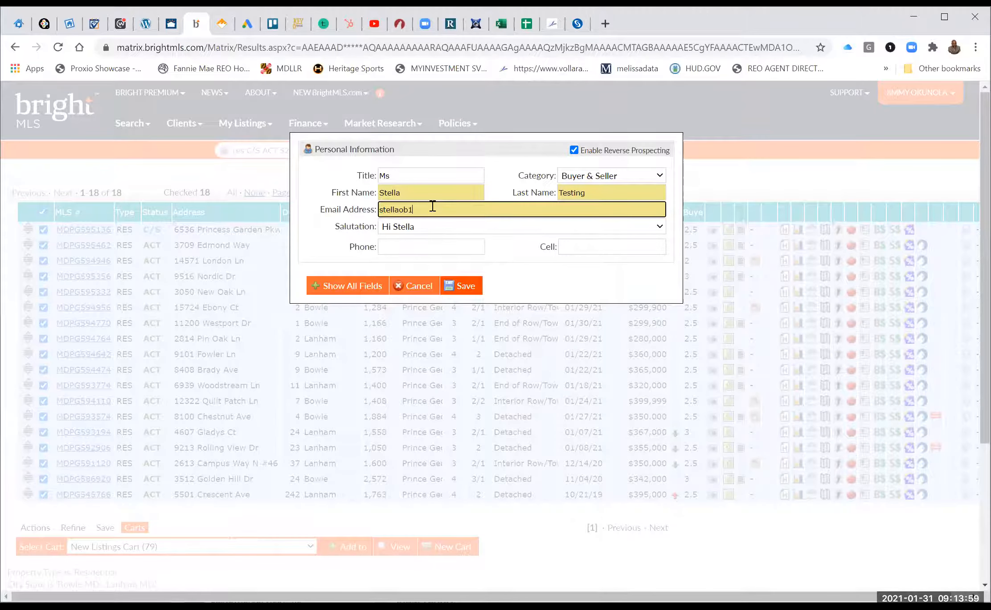
pyautogui.click(605, 252)
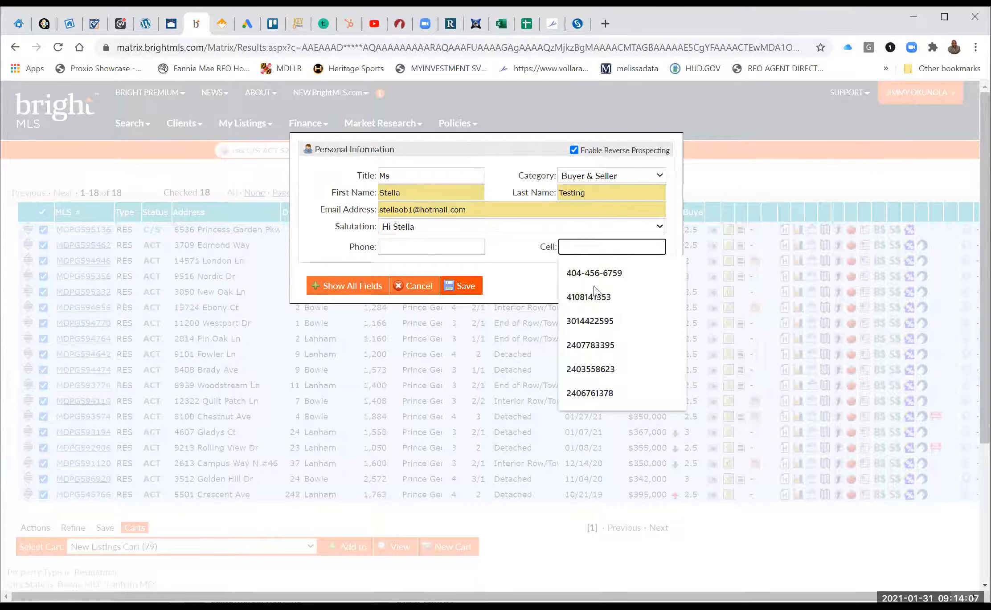
pyautogui.click(592, 273)
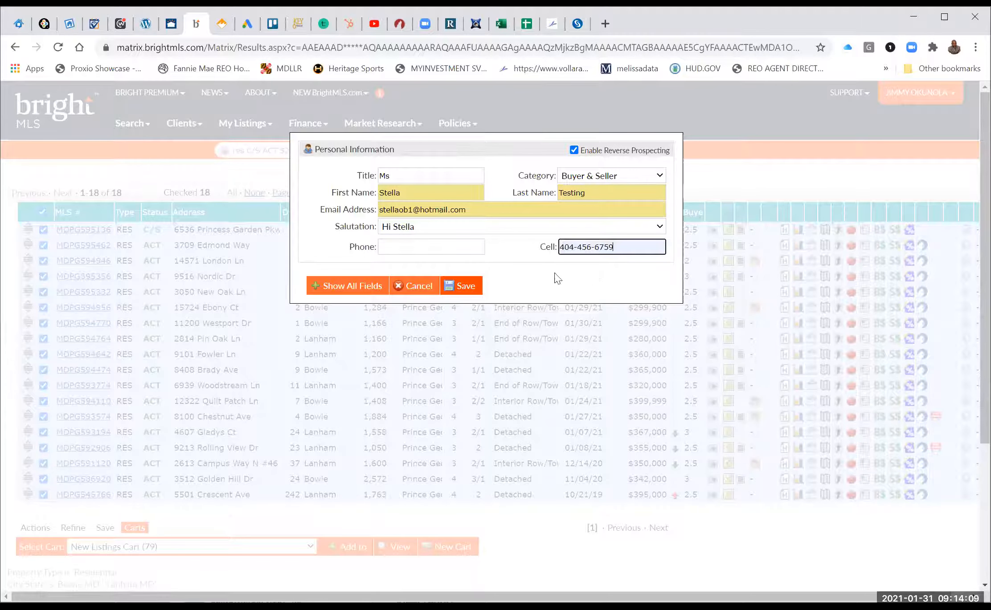
pyautogui.click(463, 288)
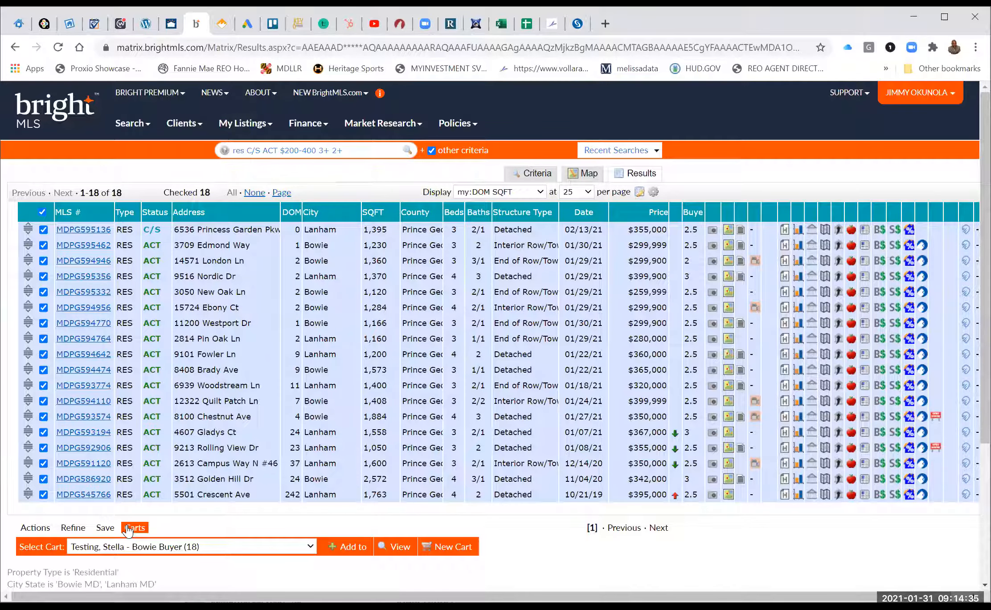
# Bring up the save options for the current search.
pyautogui.click(105, 528)
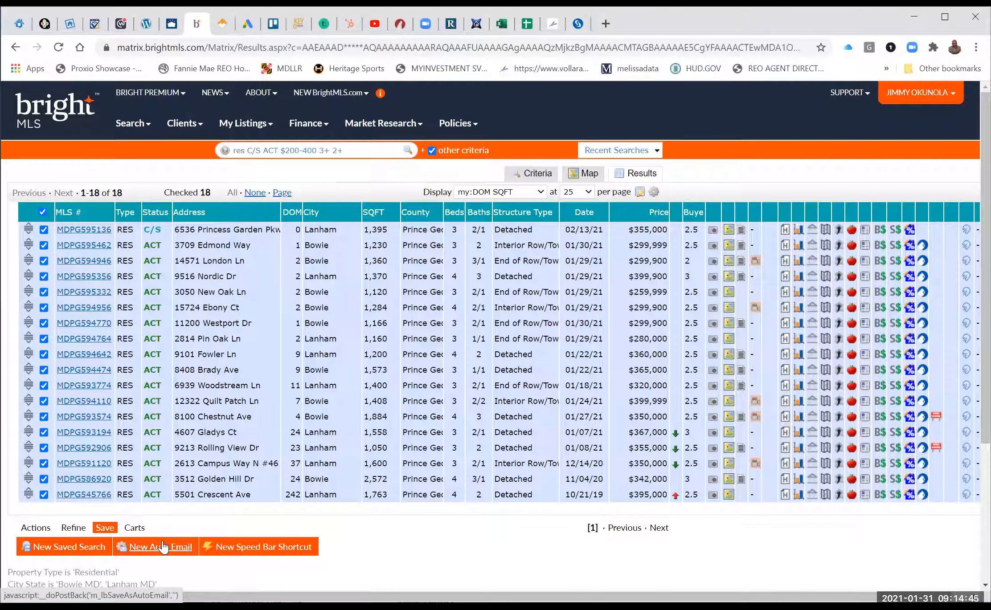
# Start a new auto email and choose the new buyer contact as its recipient.
pyautogui.click(163, 547)
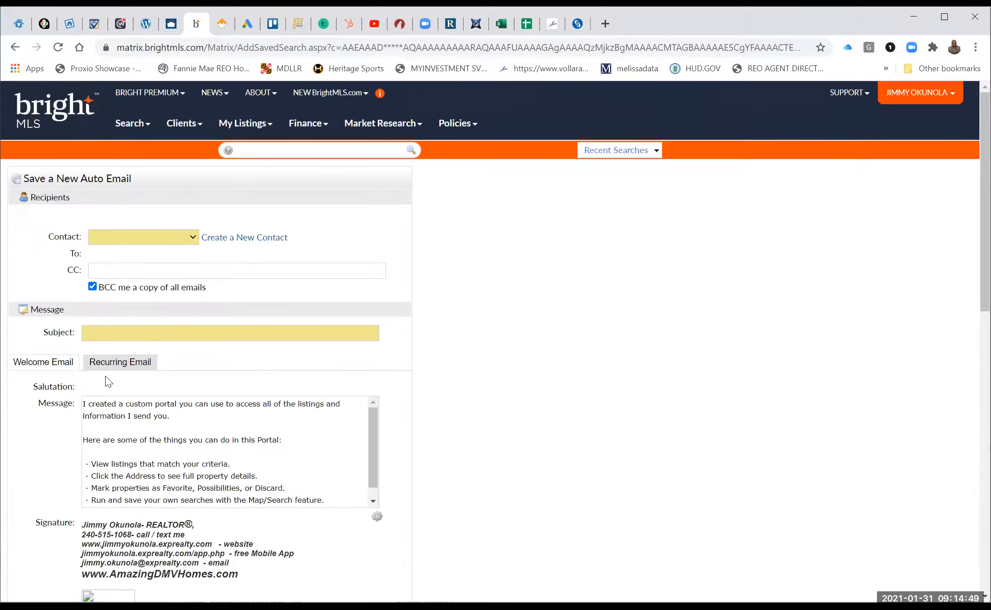
pyautogui.click(194, 238)
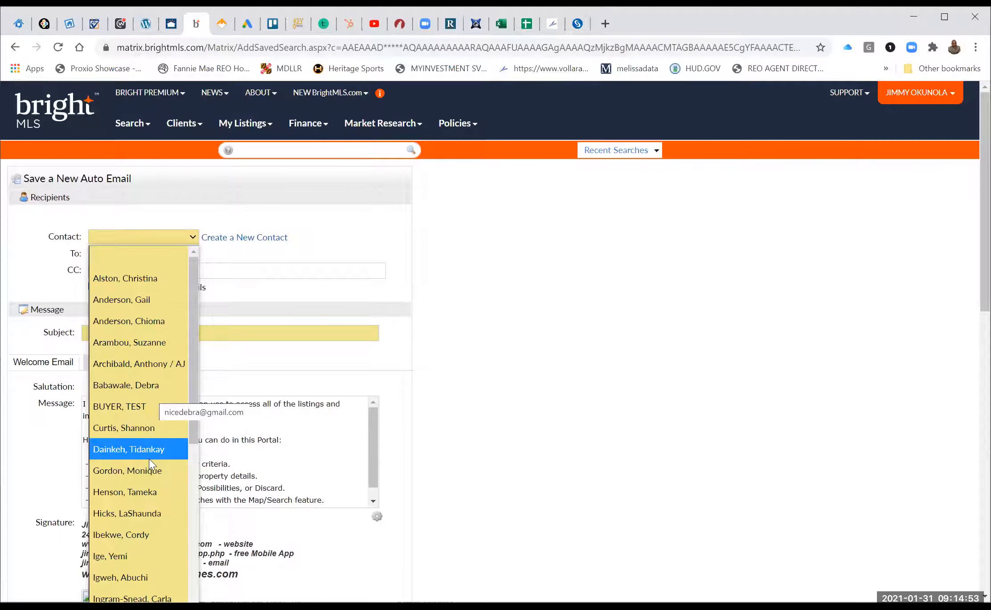
pyautogui.scroll(-8, 149, 459)
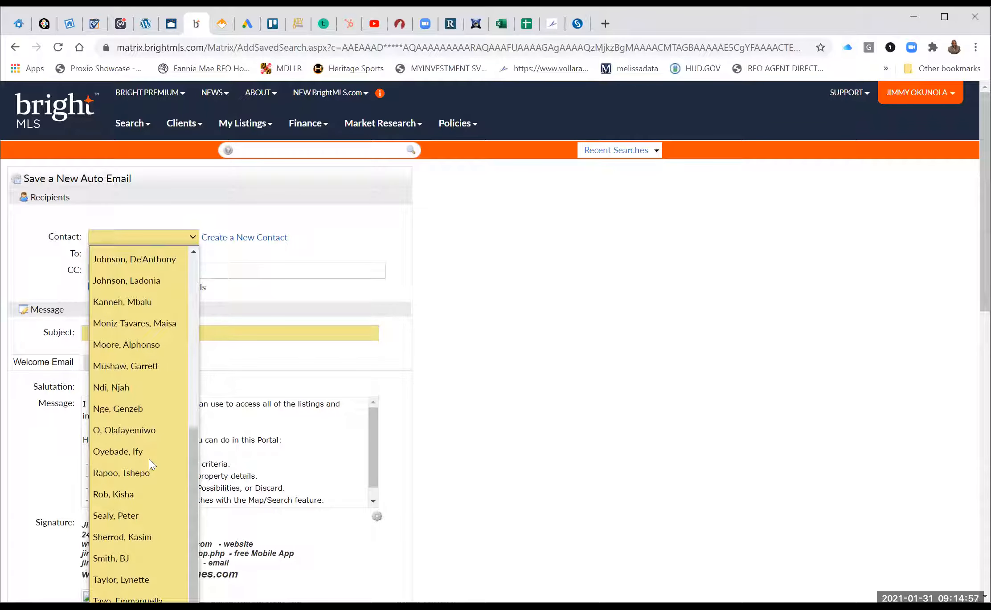
pyautogui.scroll(-1, 149, 458)
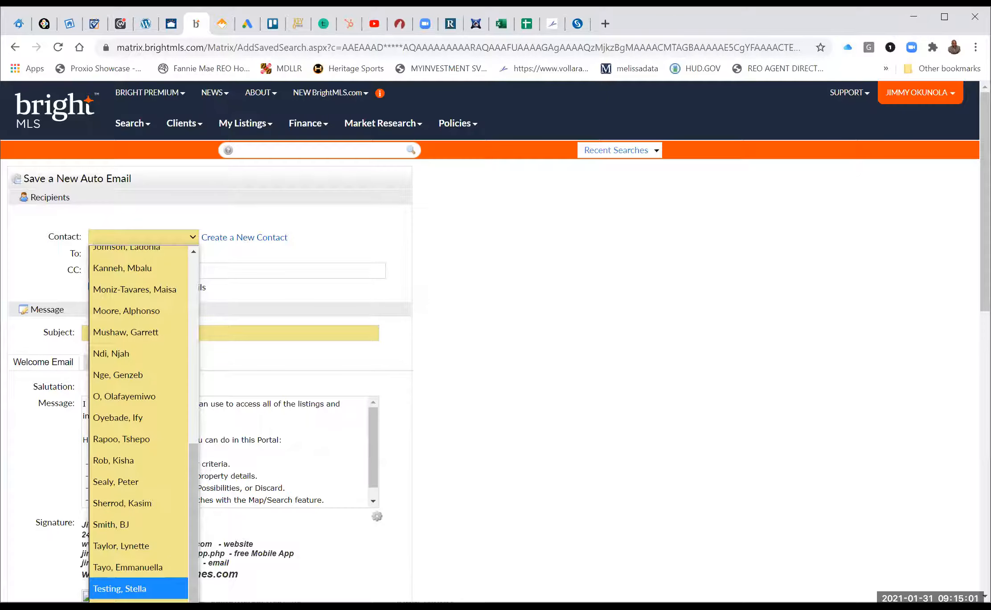
pyautogui.click(119, 588)
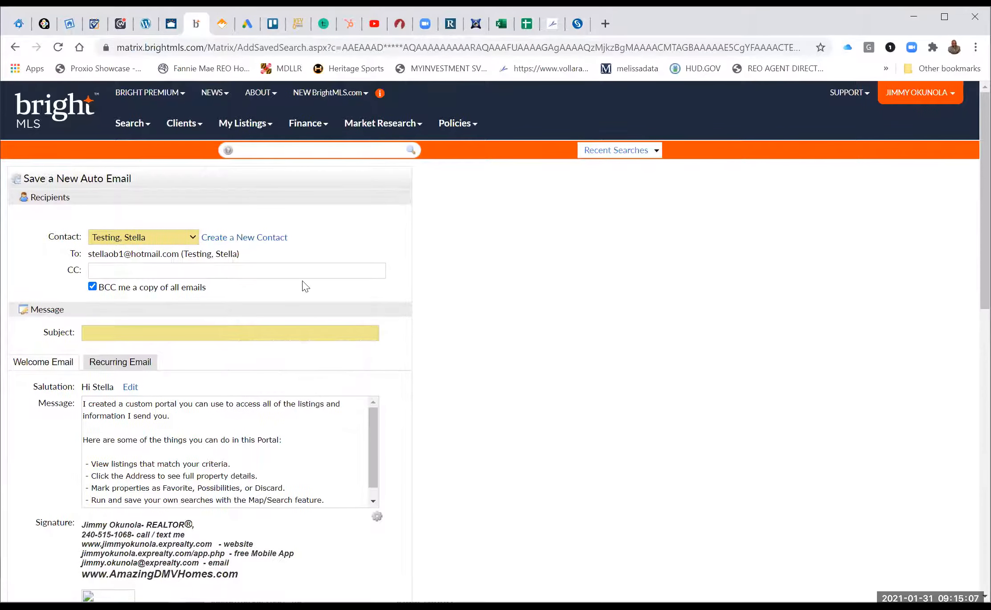
# Set the auto email subject to 'Your Bowie Homes'.
pyautogui.click(220, 335)
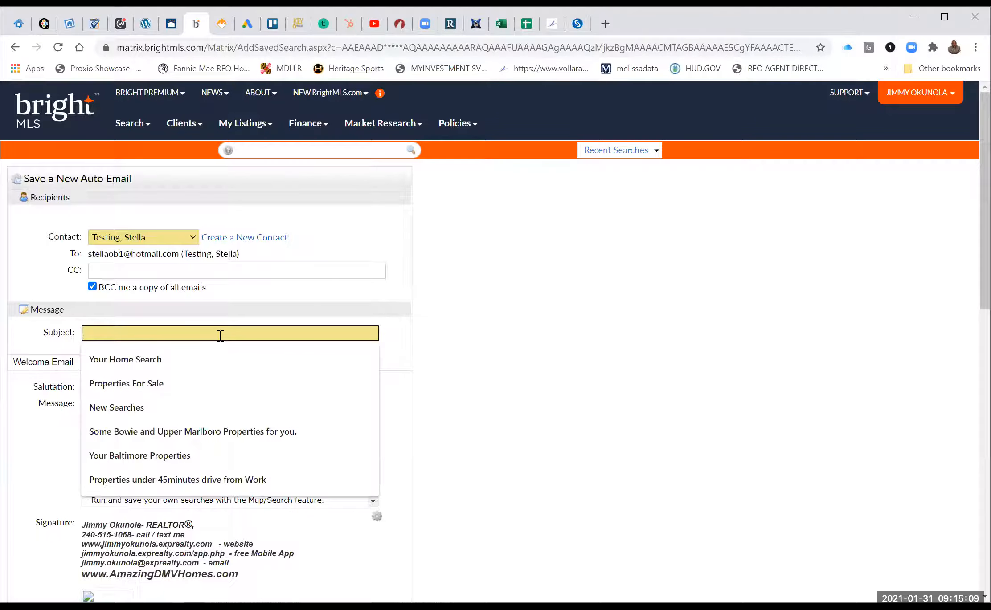
pyautogui.write('Your ')
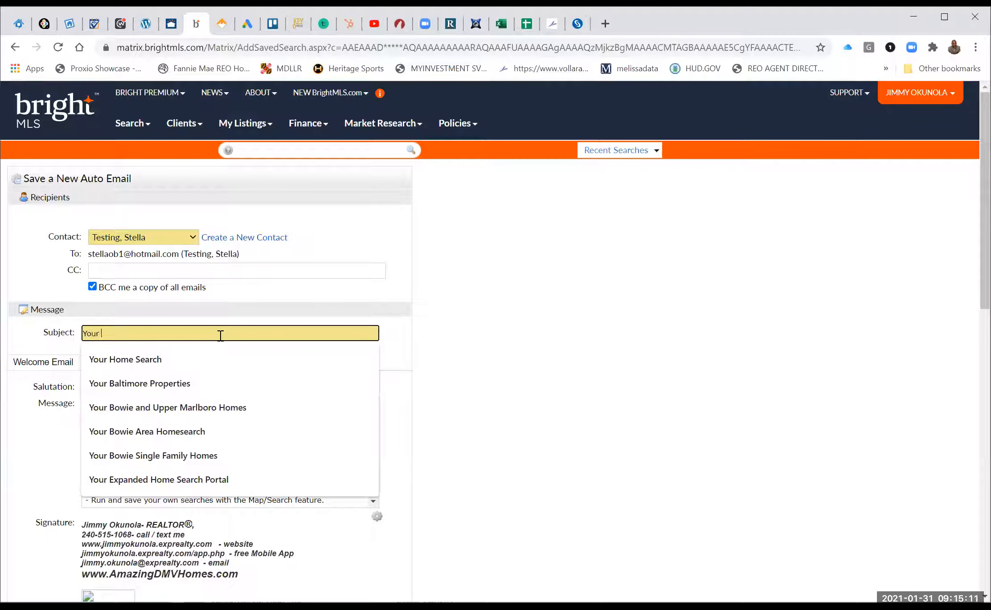
pyautogui.write('Bo')
pyautogui.write('wi')
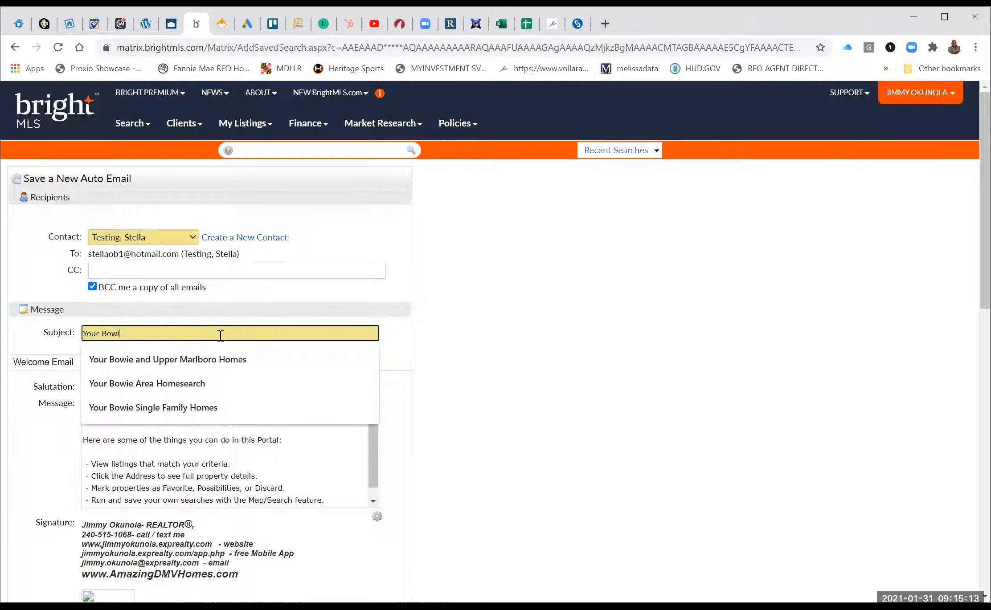
pyautogui.write('e Homes')
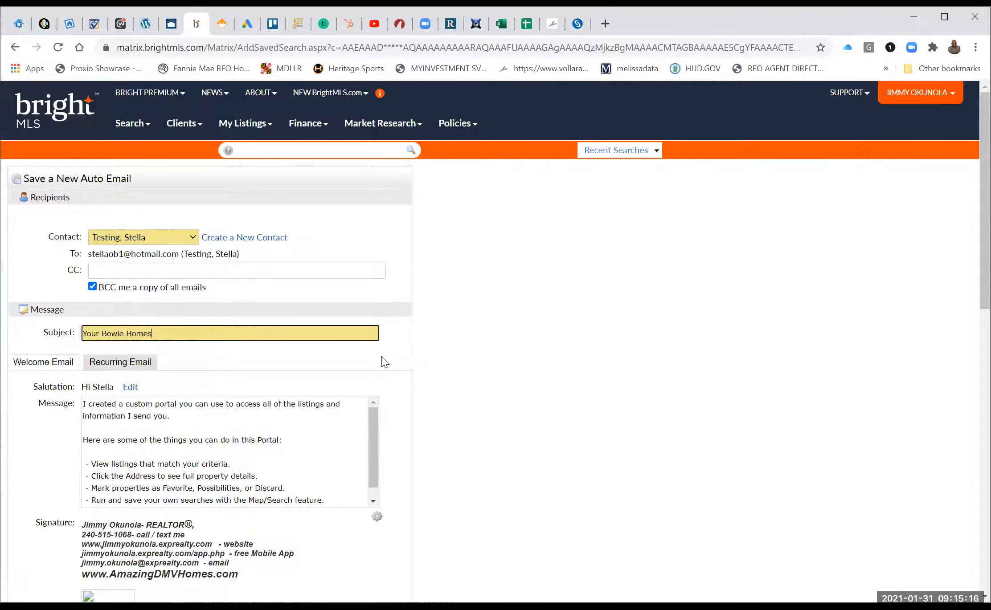
pyautogui.scroll(-2, 384, 362)
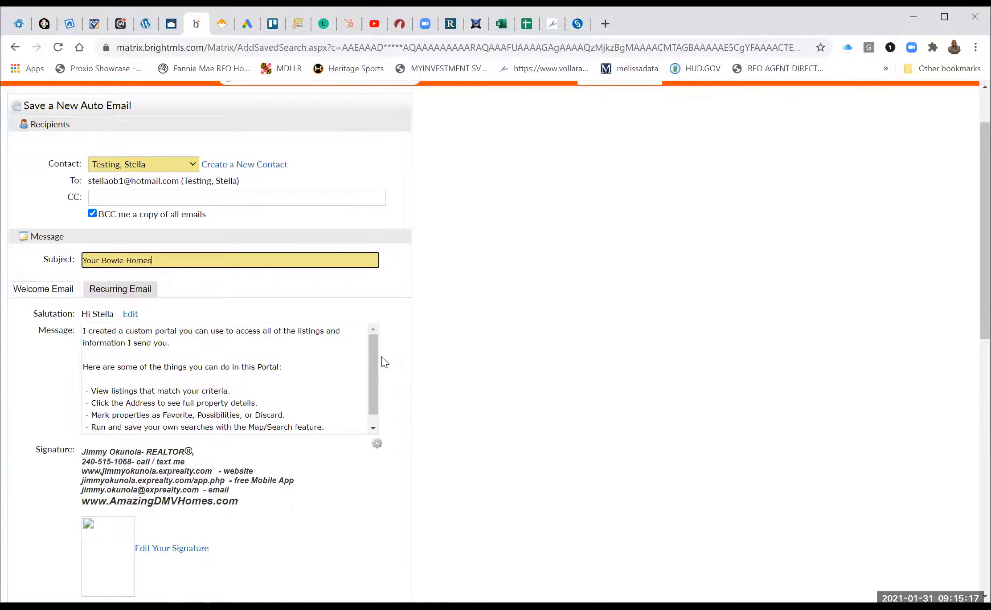
# Scroll to the Settings section and enable concierge mode for the auto email.
pyautogui.scroll(-5, 96, 450)
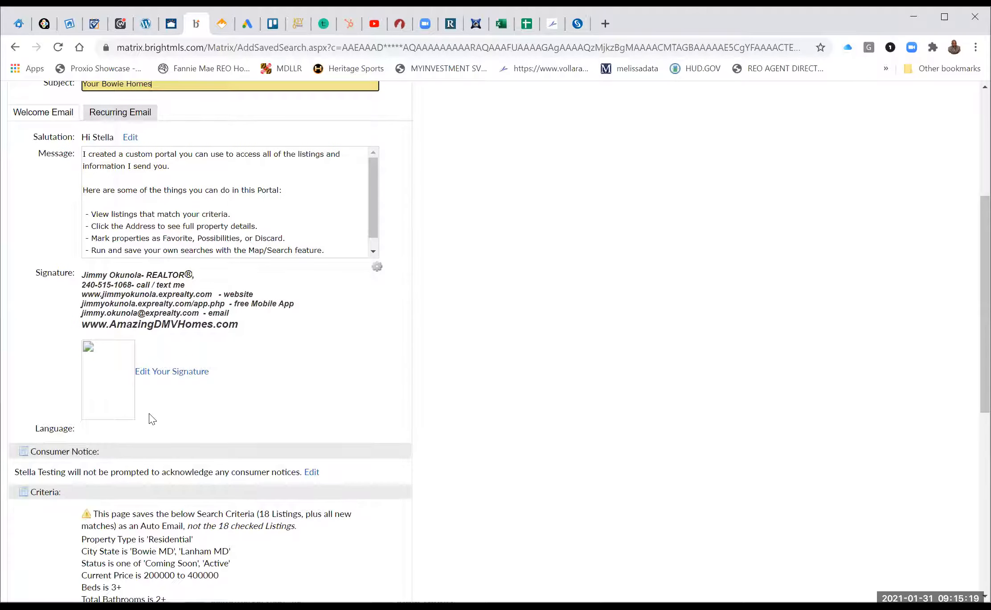
pyautogui.scroll(-10, 127, 289)
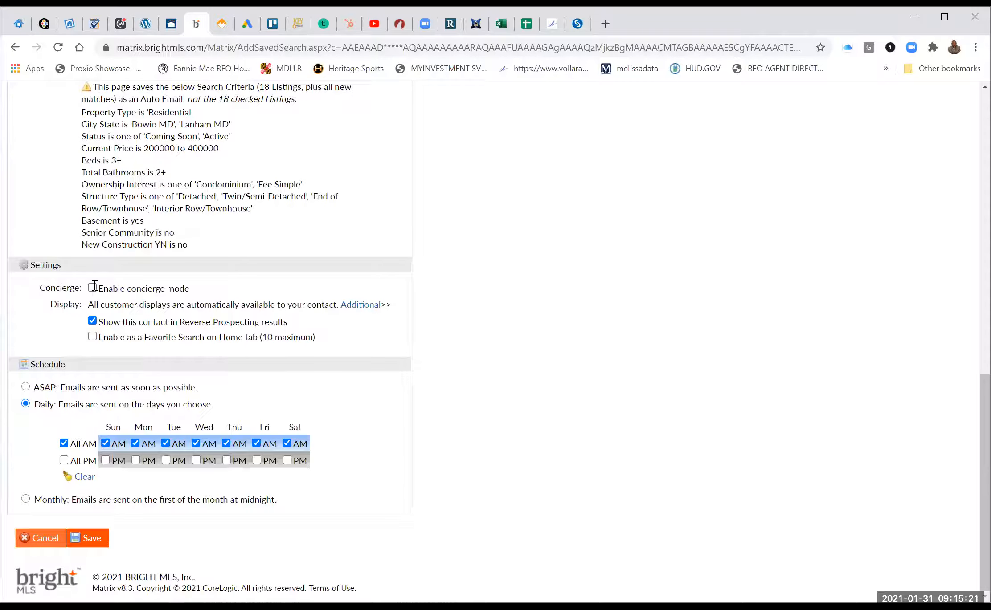
pyautogui.click(92, 287)
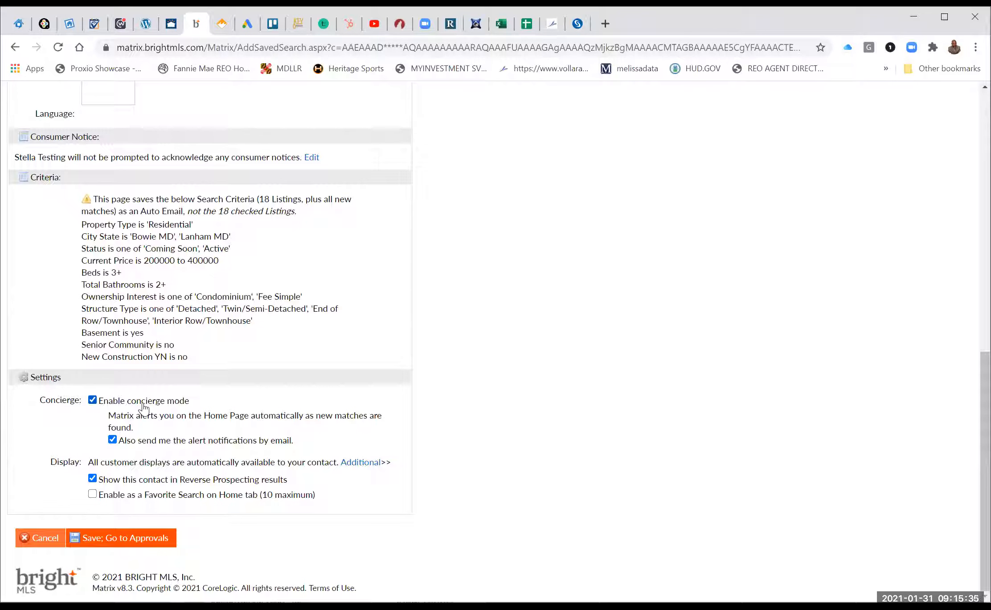
# Keep concierge mode on, untick Show this contact in Reverse Prospecting results, and save to Approvals.
pyautogui.click(92, 400)
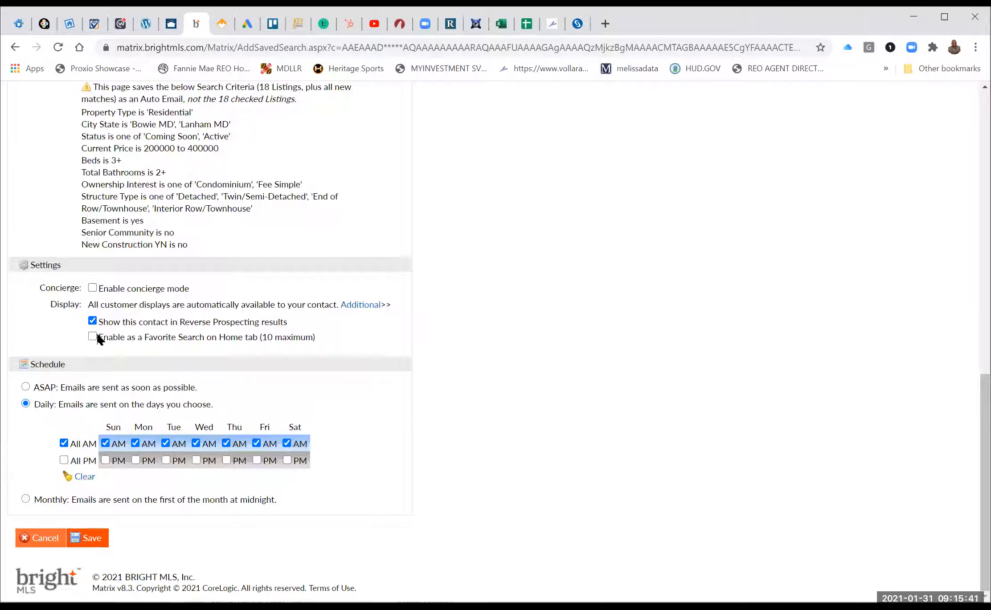
pyautogui.click(92, 289)
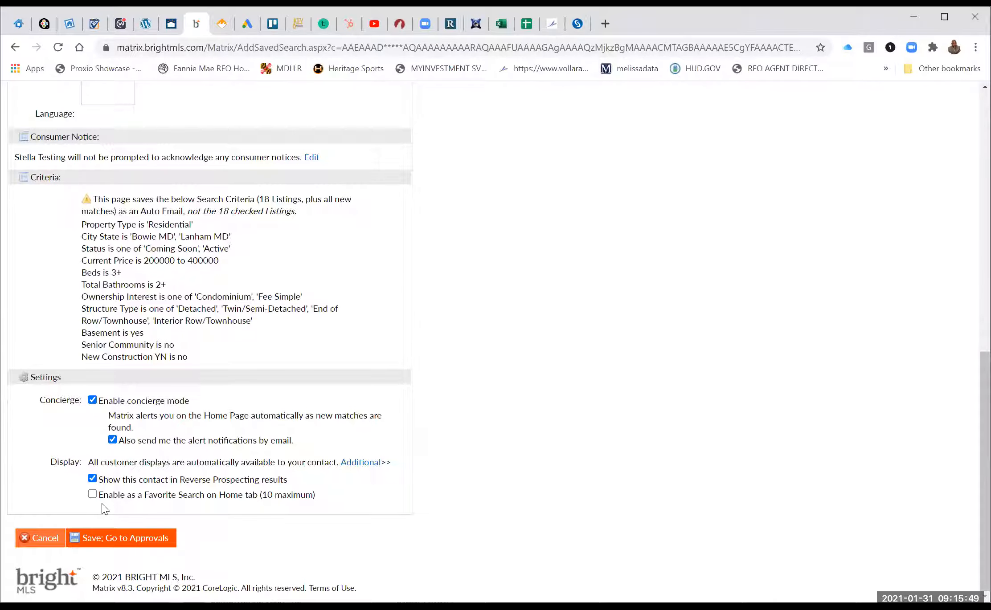
pyautogui.click(92, 478)
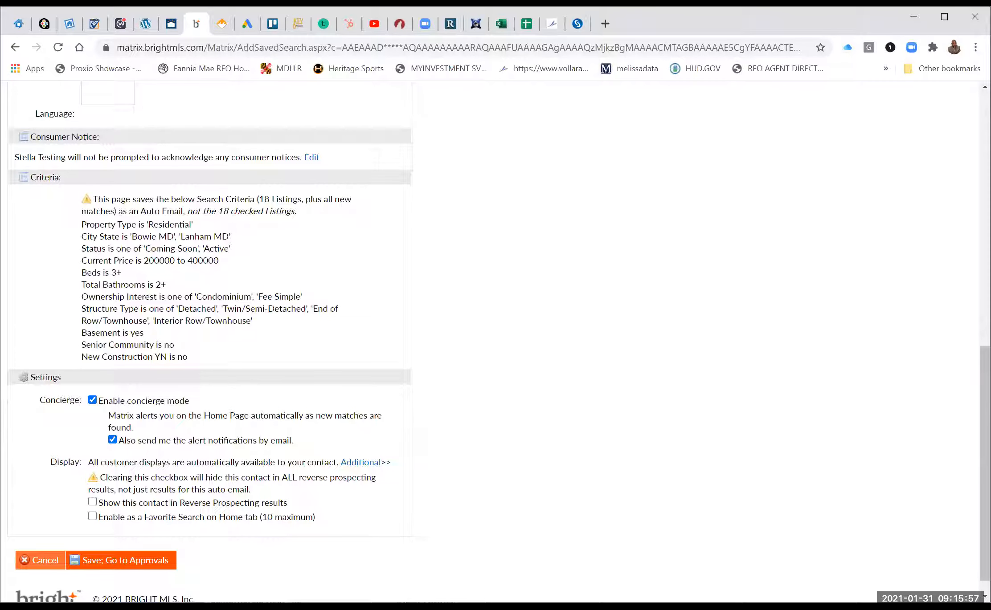
pyautogui.click(125, 561)
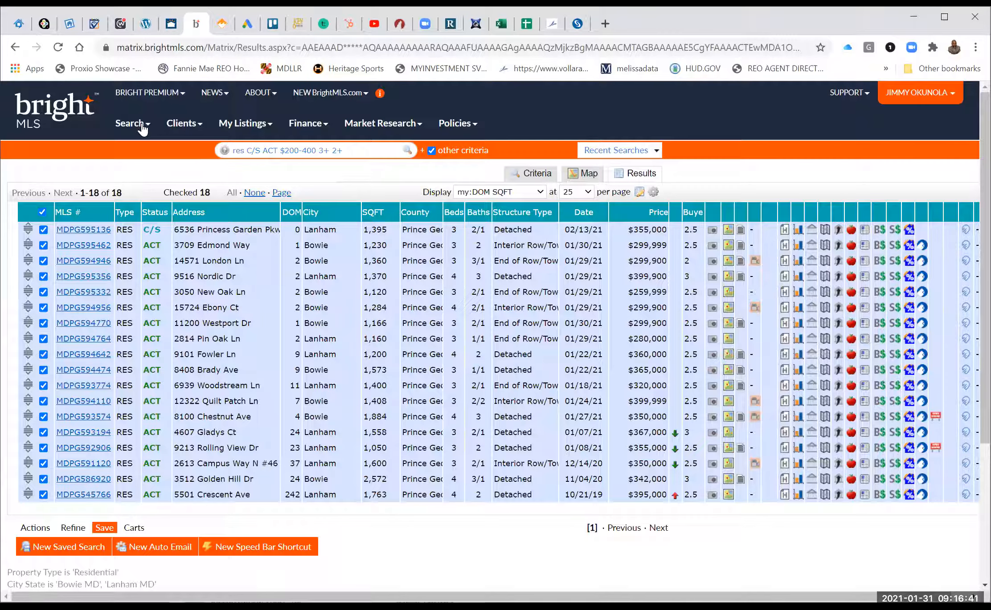
# Choose Residential Sale from the Search menu.
pyautogui.click(154, 223)
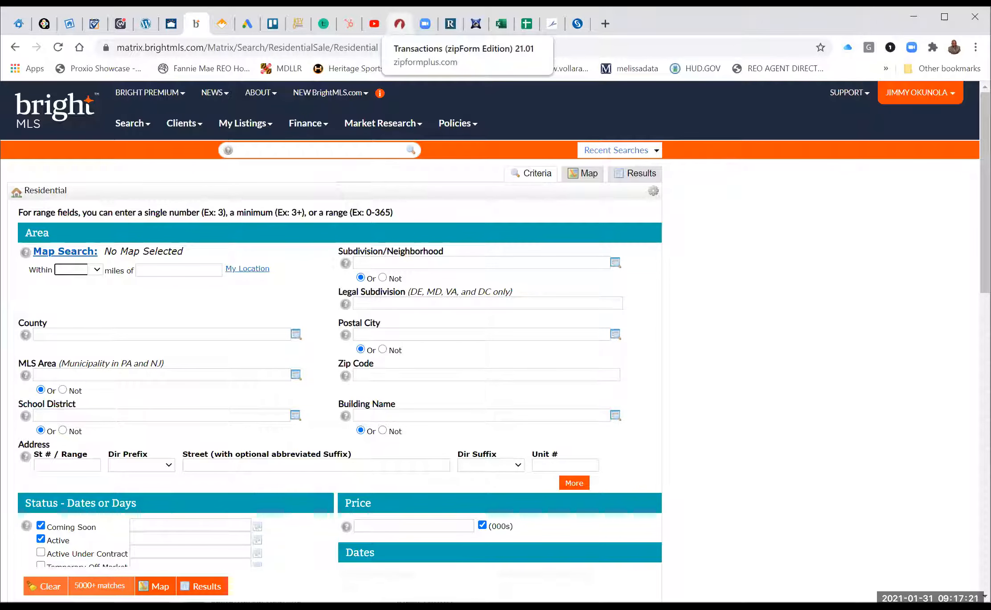
# Switch to the zipForm Transactions tab and view its Dashboard overview.
pyautogui.click(399, 23)
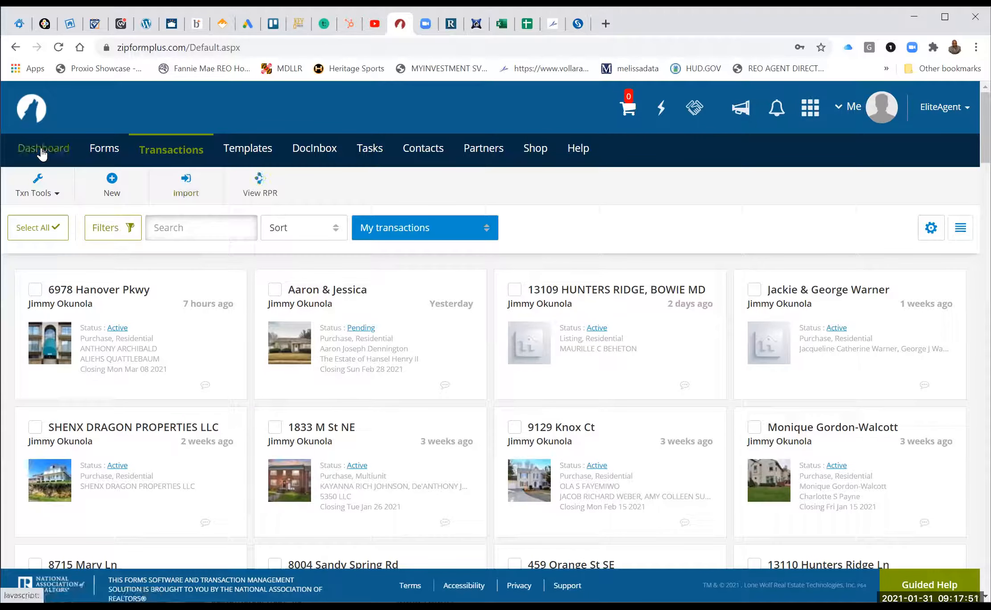
pyautogui.click(41, 149)
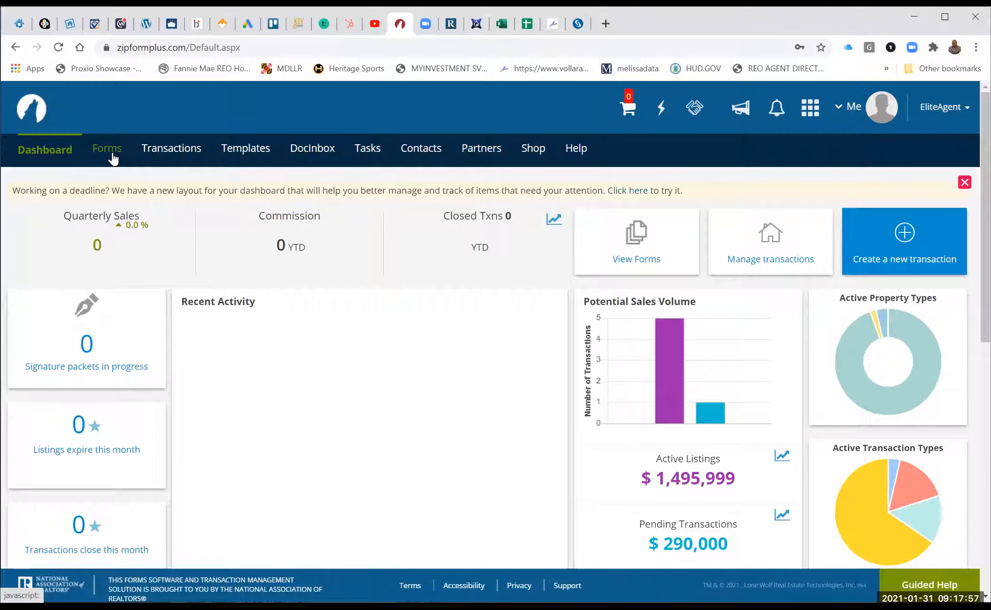
# Browse the Forms library, close the Form Libraries panel, and return to the Bright MLS tab.
pyautogui.click(109, 151)
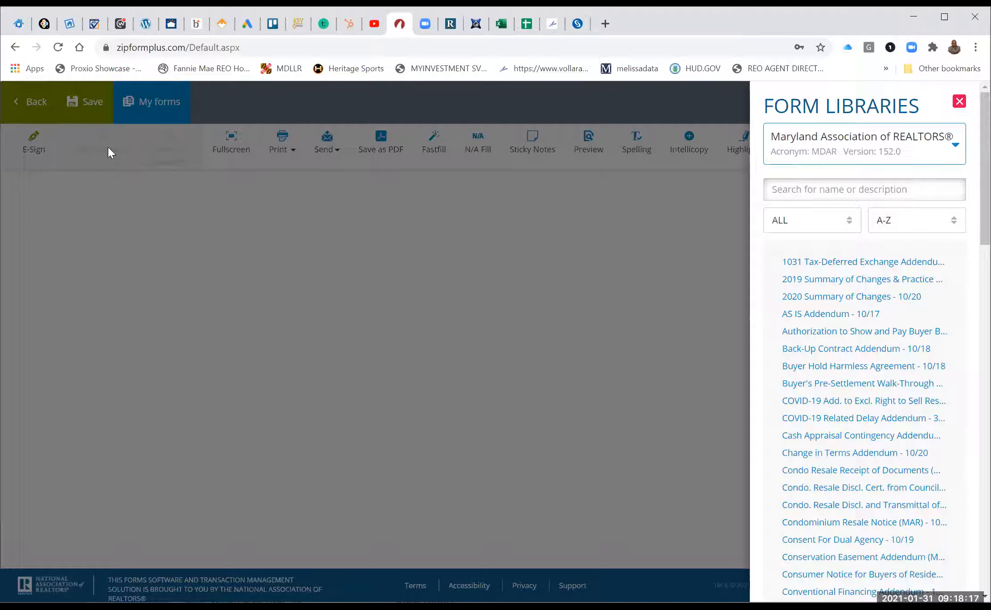
pyautogui.click(292, 291)
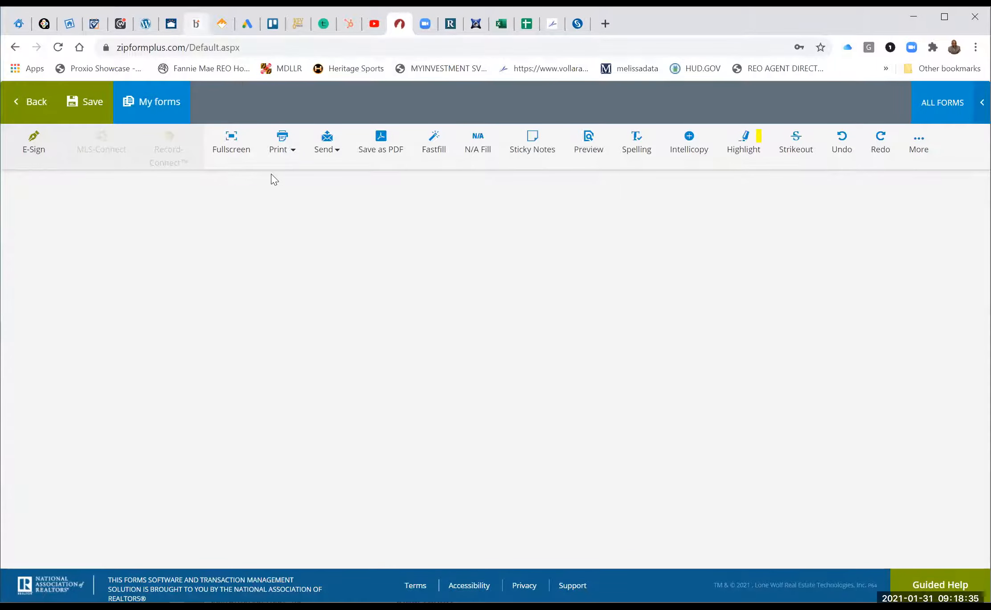
pyautogui.click(196, 23)
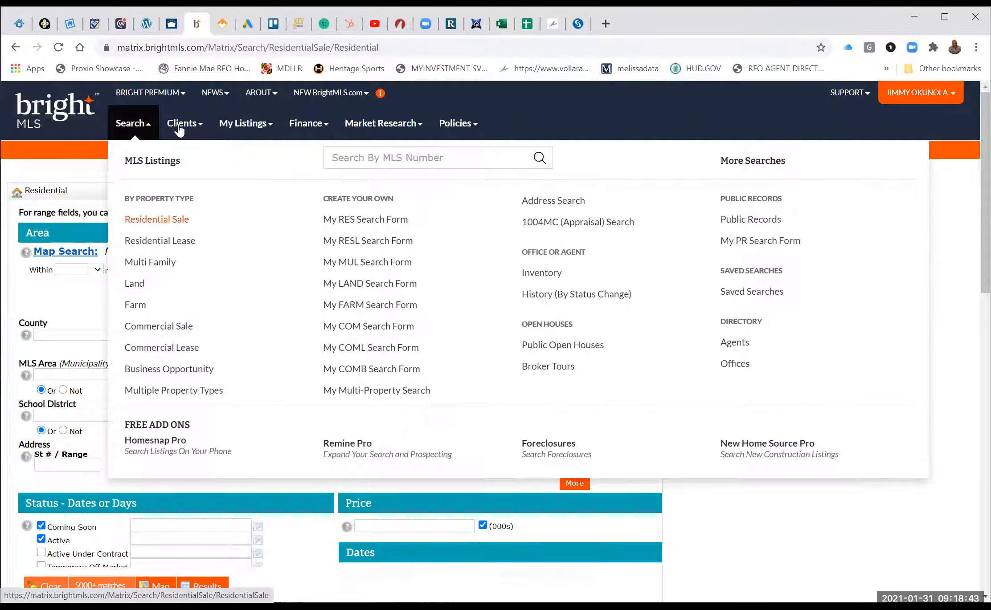
# Open a new empty browser tab beside the Bright MLS residential search.
pyautogui.moveTo(366, 128)
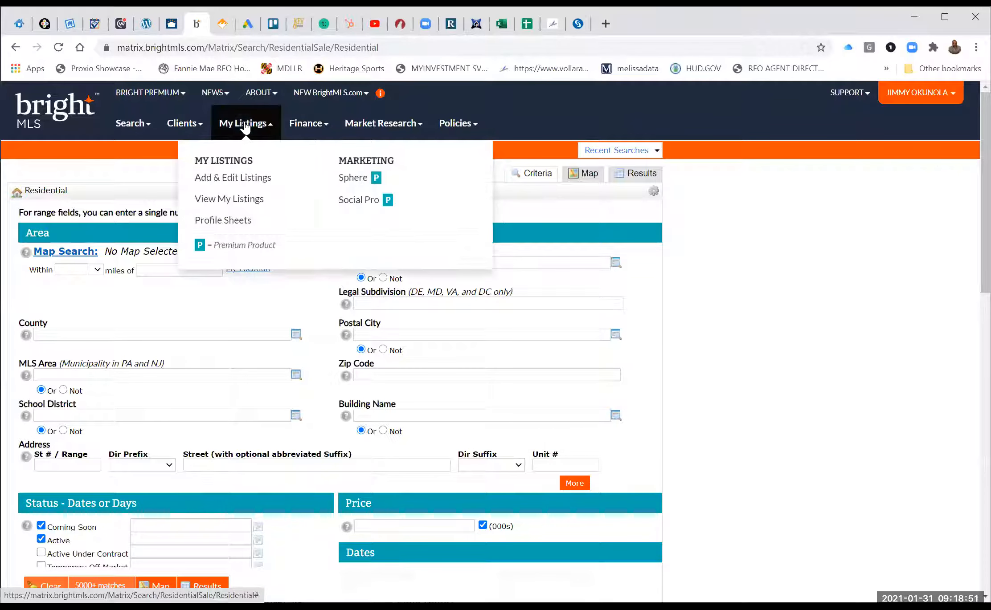
pyautogui.moveTo(188, 127)
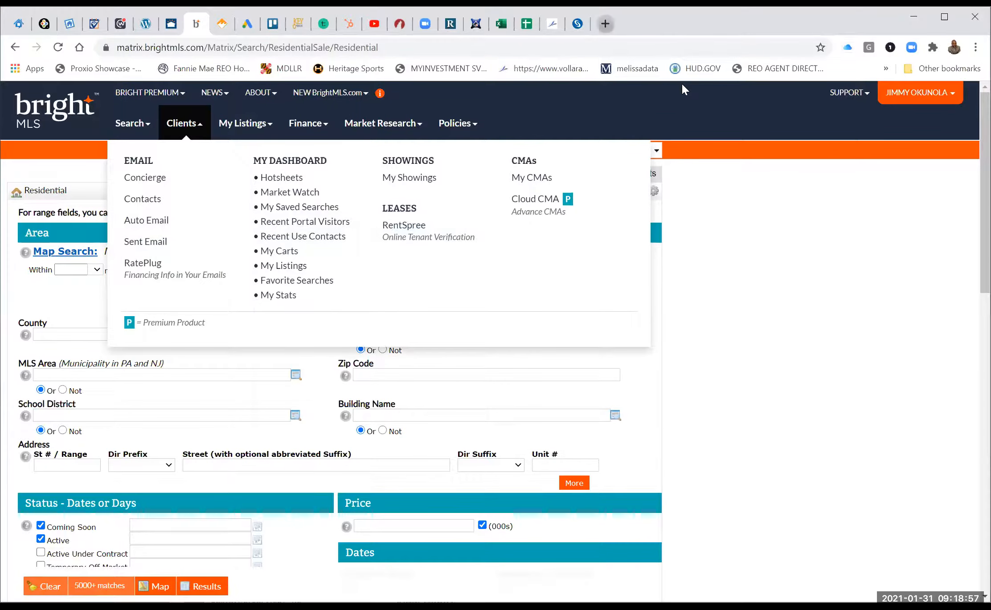
pyautogui.click(605, 24)
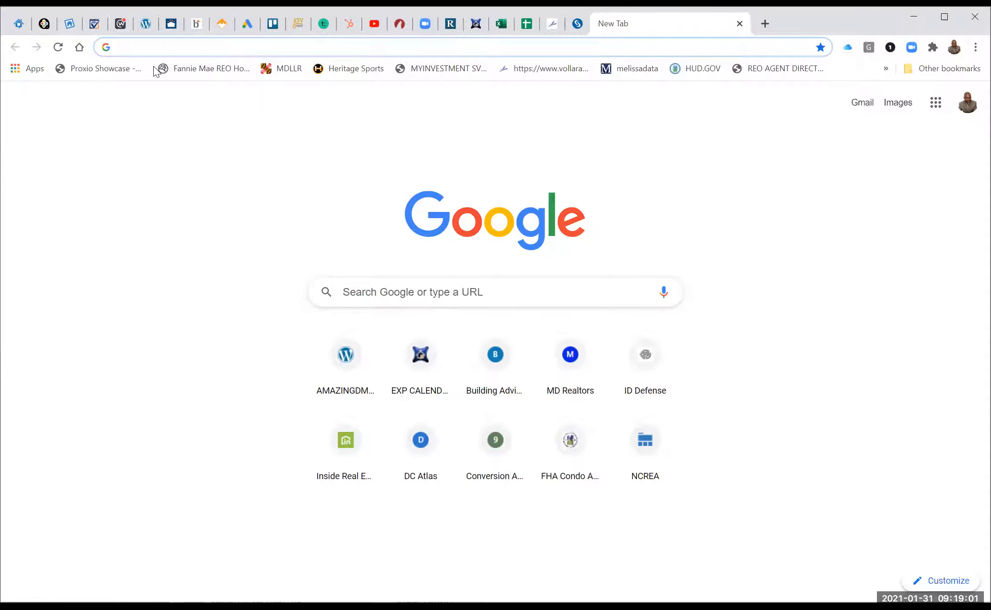
# Enter 'zipform' in the address bar and load the zipformplus.com/Default.aspx suggestion.
pyautogui.write('zip')
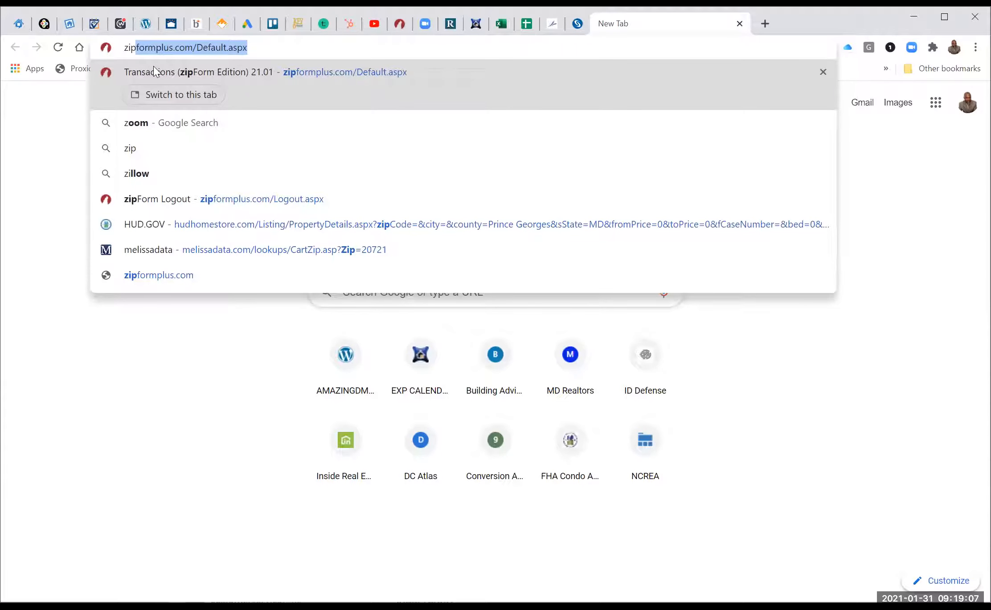
pyautogui.write('form')
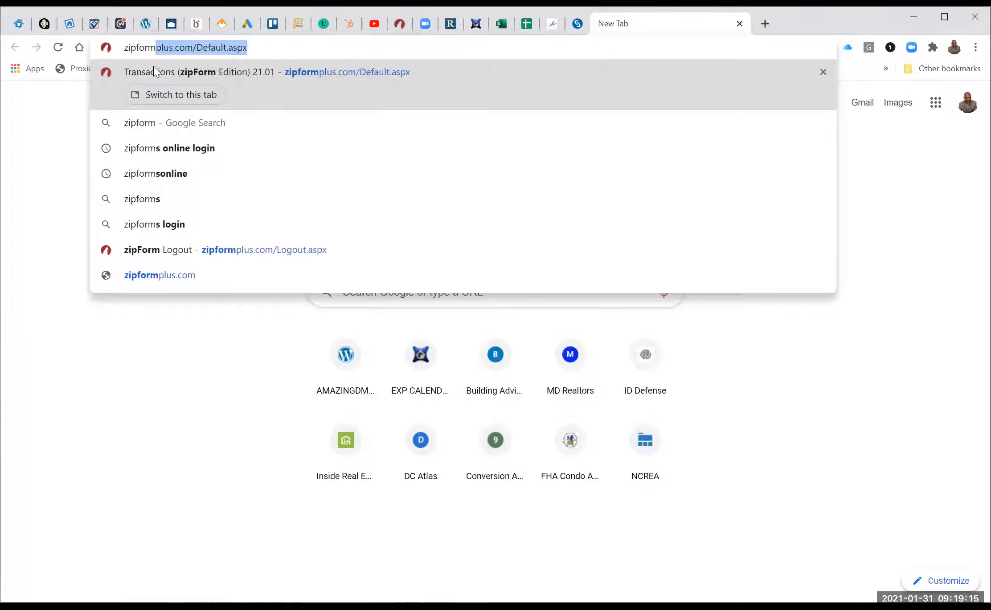
pyautogui.click(326, 72)
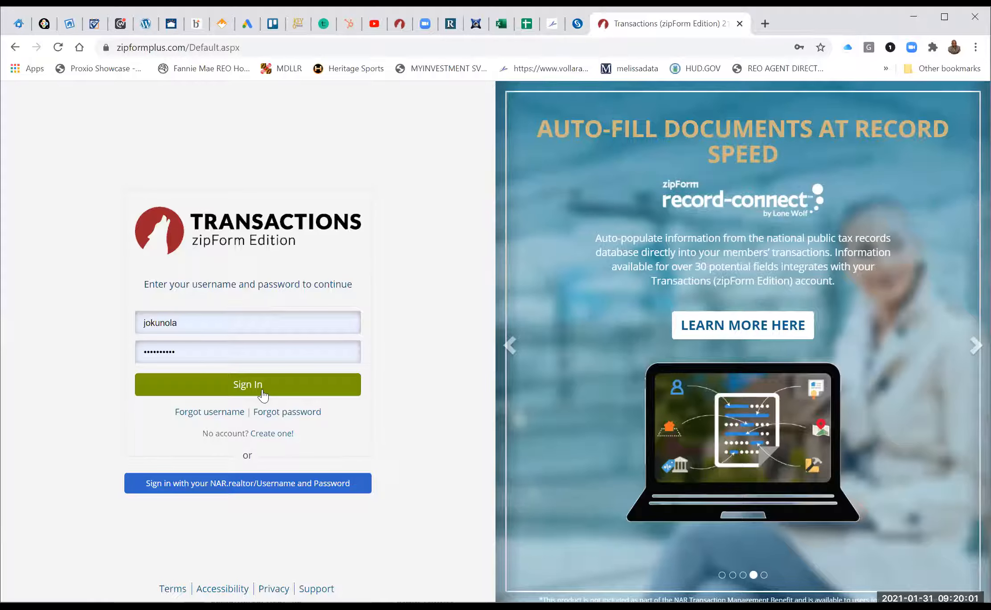
# Choose Sign in with your NAR.realtor/Username and Password, then continue past the Attention redirect notice.
pyautogui.click(226, 481)
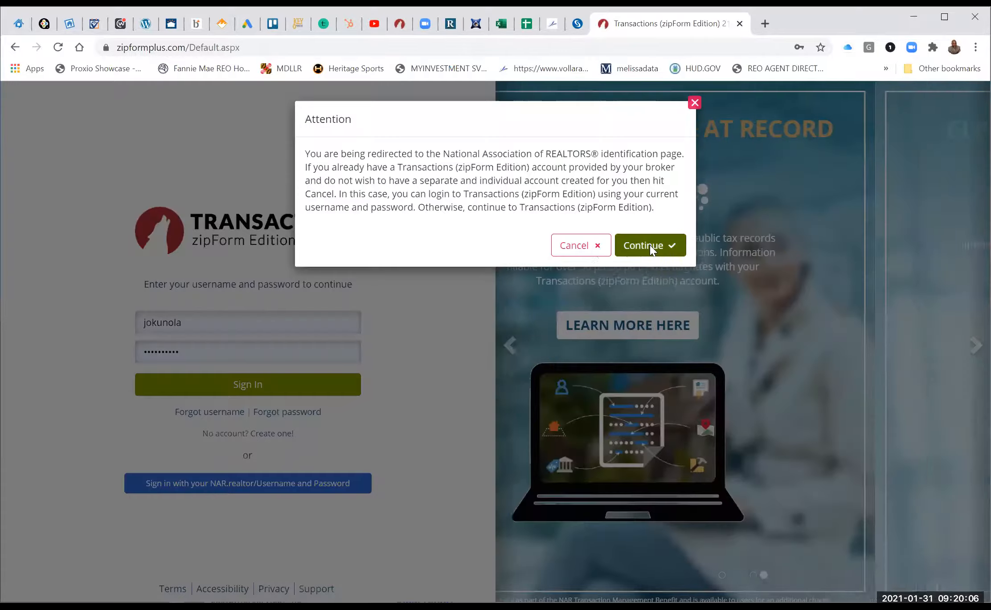
pyautogui.click(650, 246)
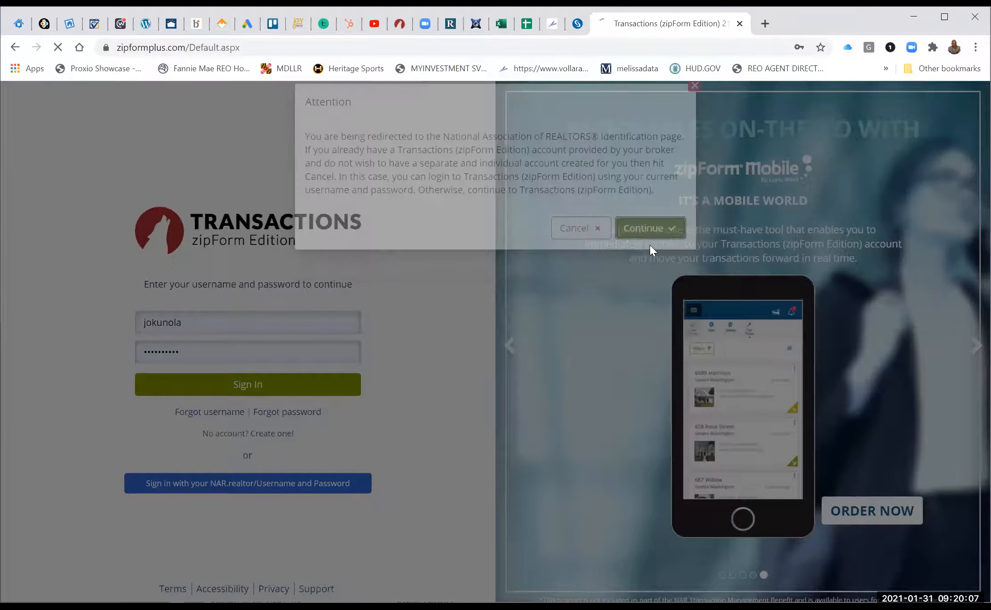
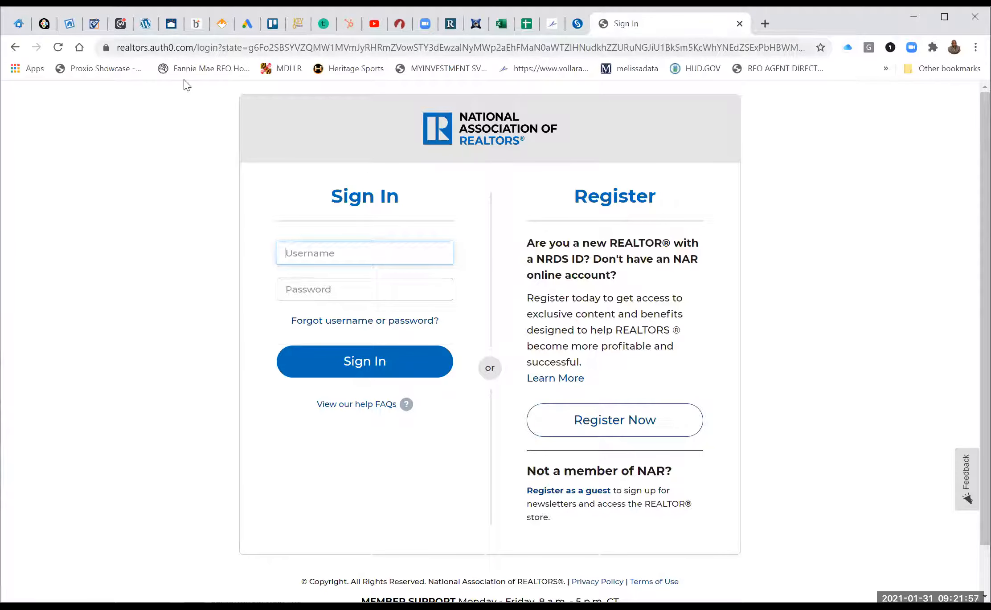
# In Bright MLS, check the account options menu, then start a new blank browser tab.
pyautogui.click(196, 23)
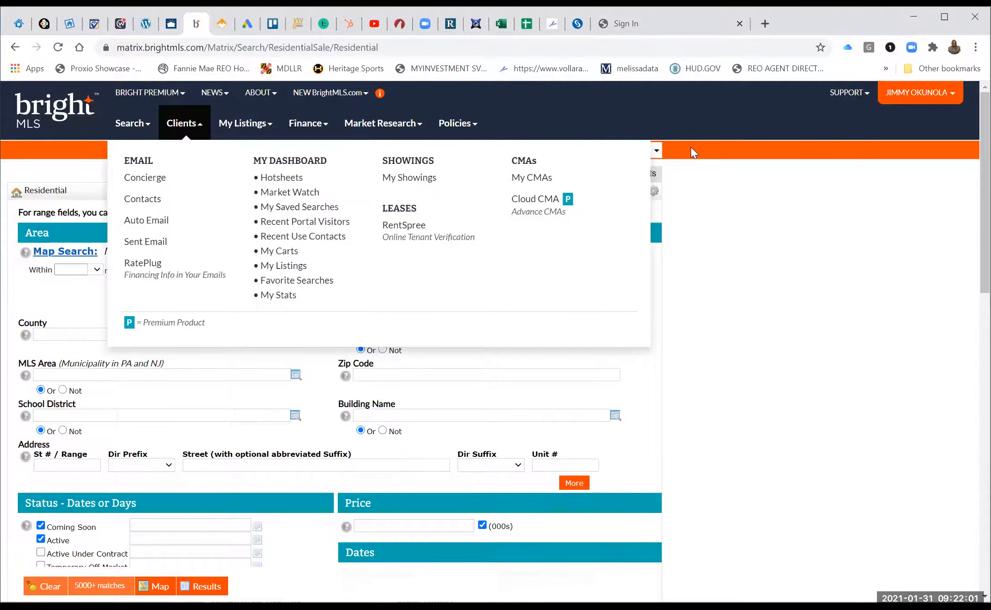
pyautogui.click(912, 100)
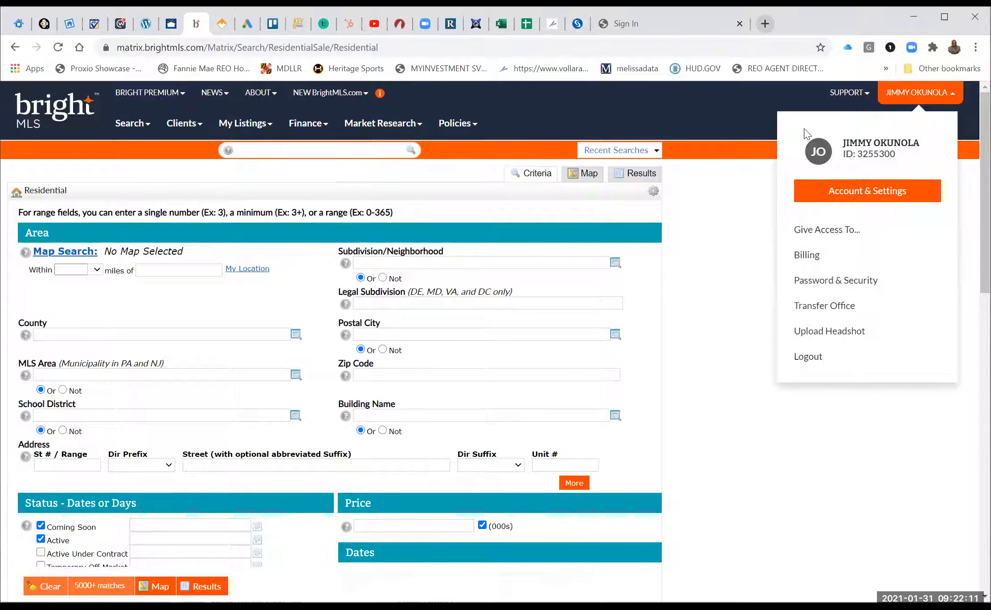
pyautogui.click(765, 24)
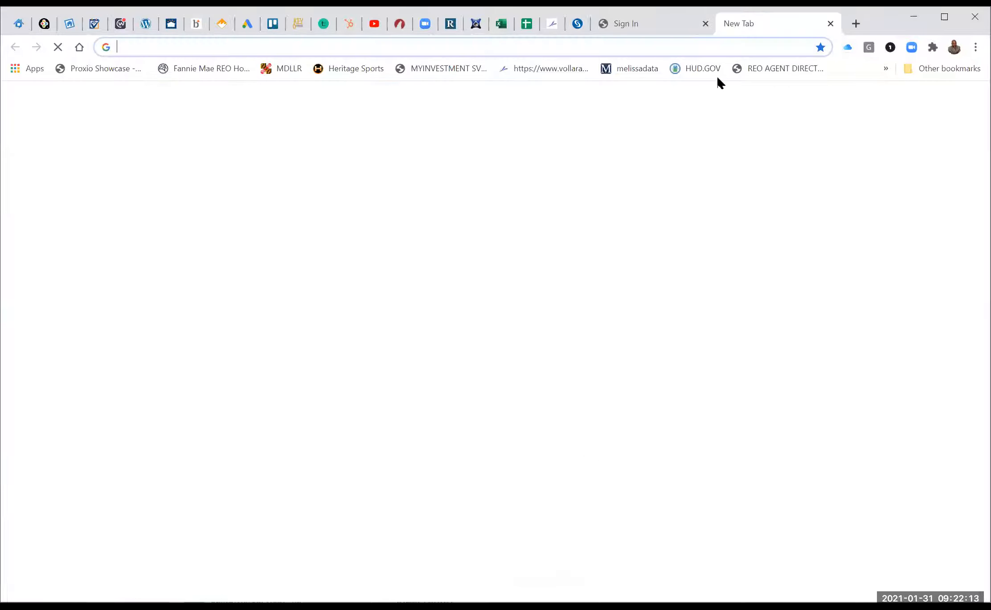
# Return to the NAR sign-in tab and go from Register Now to Find your NRDS ID.
pyautogui.hotkey('ctrl', 'shift', 'Tab')
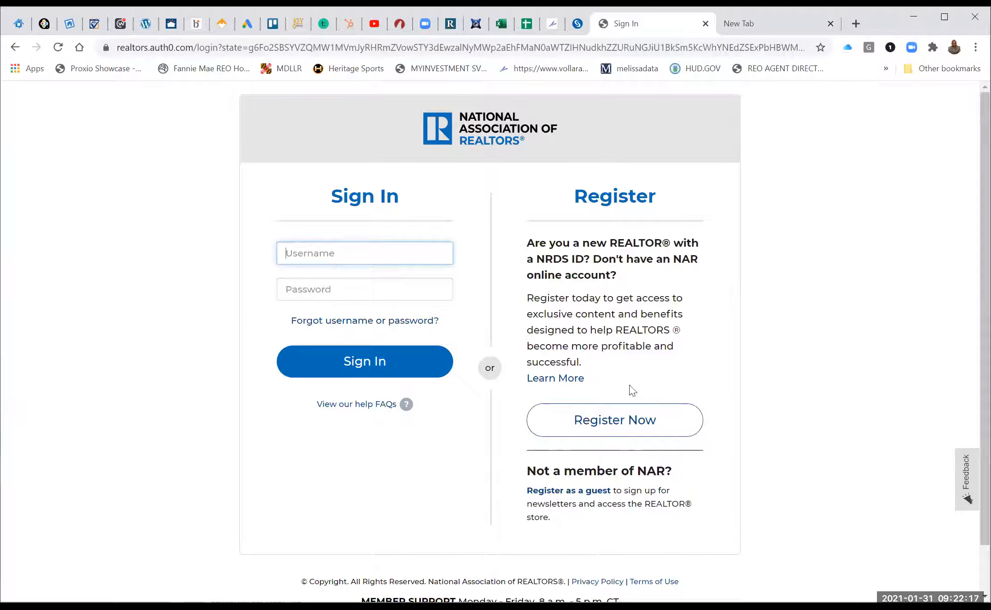
pyautogui.click(603, 423)
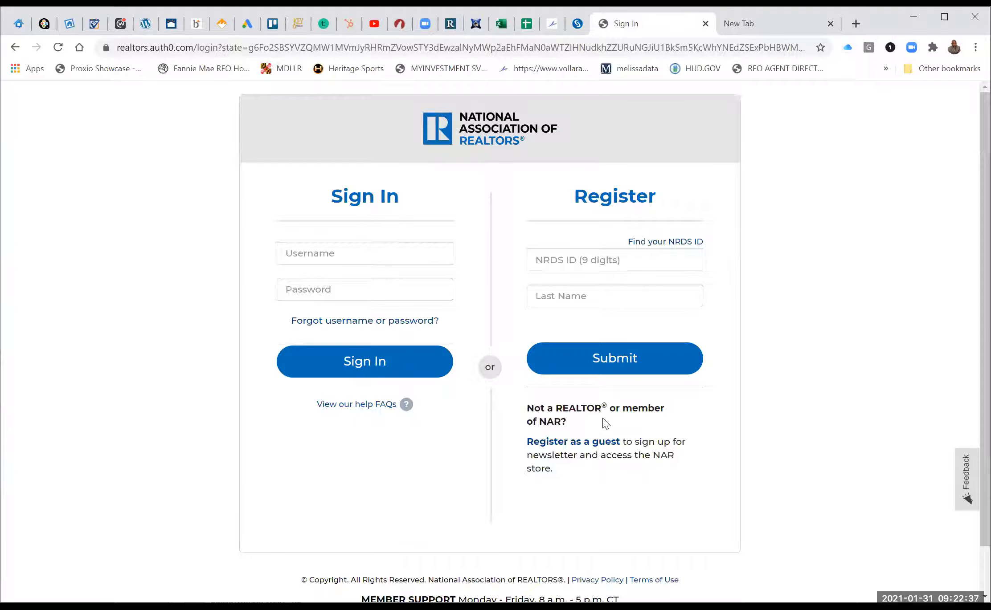
pyautogui.click(661, 243)
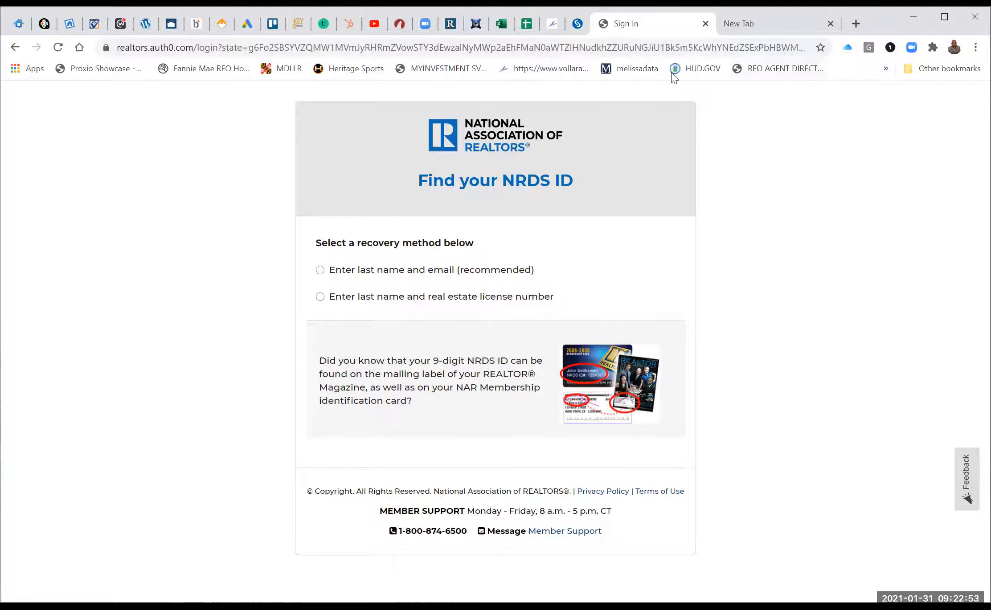
# Go back to the NAR Sign In and Register page.
pyautogui.click(15, 47)
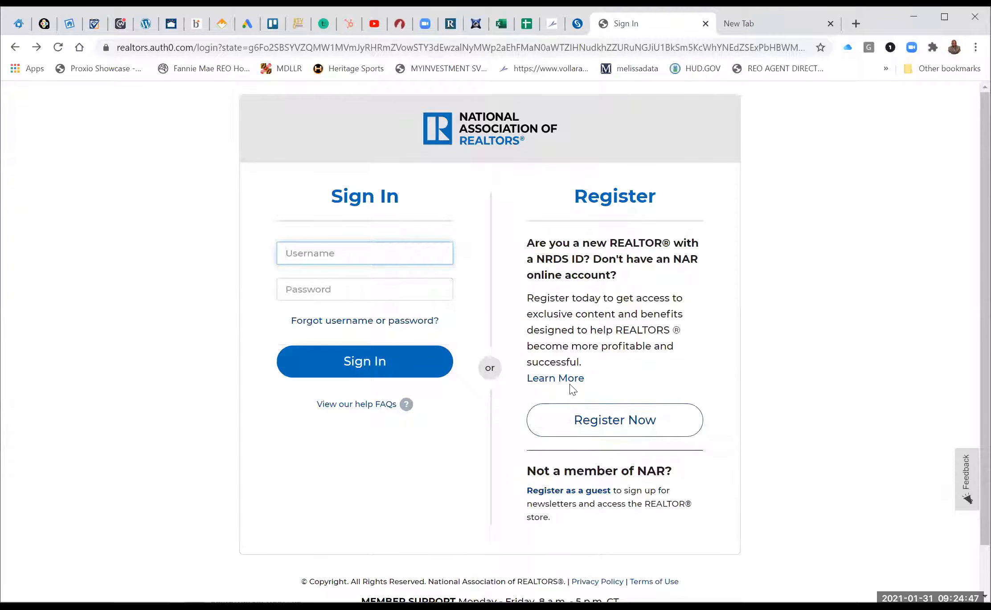
# Revisit the Find your NRDS ID page through Register Now, then close the sign-in tab.
pyautogui.click(601, 428)
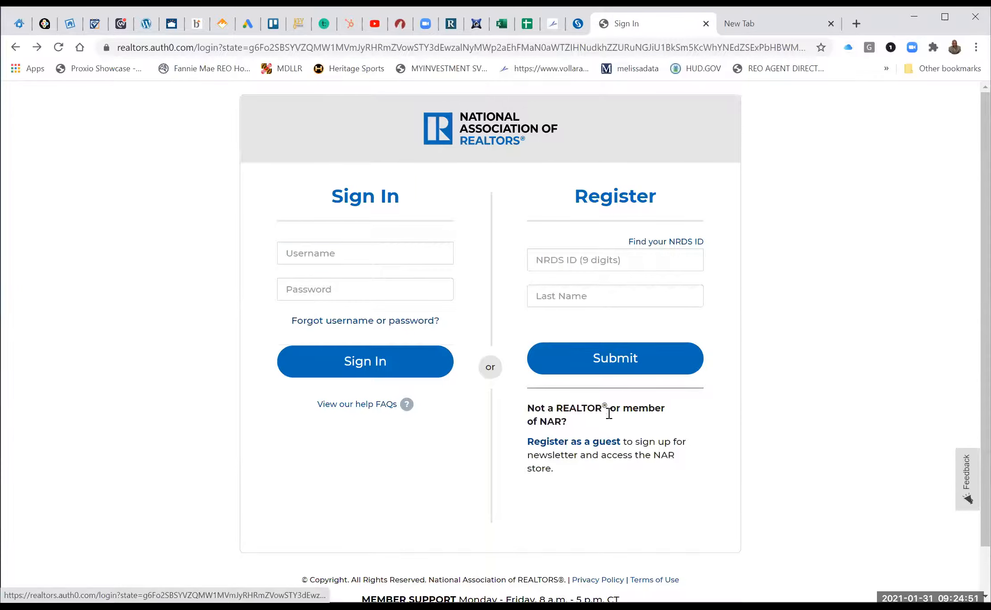
pyautogui.click(671, 242)
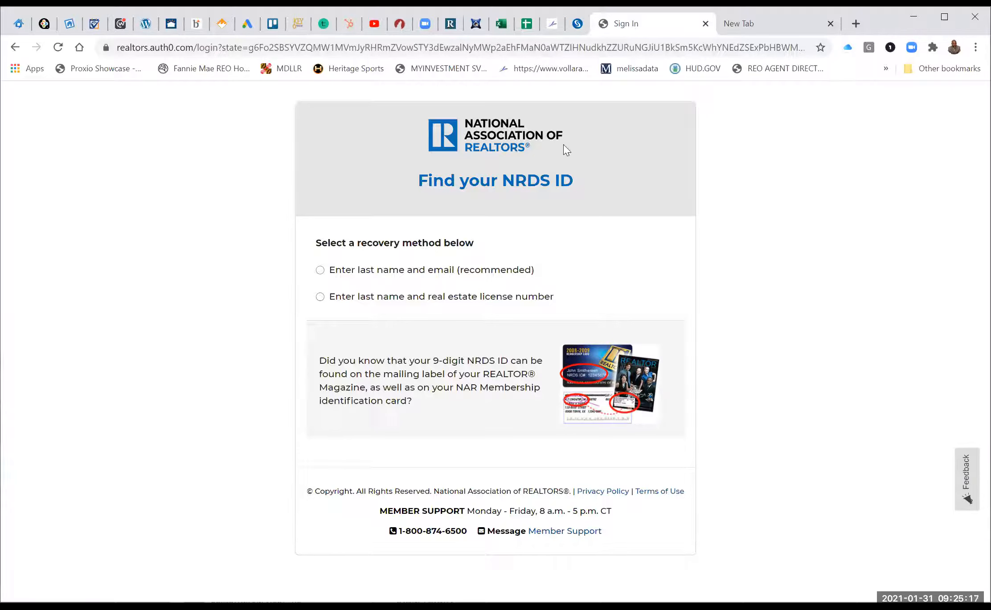
pyautogui.hotkey('ctrl', 'w')
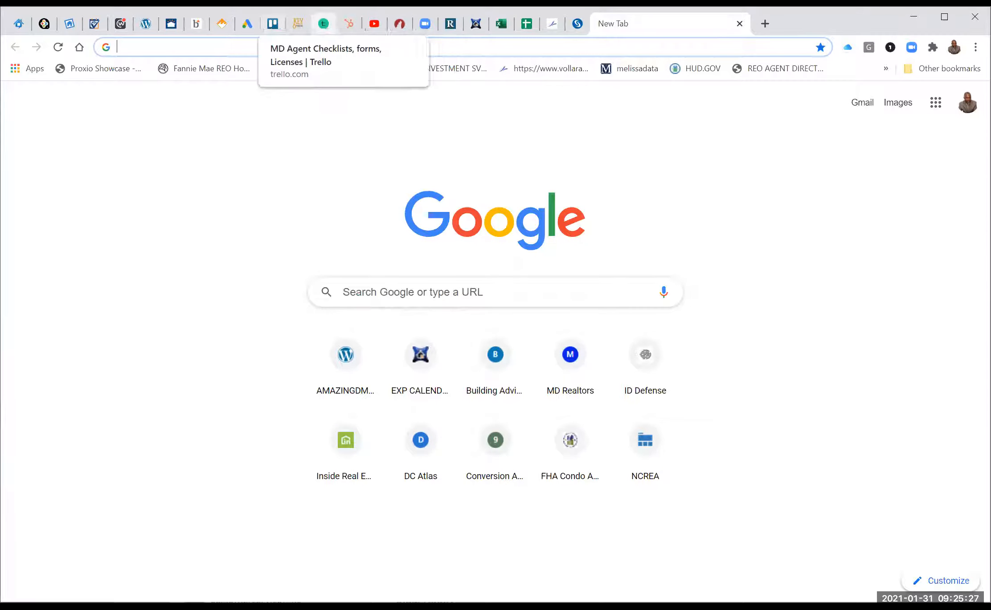
# On the Trello board, browse down the MD County Document forms list.
pyautogui.click(272, 23)
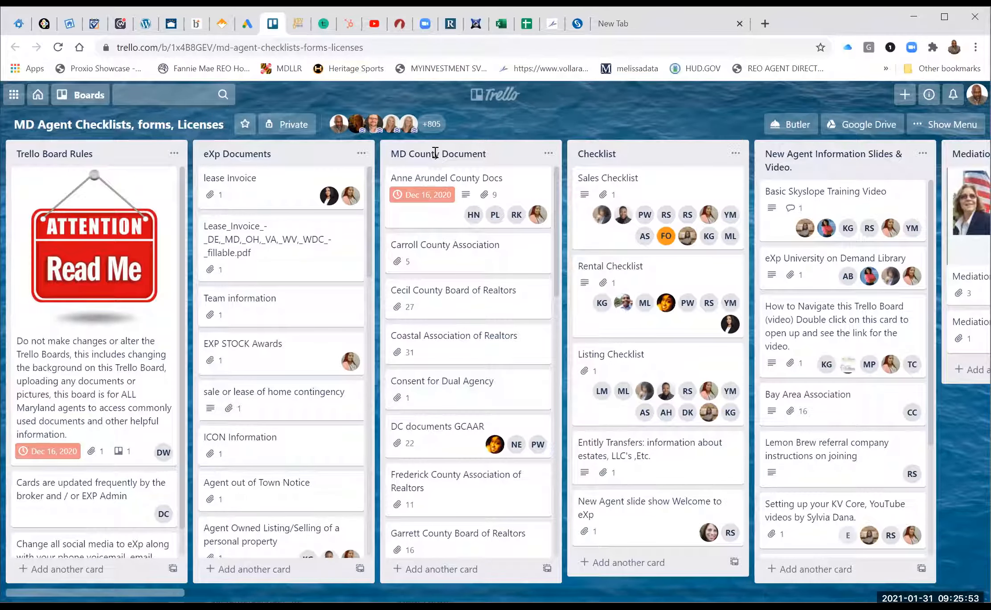
pyautogui.click(435, 154)
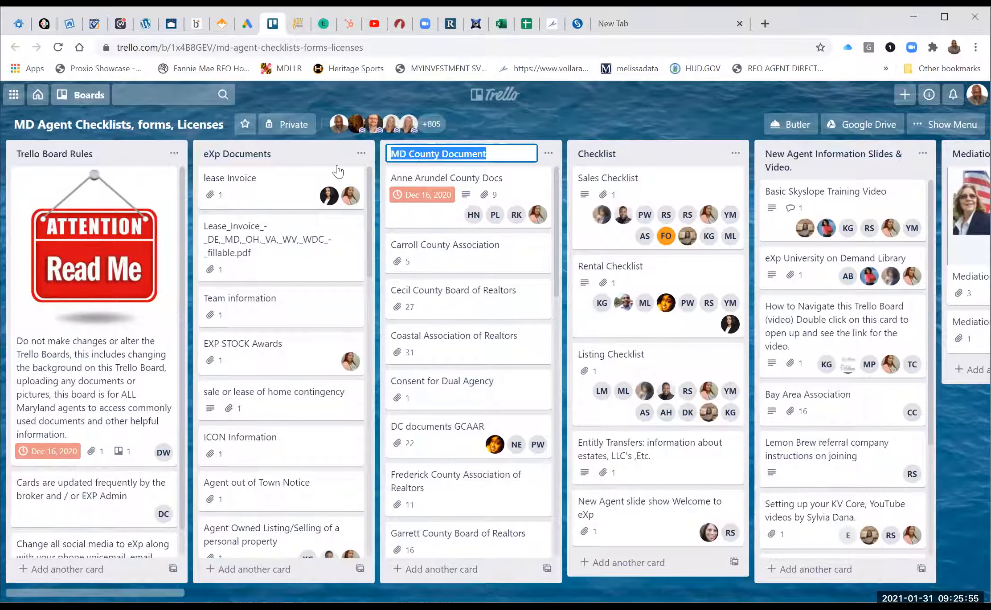
pyautogui.press('Escape')
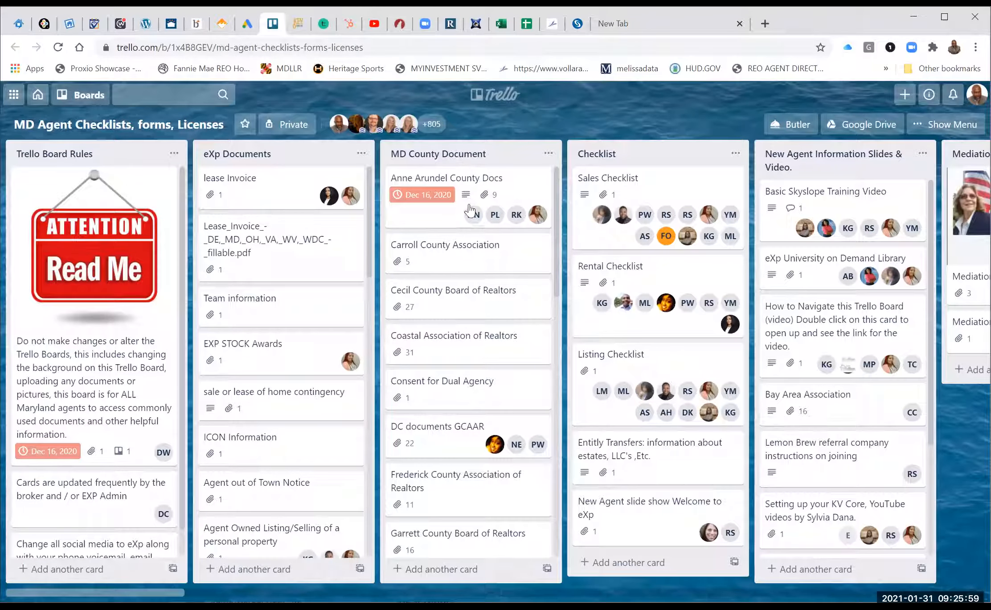
pyautogui.scroll(-8, 446, 387)
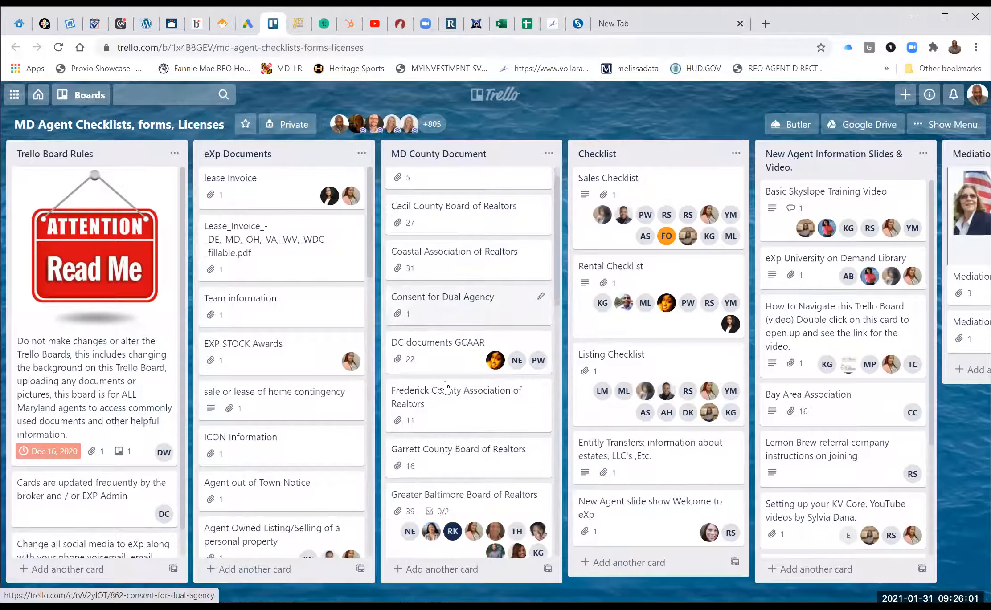
pyautogui.scroll(-8, 445, 388)
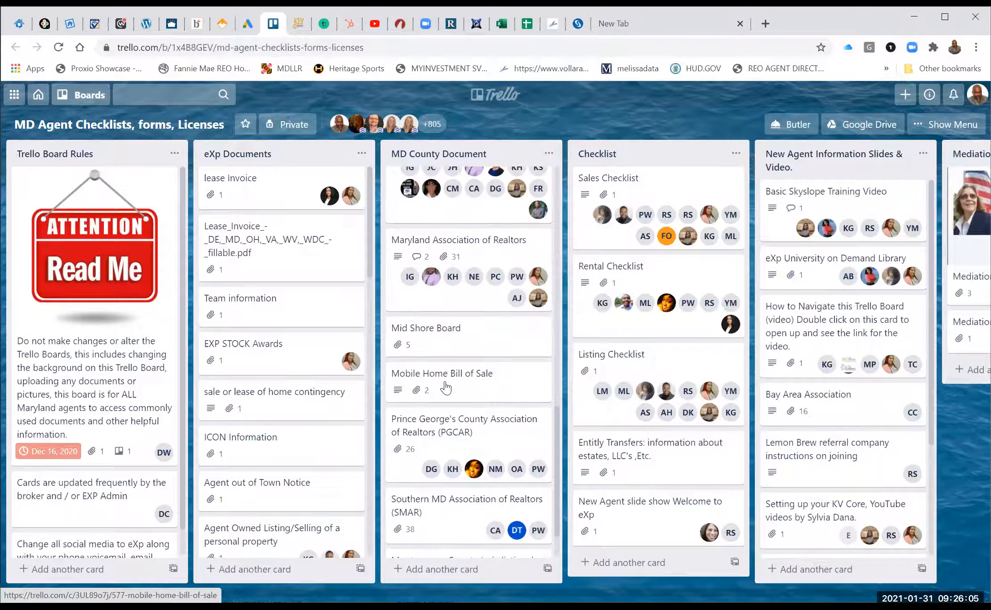
pyautogui.scroll(-1, 445, 387)
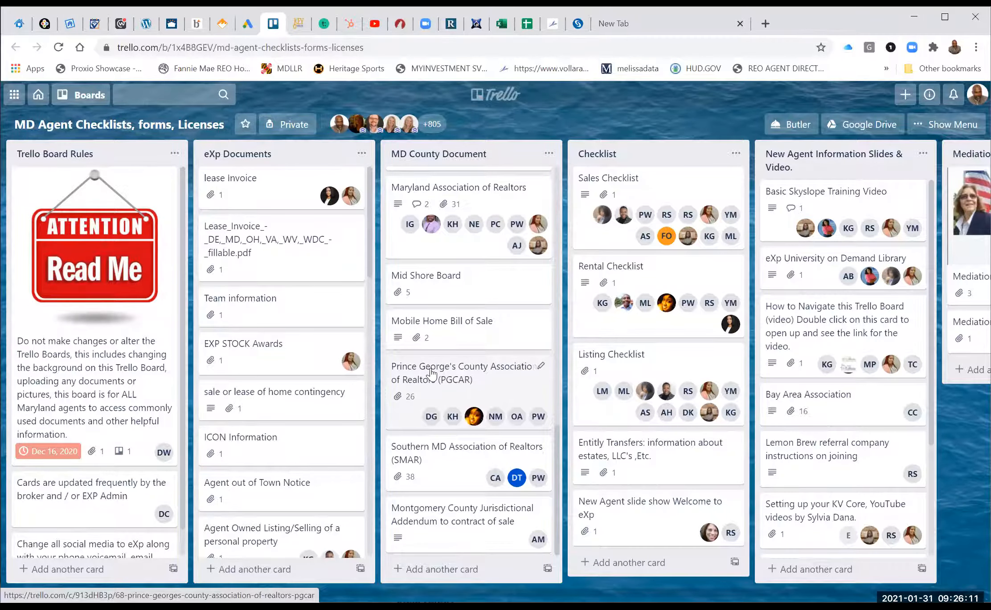
# Review the PGCAR card's attached forms, close it, and move to the zipForm Plus tab.
pyautogui.click(431, 373)
pyautogui.scroll(-3, 431, 374)
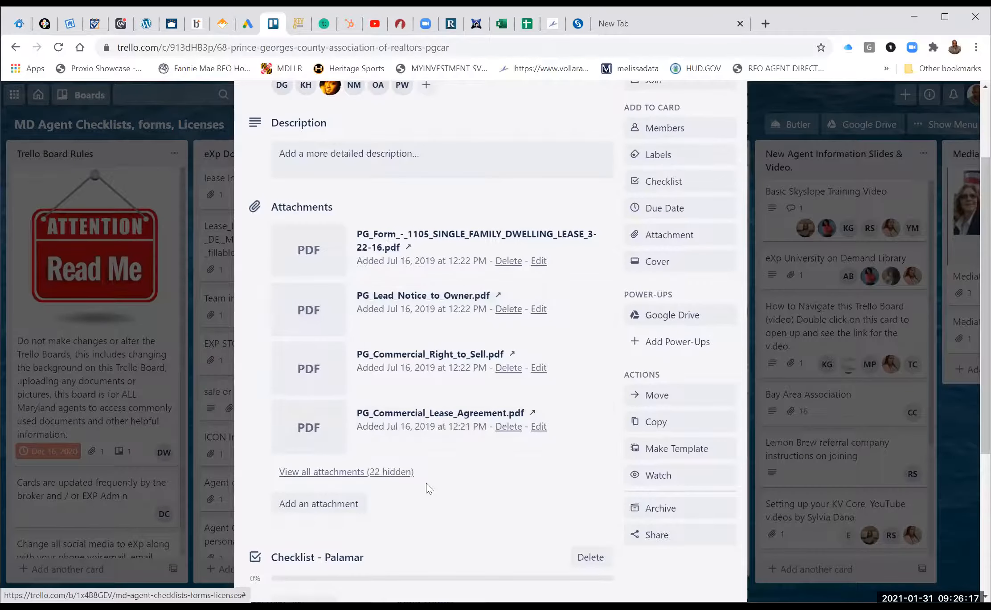
pyautogui.scroll(1, 642, 356)
pyautogui.scroll(3, 627, 373)
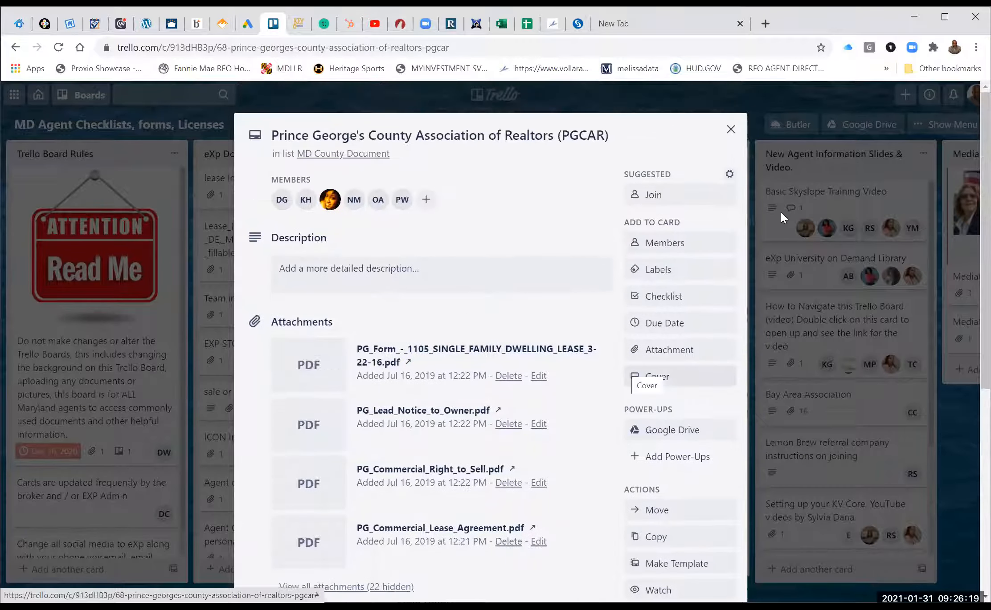
pyautogui.click(729, 130)
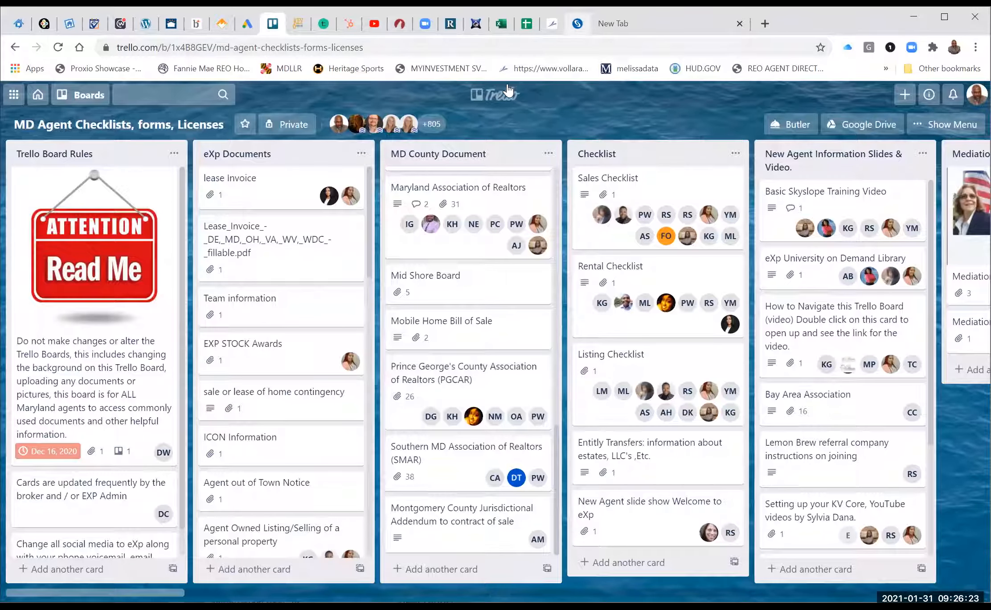
pyautogui.click(400, 24)
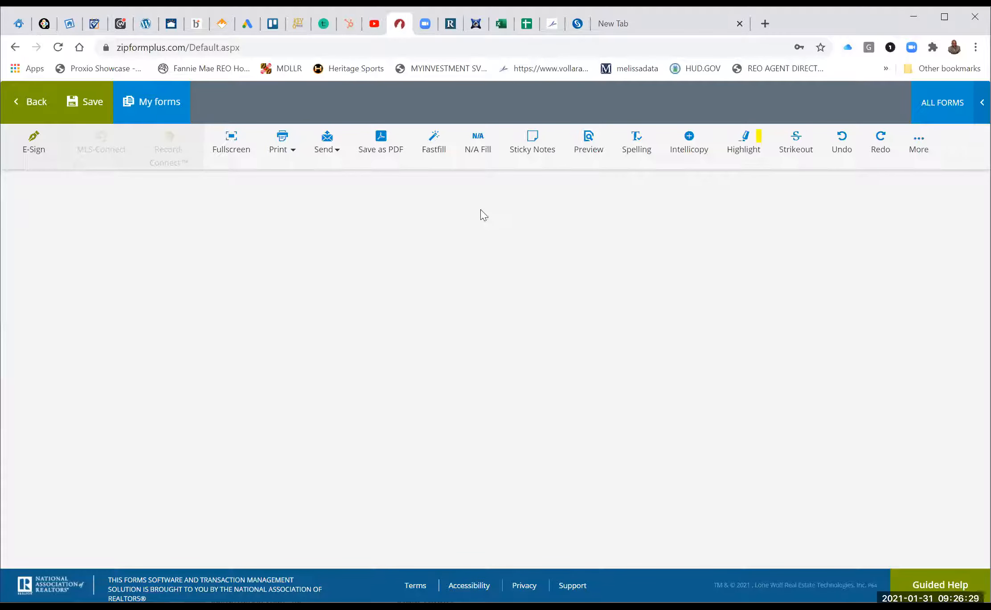
# Go back to Transactions and bring up the Templates page.
pyautogui.click(28, 109)
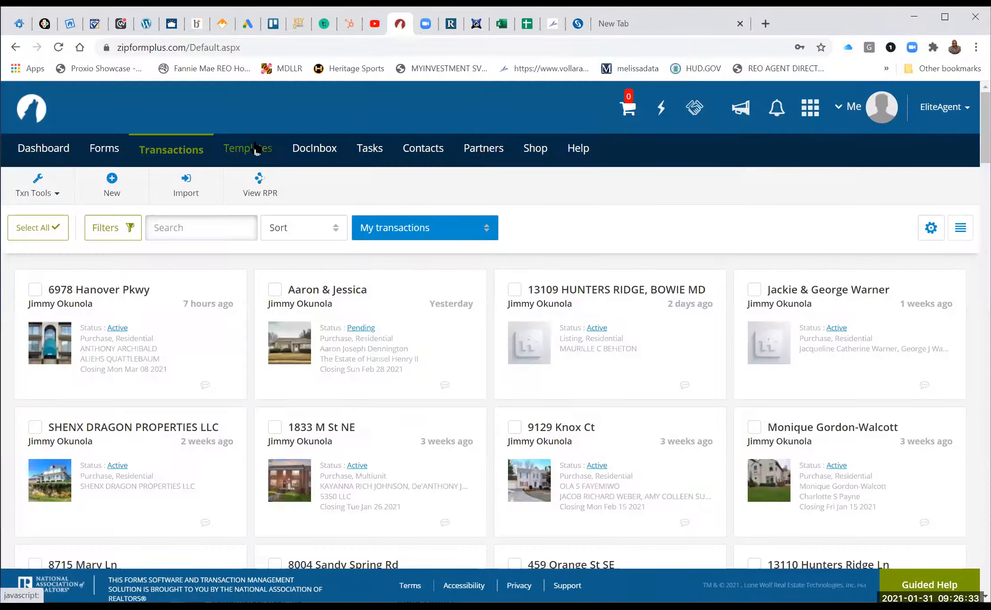
pyautogui.click(255, 148)
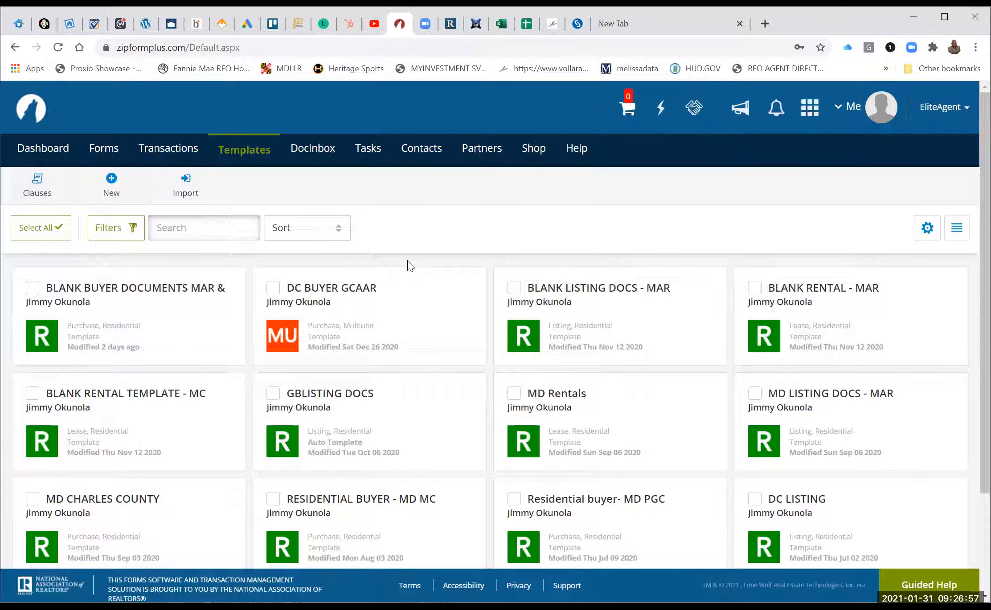
# Open the BLANK BUYER DOCUMENTS template and scroll through its Documents list.
pyautogui.scroll(-1, 354, 298)
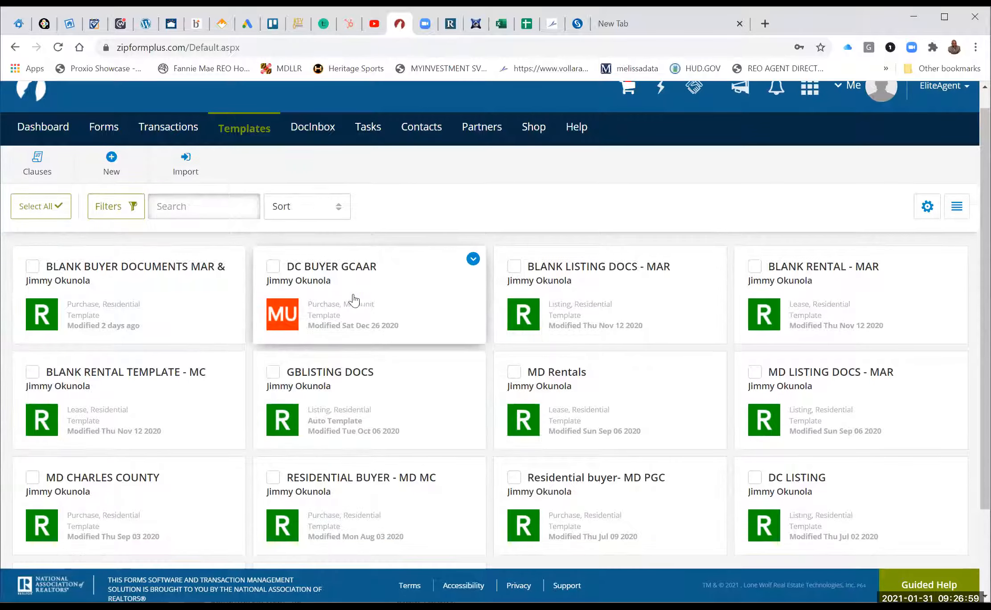
pyautogui.click(136, 268)
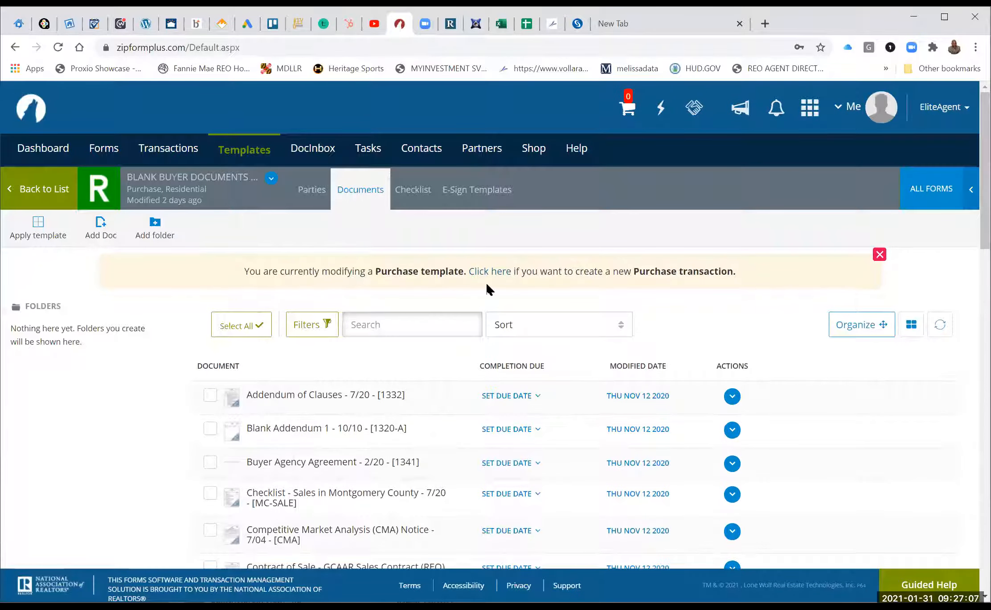
pyautogui.scroll(-1, 480, 289)
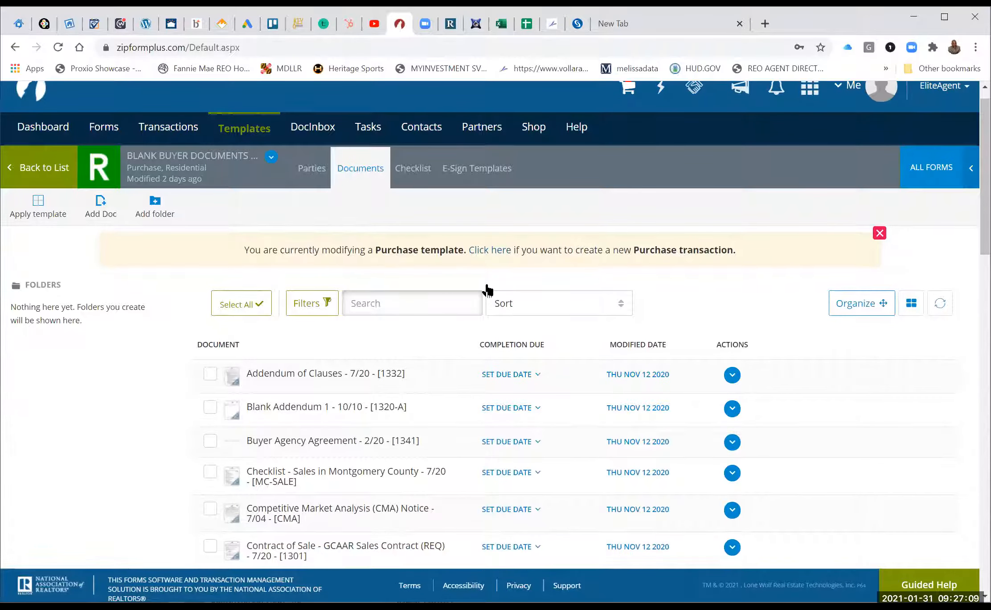
pyautogui.scroll(-1, 487, 291)
pyautogui.scroll(-3, 486, 290)
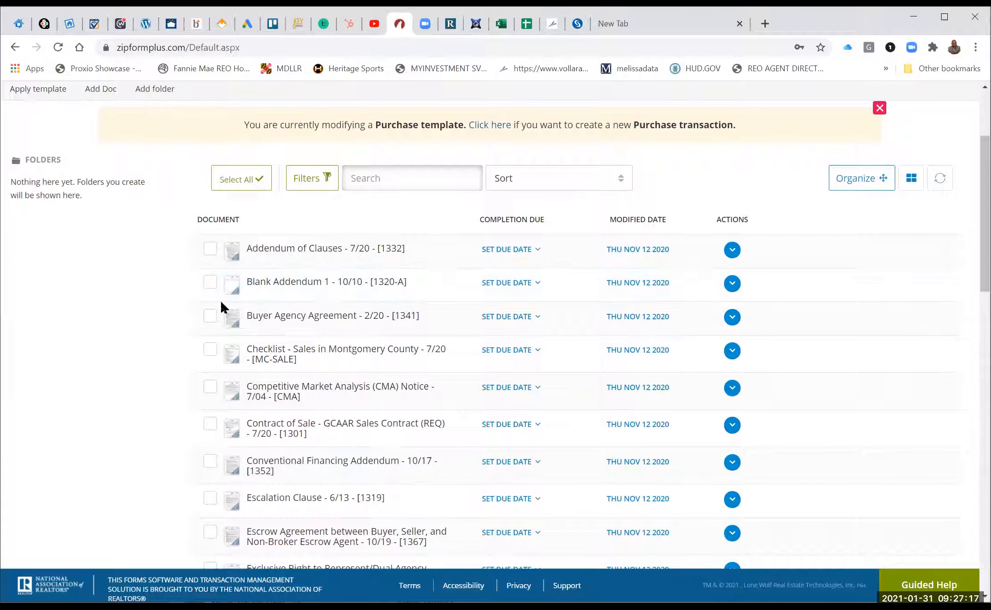
# Tick the Buyer Agency Agreement and the Montgomery County sales checklist in the Documents list.
pyautogui.click(210, 317)
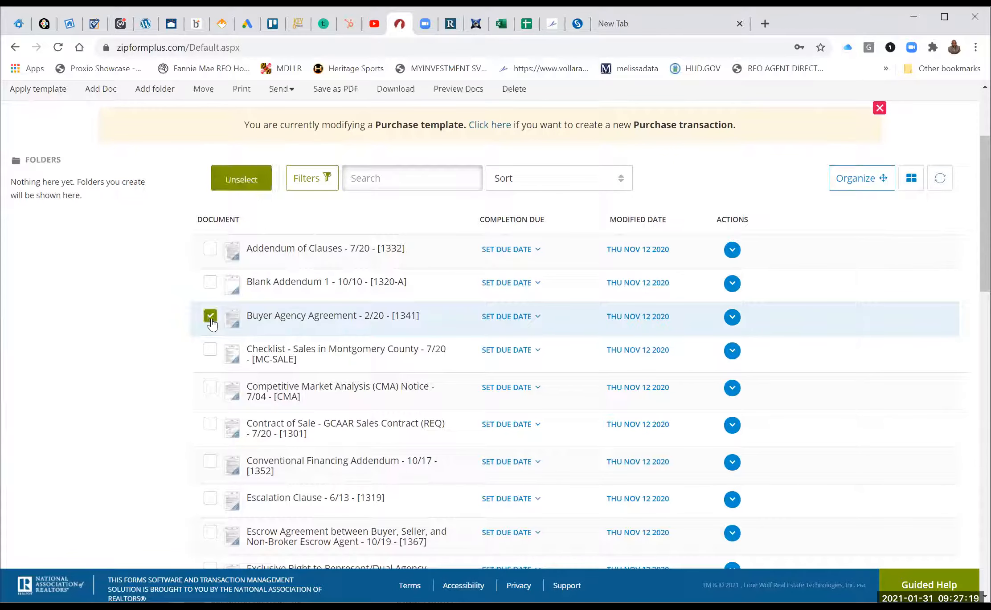
pyautogui.scroll(-1, 231, 370)
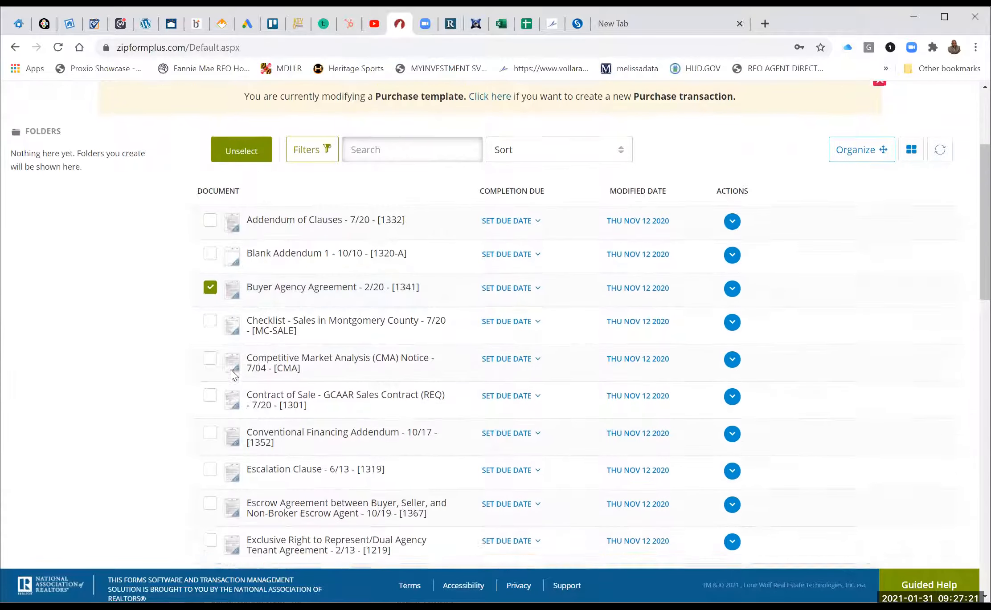
pyautogui.scroll(-1, 227, 299)
pyautogui.click(210, 264)
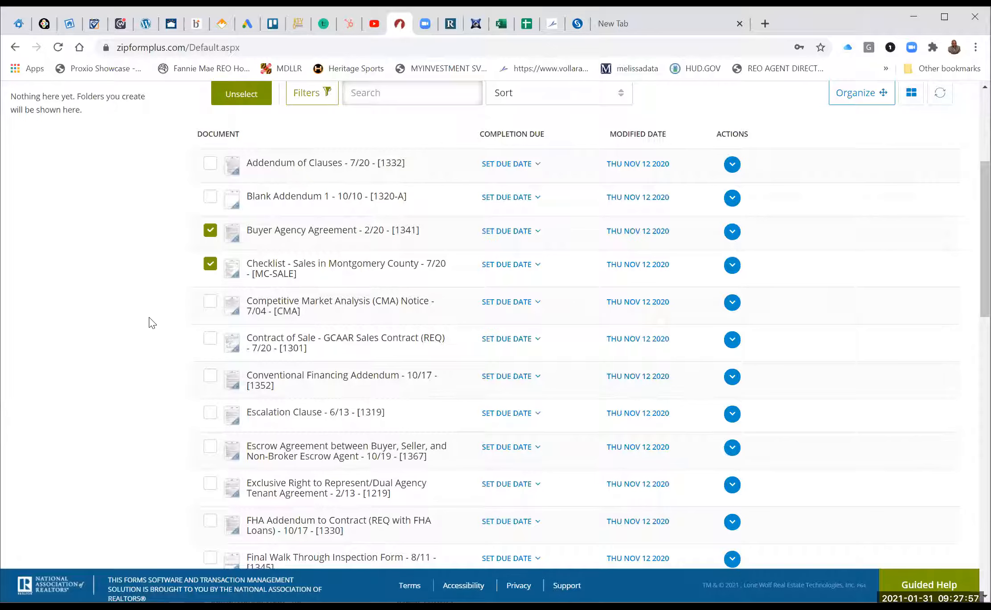
pyautogui.scroll(-1, 152, 323)
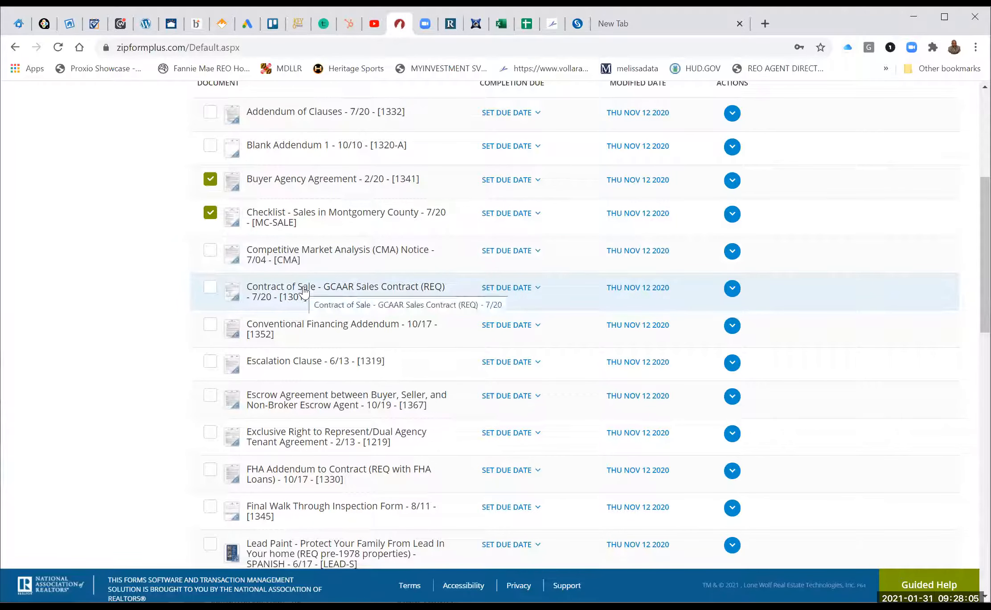
pyautogui.scroll(-1, 304, 293)
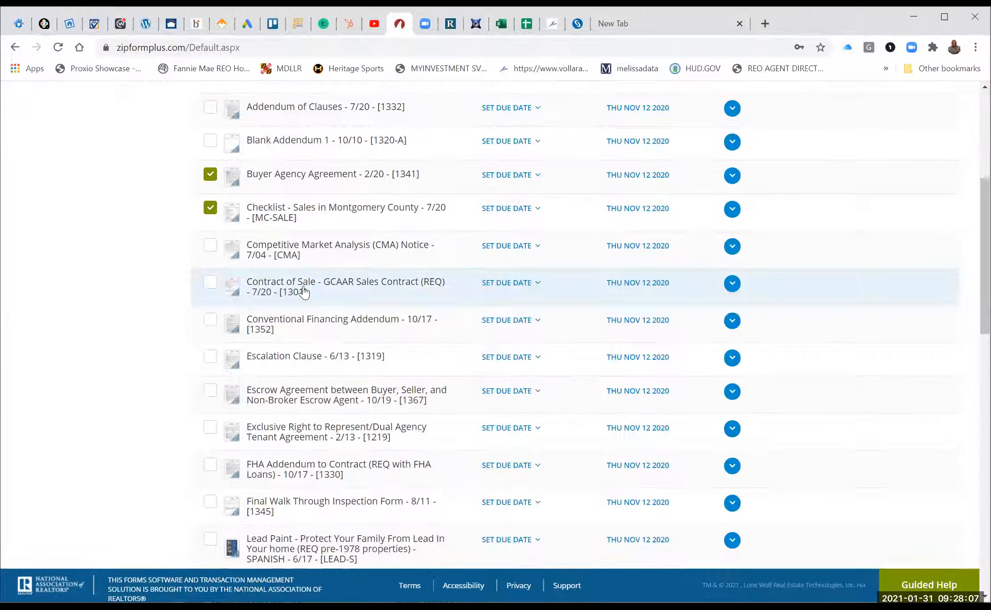
pyautogui.scroll(-3, 304, 292)
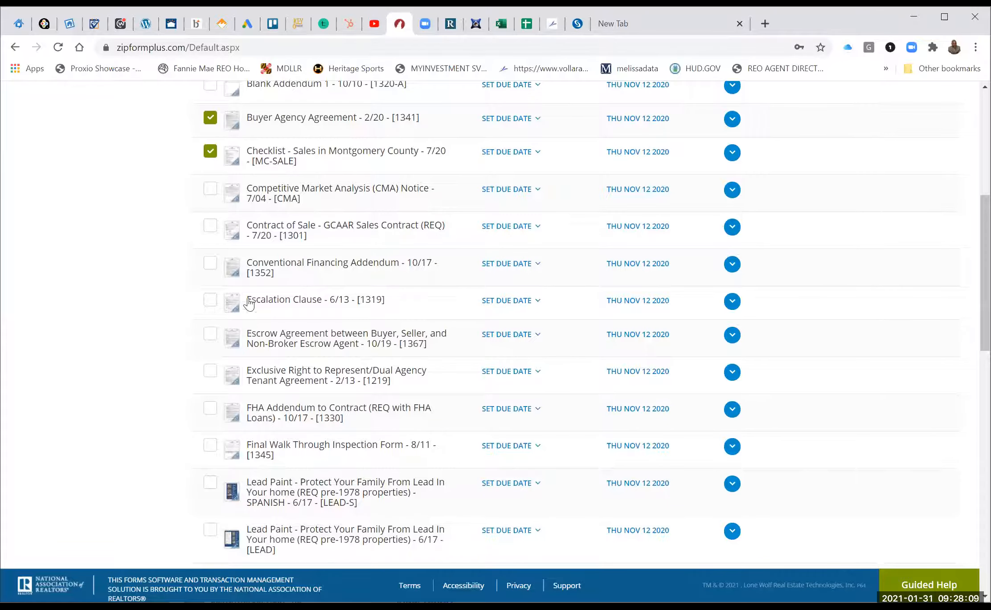
pyautogui.scroll(-1, 185, 312)
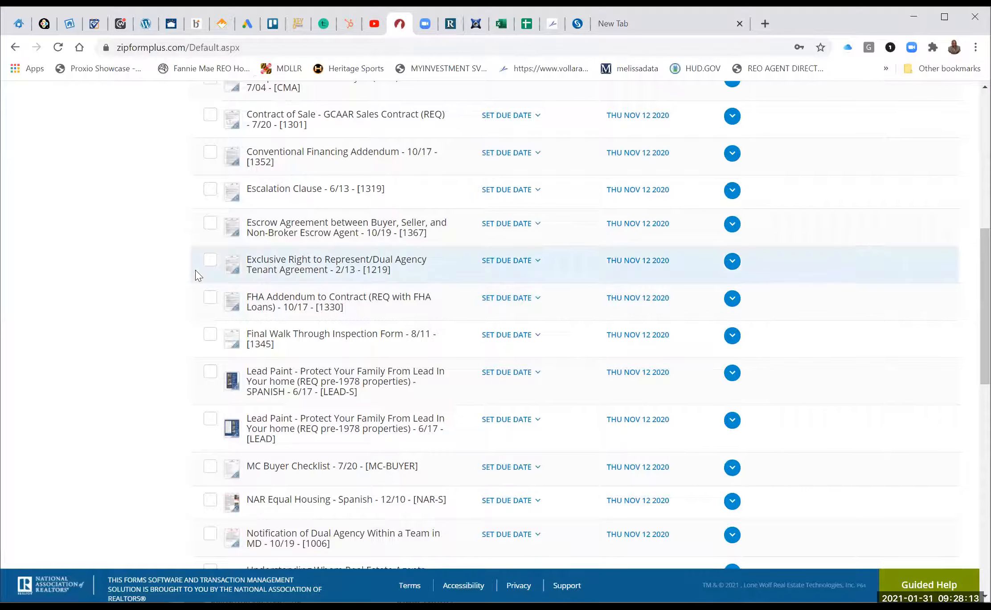
pyautogui.scroll(1, 289, 267)
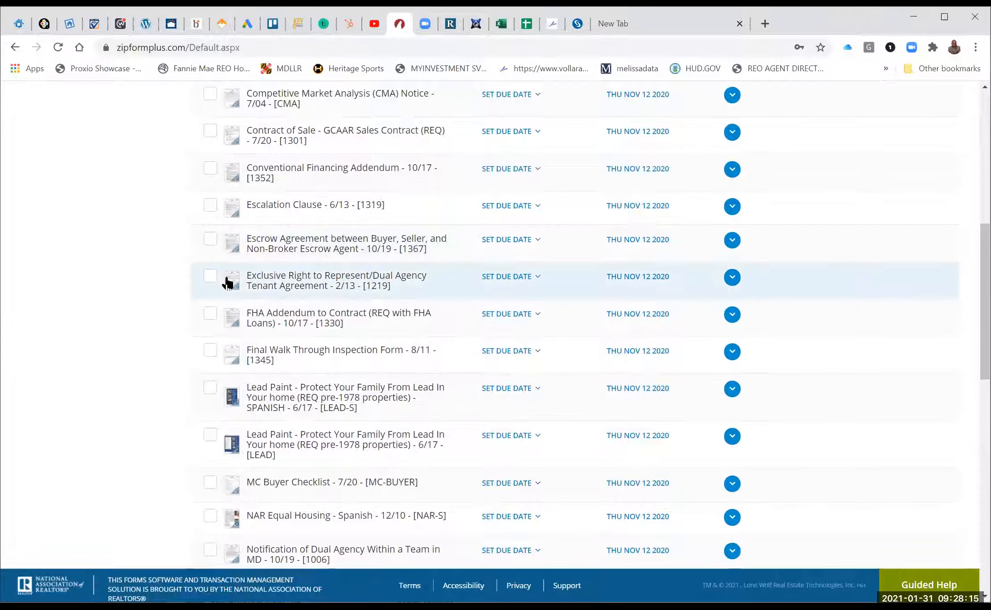
# Tick the Exclusive Right to Represent tenant agreement and preview the Buyer Agency Agreement form.
pyautogui.click(210, 277)
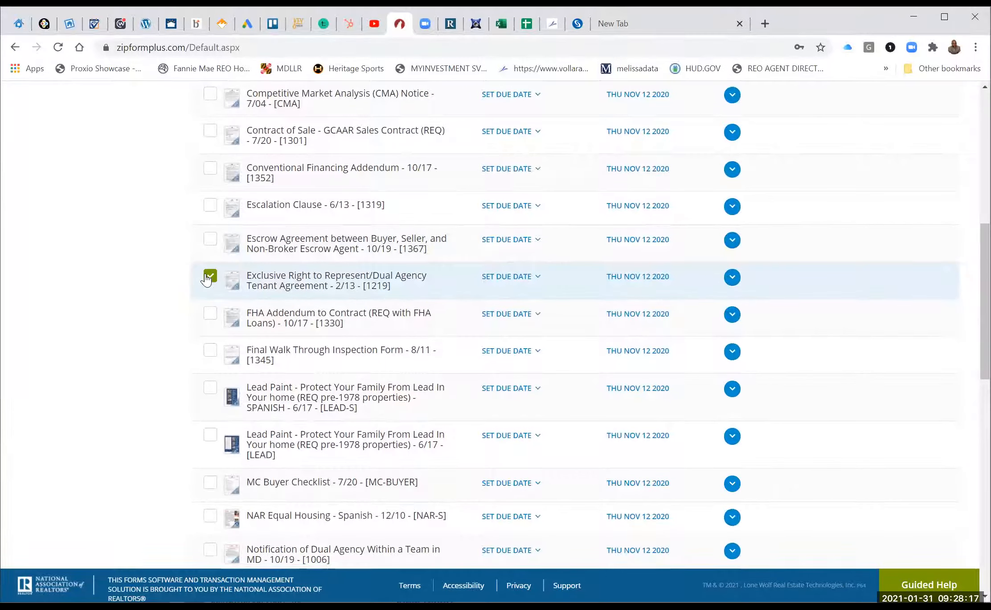
pyautogui.scroll(4, 330, 278)
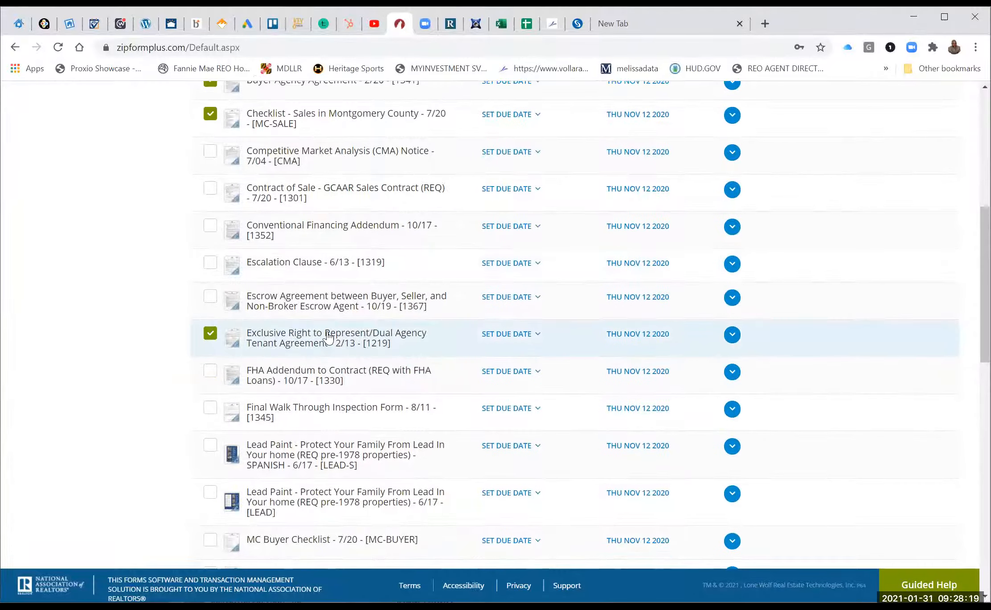
pyautogui.scroll(3, 328, 321)
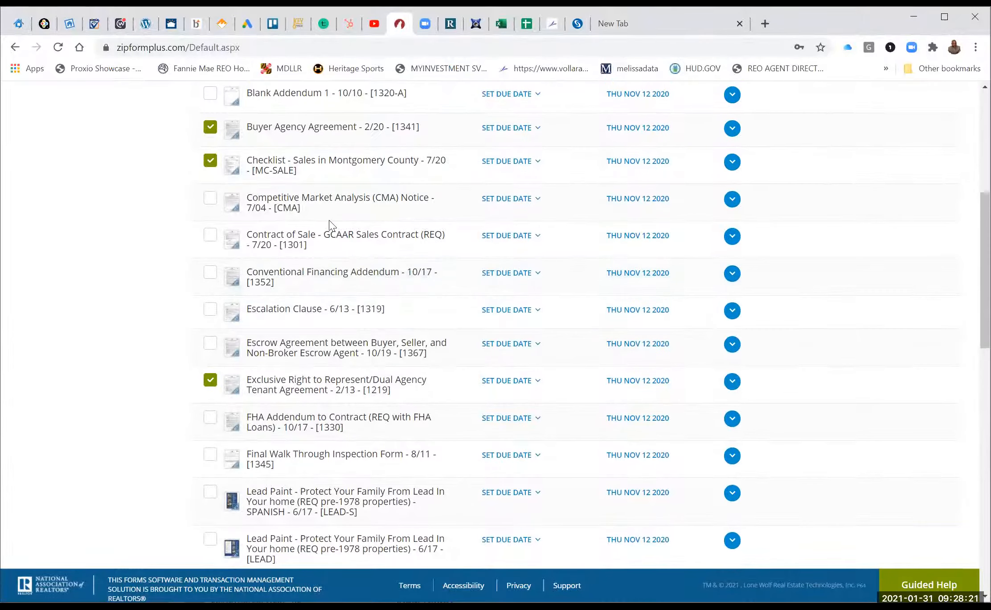
pyautogui.click(310, 128)
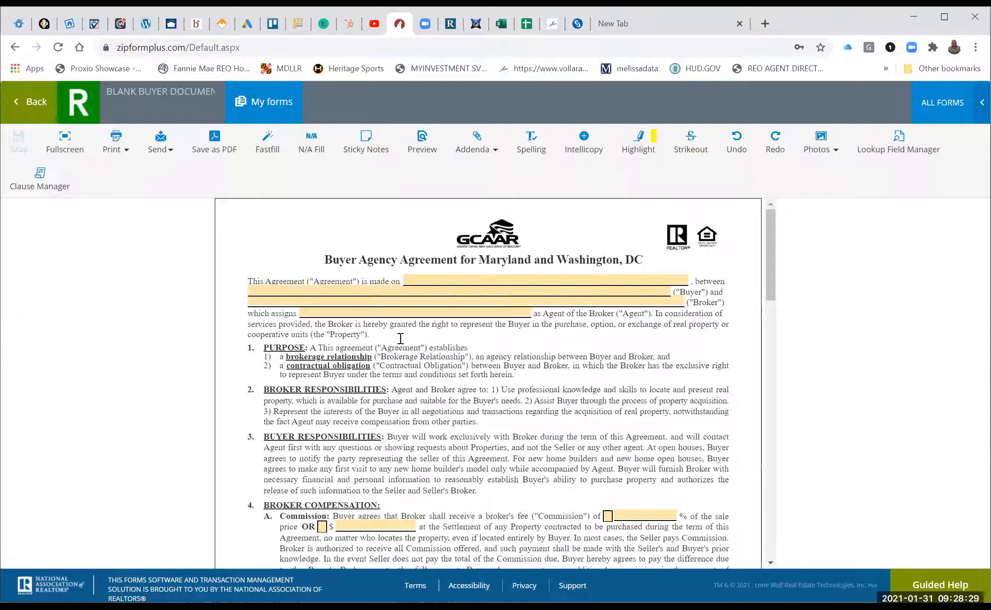
pyautogui.click(40, 105)
pyautogui.scroll(-4, 133, 249)
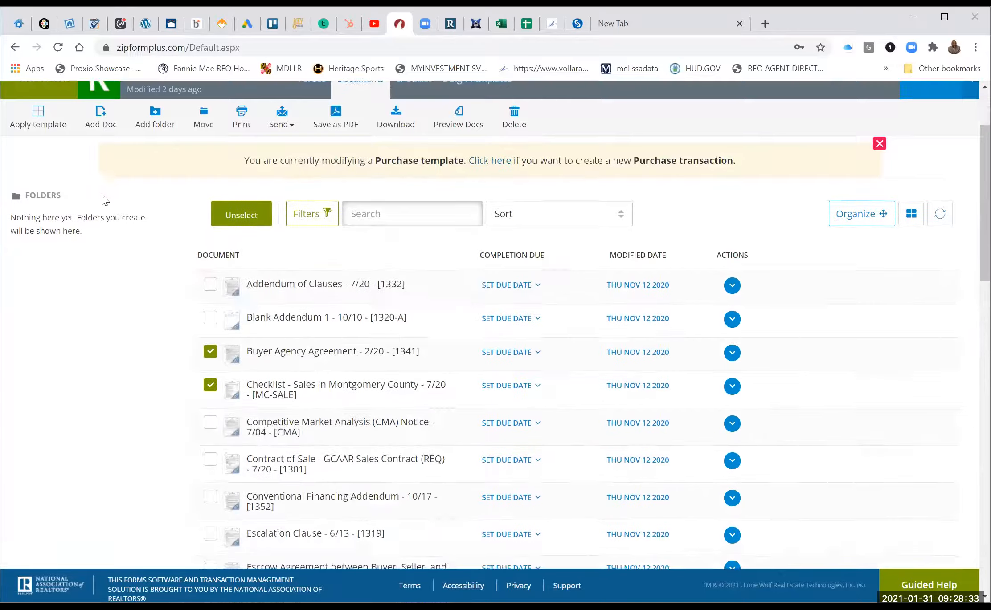
pyautogui.scroll(-3, 243, 393)
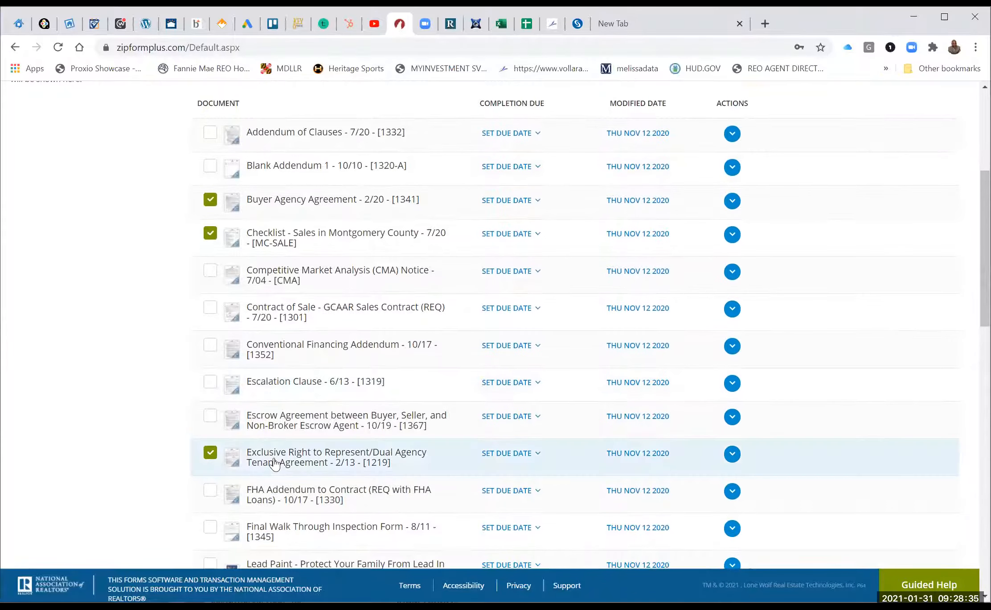
# Preview the Exclusive Right to Represent agreement, then untick it in the list.
pyautogui.click(273, 457)
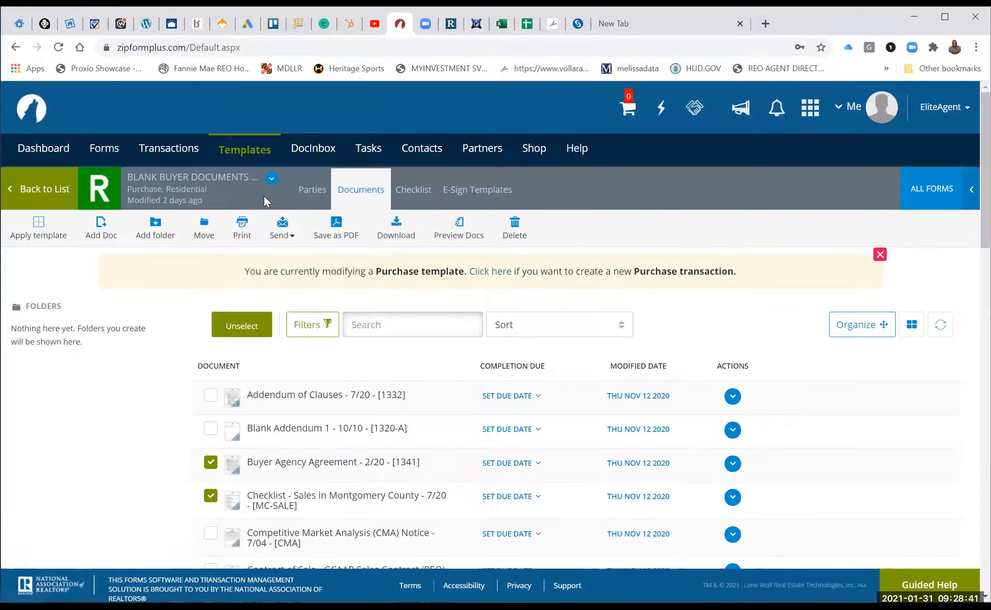
pyautogui.scroll(-6, 264, 199)
pyautogui.scroll(-1, 211, 353)
pyautogui.click(210, 345)
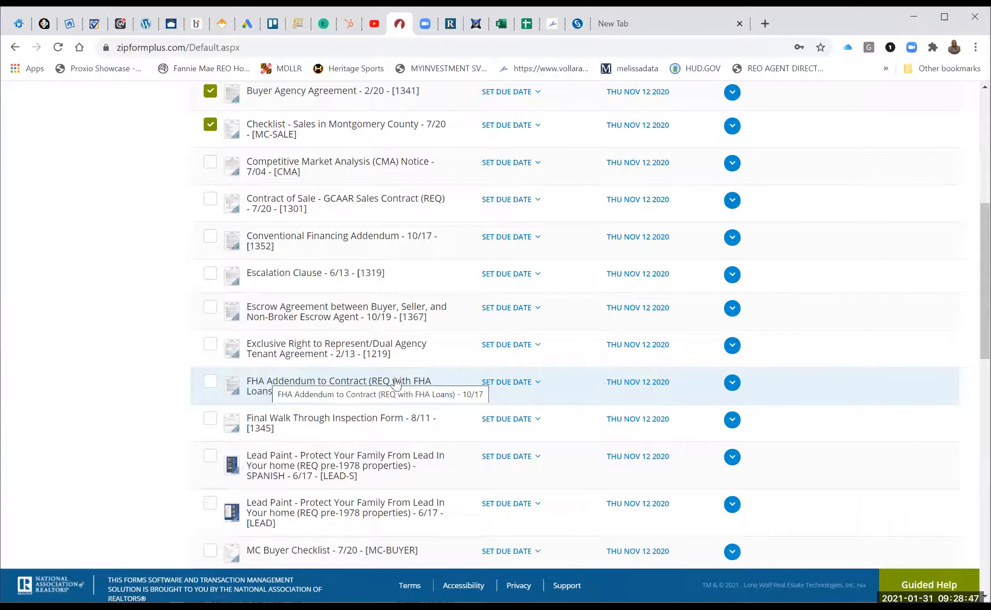
pyautogui.scroll(-2, 394, 382)
pyautogui.scroll(-4, 394, 379)
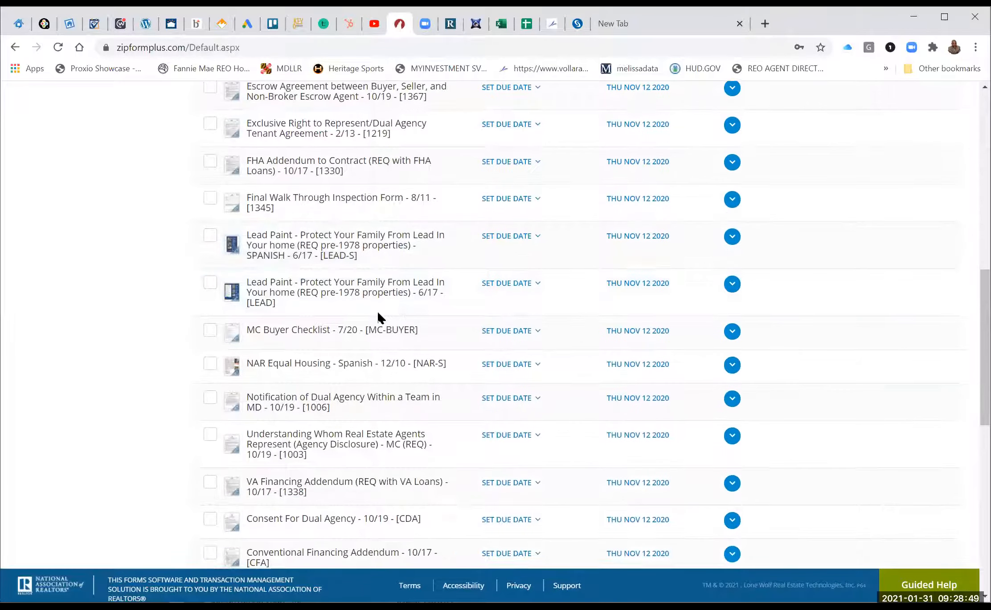
# Tick English Lead Paint [LEAD] and MC Buyer Checklist; untick the Montgomery sales checklist.
pyautogui.click(211, 237)
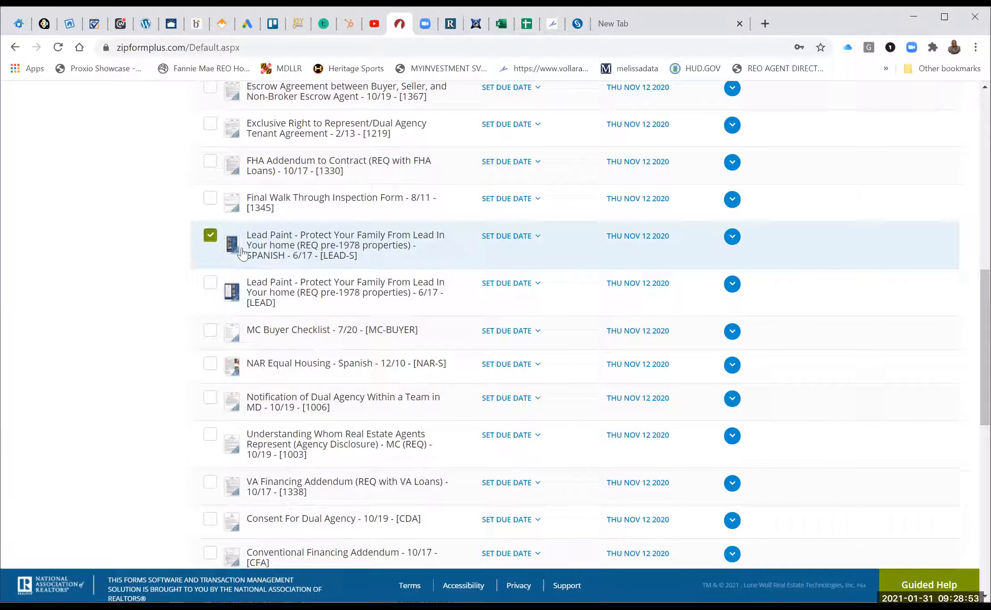
pyautogui.click(210, 237)
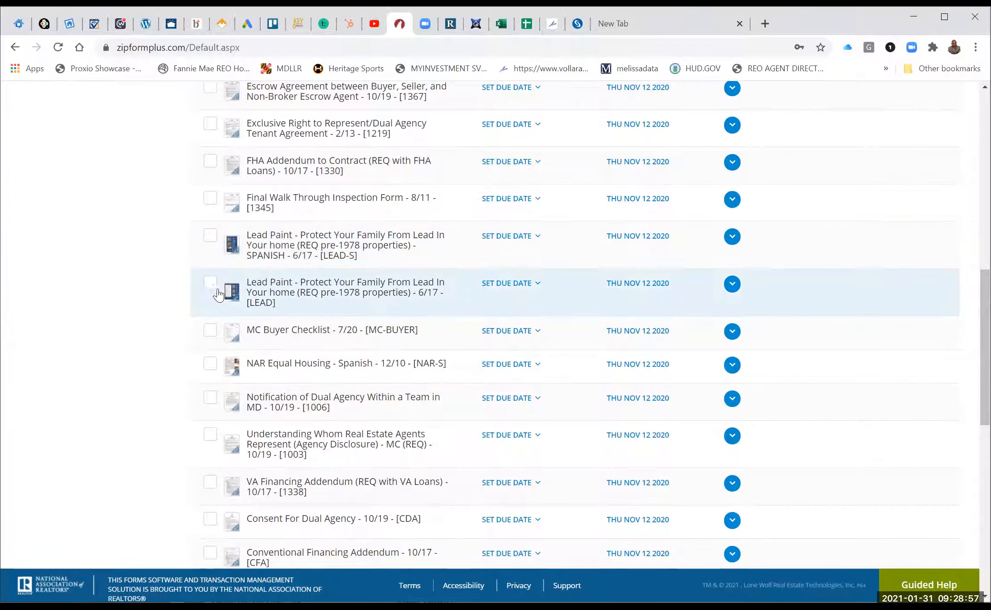
pyautogui.click(214, 290)
pyautogui.scroll(-1, 343, 400)
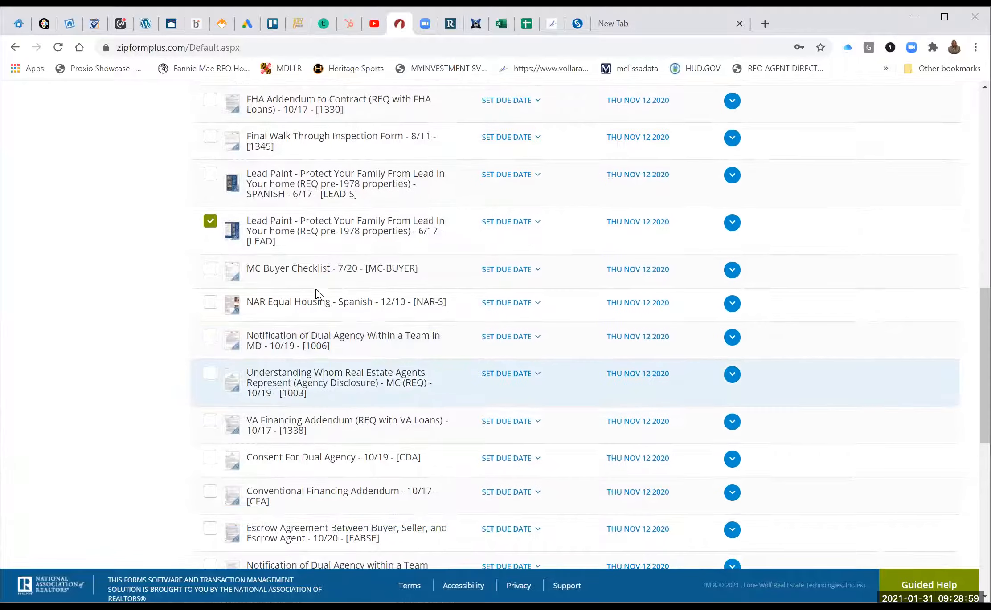
pyautogui.click(210, 273)
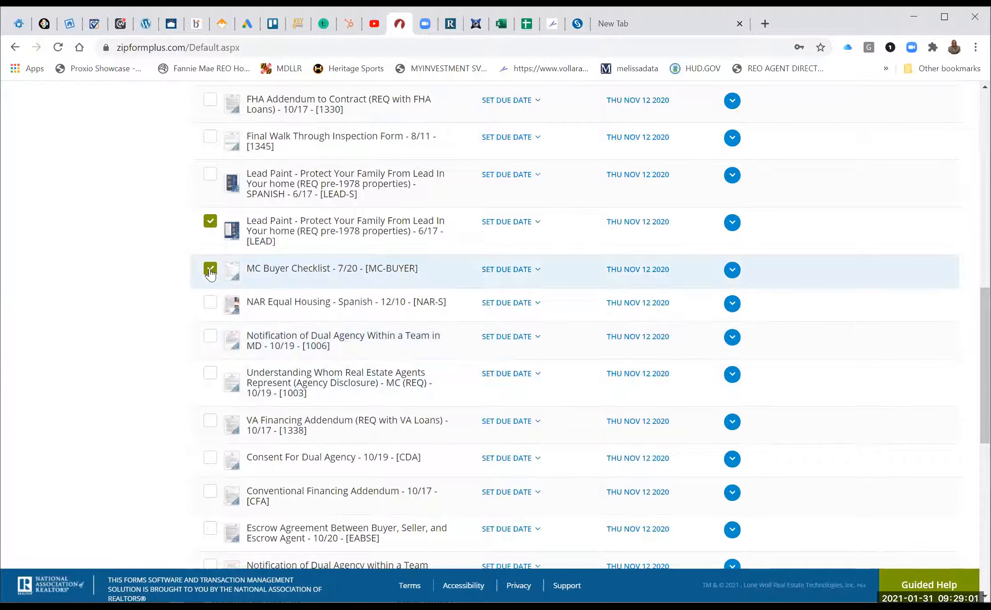
pyautogui.scroll(10, 312, 310)
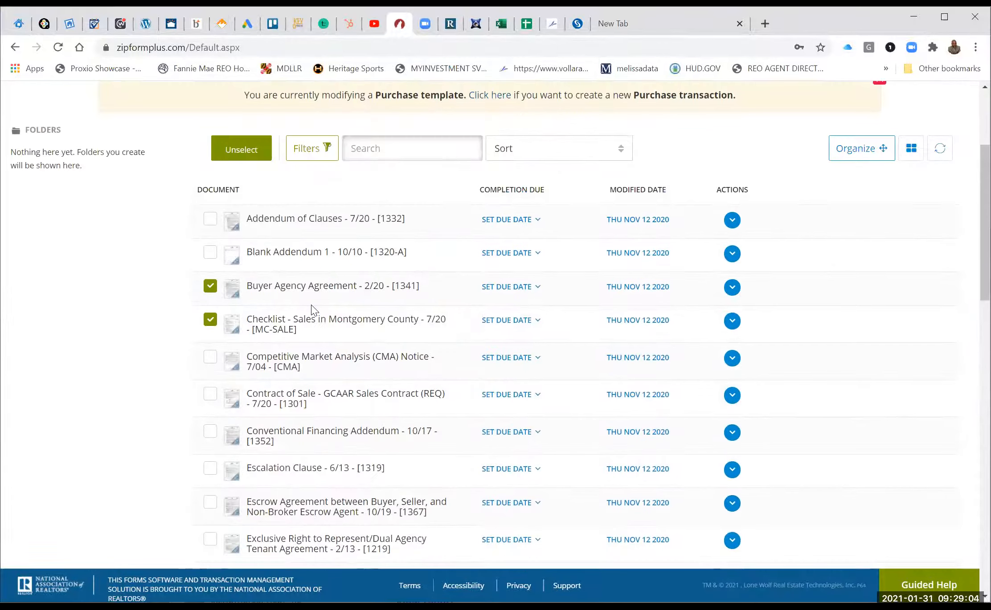
pyautogui.click(210, 319)
# Tick both dual agency team notifications, Understanding Whom Real Estate Agents Represent, and Consent For Dual Agency.
pyautogui.scroll(-10, 384, 344)
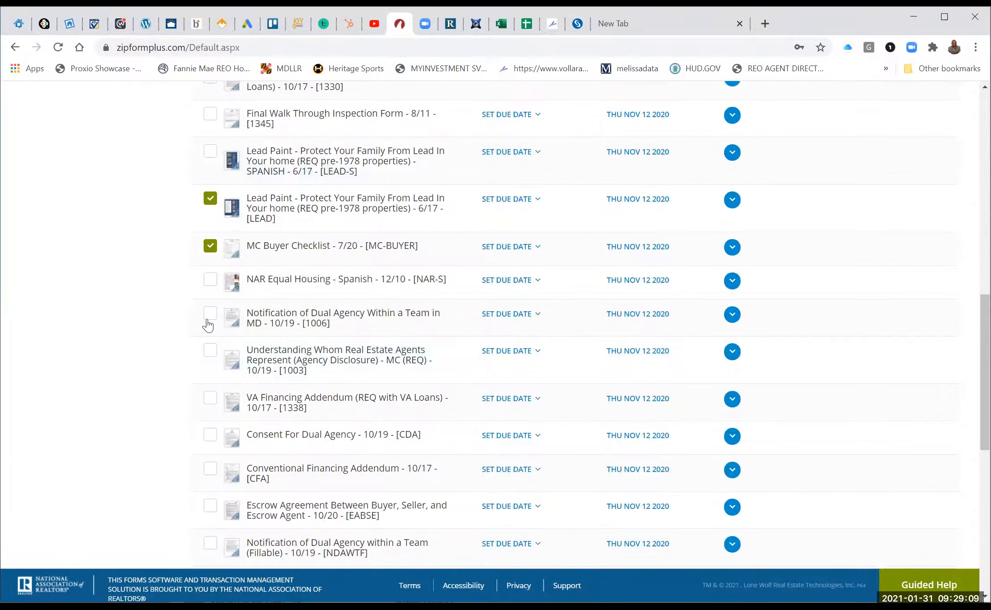
pyautogui.click(207, 319)
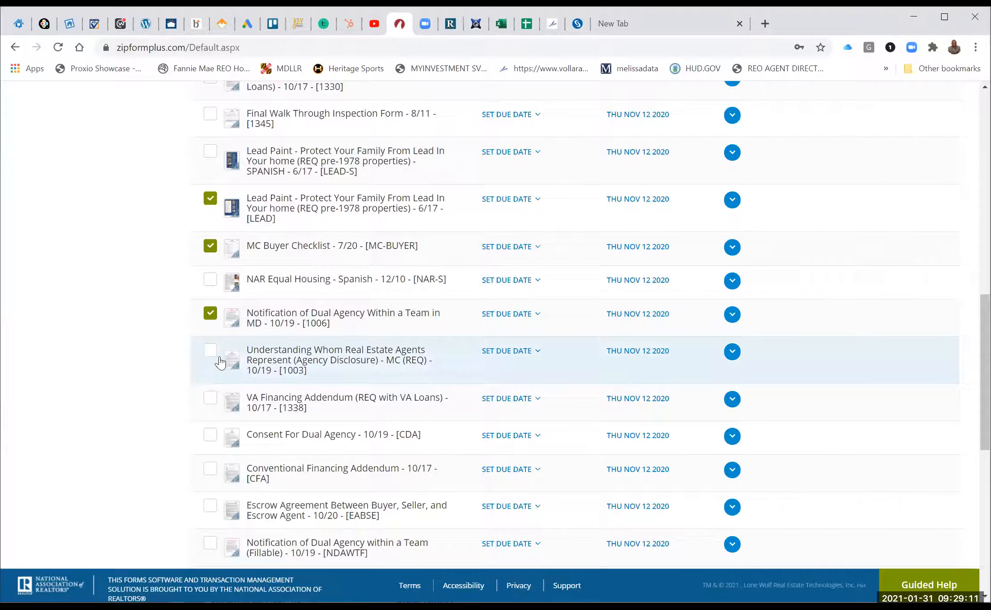
pyautogui.click(211, 352)
pyautogui.click(213, 444)
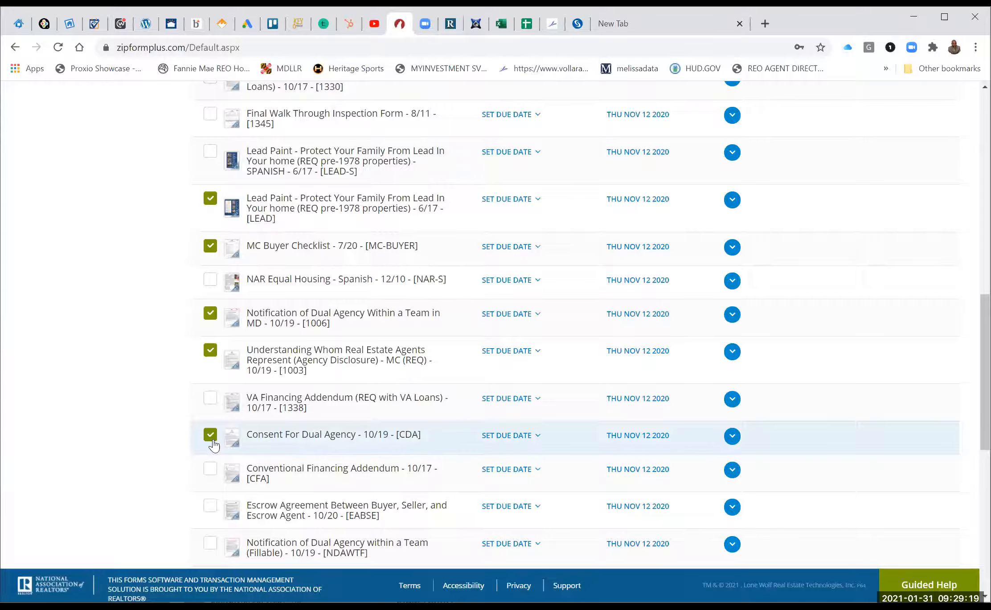
pyautogui.scroll(-5, 213, 444)
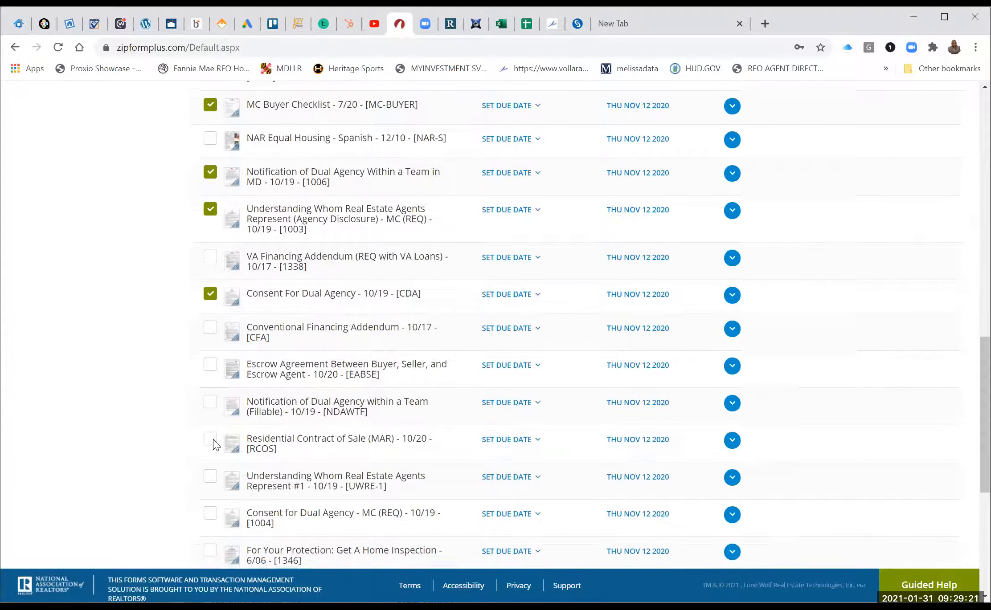
pyautogui.click(210, 335)
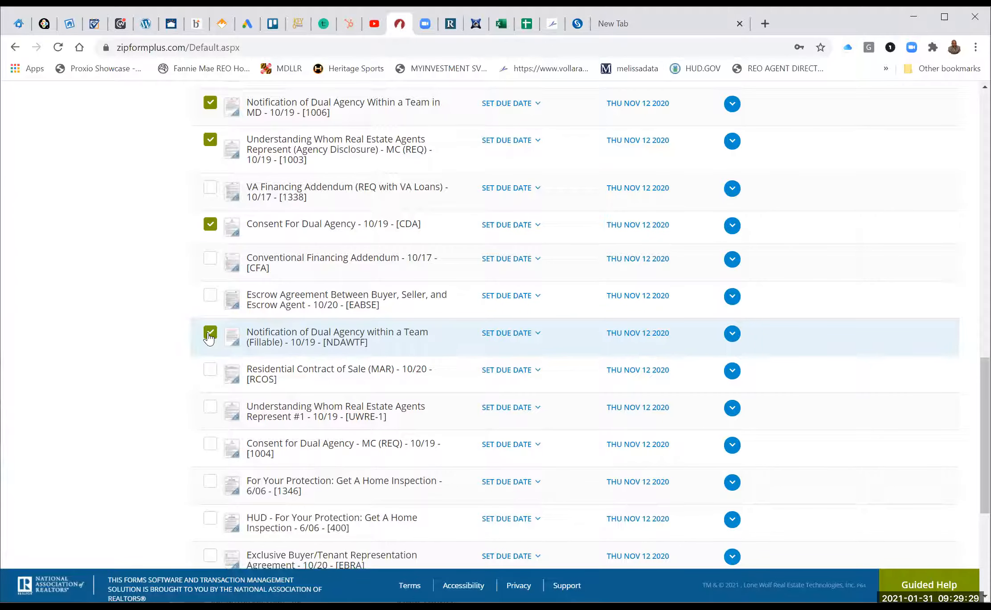
pyautogui.scroll(-1, 209, 339)
pyautogui.scroll(-1, 203, 356)
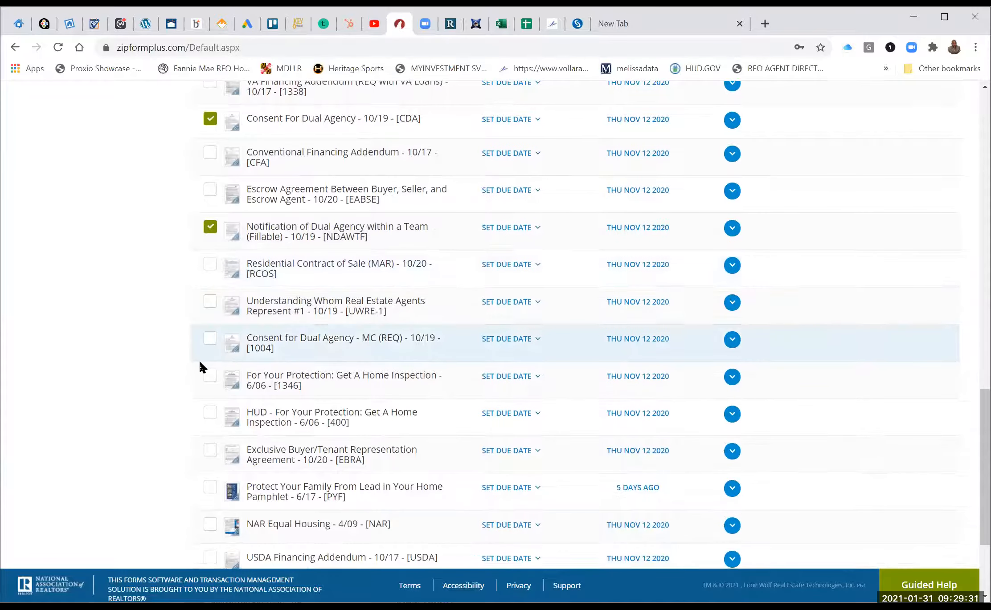
# Tick the HUD home inspection notice, Protect Your Family From Lead pamphlet, and NAR Equal Housing form.
pyautogui.click(211, 379)
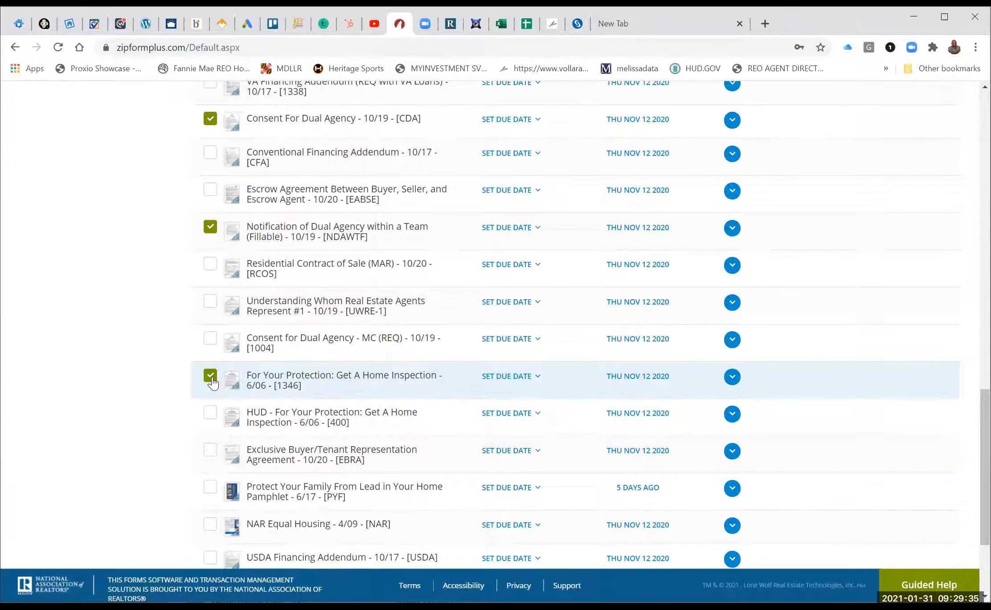
pyautogui.scroll(-2, 207, 379)
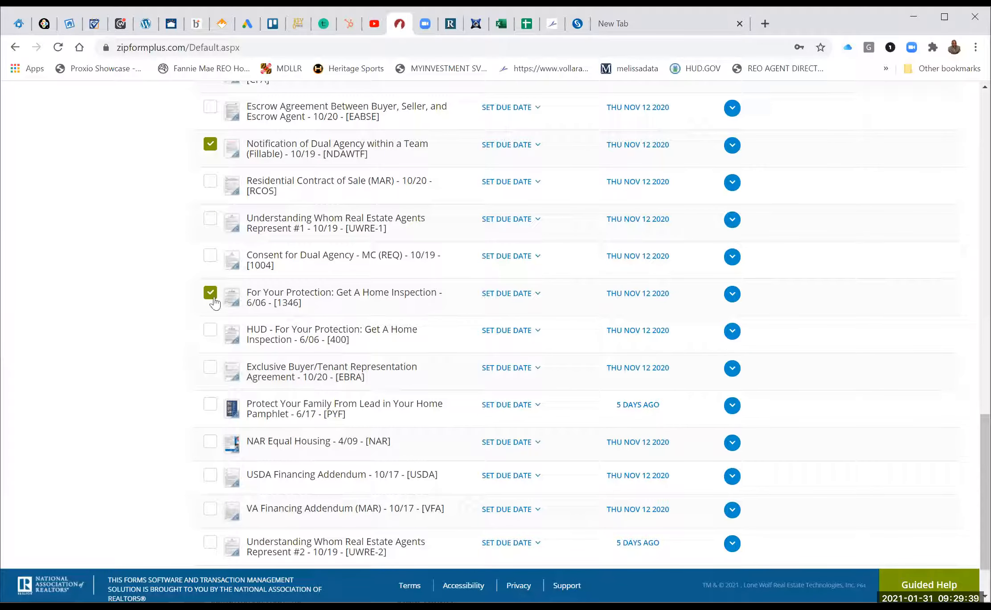
pyautogui.click(209, 332)
pyautogui.scroll(-1, 170, 426)
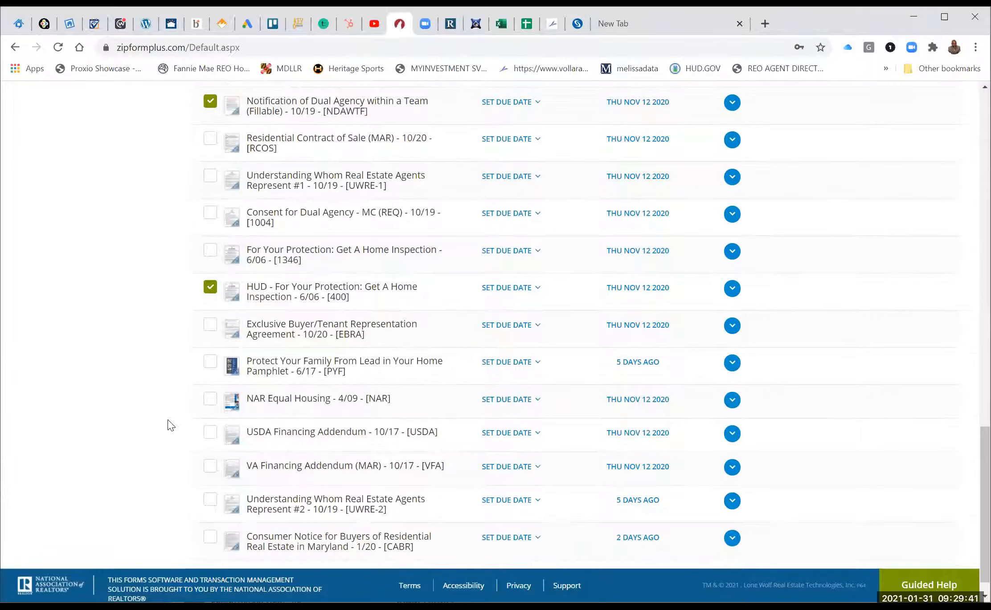
pyautogui.click(209, 367)
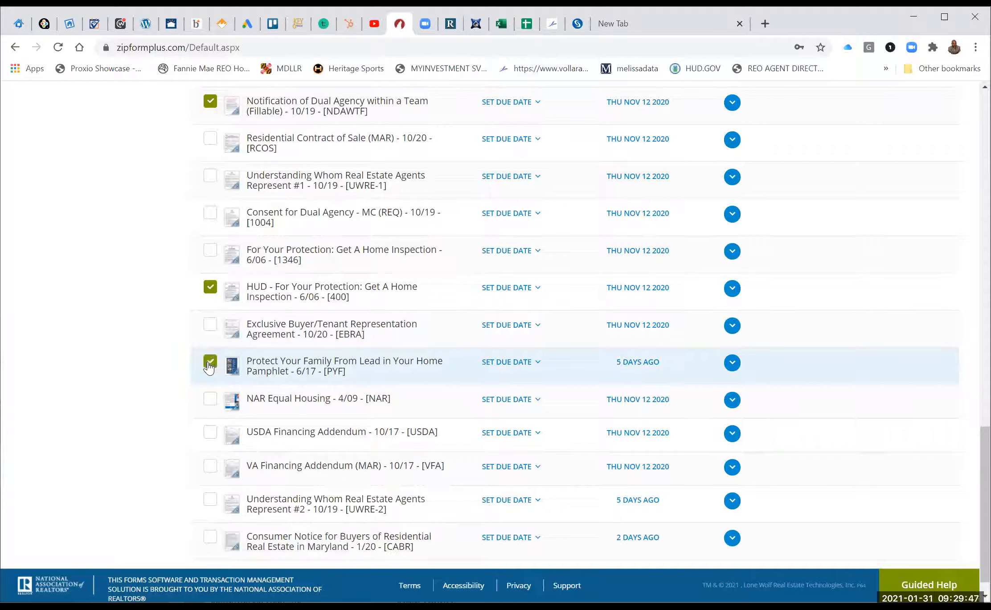
pyautogui.click(210, 408)
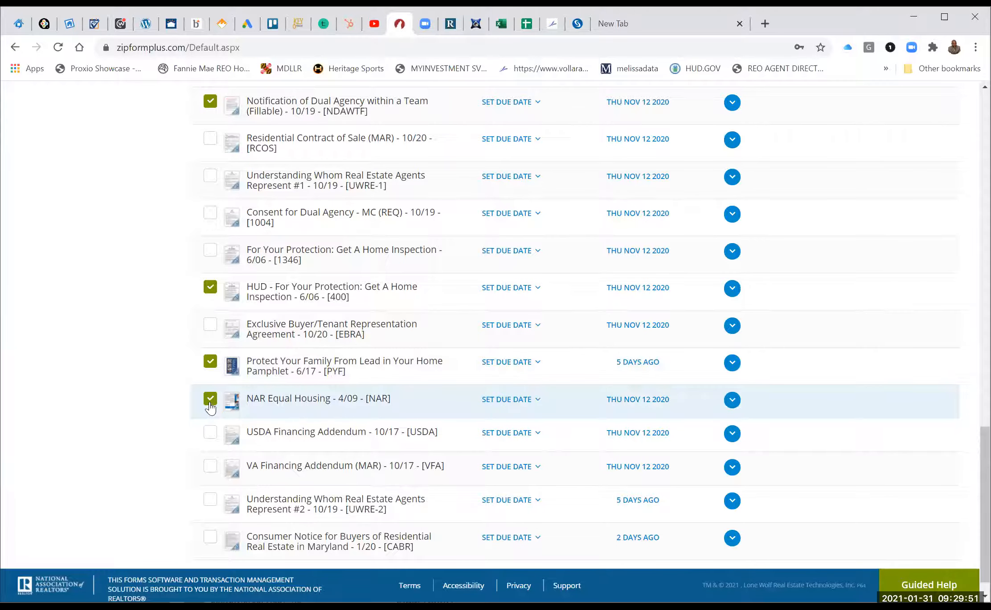
pyautogui.scroll(-1, 210, 407)
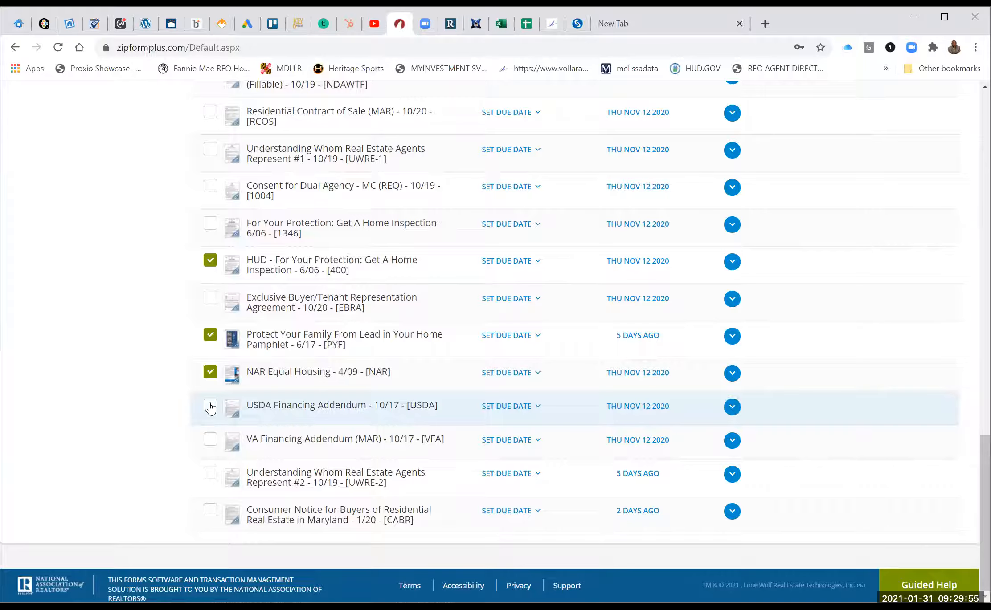
# Open the Exclusive Buyer/Tenant Representation Agreement in the form editor.
pyautogui.scroll(1, 211, 408)
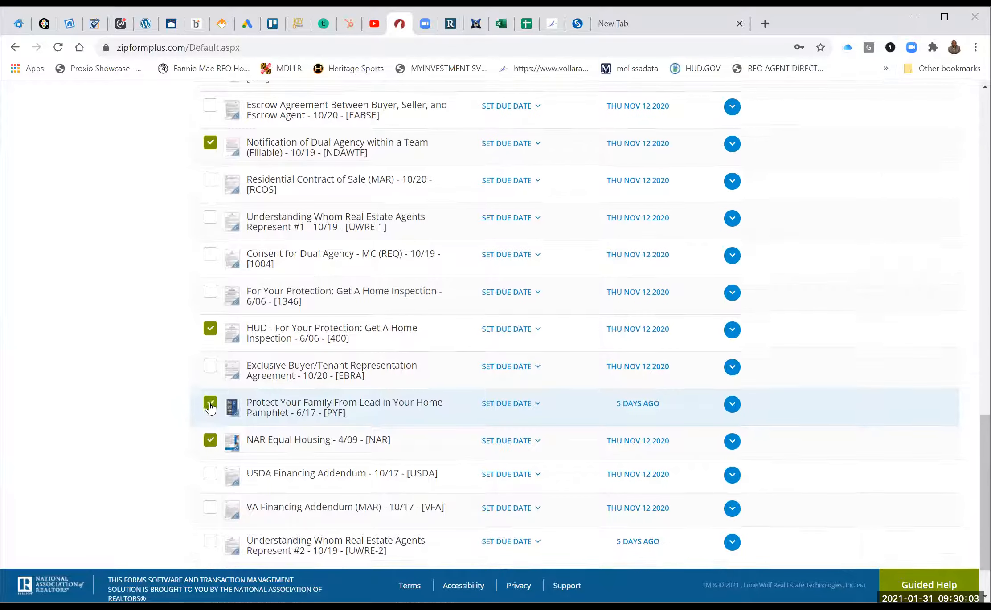
pyautogui.scroll(-1, 210, 408)
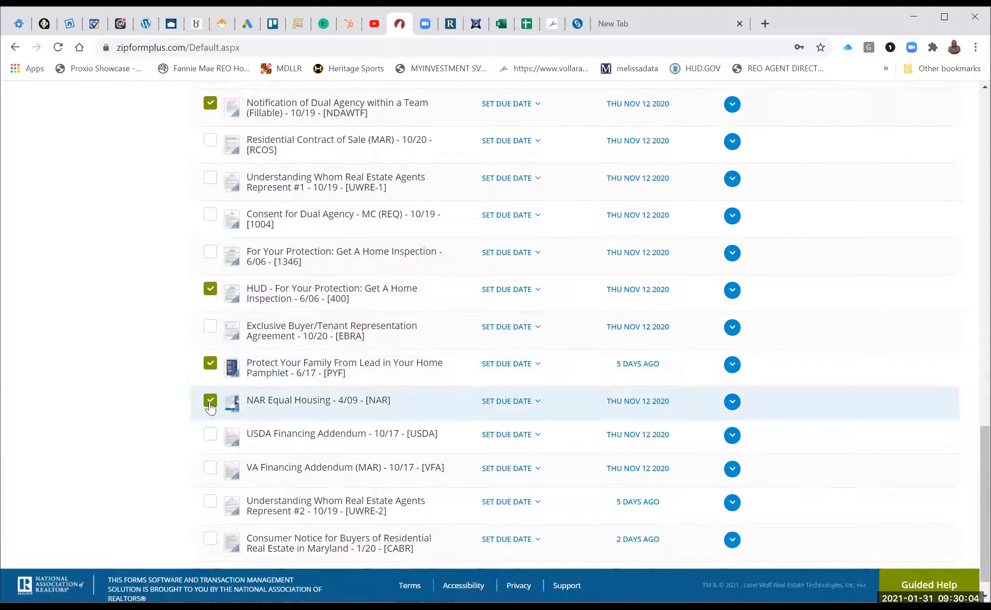
pyautogui.click(309, 328)
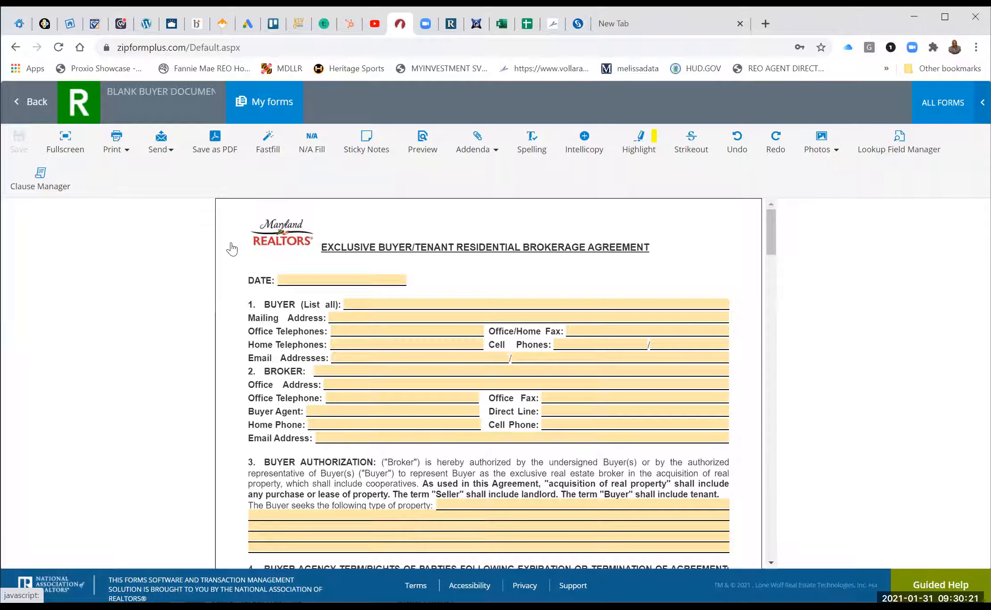
# Tick the Exclusive Buyer/Tenant Representation Agreement in the template's document list and scroll back up.
pyautogui.scroll(-6, 231, 242)
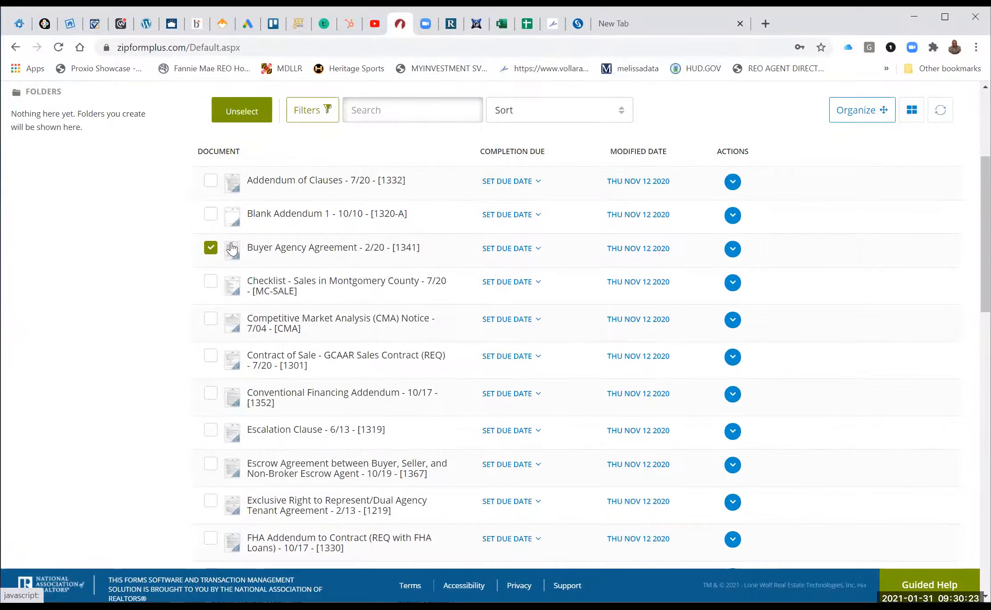
pyautogui.scroll(-10, 230, 242)
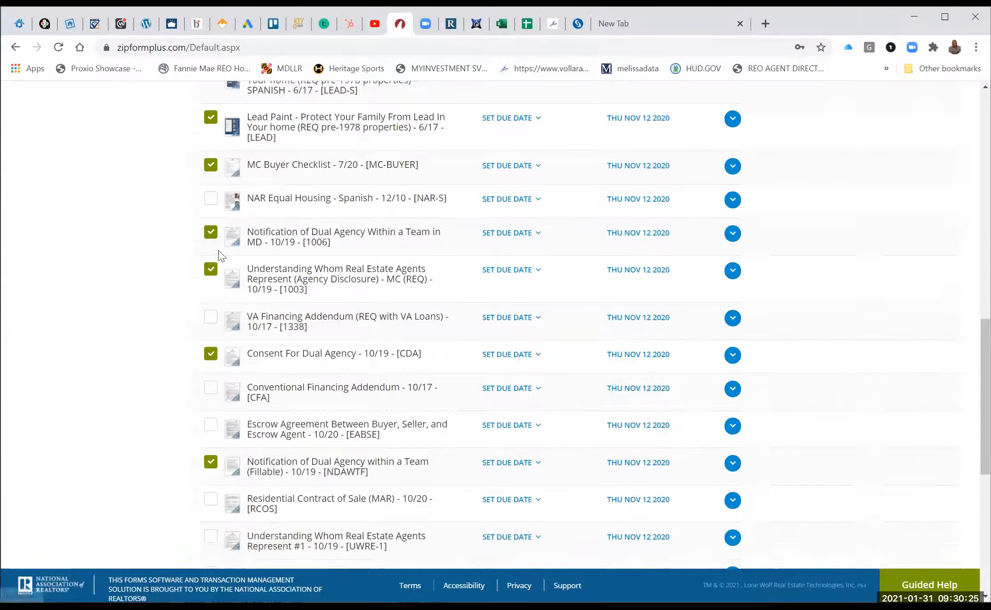
pyautogui.scroll(-3, 277, 401)
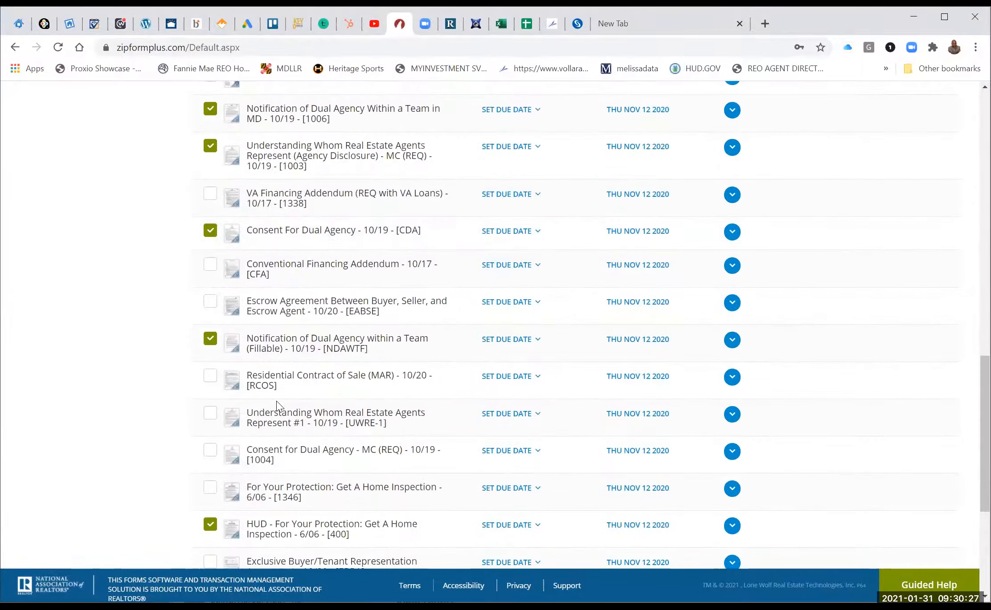
pyautogui.scroll(-1, 278, 406)
pyautogui.click(211, 451)
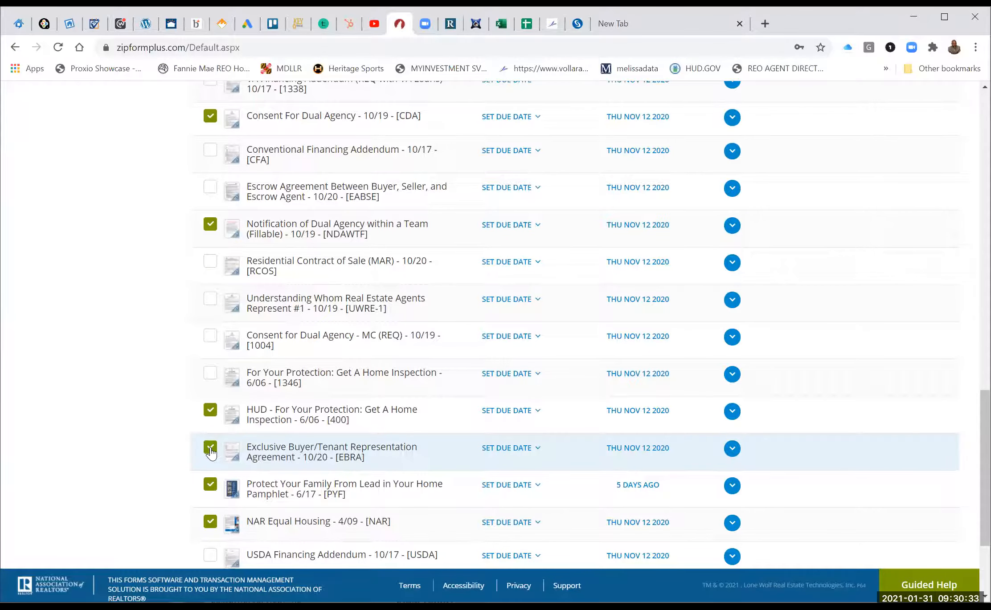
pyautogui.scroll(6, 211, 453)
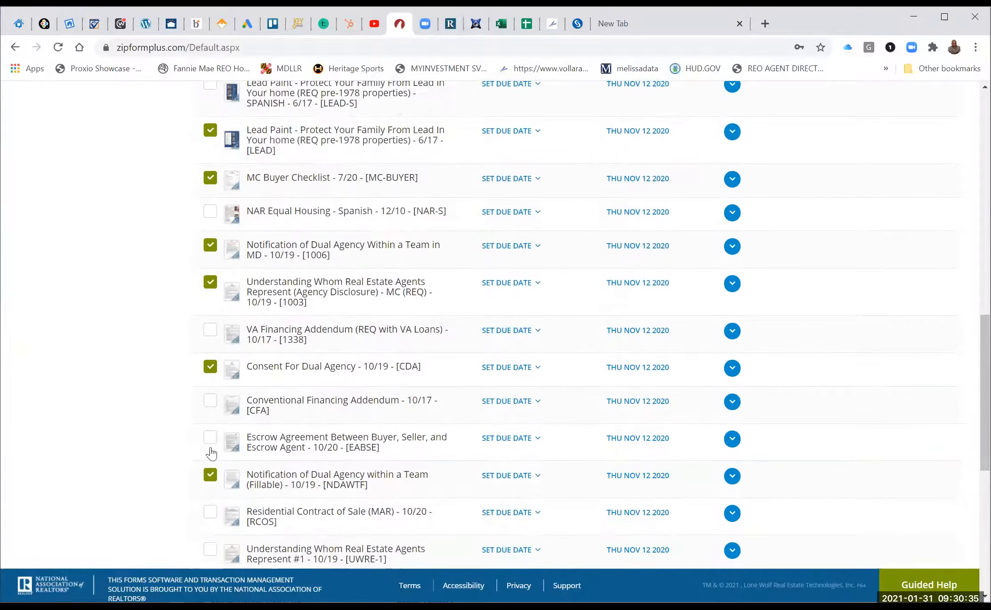
pyautogui.scroll(10, 211, 453)
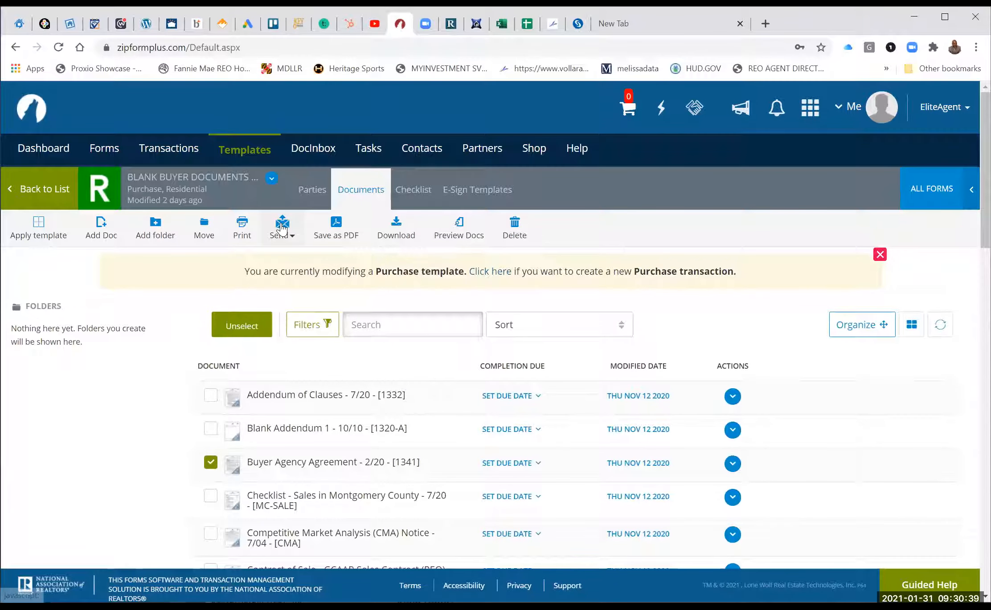
# Start an email of the checked forms addressed to a contact found by name in Google Contacts.
pyautogui.click(281, 228)
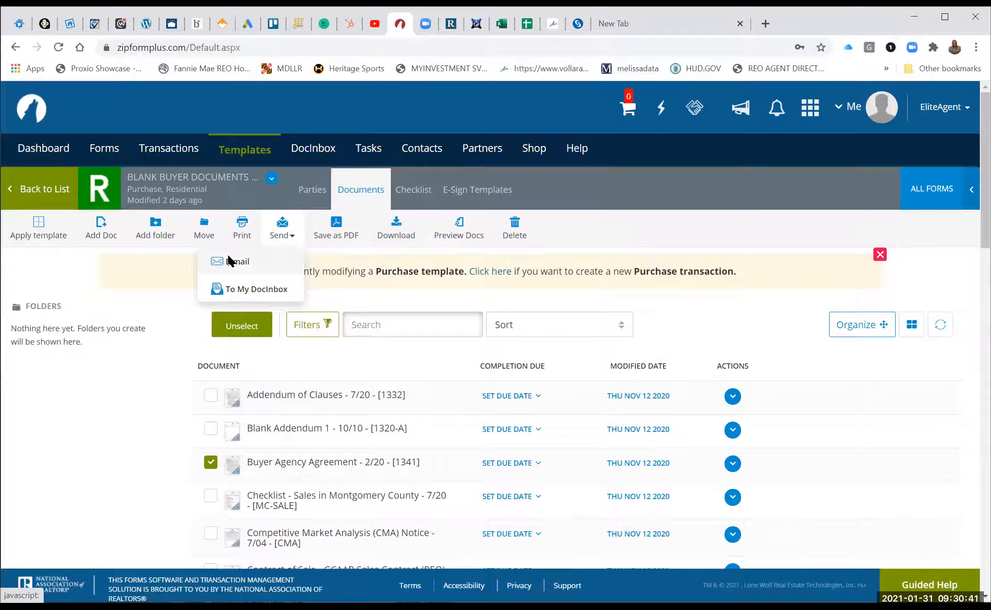
pyautogui.click(230, 261)
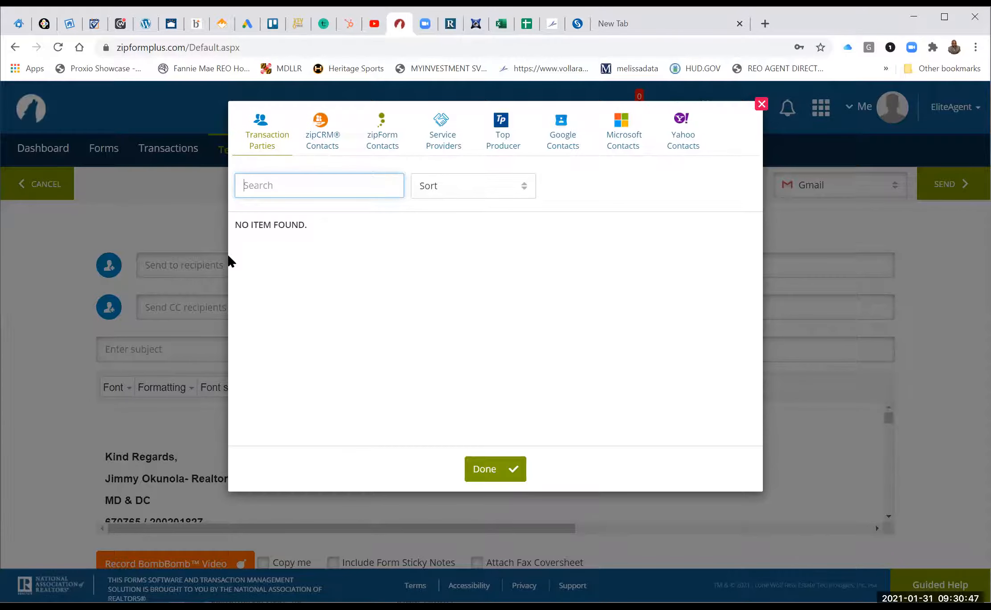
pyautogui.click(565, 132)
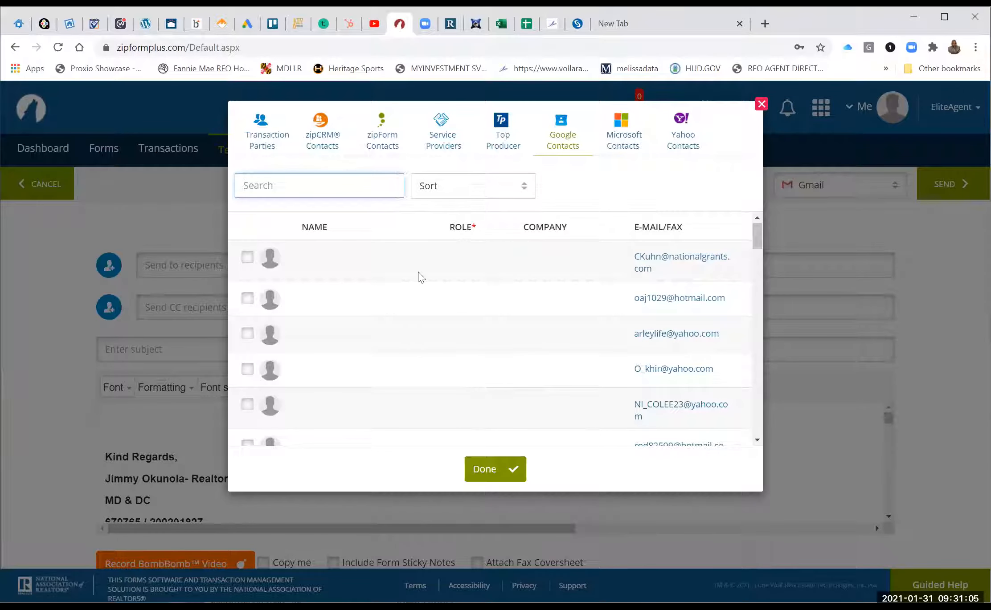
pyautogui.write('ste')
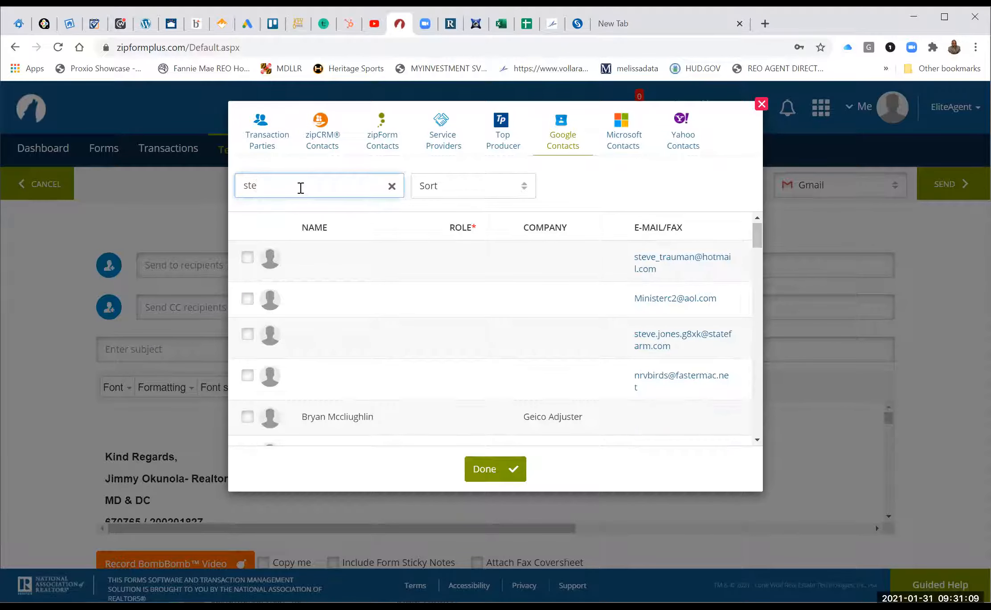
pyautogui.write('ll')
pyautogui.click(247, 258)
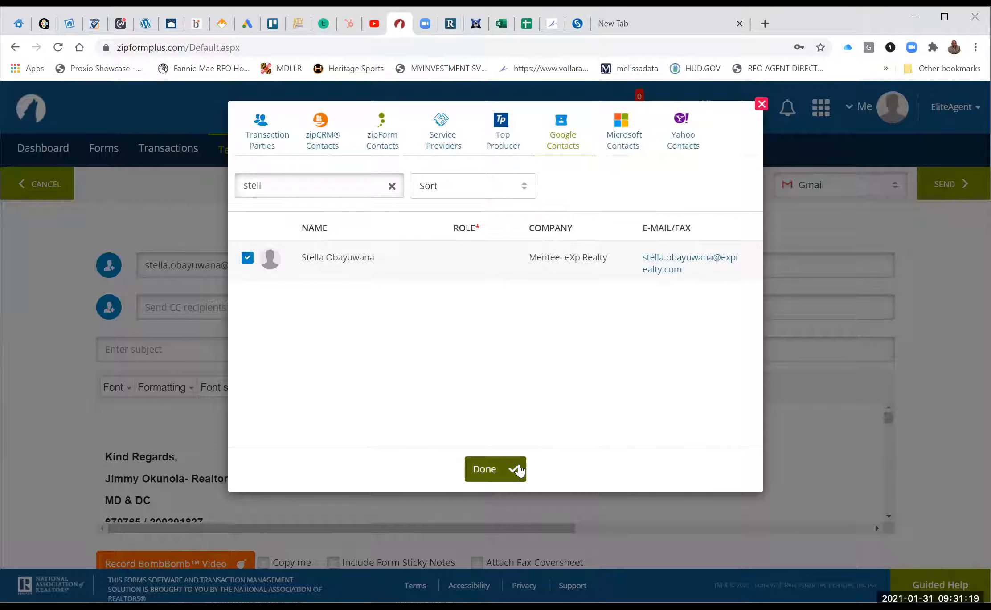
pyautogui.click(491, 470)
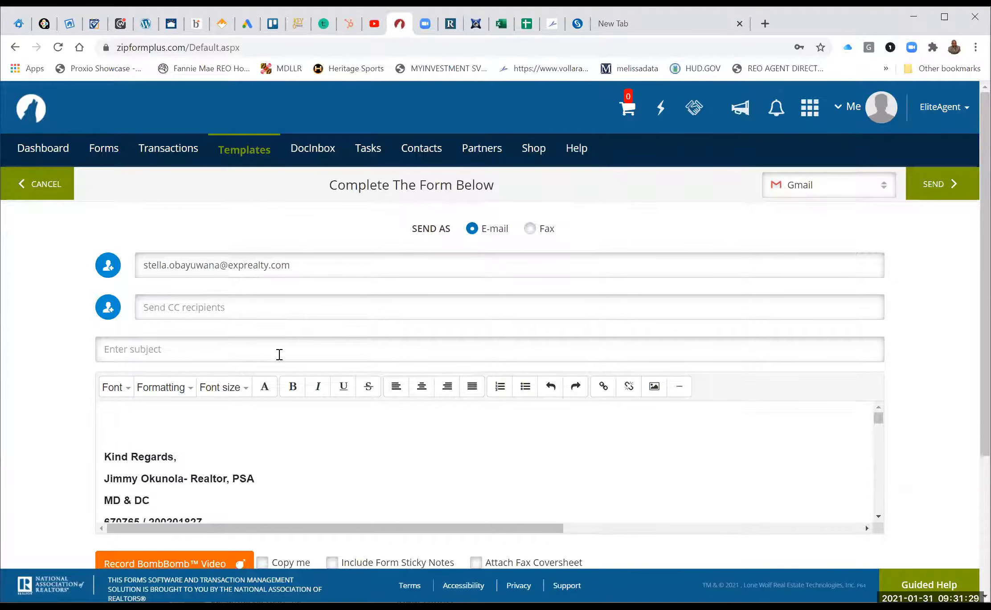
# Send the forms email with the subject 'Agency Paperwork'.
pyautogui.click(279, 355)
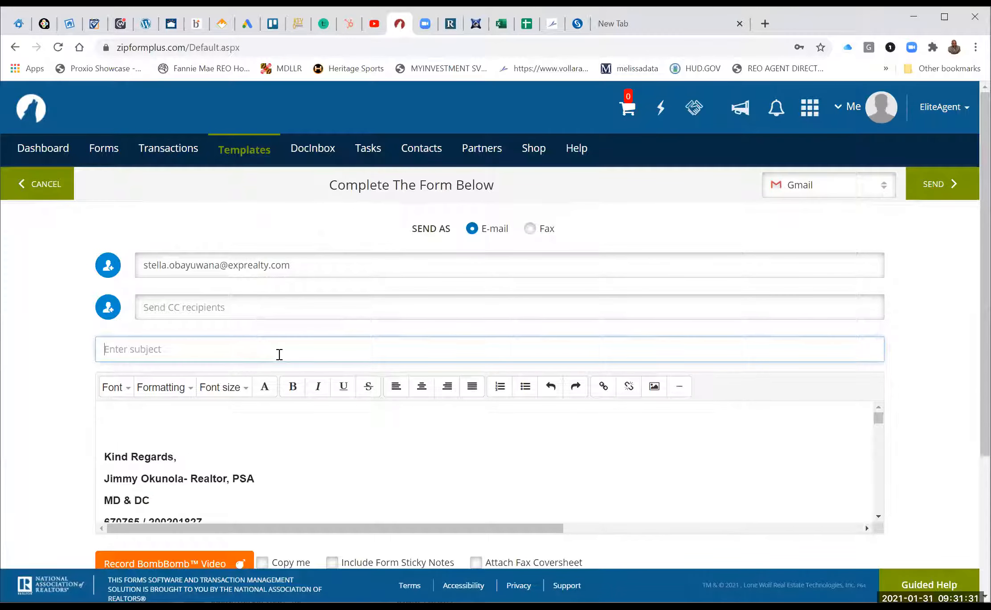
pyautogui.write('Agency Paperwork')
pyautogui.scroll(-2, 280, 355)
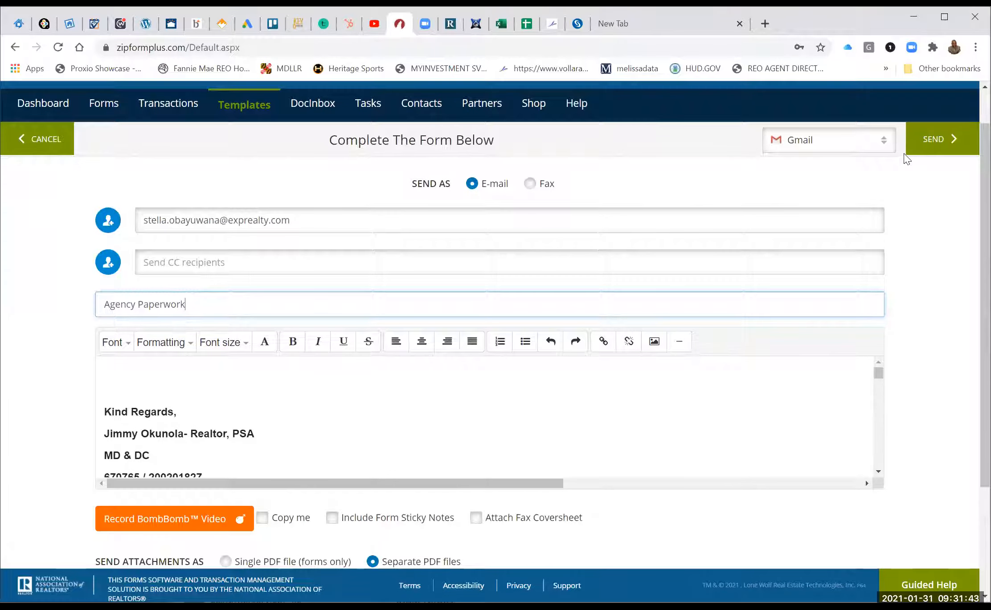
pyautogui.click(929, 142)
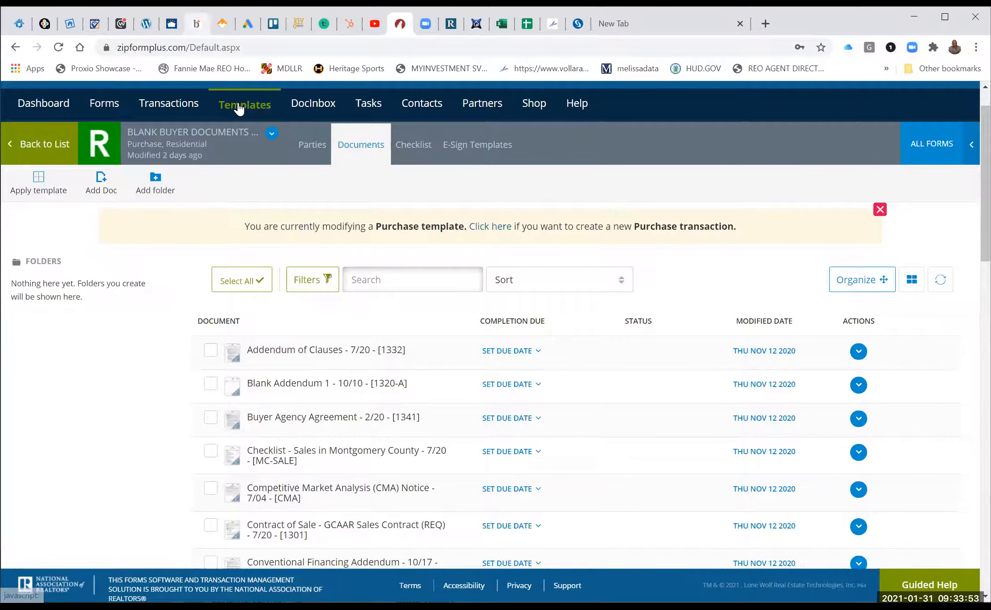
# Switch to the Bright MLS Matrix residential search once the document list reloads.
pyautogui.click(196, 24)
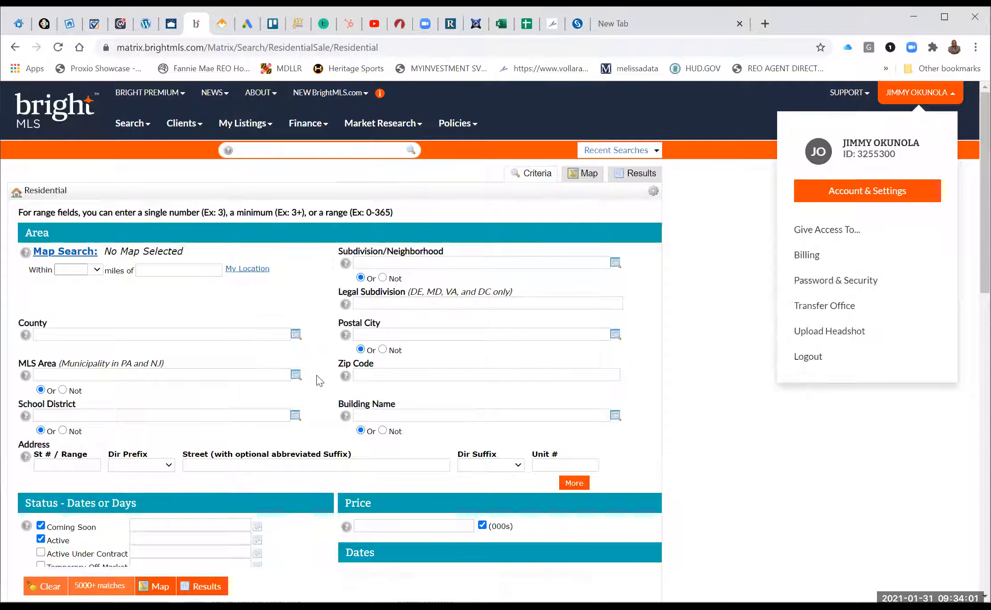
# Leave Postal City empty and add Prince Georges MD and Anne Arundel MD as counties.
pyautogui.scroll(-2, 318, 379)
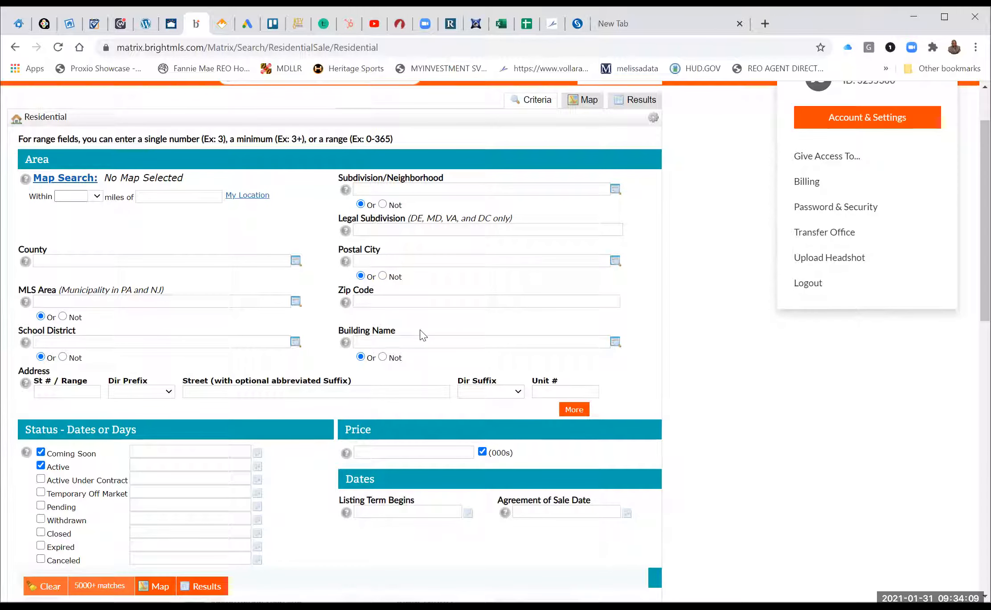
pyautogui.click(437, 264)
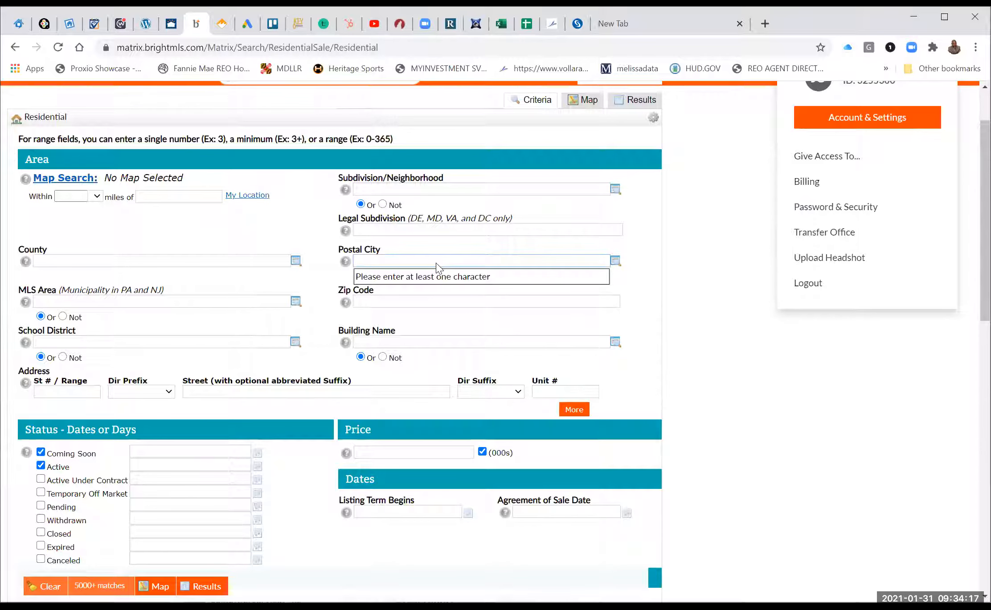
pyautogui.click(251, 262)
pyautogui.click(250, 261)
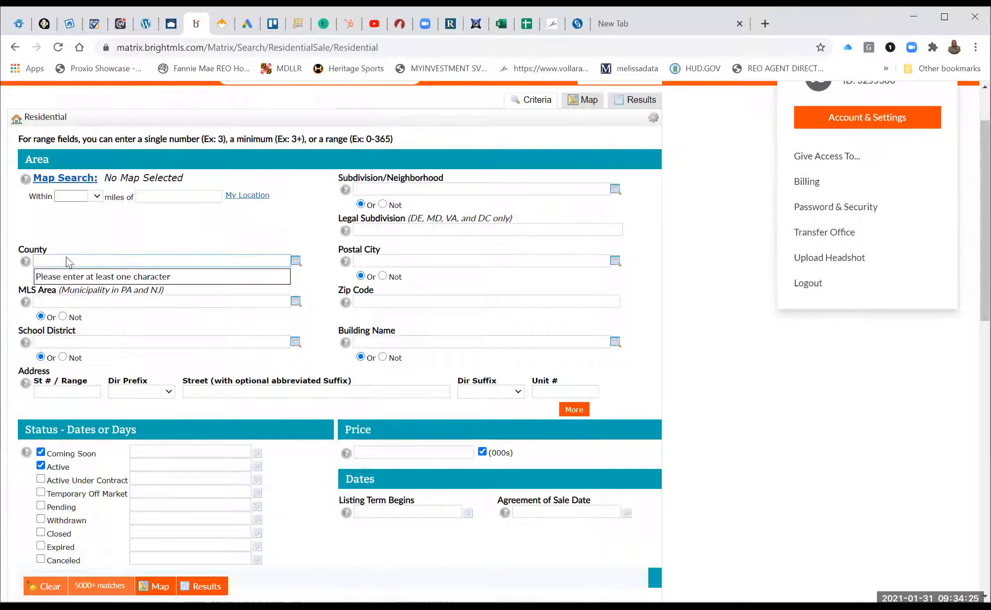
pyautogui.write('prince')
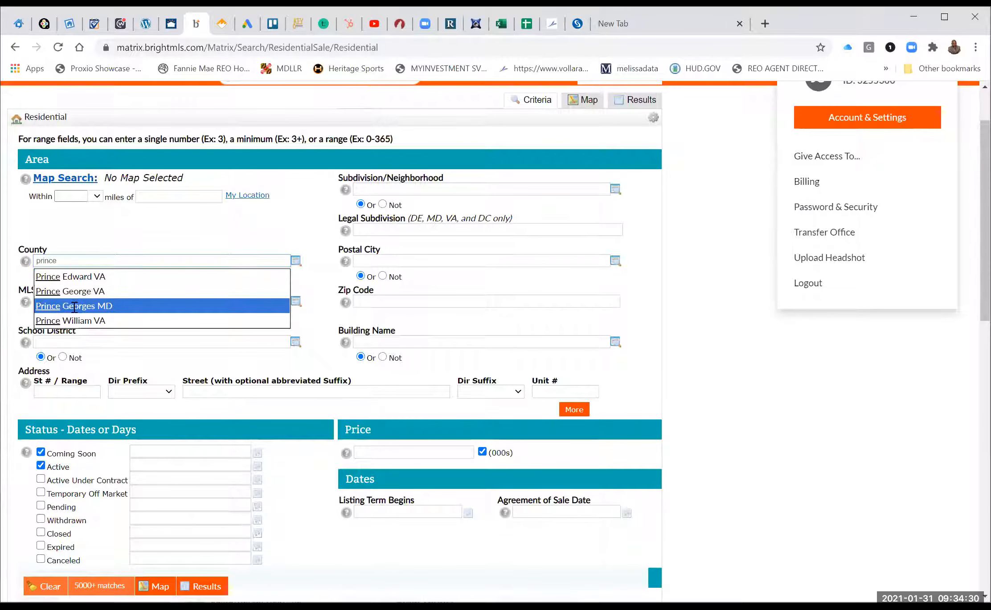
pyautogui.click(75, 306)
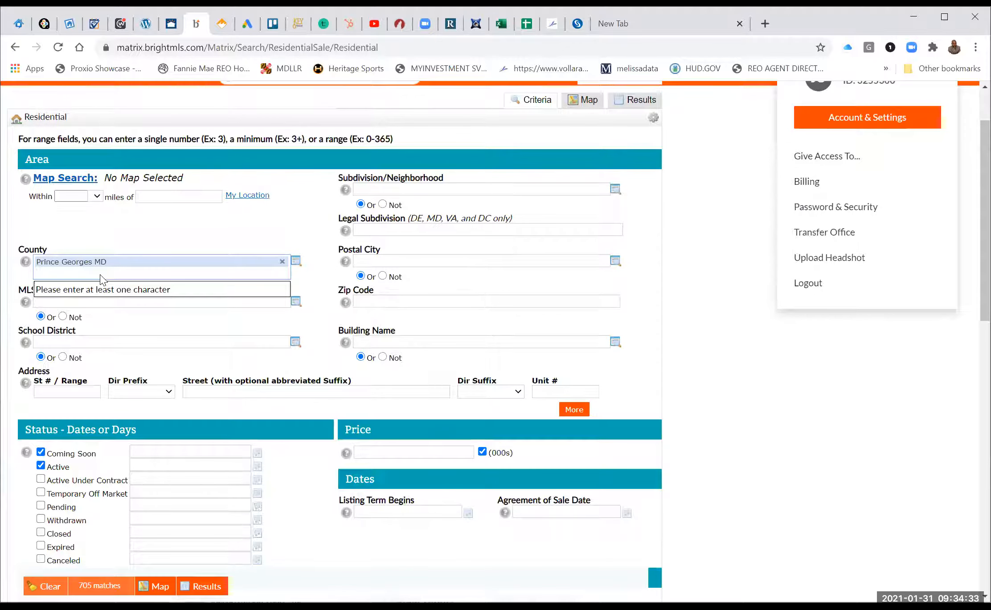
pyautogui.write('anne')
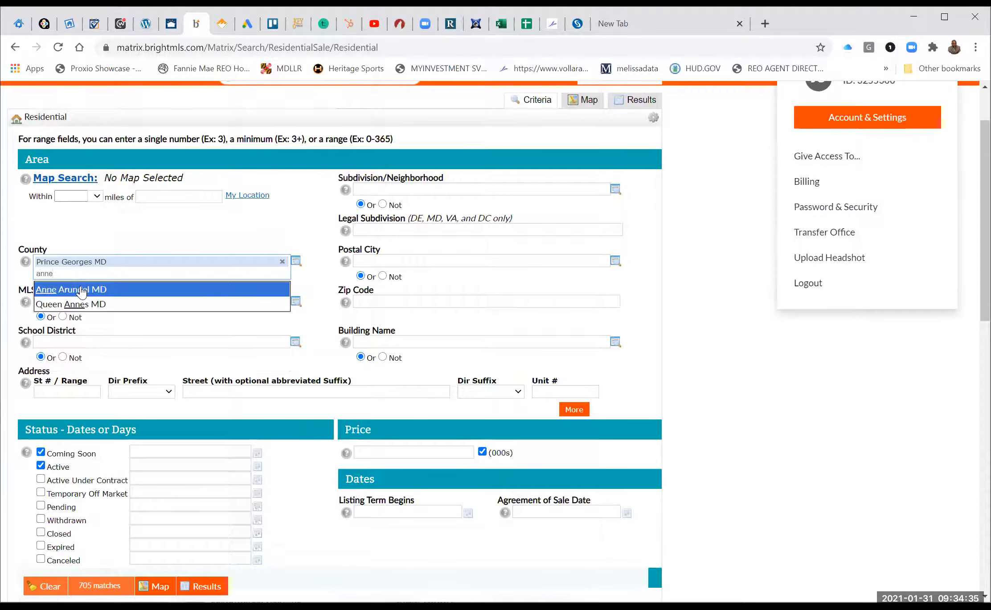
pyautogui.click(80, 290)
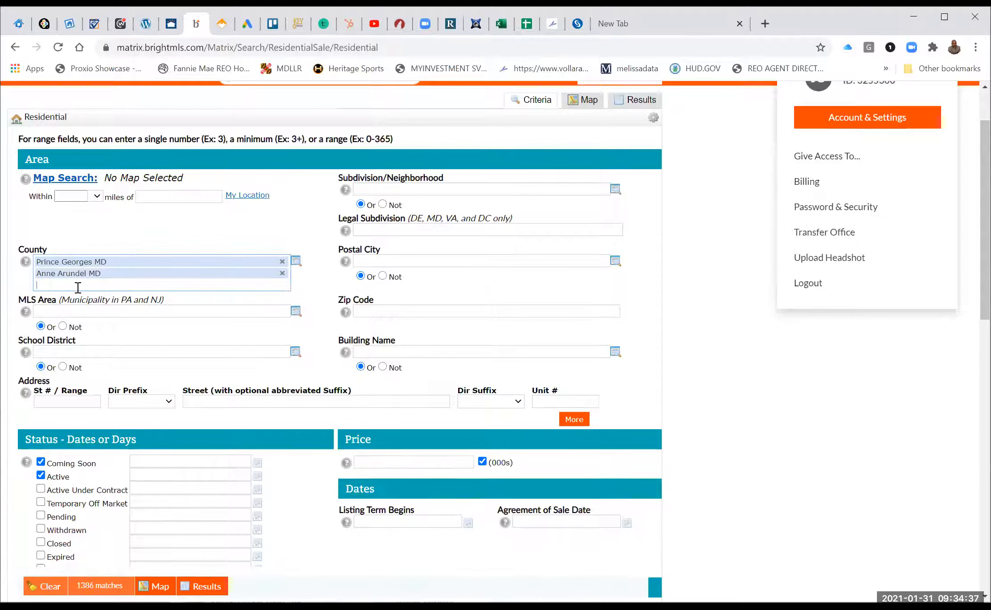
# Add Howard MD, Baltimore City MD and Baltimore MD to the County criterion.
pyautogui.write('howard')
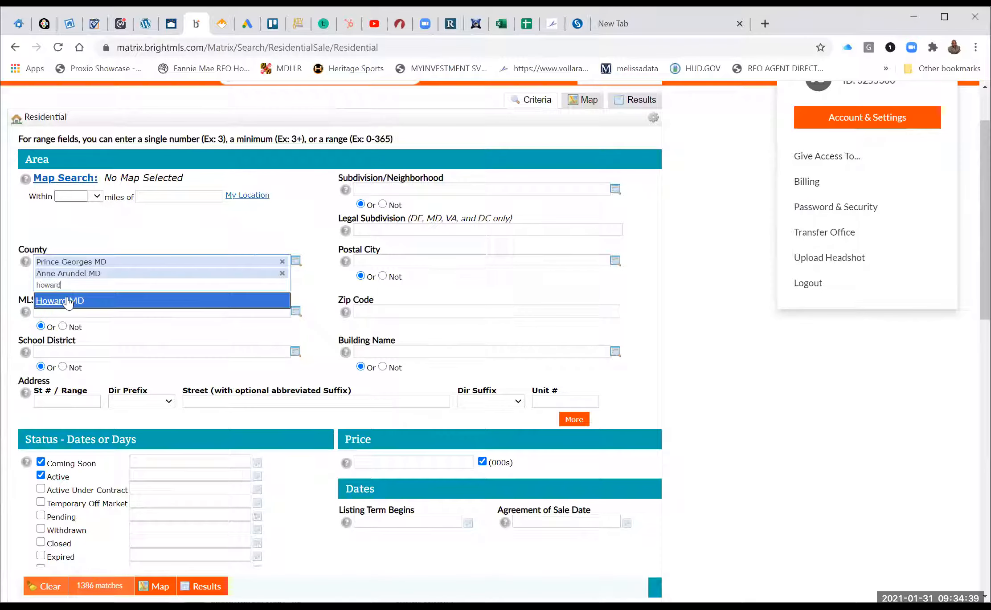
pyautogui.click(64, 313)
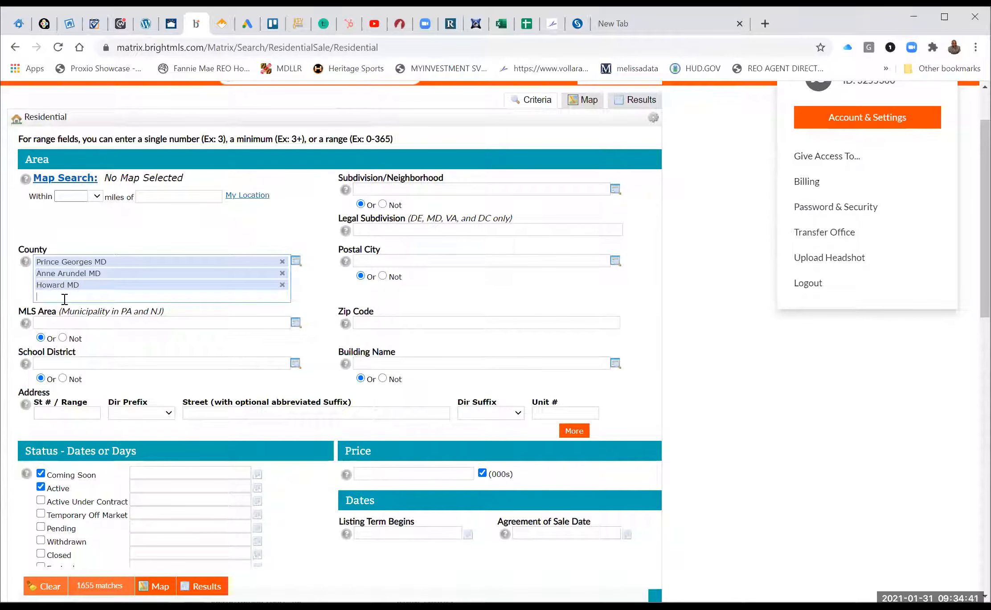
pyautogui.click(65, 299)
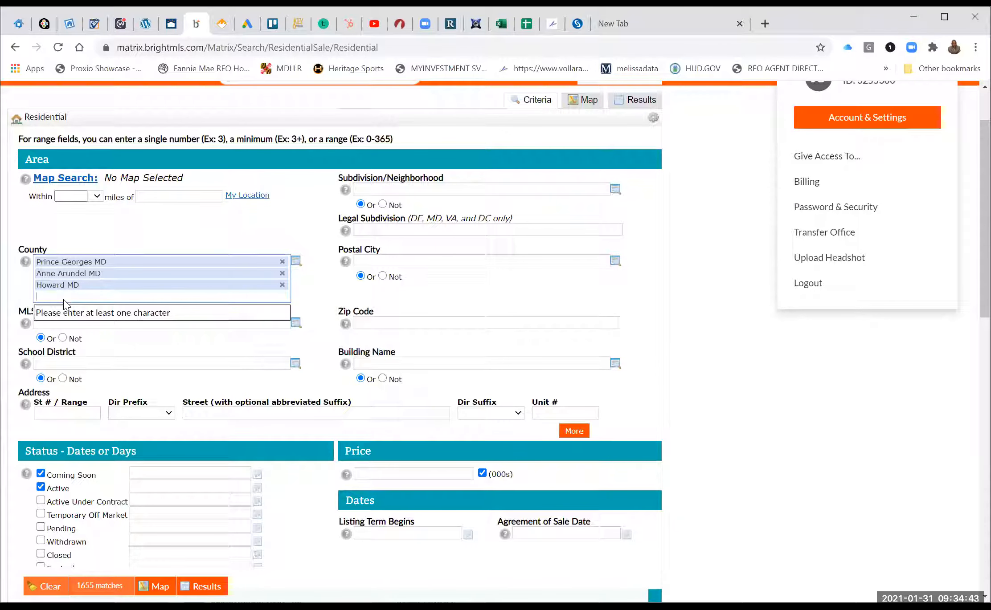
pyautogui.write('balt')
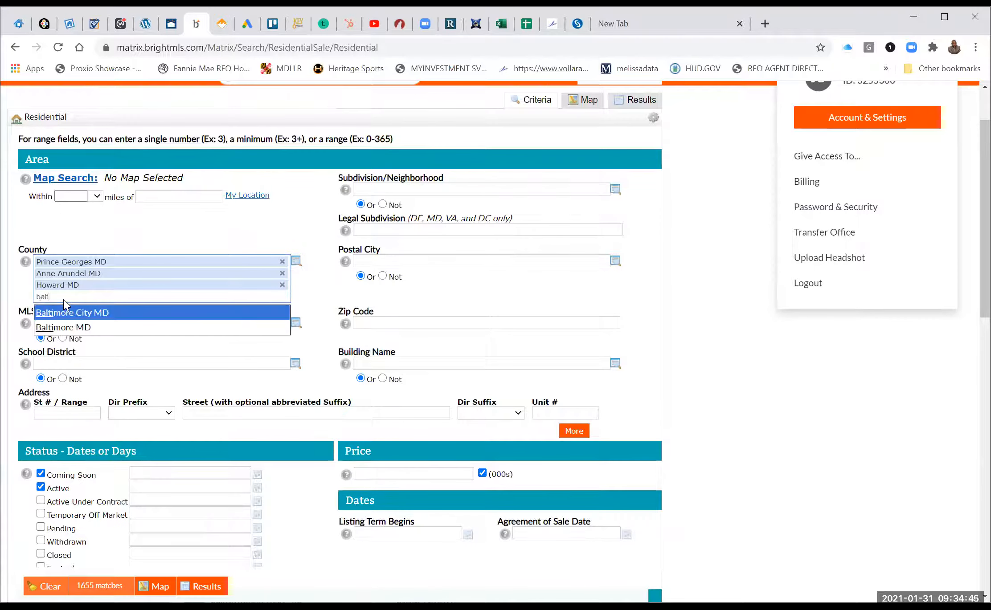
pyautogui.click(69, 312)
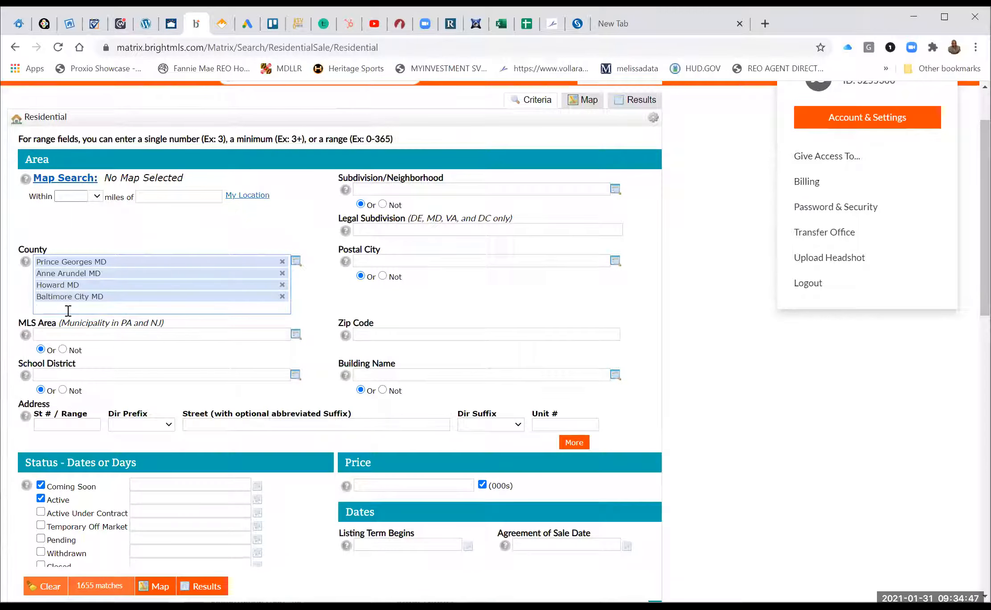
pyautogui.write('ba')
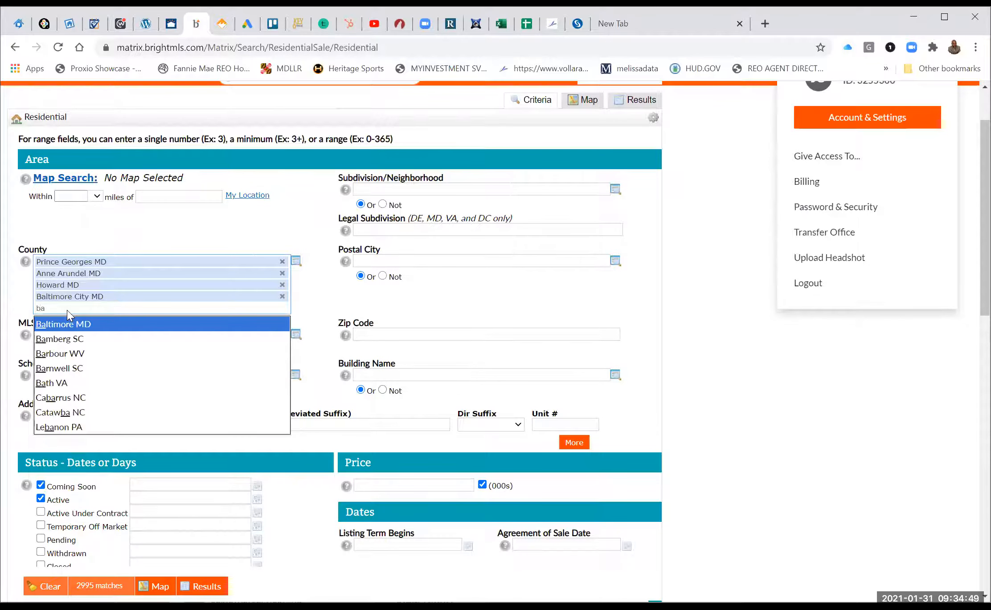
pyautogui.write('l')
pyautogui.click(64, 323)
pyautogui.scroll(-3, 64, 325)
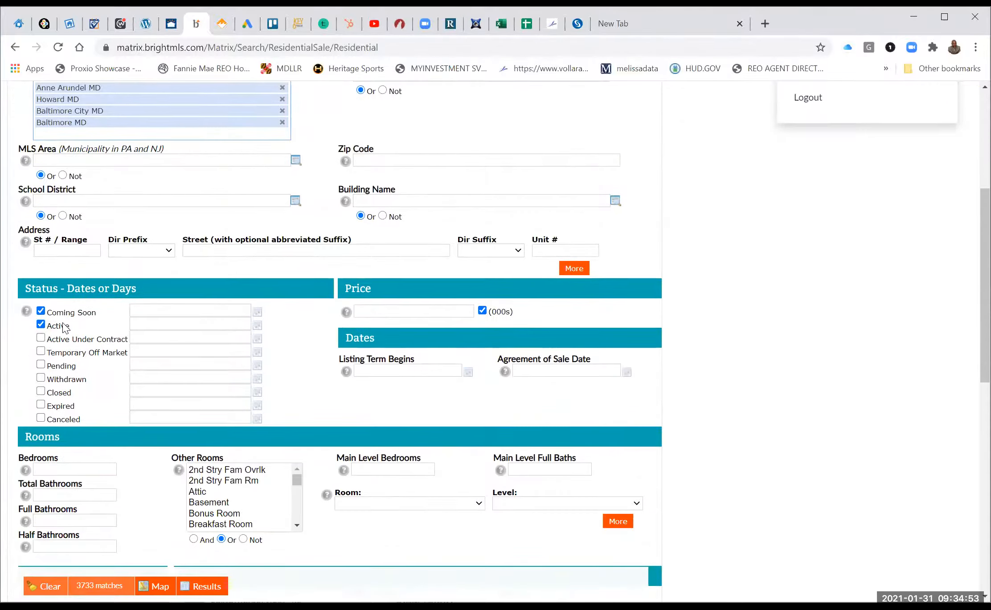
# Set Ownership Interest to Fee Simple and Condominium.
pyautogui.scroll(-3, 63, 327)
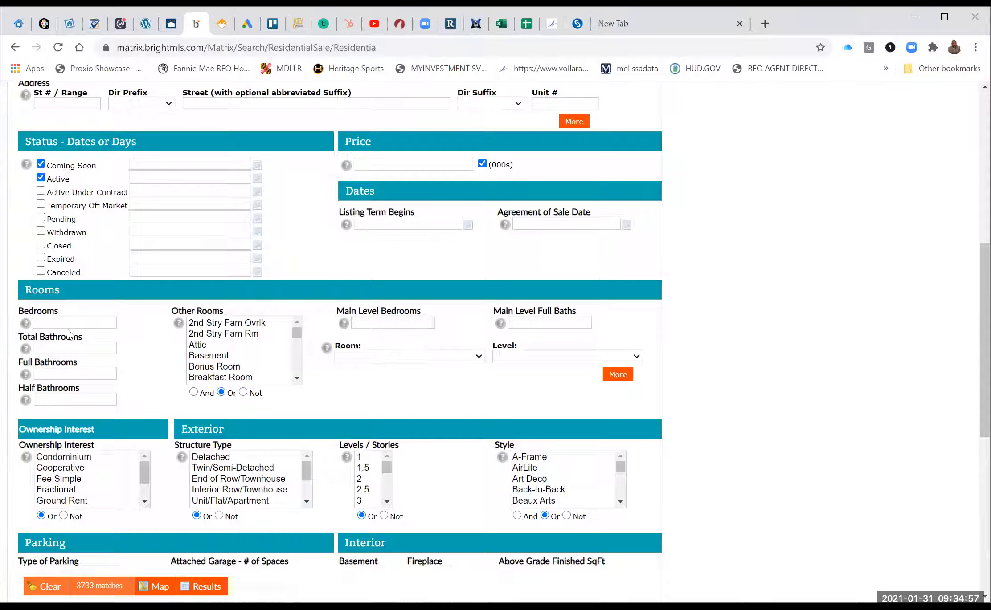
pyautogui.scroll(-1, 119, 353)
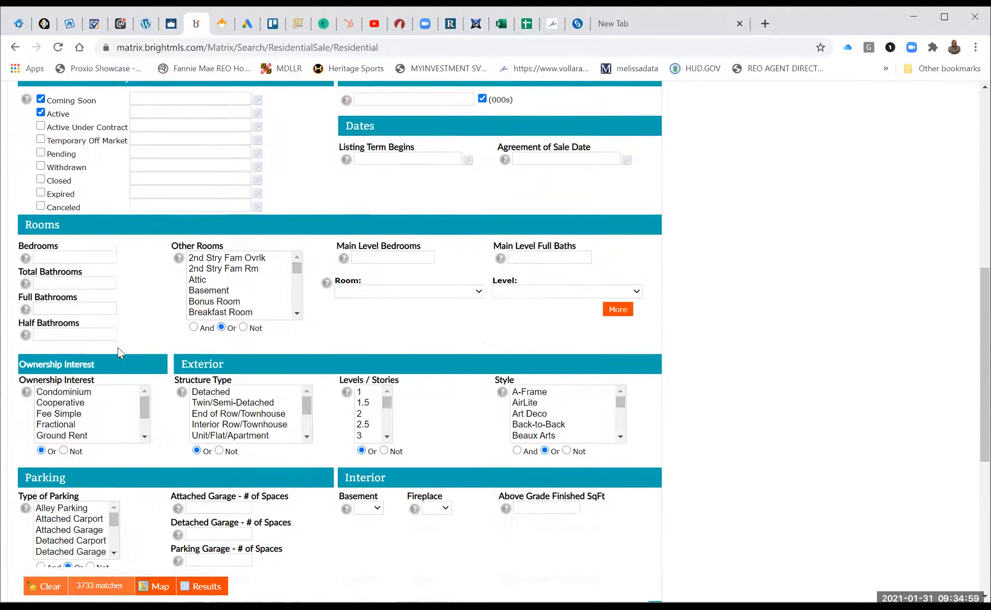
pyautogui.click(67, 415)
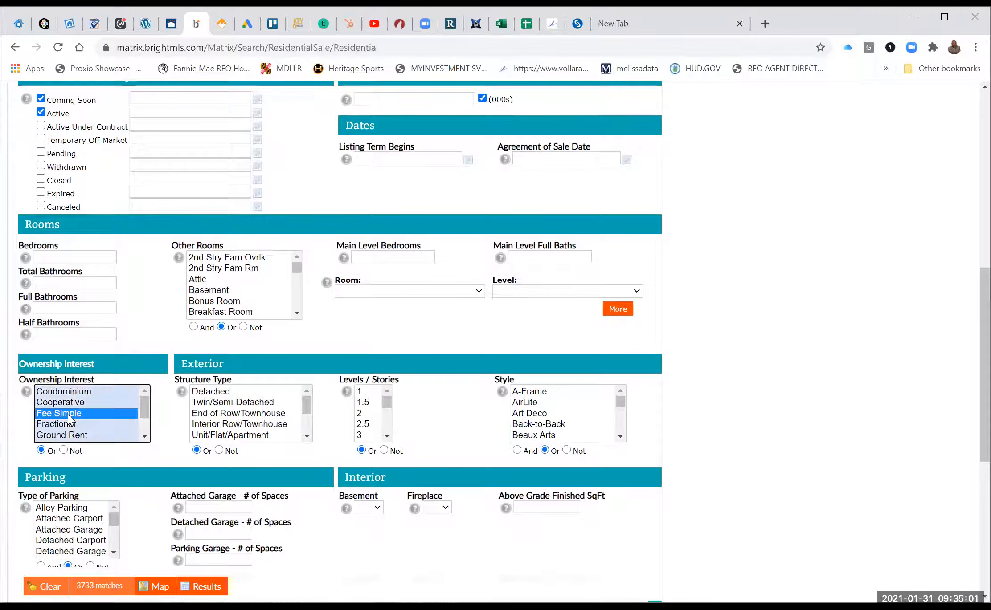
pyautogui.keyDown('ctrl'); pyautogui.click(68, 392); pyautogui.keyUp('ctrl')
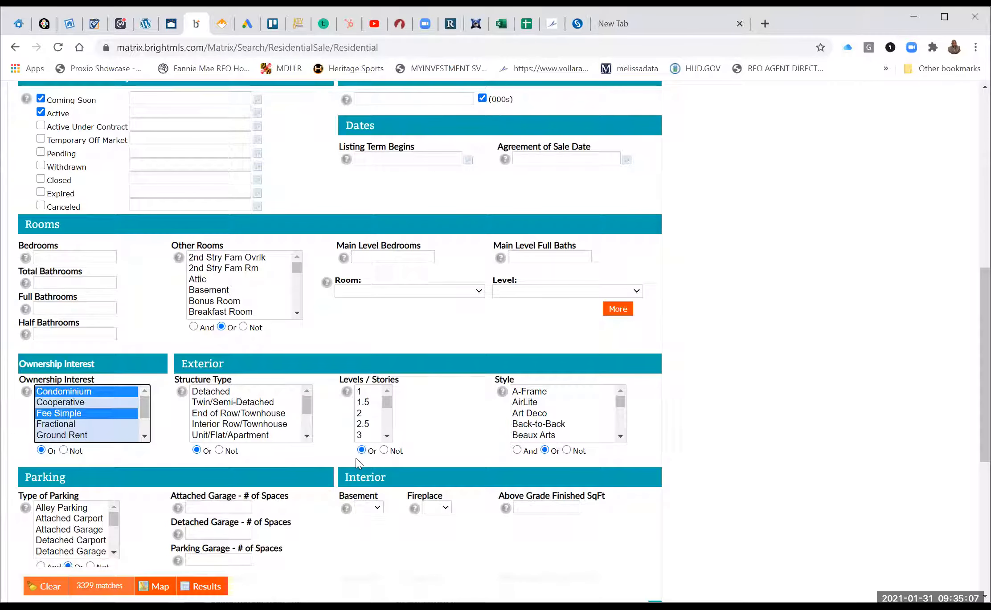
# Scroll down to the Legal section and browse the Sale Type options.
pyautogui.scroll(-1, 356, 458)
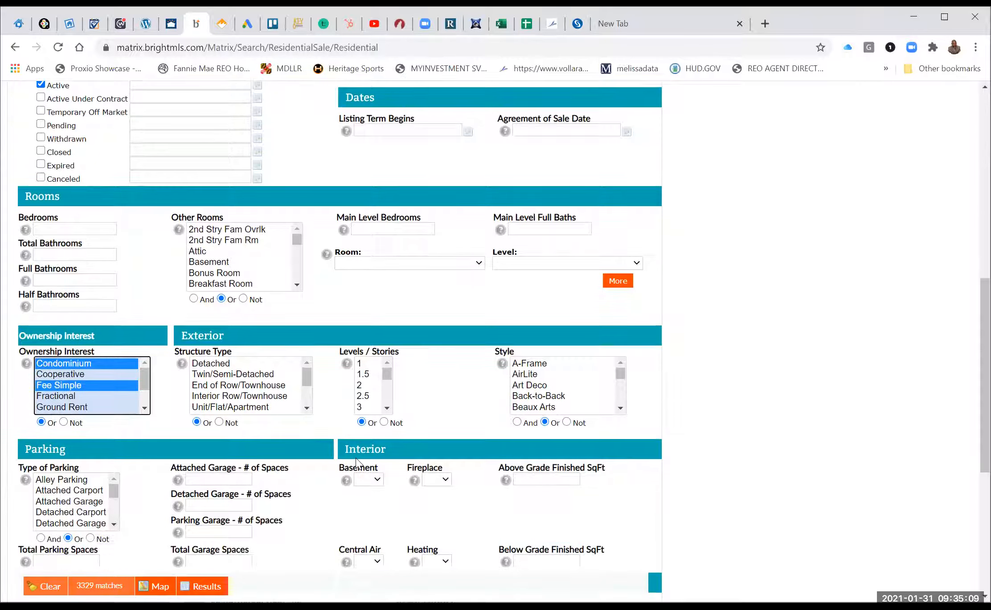
pyautogui.scroll(-4, 355, 463)
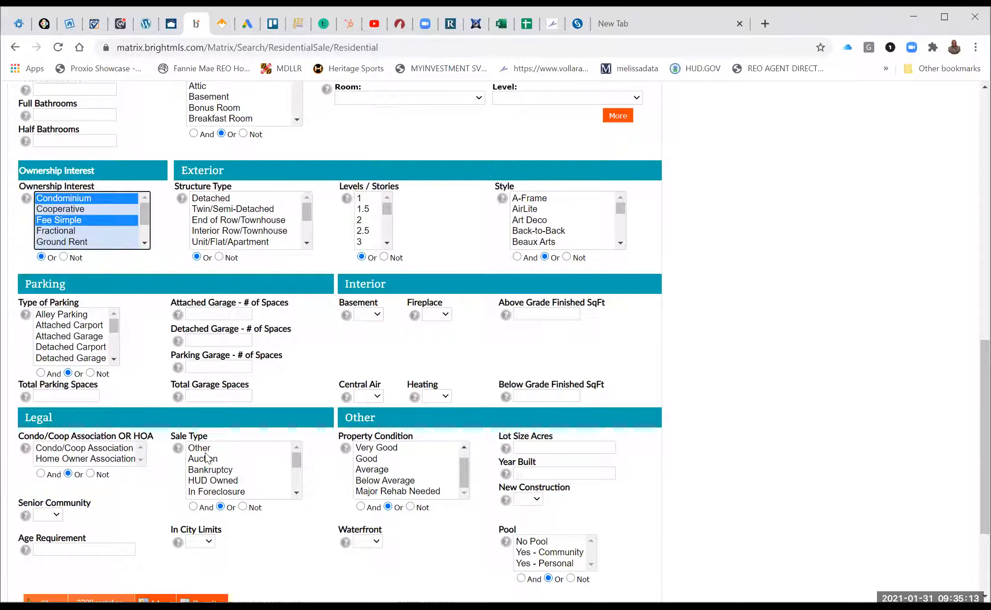
pyautogui.click(296, 493)
pyautogui.scroll(-1, 295, 495)
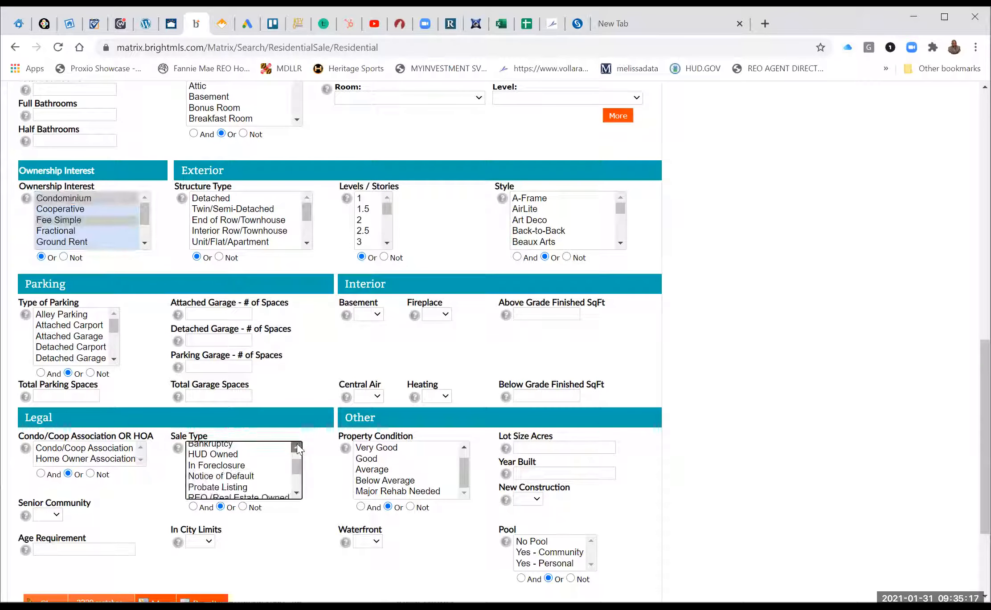
pyautogui.scroll(2, 279, 457)
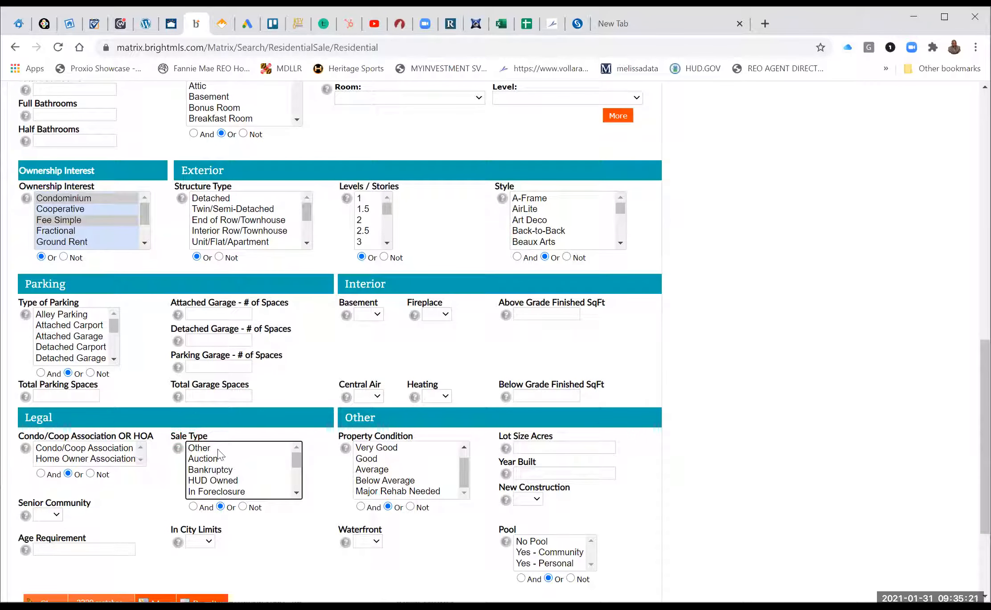
# Select sale types Other through In Foreclosure, plus REO and Short Sale.
pyautogui.keyDown('shift'); pyautogui.click(224, 494); pyautogui.keyUp('shift')
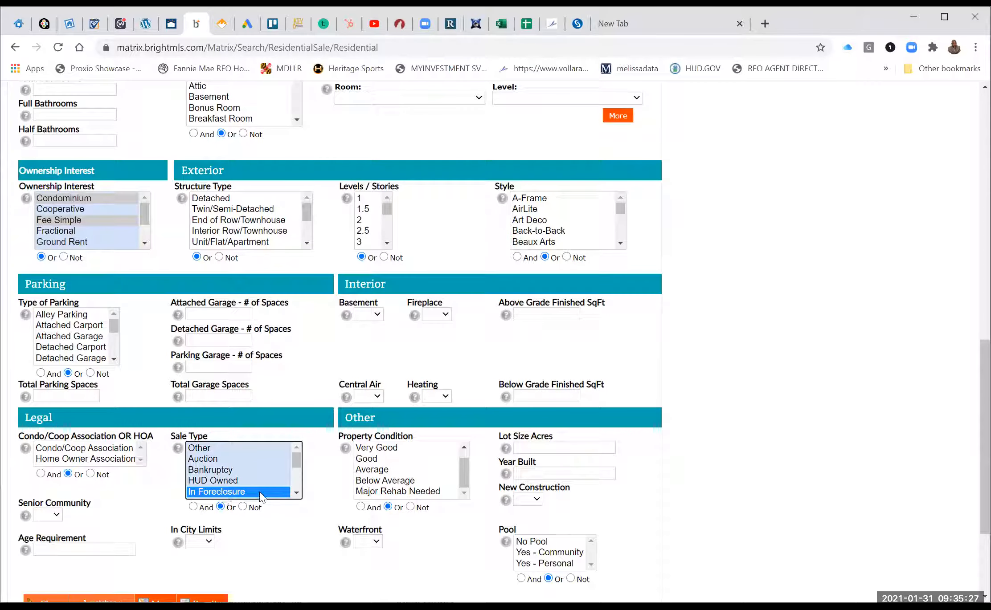
pyautogui.click(296, 493)
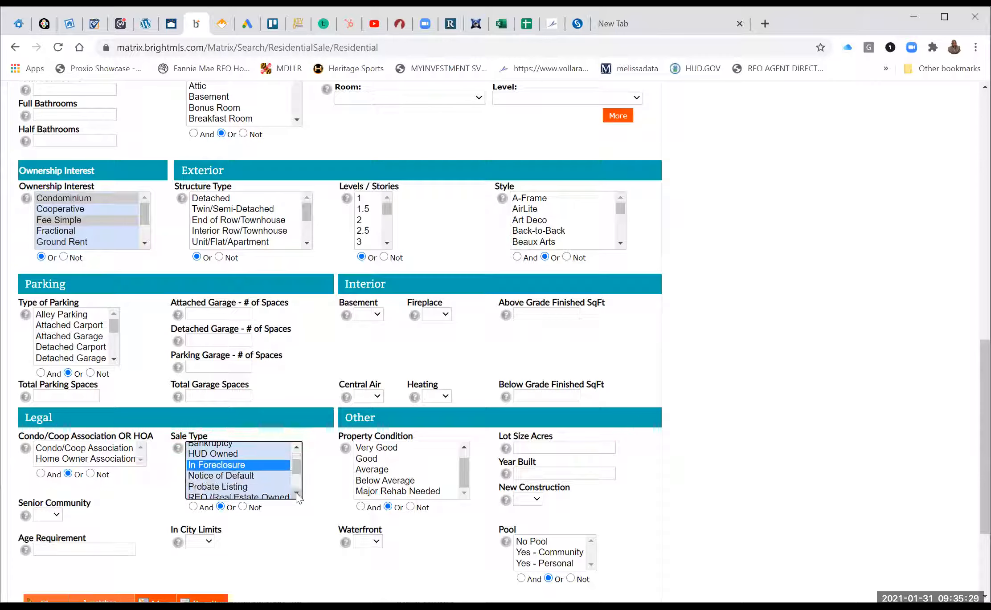
pyautogui.click(297, 495)
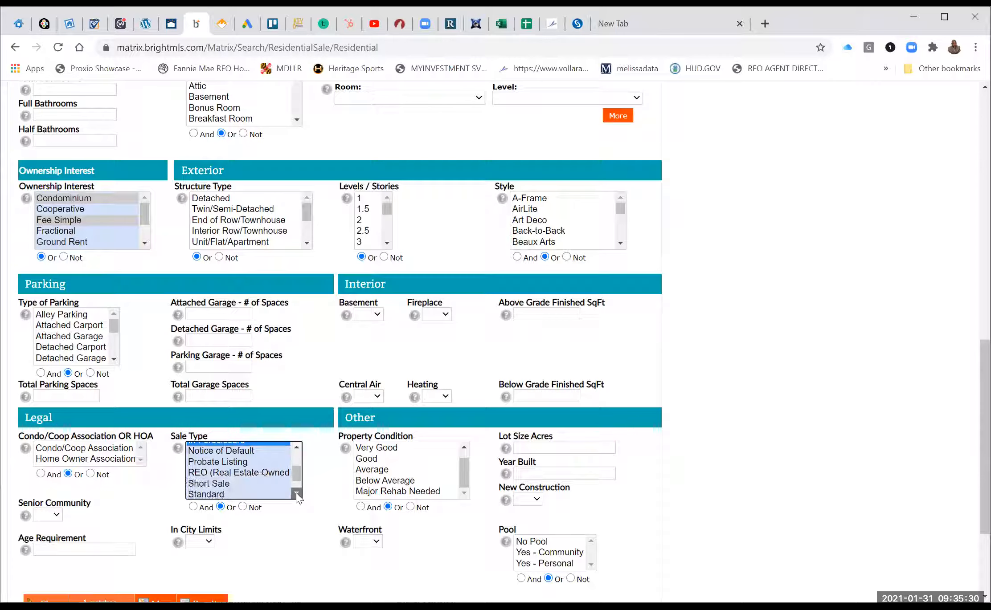
pyautogui.keyDown('ctrl'); pyautogui.click(249, 473); pyautogui.keyUp('ctrl')
pyautogui.keyDown('ctrl'); pyautogui.click(223, 484); pyautogui.keyUp('ctrl')
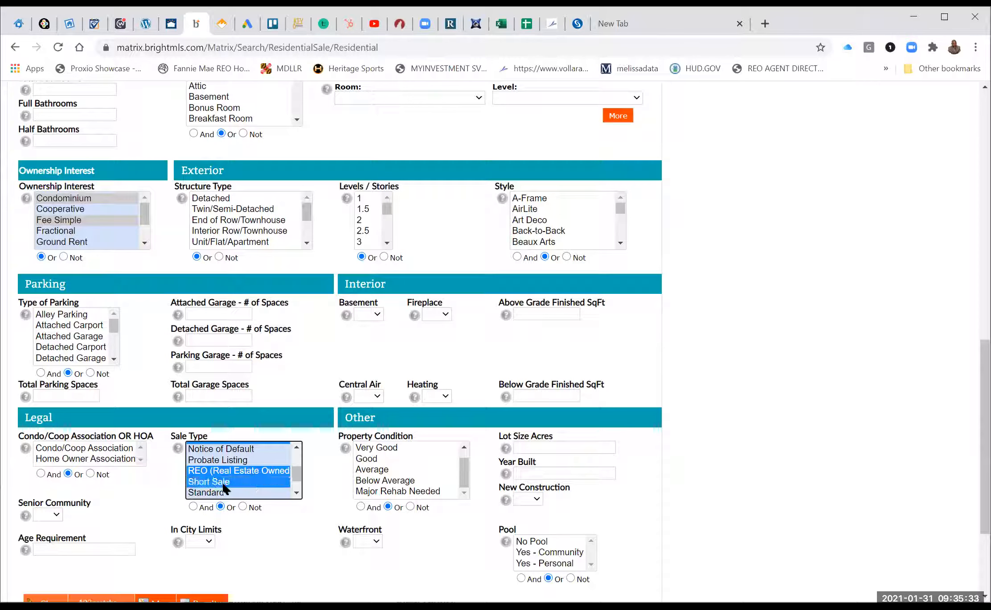
pyautogui.click(294, 495)
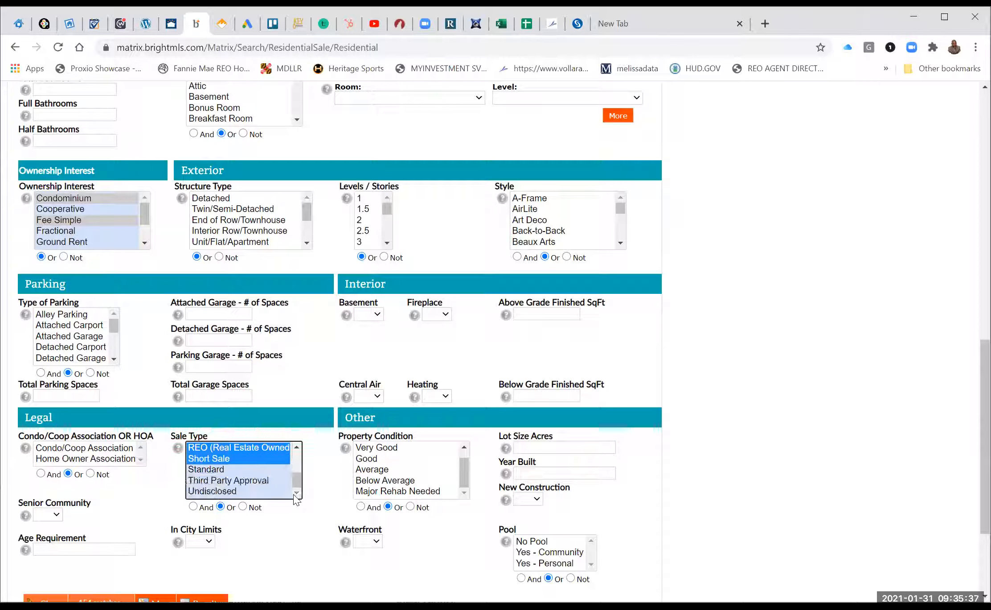
pyautogui.click(297, 447)
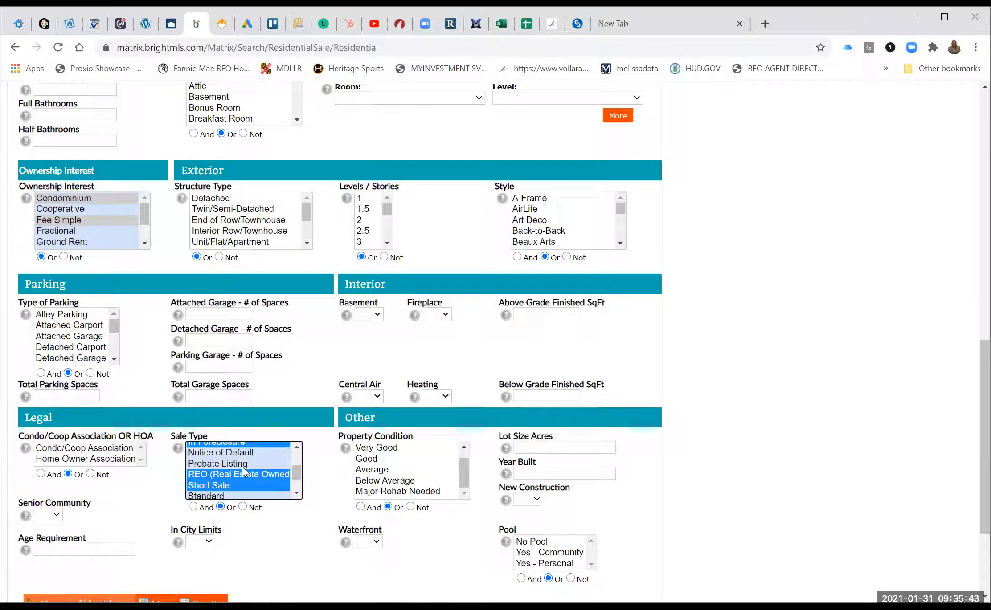
# Also add Probate Listing, HUD Owned and Bankruptcy to the sale types.
pyautogui.keyDown('ctrl'); pyautogui.click(242, 466); pyautogui.keyUp('ctrl')
pyautogui.click(297, 447)
pyautogui.click(297, 448)
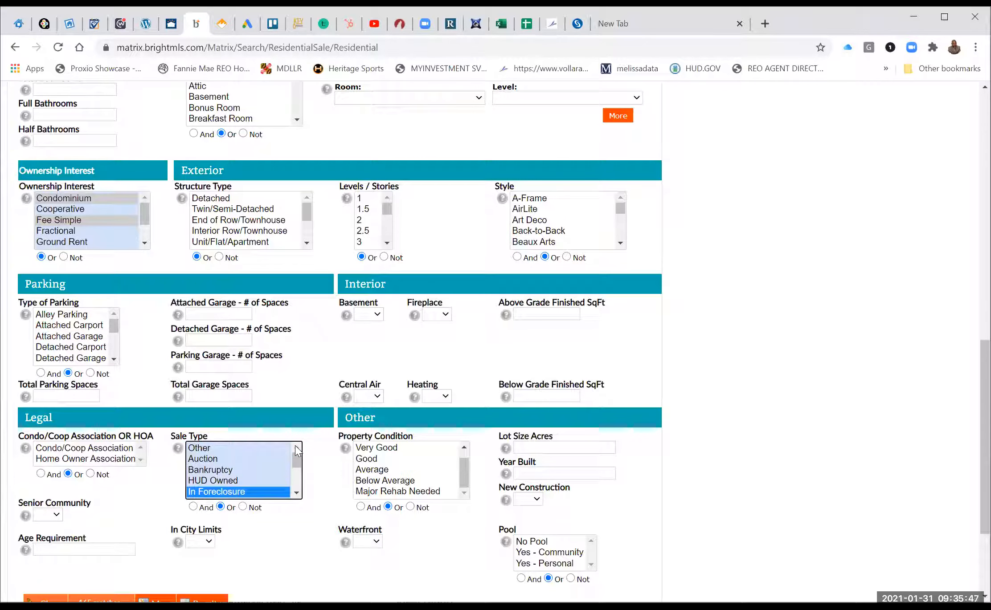
pyautogui.keyDown('ctrl'); pyautogui.click(223, 482); pyautogui.keyUp('ctrl')
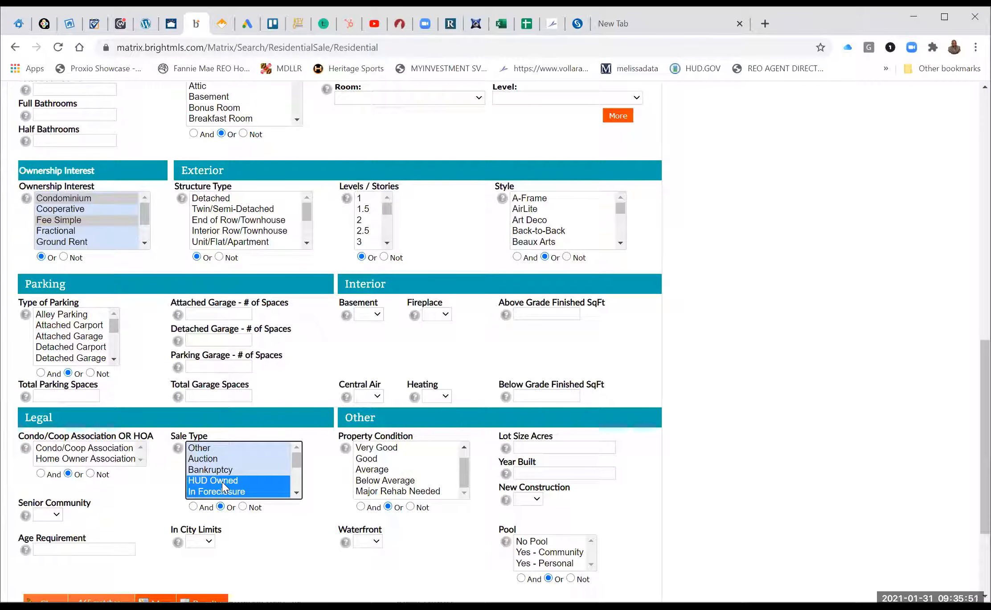
pyautogui.keyDown('ctrl'); pyautogui.click(219, 470); pyautogui.keyUp('ctrl')
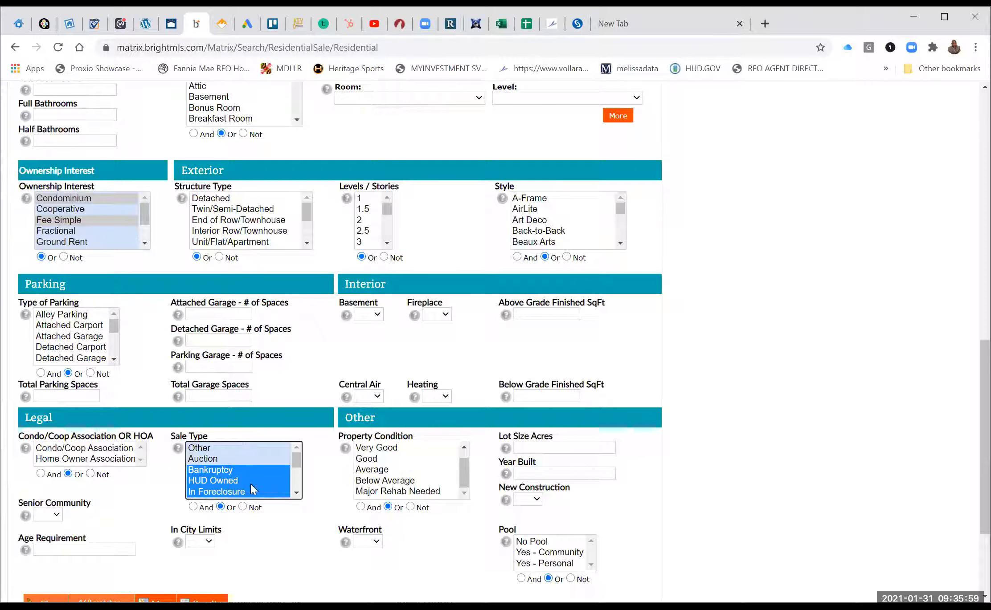
pyautogui.scroll(-2, 699, 484)
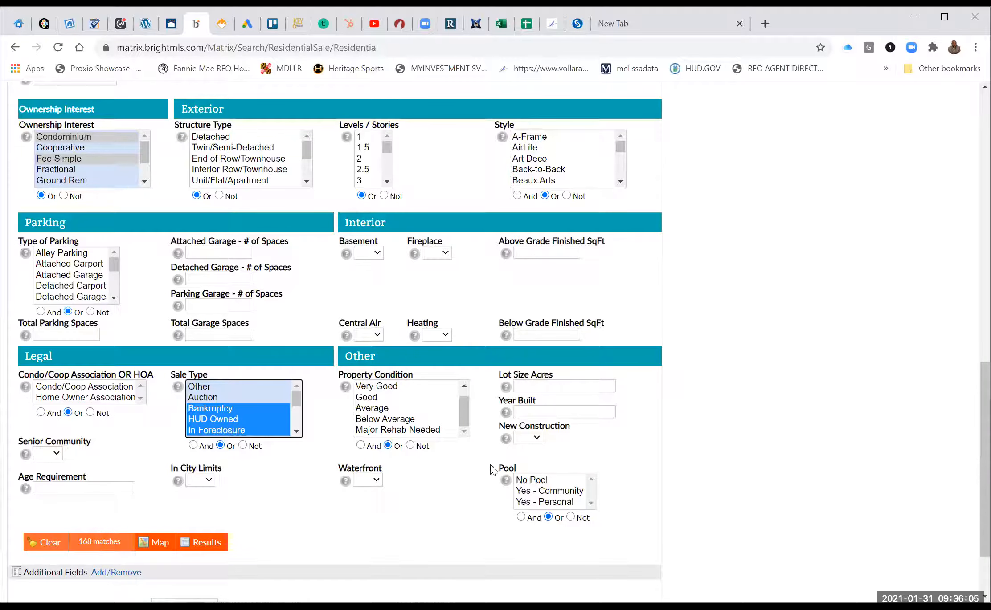
pyautogui.scroll(5, 492, 470)
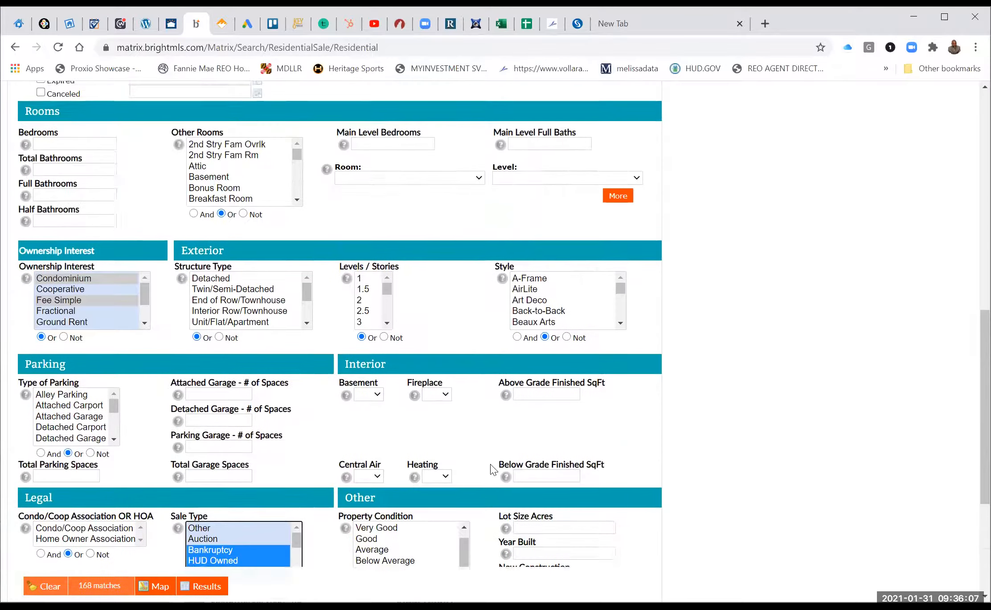
pyautogui.scroll(3, 492, 470)
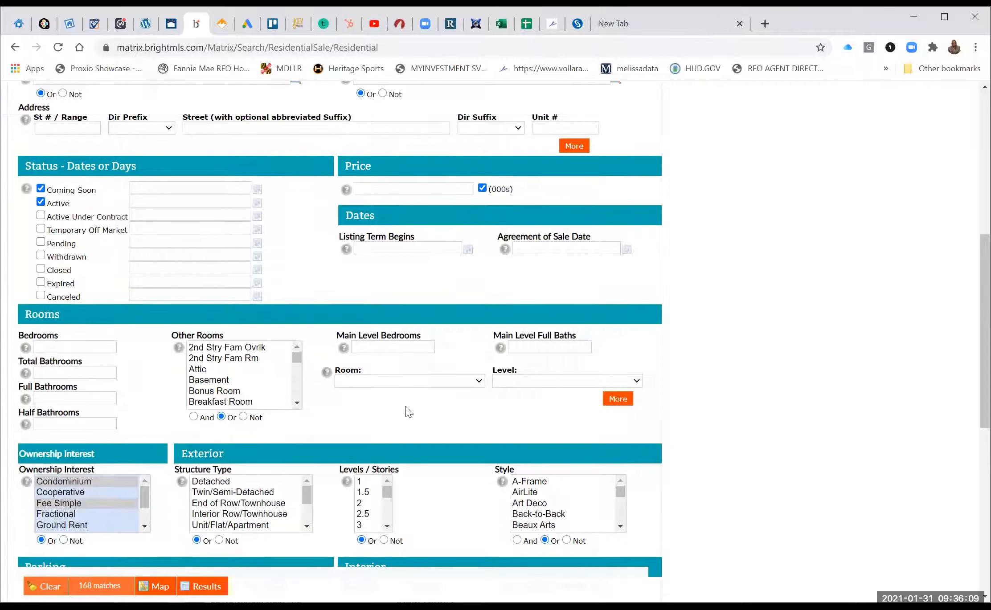
# Set the price range to 10-120 ($10,000–$120,000) and show the 35 matching results.
pyautogui.click(376, 194)
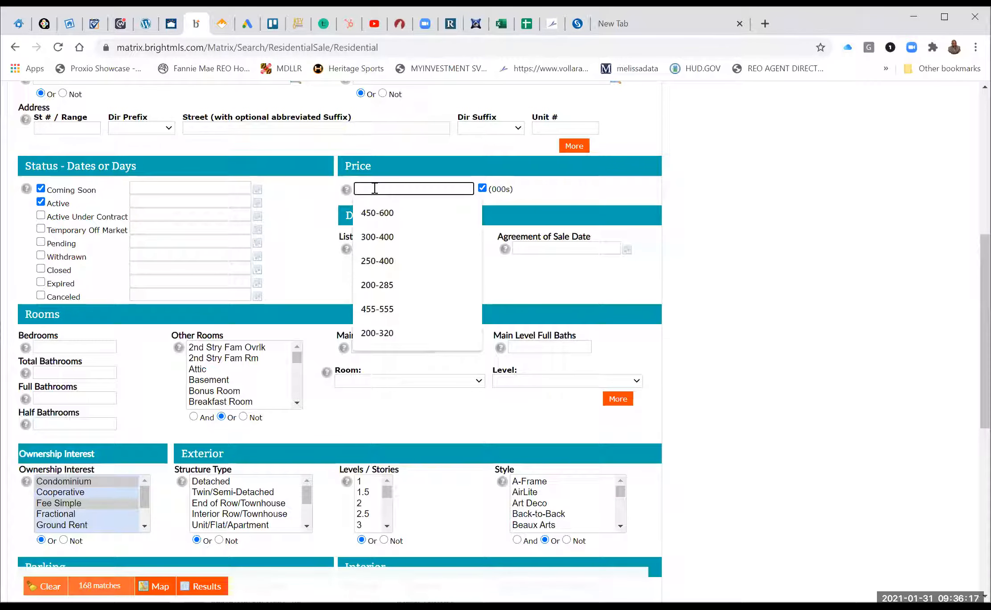
pyautogui.write('1')
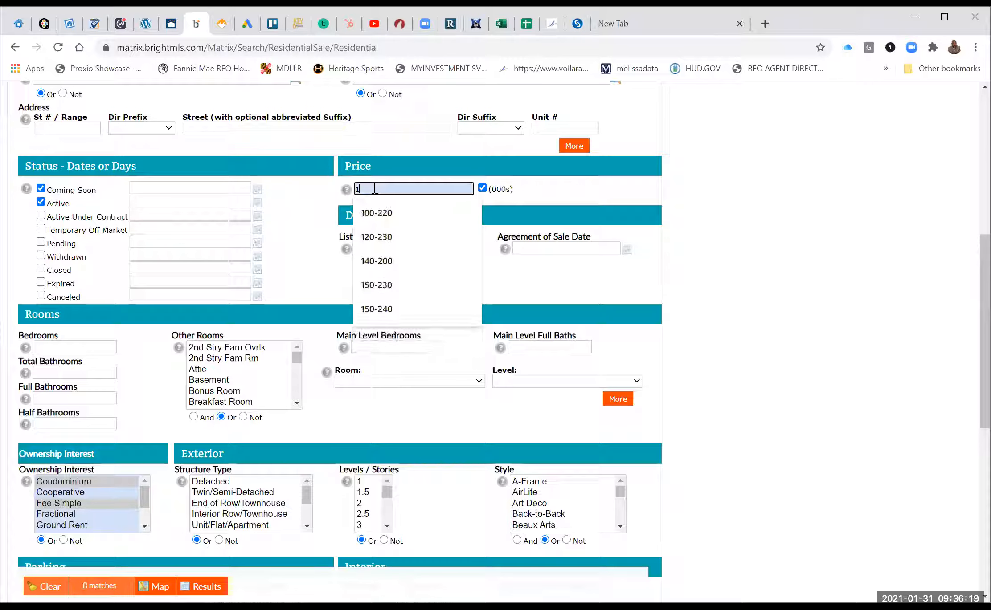
pyautogui.write('0-120')
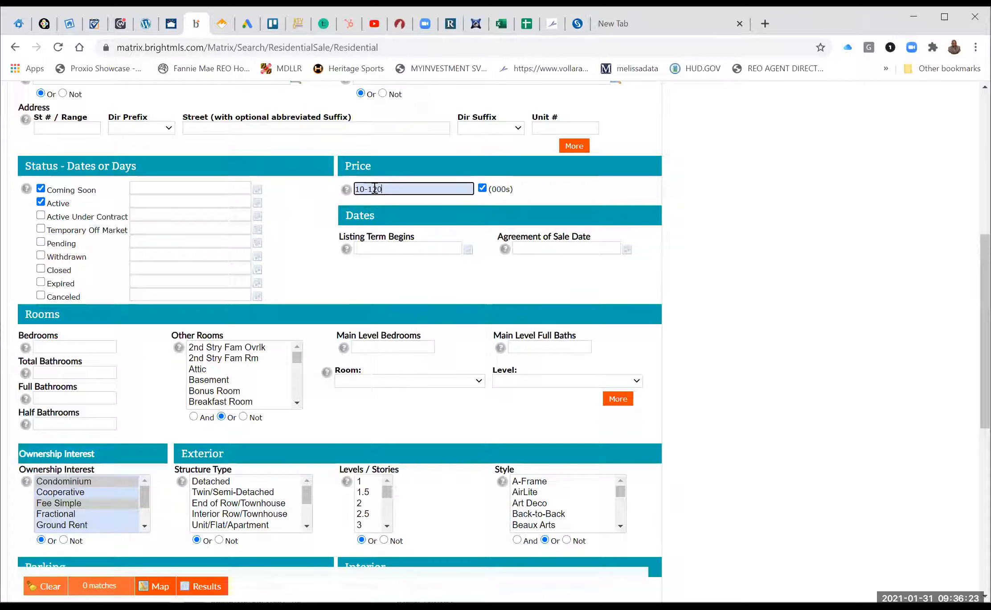
pyautogui.click(519, 279)
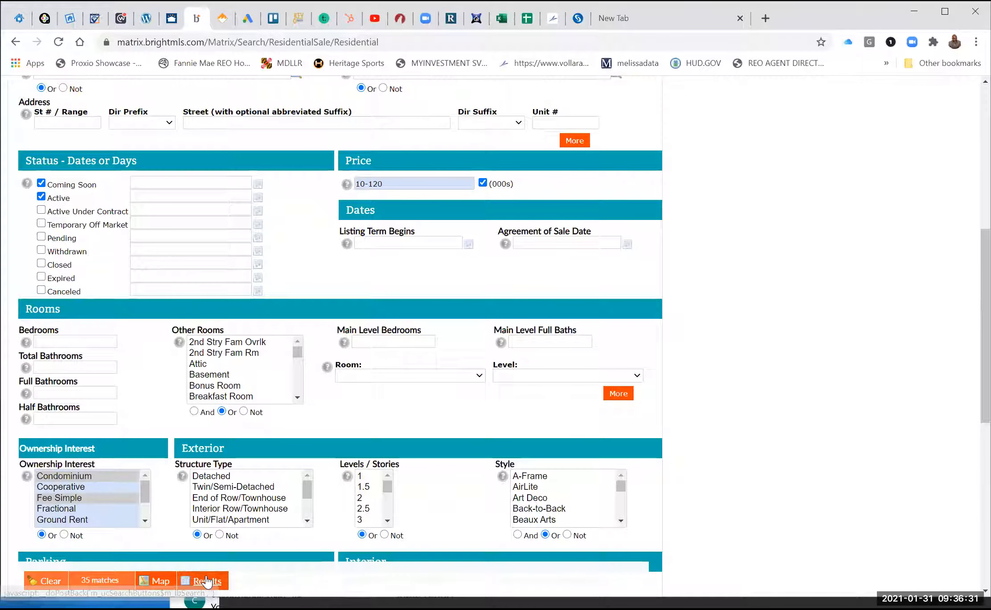
pyautogui.click(207, 587)
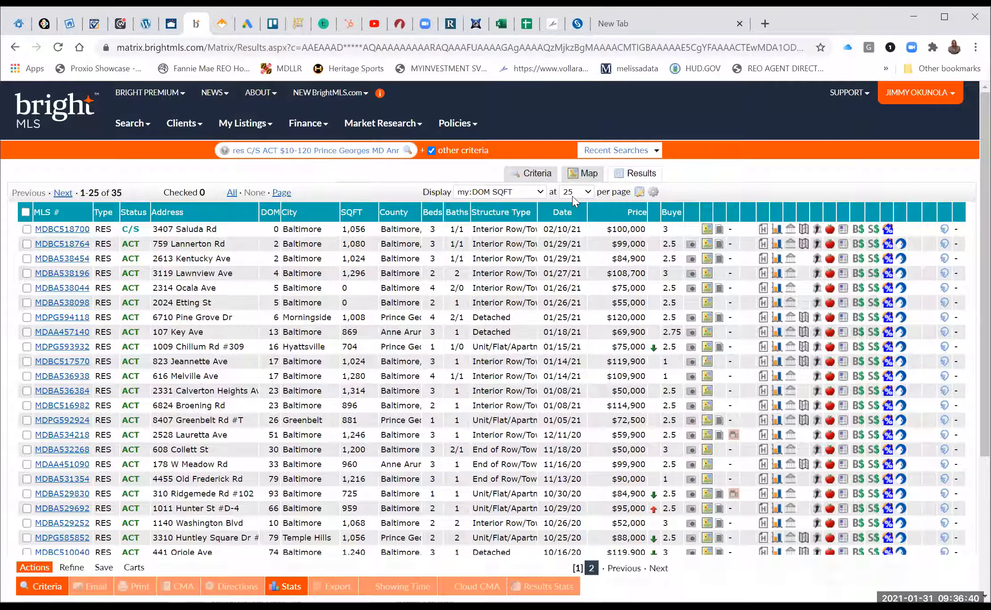
# Show 50 results per page so all 35 listings fit on one page, and scroll through them.
pyautogui.click(572, 196)
pyautogui.scroll(-1, 41, 211)
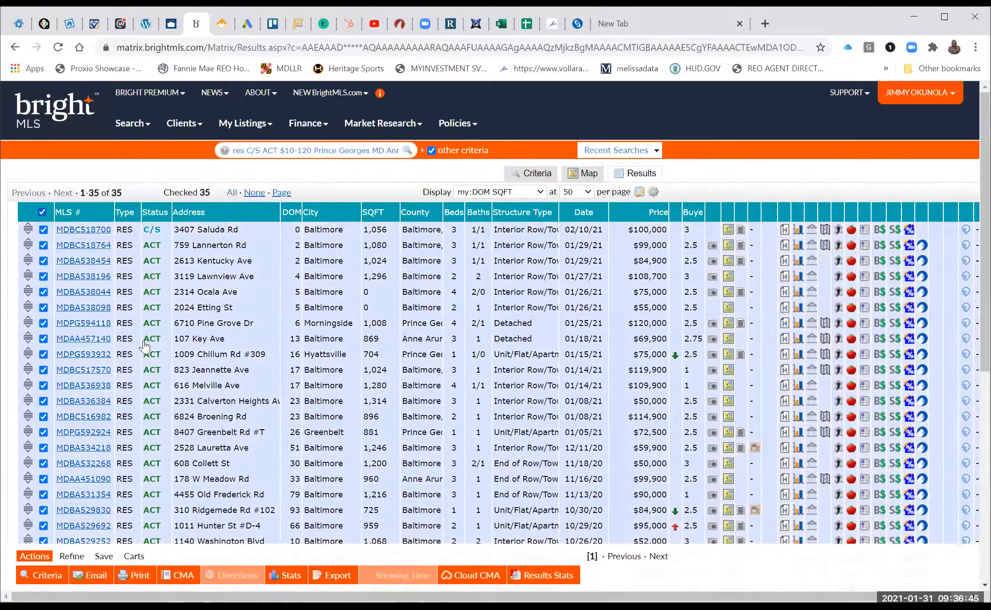
pyautogui.scroll(-2, 159, 539)
pyautogui.scroll(-1, 140, 558)
pyautogui.scroll(-1, 141, 559)
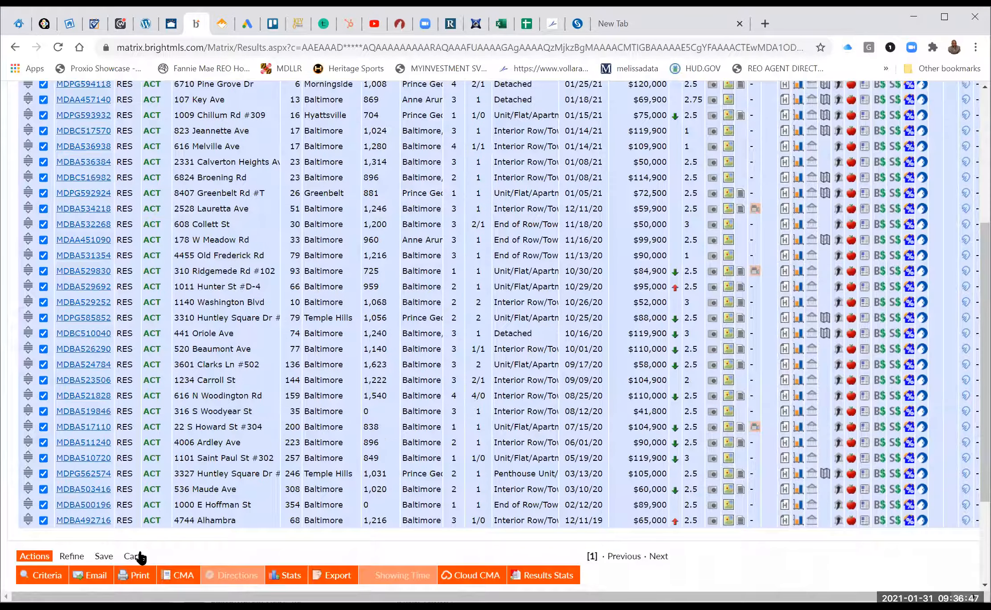
pyautogui.scroll(-1, 141, 558)
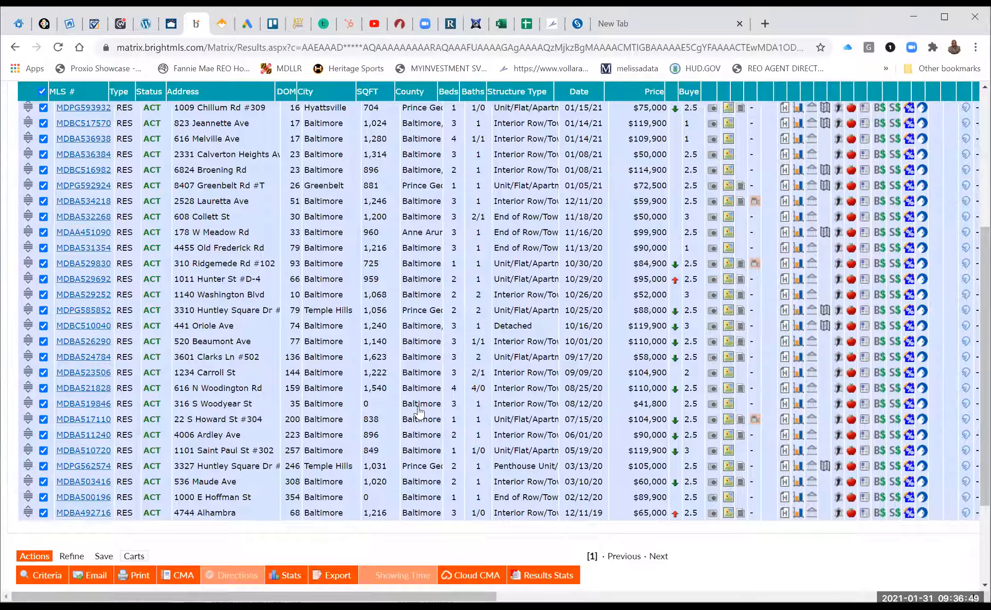
pyautogui.scroll(3, 400, 320)
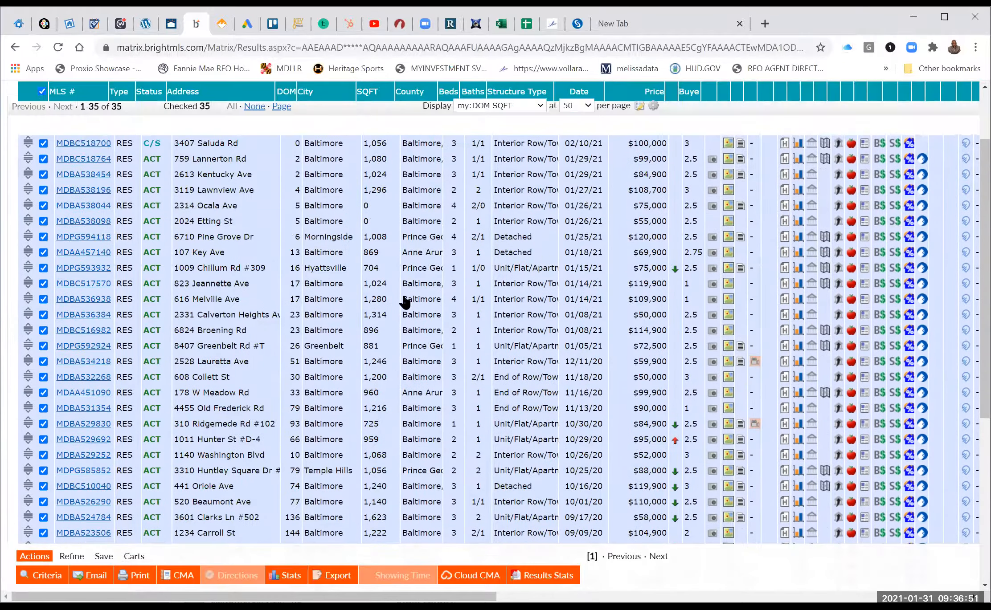
pyautogui.scroll(2, 435, 348)
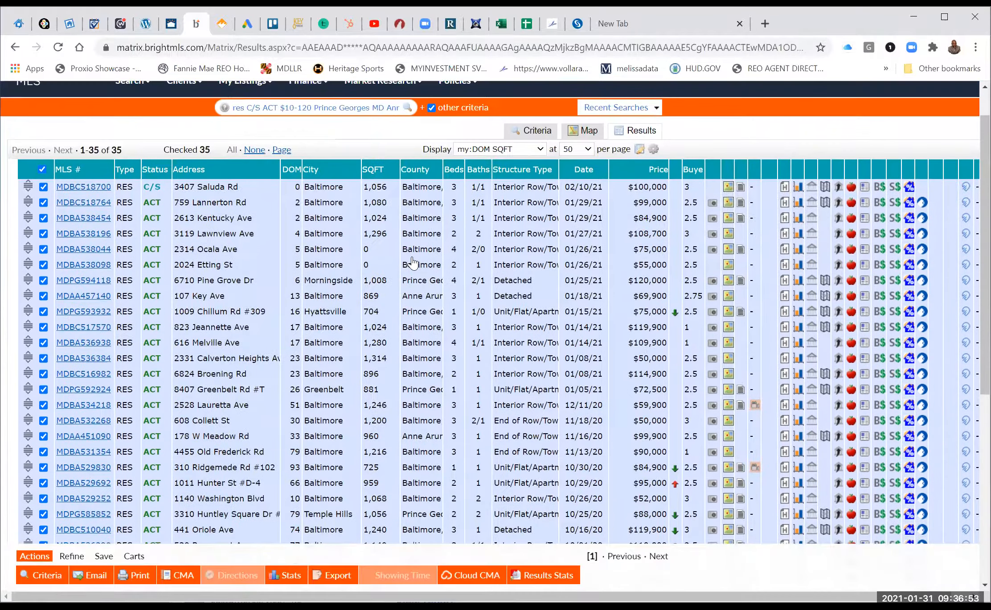
pyautogui.scroll(-1, 415, 289)
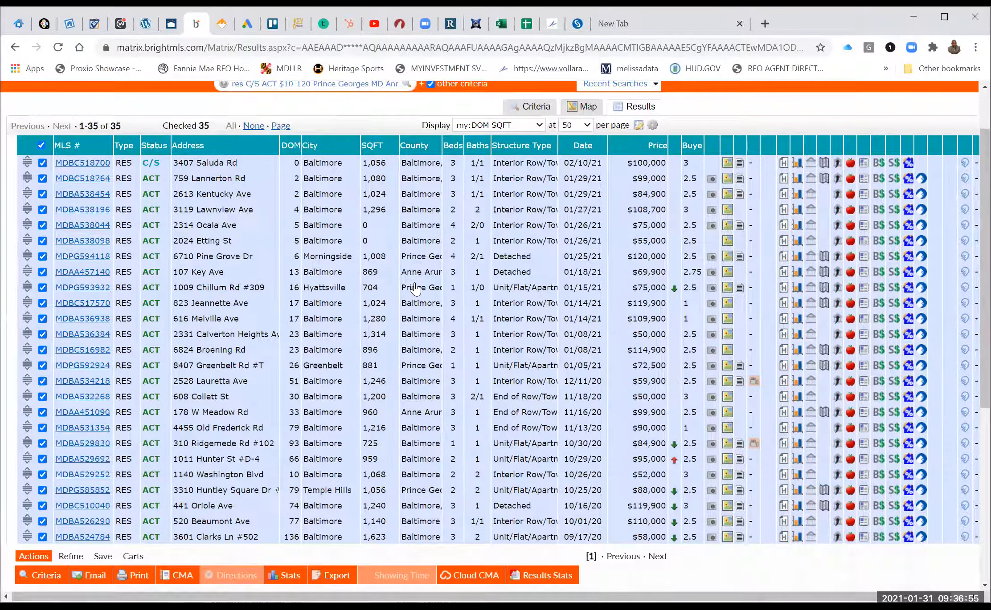
pyautogui.scroll(-1, 415, 289)
pyautogui.scroll(-3, 415, 288)
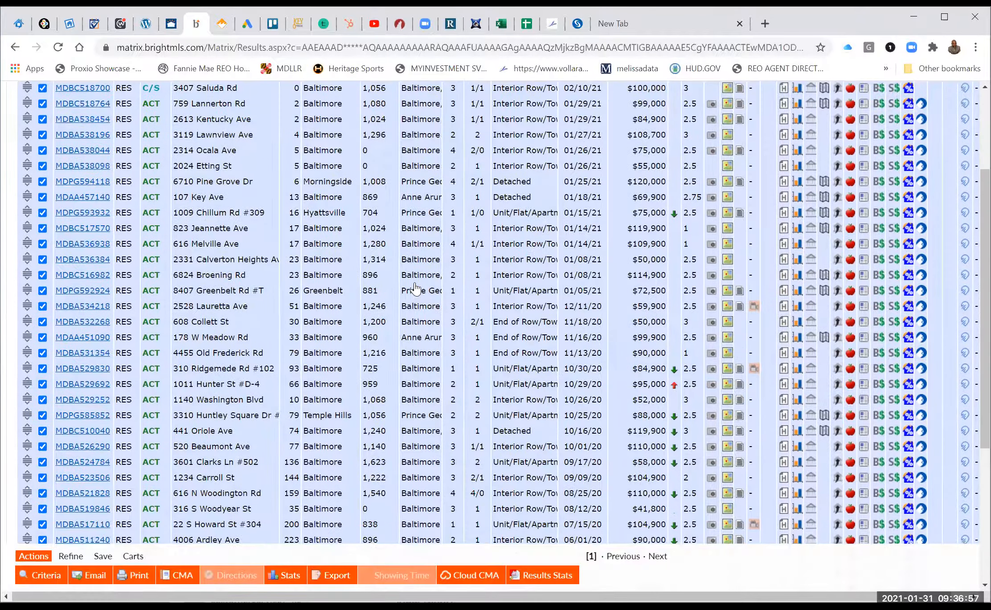
pyautogui.scroll(-5, 416, 289)
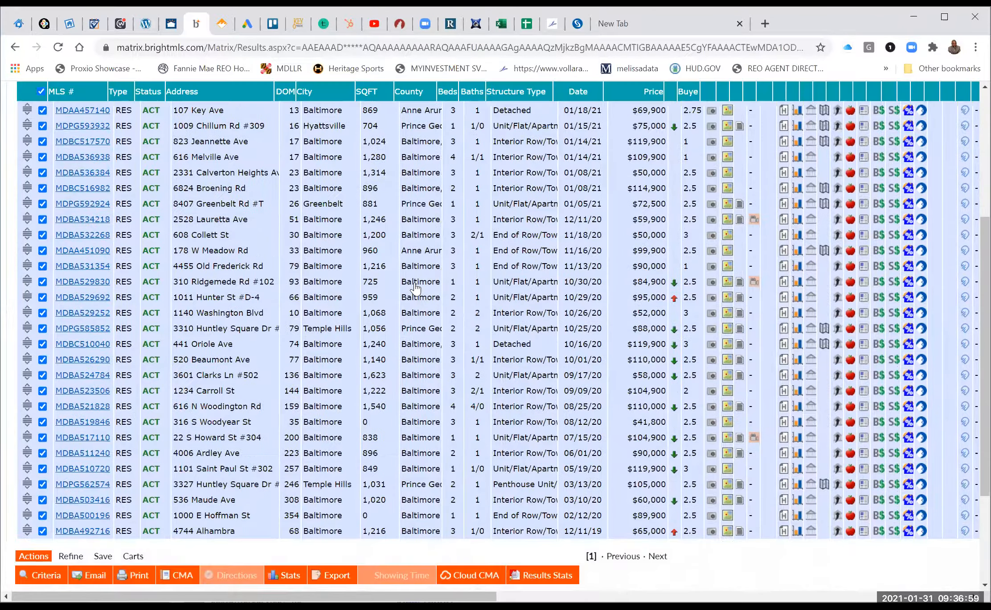
pyautogui.scroll(-8, 415, 288)
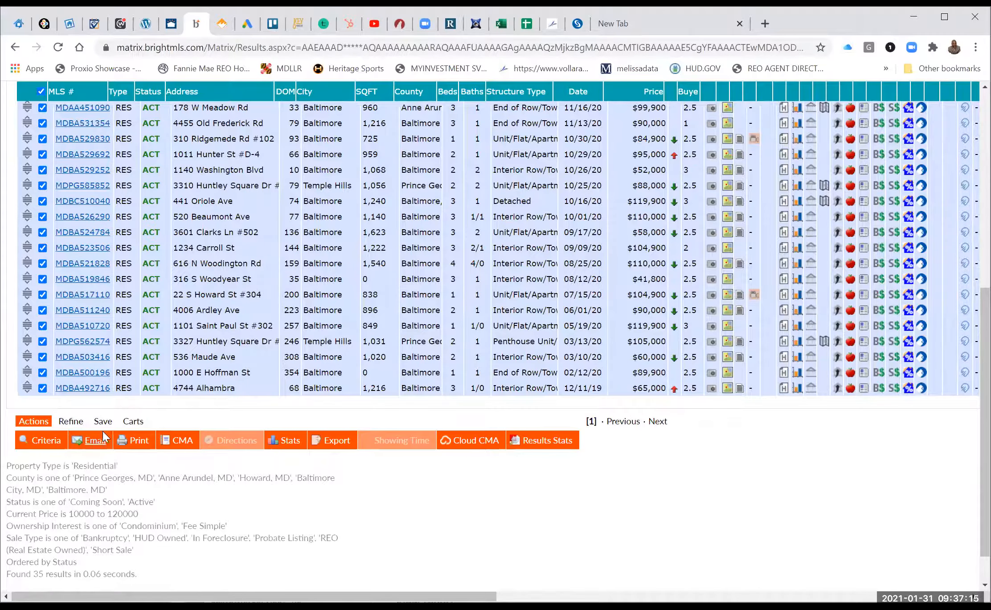
# Add the 35 checked listings to the Bowie Buyer cart, growing it from 18 to 53.
pyautogui.click(129, 424)
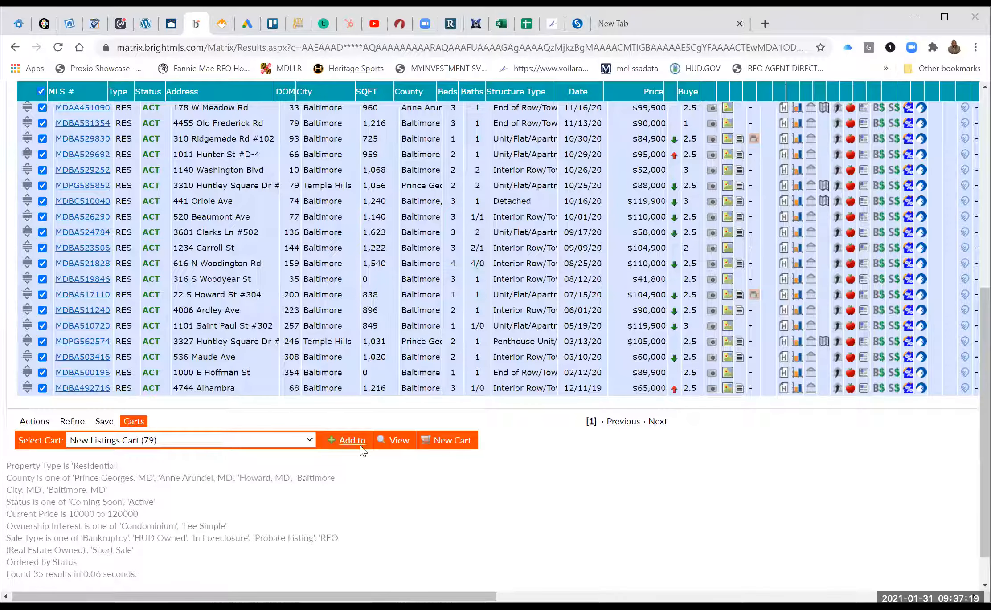
pyautogui.click(310, 438)
pyautogui.scroll(-1, 192, 378)
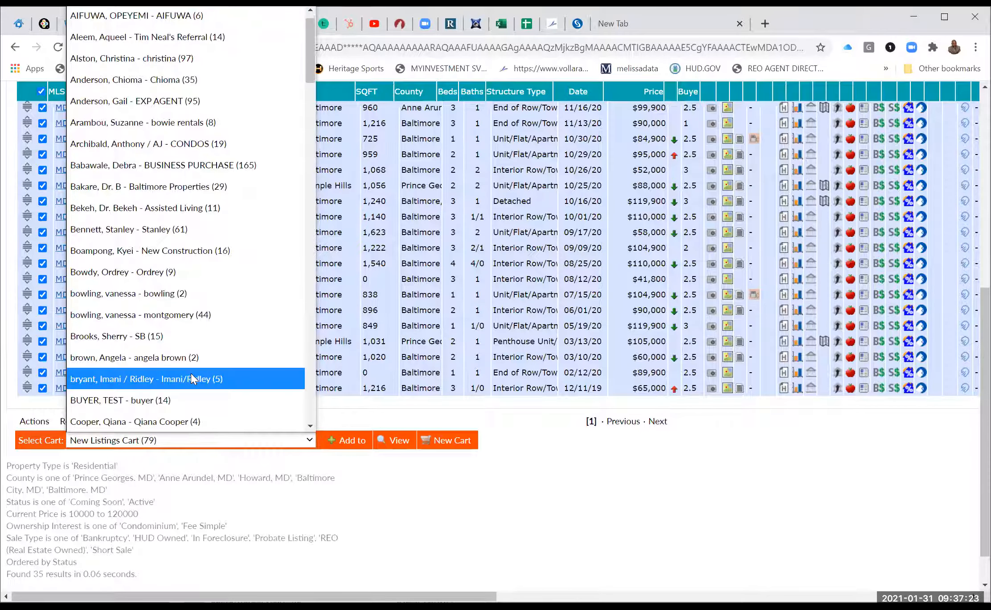
pyautogui.scroll(-3, 191, 374)
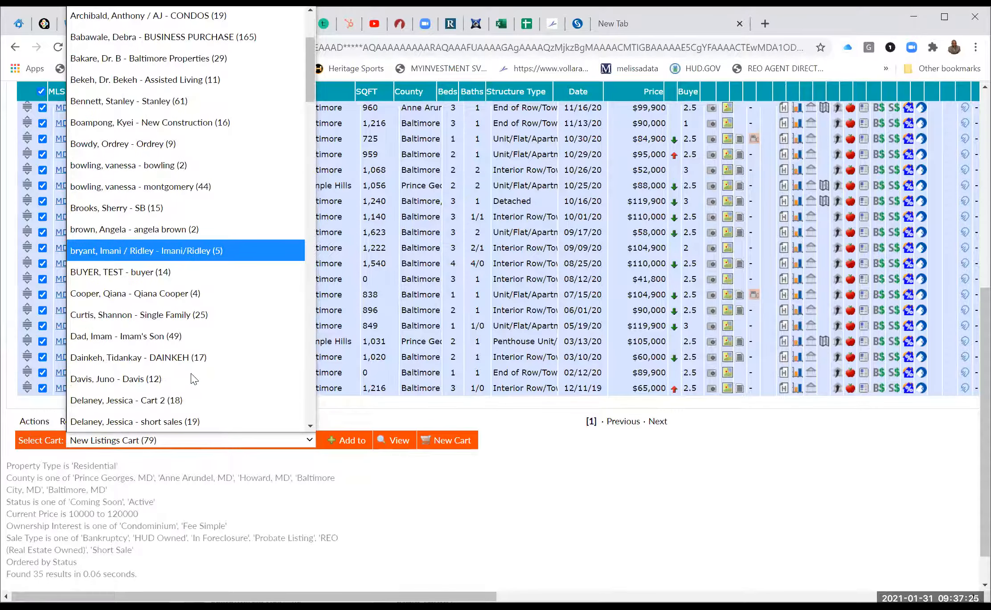
pyautogui.scroll(-10, 193, 379)
pyautogui.scroll(-10, 193, 379)
pyautogui.scroll(-2, 193, 378)
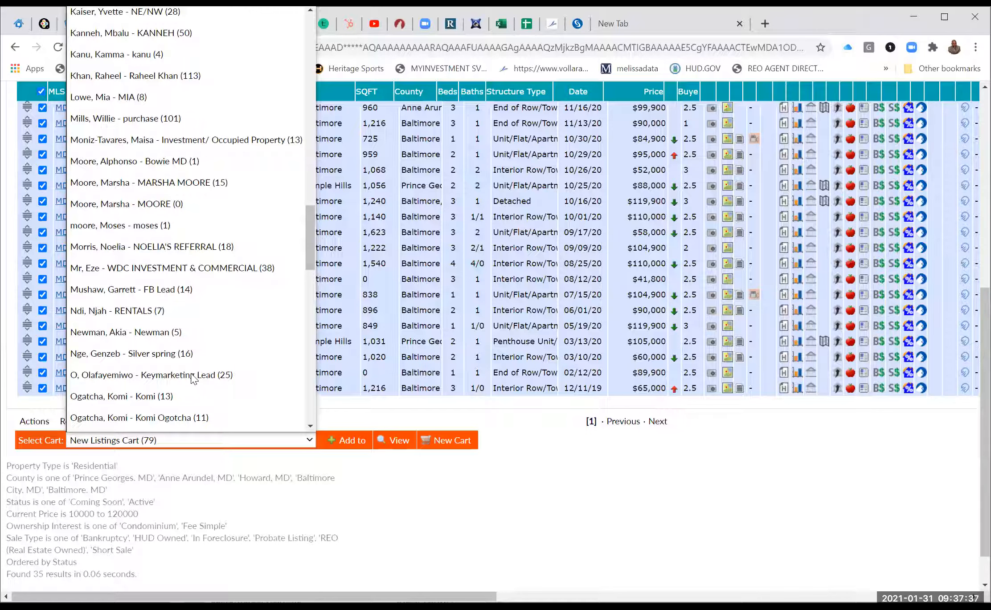
pyautogui.scroll(-2, 192, 379)
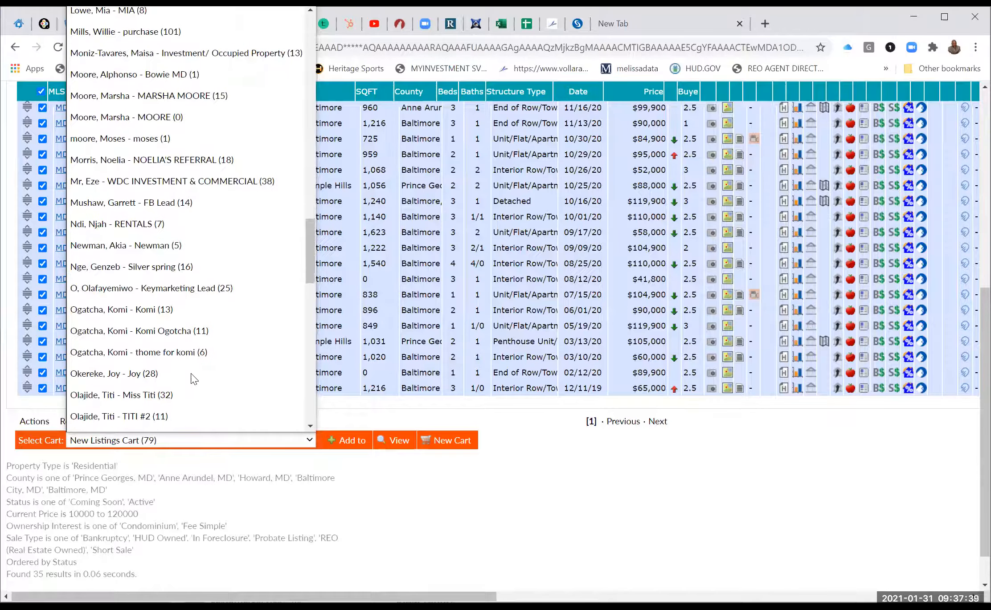
pyautogui.scroll(-7, 193, 379)
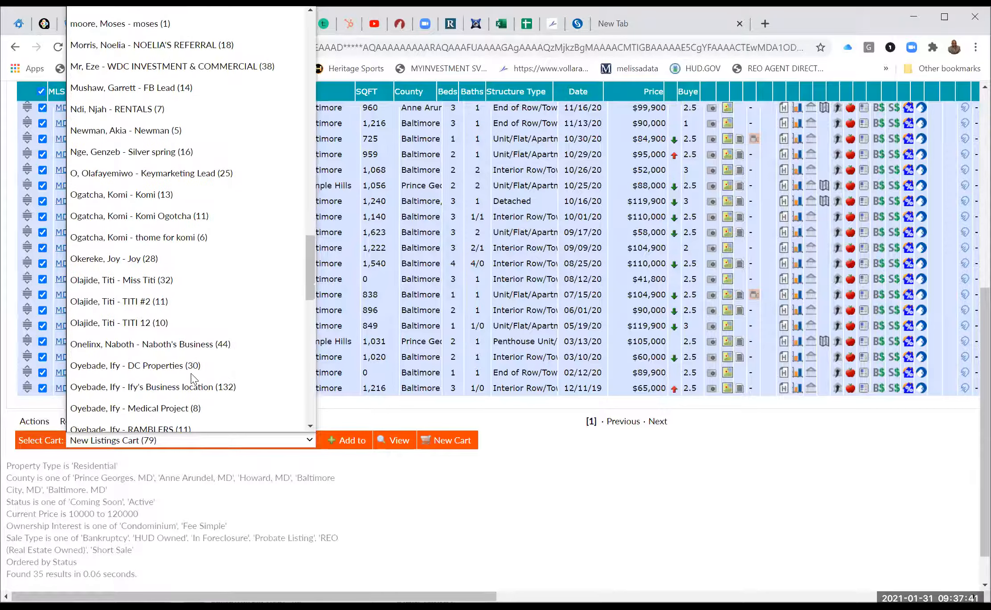
pyautogui.scroll(-6, 193, 379)
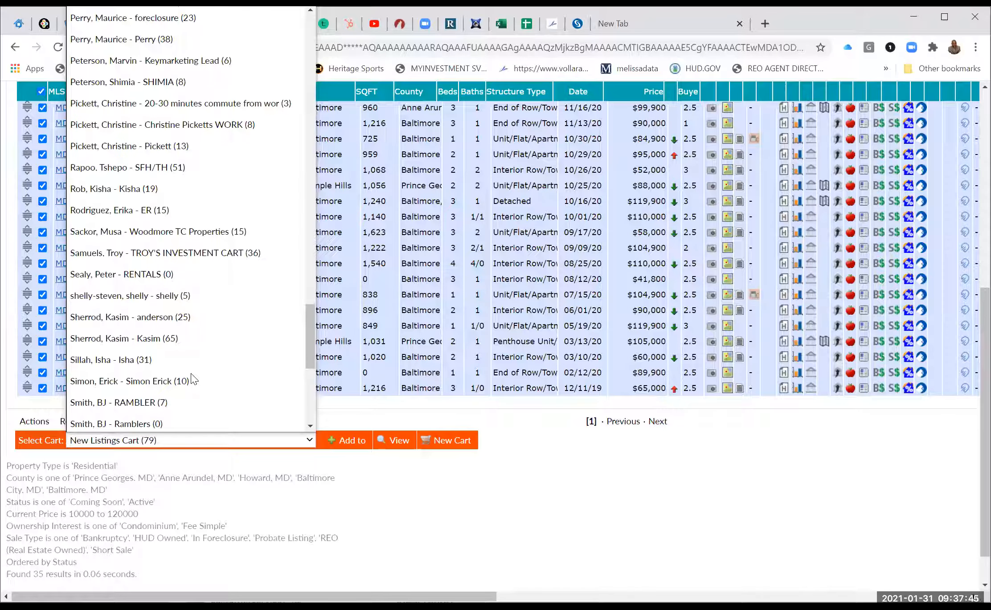
pyautogui.scroll(-4, 192, 379)
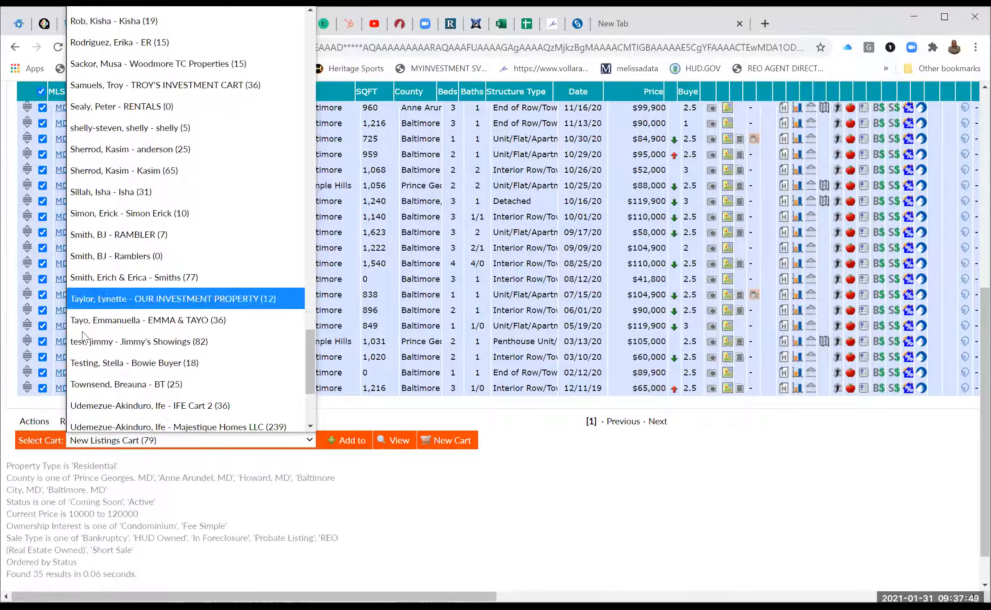
pyautogui.click(384, 436)
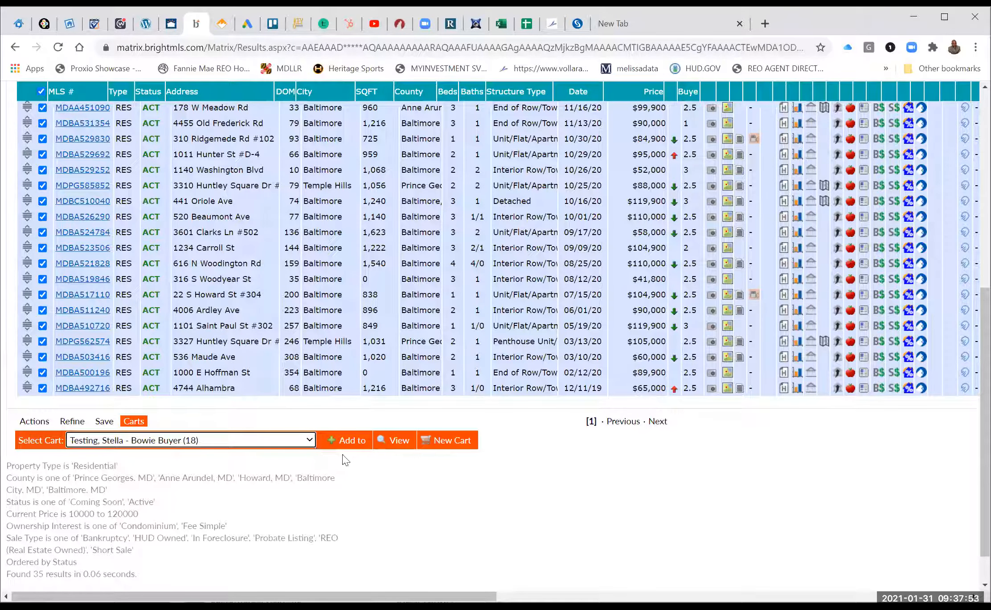
pyautogui.click(356, 441)
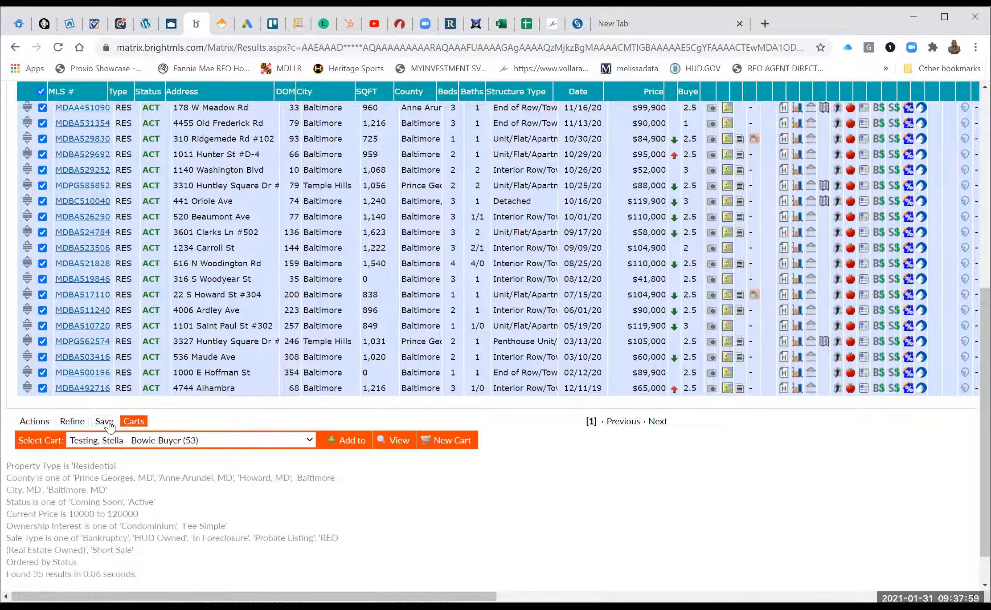
# Start a new auto email for this search addressed to the Bowie buyer's contact.
pyautogui.click(109, 425)
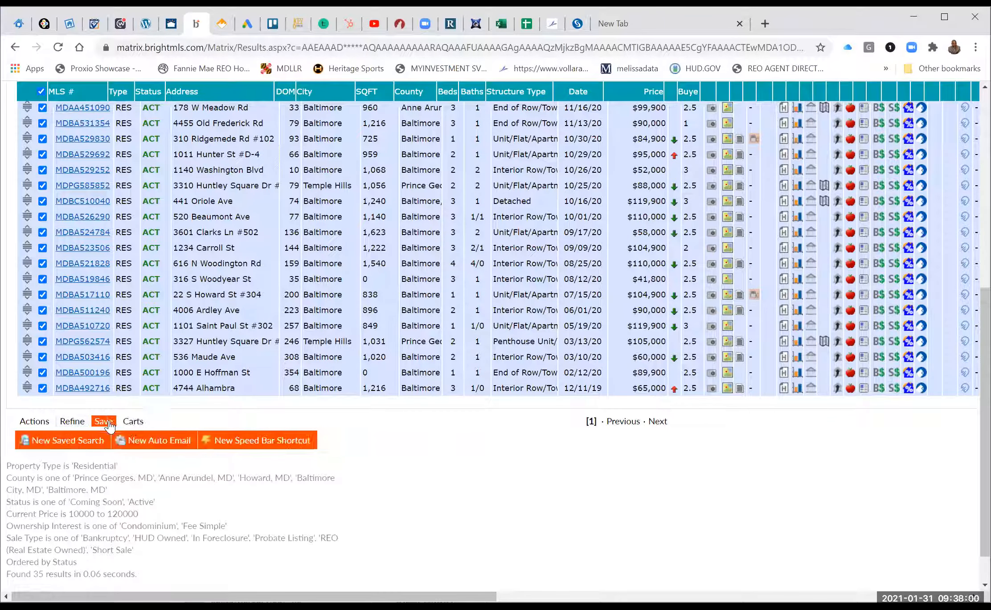
pyautogui.click(153, 443)
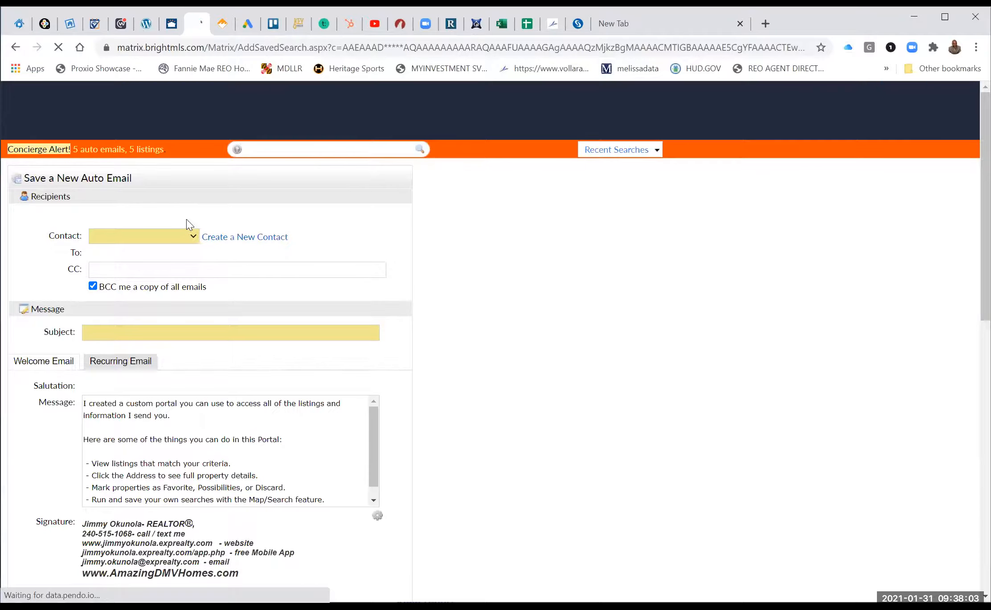
pyautogui.click(189, 236)
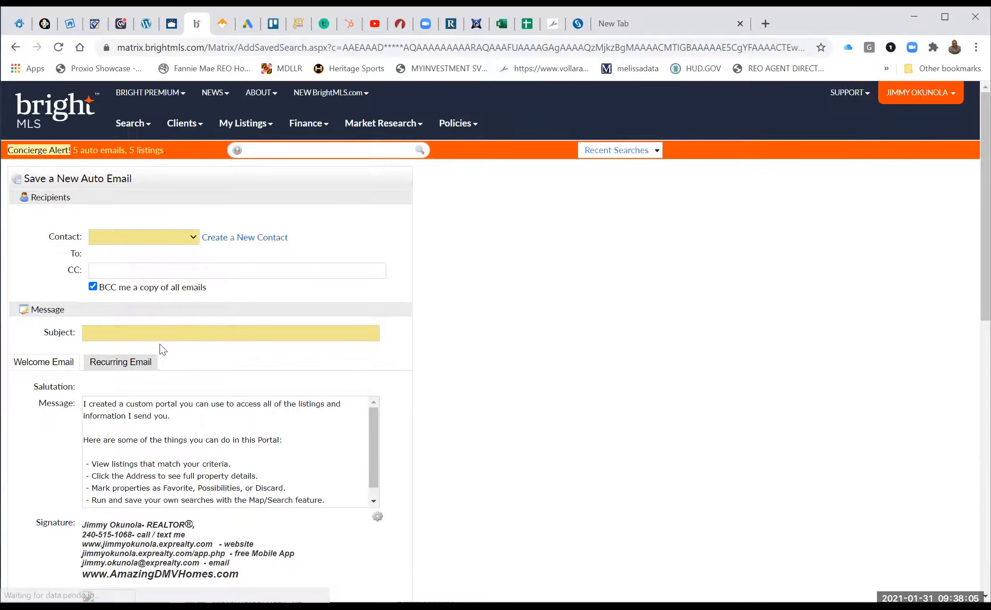
pyautogui.scroll(-3, 160, 343)
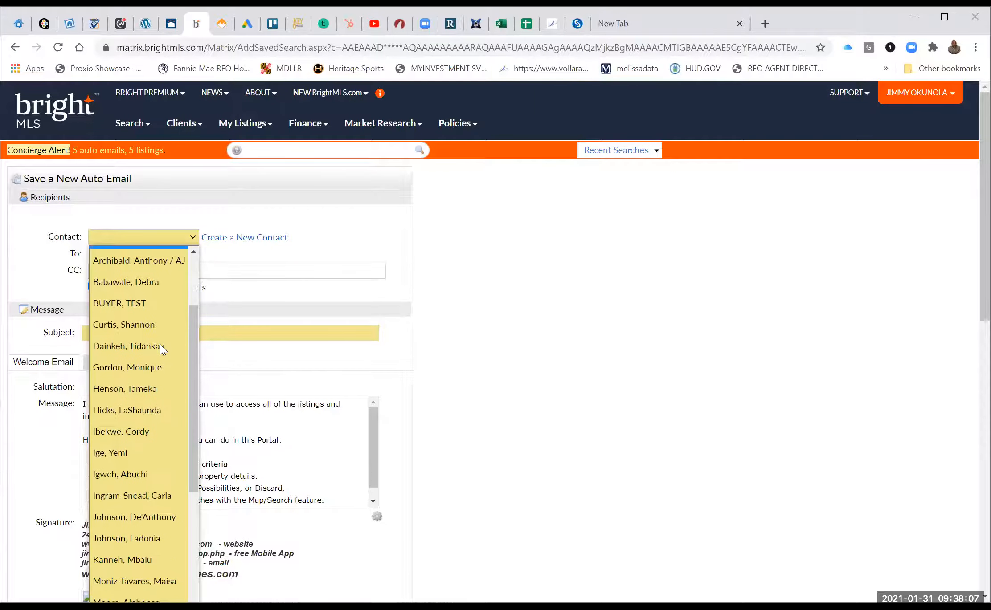
pyautogui.scroll(-6, 159, 344)
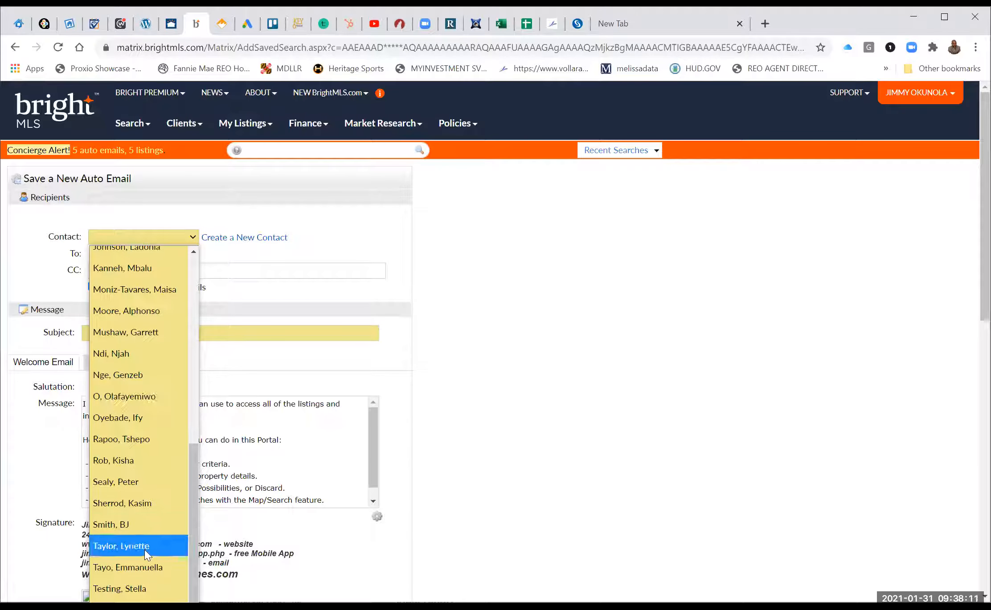
pyautogui.click(130, 589)
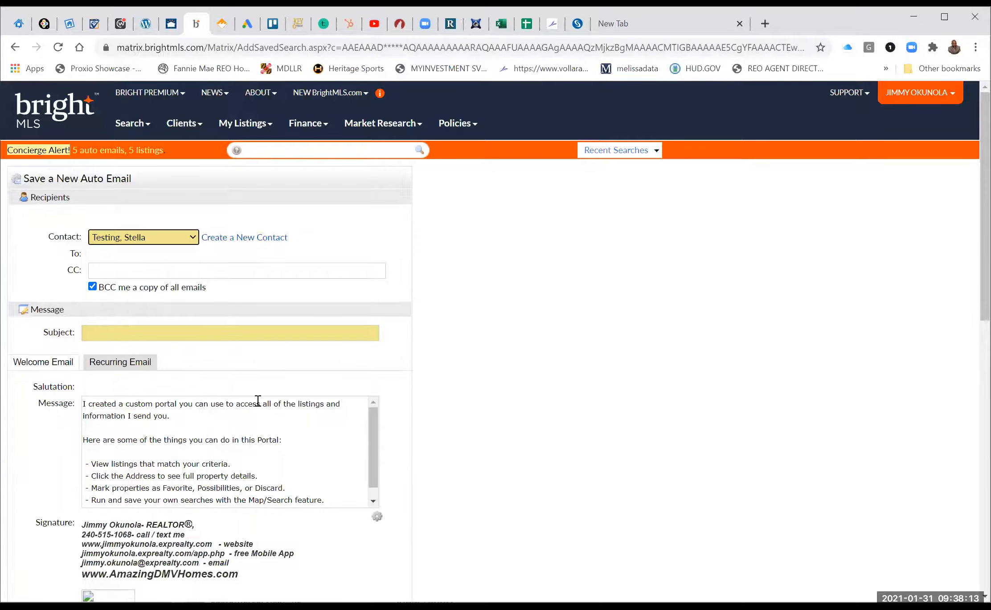
# Give it the subject 'Discounted Properties', enable concierge mode and save.
pyautogui.click(227, 332)
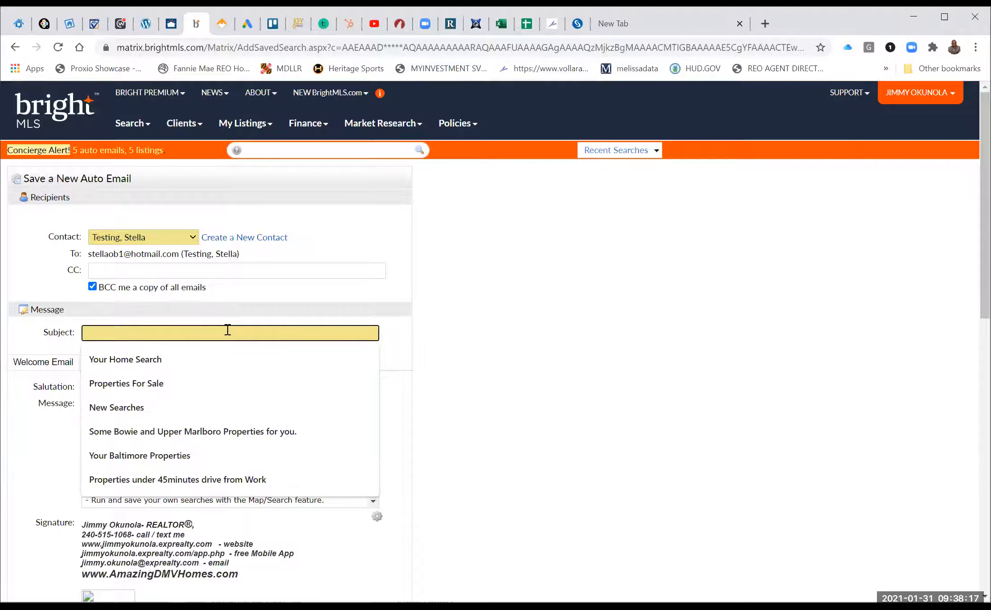
pyautogui.write('Di')
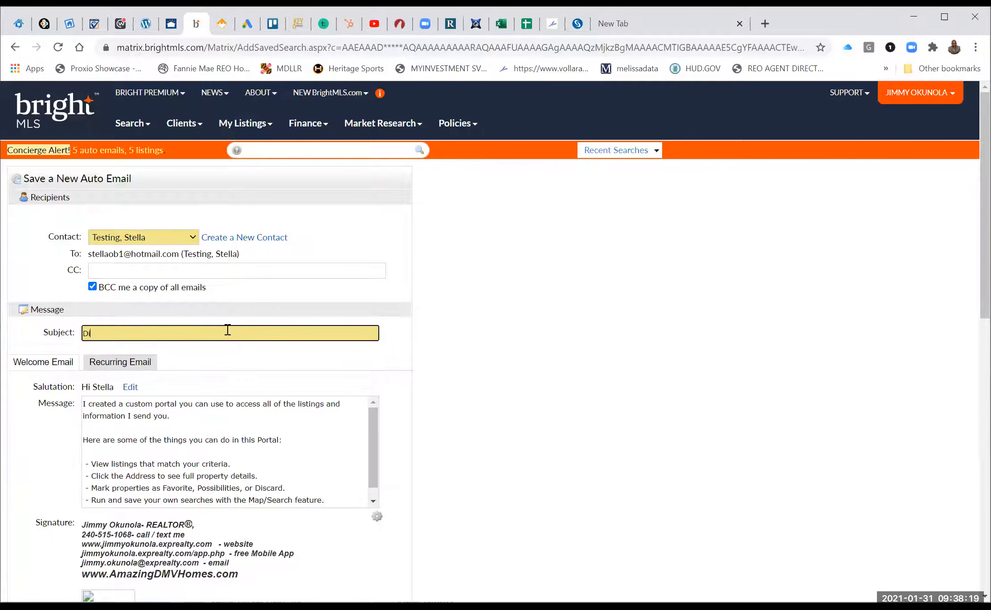
pyautogui.write('scounted Properties')
pyautogui.scroll(-10, 227, 330)
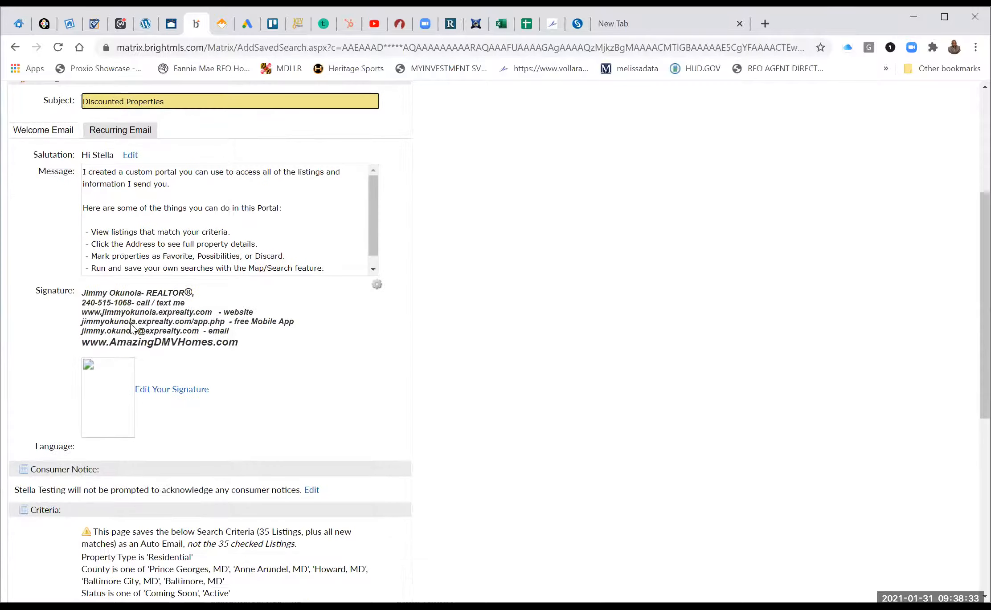
pyautogui.scroll(-3, 92, 289)
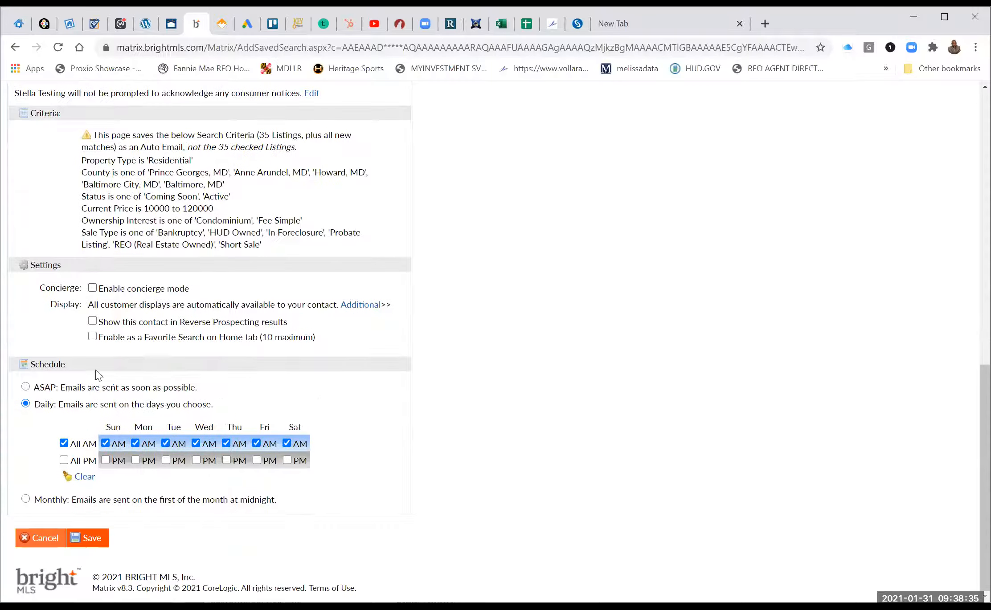
pyautogui.click(127, 538)
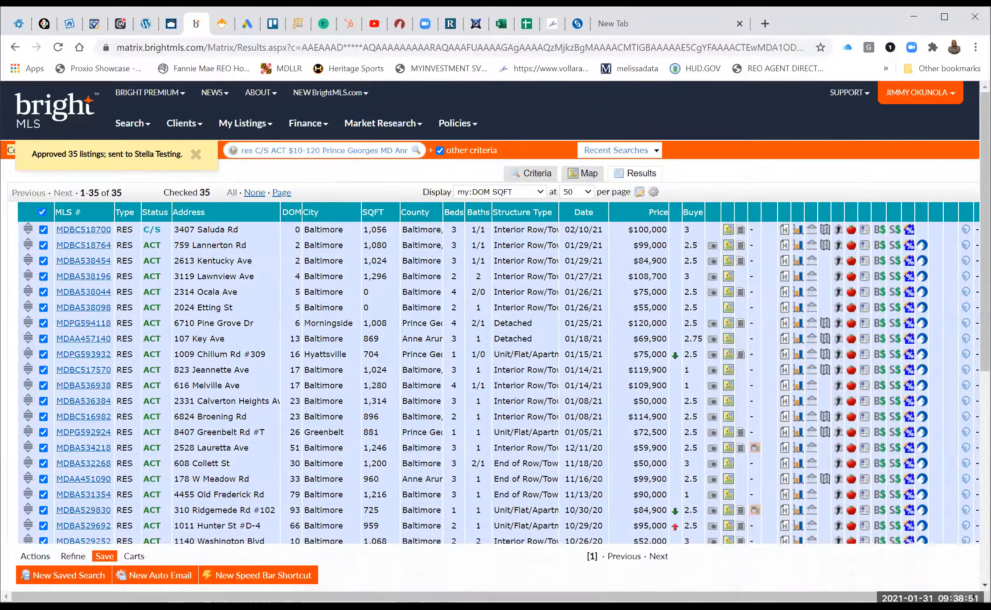
pyautogui.click(399, 24)
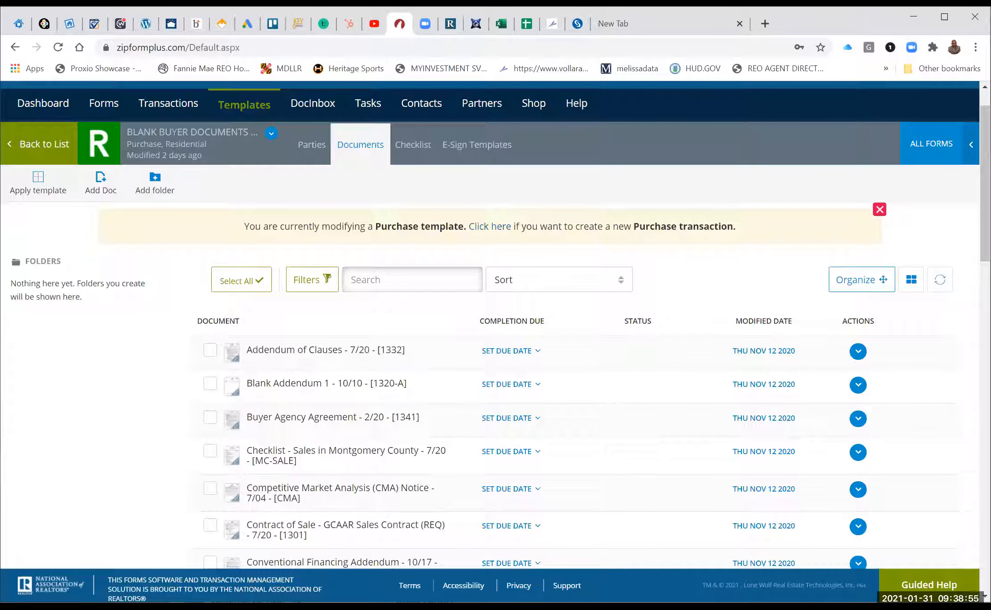
pyautogui.click(196, 24)
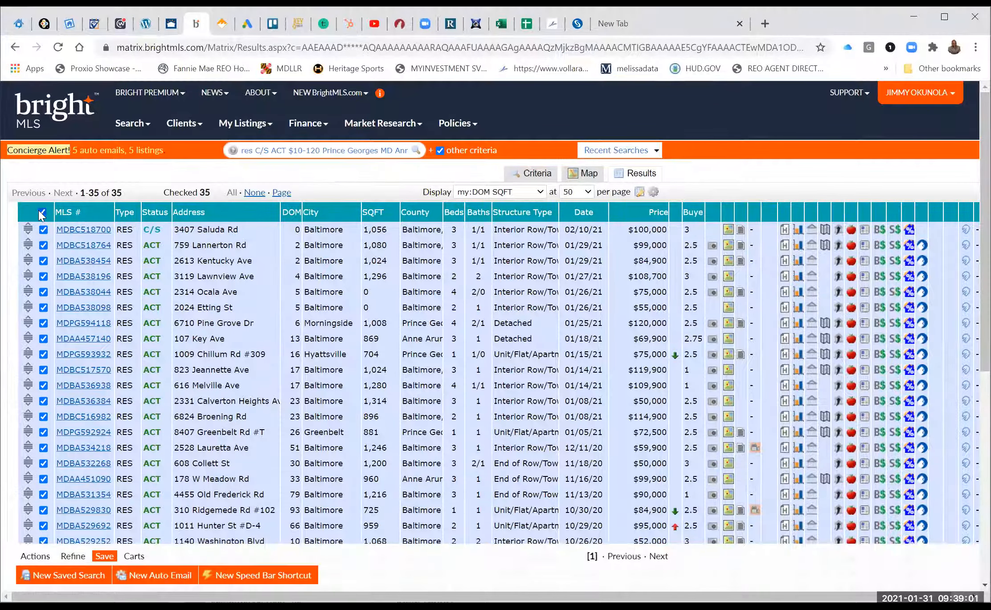
pyautogui.click(42, 212)
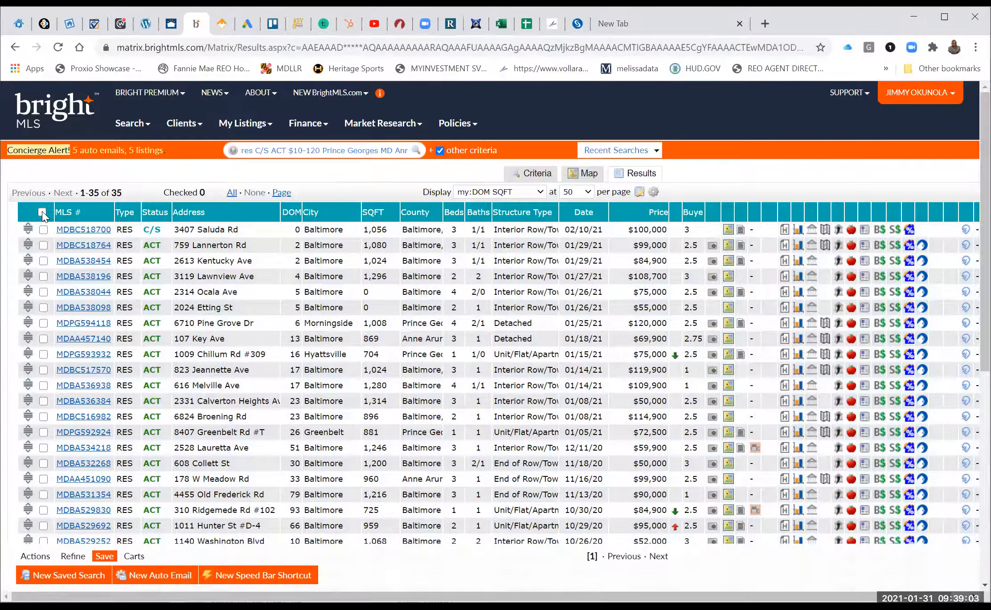
pyautogui.click(42, 212)
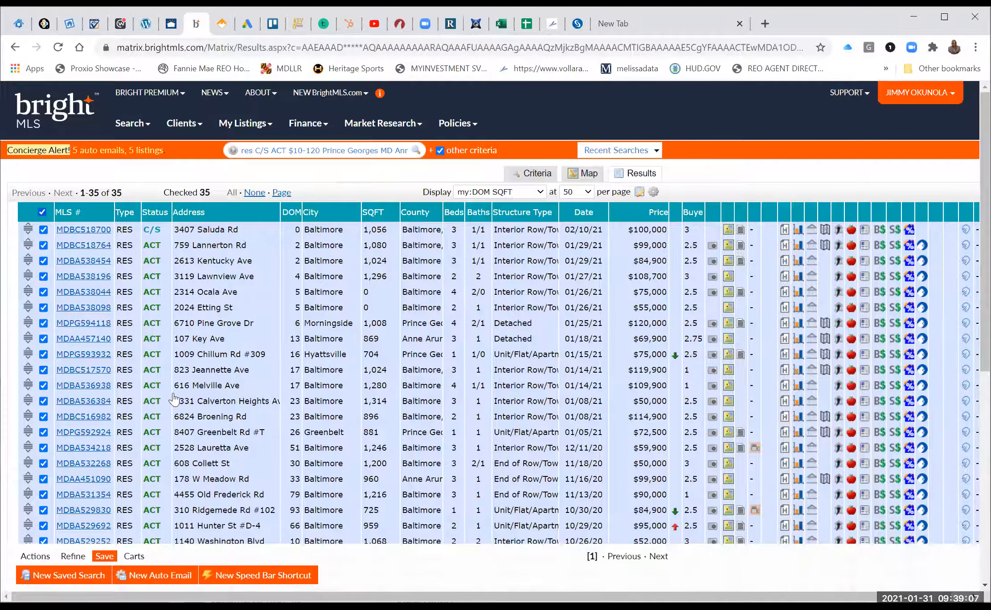
# Approve one contact's pending listing from the Concierge Alert auto emails.
pyautogui.click(119, 152)
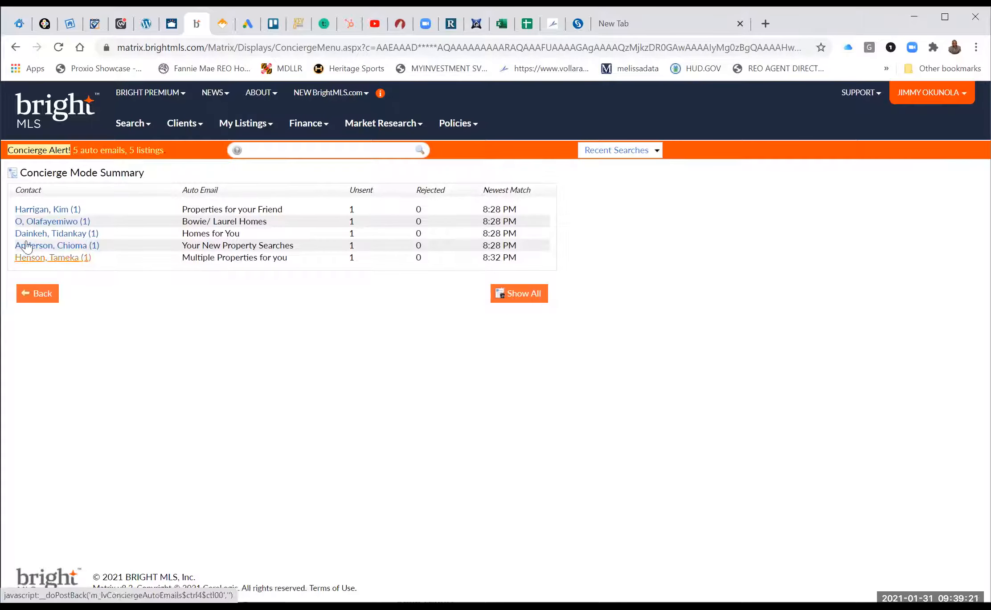
pyautogui.click(63, 266)
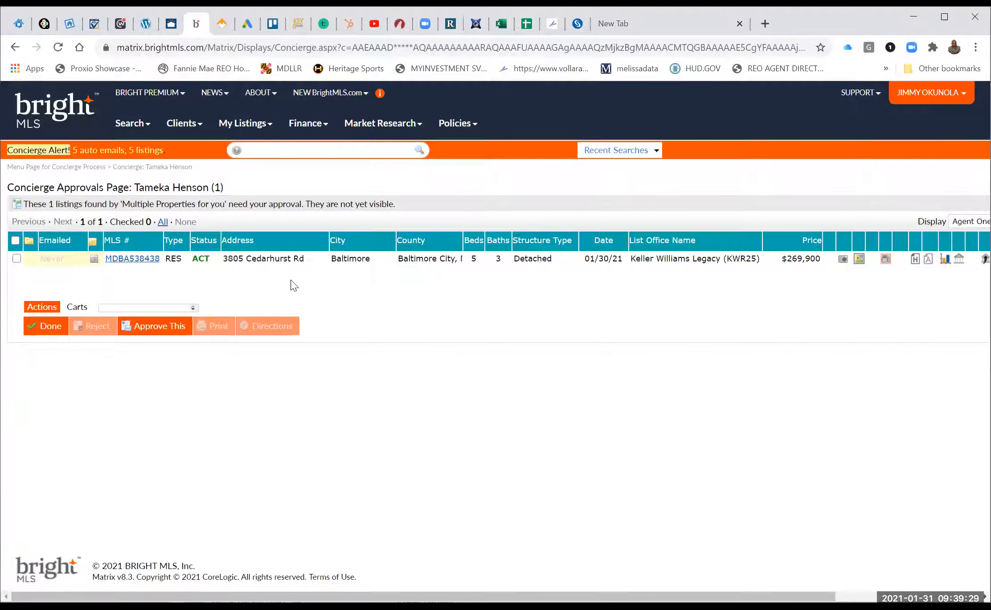
pyautogui.click(153, 328)
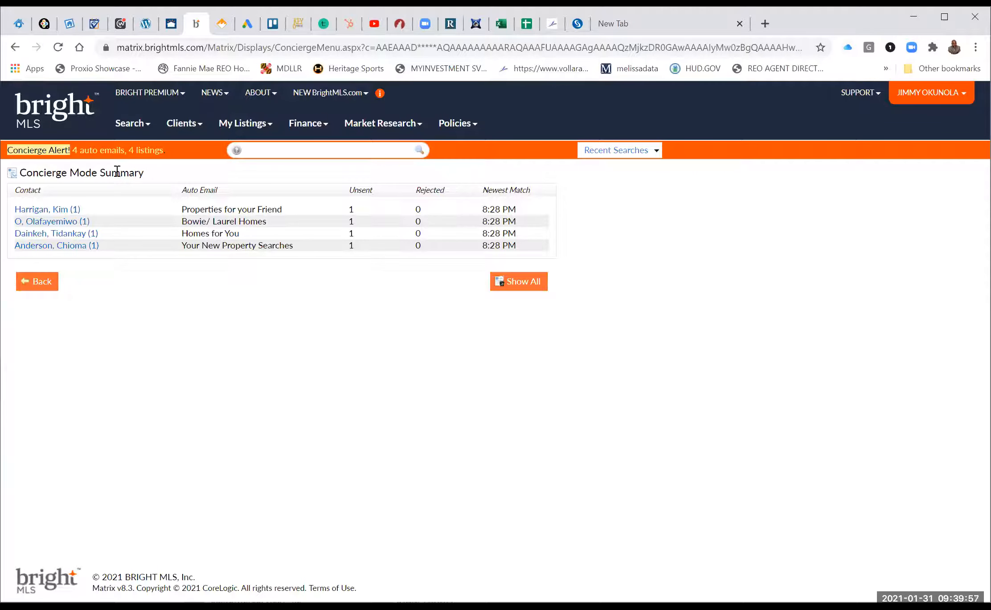
pyautogui.click(67, 250)
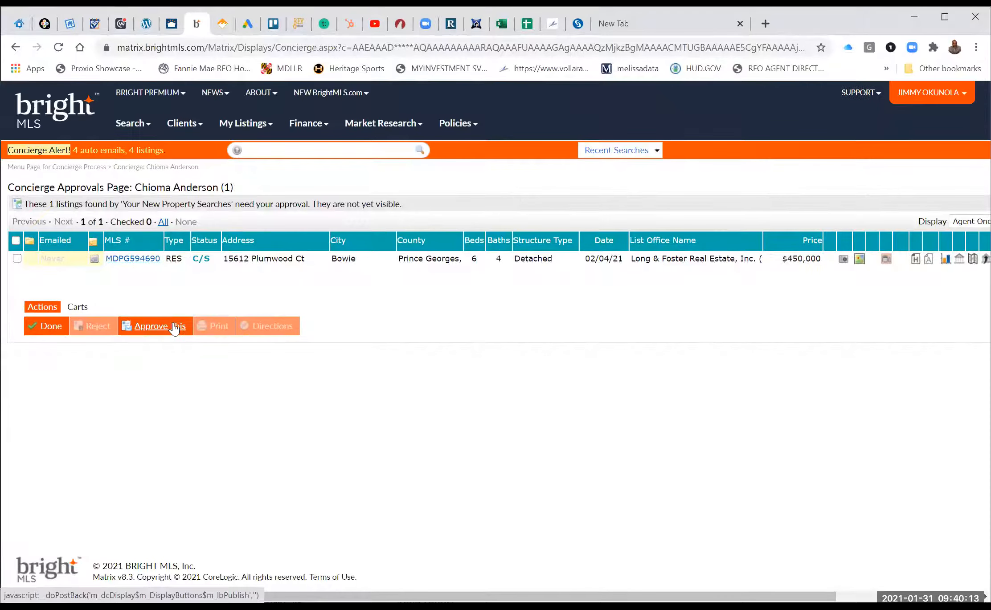
pyautogui.click(154, 328)
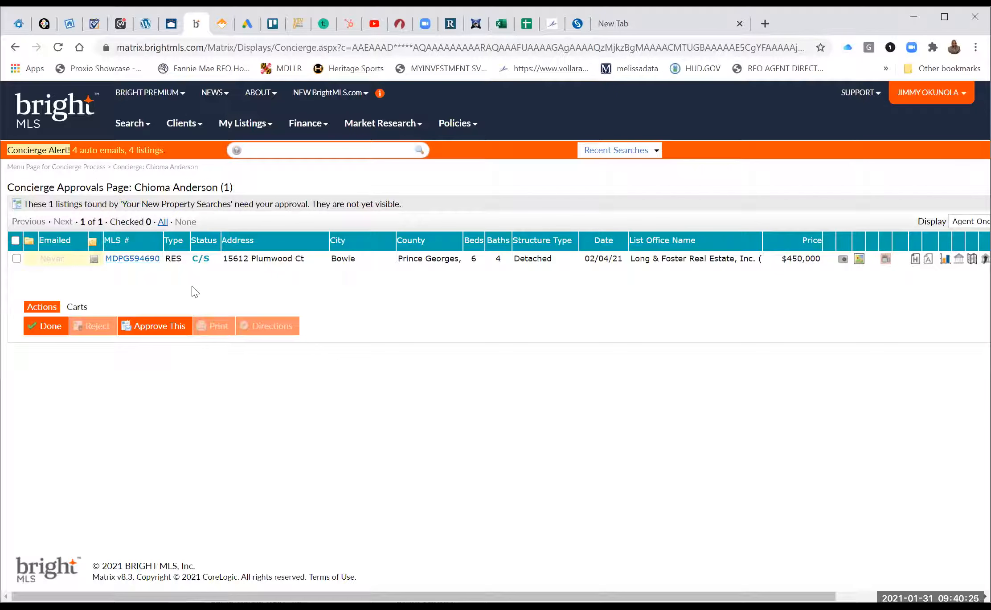
pyautogui.click(17, 259)
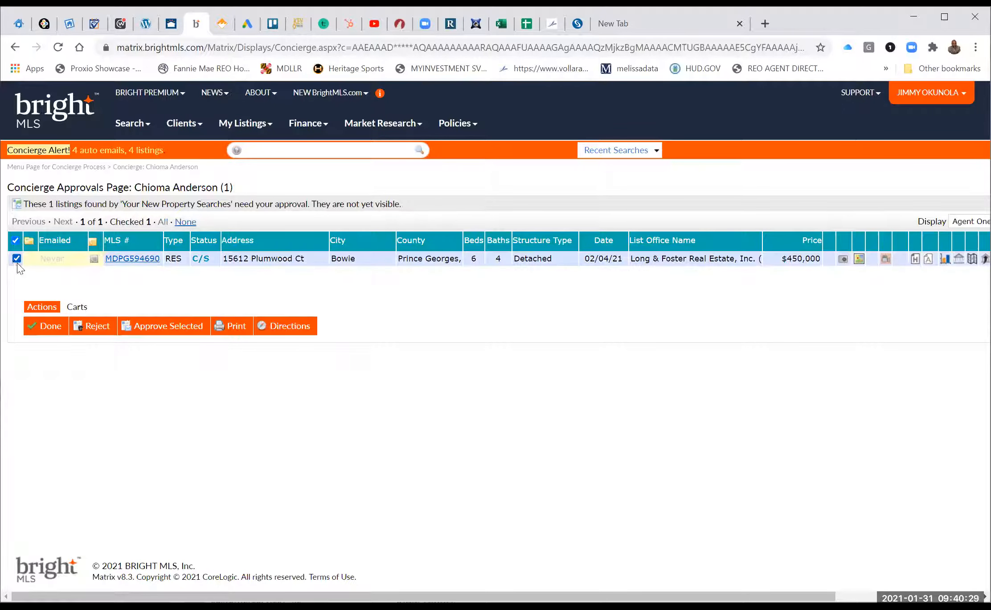
pyautogui.click(98, 326)
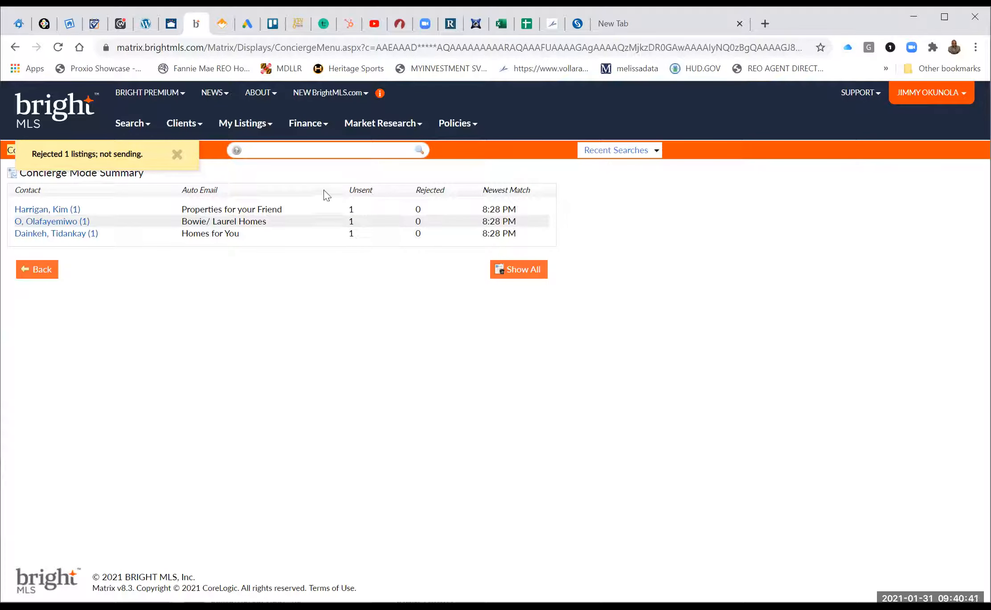
# Switch back to zipForm Plus and look through the Buyer Agency Agreement form.
pyautogui.click(399, 24)
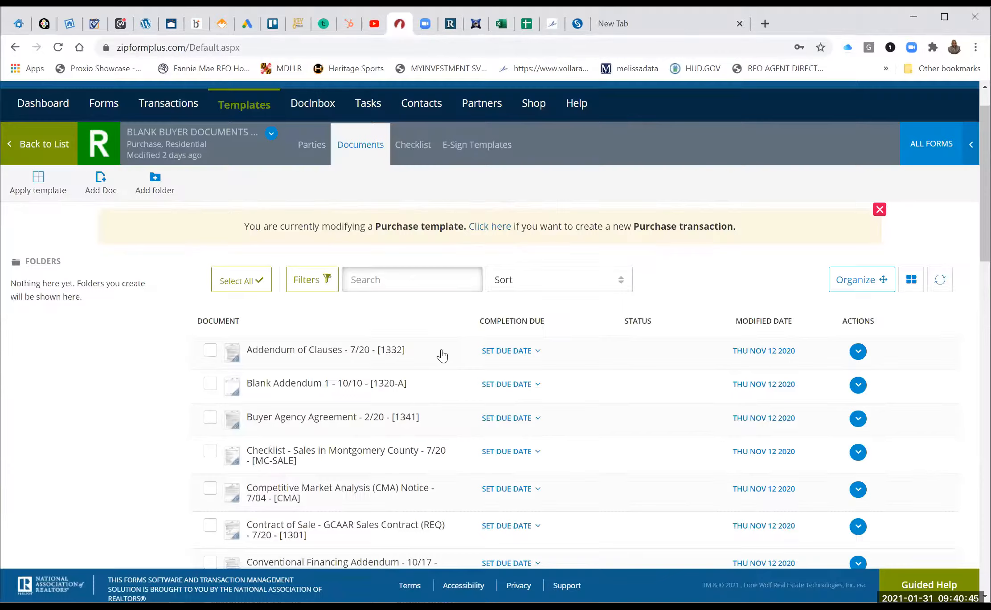
pyautogui.scroll(-2, 335, 343)
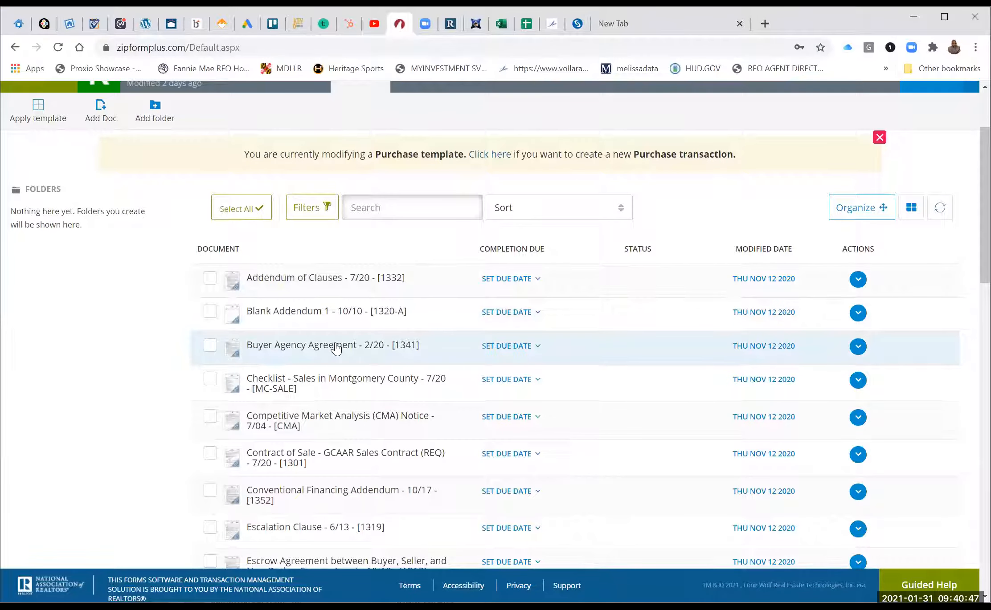
pyautogui.click(336, 346)
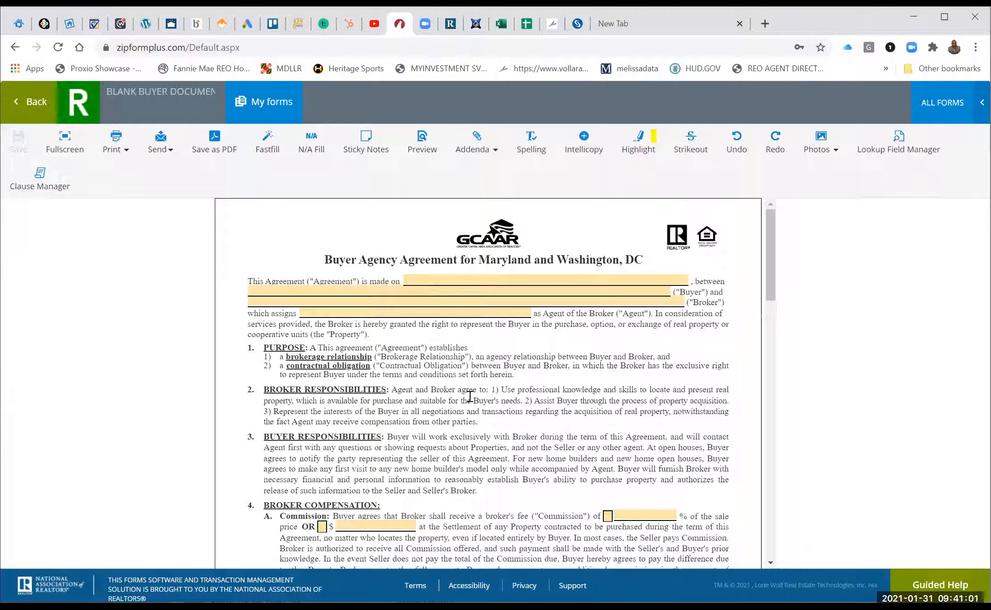
pyautogui.scroll(-3, 470, 396)
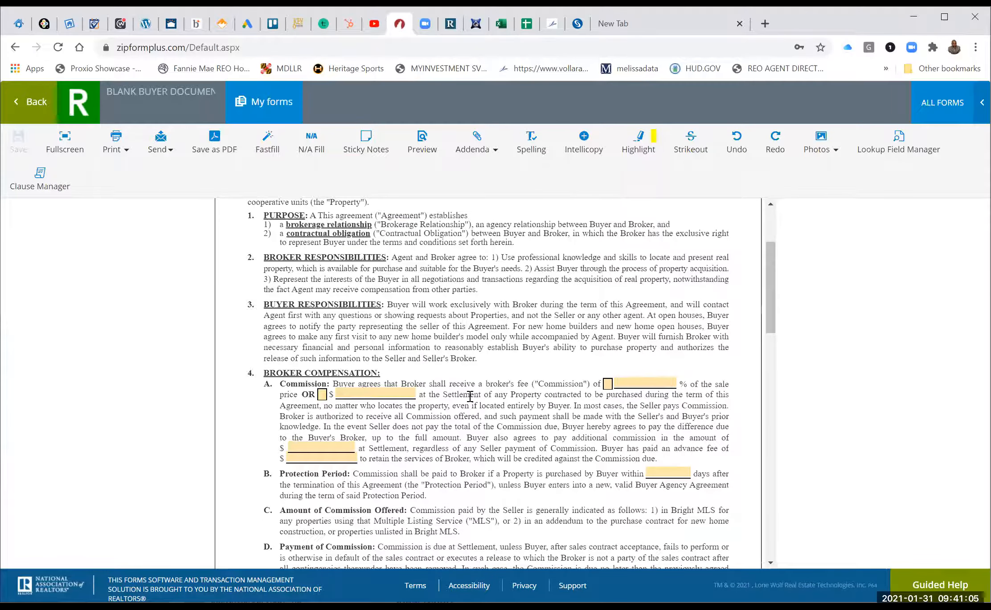
pyautogui.scroll(3, 470, 396)
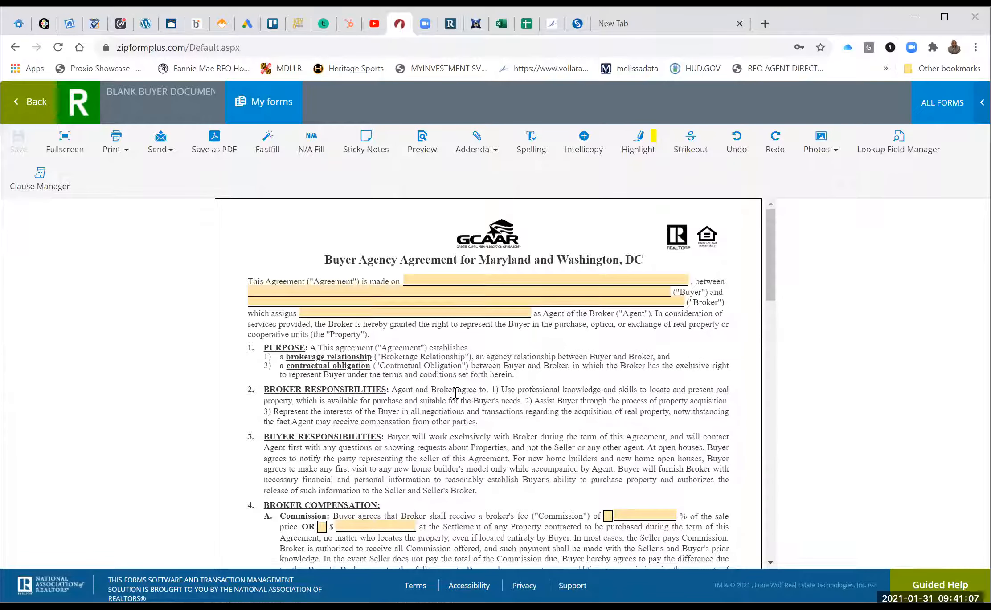
# Go back to the BLANK BUYER DOCUMENTS template and browse its document list.
pyautogui.click(30, 104)
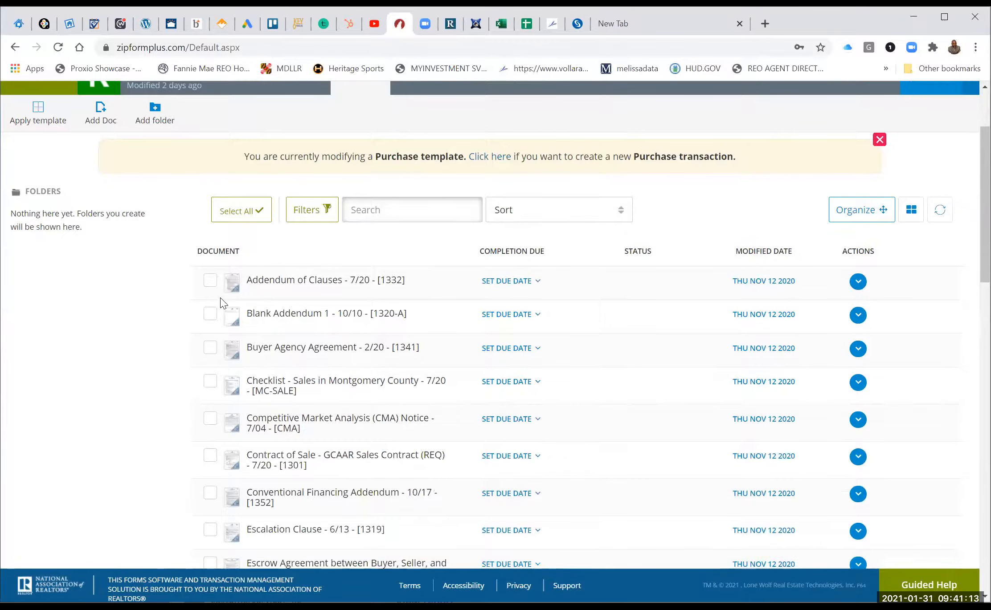
pyautogui.scroll(-5, 219, 297)
pyautogui.scroll(-1, 222, 303)
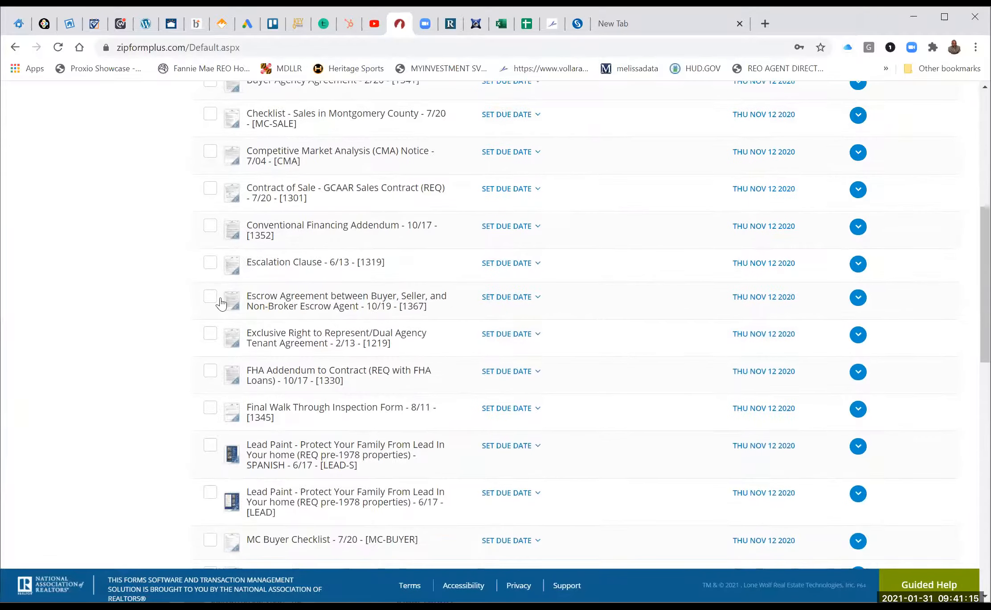
pyautogui.scroll(-12, 220, 303)
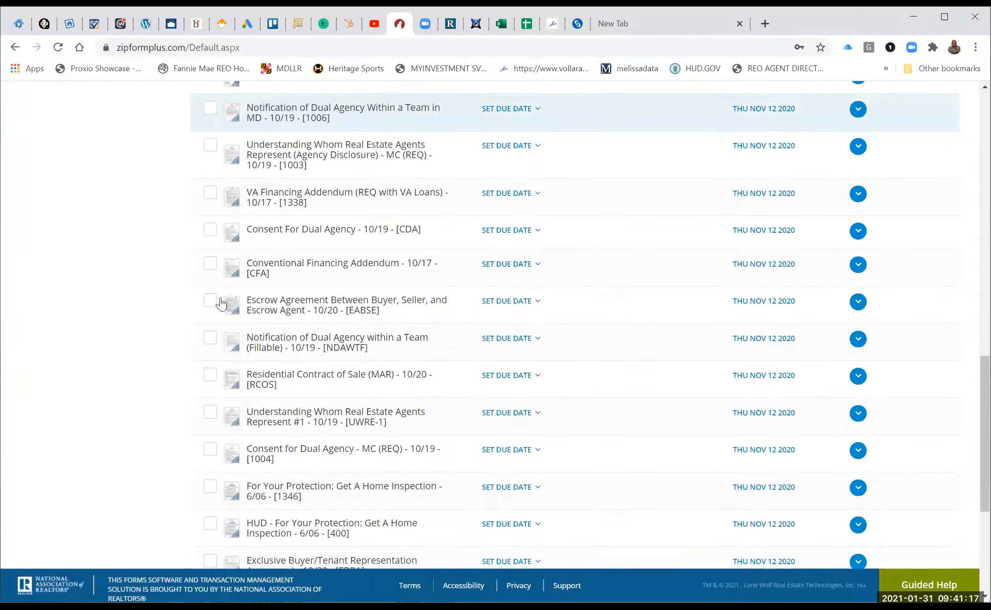
pyautogui.scroll(-1, 223, 303)
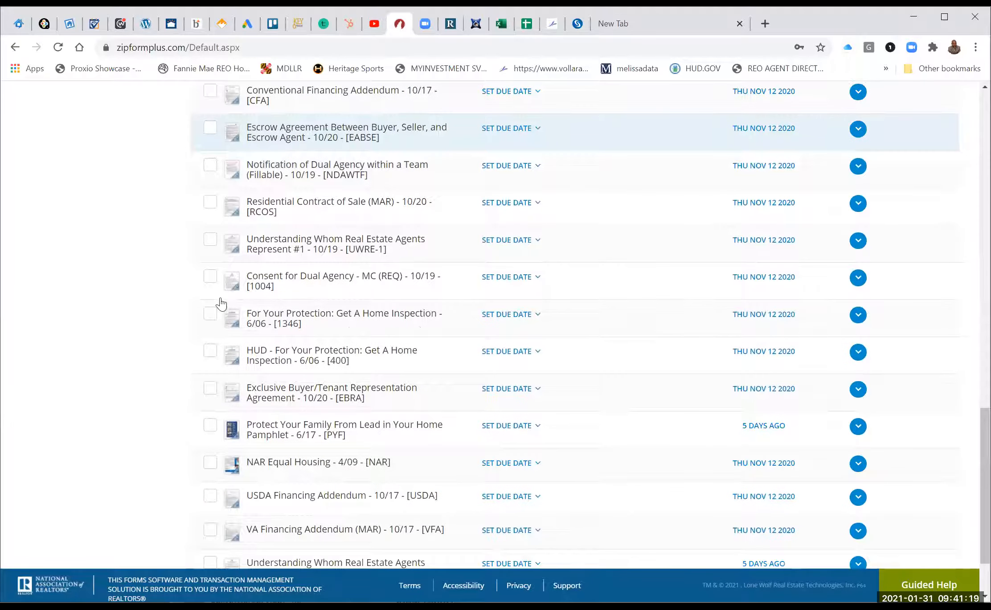
pyautogui.scroll(-2, 221, 304)
pyautogui.scroll(15, 476, 237)
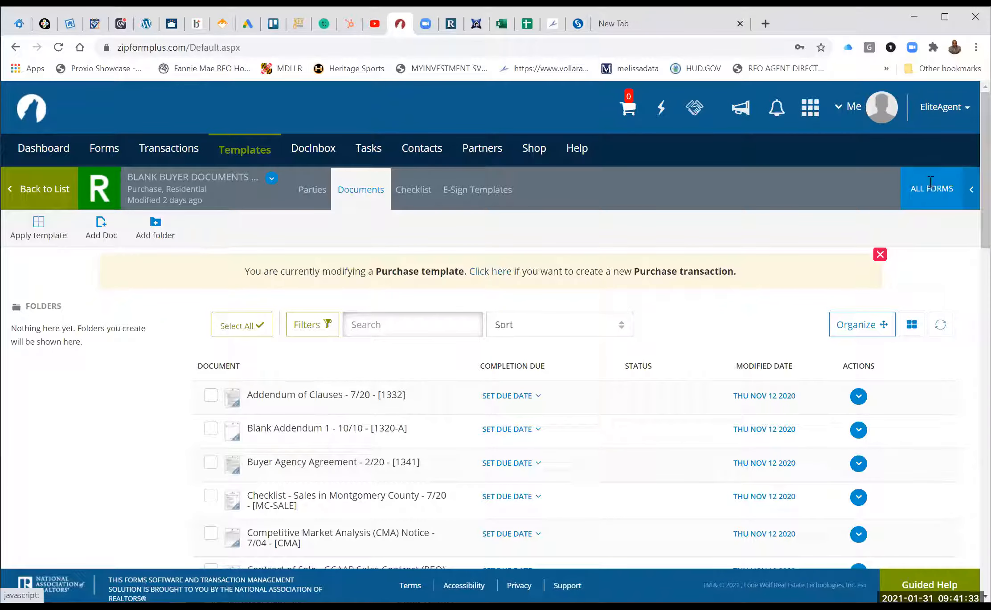
# Search the form libraries for 'cover' and add the Maryland REALTORS® Cover Sheet to the template.
pyautogui.click(930, 182)
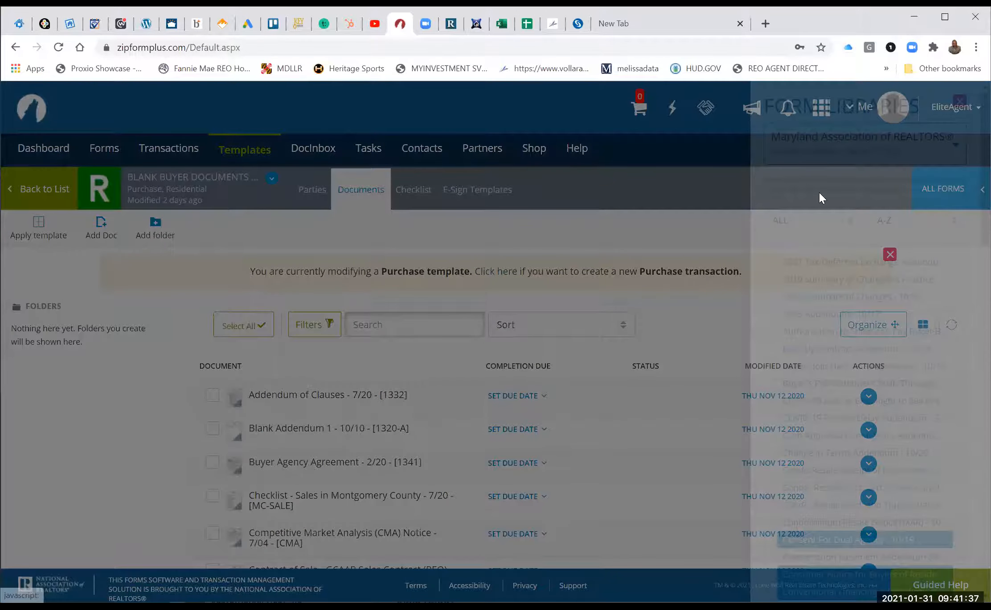
pyautogui.click(819, 183)
pyautogui.write('c')
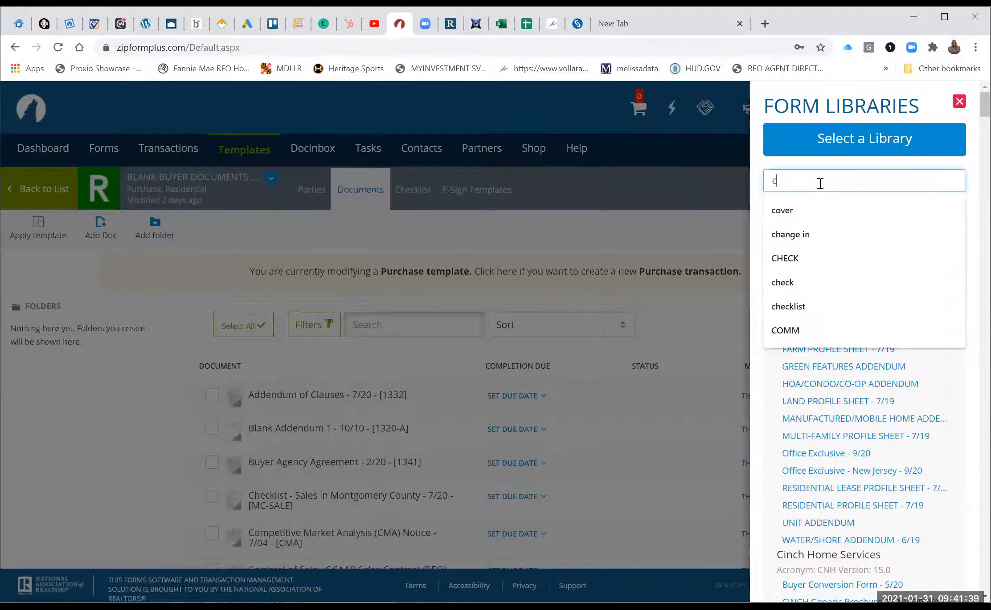
pyautogui.write('over')
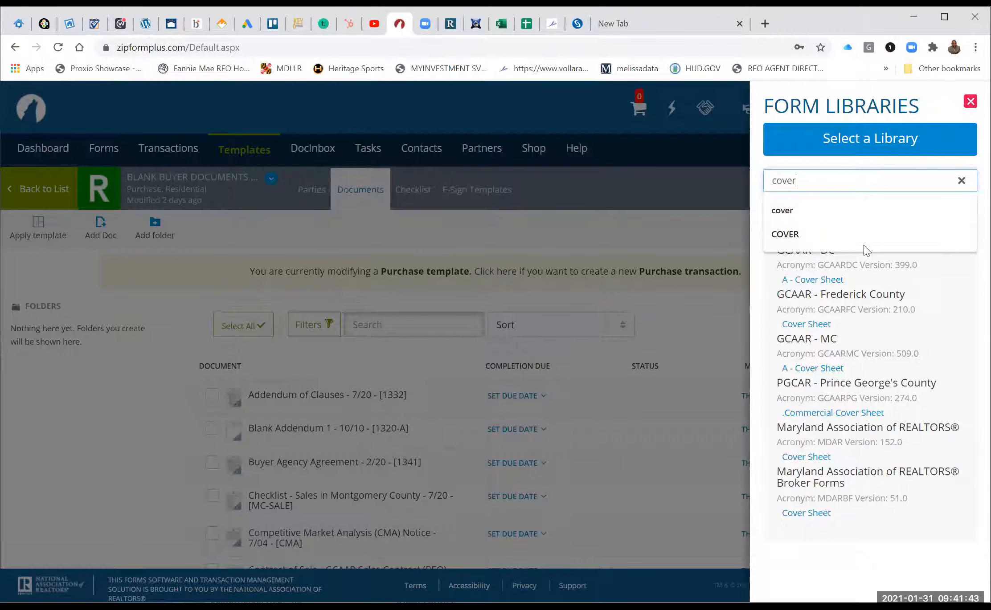
pyautogui.click(863, 244)
pyautogui.click(806, 236)
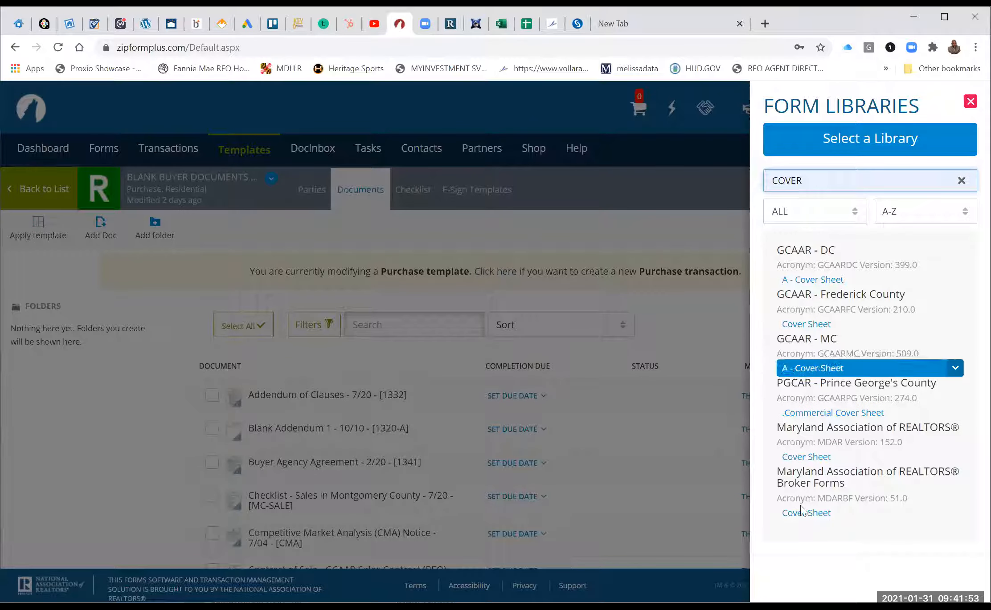
pyautogui.click(807, 459)
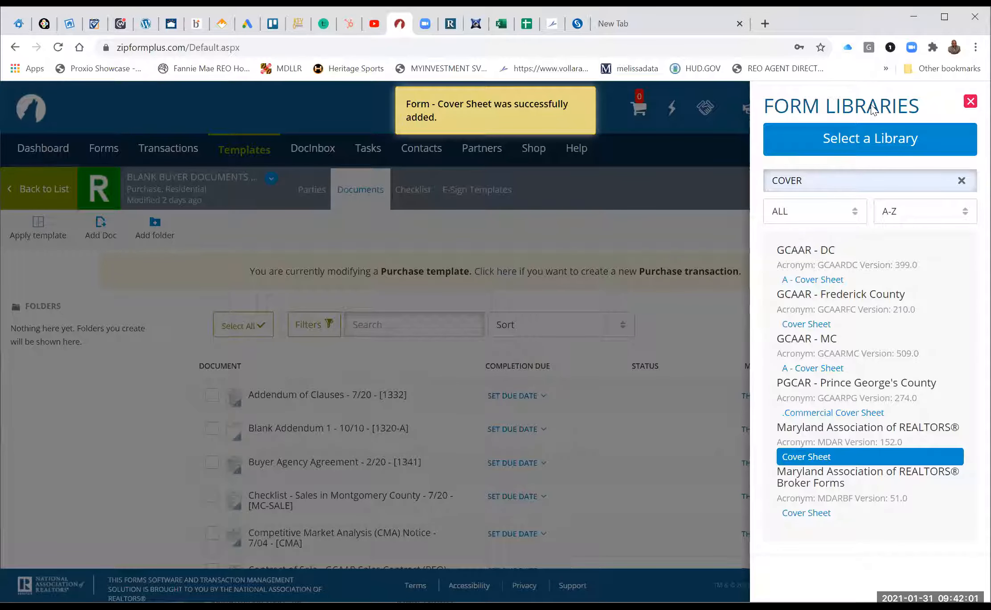
pyautogui.click(625, 357)
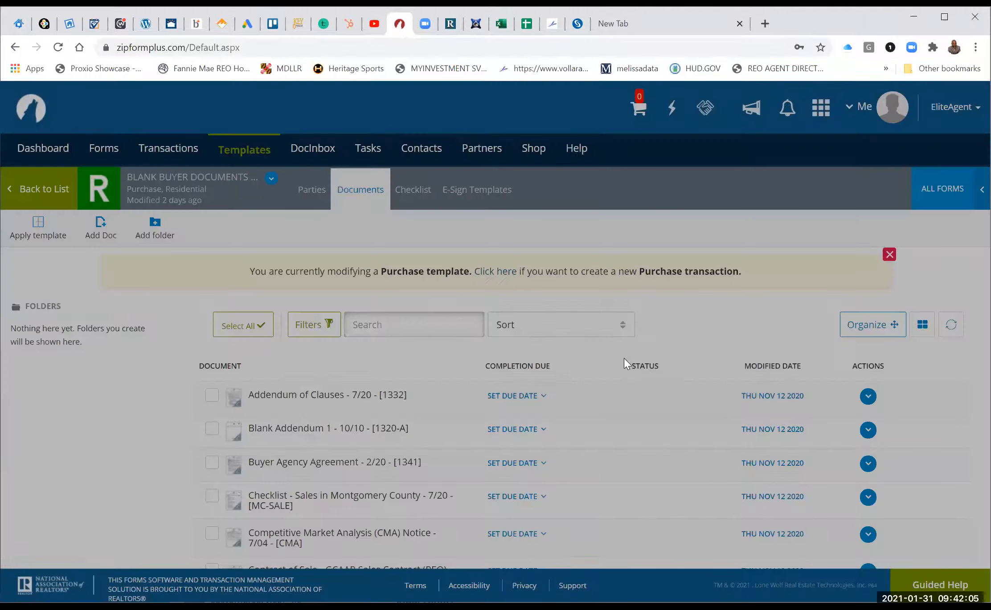
# Open the Cover Sheet and enter Buyer 1's name, saved cell phone number and e-mail.
pyautogui.scroll(-15, 624, 361)
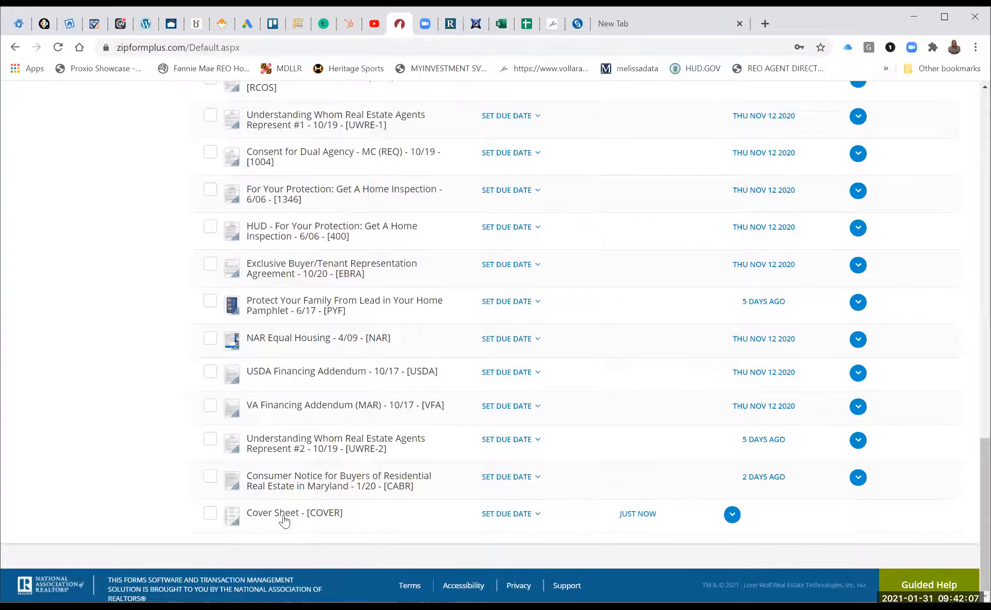
pyautogui.click(283, 514)
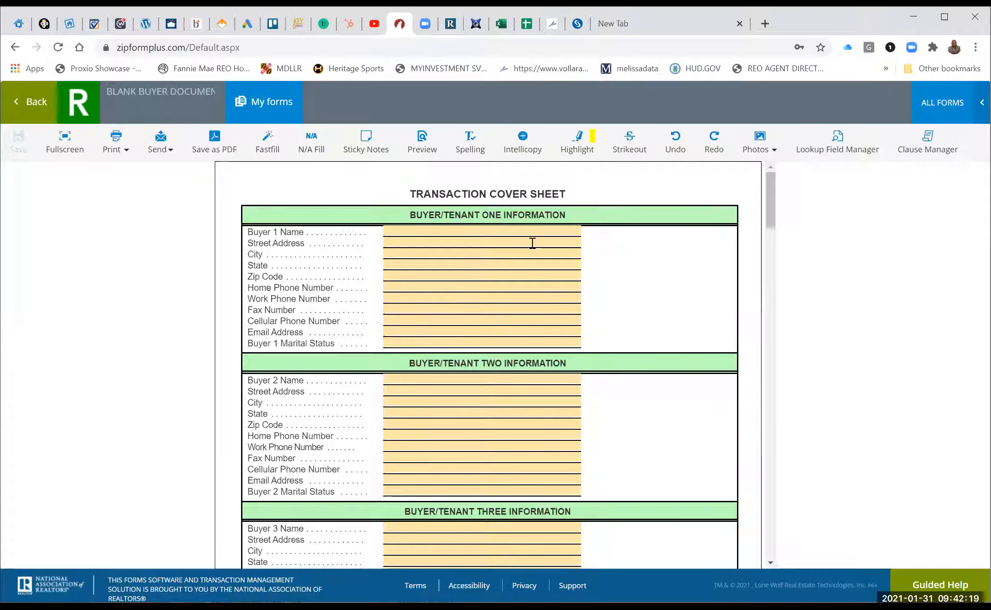
pyautogui.click(482, 233)
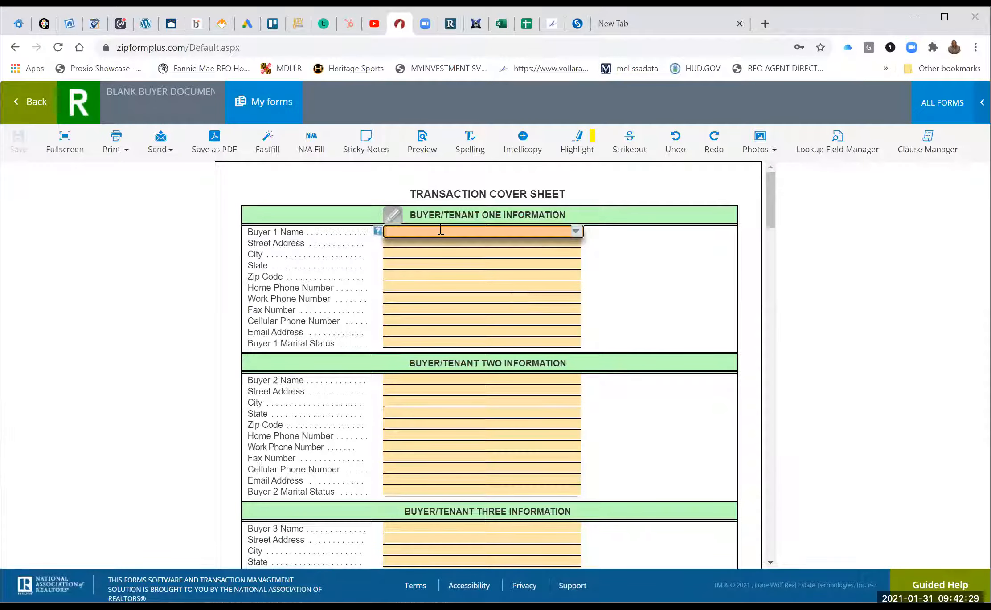
pyautogui.write('TEST')
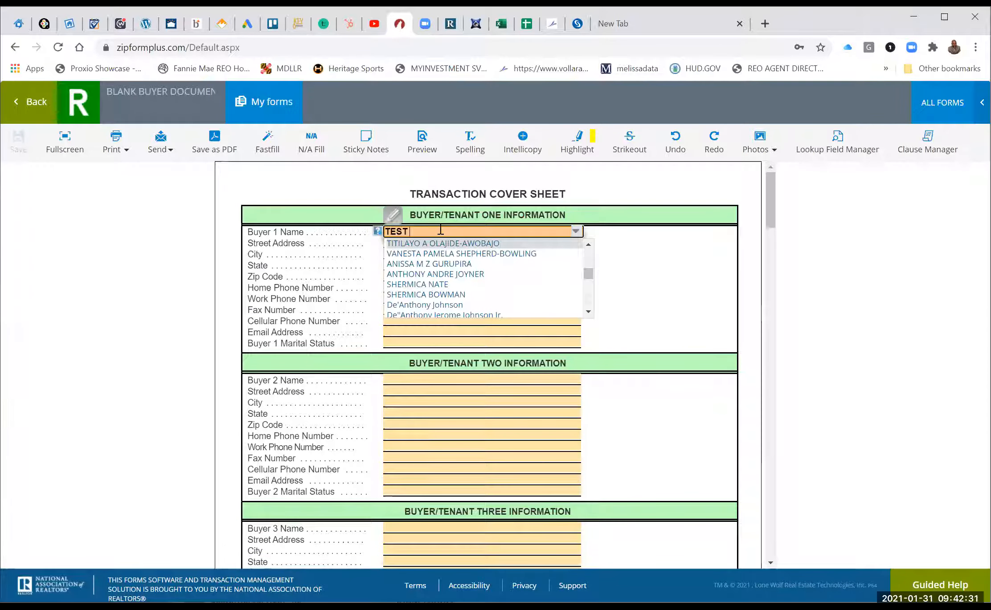
pyautogui.write(' TESTING')
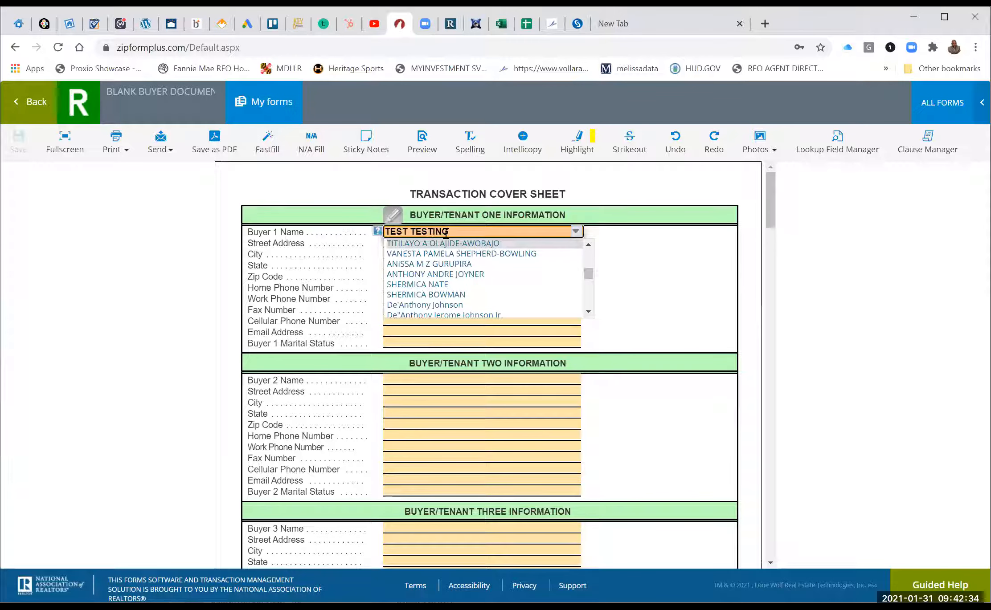
pyautogui.click(667, 277)
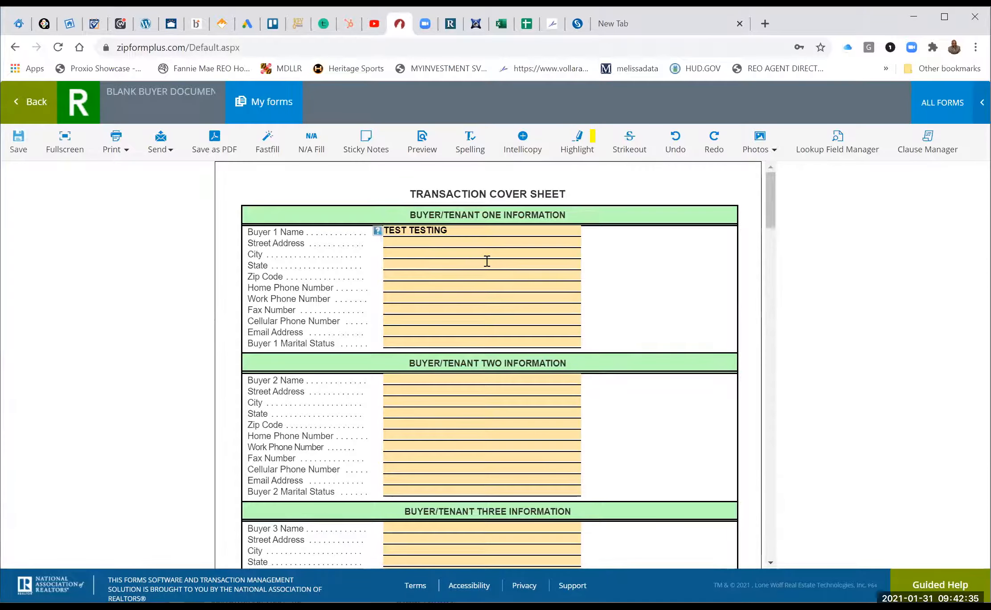
pyautogui.click(419, 321)
pyautogui.write('2__)___-____')
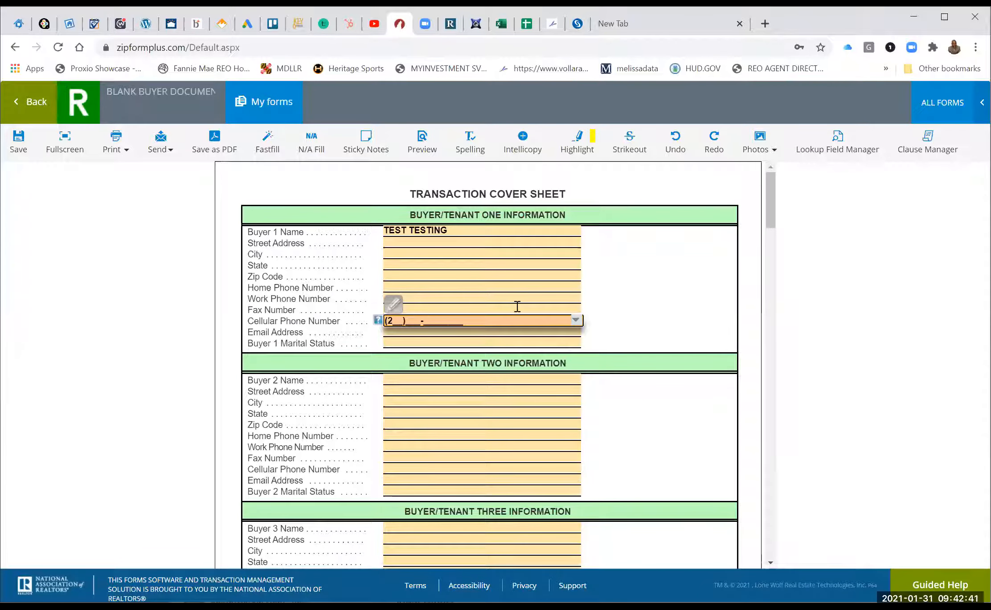
pyautogui.click(576, 320)
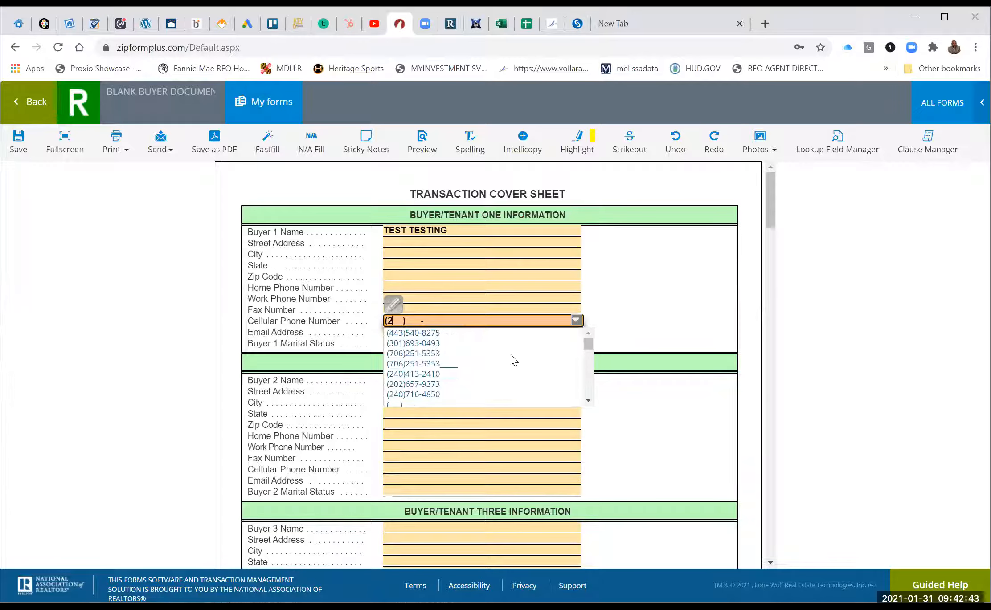
pyautogui.click(513, 355)
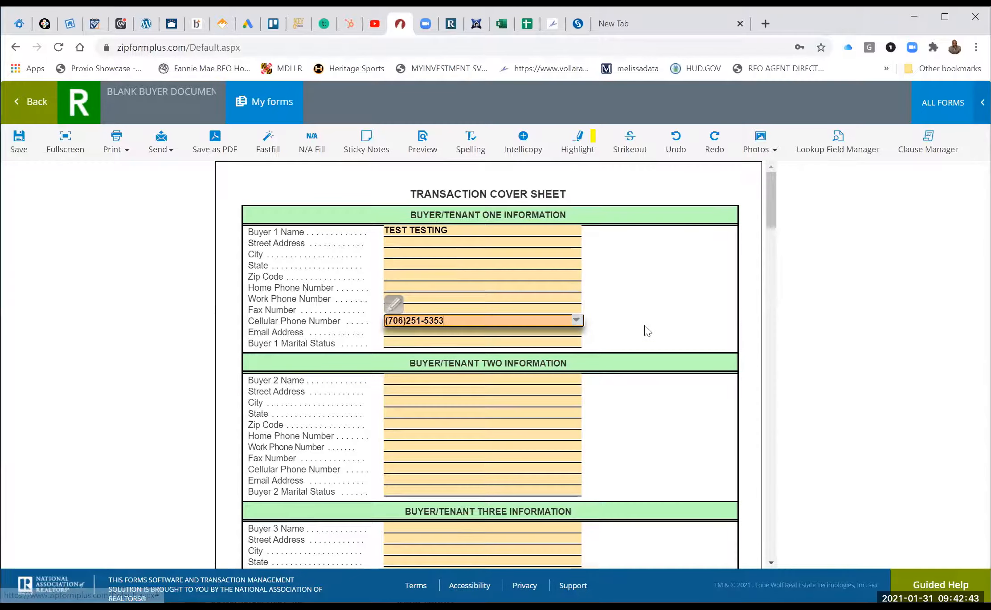
pyautogui.click(500, 335)
pyautogui.click(576, 332)
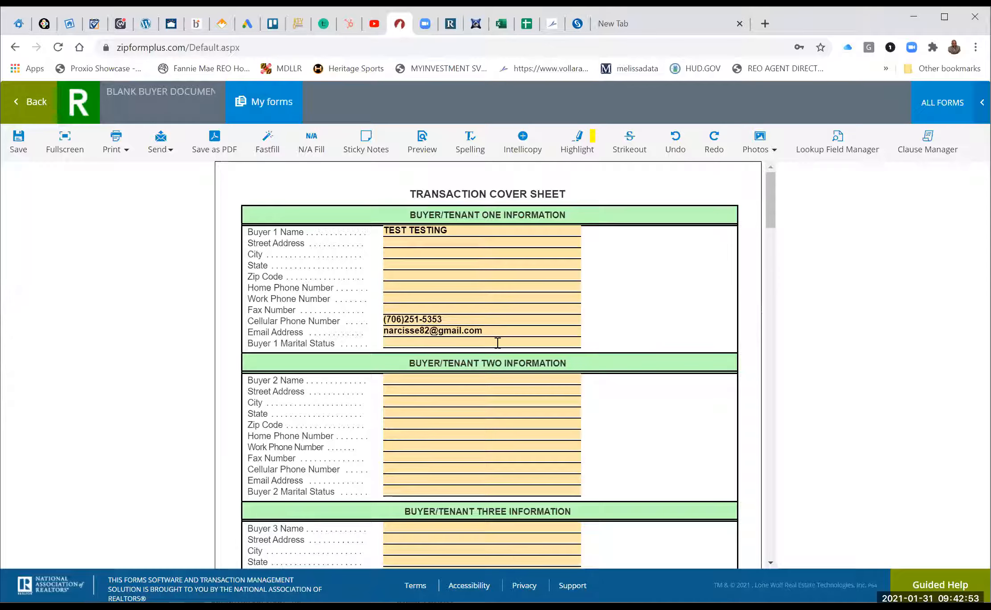
pyautogui.scroll(-4, 497, 343)
pyautogui.scroll(1, 497, 344)
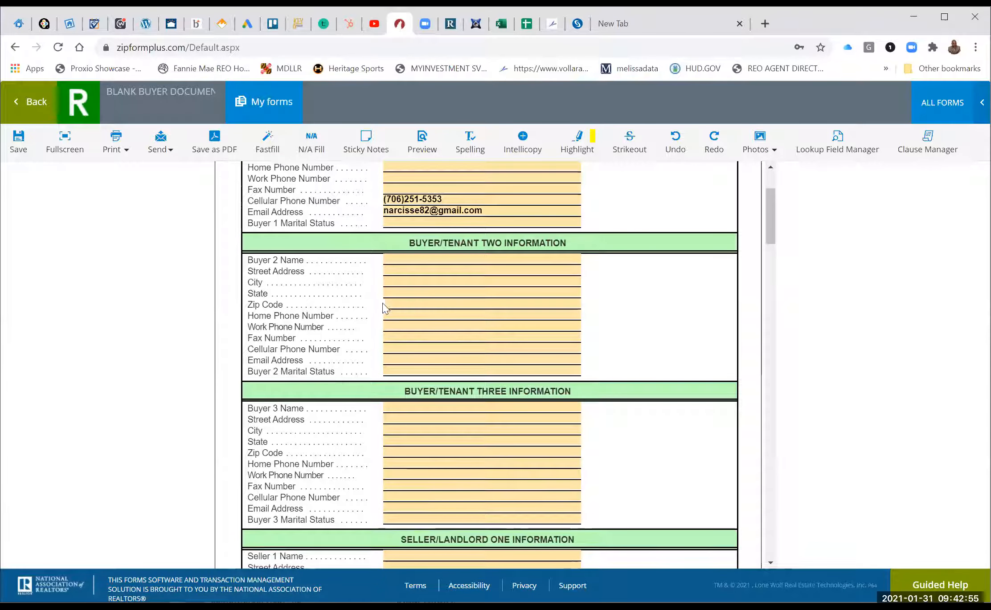
# Fill Buyer 2's name, e-mail and cell phone number from the saved suggestions.
pyautogui.click(408, 257)
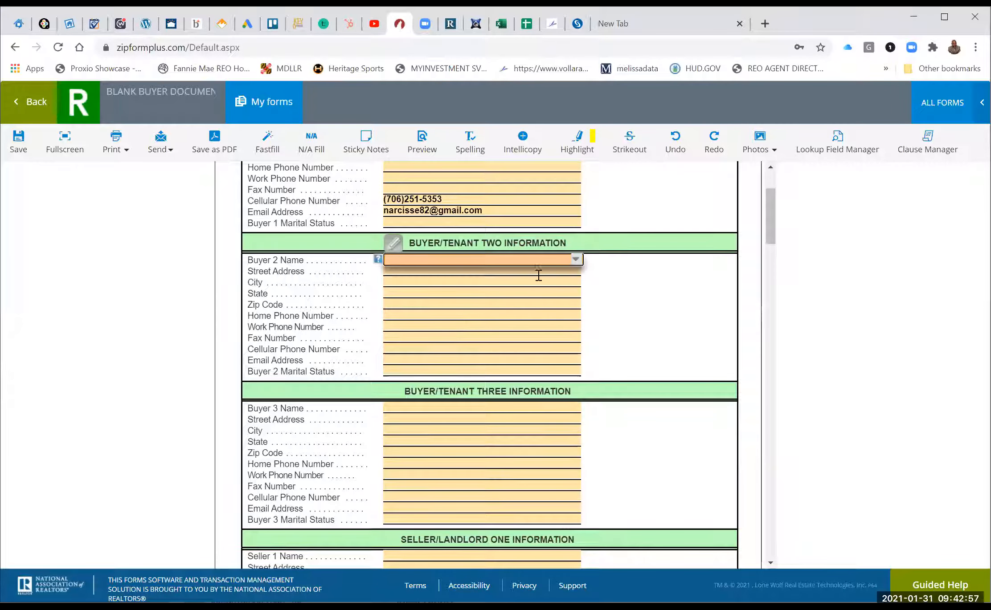
pyautogui.click(575, 260)
pyautogui.click(592, 303)
pyautogui.click(595, 304)
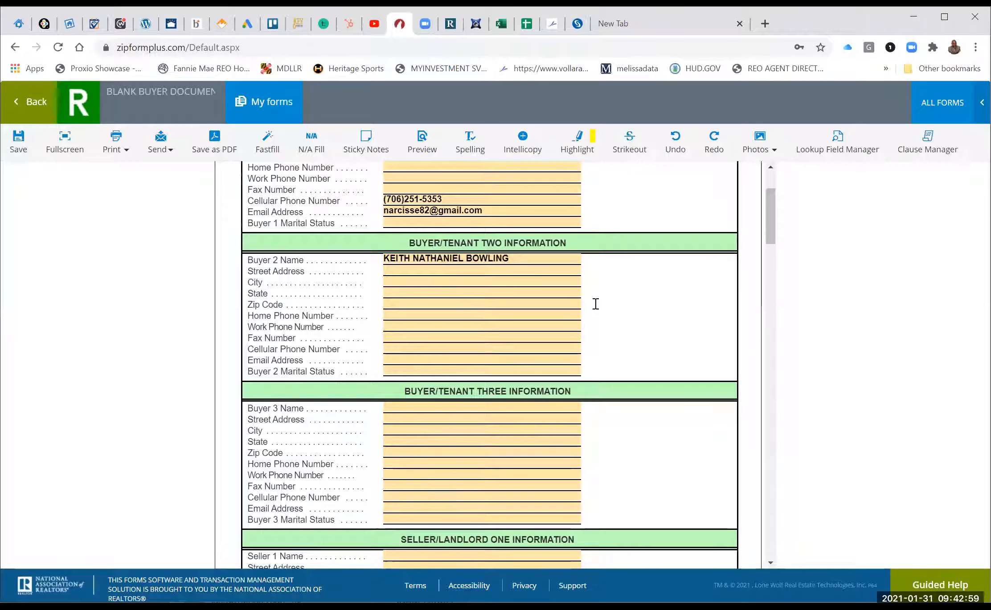
pyautogui.click(433, 356)
pyautogui.click(576, 360)
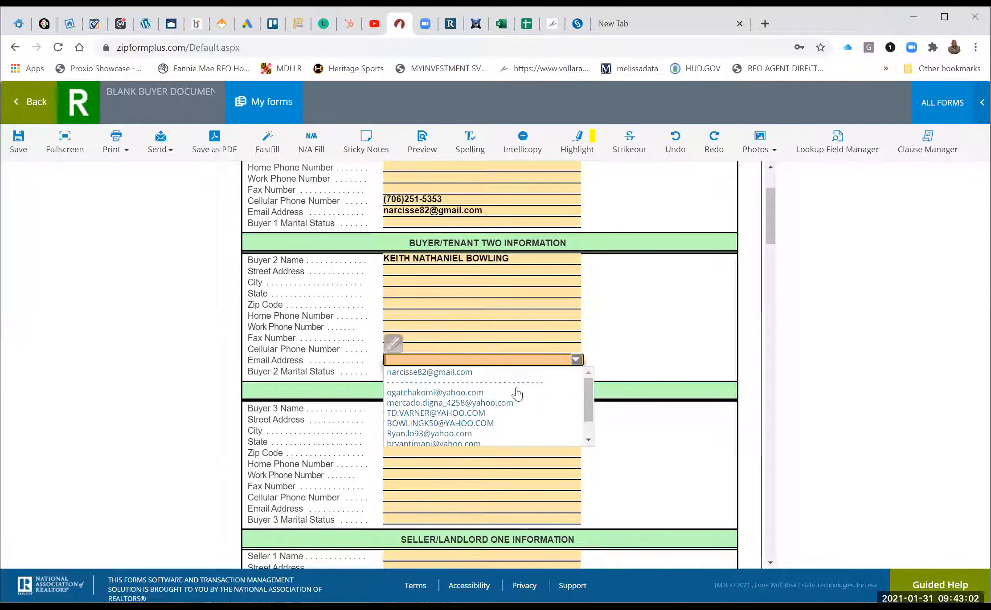
pyautogui.click(493, 403)
pyautogui.click(503, 350)
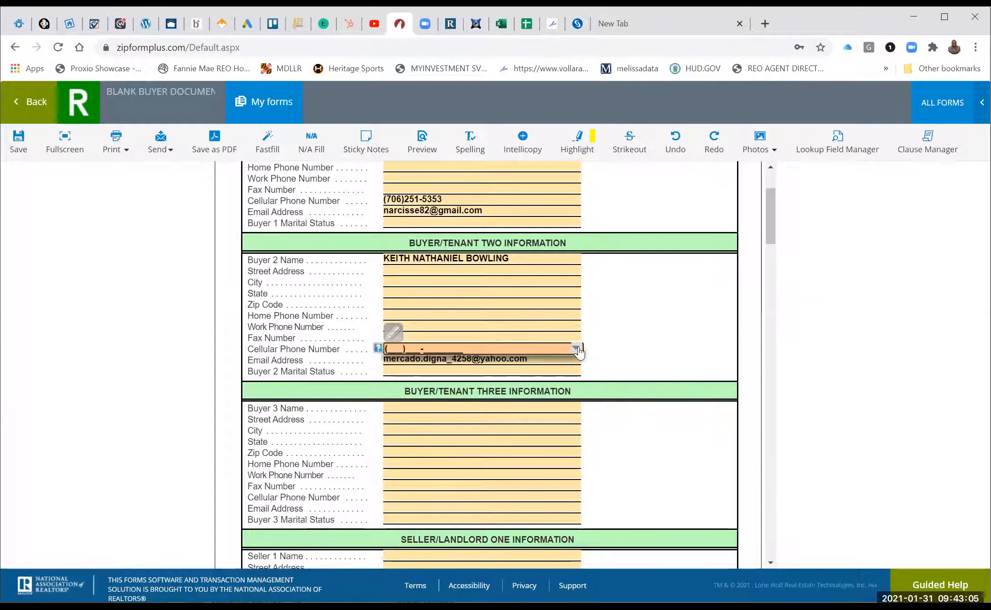
pyautogui.click(576, 349)
pyautogui.click(482, 396)
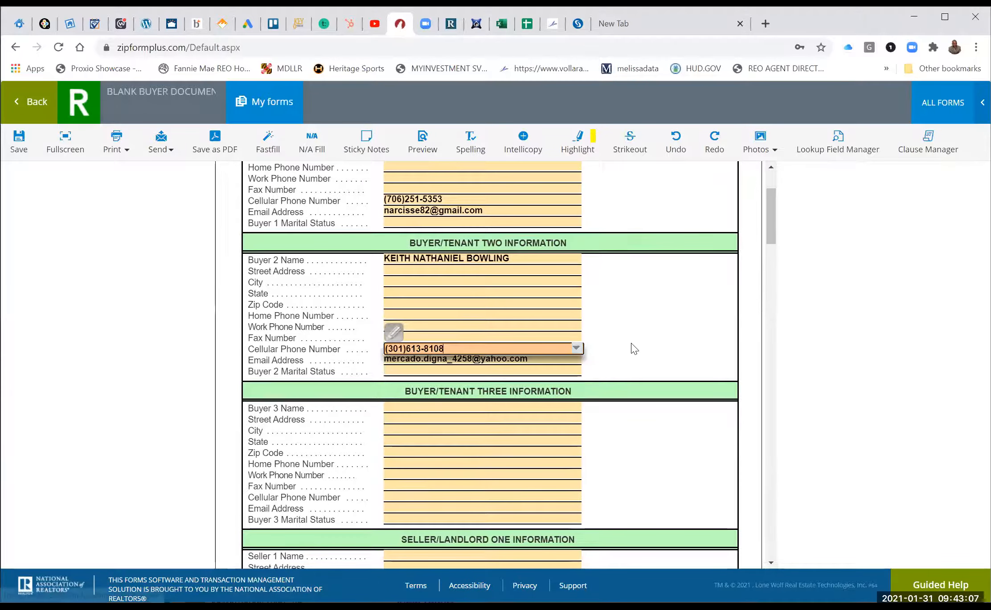
pyautogui.scroll(-10, 634, 349)
pyautogui.scroll(-5, 634, 349)
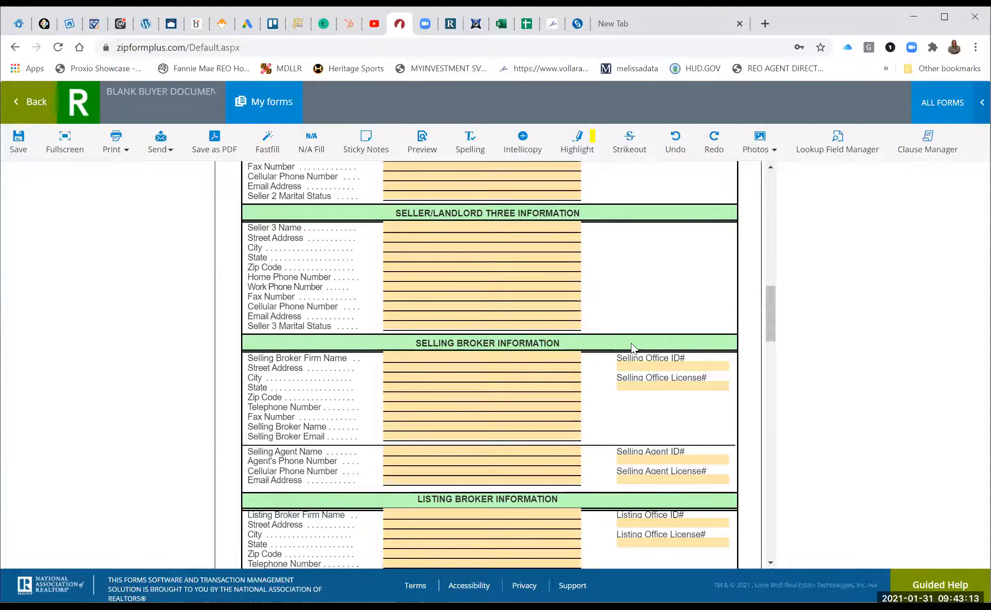
pyautogui.scroll(-3, 631, 343)
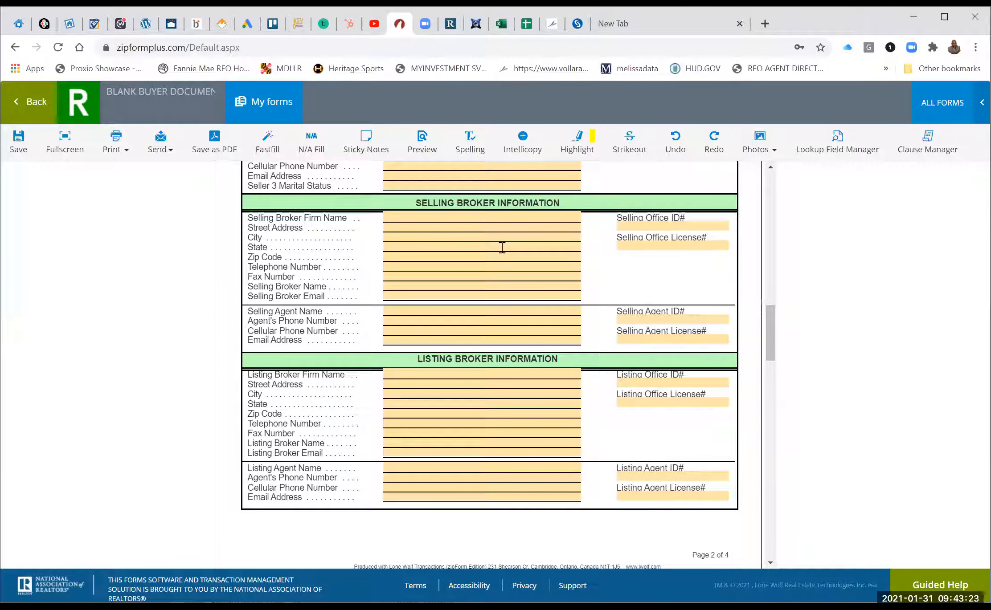
# Set the selling broker firm to eXp Realty LLC, 137 National Harbor #300, National Harbor, MD 20745.
pyautogui.click(454, 217)
pyautogui.click(576, 217)
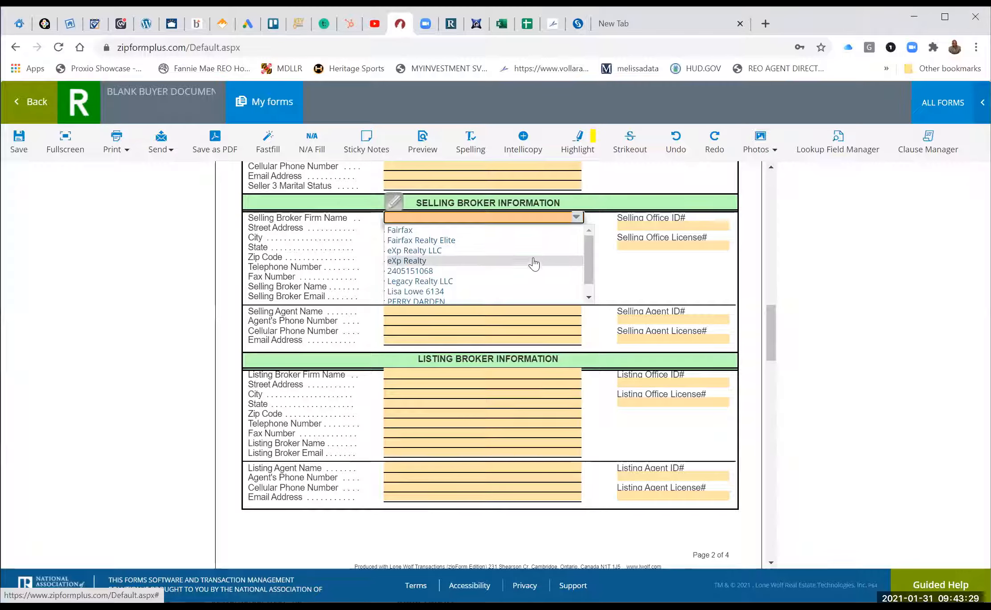
pyautogui.click(534, 250)
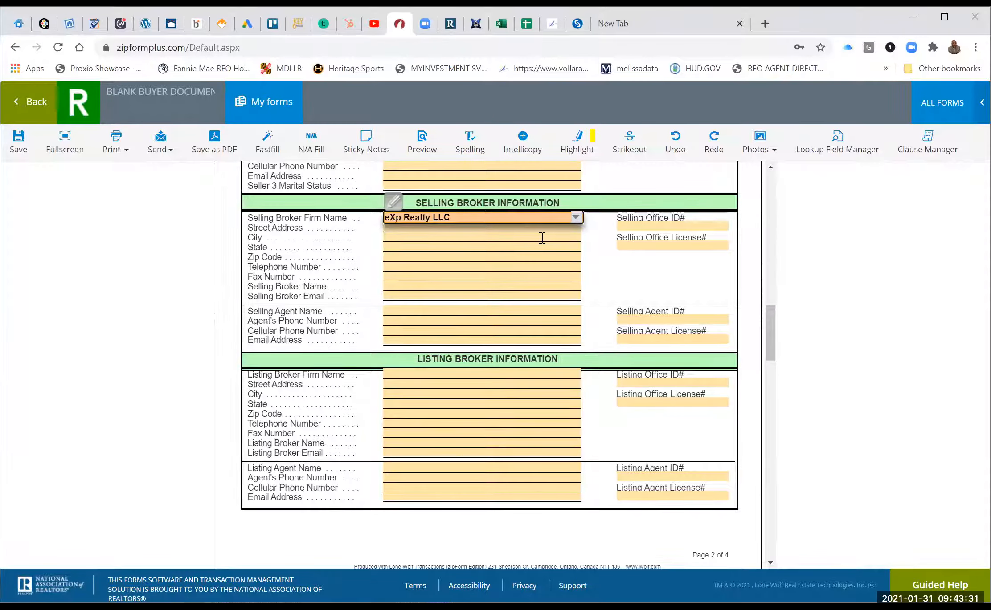
pyautogui.click(542, 238)
pyautogui.click(544, 224)
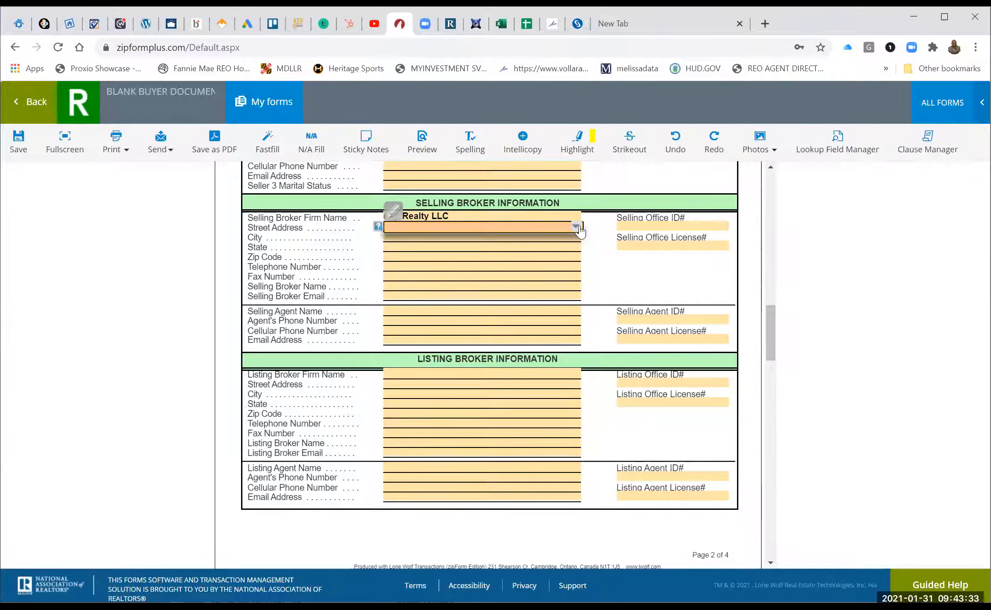
pyautogui.click(577, 228)
pyautogui.click(556, 239)
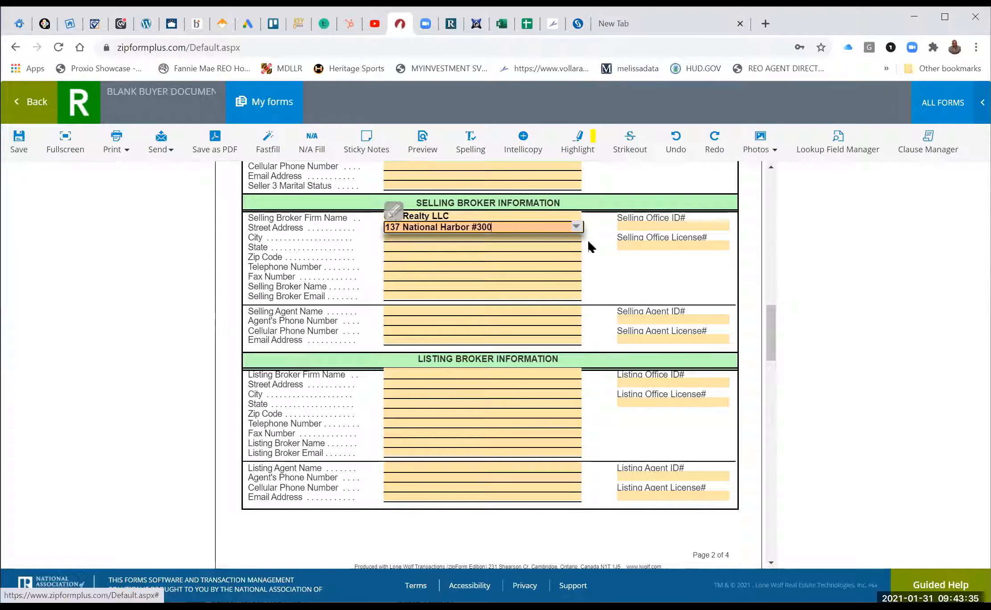
pyautogui.click(554, 238)
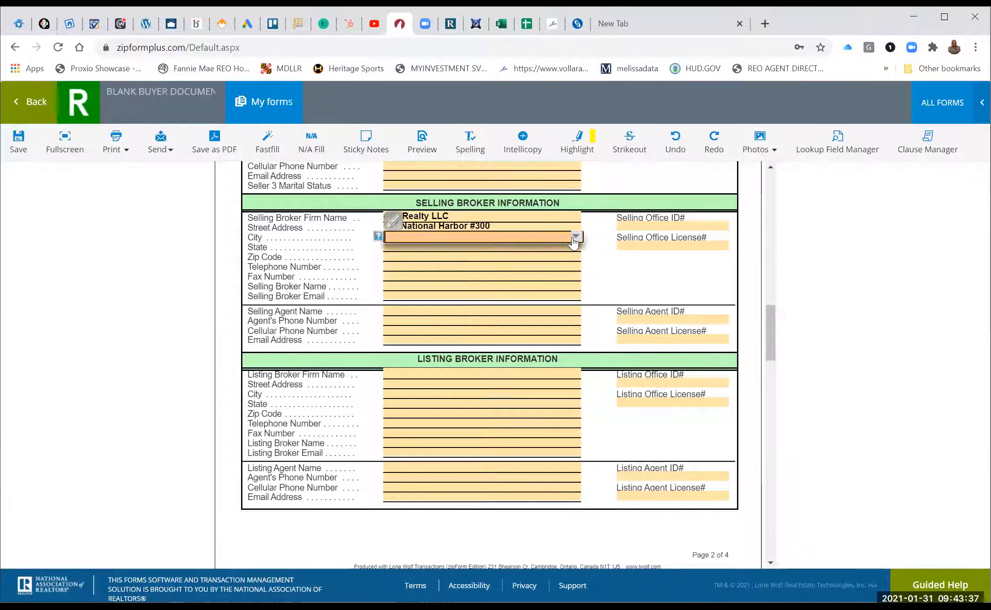
pyautogui.click(564, 244)
pyautogui.click(557, 257)
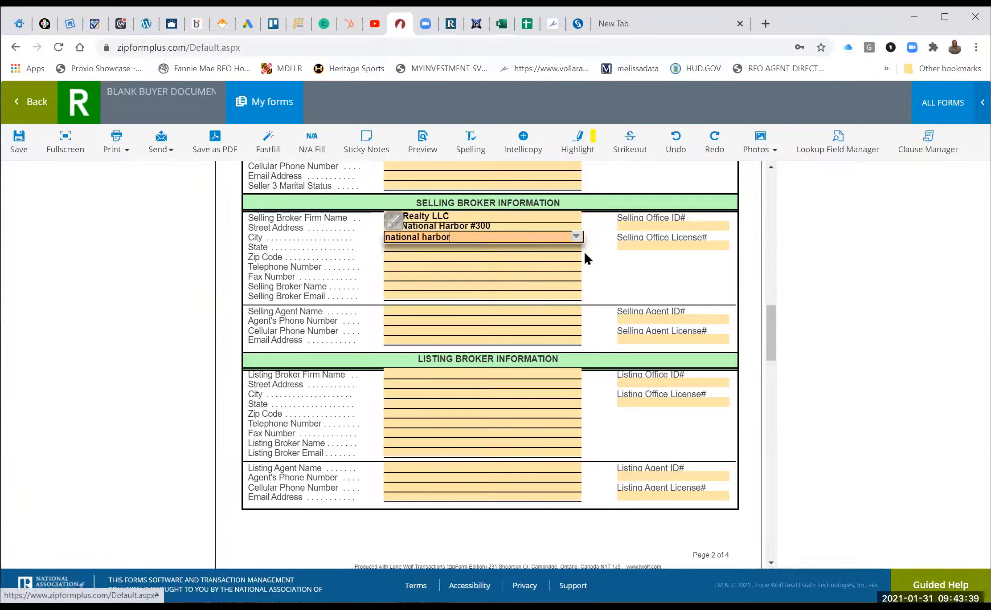
pyautogui.click(576, 250)
pyautogui.click(575, 247)
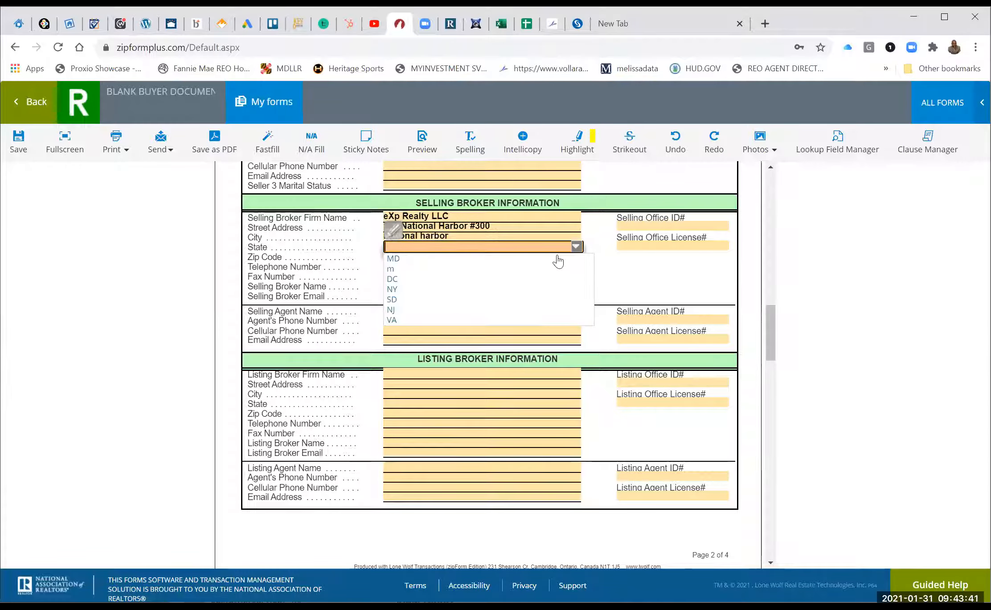
pyautogui.click(557, 256)
pyautogui.click(561, 257)
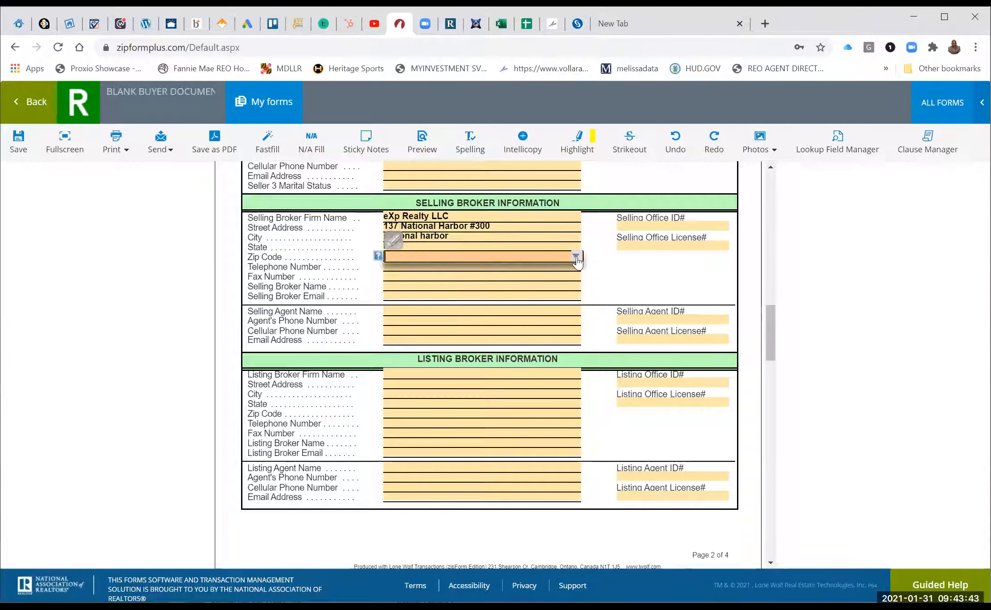
pyautogui.click(576, 257)
pyautogui.click(551, 278)
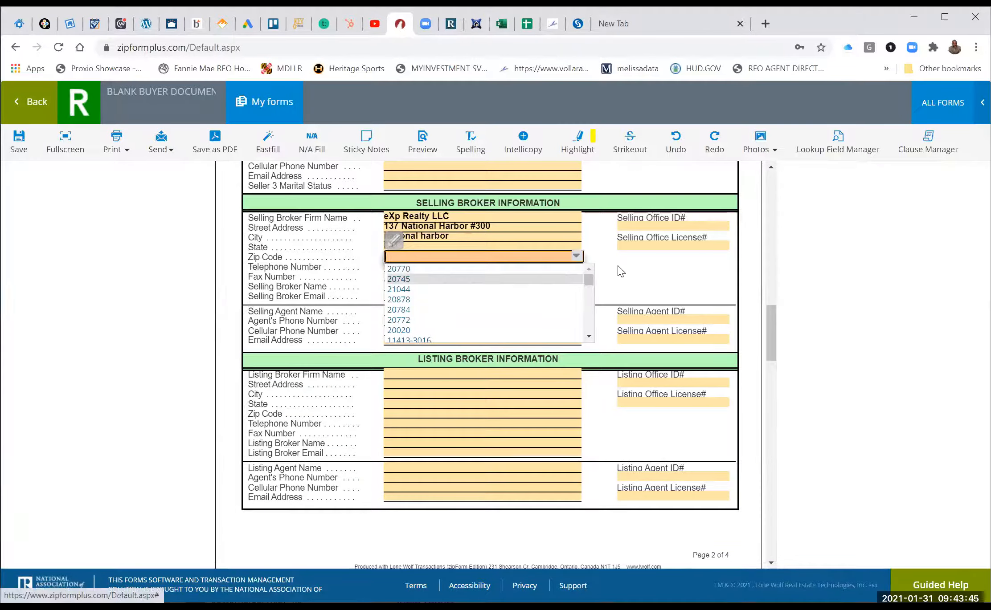
pyautogui.click(632, 243)
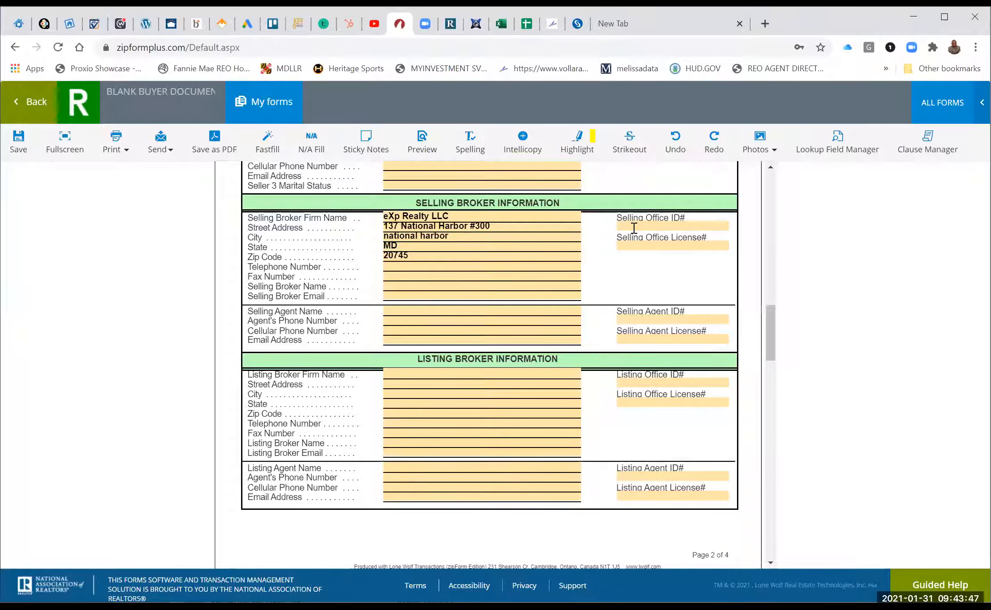
# Pick the Selling Office ID# and License# from their dropdowns.
pyautogui.click(633, 227)
pyautogui.click(723, 227)
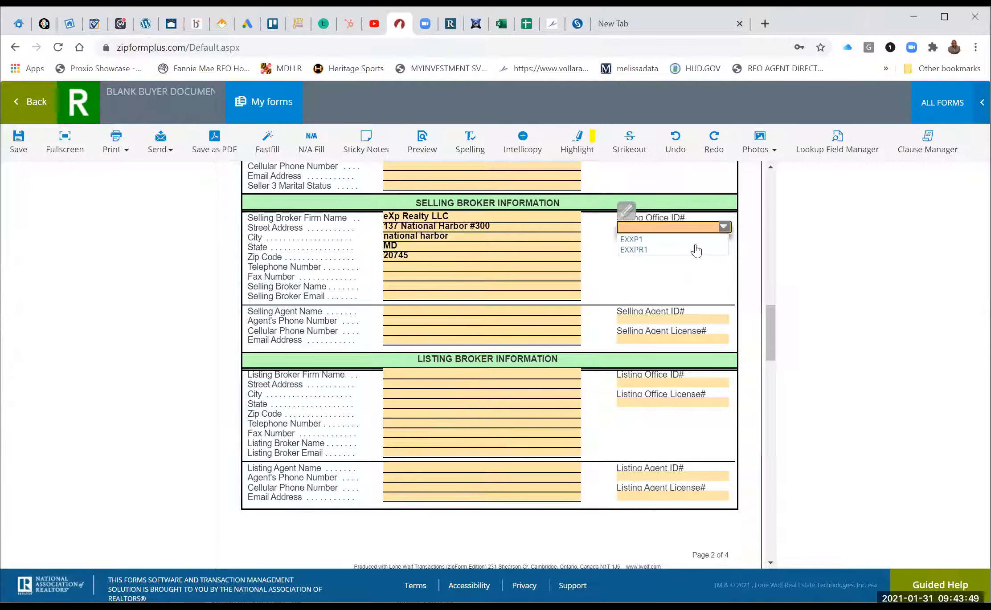
pyautogui.click(697, 240)
pyautogui.click(722, 247)
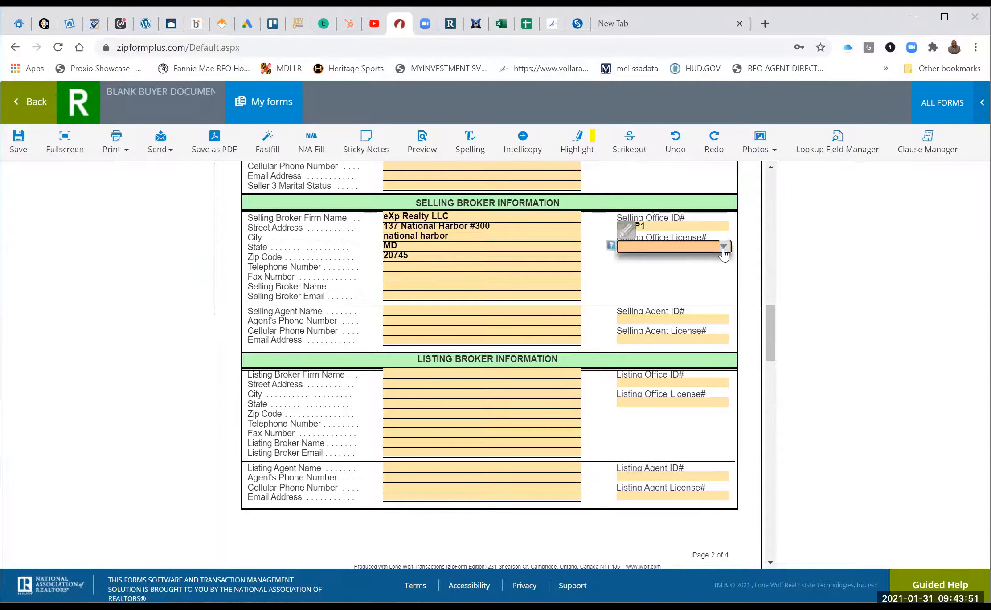
pyautogui.click(722, 248)
pyautogui.click(646, 273)
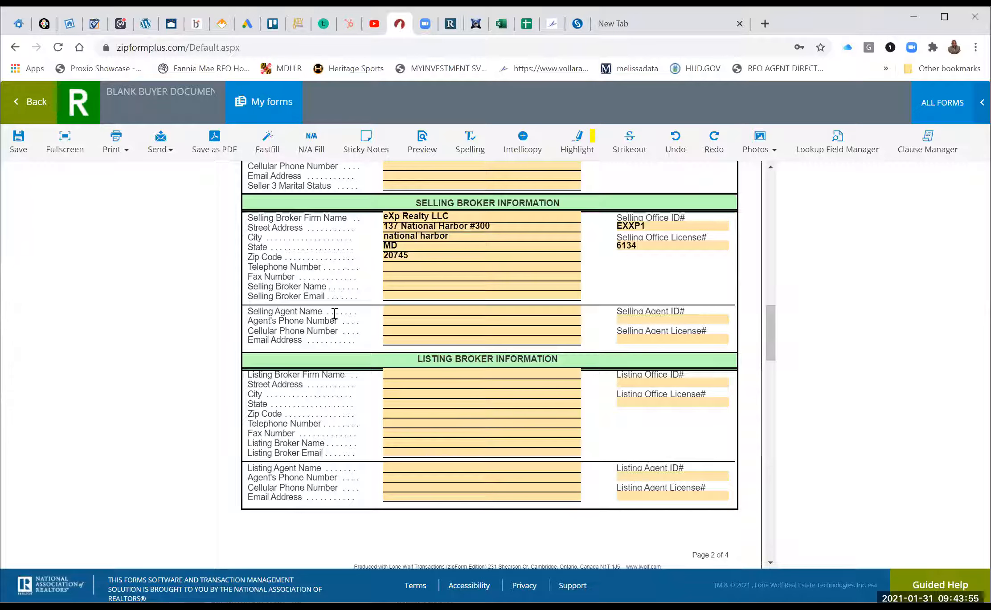
# Choose the selling broker's name and e-mail from the saved suggestions.
pyautogui.click(403, 288)
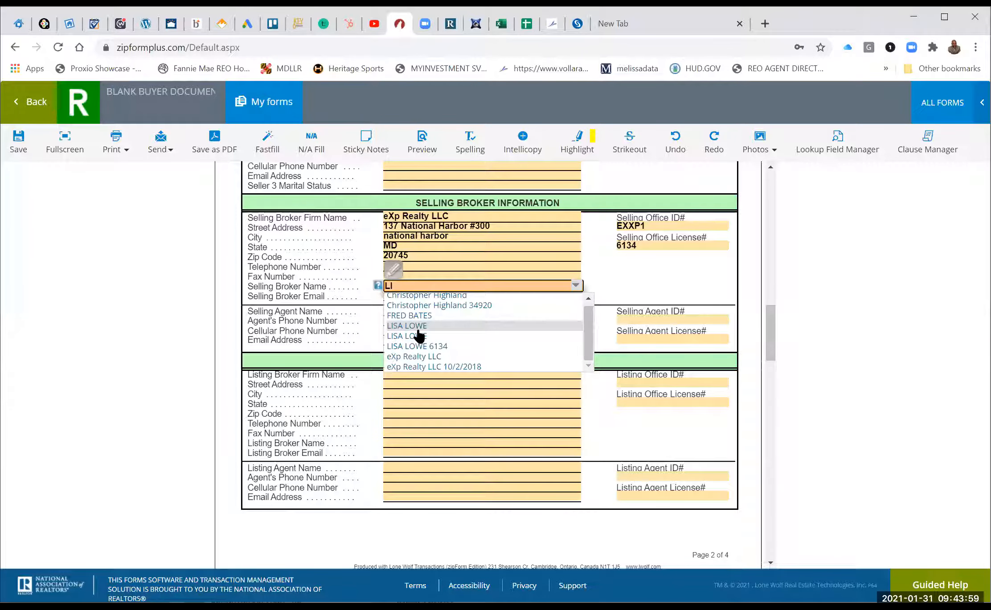
pyautogui.click(417, 328)
pyautogui.click(472, 296)
pyautogui.click(578, 299)
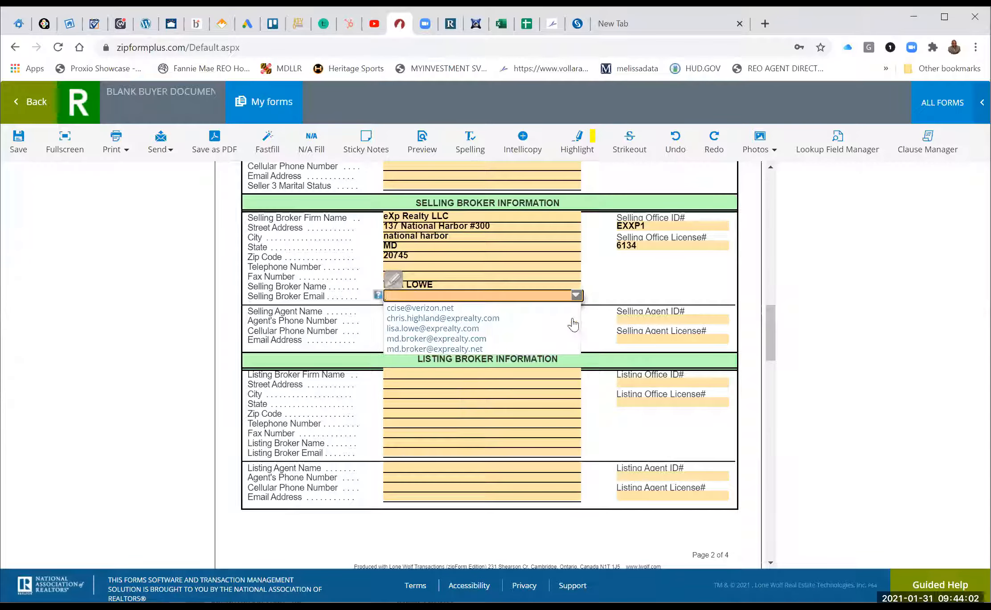
pyautogui.click(526, 349)
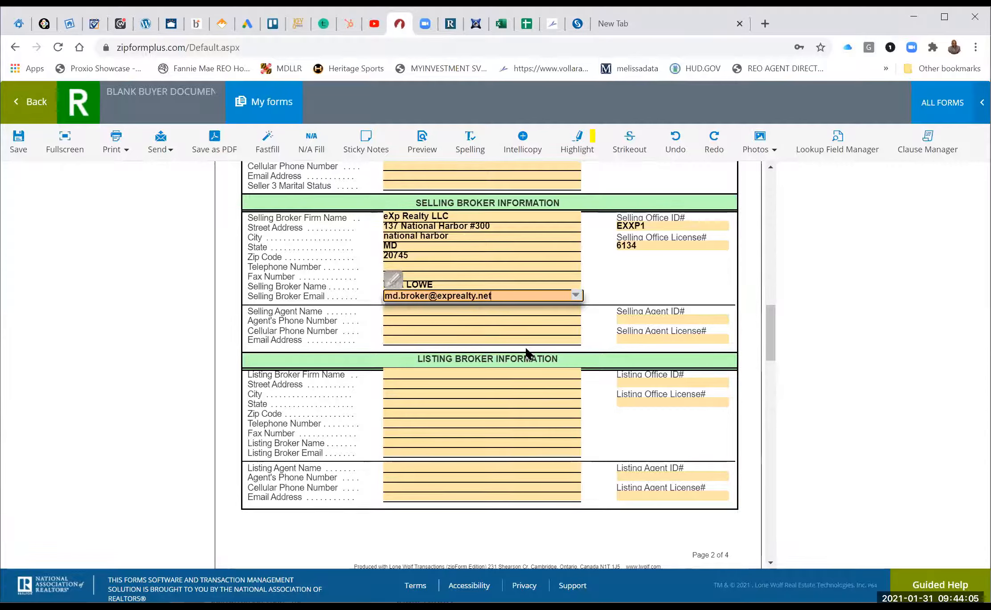
pyautogui.click(444, 309)
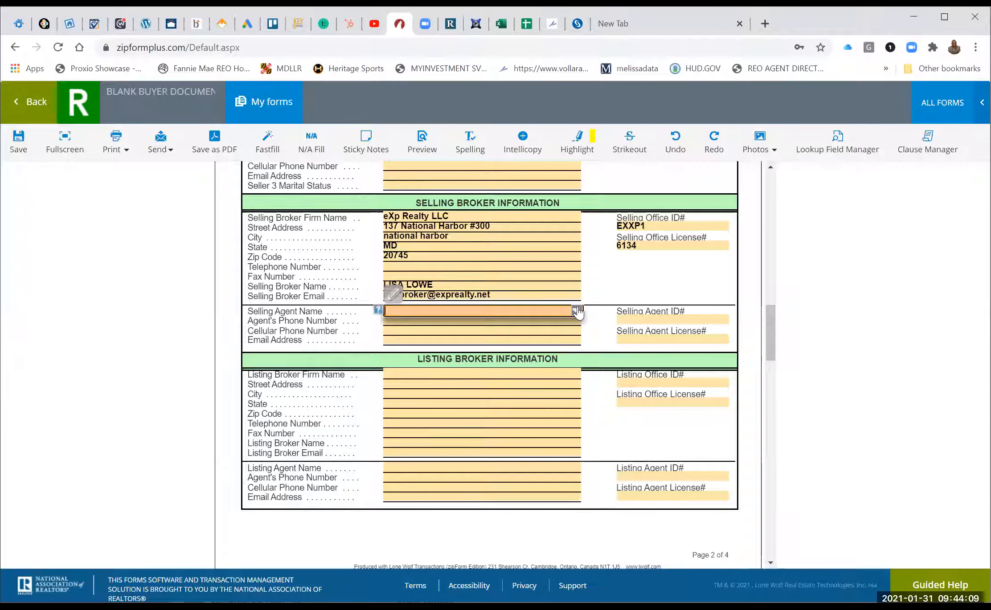
# Choose the selling agent's name, phone and cell phone numbers from the saved lists.
pyautogui.click(576, 311)
pyautogui.click(495, 333)
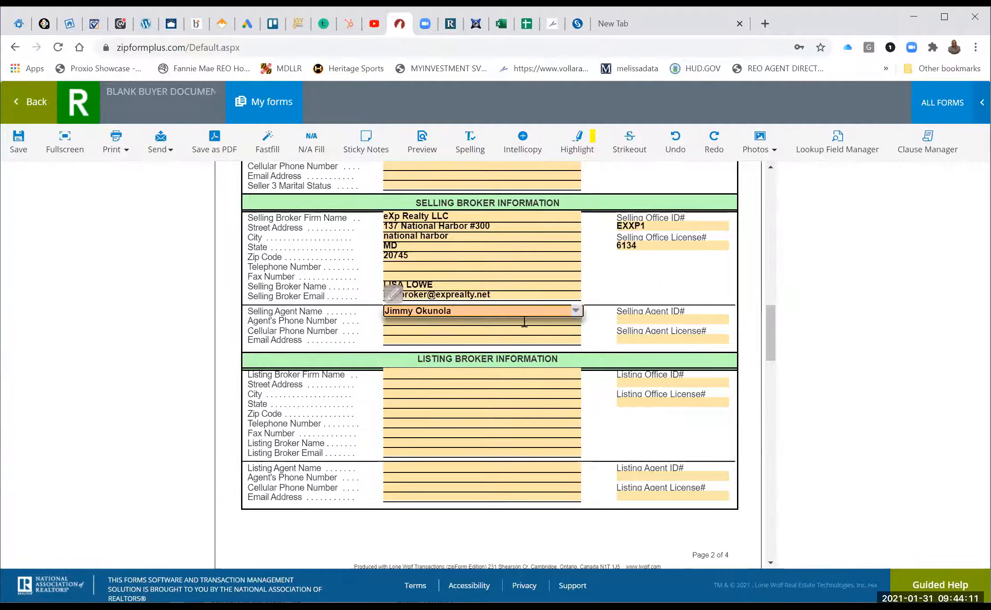
pyautogui.click(550, 321)
pyautogui.click(576, 321)
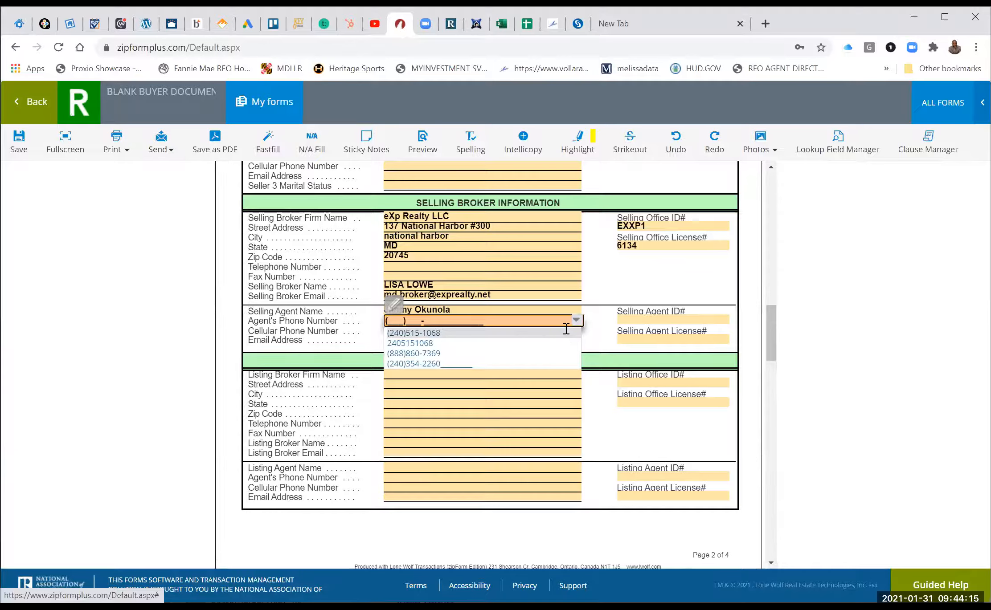
pyautogui.click(562, 332)
pyautogui.click(634, 285)
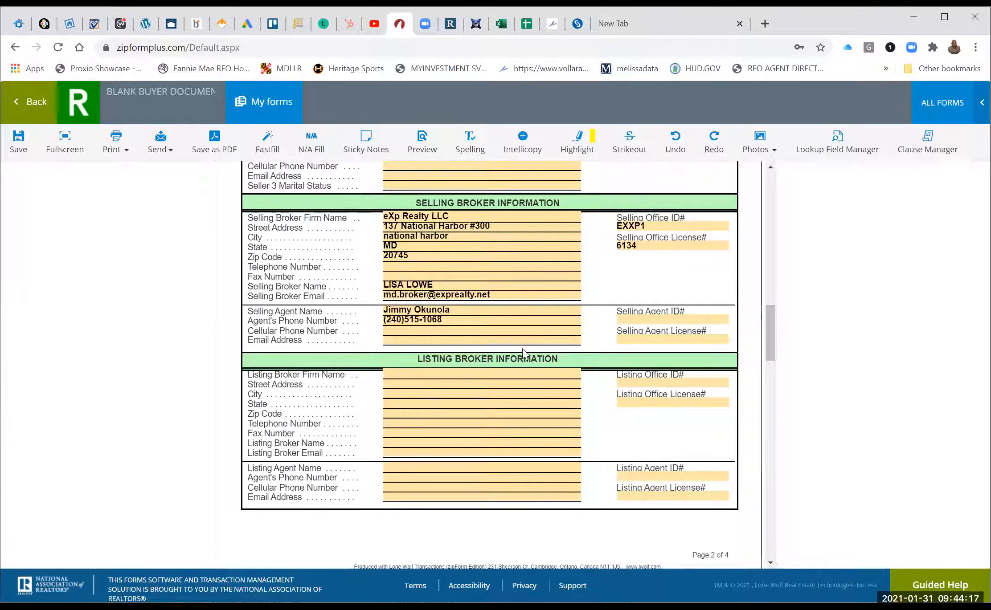
pyautogui.click(541, 330)
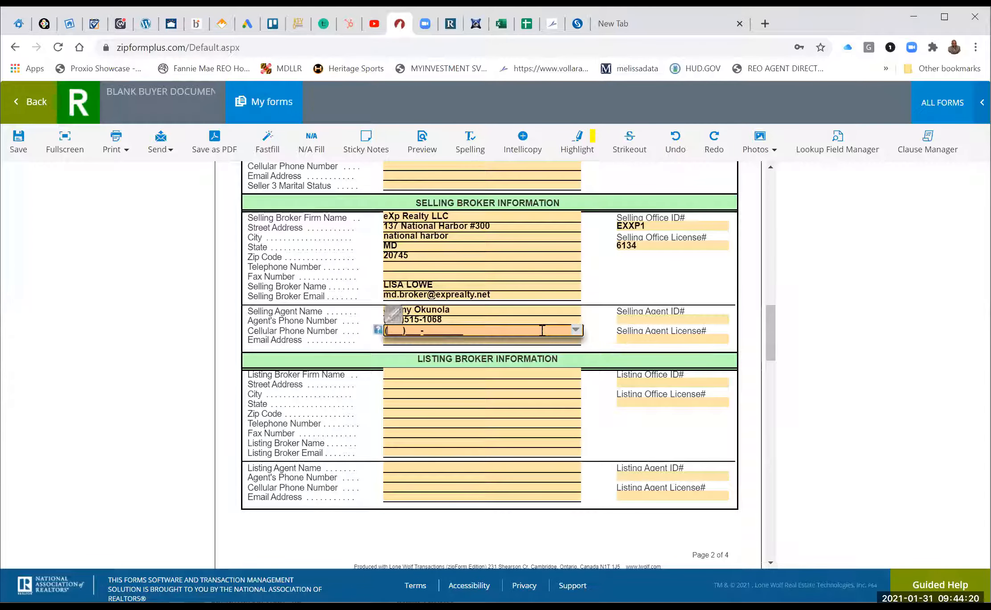
pyautogui.click(575, 337)
pyautogui.click(544, 350)
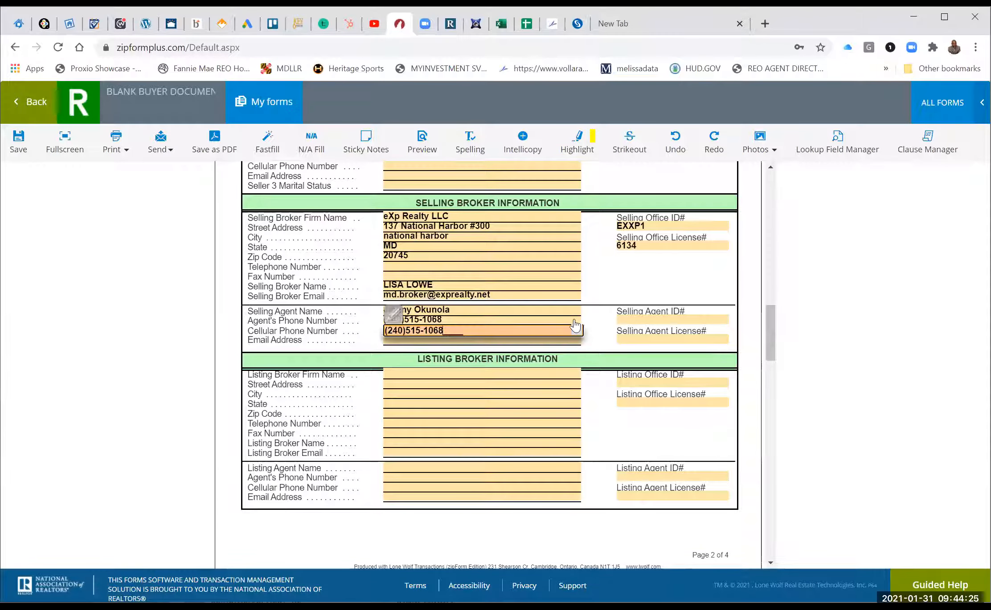
pyautogui.click(574, 321)
pyautogui.click(575, 320)
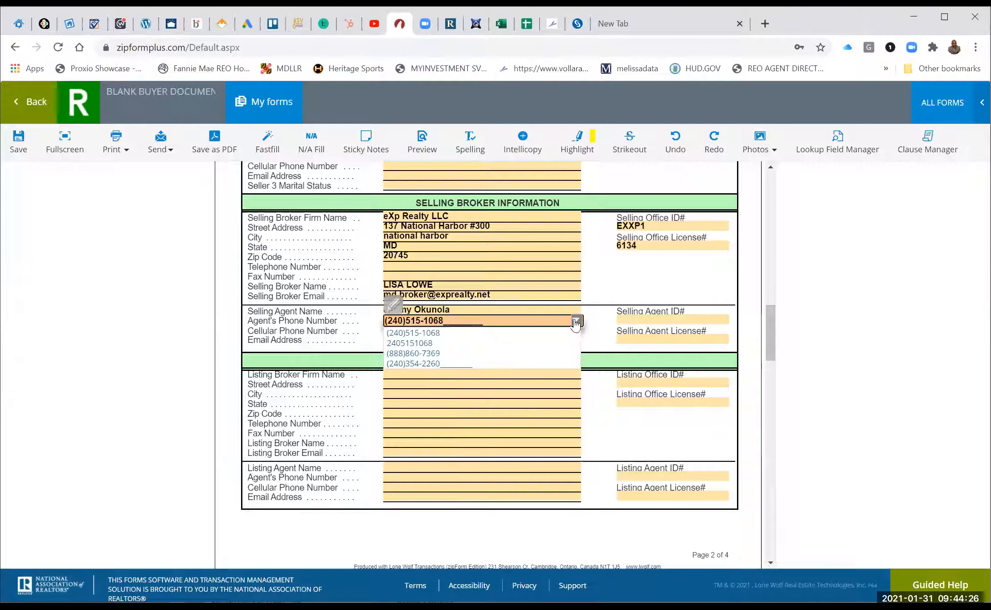
pyautogui.click(517, 353)
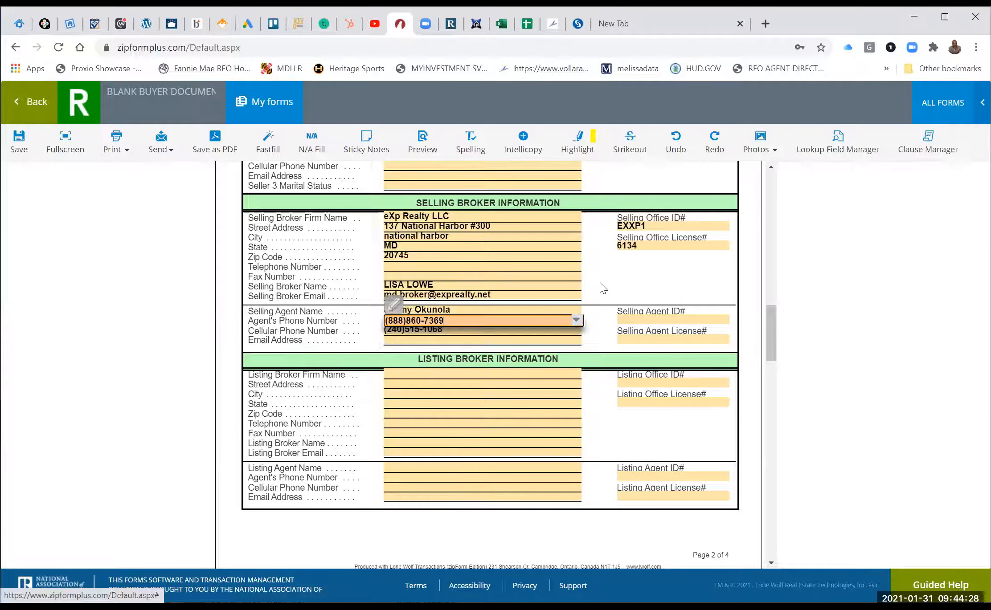
# Pick the selling agent's e-mail, Agent ID# and Agent License# from the dropdowns.
pyautogui.click(554, 342)
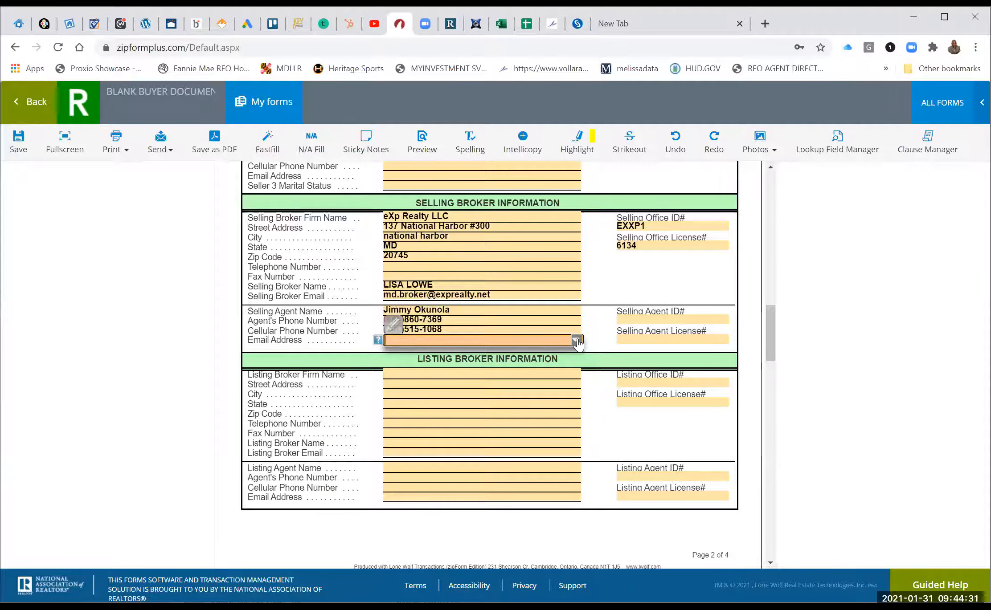
pyautogui.click(577, 341)
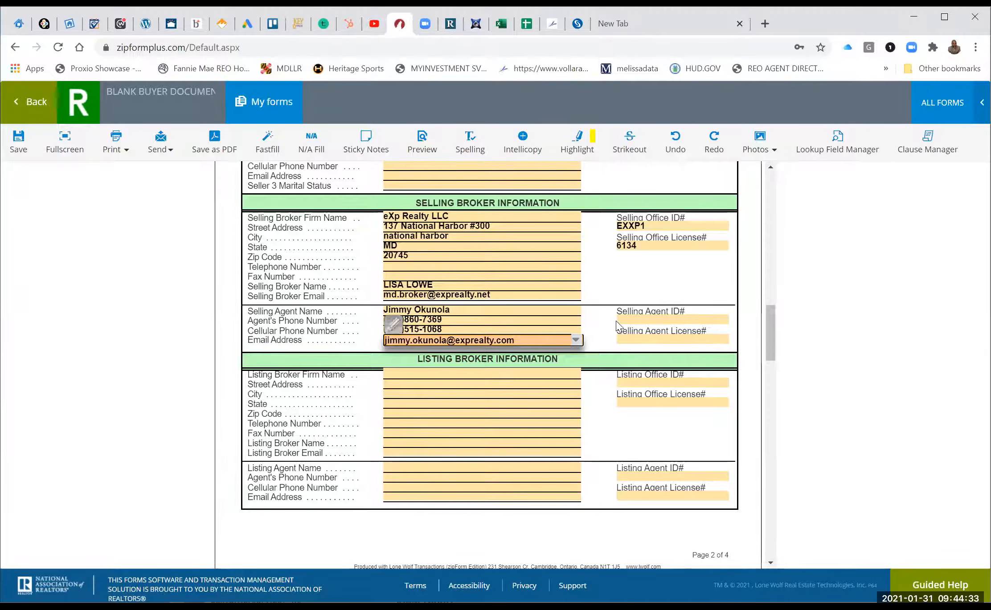
pyautogui.click(717, 321)
pyautogui.click(724, 322)
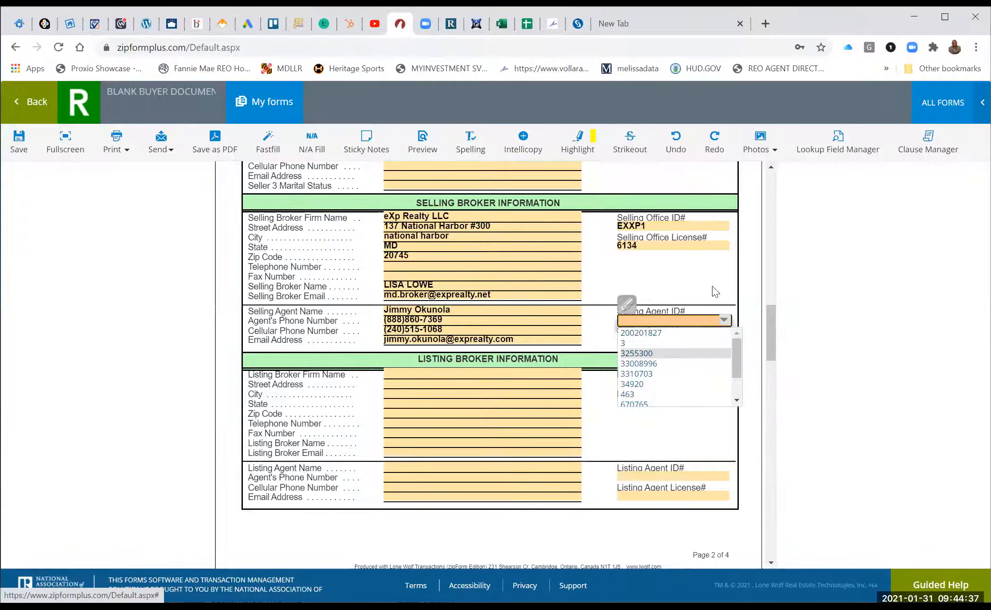
pyautogui.click(692, 344)
pyautogui.click(694, 343)
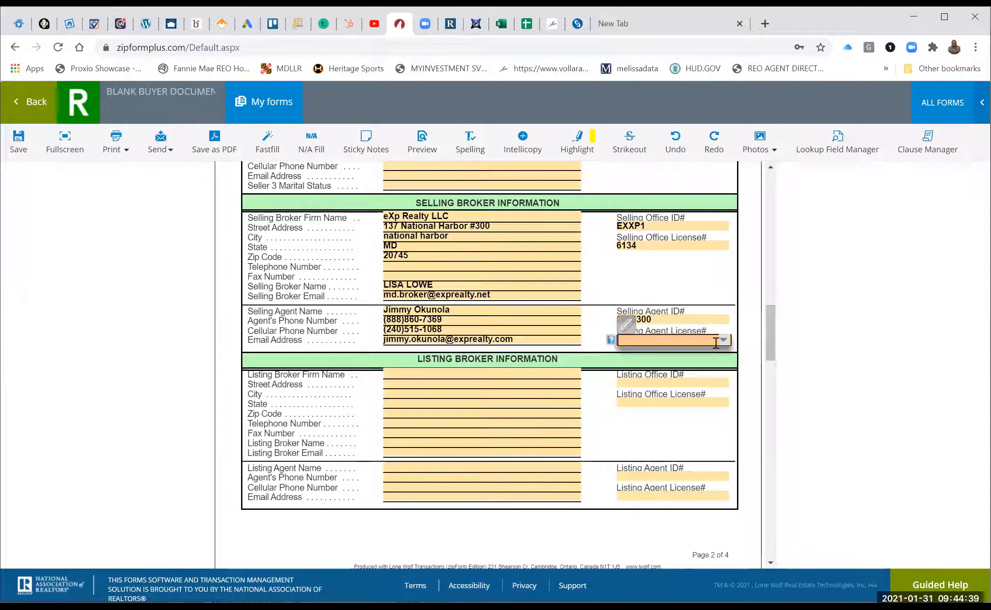
pyautogui.click(723, 341)
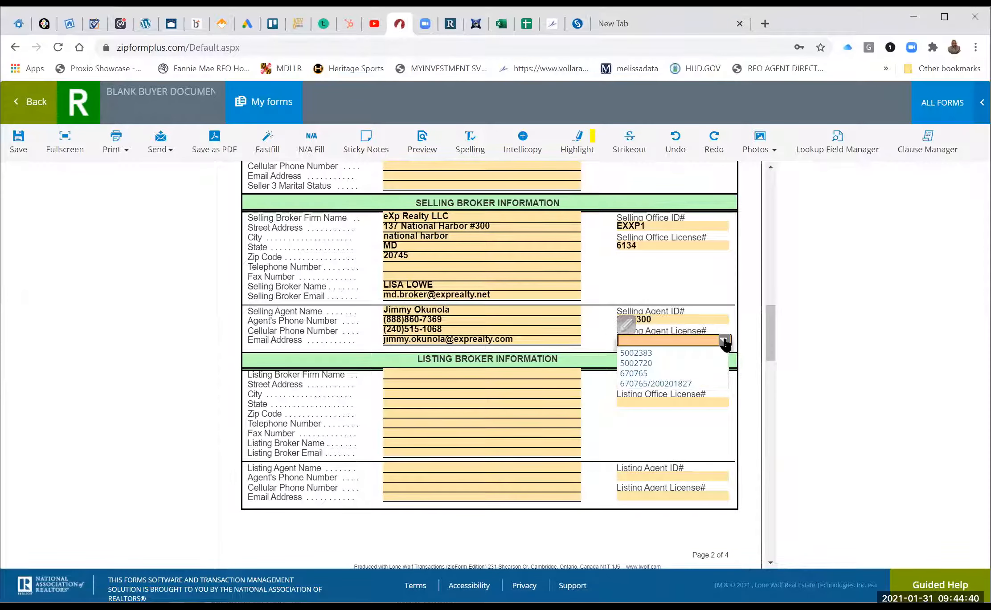
pyautogui.click(675, 375)
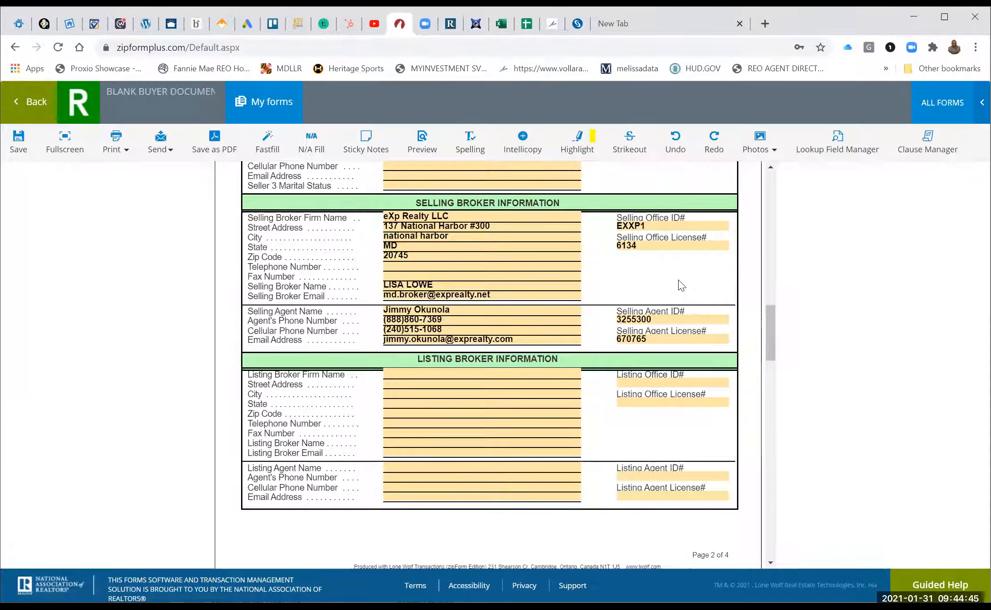
# Change the Selling Agent License# to the combined two-number entry.
pyautogui.scroll(-5, 680, 284)
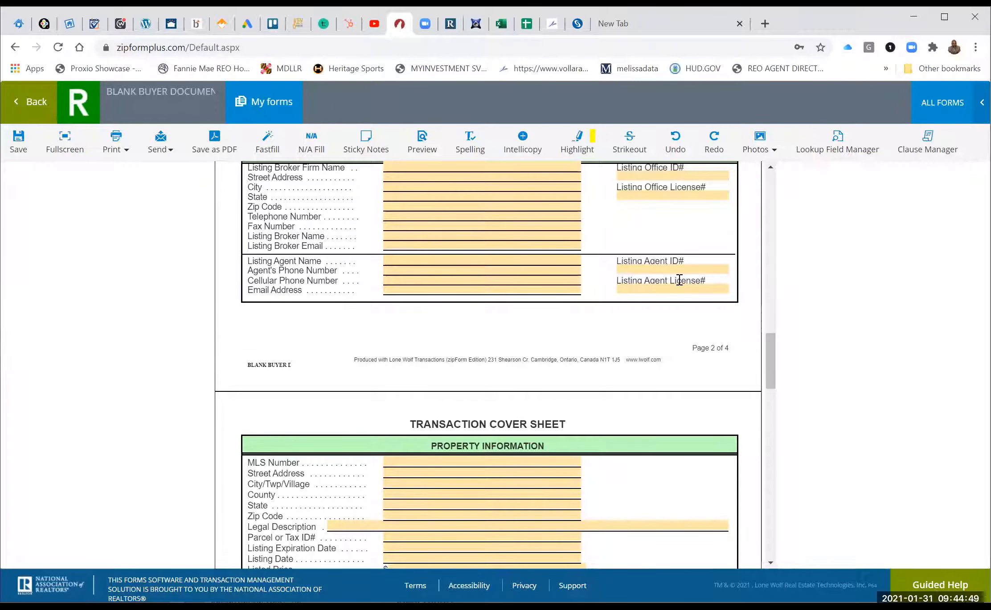
pyautogui.scroll(7, 679, 280)
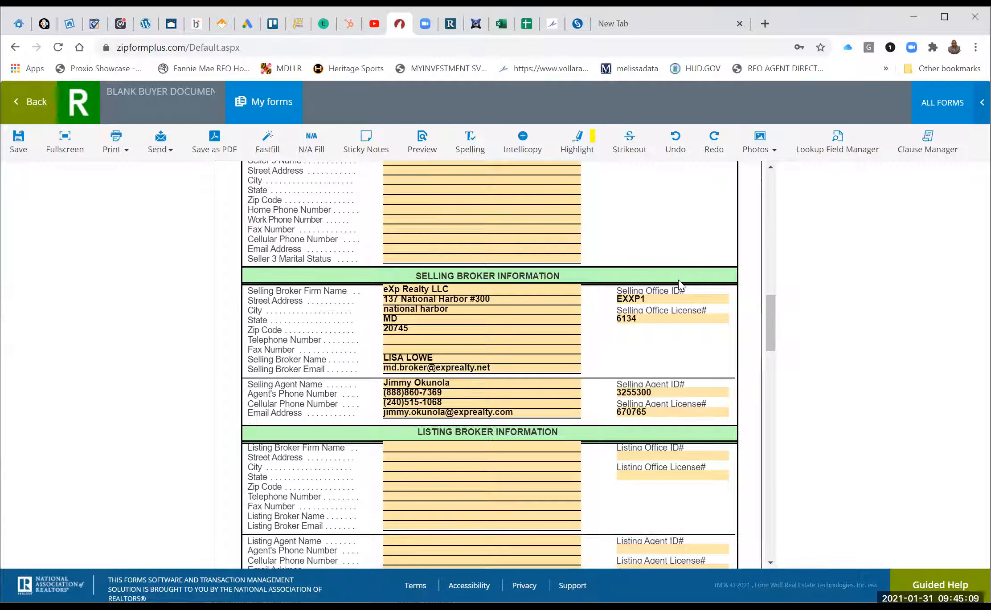
pyautogui.click(702, 413)
pyautogui.click(725, 415)
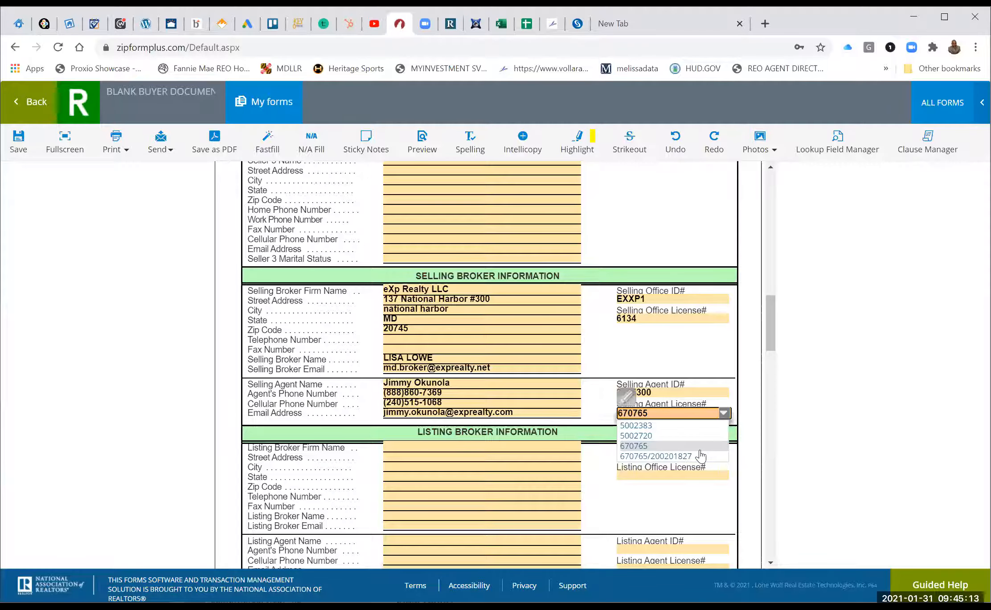
pyautogui.click(724, 413)
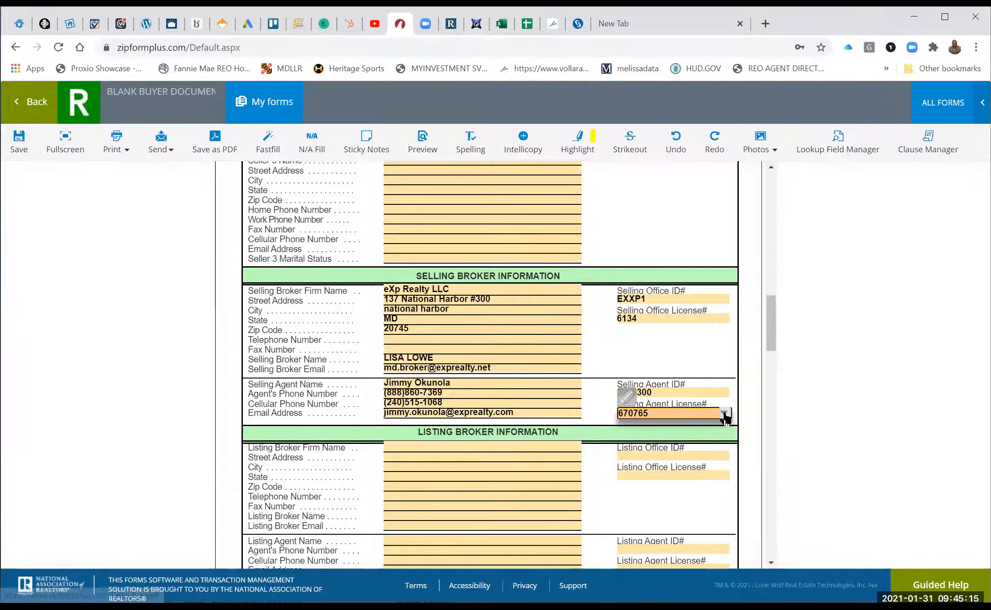
pyautogui.click(701, 457)
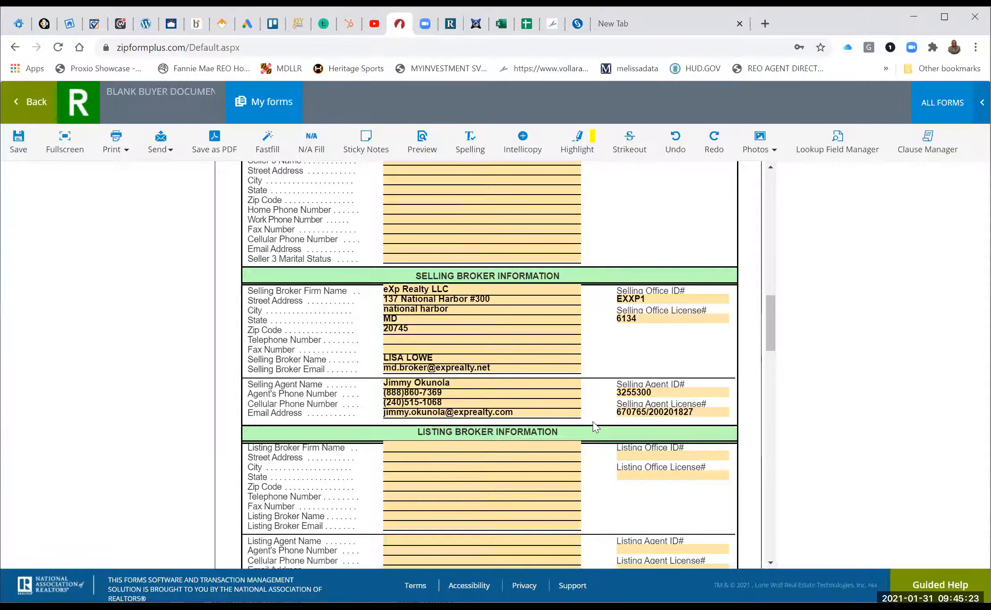
# Save the filled cover sheet and return to the template's Documents list.
pyautogui.scroll(-2, 592, 422)
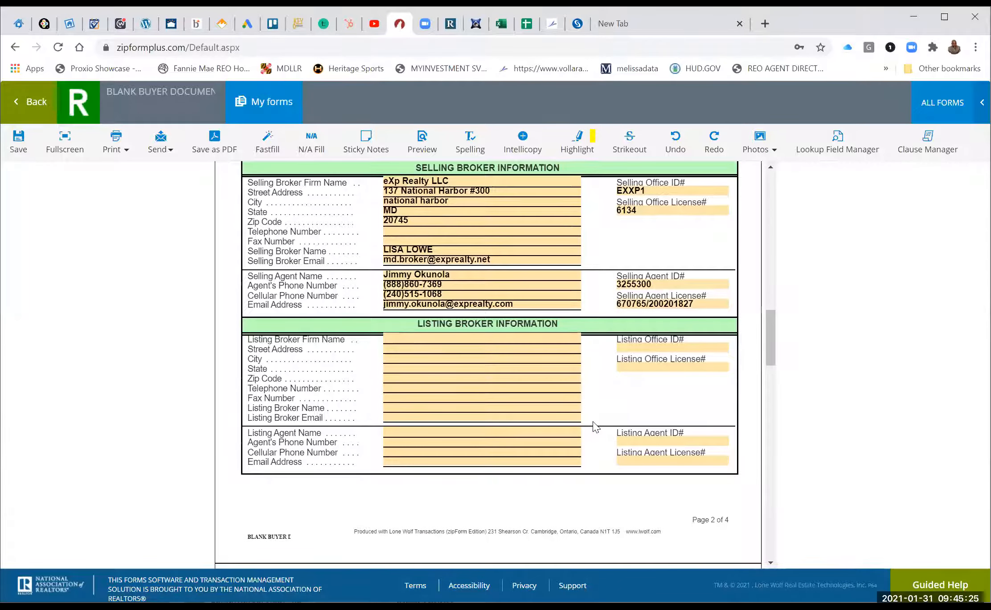
pyautogui.scroll(-5, 593, 427)
pyautogui.scroll(10, 593, 426)
pyautogui.scroll(15, 593, 426)
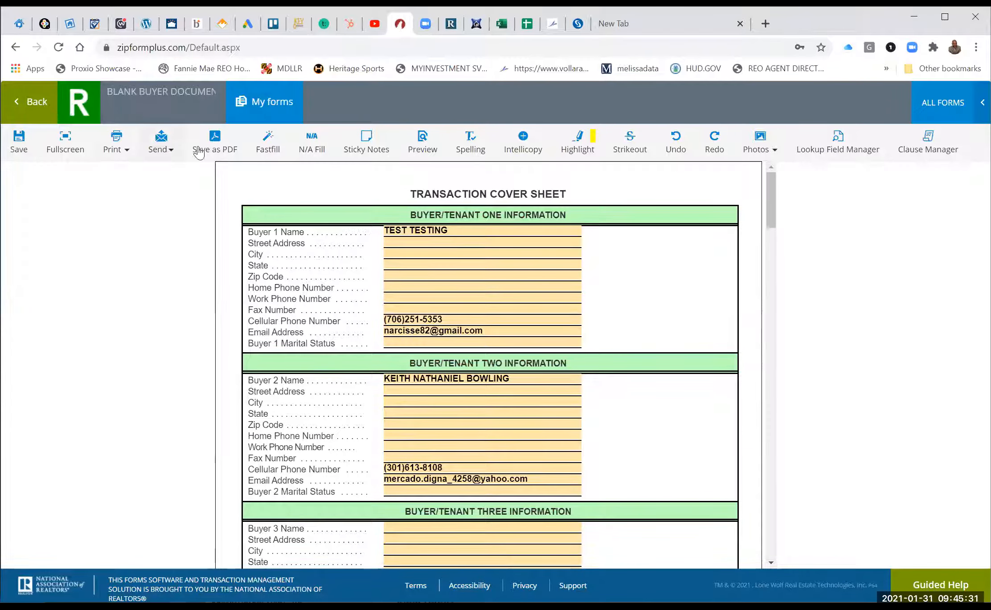
pyautogui.click(19, 142)
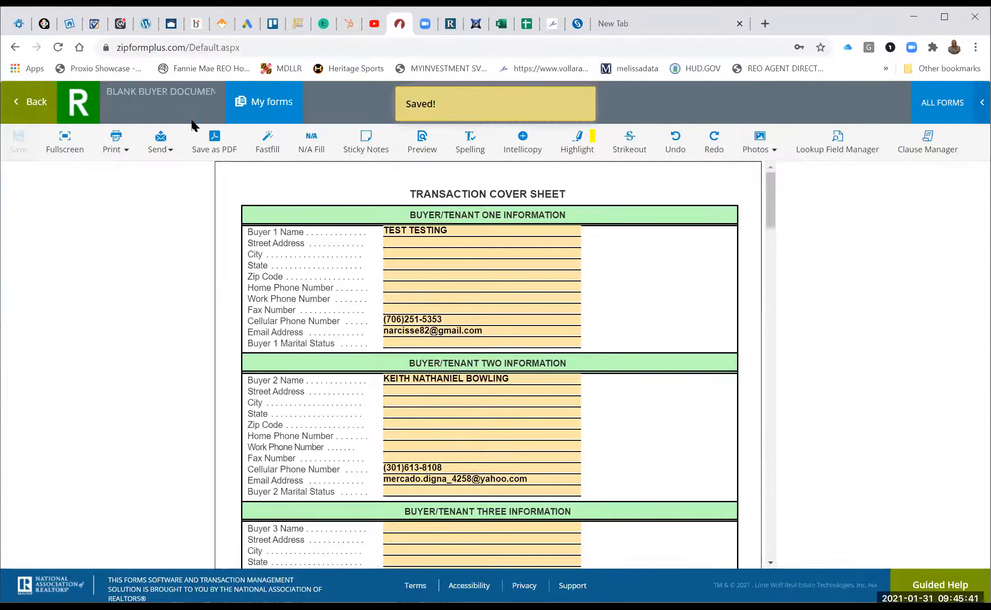
pyautogui.click(30, 107)
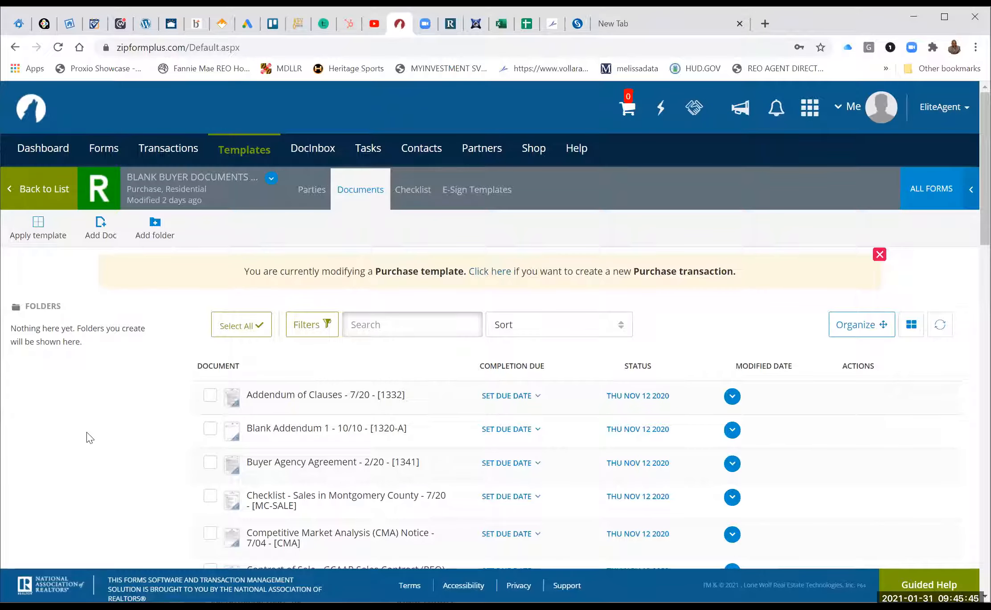
# Scroll the Documents list and open the Exclusive Buyer/Tenant Representation Agreement.
pyautogui.scroll(-6, 89, 438)
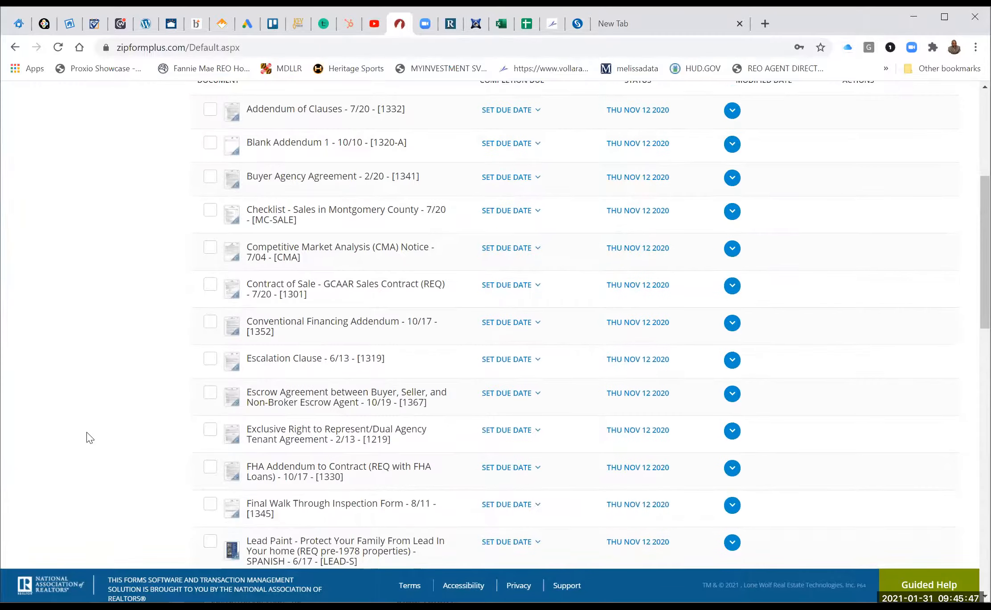
pyautogui.scroll(-15, 90, 437)
pyautogui.scroll(-6, 89, 438)
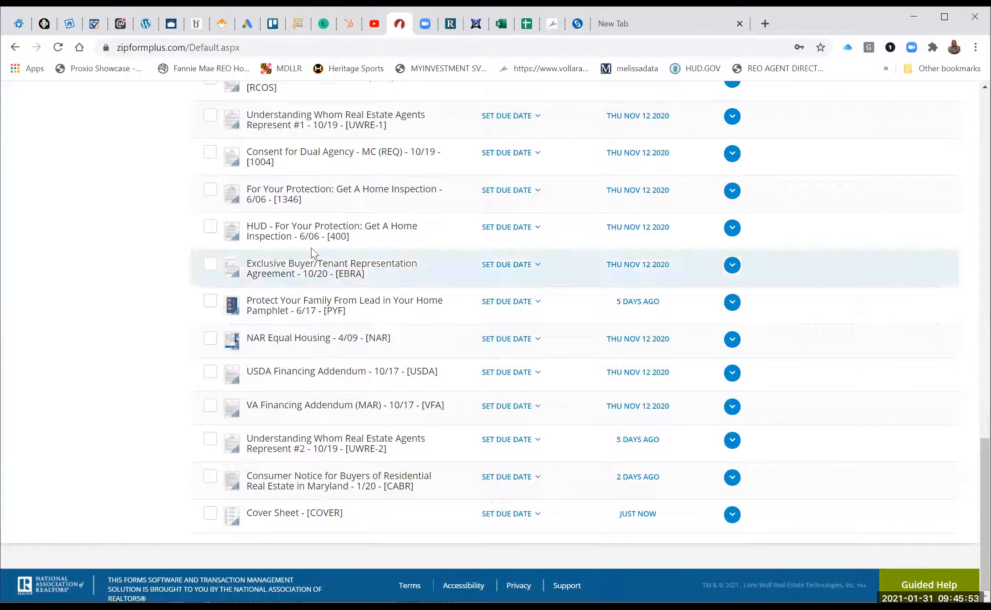
pyautogui.click(305, 264)
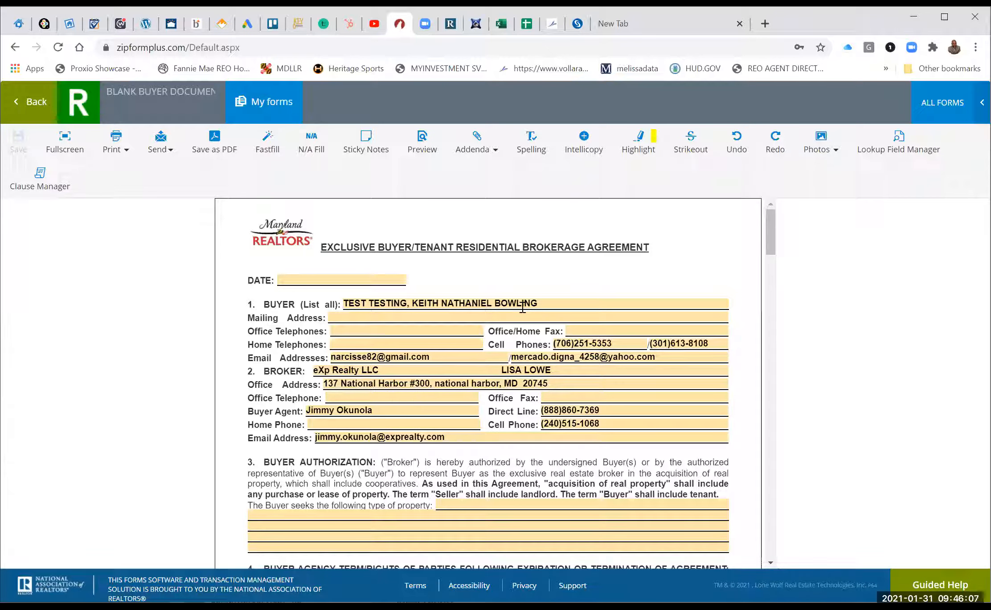
# Date the agreement January 30, 2021 and enter SINGLE FAMILY HOME/ CONDO as the property type.
pyautogui.click(382, 278)
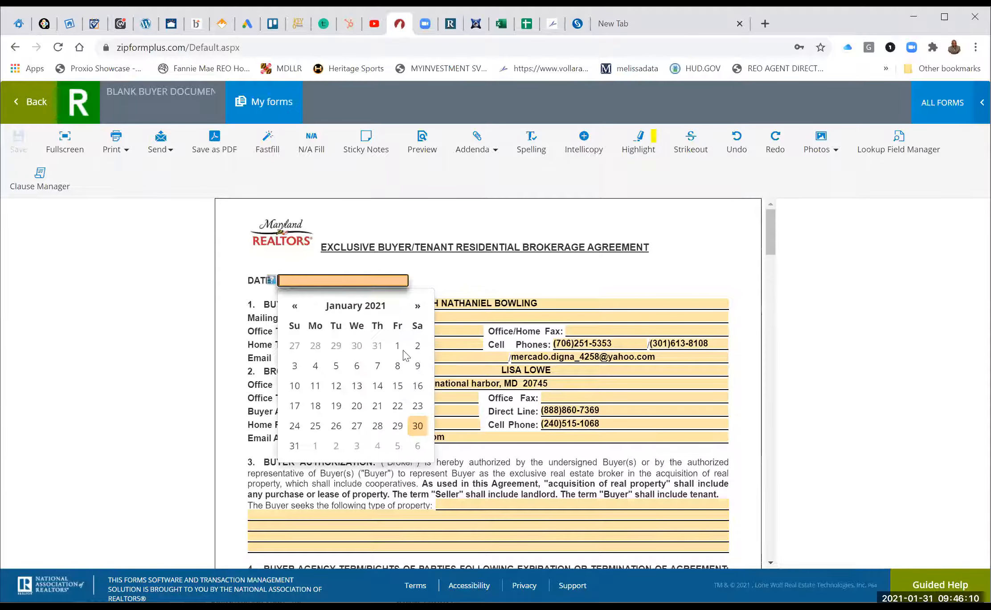
pyautogui.click(417, 426)
pyautogui.scroll(-1, 548, 482)
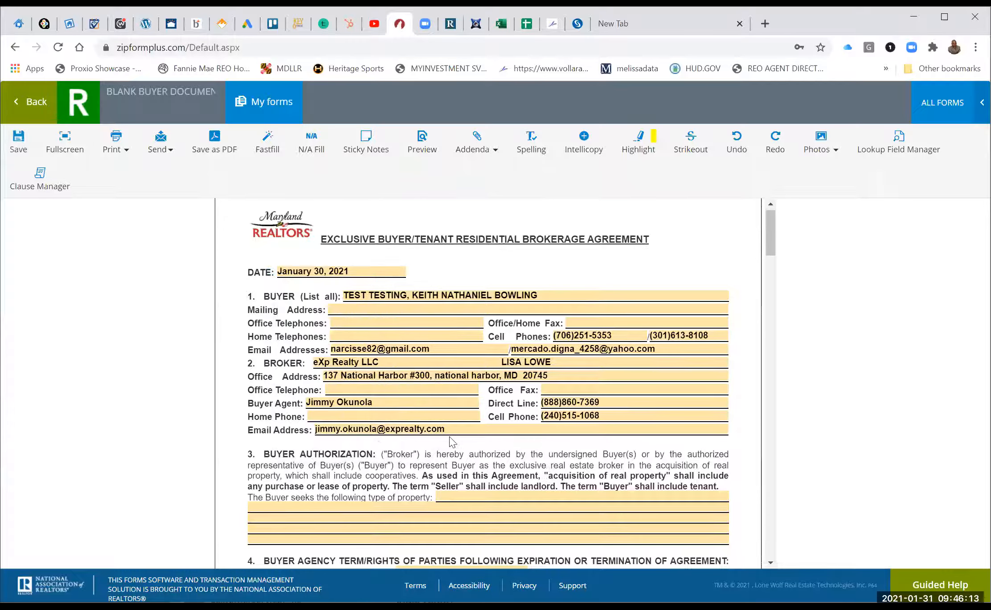
pyautogui.scroll(-2, 421, 413)
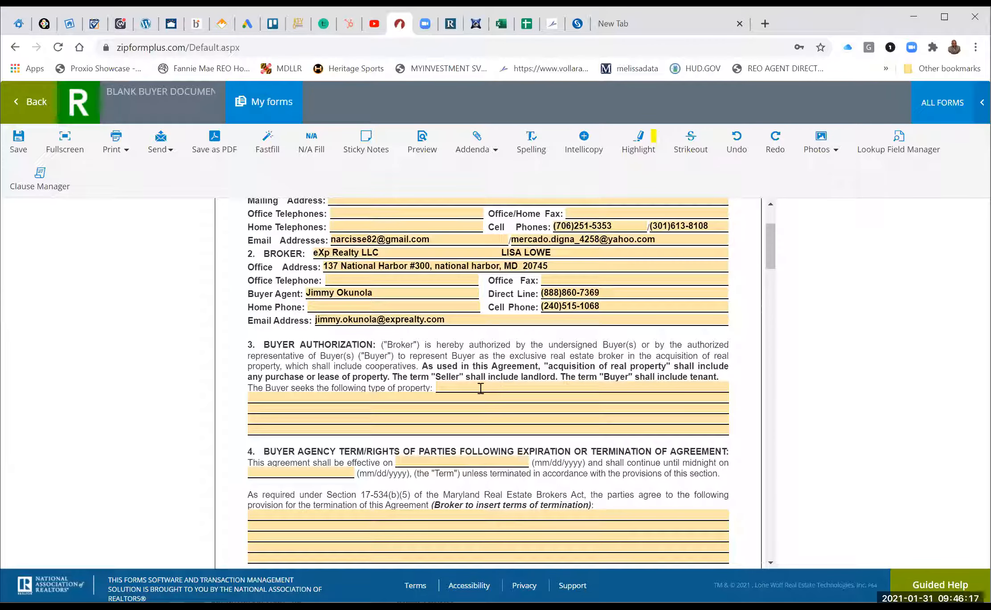
pyautogui.click(481, 388)
pyautogui.write('SINGLE ')
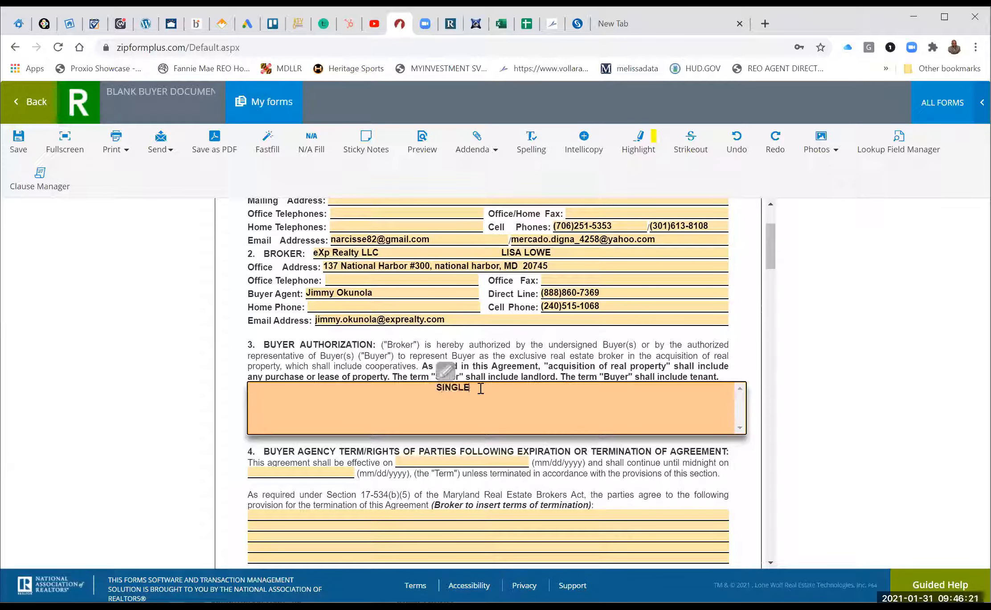
pyautogui.write('FAMILY HOME/ CO')
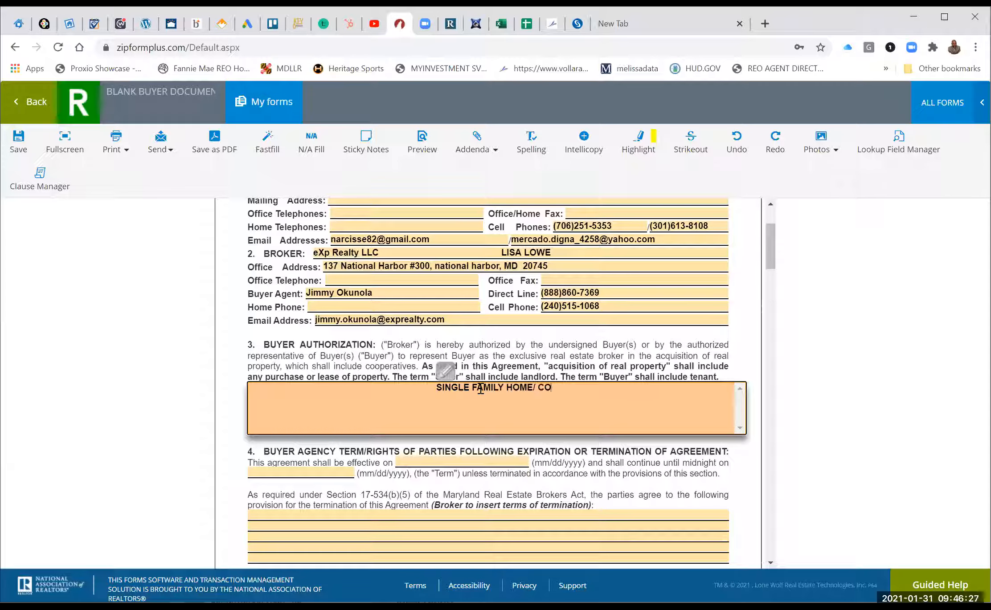
pyautogui.write('NDO')
pyautogui.click(558, 455)
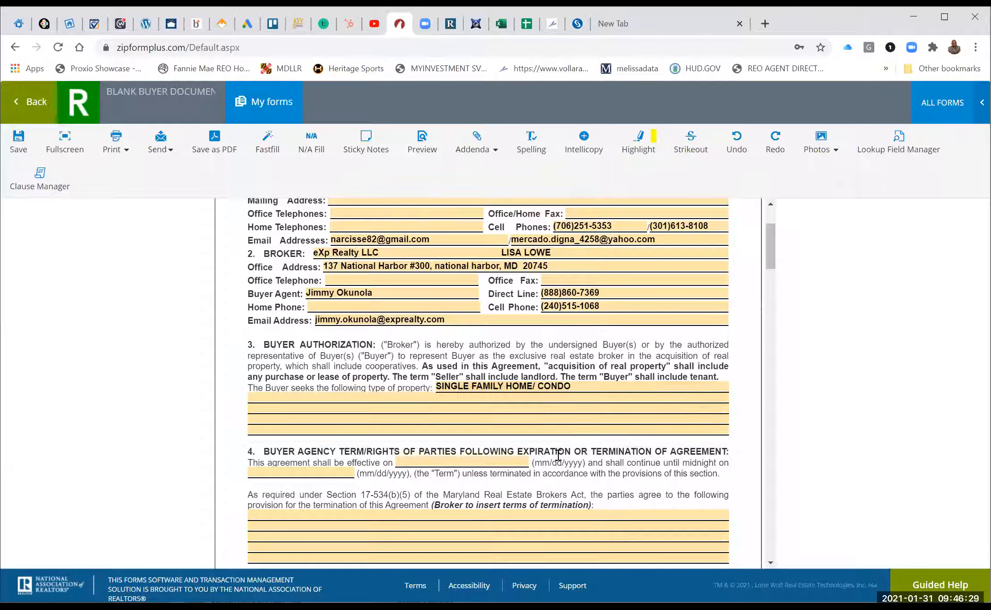
# Set the agreement term from January 30 to April 30, 2021.
pyautogui.click(466, 457)
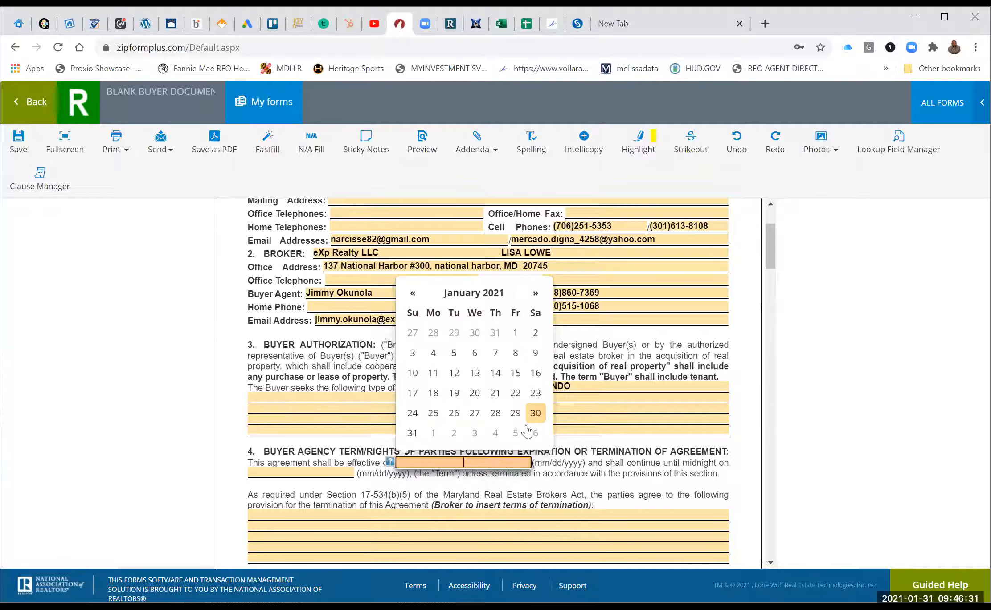
pyautogui.click(535, 414)
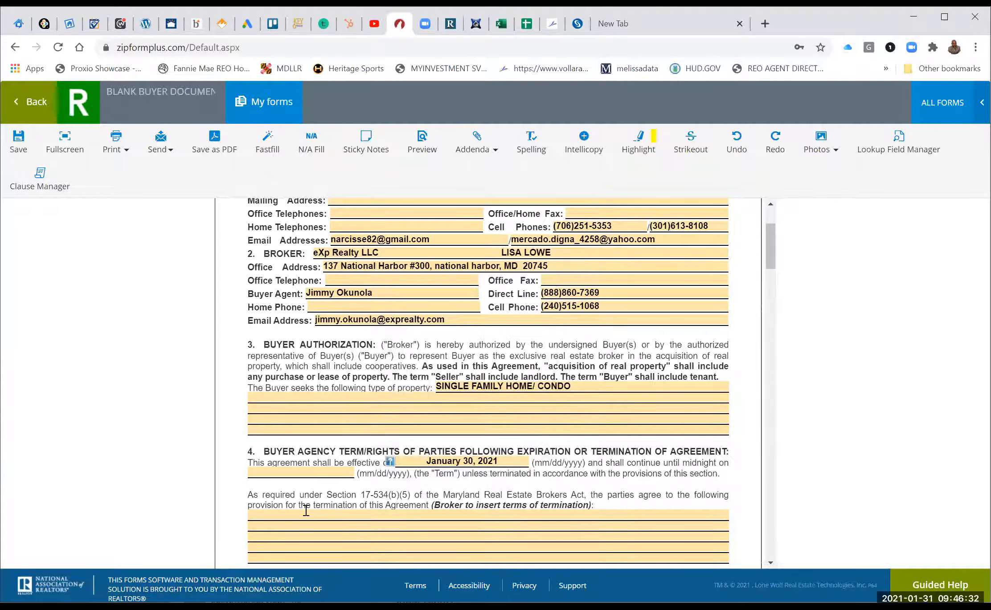
pyautogui.click(323, 474)
pyautogui.click(387, 305)
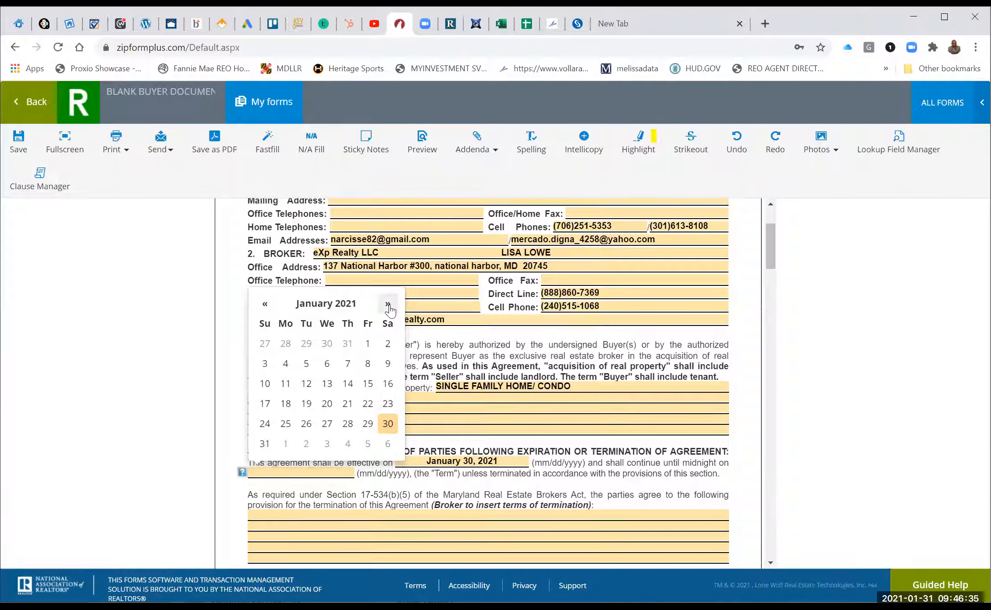
pyautogui.click(389, 306)
pyautogui.click(387, 306)
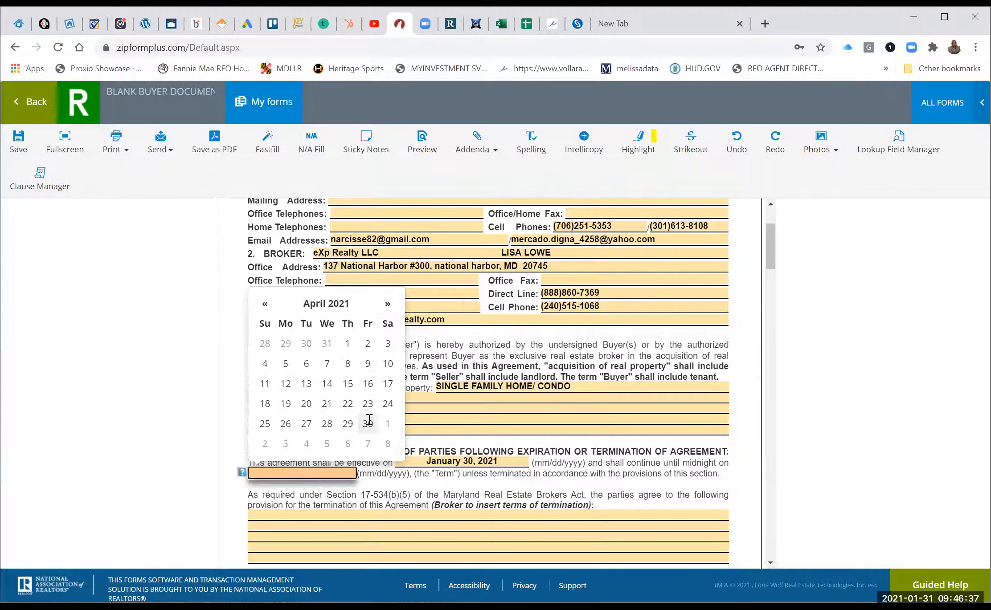
pyautogui.click(367, 423)
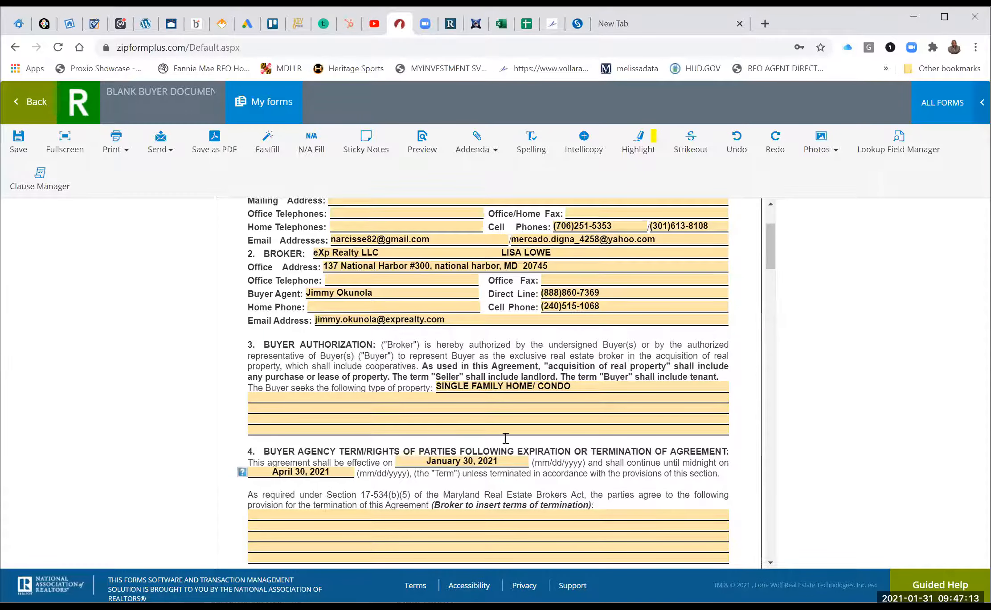
# Enter WRITTEN AGREEMENT BY EITHER PARTY in section 4's termination-terms field.
pyautogui.scroll(-2, 394, 439)
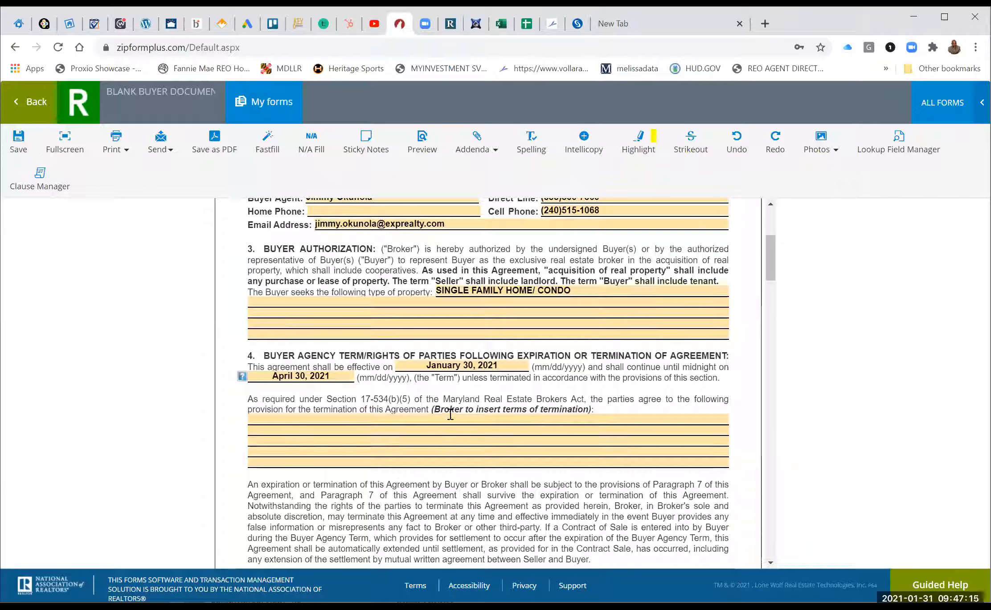
pyautogui.click(450, 415)
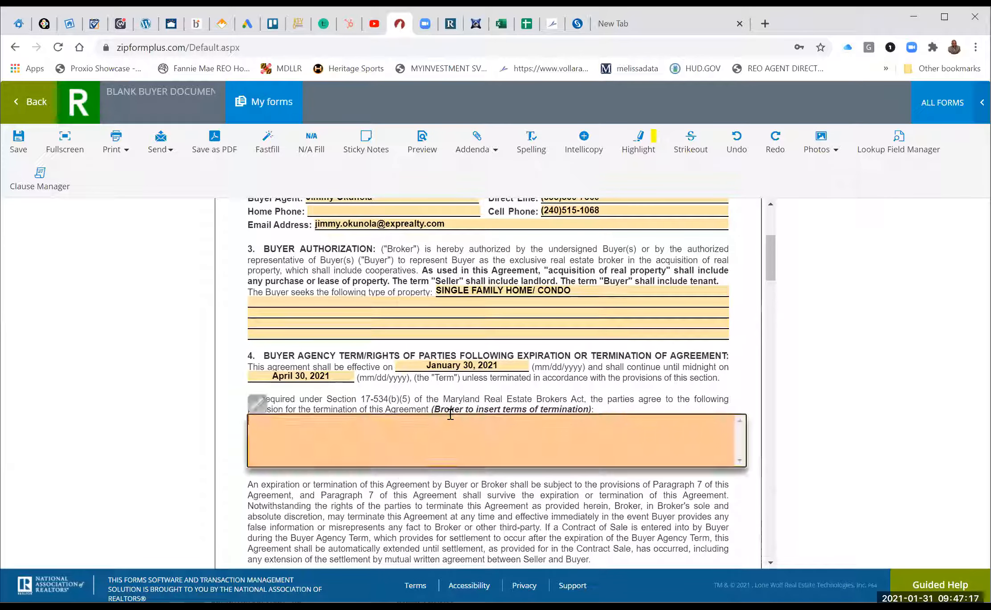
pyautogui.write('WRITTE')
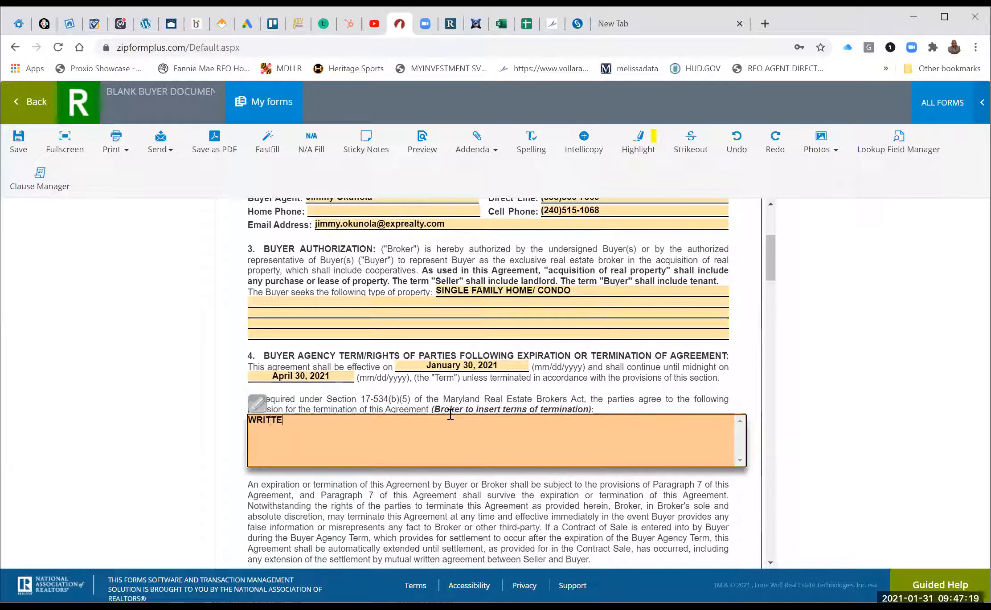
pyautogui.write('N AGREEMENT BY E')
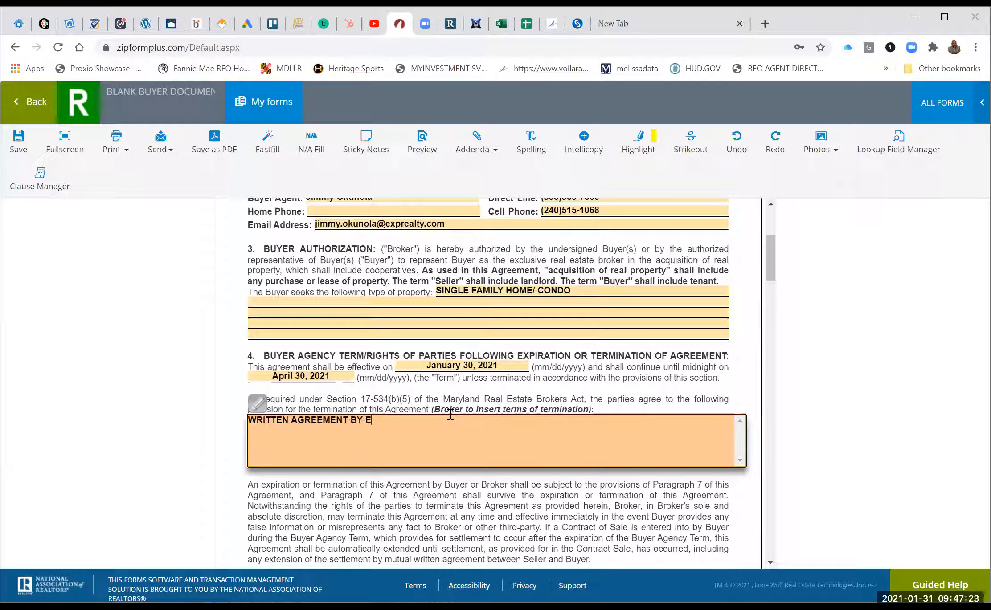
pyautogui.write('ITHER PARTY')
pyautogui.click(462, 477)
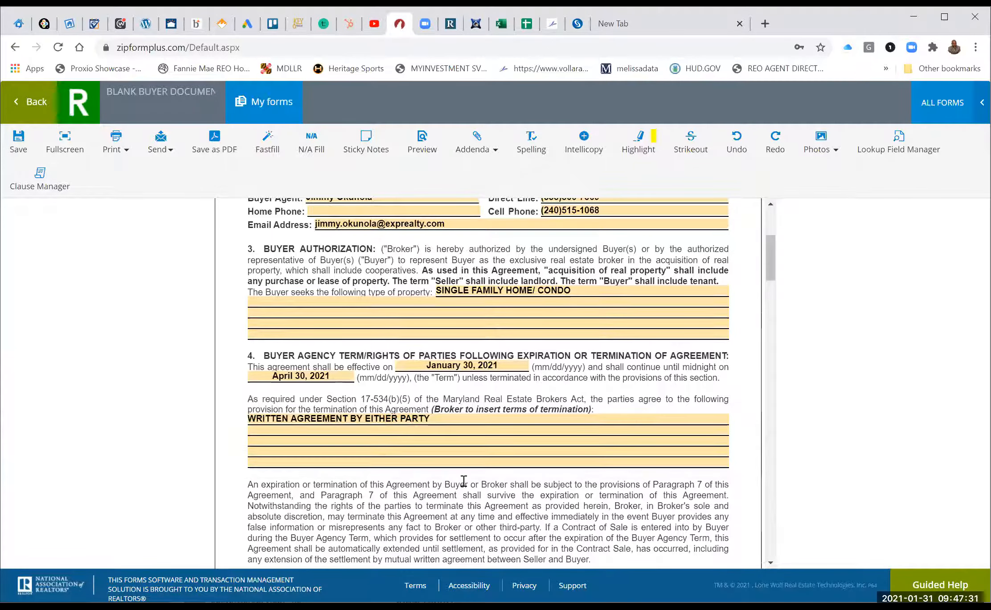
pyautogui.scroll(-4, 463, 483)
pyautogui.scroll(-10, 464, 485)
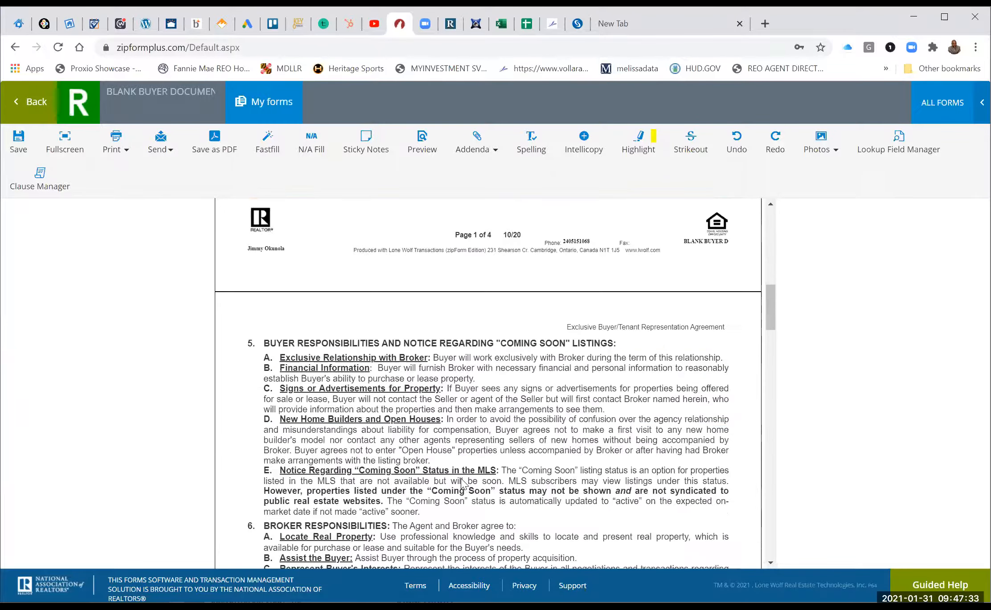
# In section 7A, enter buyer-paid compensation of 2.5% minimum or as stated in the MLS plus $595 transaction fee.
pyautogui.scroll(-2, 470, 354)
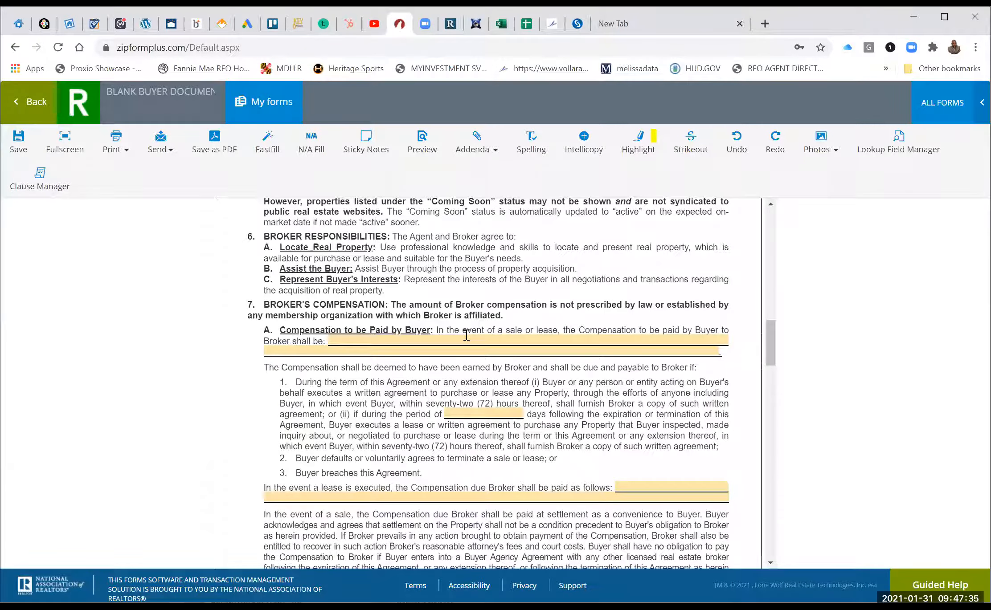
pyautogui.click(466, 339)
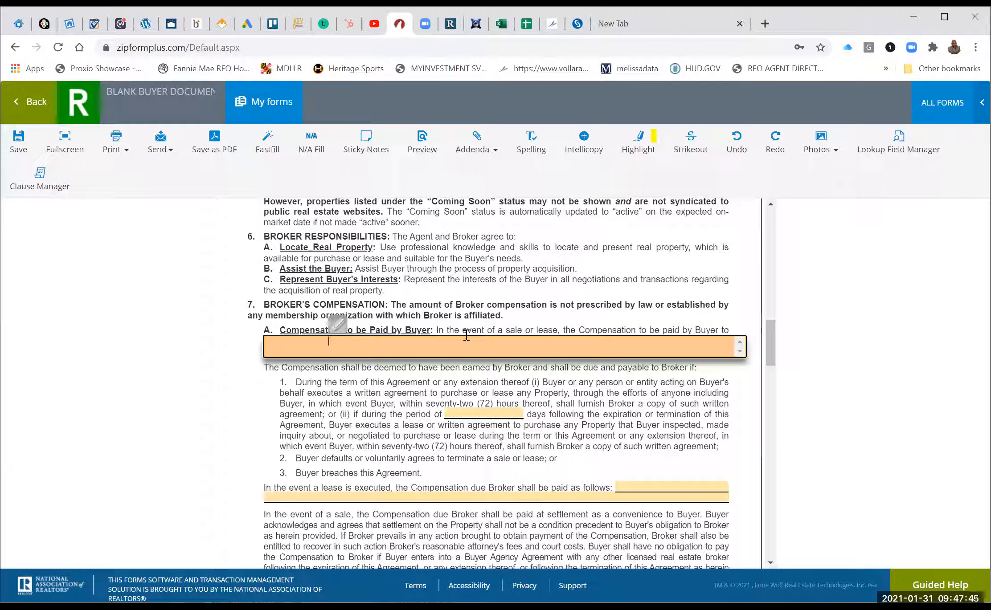
pyautogui.write('3')
pyautogui.write('%')
pyautogui.press('BackSpace')
pyautogui.press('BackSpace')
pyautogui.write('5% MINIMUM OR')
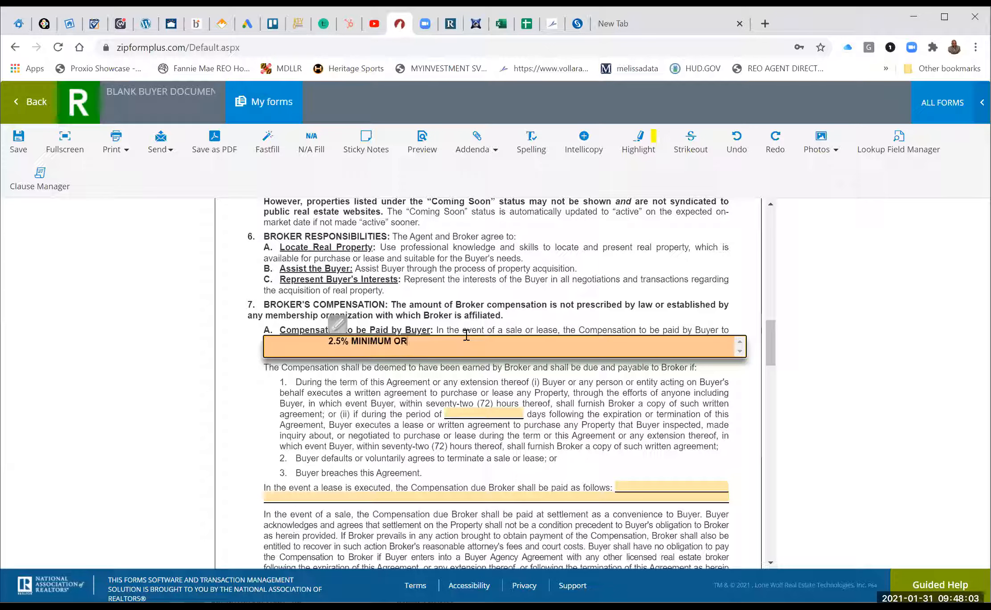
pyautogui.write(' AS STATED IN THE MLS PLUS')
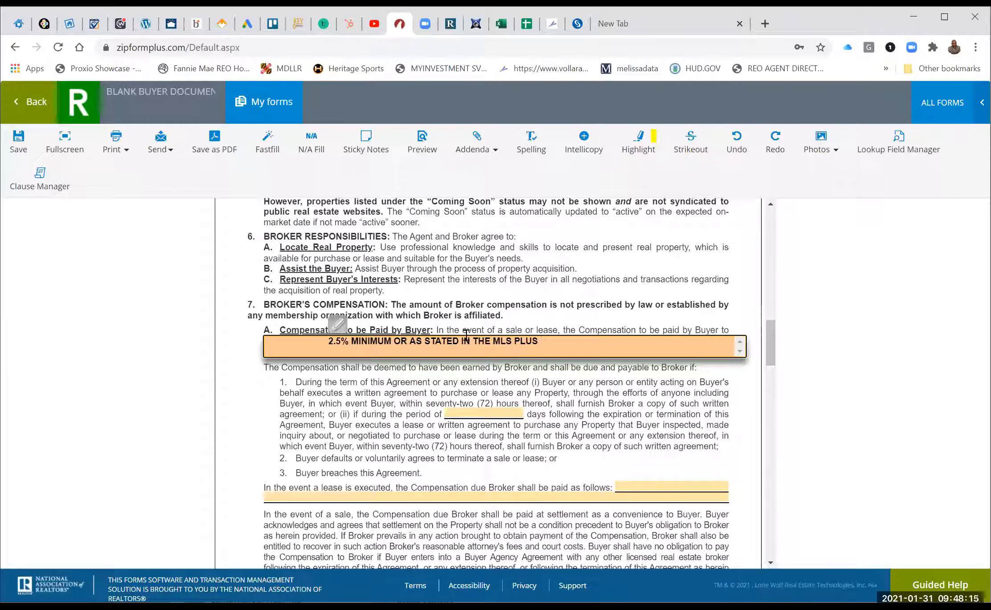
pyautogui.write(' $595 TRANSACTION FEE')
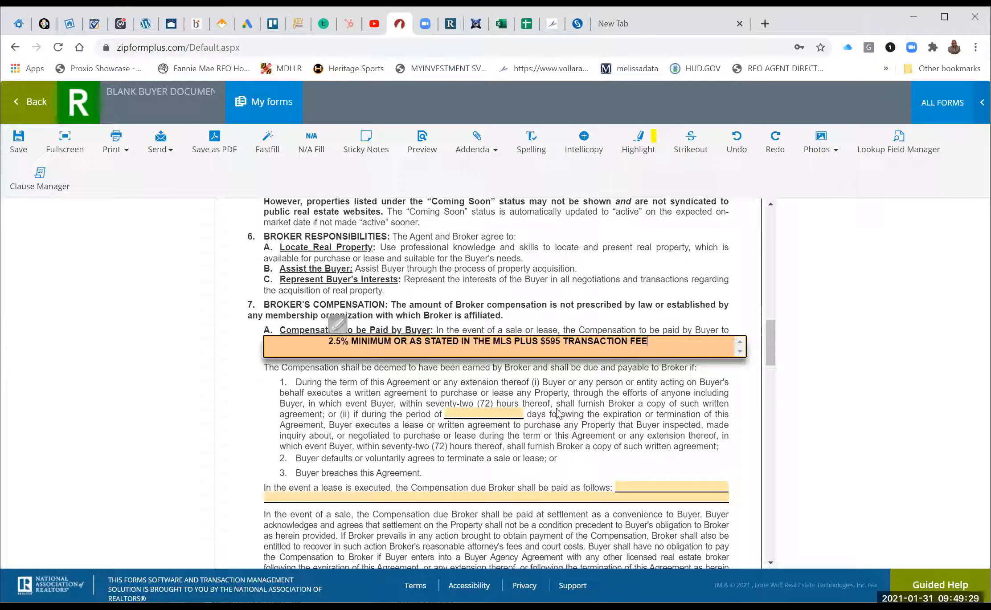
# Commit the 2.5% minimum plus $595 compensation text onto the section 7 form line.
pyautogui.click(557, 413)
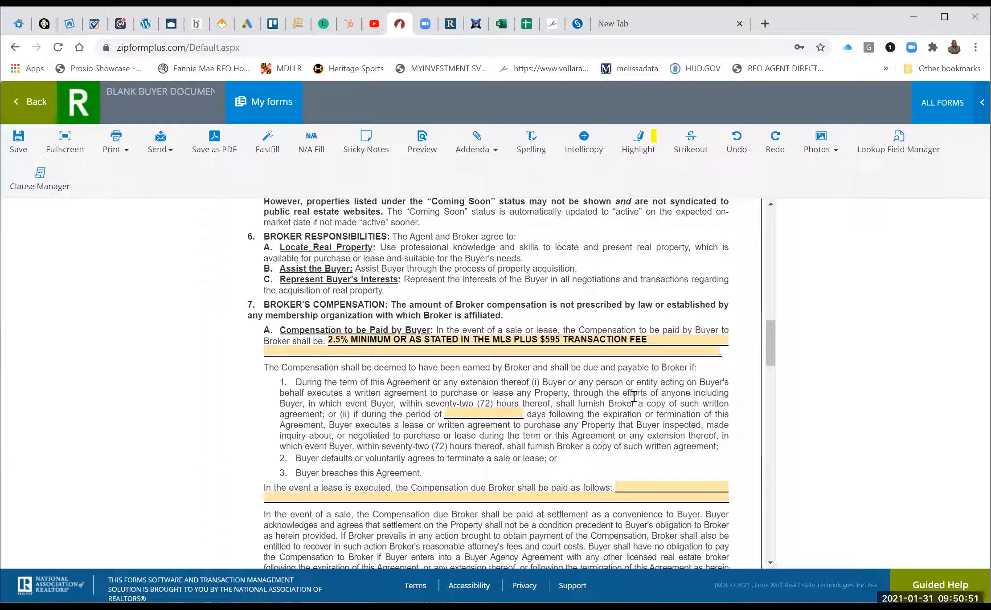
pyautogui.scroll(-1, 635, 399)
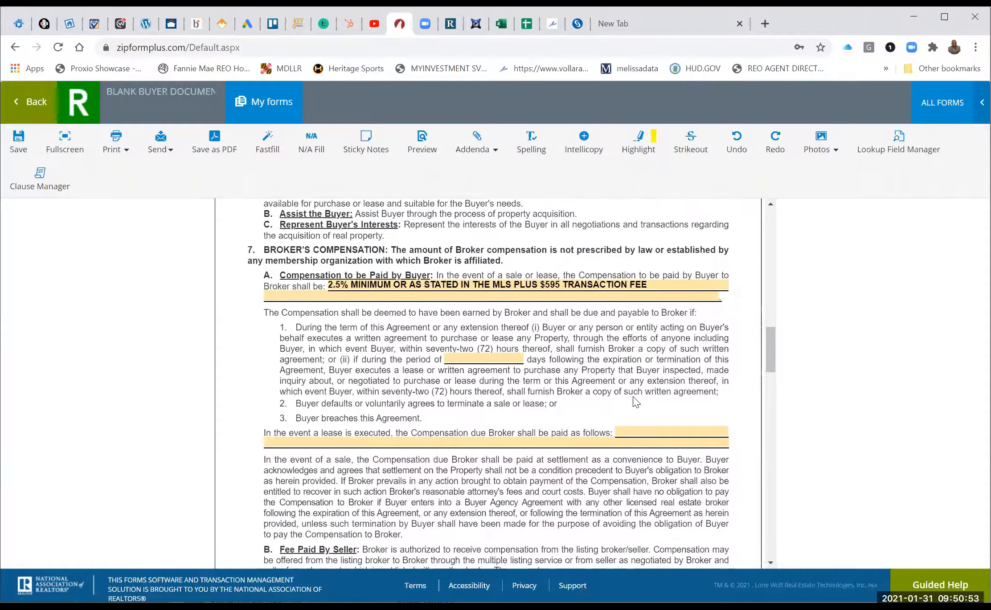
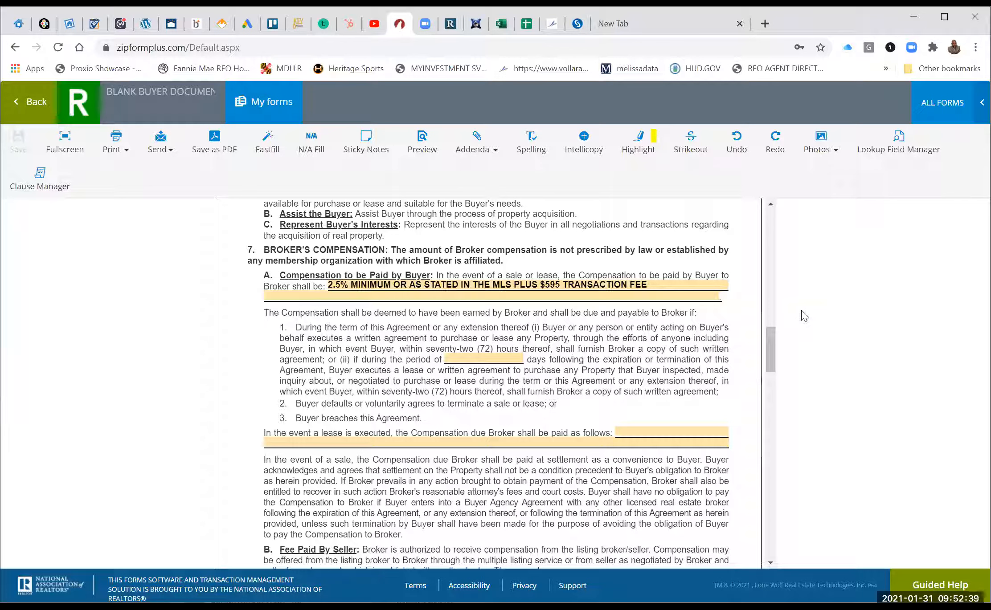
# Enter 30 in the blank days period field.
pyautogui.click(482, 355)
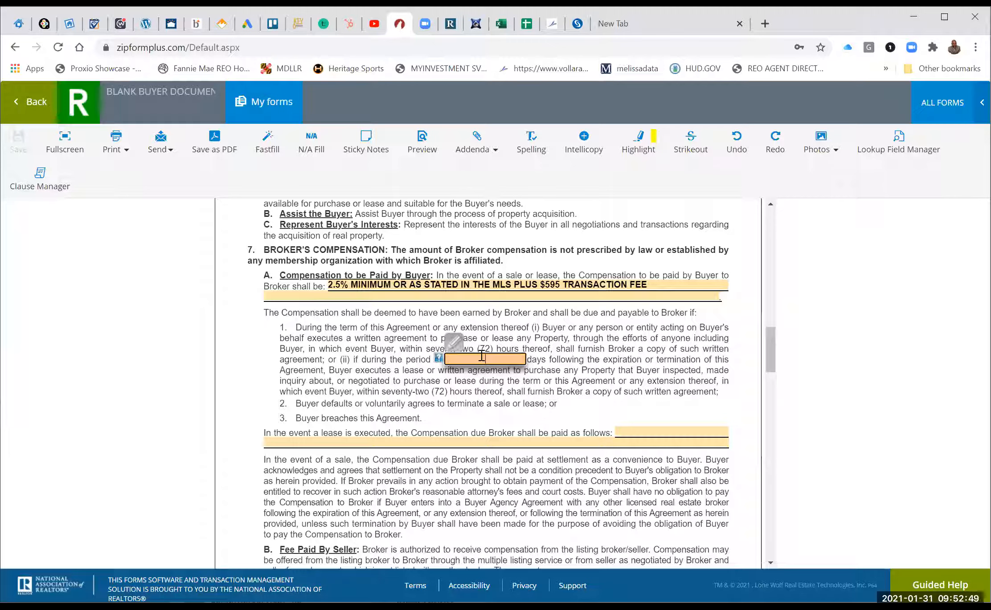
pyautogui.write('30')
pyautogui.click(603, 417)
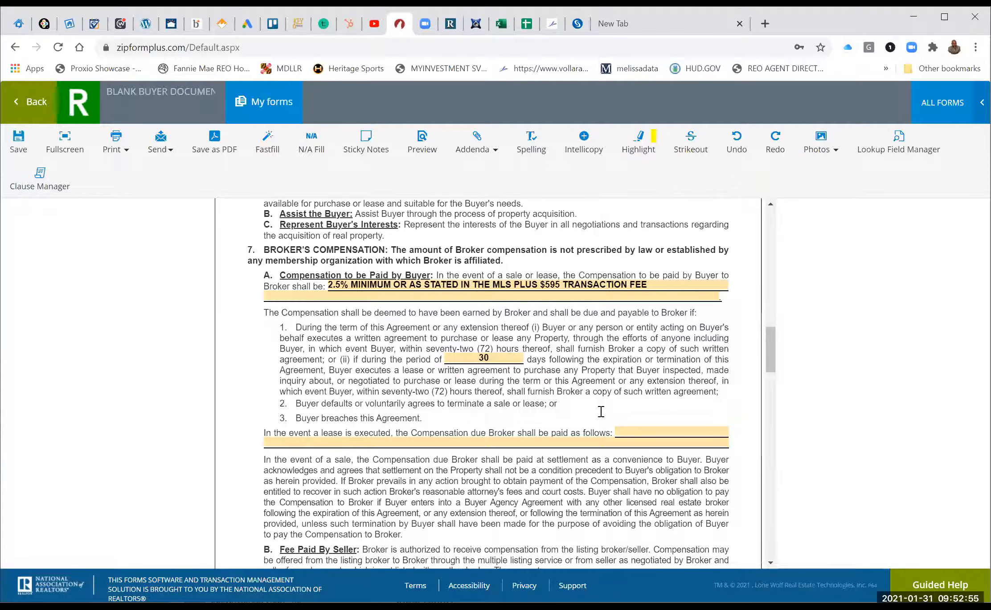
pyautogui.scroll(-2, 625, 392)
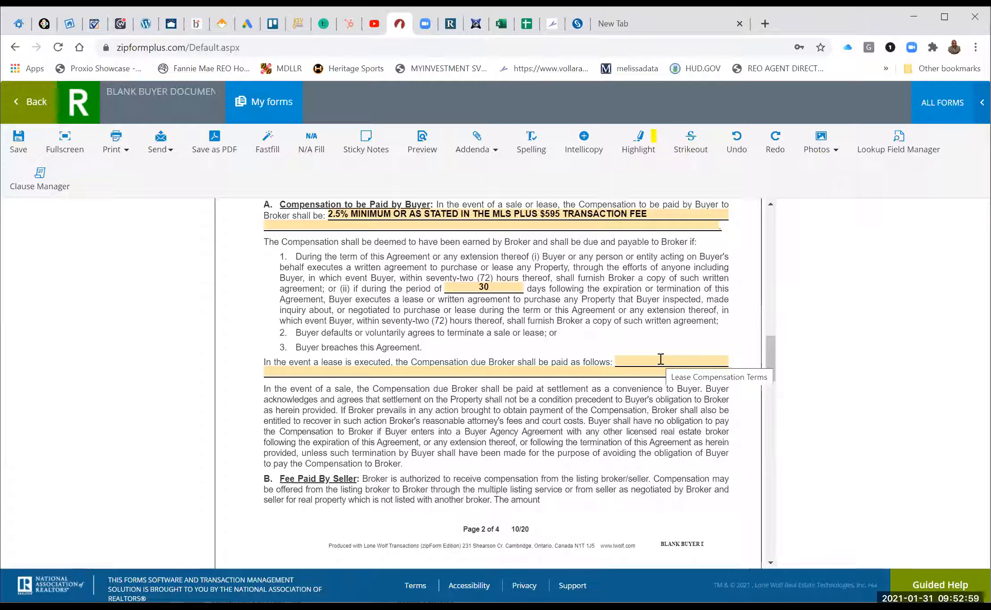
# Copy the 2.5% minimum plus $595 transaction fee wording into the lease compensation field.
pyautogui.click(660, 359)
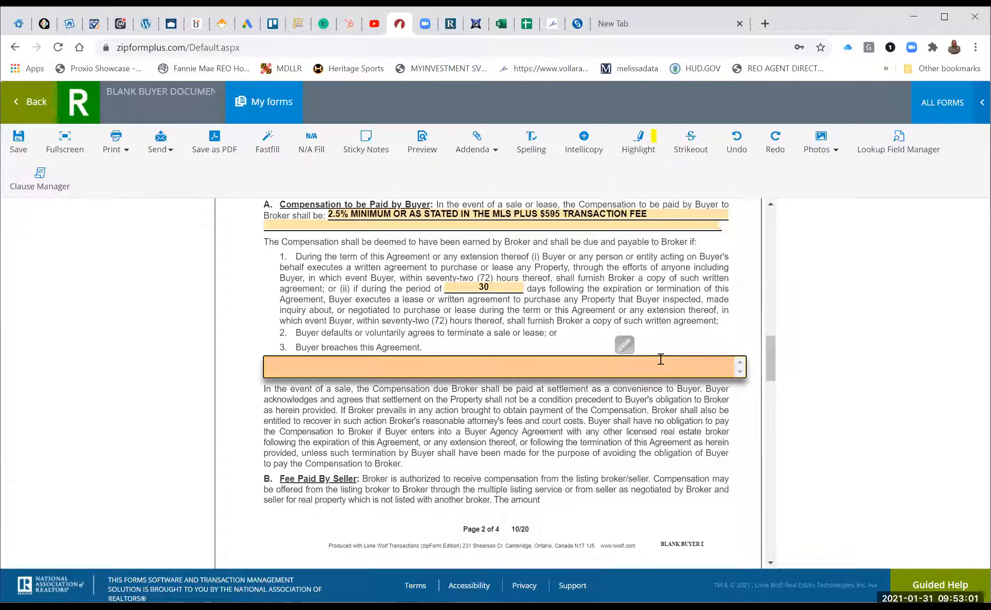
pyautogui.doubleClick(547, 210)
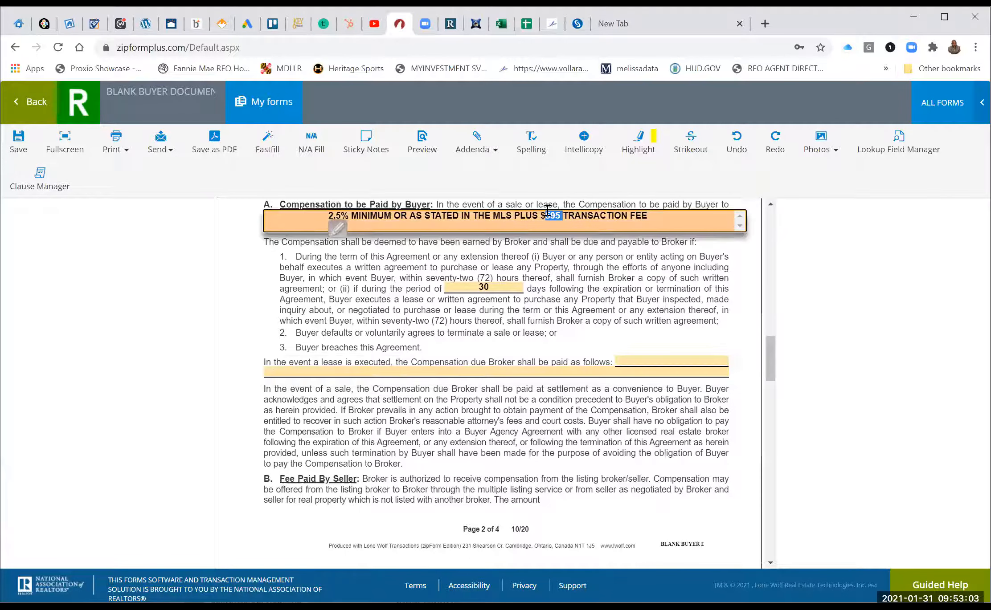
pyautogui.tripleClick(547, 210)
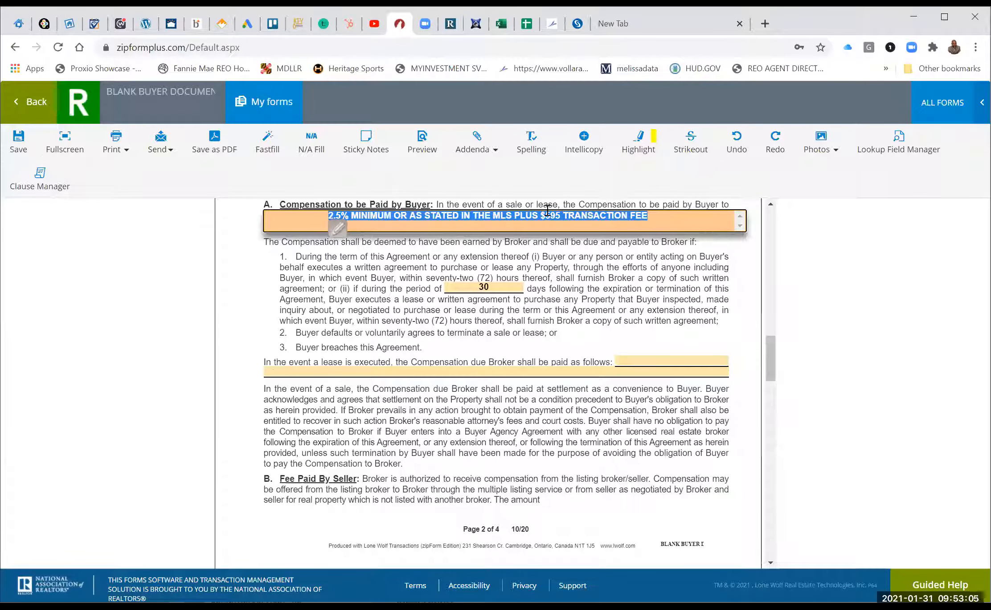
pyautogui.rightClick(547, 210)
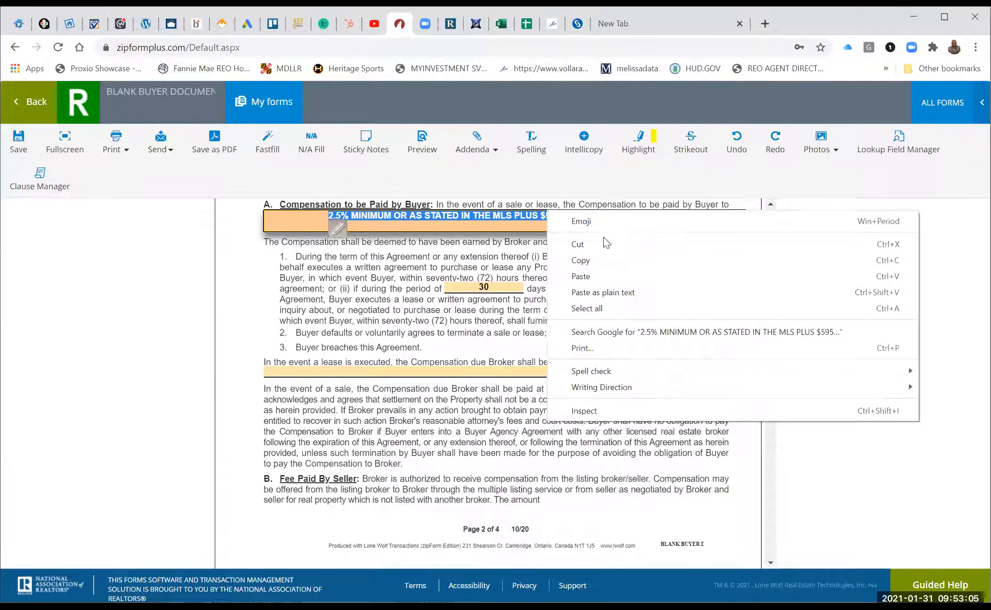
pyautogui.click(583, 261)
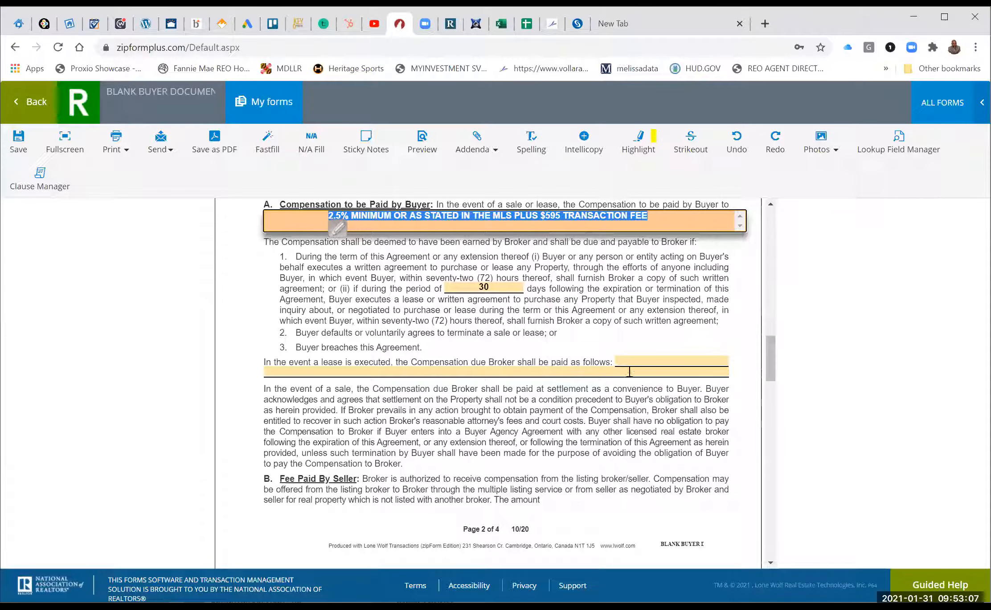
pyautogui.click(530, 373)
pyautogui.rightClick(531, 373)
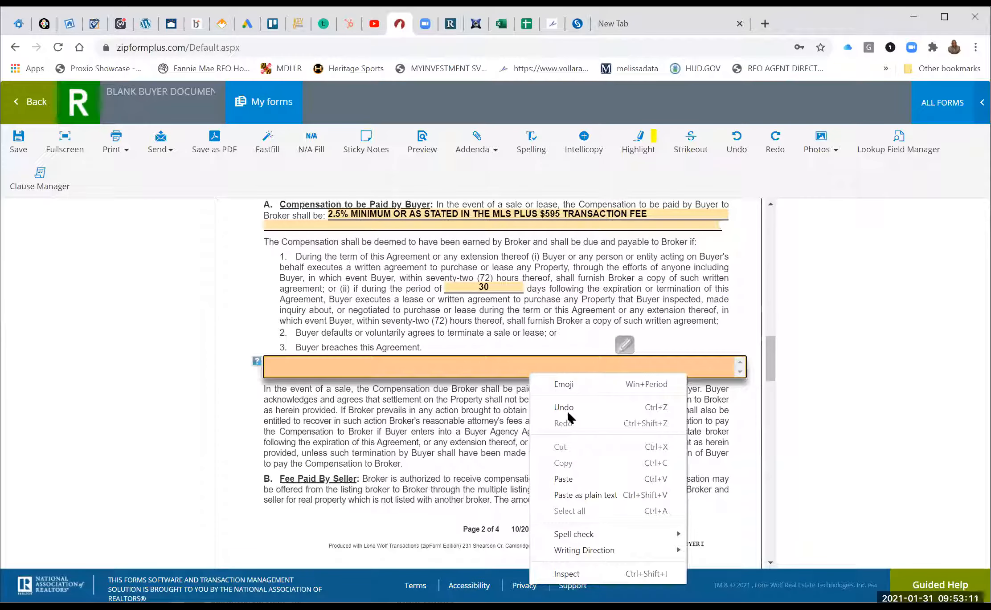
pyautogui.click(574, 478)
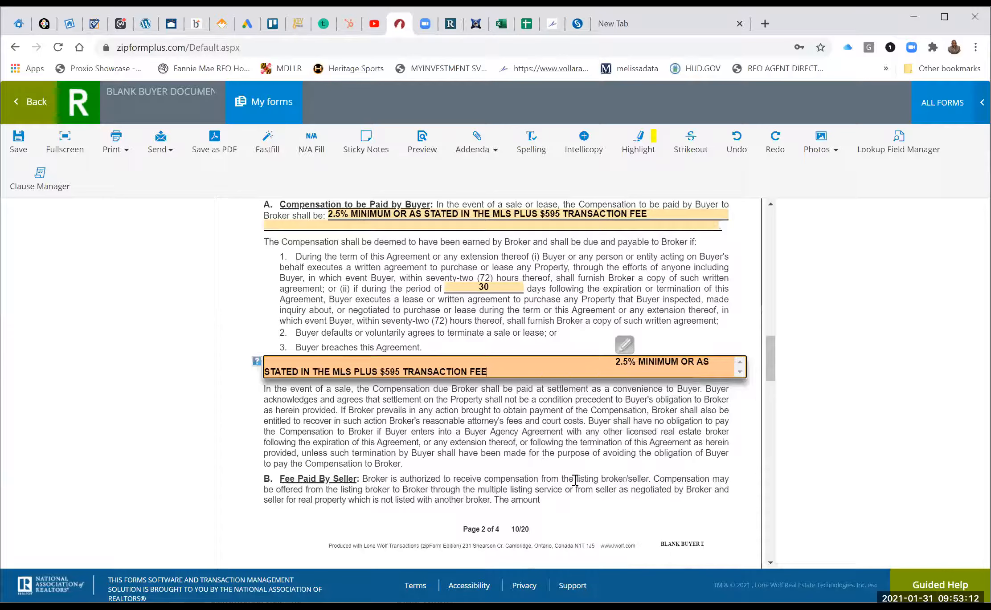
pyautogui.rightClick(537, 454)
pyautogui.click(534, 446)
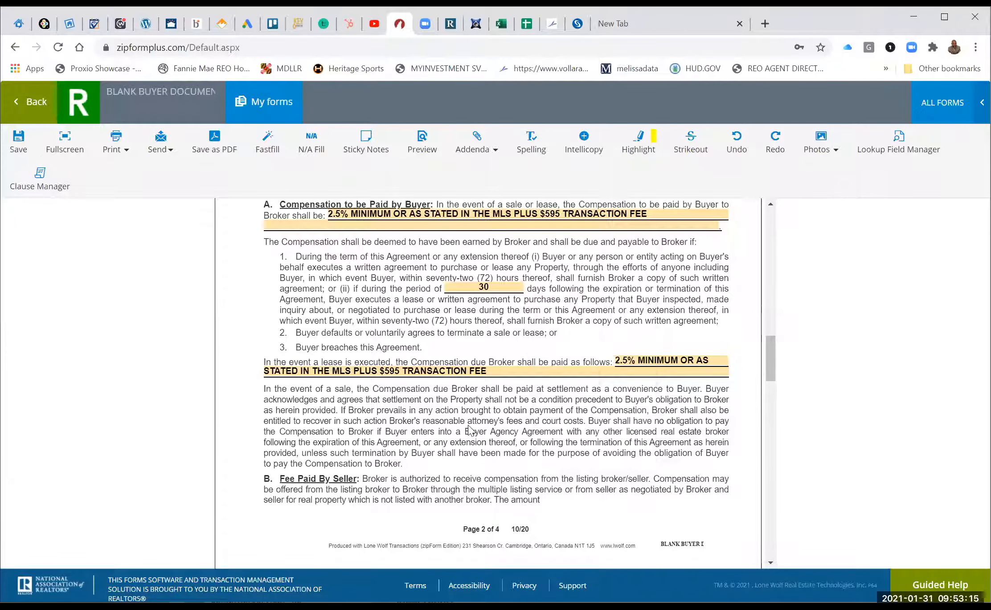
pyautogui.scroll(-1, 469, 426)
pyautogui.scroll(-8, 468, 427)
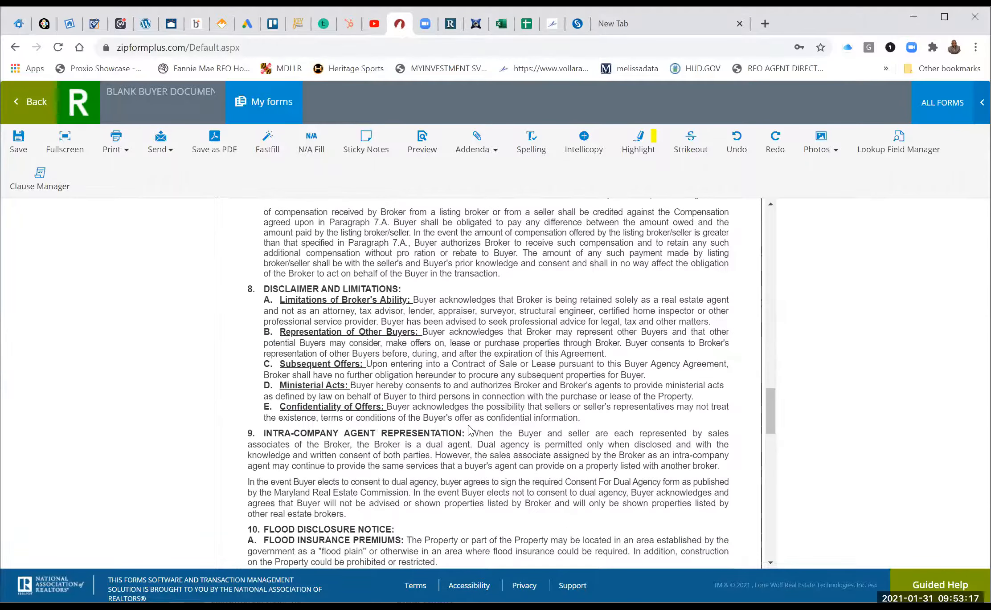
# Check Consent for Dual Agency and Notification of Dual Agency within a Team.
pyautogui.scroll(-10, 468, 426)
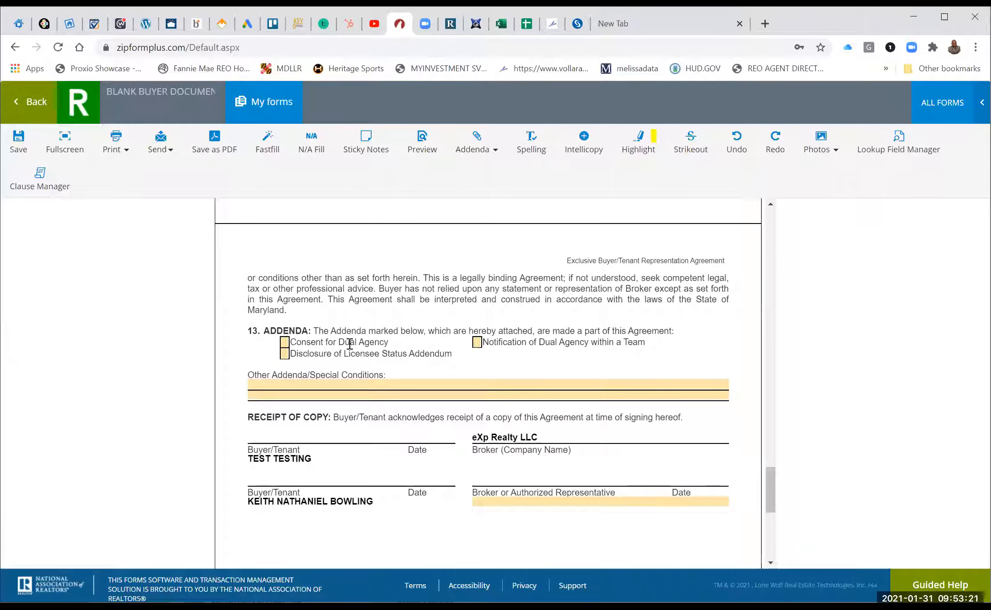
pyautogui.click(281, 343)
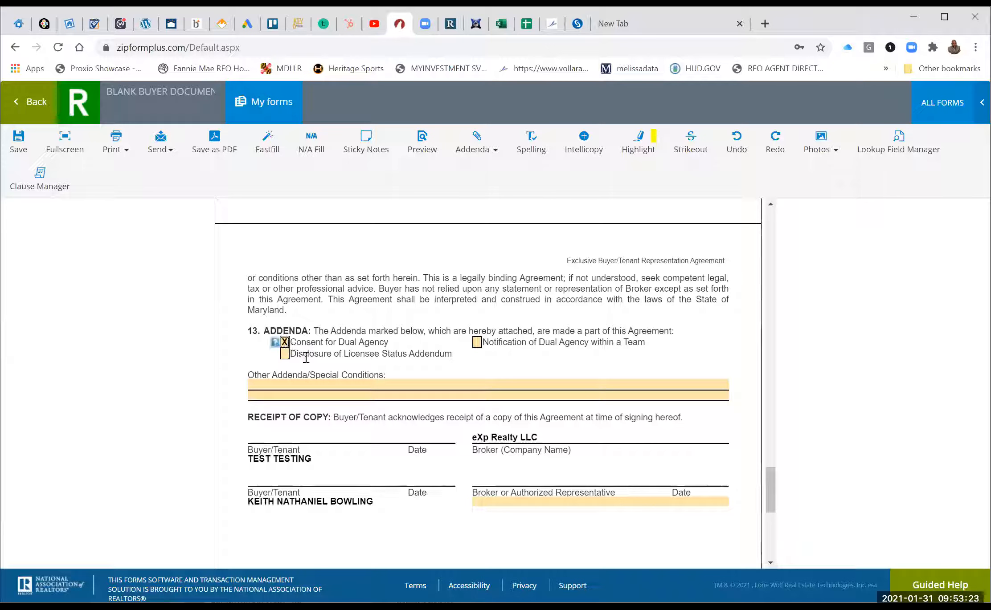
pyautogui.click(476, 345)
pyautogui.click(476, 344)
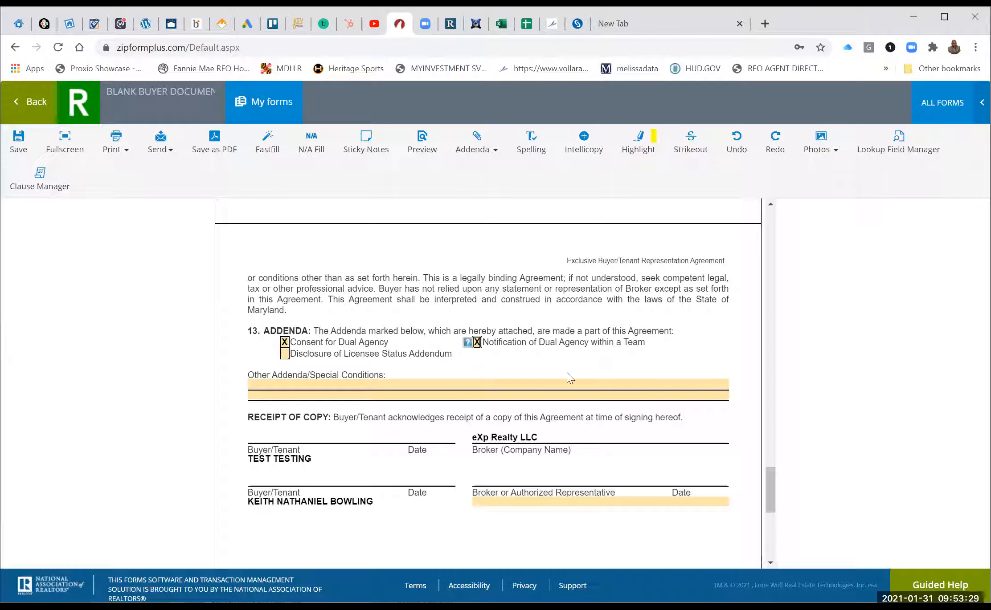
# Add GET HOME under other addenda or special conditions.
pyautogui.click(299, 387)
pyautogui.write('GET')
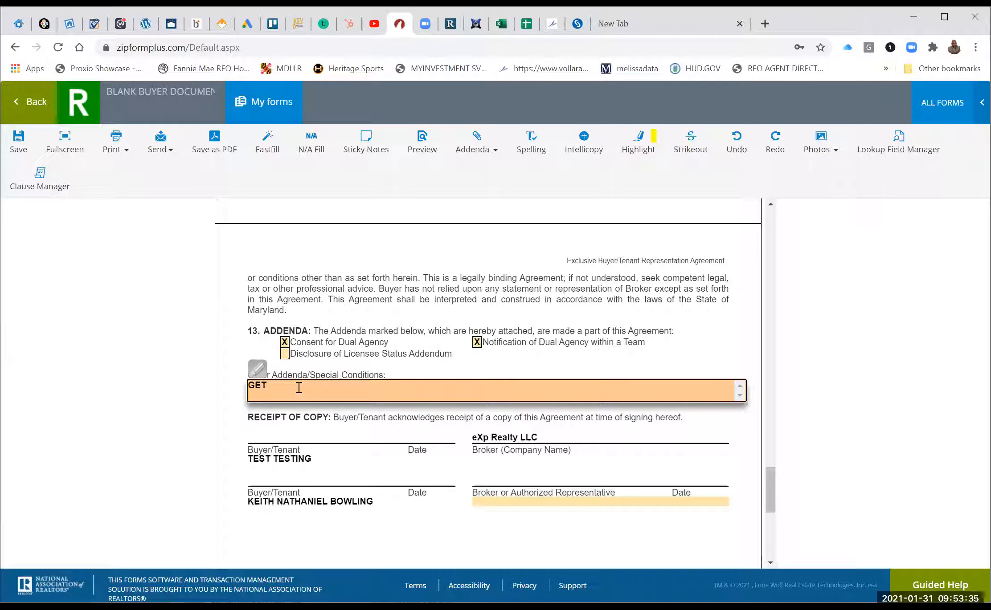
pyautogui.write(' HOME')
pyautogui.click(311, 366)
pyautogui.scroll(-2, 312, 368)
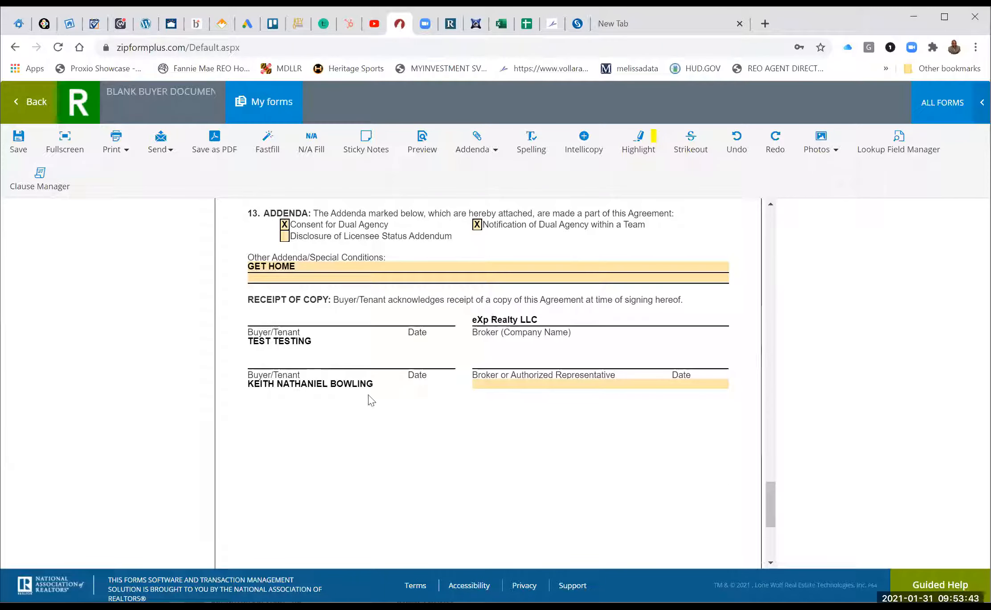
# Choose the agent as broker's authorized representative and save the buyer agreement.
pyautogui.click(532, 382)
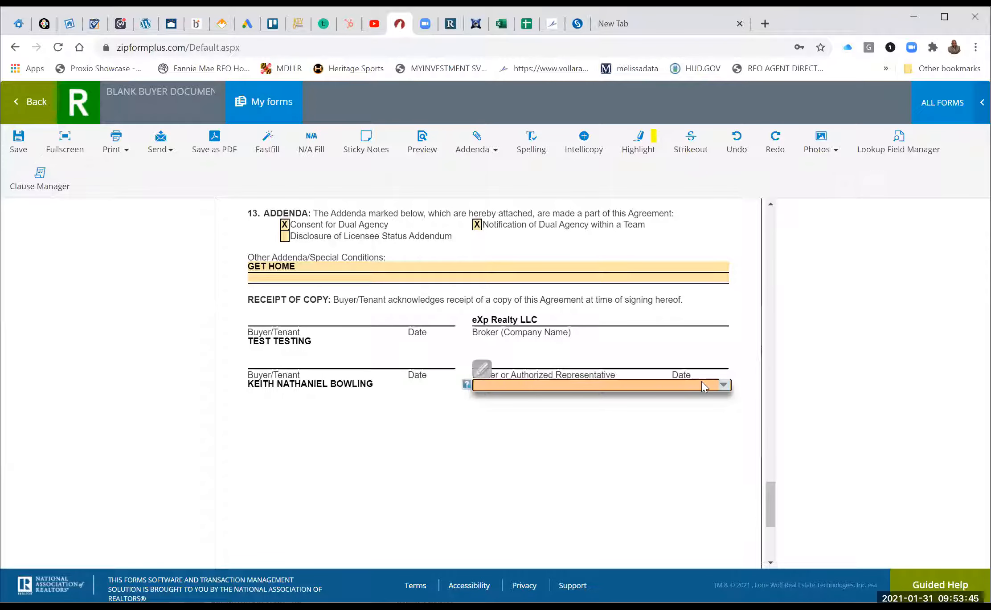
pyautogui.click(723, 386)
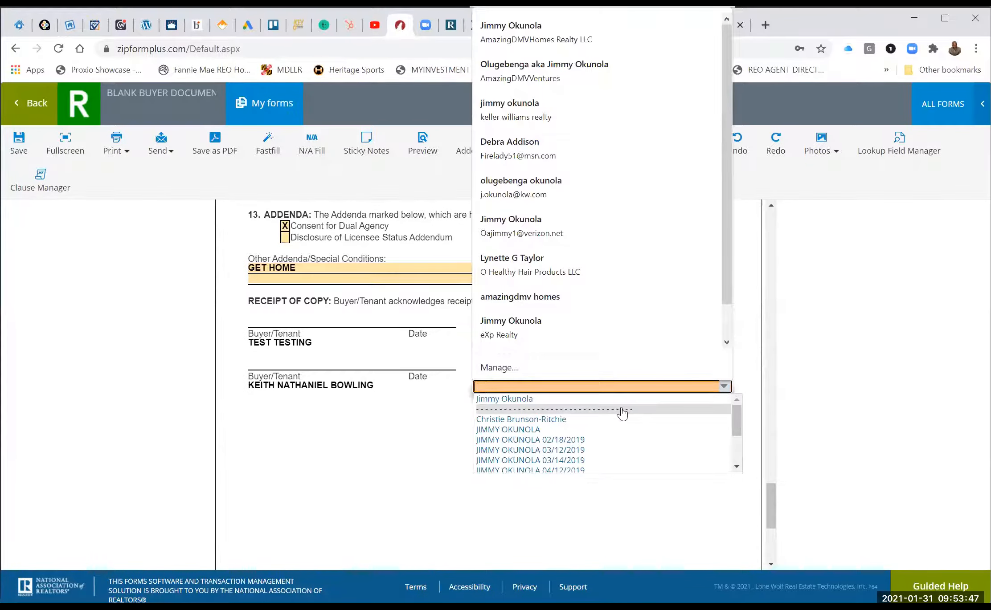
pyautogui.click(619, 403)
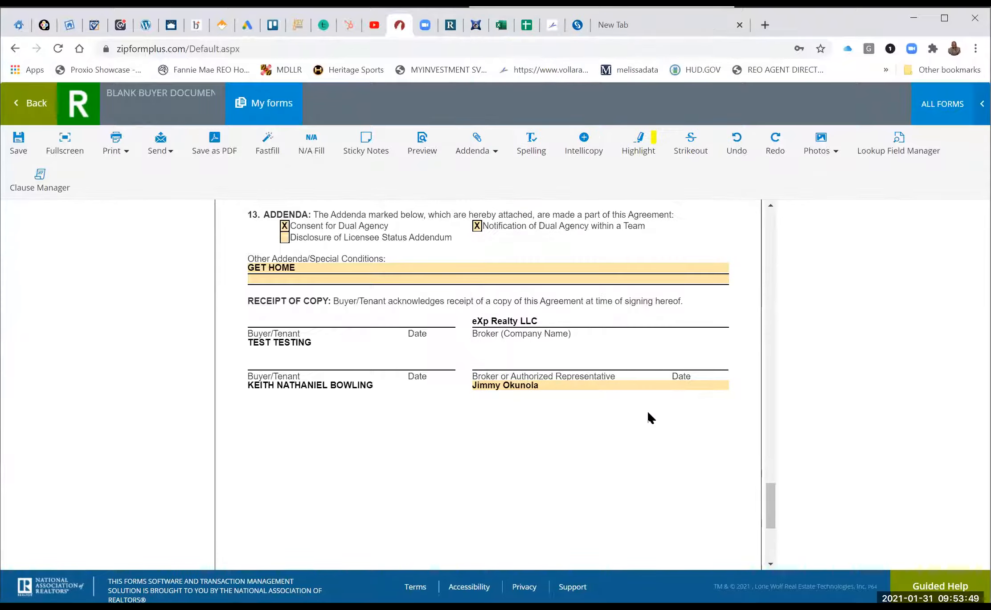
pyautogui.scroll(-3, 651, 419)
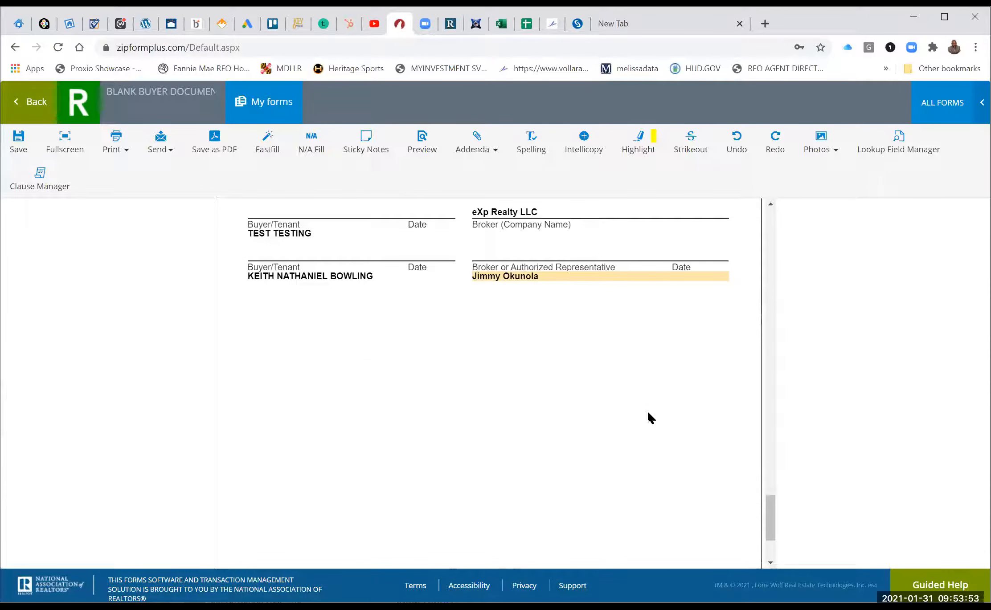
pyautogui.scroll(10, 650, 419)
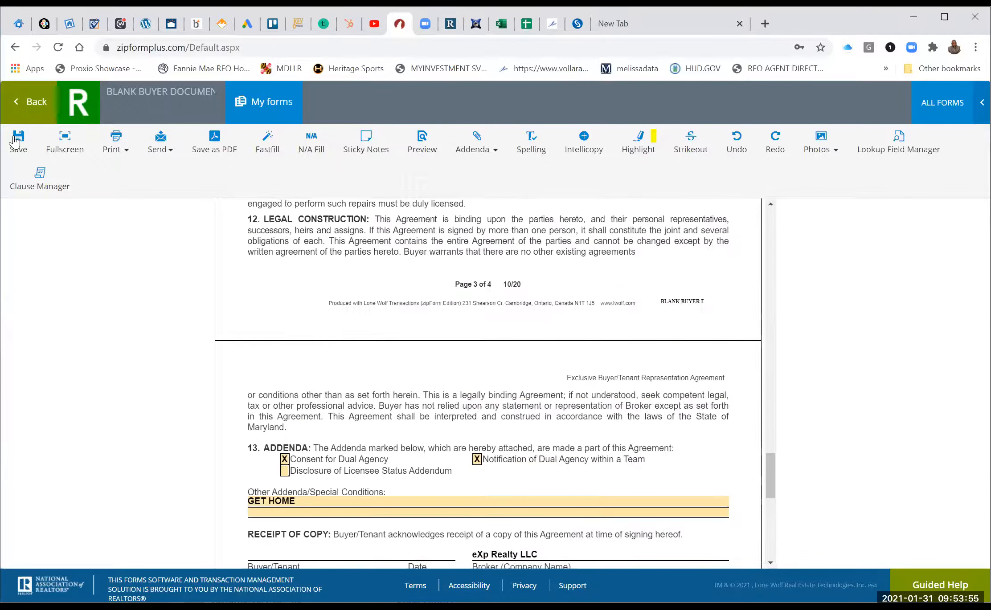
pyautogui.scroll(5, 15, 142)
pyautogui.click(16, 140)
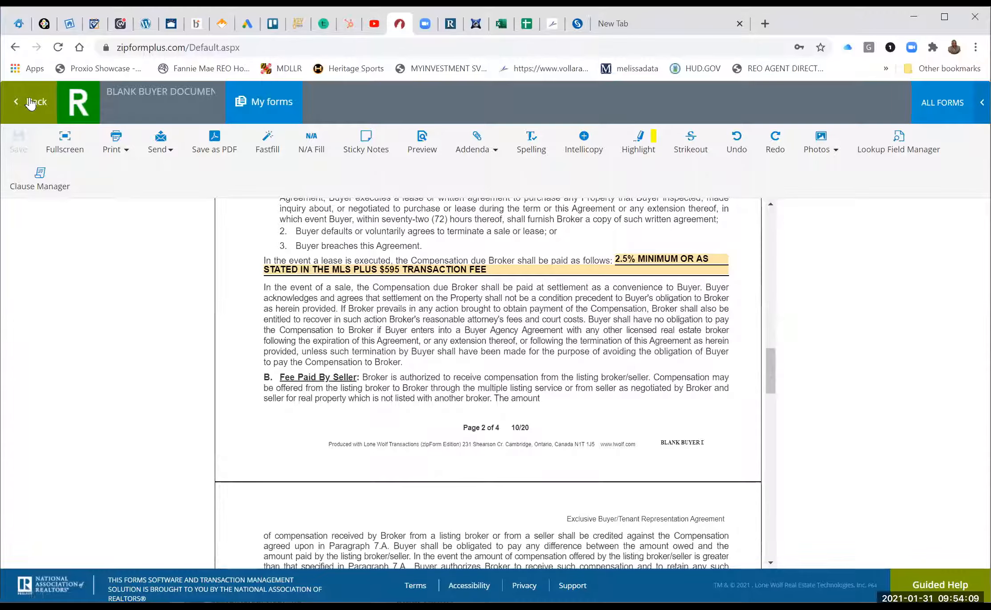
# Reopen the Buyer Agency Agreement and scroll through it.
pyautogui.scroll(-3, 352, 359)
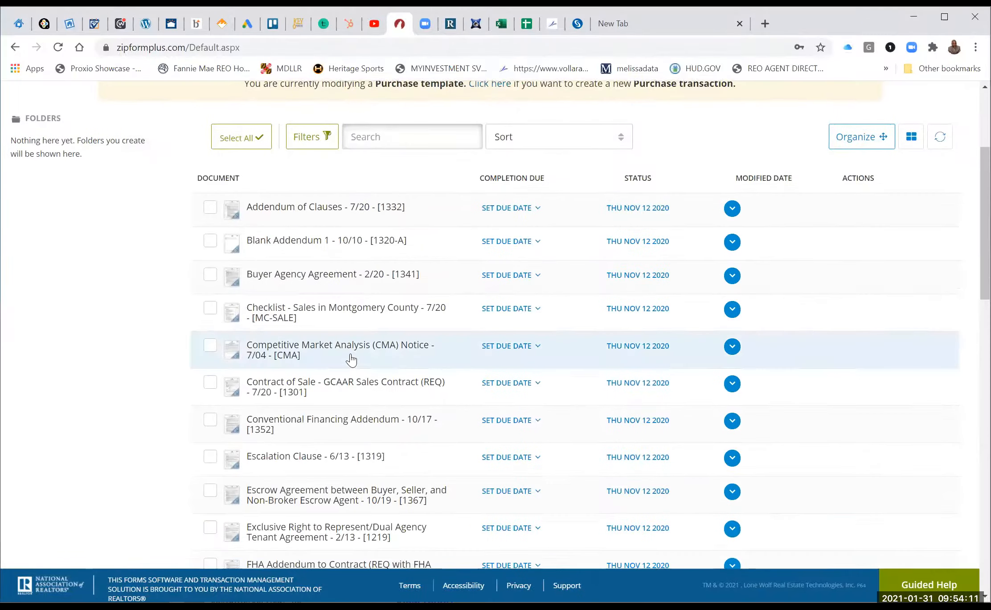
pyautogui.click(339, 275)
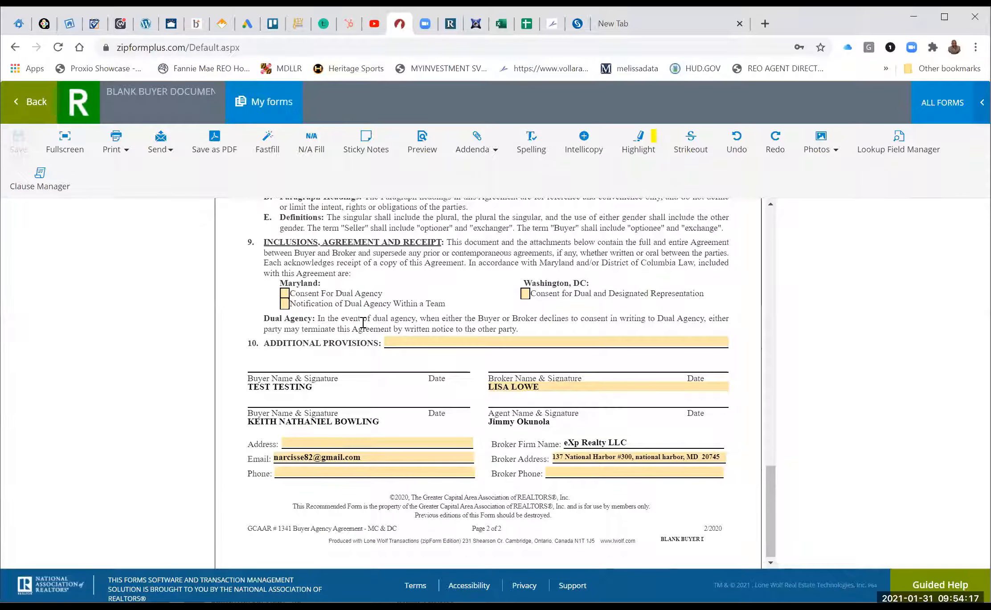
pyautogui.scroll(3, 363, 323)
pyautogui.scroll(10, 363, 322)
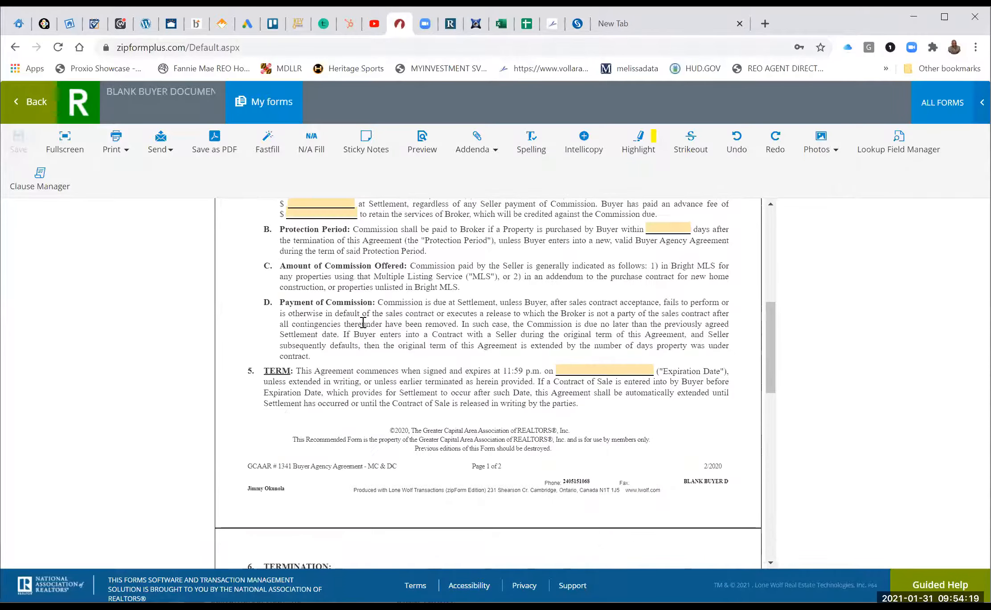
pyautogui.scroll(10, 473, 278)
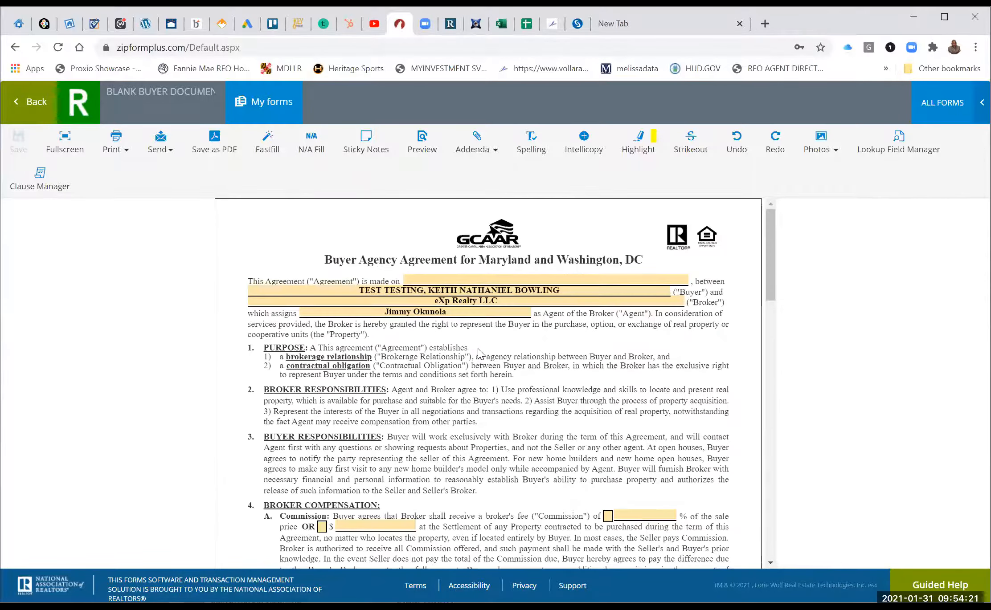
pyautogui.scroll(-2, 479, 353)
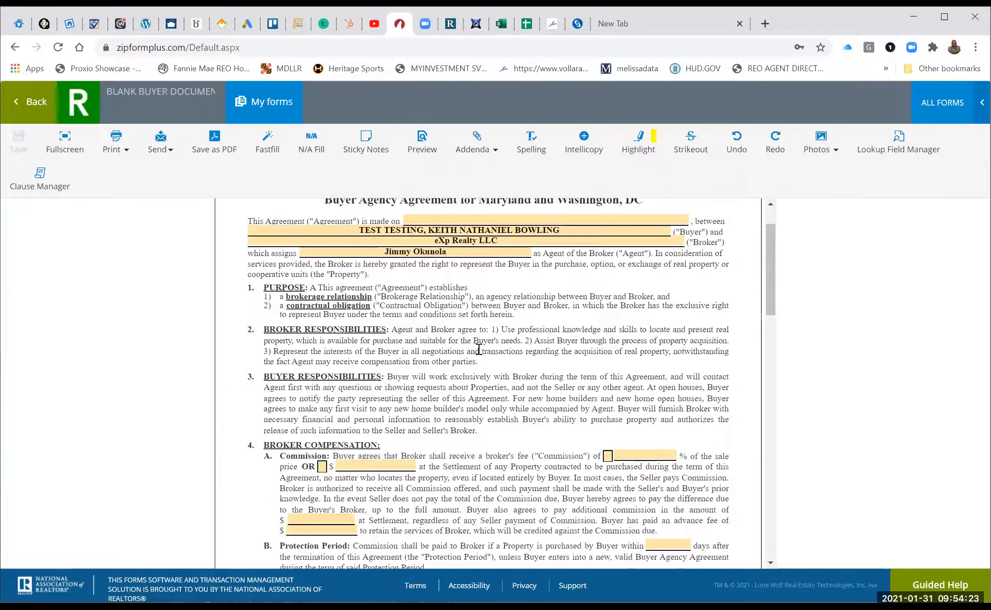
pyautogui.scroll(-3, 429, 320)
pyautogui.scroll(-2, 429, 319)
# Back in the documents list, scroll down to the Understanding Whom (Agency Disclosure) form.
pyautogui.click(33, 102)
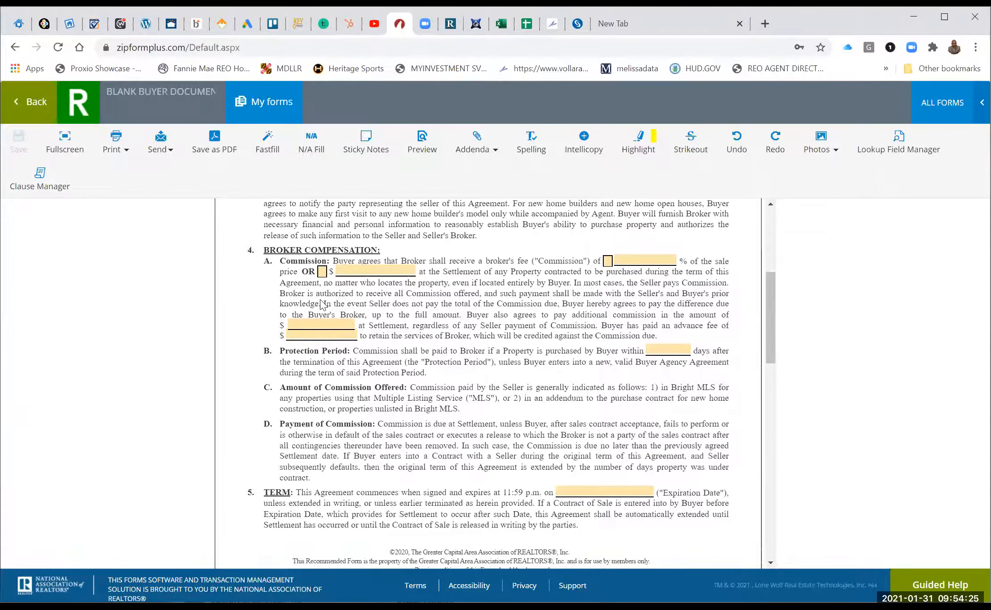
pyautogui.scroll(-5, 398, 407)
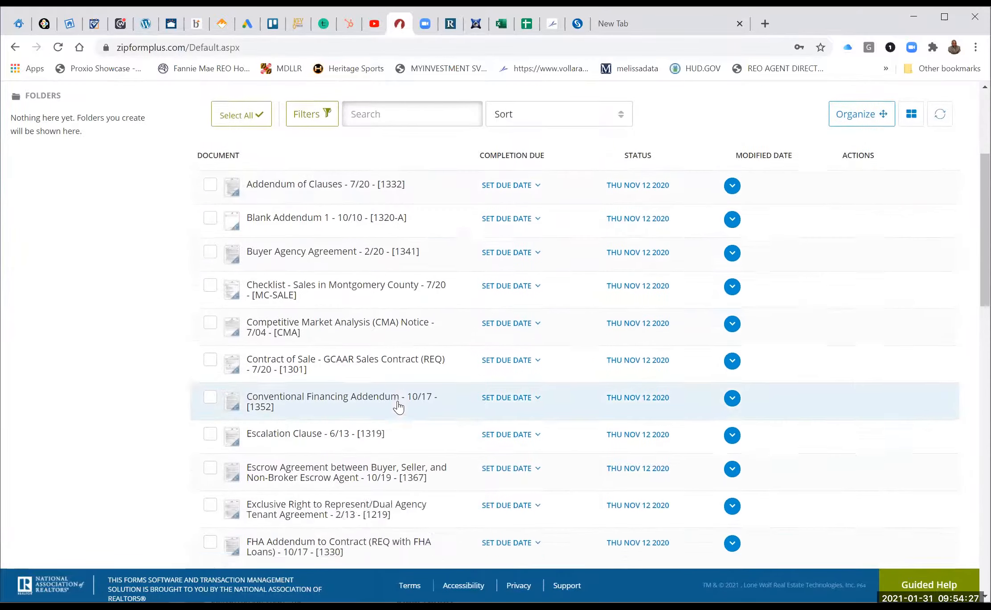
pyautogui.scroll(-2, 398, 407)
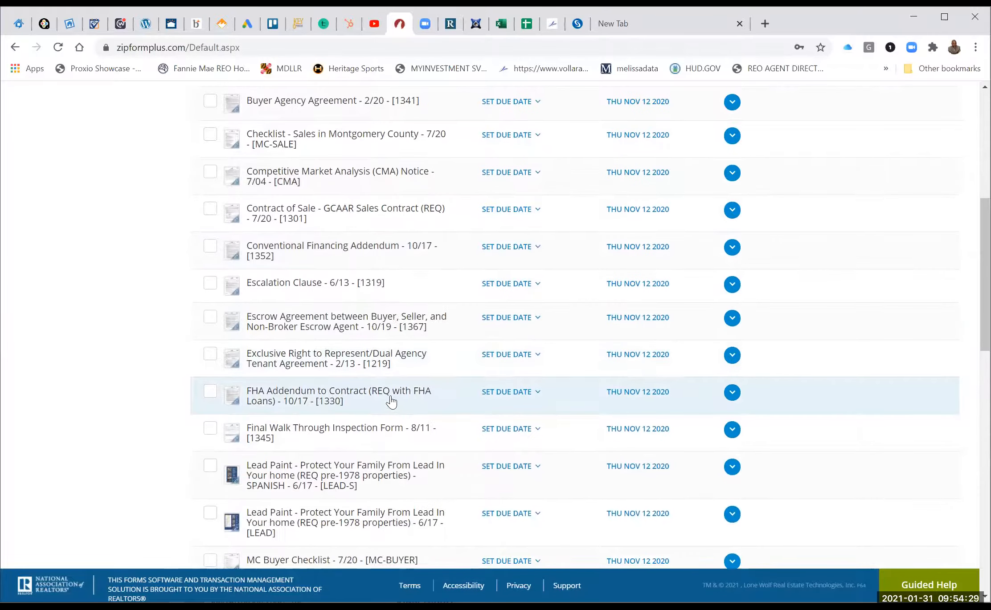
pyautogui.scroll(-3, 390, 398)
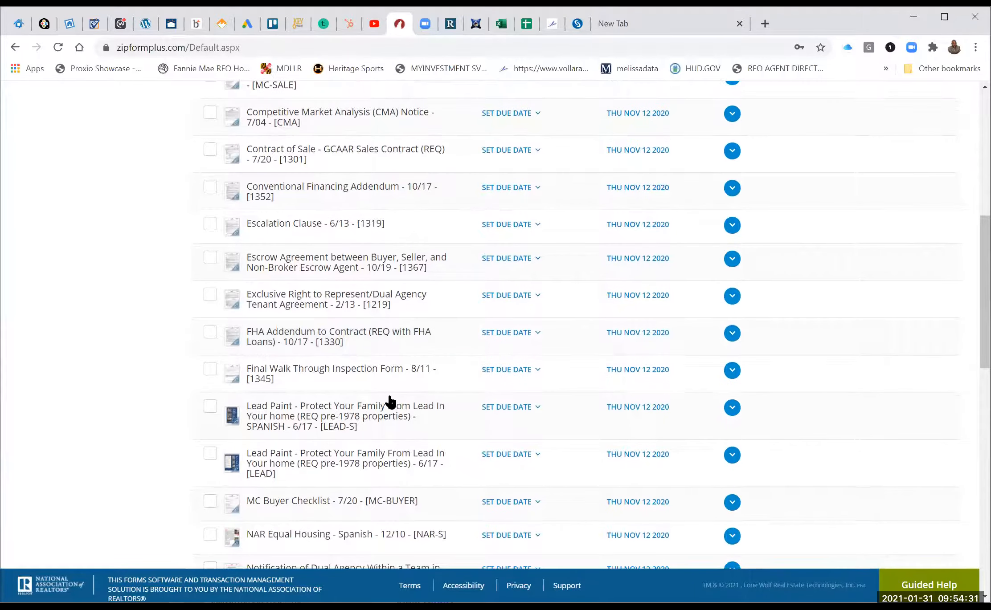
pyautogui.scroll(-1, 390, 402)
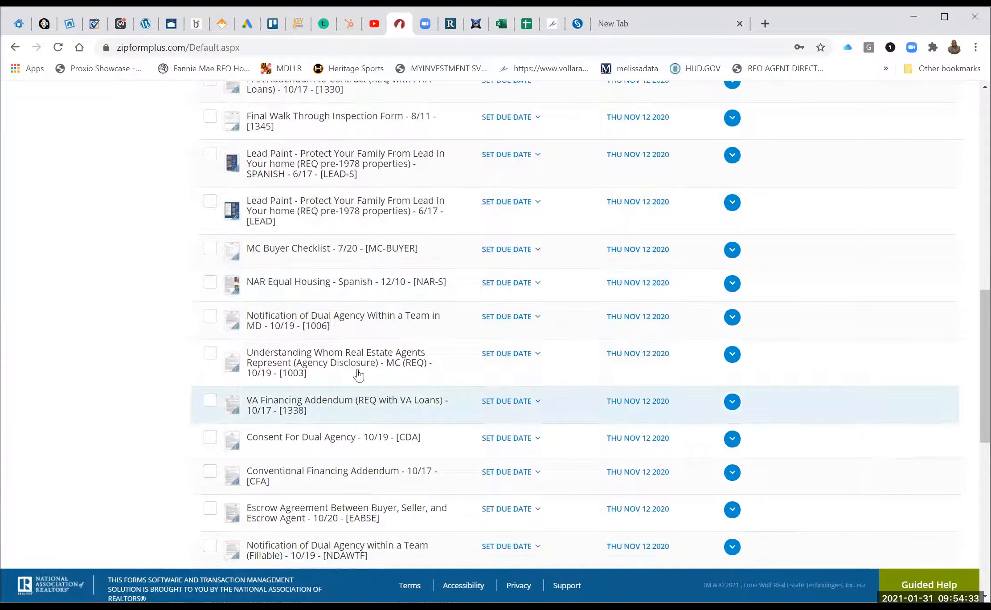
# Open the agency disclosure and mark Buyers/Tenants as acknowledging receipt.
pyautogui.click(338, 356)
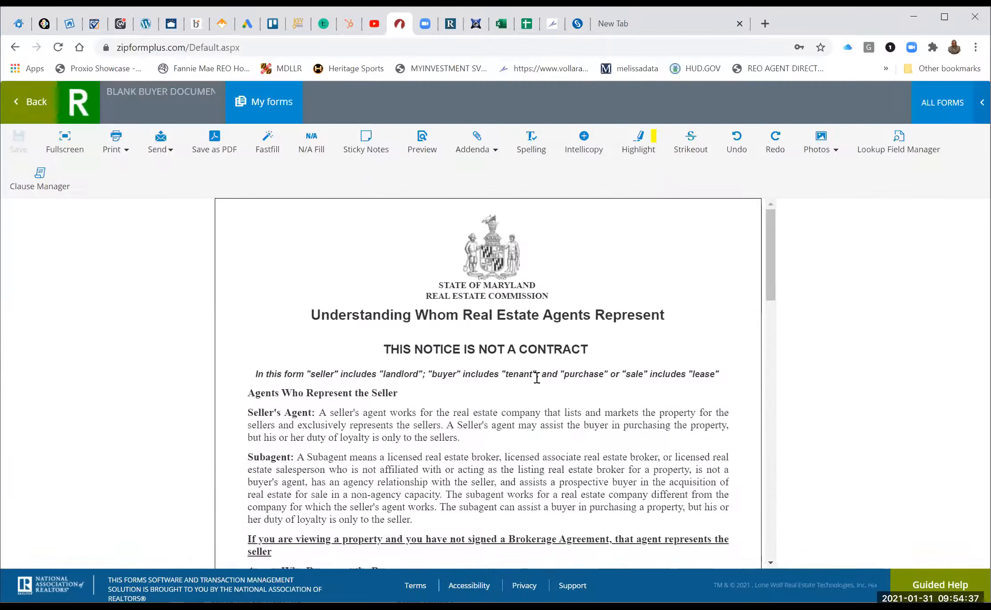
pyautogui.scroll(-10, 537, 378)
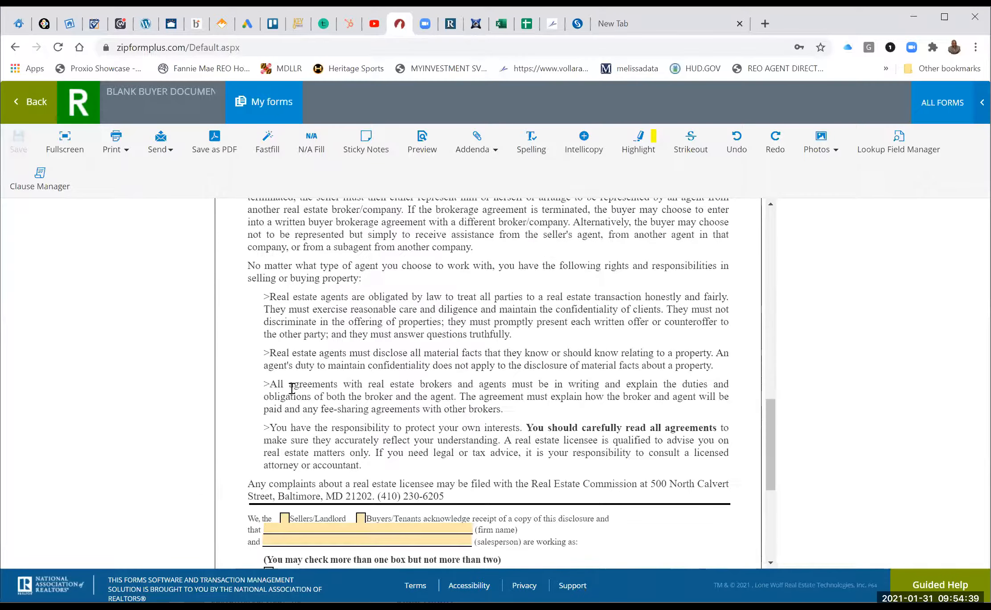
pyautogui.scroll(-3, 249, 382)
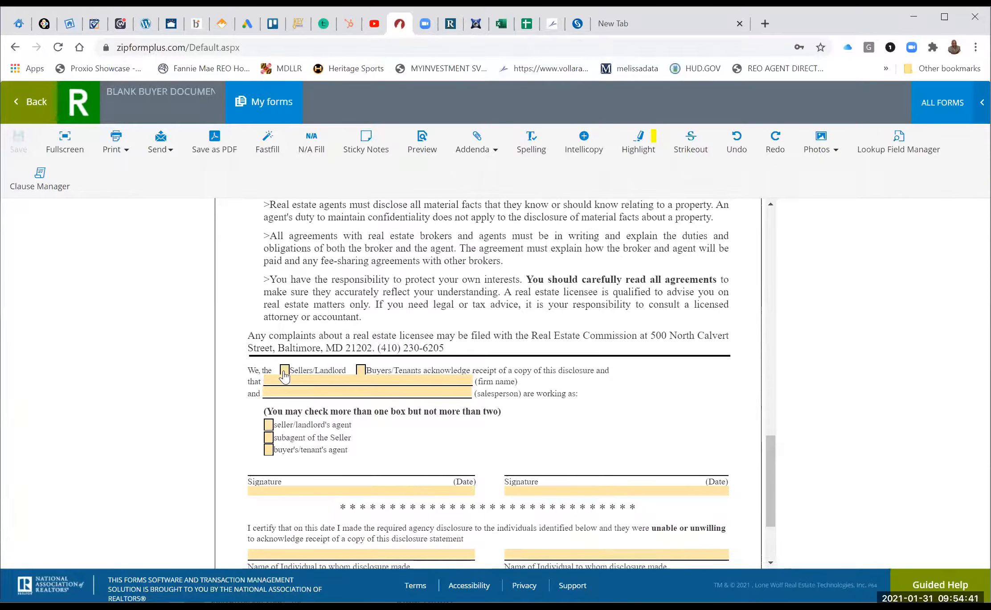
pyautogui.click(284, 370)
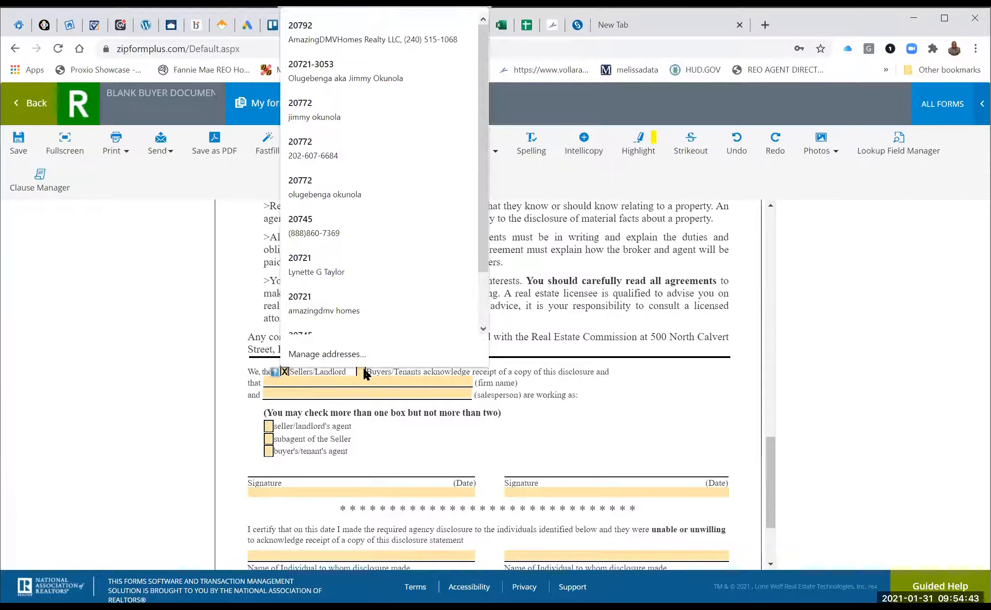
pyautogui.click(361, 372)
pyautogui.click(283, 372)
pyautogui.click(361, 370)
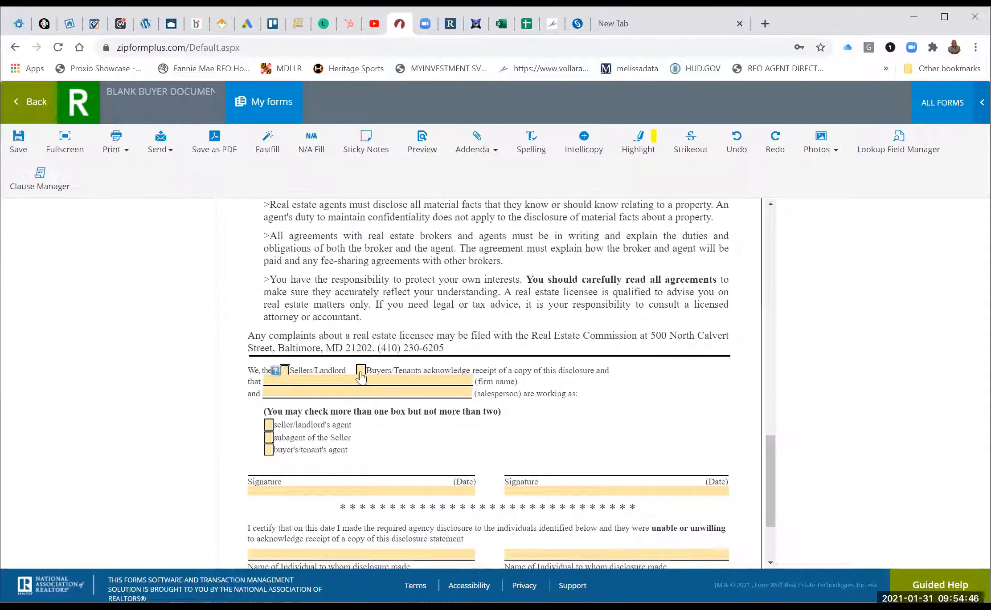
# Autofill eXp Realty as the firm and mark the buyer's/tenant's agent box.
pyautogui.click(437, 382)
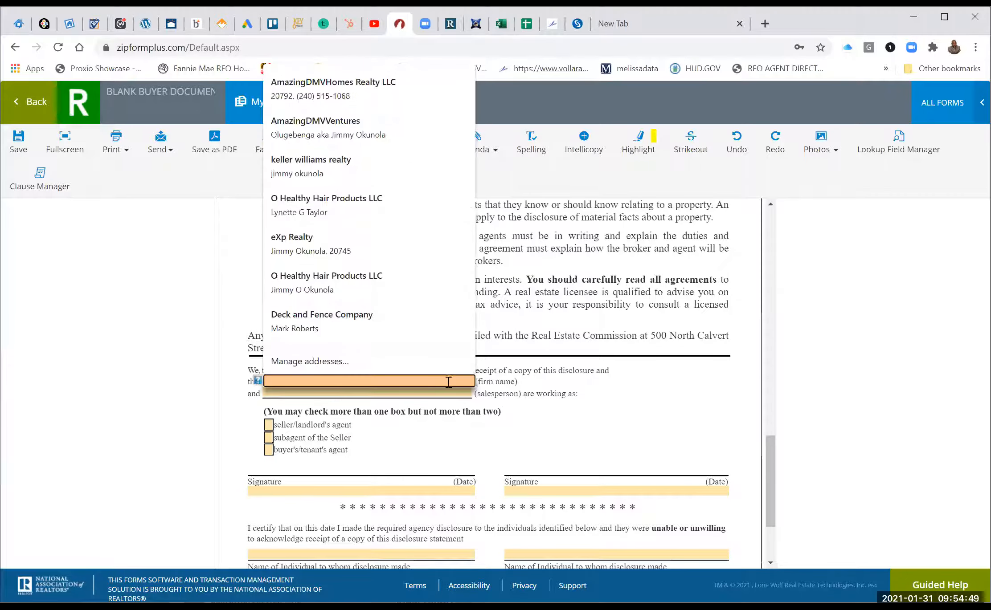
pyautogui.write('eXp Realty')
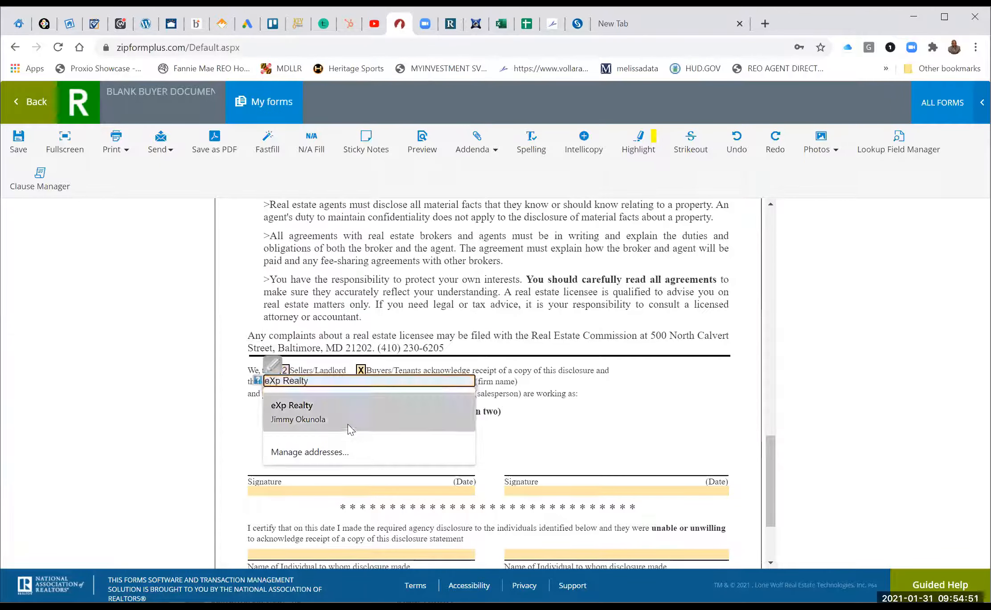
pyautogui.click(335, 407)
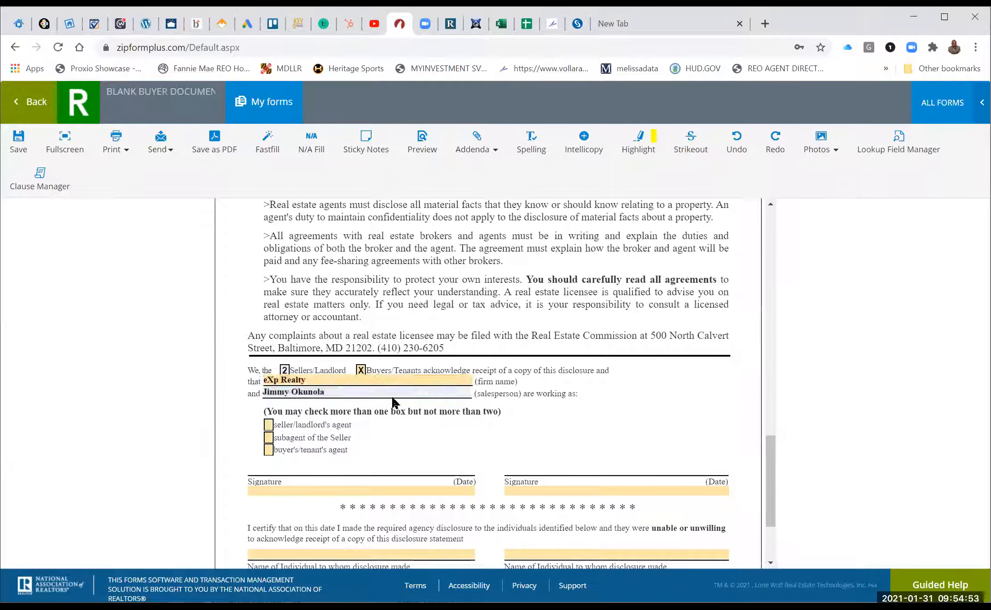
pyautogui.click(268, 450)
# Fill both signature lines with sample text (TESTING, NDIUUISD) and save the form.
pyautogui.click(360, 491)
pyautogui.click(363, 492)
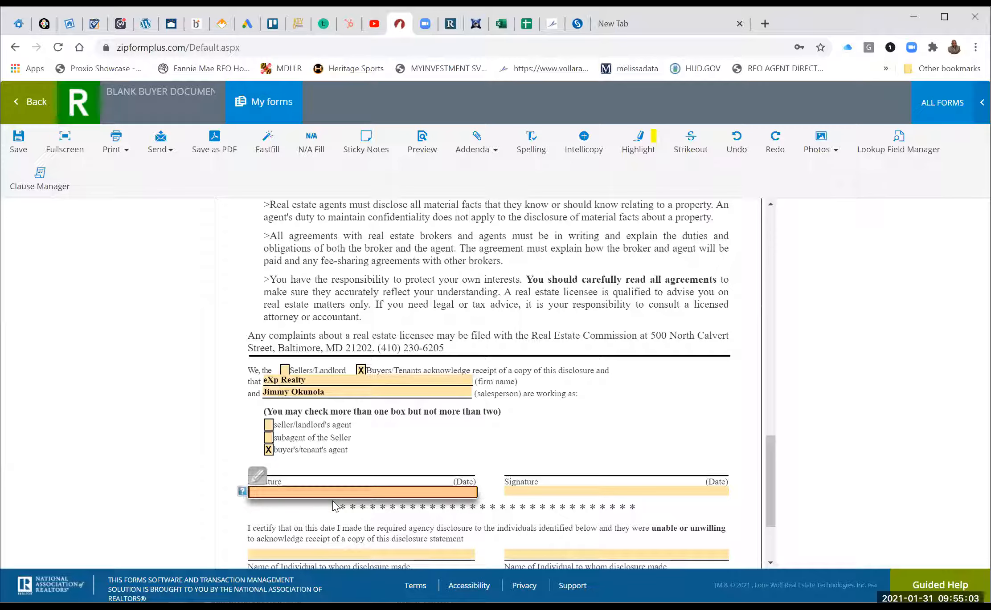
pyautogui.write('TESTING')
pyautogui.click(552, 460)
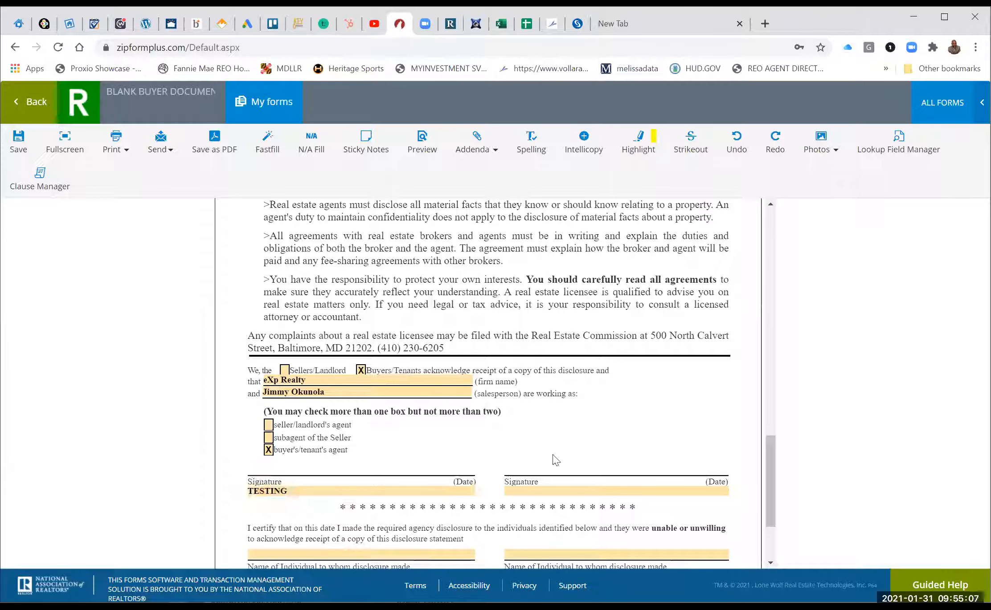
pyautogui.scroll(-3, 553, 460)
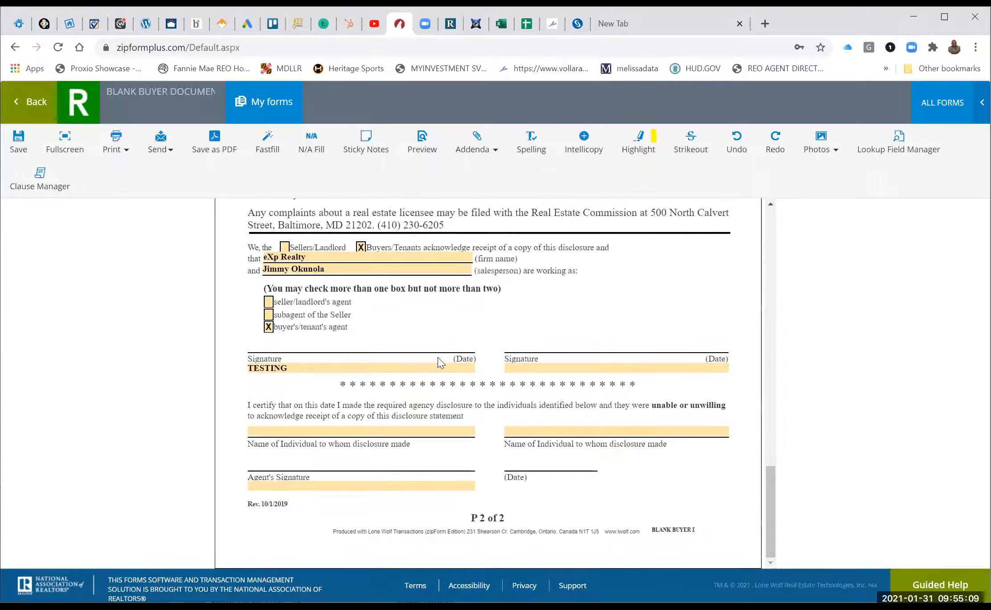
pyautogui.click(533, 366)
pyautogui.write('NDIUUISD')
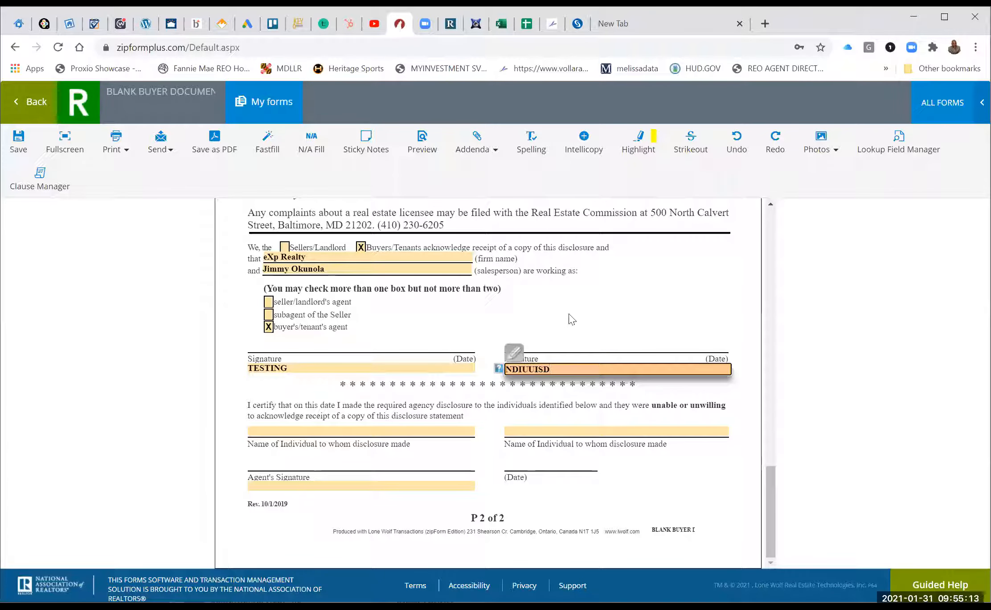
pyautogui.click(569, 315)
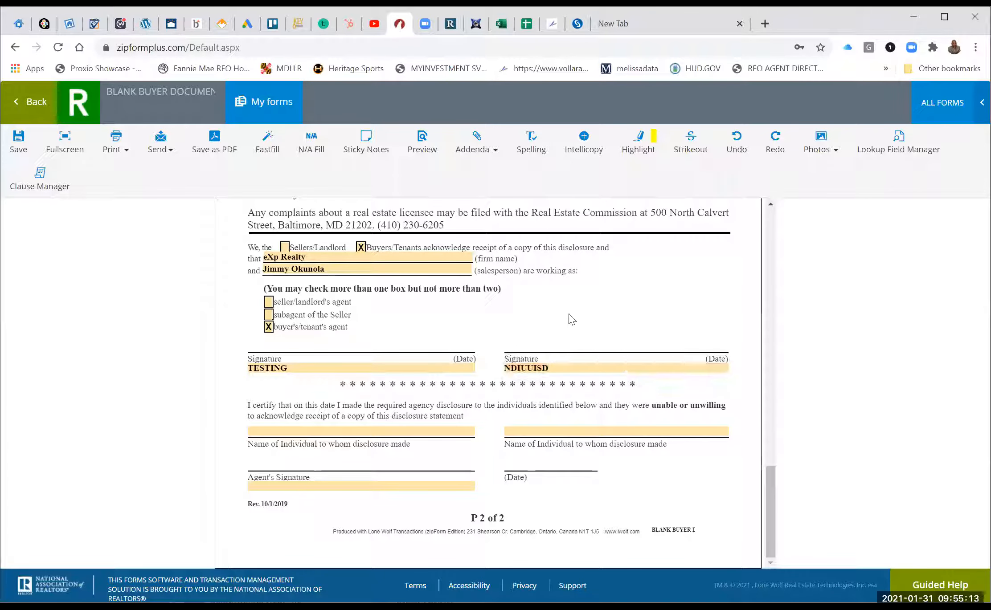
pyautogui.click(27, 141)
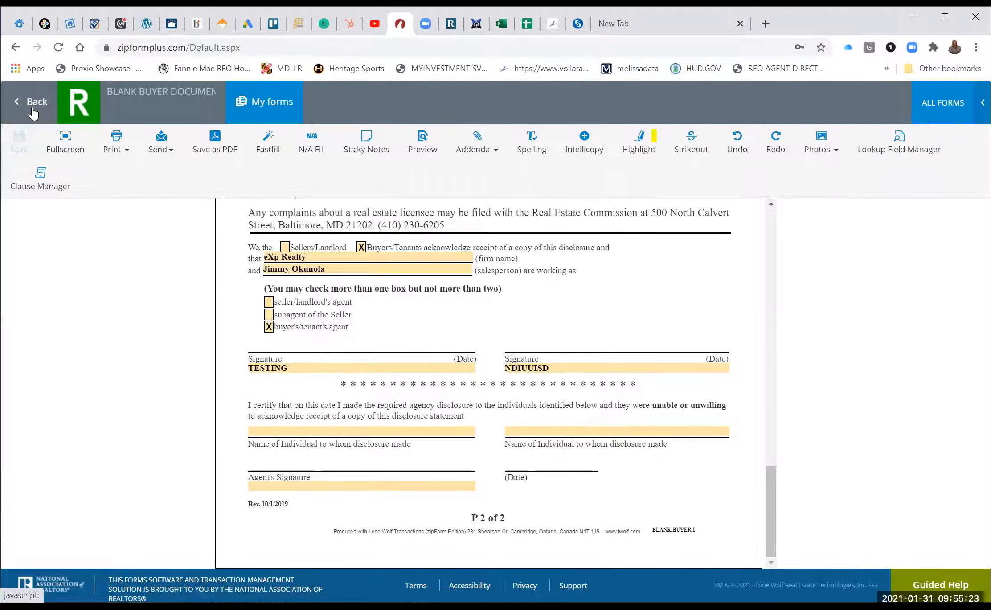
# Back in the documents list, tick the Buyer Agency Agreement, then switch to SkySlope.
pyautogui.click(32, 107)
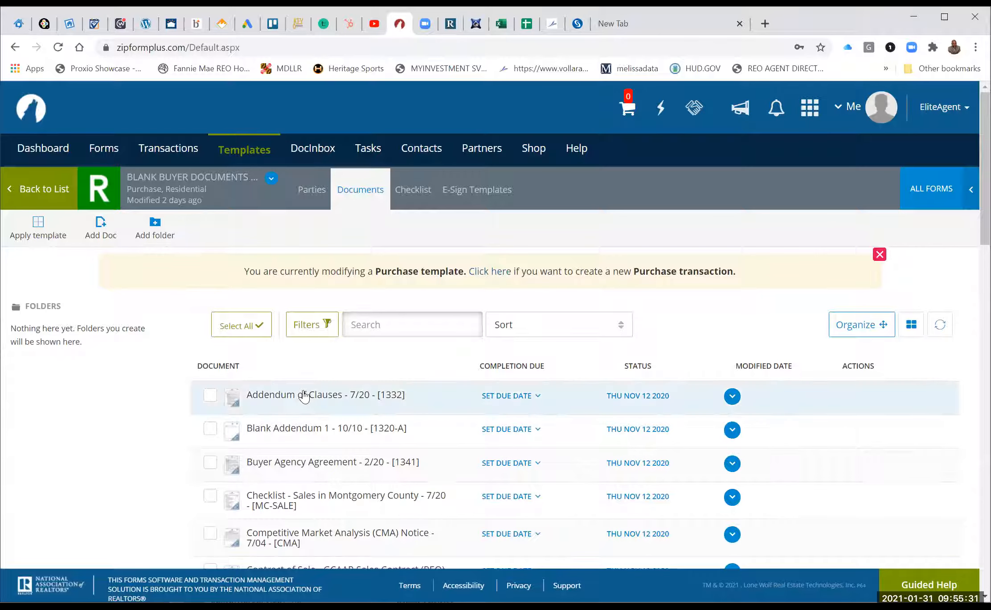
pyautogui.scroll(-2, 287, 433)
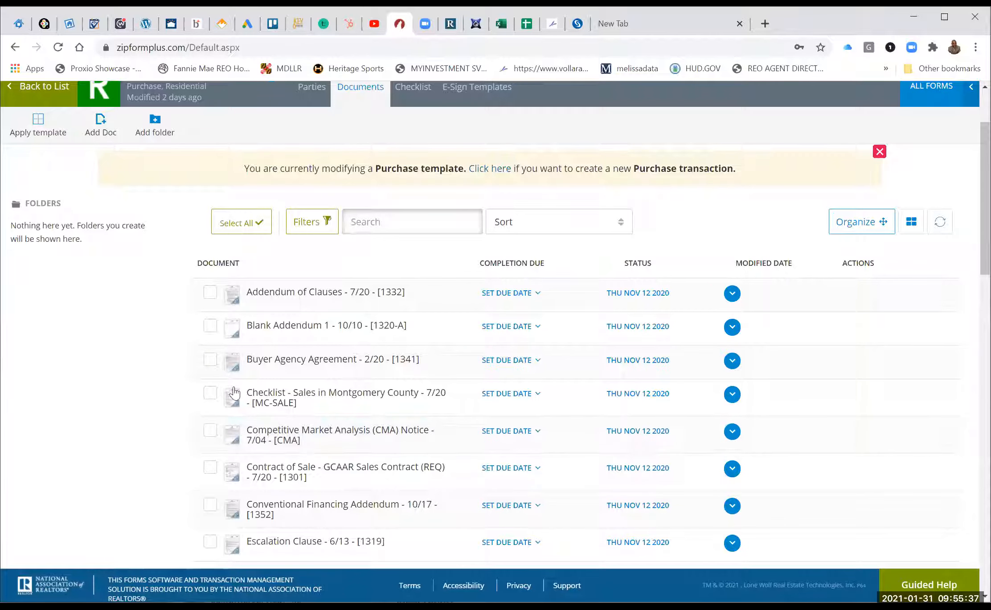
pyautogui.click(206, 363)
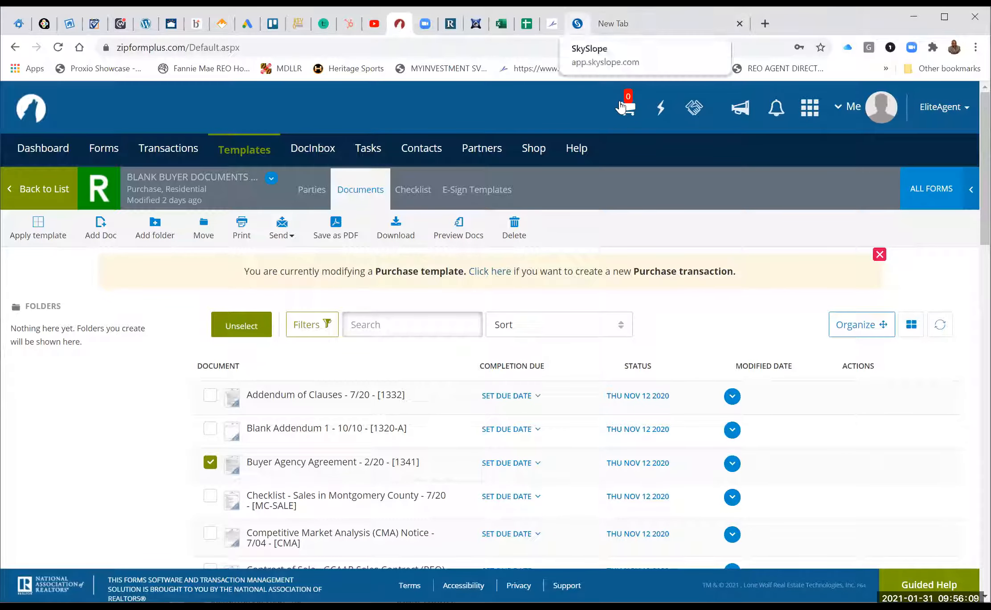
pyautogui.click(577, 24)
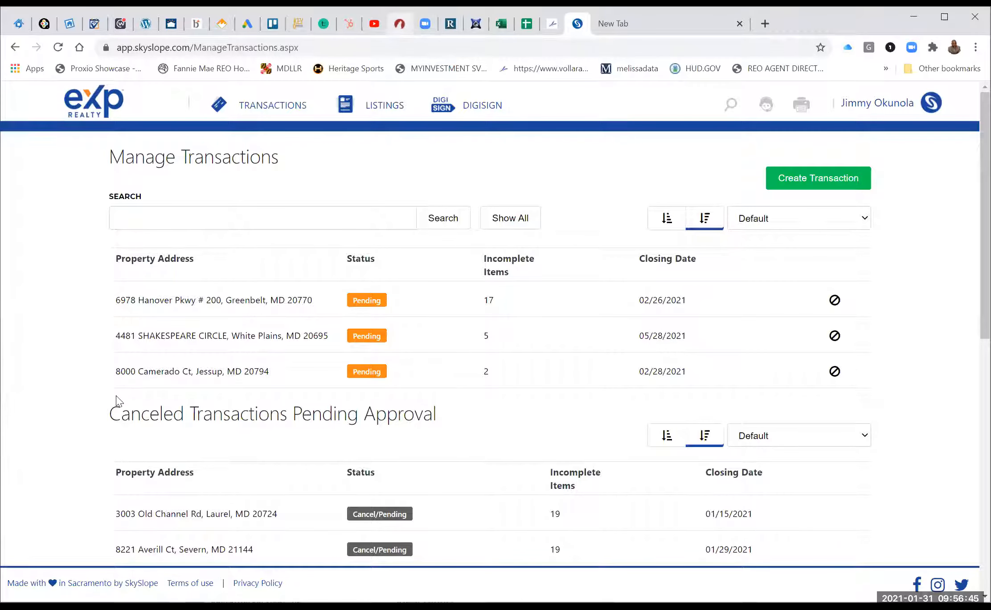
# After reviewing SkySlope's three pending transactions, return to the zipForm Plus tab.
pyautogui.click(400, 23)
# Untick the Buyer Agency Agreement; tick Understanding Whom #1 and the Exclusive Buyer/Tenant Representation Agreement.
pyautogui.click(212, 467)
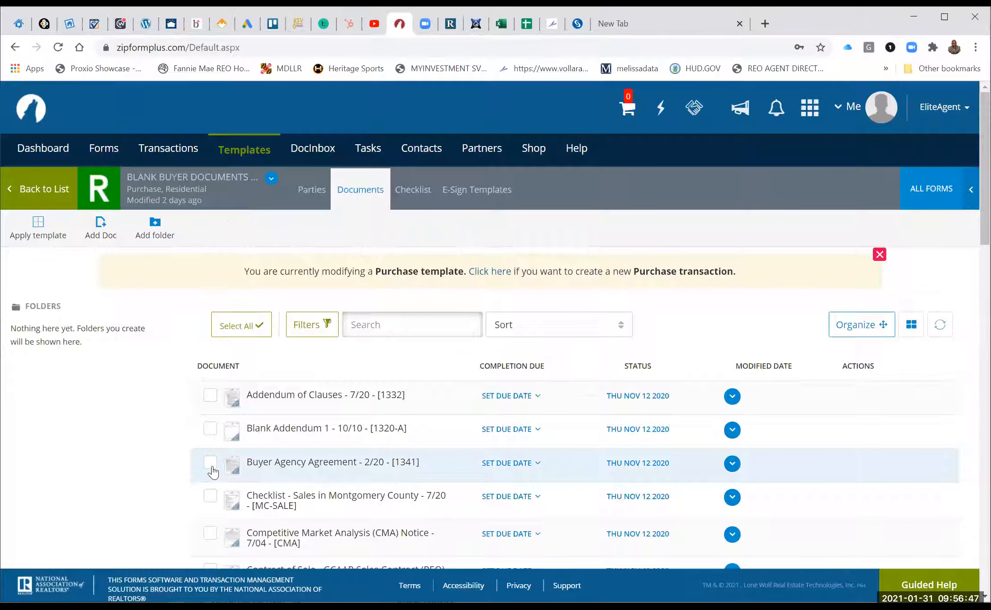
pyautogui.scroll(-3, 212, 472)
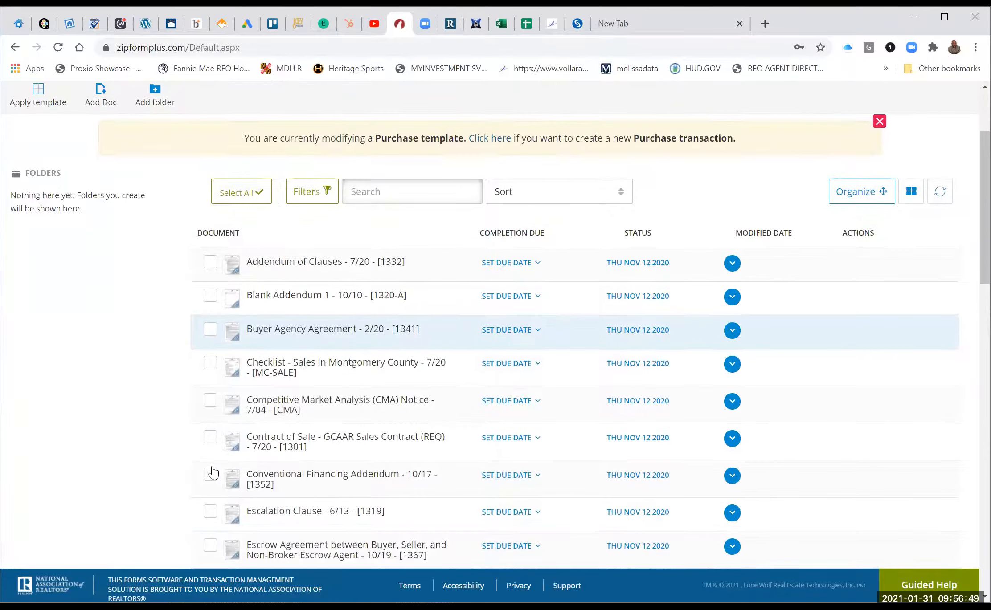
pyautogui.scroll(-10, 213, 473)
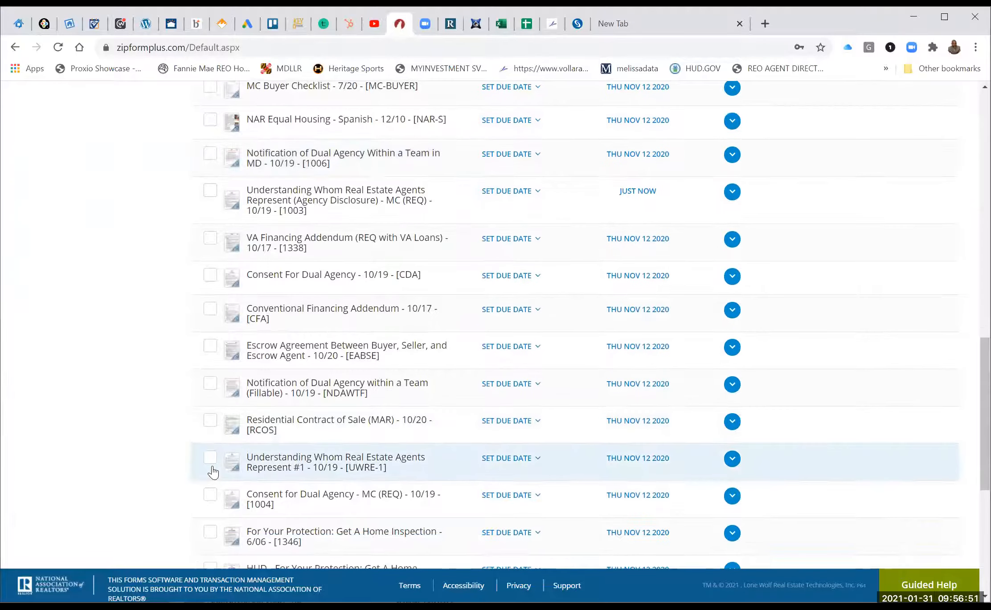
pyautogui.scroll(-1, 210, 471)
pyautogui.scroll(-1, 210, 409)
pyautogui.click(210, 395)
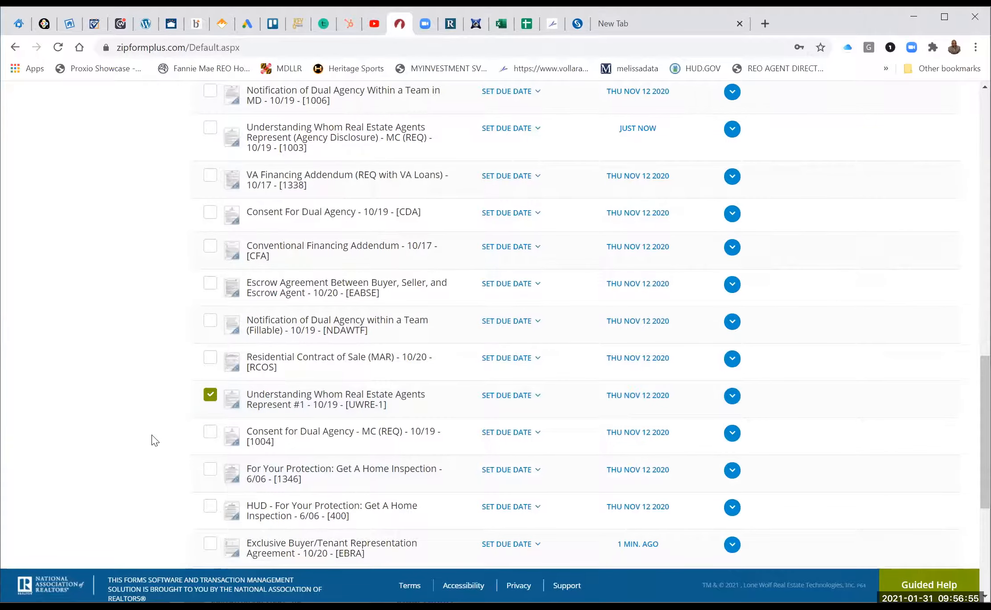
pyautogui.scroll(-3, 210, 455)
pyautogui.click(211, 450)
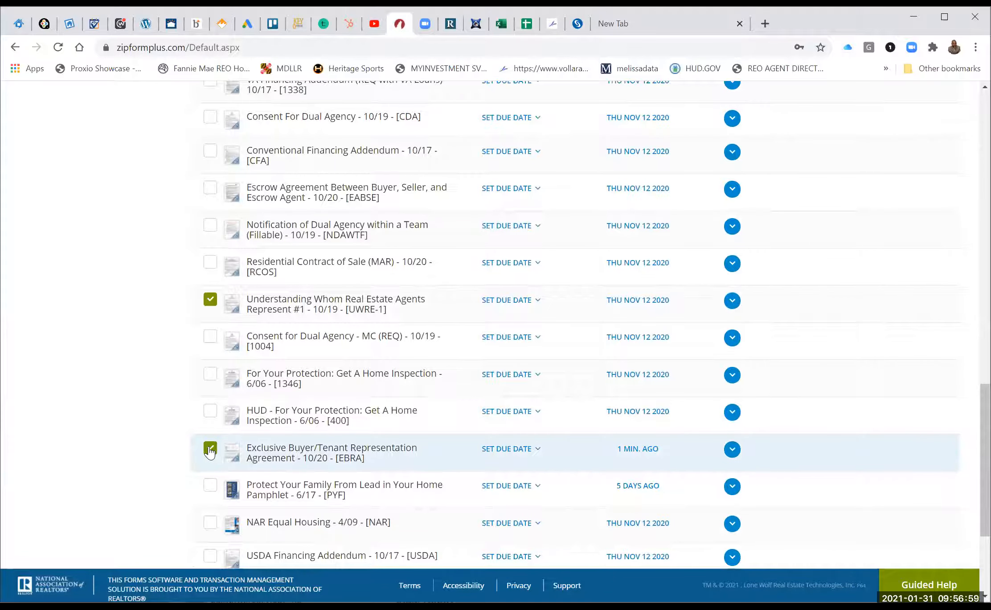
# Also tick the Cover Sheet in the documents list.
pyautogui.scroll(12, 210, 452)
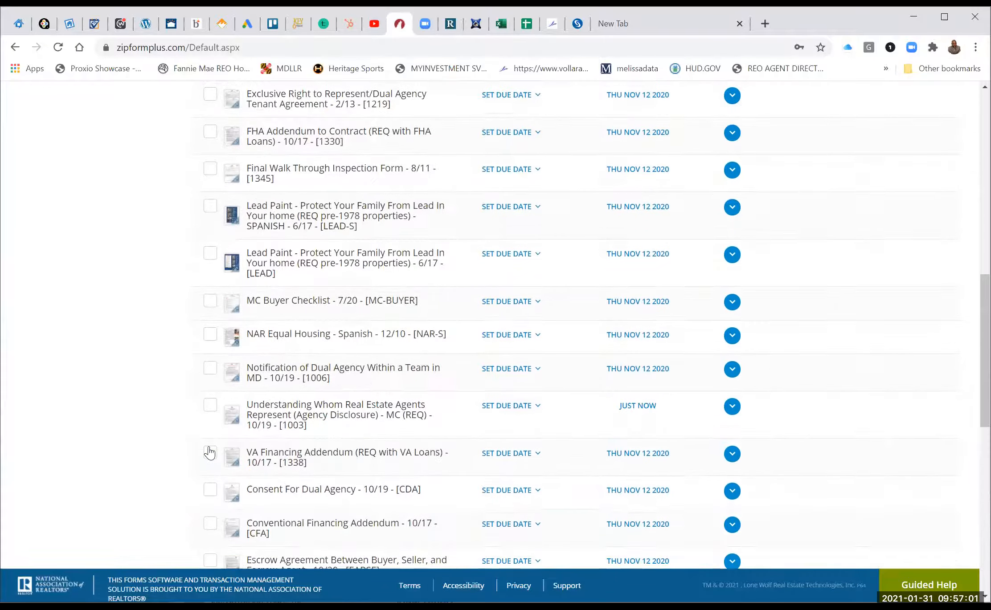
pyautogui.scroll(6, 209, 452)
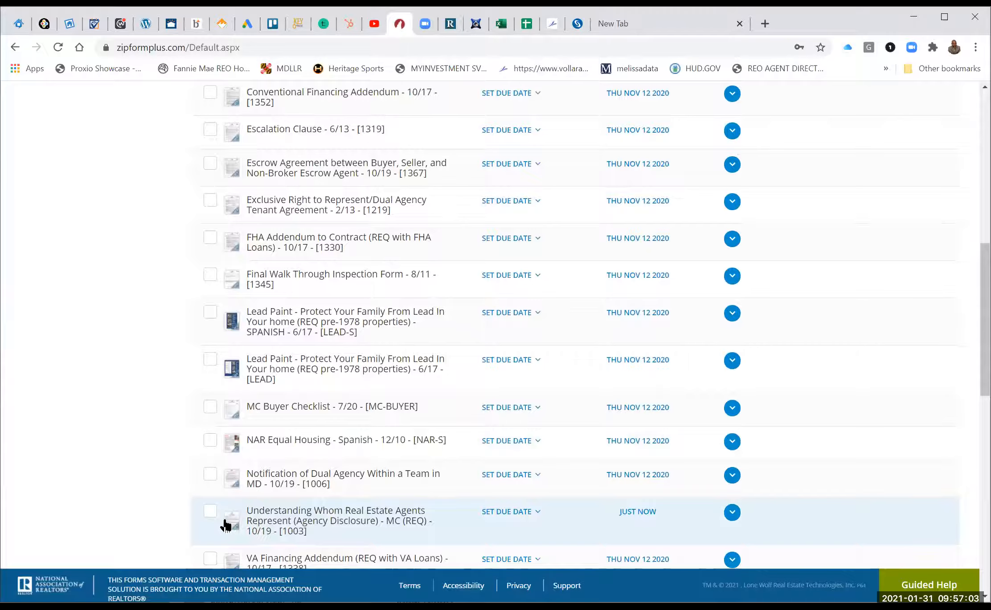
pyautogui.scroll(-18, 219, 527)
pyautogui.click(210, 513)
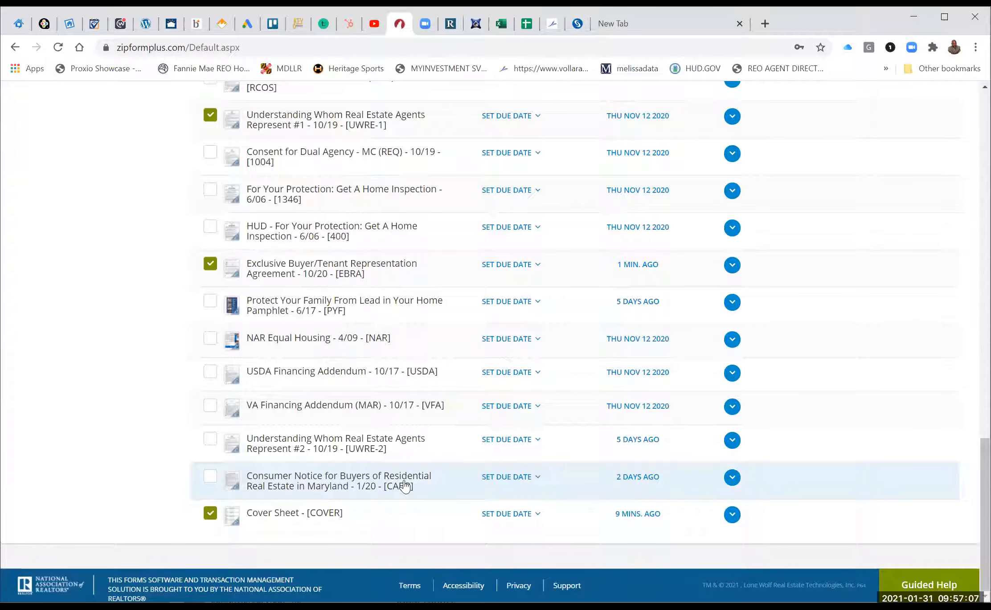
pyautogui.scroll(4, 405, 485)
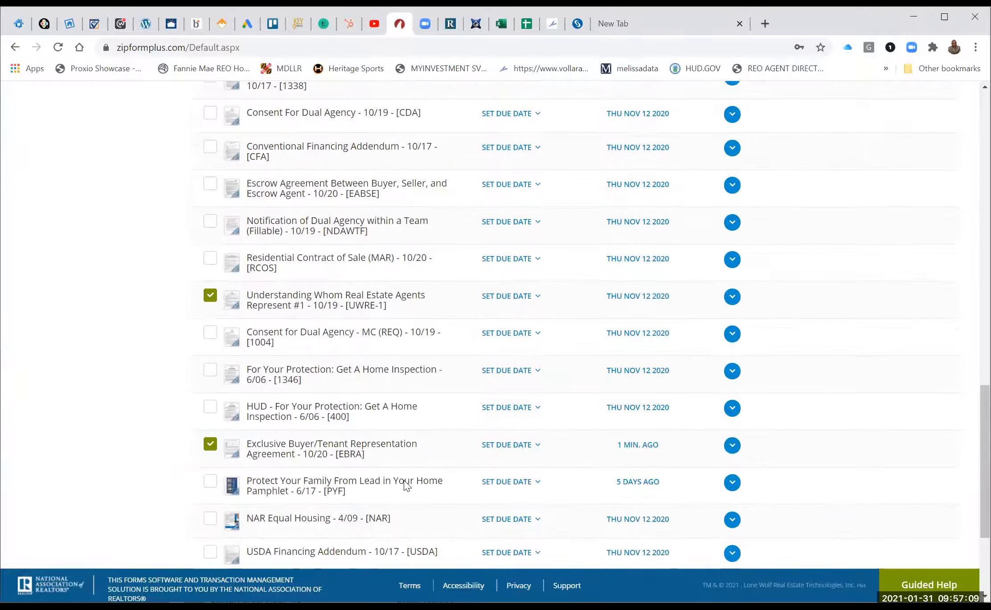
pyautogui.scroll(-2, 403, 479)
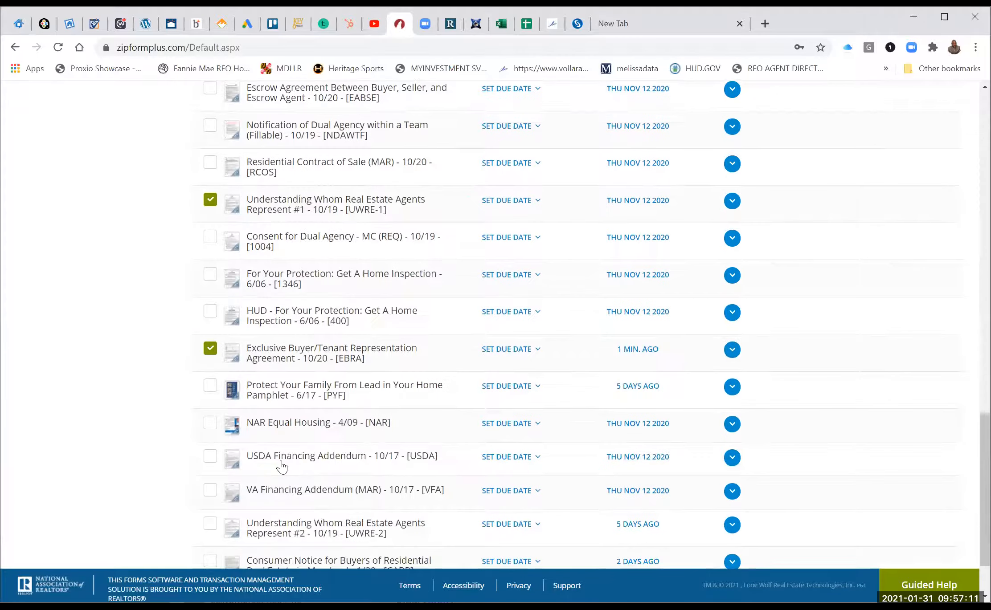
pyautogui.scroll(-1, 282, 467)
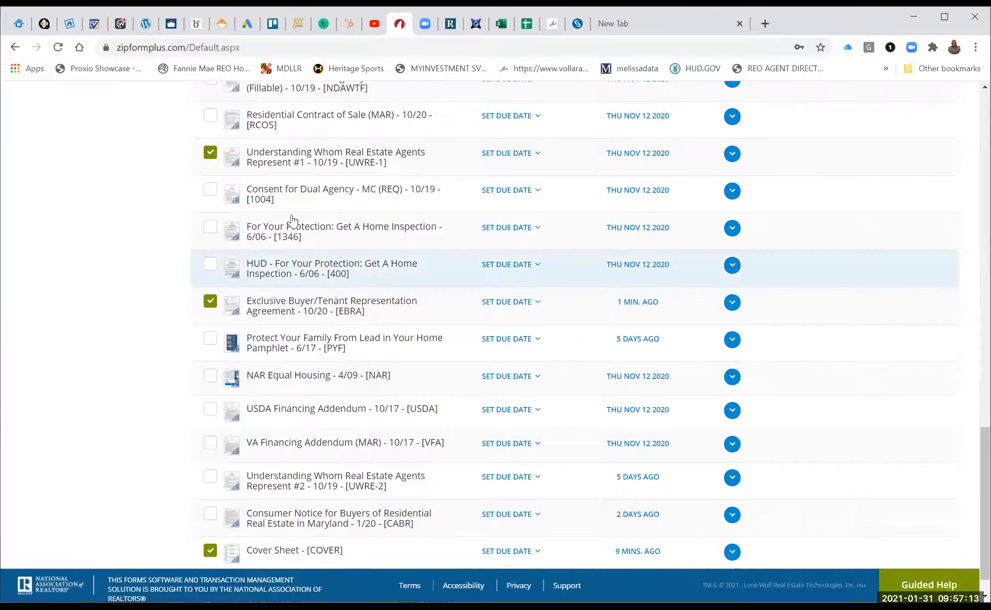
# Tick We on the HUD home inspection acknowledgement and save the form.
pyautogui.click(296, 263)
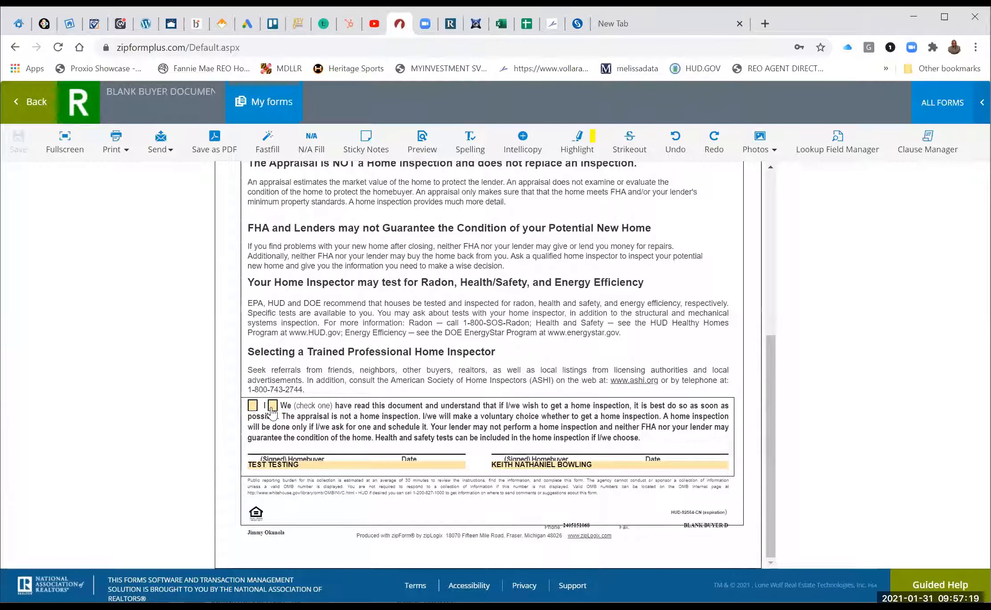
pyautogui.click(272, 405)
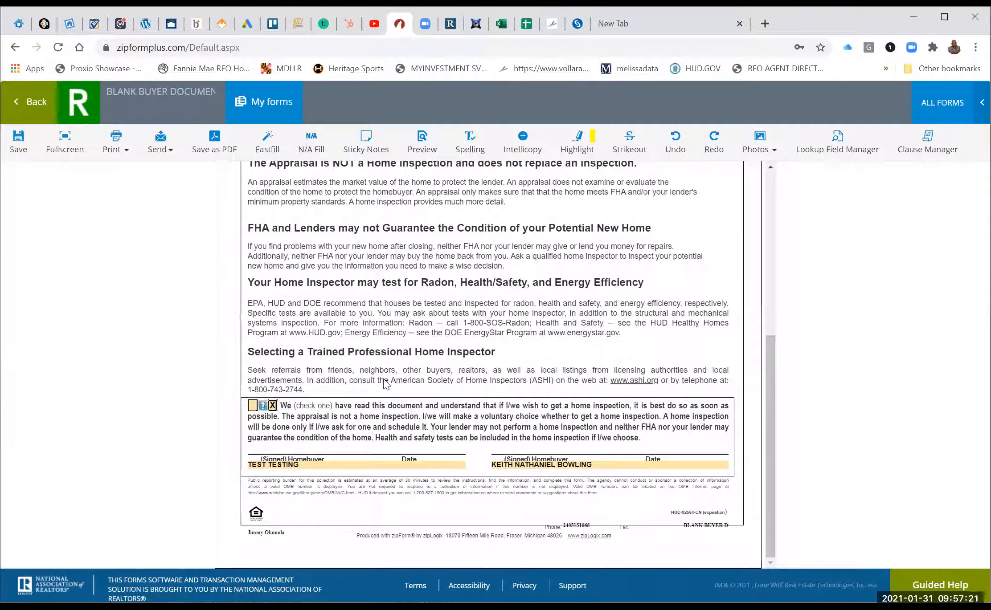
pyautogui.scroll(1, 383, 370)
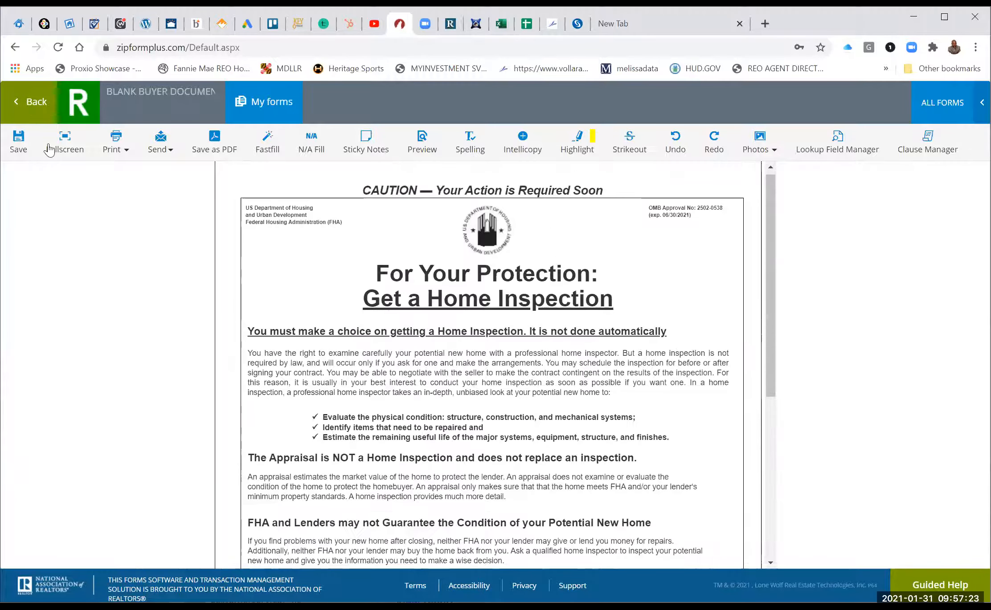
pyautogui.click(20, 142)
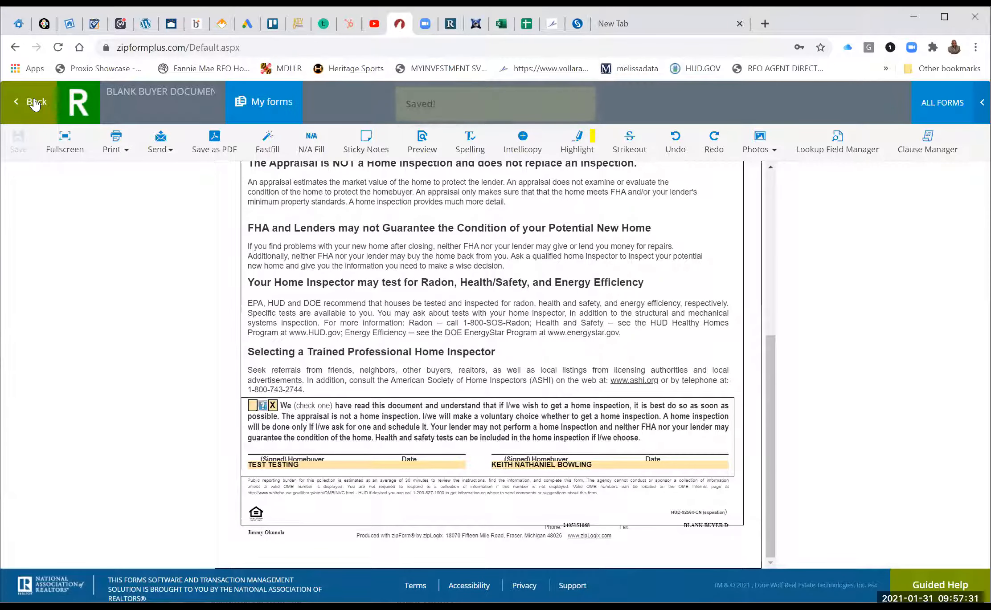
pyautogui.scroll(-8, 250, 354)
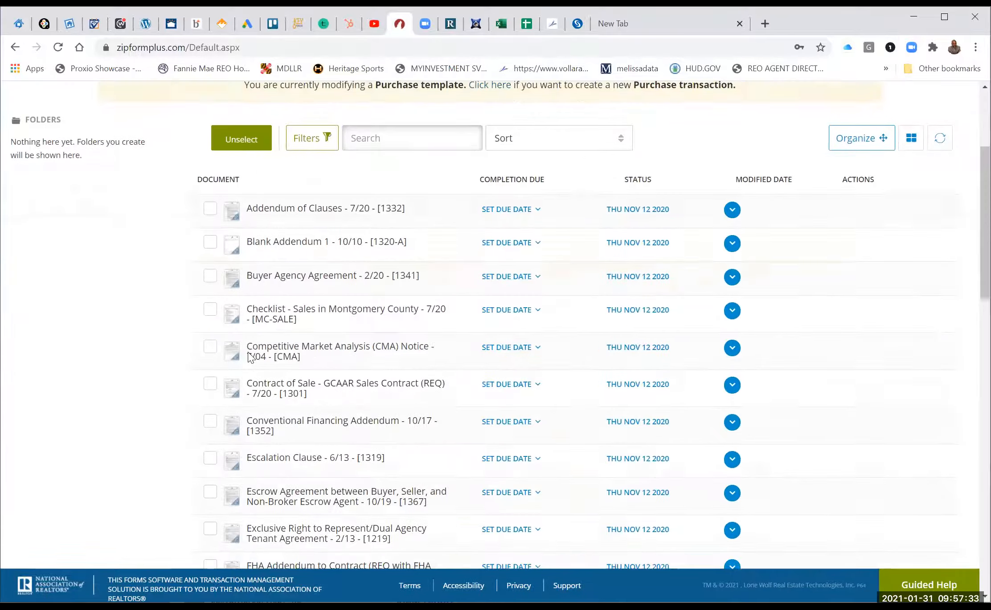
# Open Consent For Dual Agency and set the firm name to eXP Realty LLC.
pyautogui.scroll(-1, 251, 377)
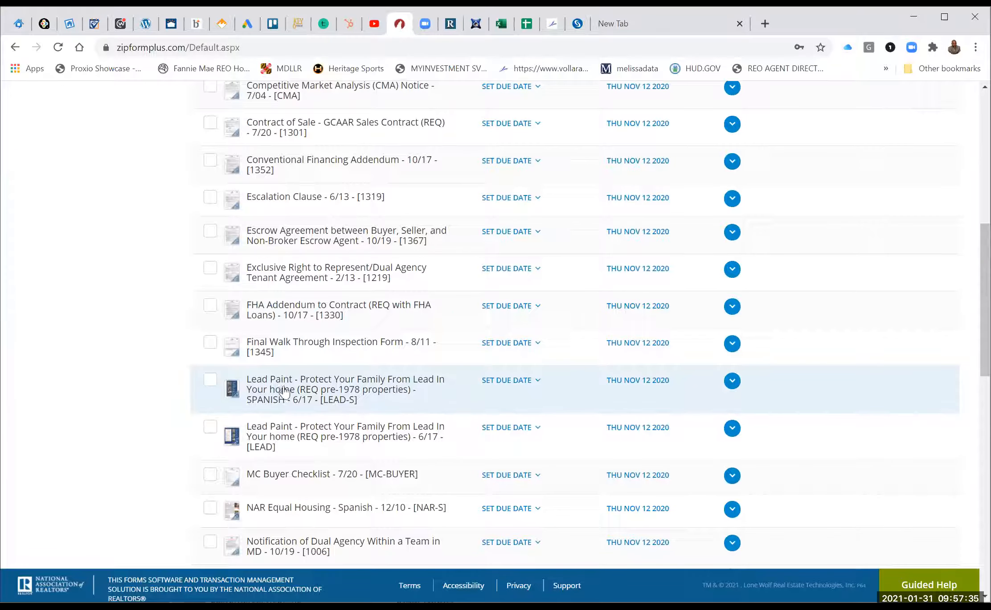
pyautogui.scroll(-3, 288, 397)
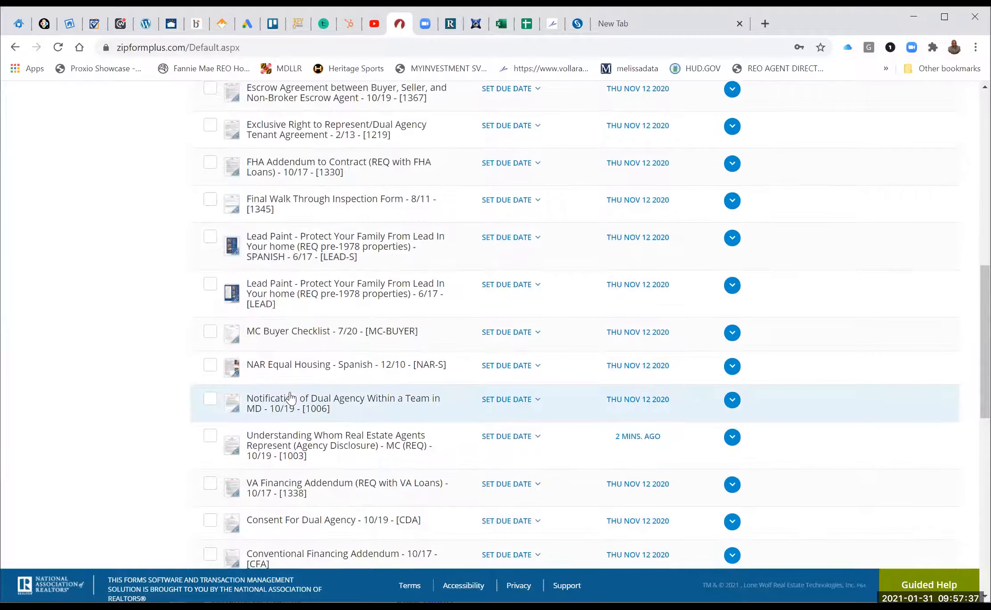
pyautogui.scroll(-1, 276, 350)
pyautogui.scroll(-1, 280, 394)
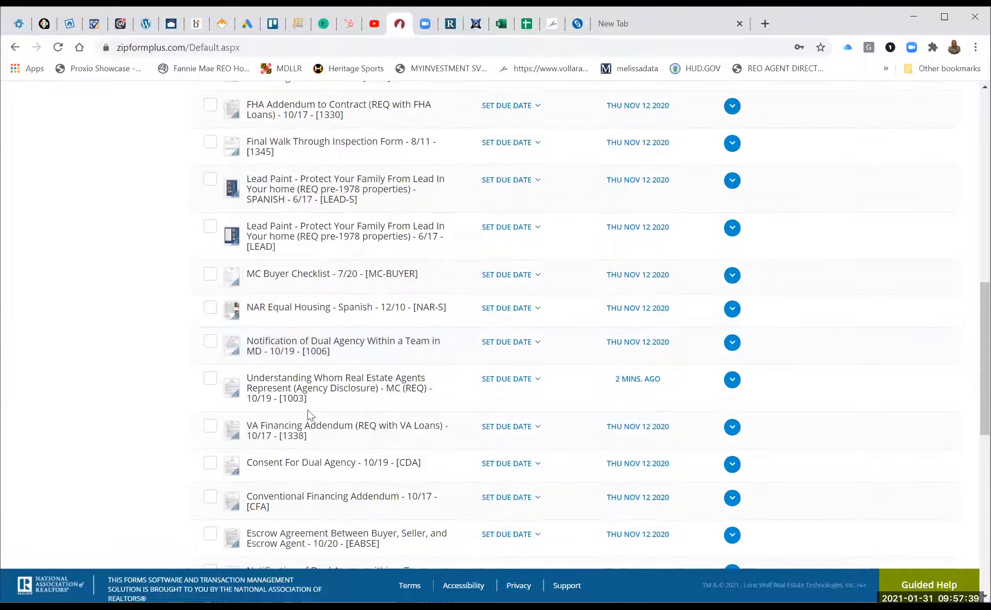
pyautogui.scroll(-1, 310, 434)
pyautogui.click(310, 425)
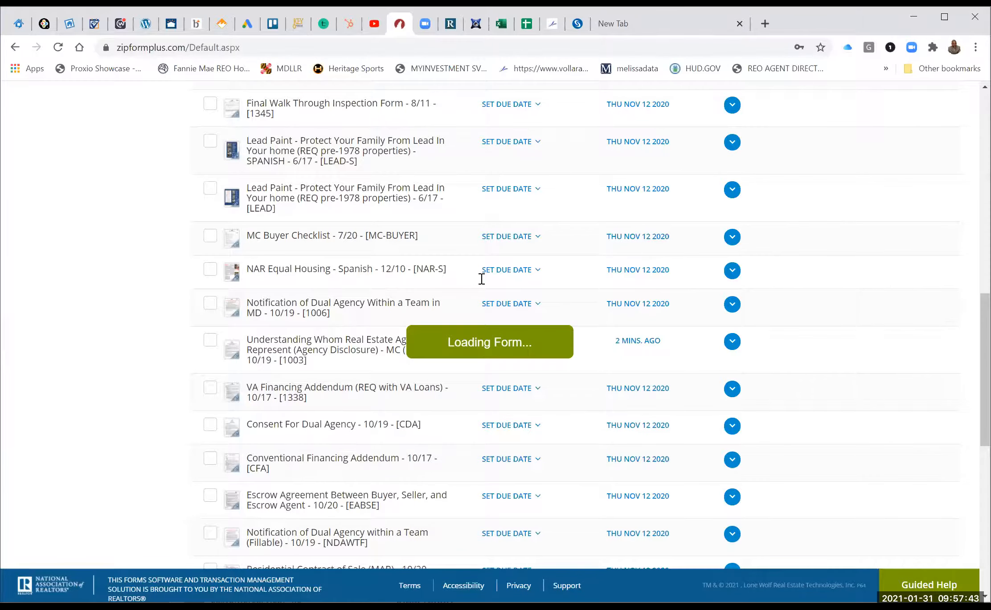
pyautogui.scroll(-15, 482, 281)
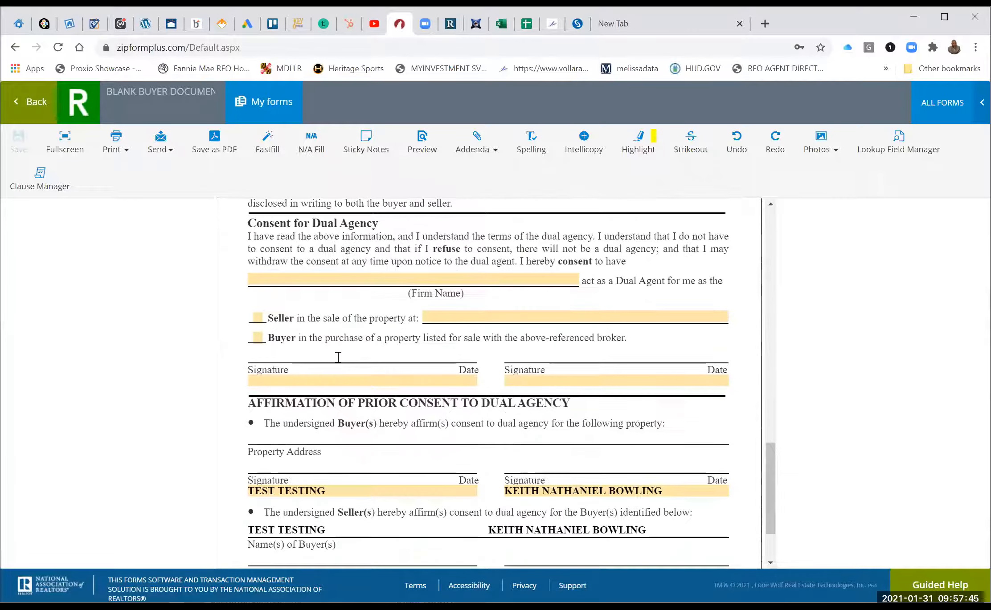
pyautogui.scroll(1, 352, 339)
pyautogui.click(575, 320)
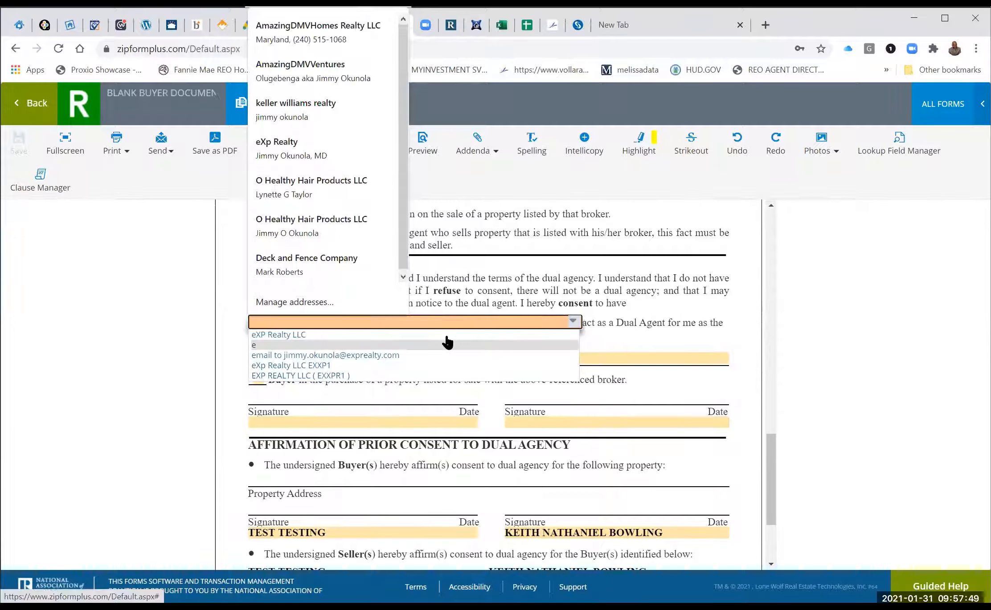
pyautogui.click(451, 338)
# Mark Buyer, fill both buyer signature lines, save, and return to the forms list.
pyautogui.click(285, 388)
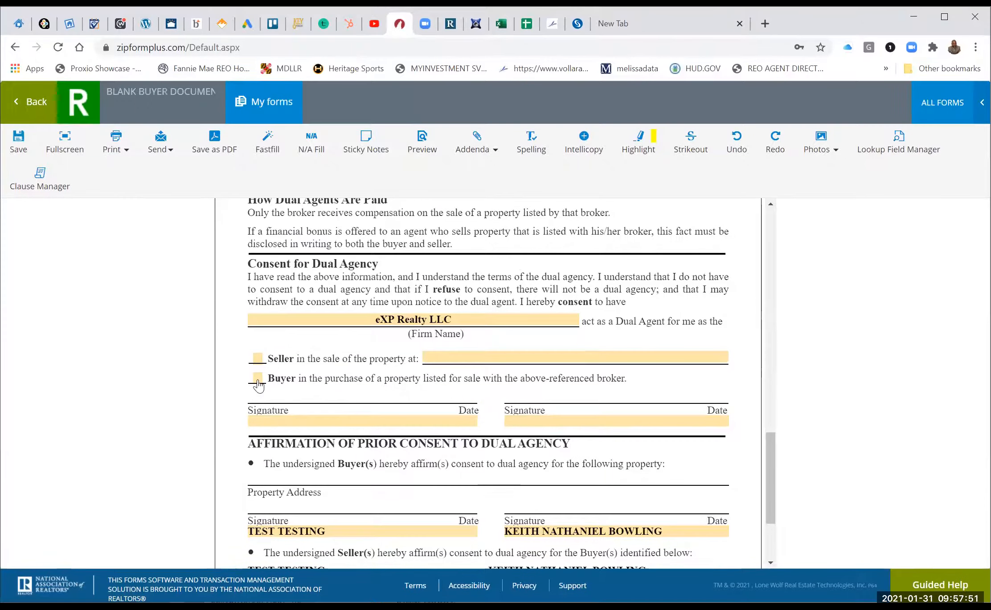
pyautogui.click(376, 419)
pyautogui.click(547, 421)
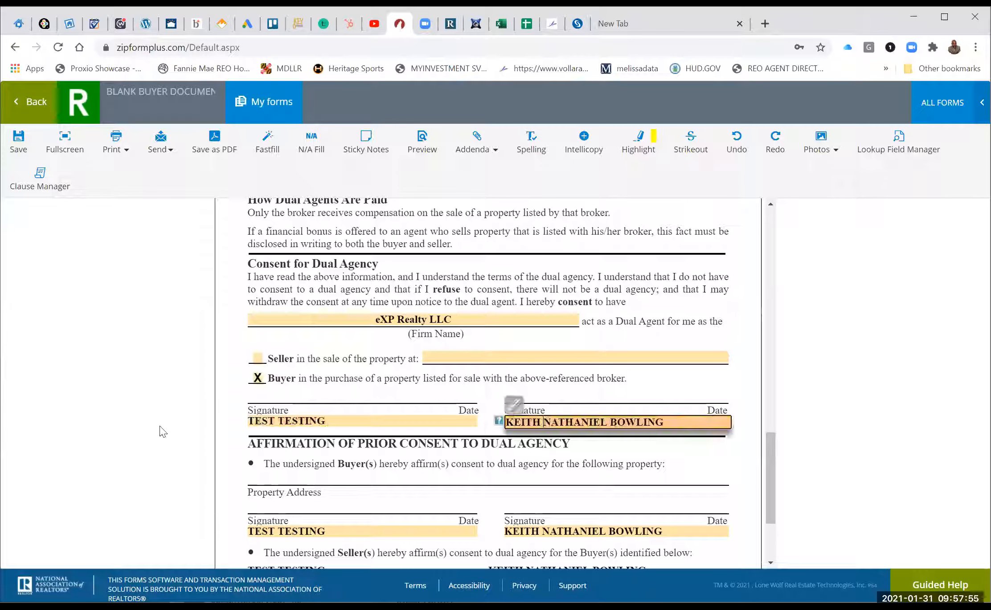
pyautogui.click(19, 143)
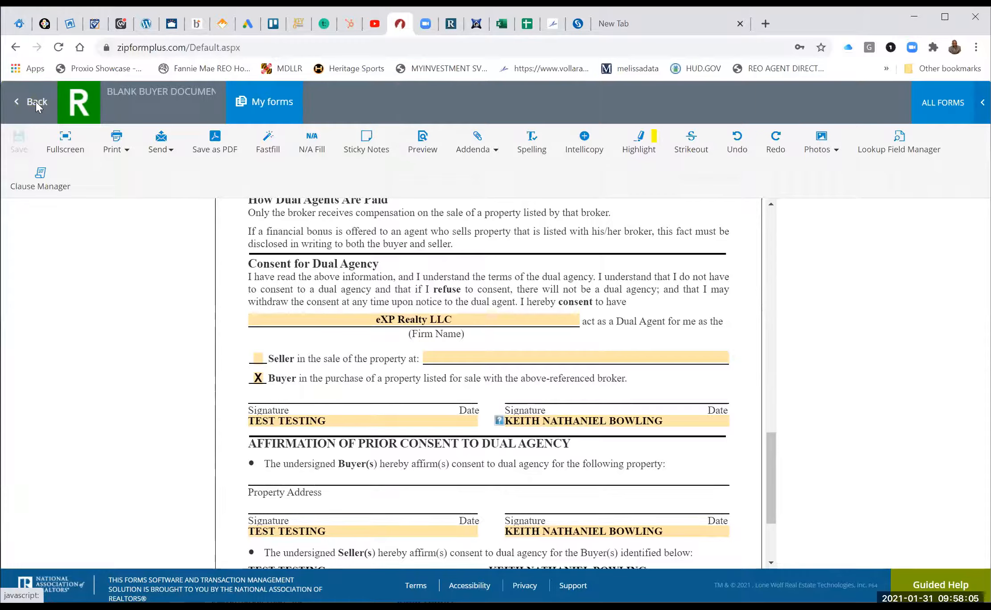
pyautogui.click(36, 101)
pyautogui.scroll(-3, 231, 258)
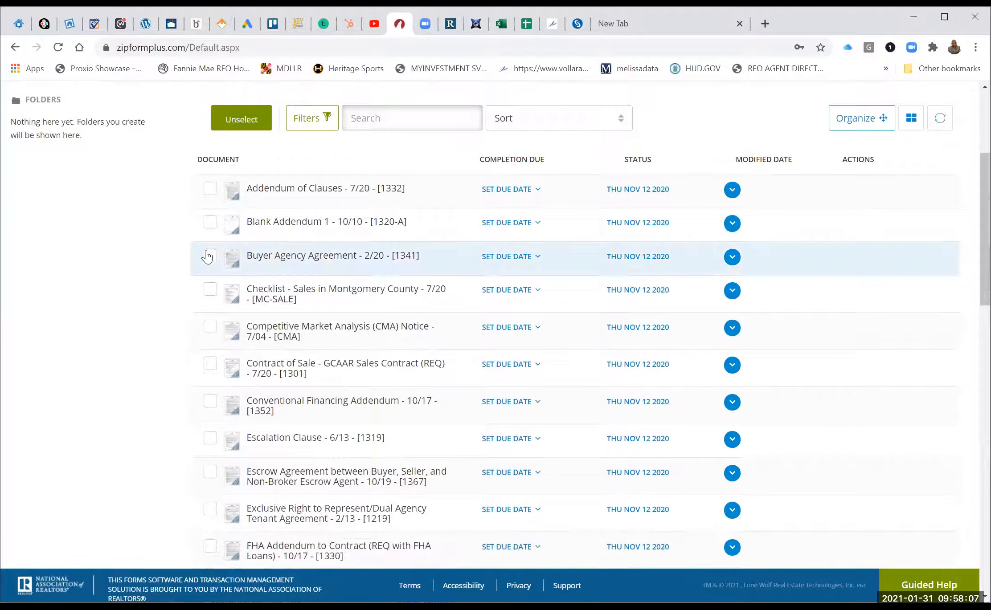
# Open Buyer Agency Agreement - 2/20 - [1341] from the forms list, leaving its row unticked.
pyautogui.click(210, 256)
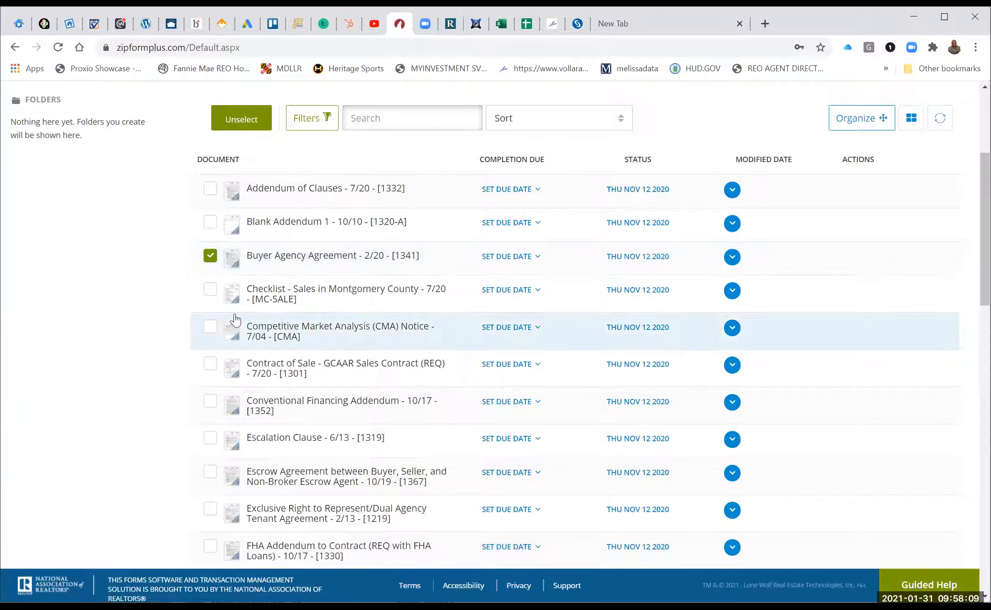
pyautogui.click(210, 256)
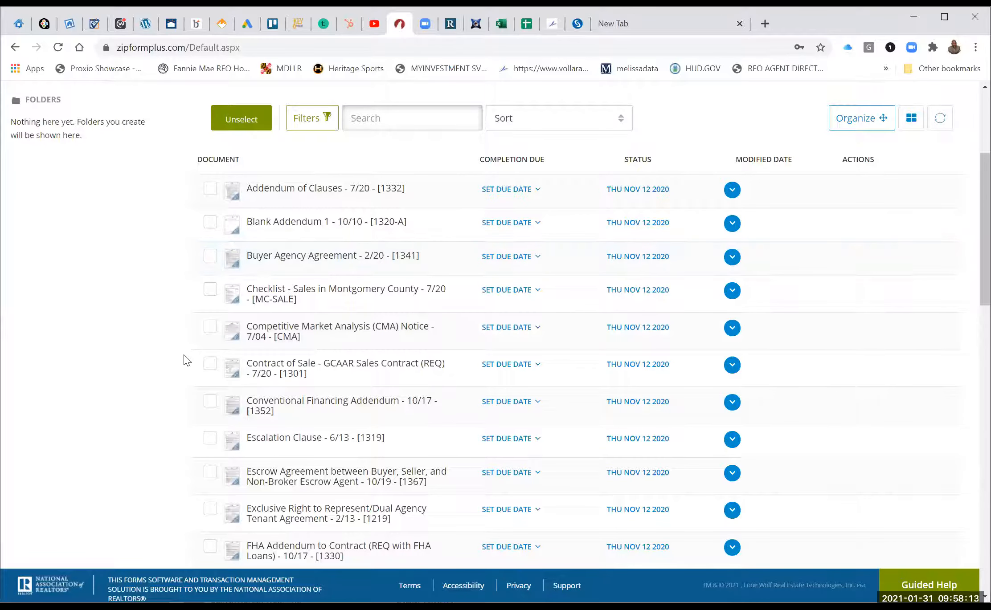
pyautogui.click(291, 257)
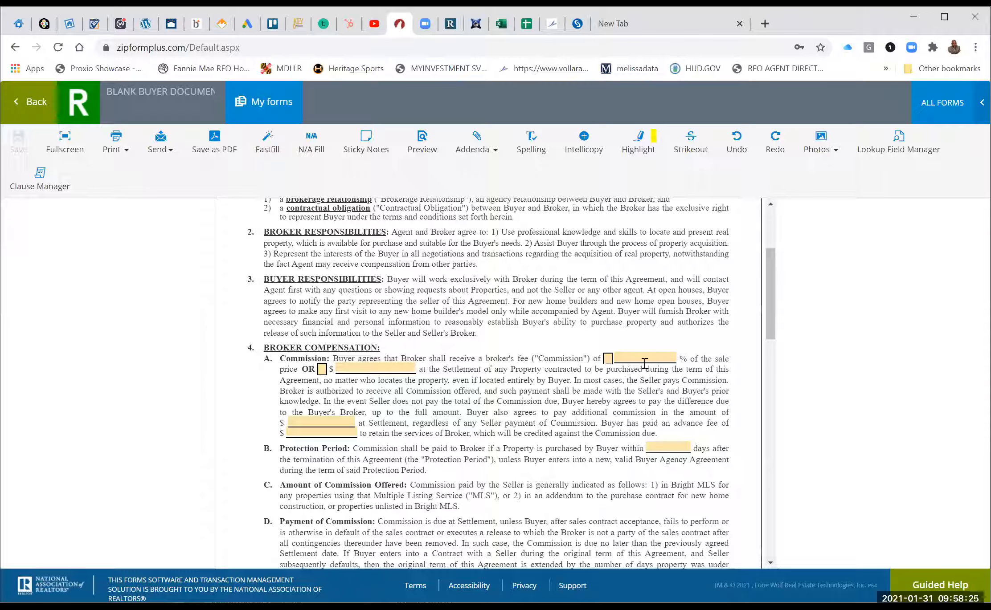
# Choose a percentage commission and set the fee to 2.500 percent.
pyautogui.click(608, 359)
pyautogui.click(675, 363)
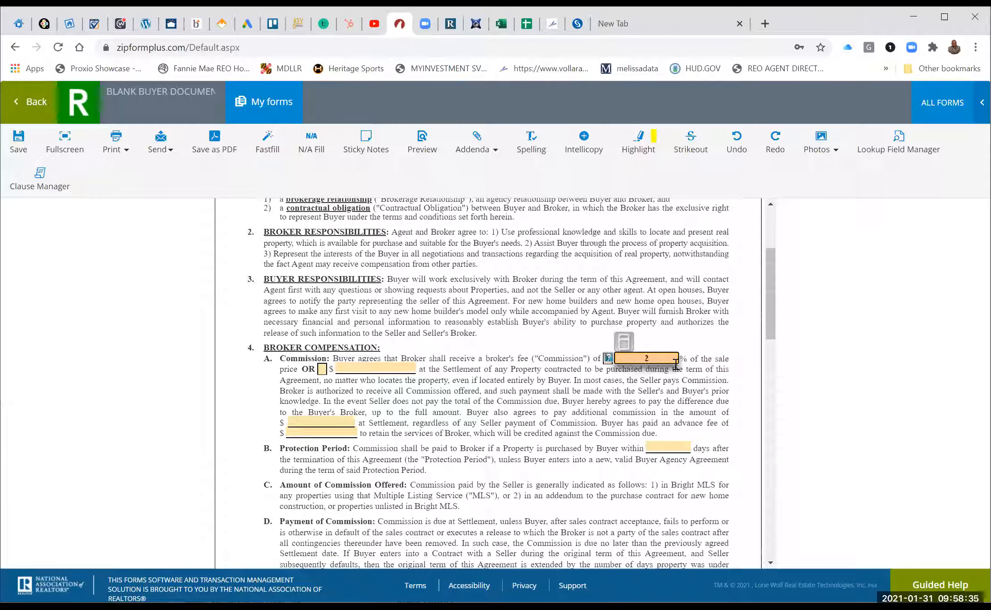
pyautogui.write('2.5-30')
pyautogui.press('BackSpace')
pyautogui.click(597, 426)
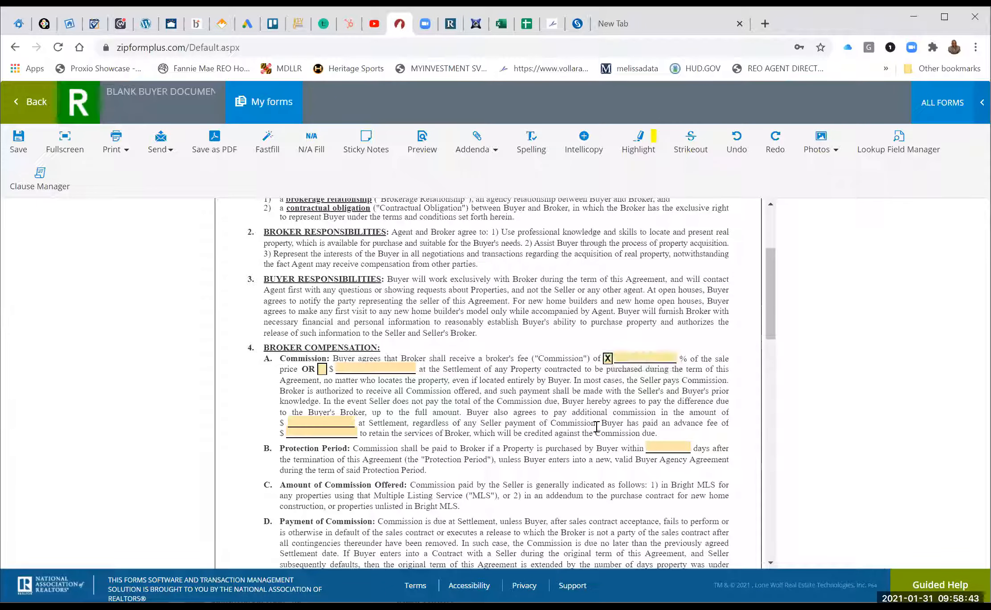
pyautogui.click(647, 358)
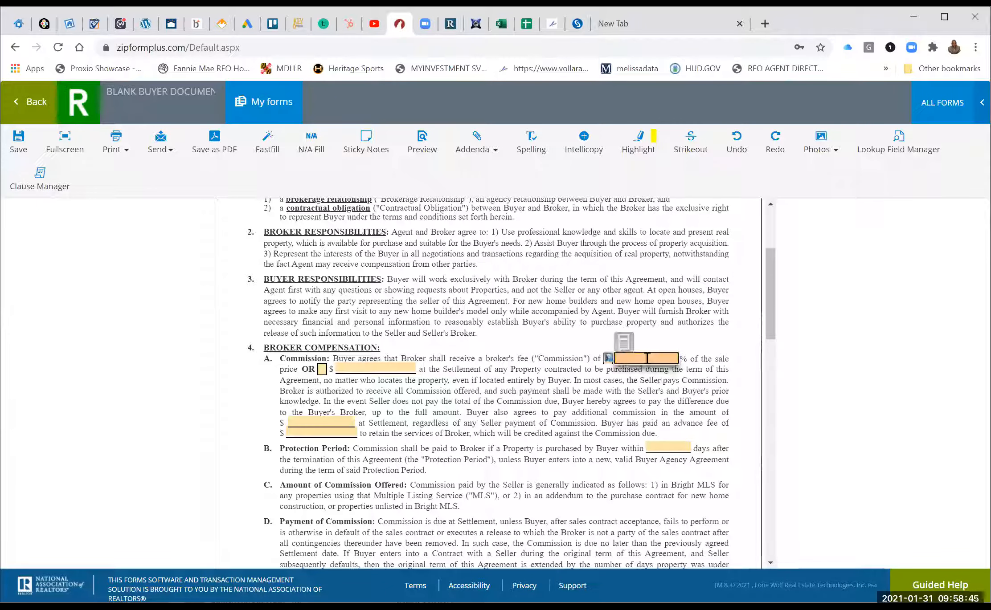
pyautogui.write('2.5')
pyautogui.click(563, 409)
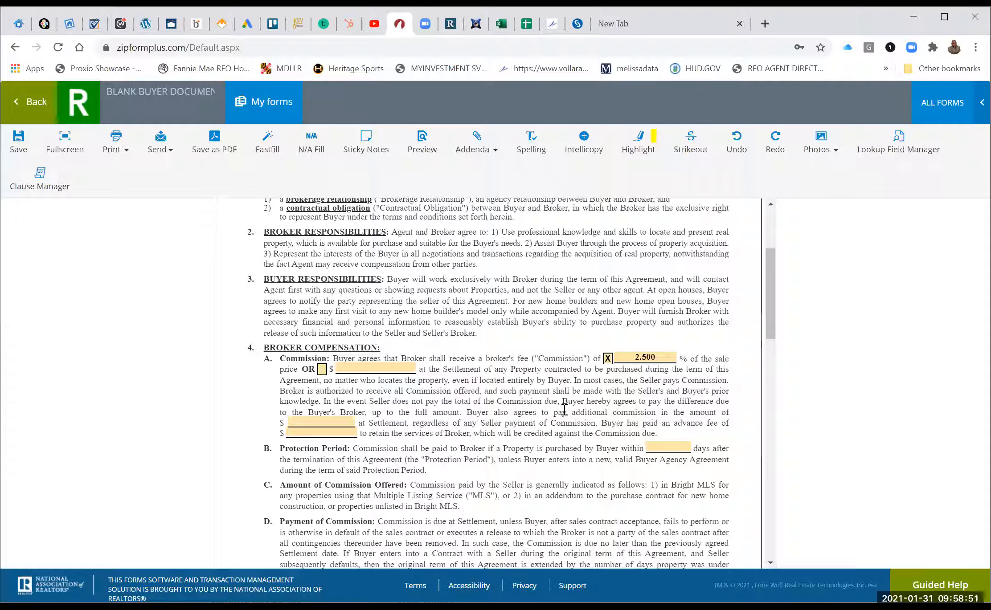
# Set the protection period to 30 days.
pyautogui.scroll(-1, 526, 383)
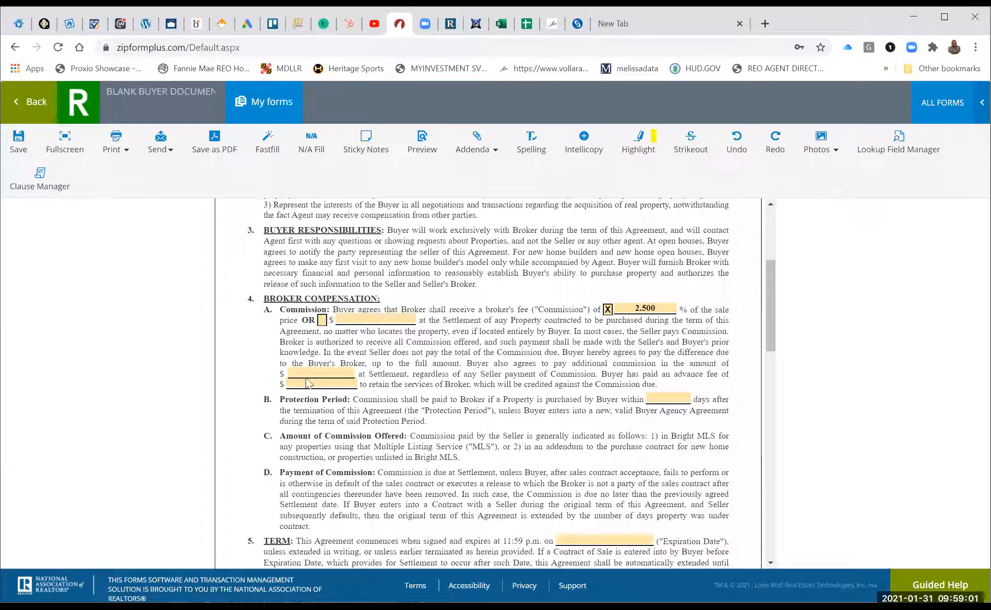
pyautogui.click(668, 398)
pyautogui.write('30')
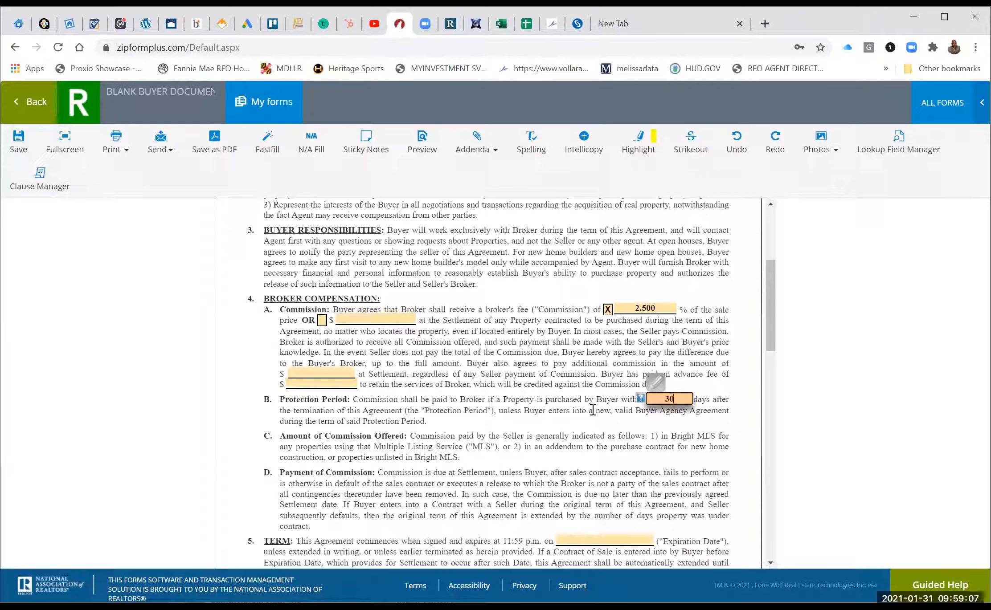
pyautogui.click(565, 427)
pyautogui.scroll(-5, 554, 438)
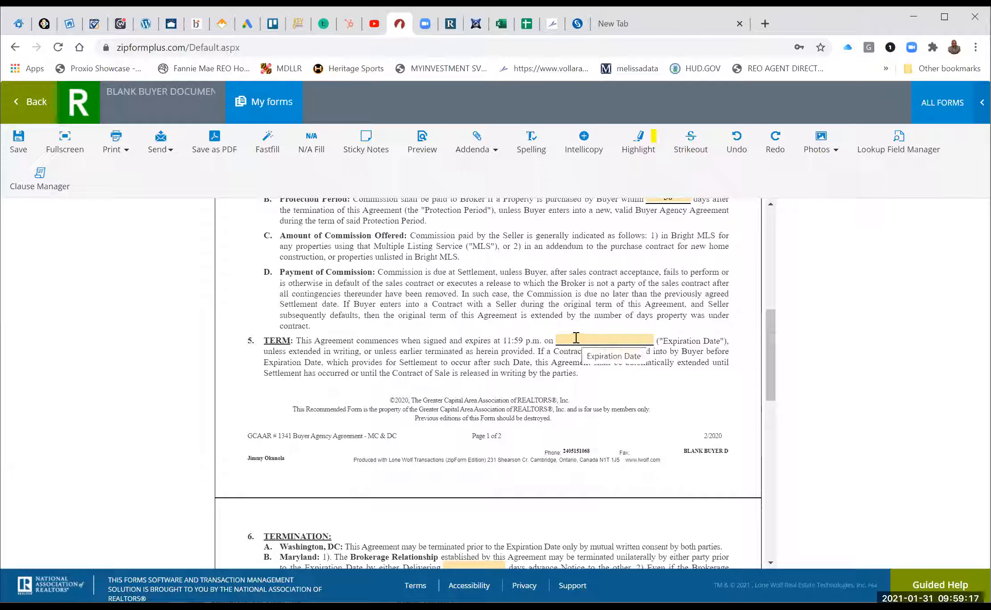
# Set the Expiration Date to January 29, 2022 in the calendar picker.
pyautogui.click(576, 338)
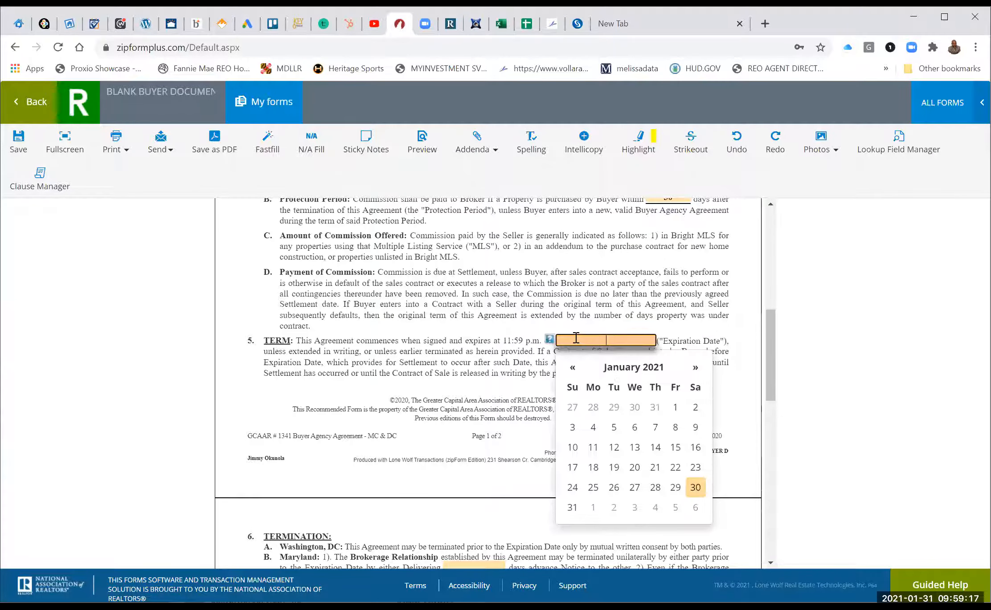
pyautogui.click(695, 368)
pyautogui.click(695, 368)
pyautogui.click(695, 367)
pyautogui.click(695, 367)
pyautogui.click(695, 367)
pyautogui.click(695, 367)
pyautogui.click(695, 368)
pyautogui.click(695, 368)
pyautogui.click(695, 367)
pyautogui.click(695, 367)
pyautogui.click(695, 368)
pyautogui.click(695, 367)
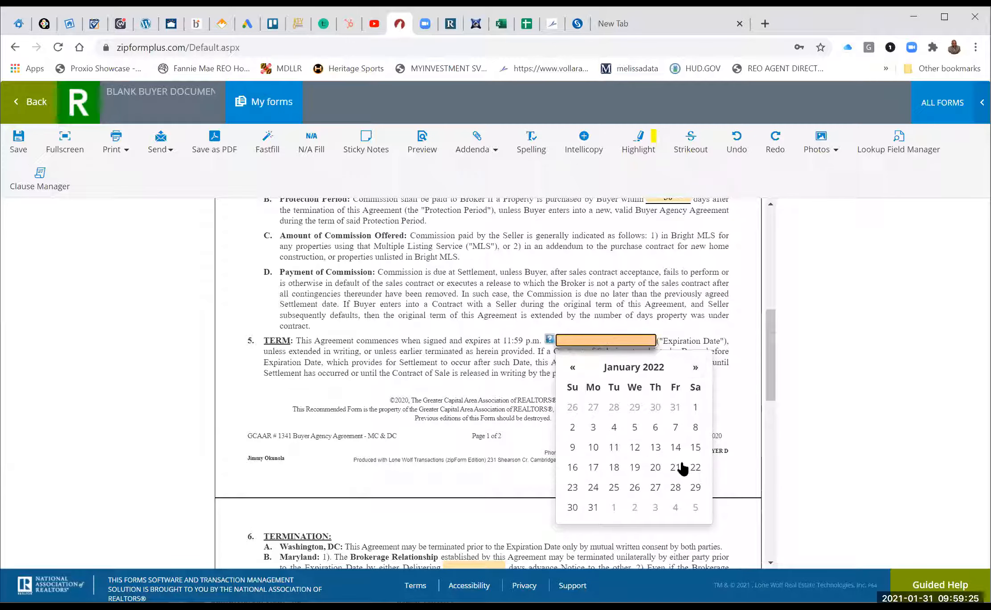
pyautogui.click(696, 487)
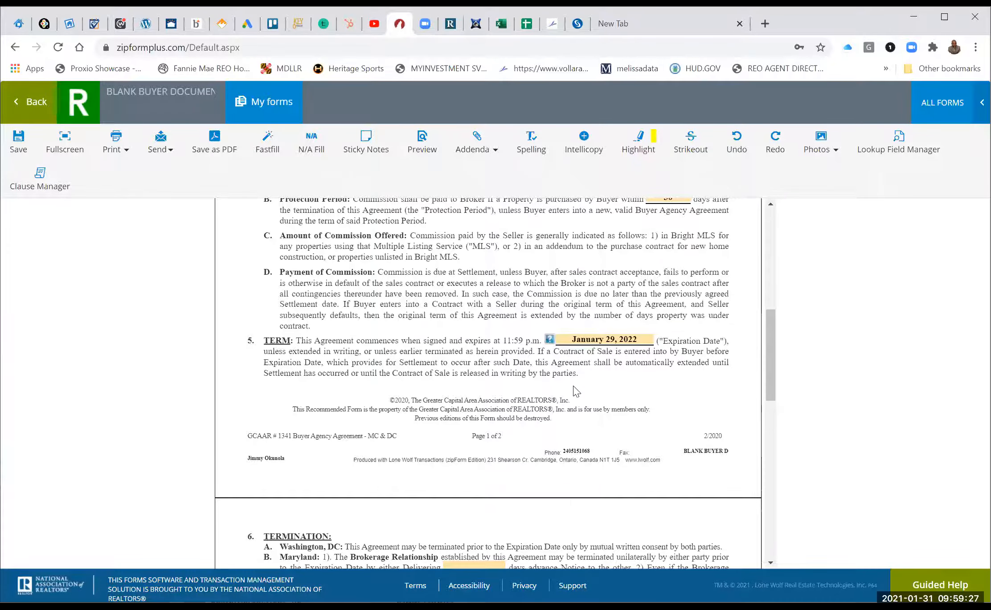
pyautogui.scroll(-1, 537, 409)
pyautogui.scroll(-5, 537, 409)
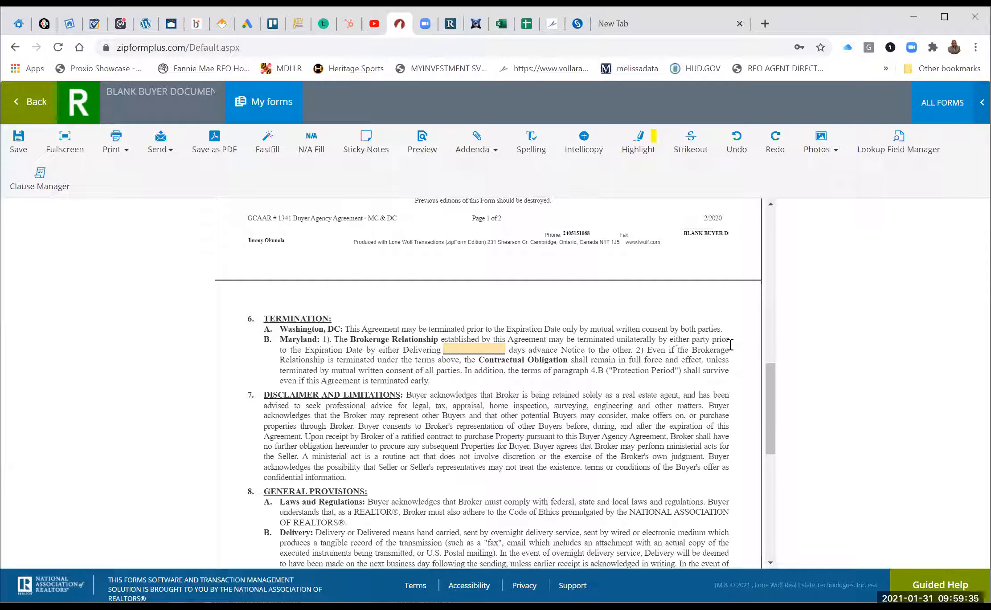
# Include Consent For Dual Agency and Notification of Dual Agency Within a Team in the agreement.
pyautogui.click(459, 351)
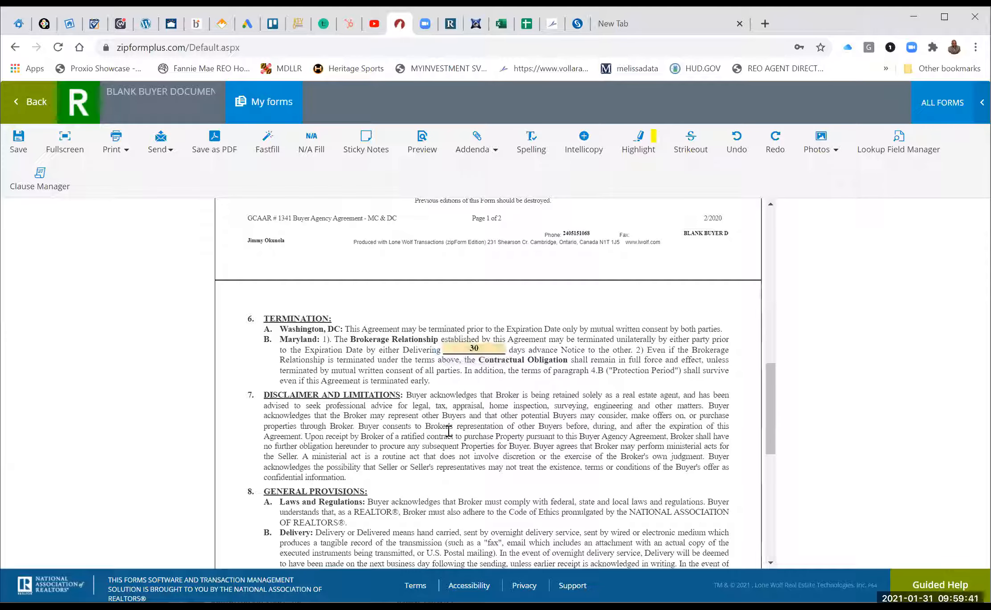
pyautogui.scroll(-6, 449, 431)
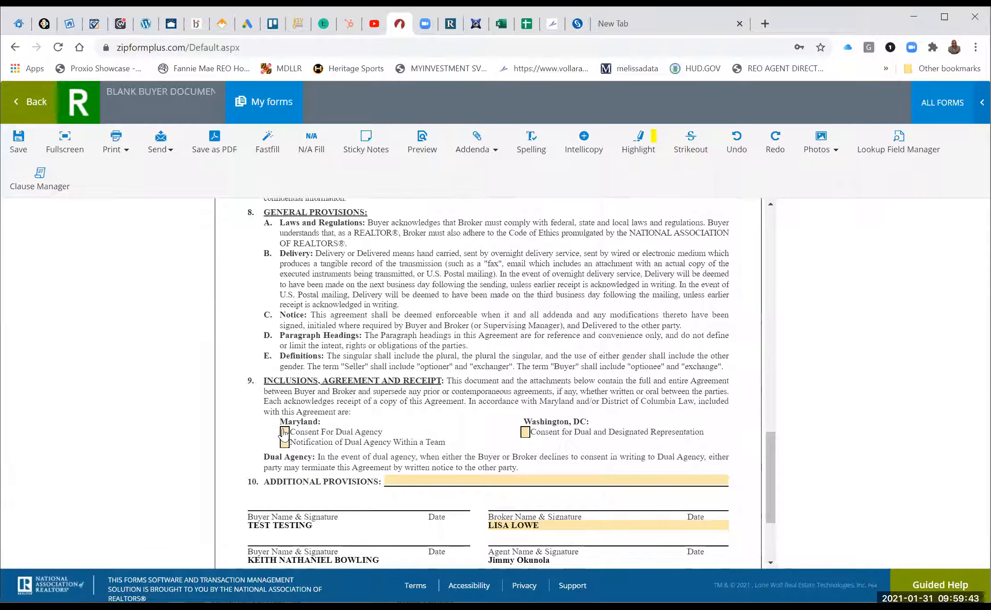
pyautogui.click(284, 432)
pyautogui.click(284, 442)
pyautogui.scroll(-2, 469, 379)
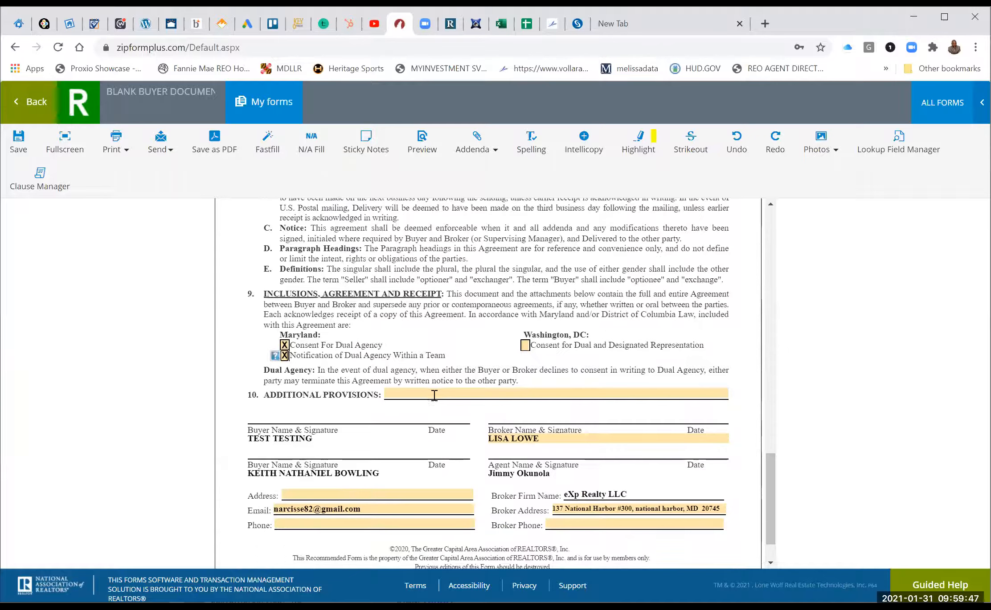
pyautogui.scroll(-1, 423, 316)
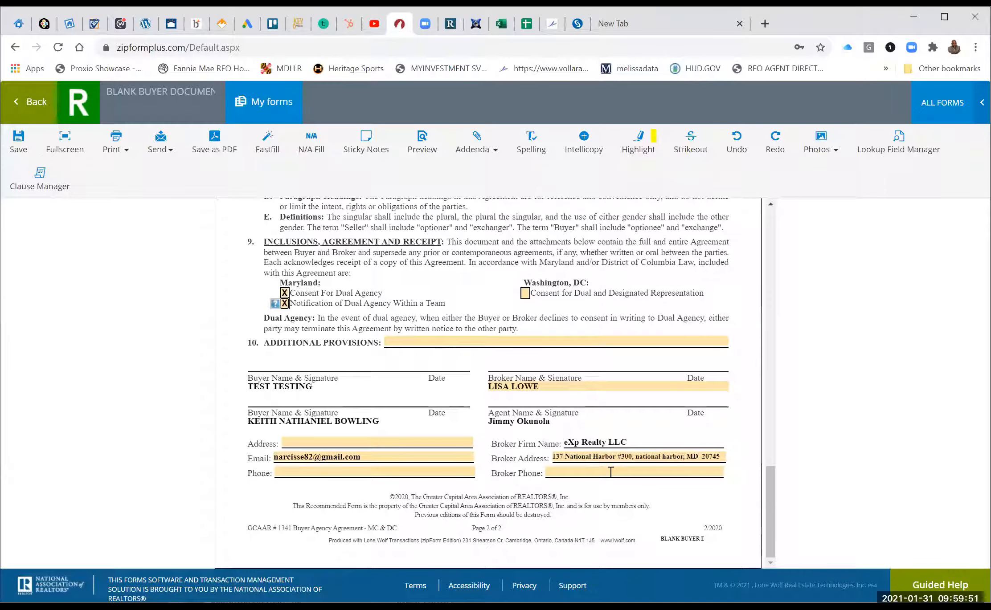
# Fill Broker Phone with the saved office number and save the agreement.
pyautogui.click(610, 472)
pyautogui.click(719, 473)
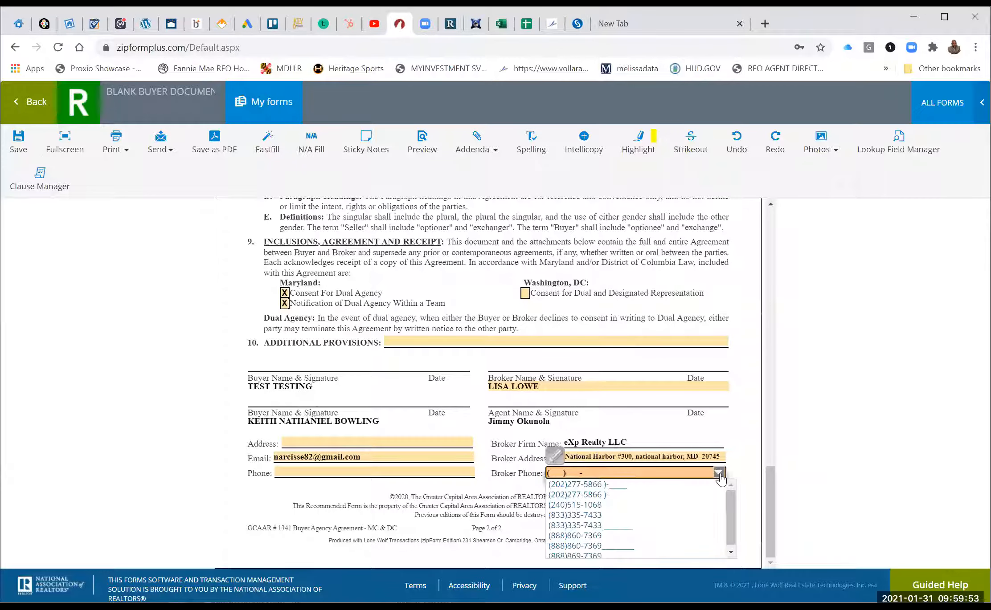
pyautogui.click(630, 536)
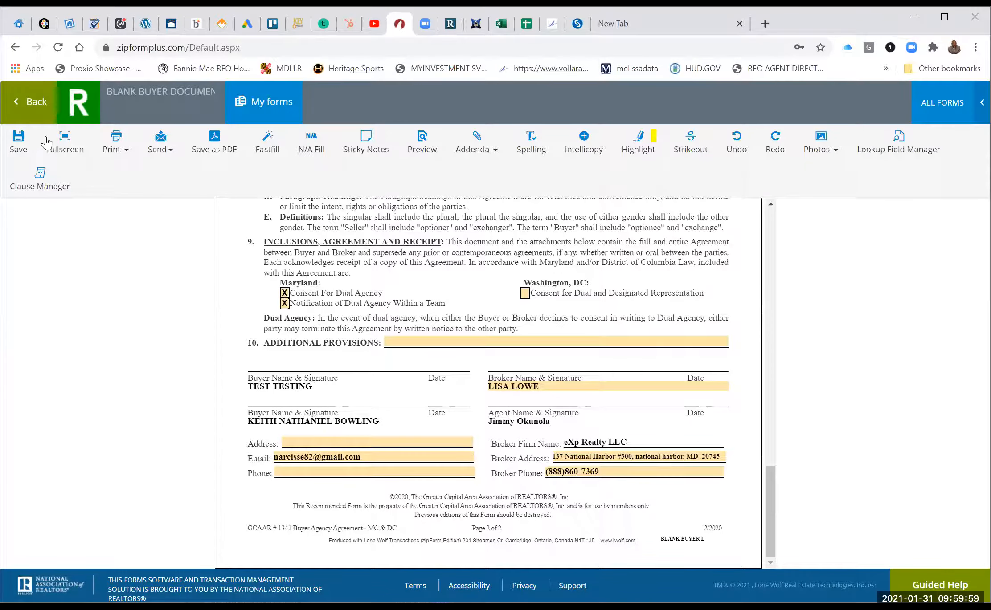
pyautogui.click(20, 138)
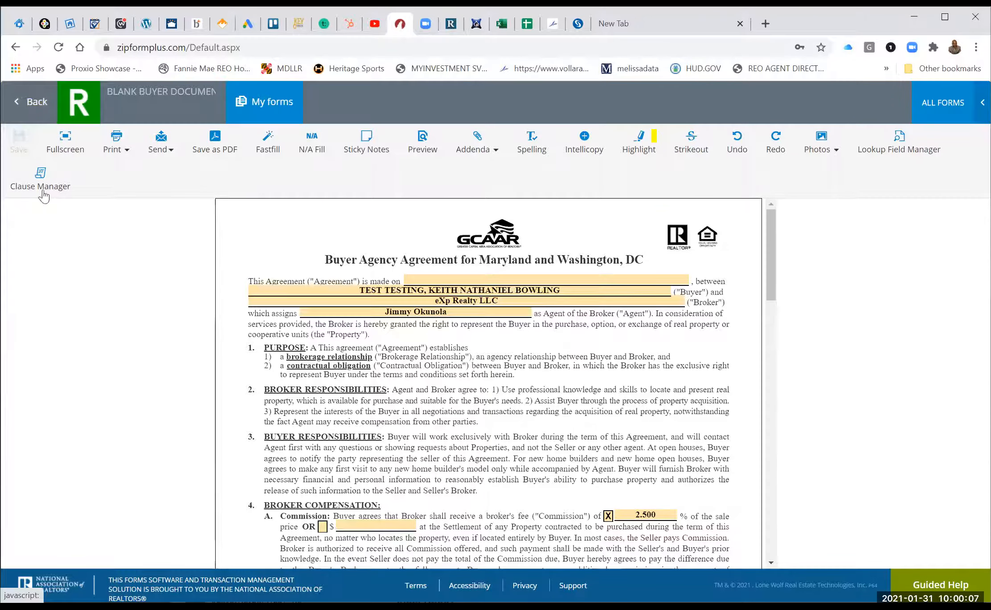
# Tick Buyer Agency Agreement, the Agency Disclosure Understanding Whom form, and Consent For Dual Agency.
pyautogui.scroll(-4, 201, 311)
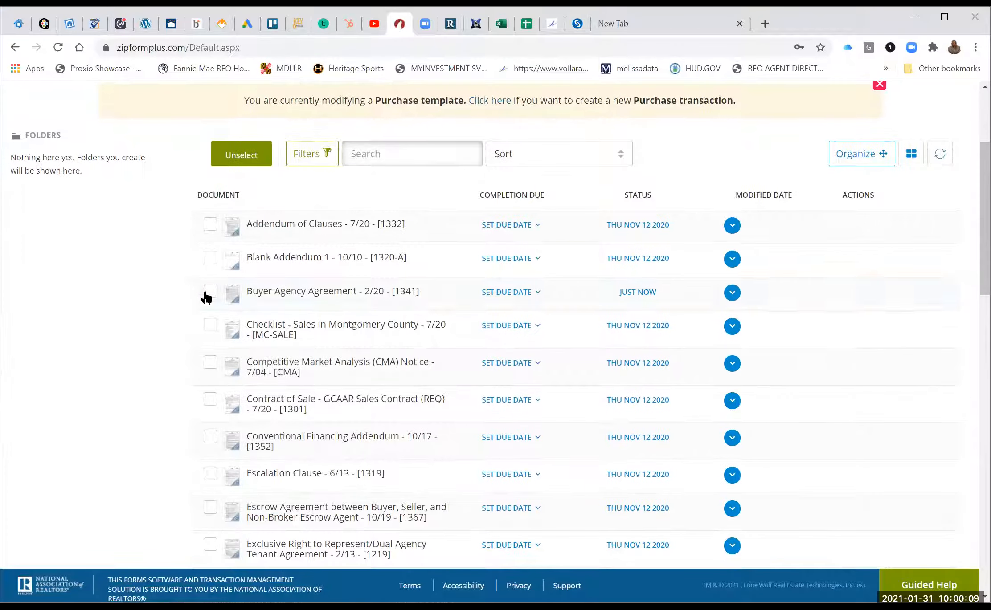
pyautogui.click(207, 295)
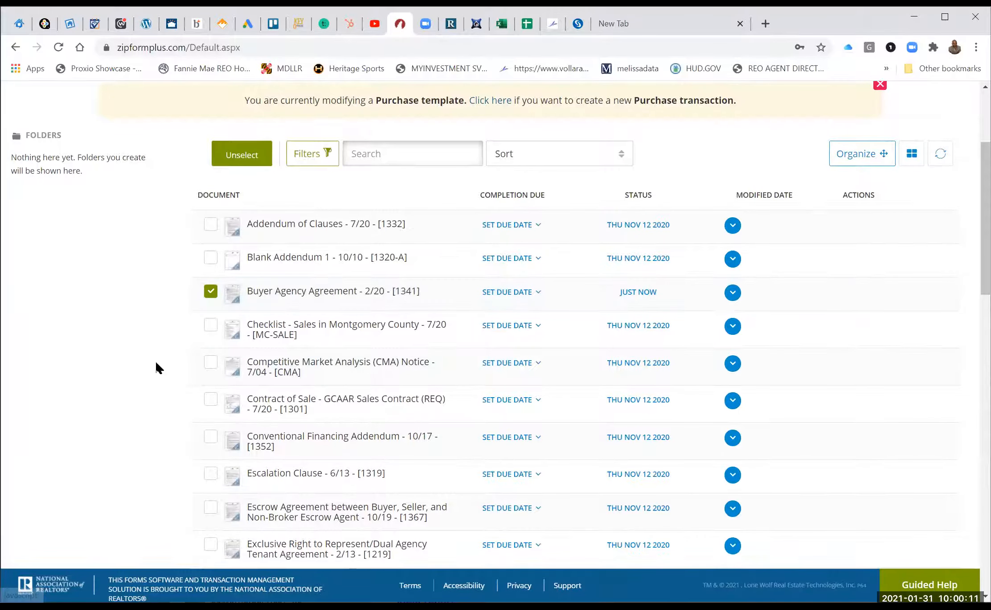
pyautogui.scroll(-5, 157, 368)
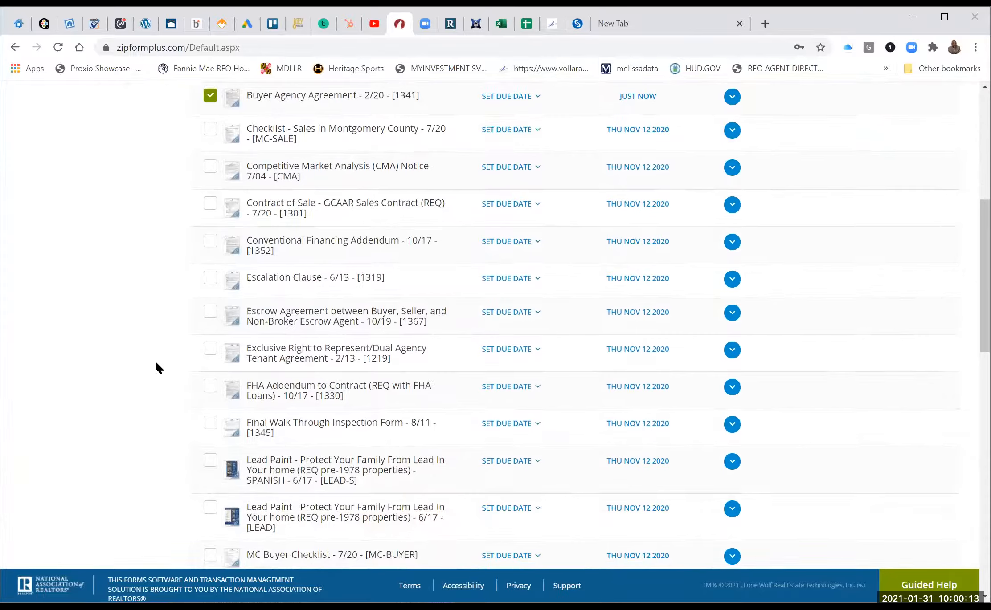
pyautogui.scroll(-1, 157, 368)
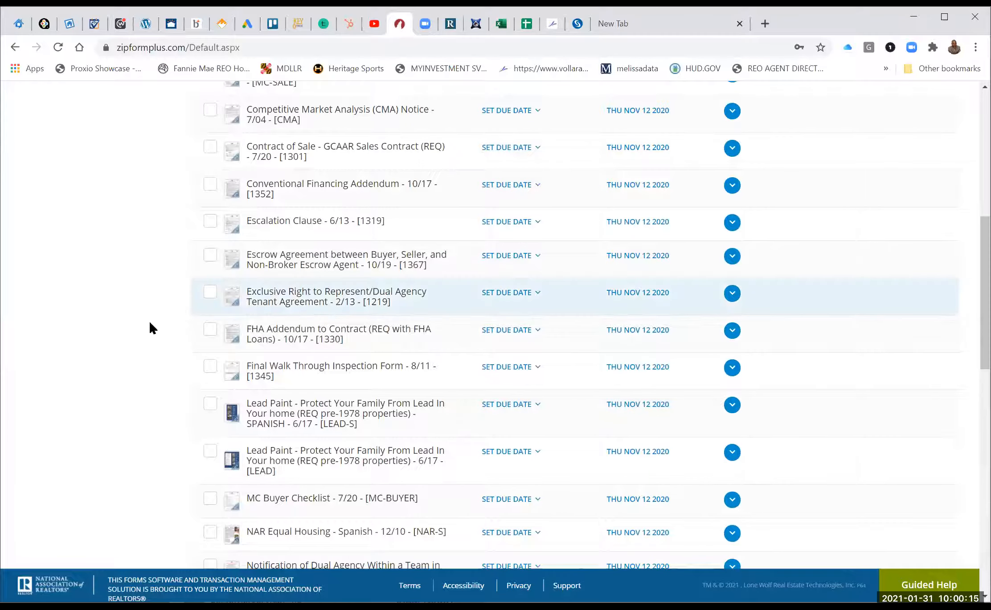
pyautogui.scroll(-3, 150, 324)
pyautogui.scroll(-1, 150, 328)
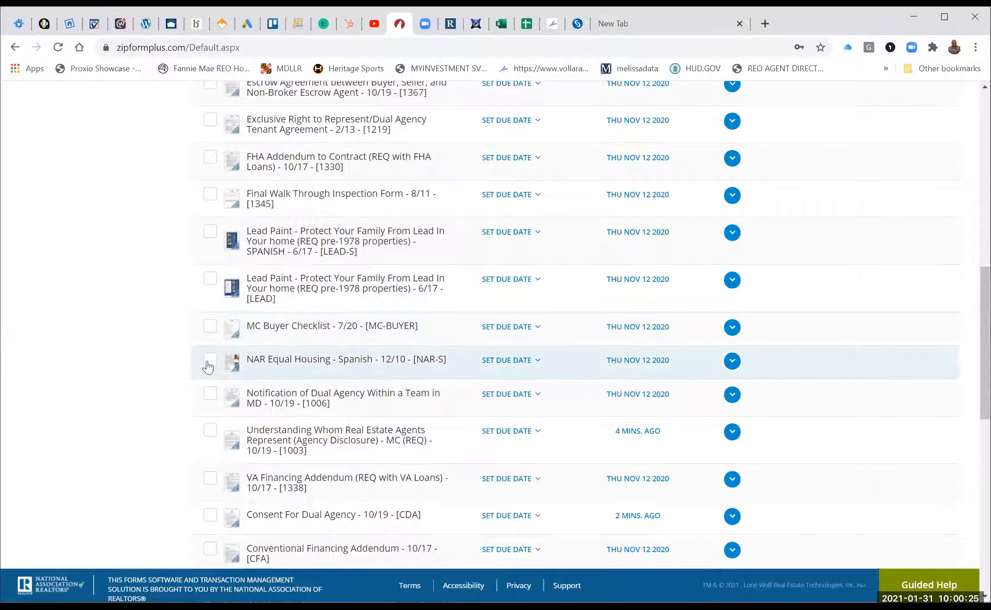
pyautogui.scroll(-1, 211, 436)
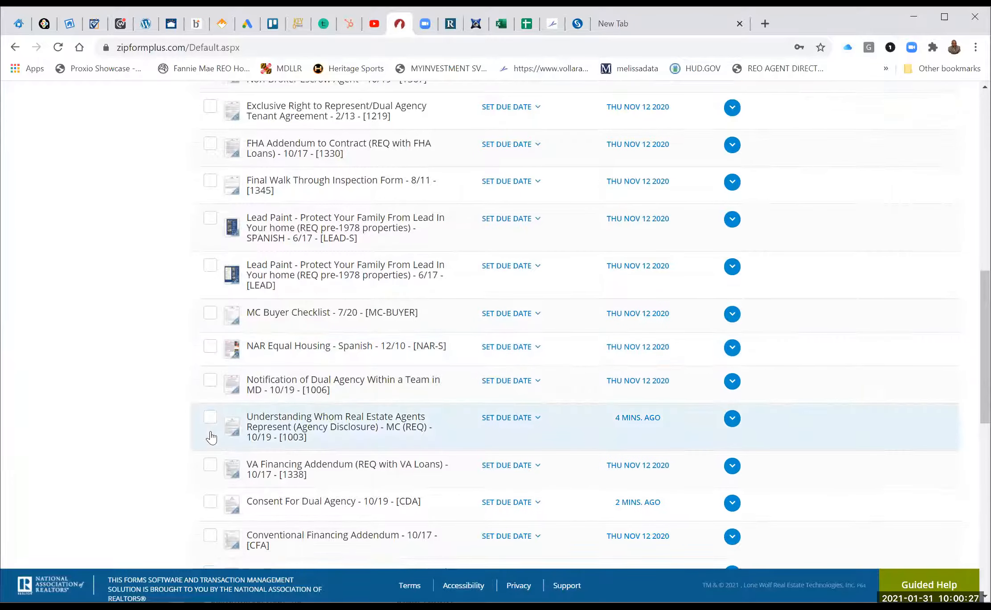
pyautogui.scroll(-1, 211, 438)
pyautogui.click(210, 374)
pyautogui.scroll(-3, 210, 374)
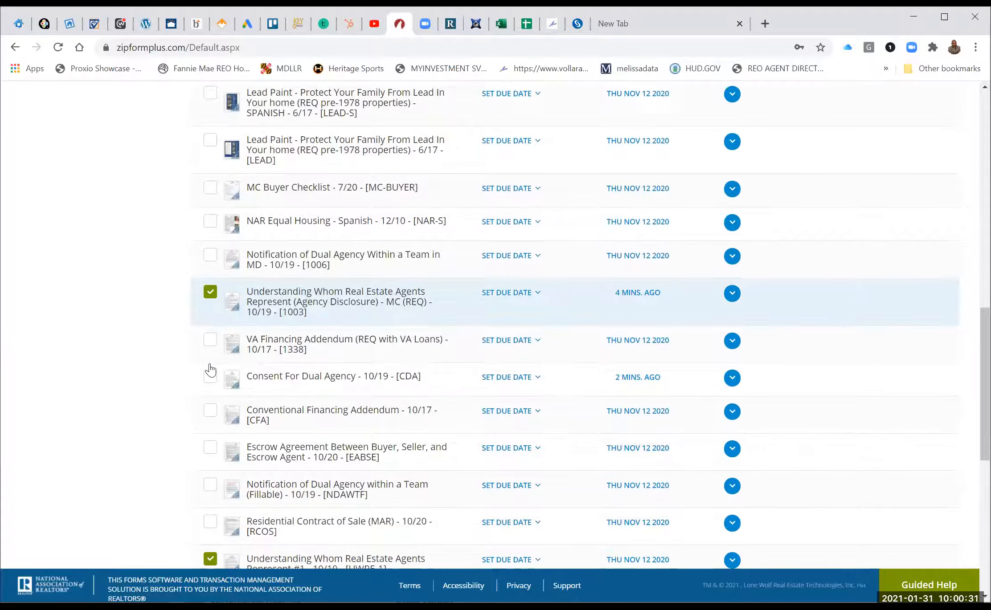
pyautogui.click(210, 370)
# Untick the Agency Disclosure version and open Understanding Whom Real Estate Agents Represent #1.
pyautogui.scroll(-1, 210, 370)
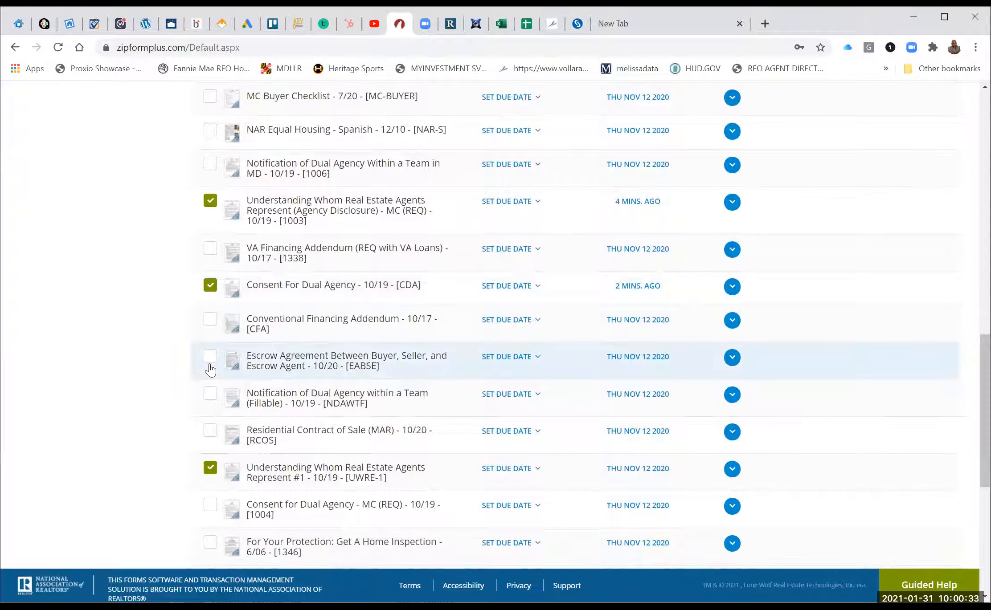
pyautogui.scroll(-2, 211, 370)
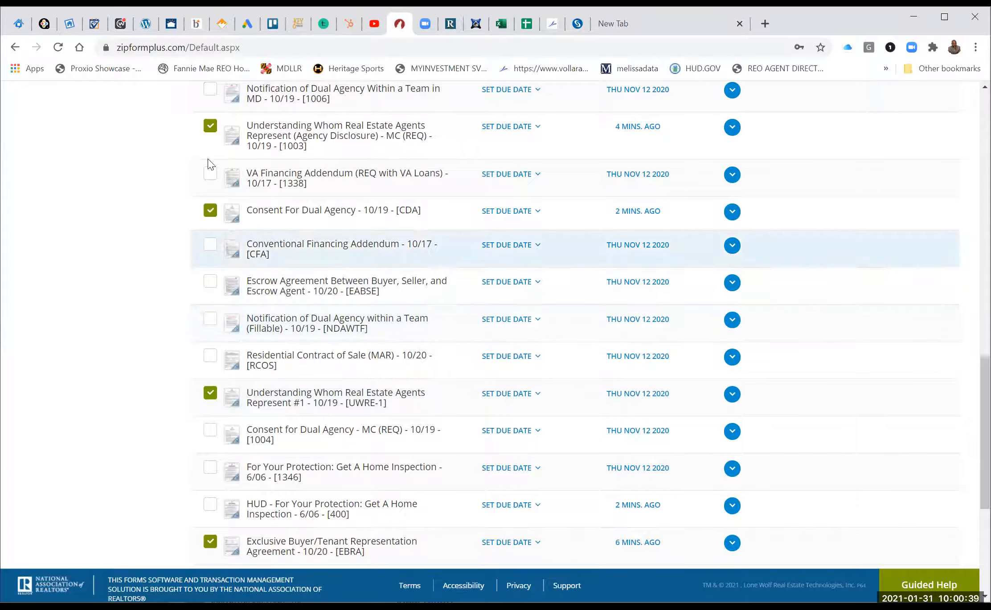
pyautogui.click(210, 127)
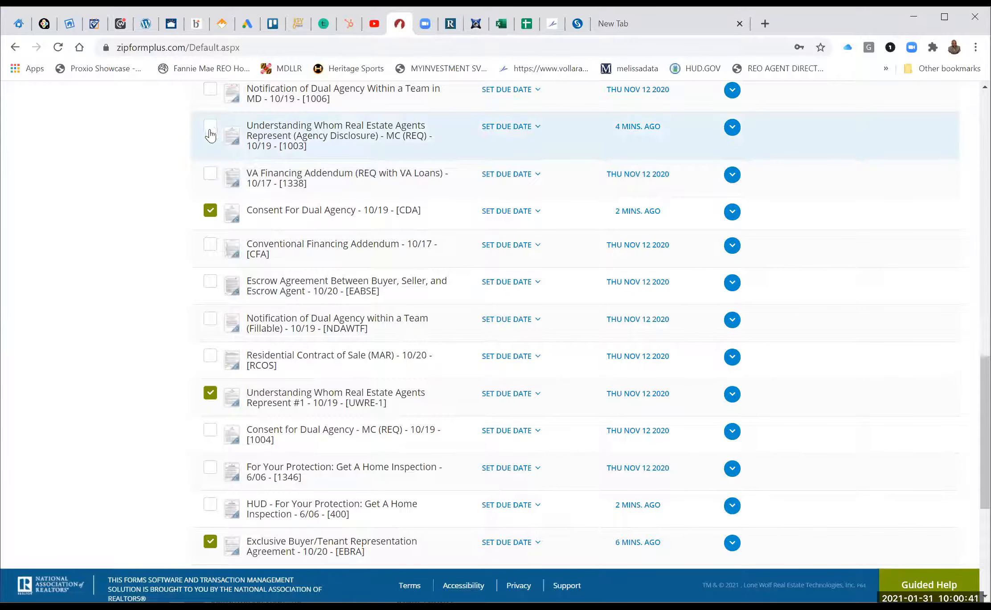
pyautogui.click(315, 393)
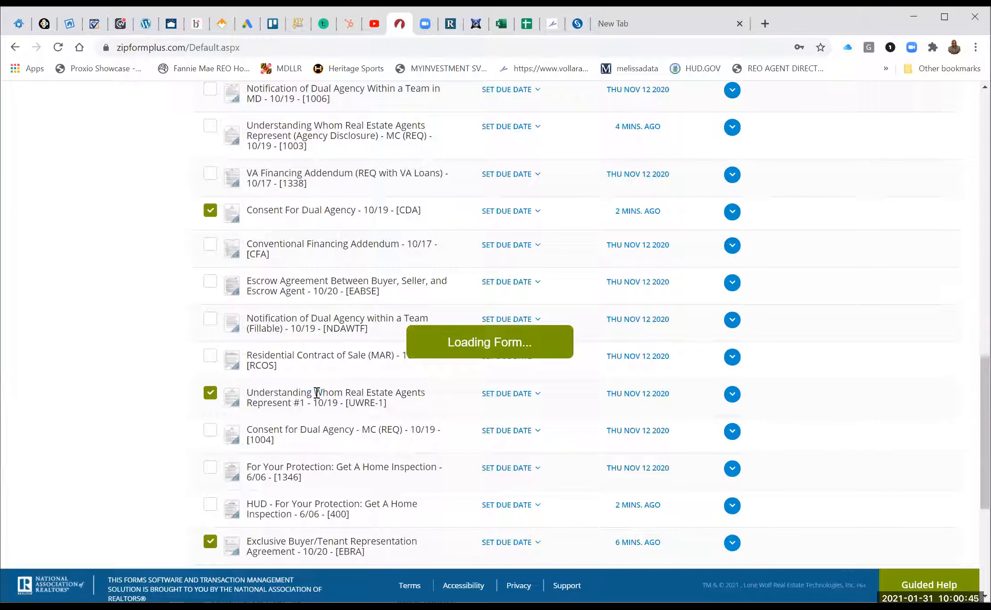
# Open the Agency Disclosure version of Understanding Whom, then return to the document list.
pyautogui.scroll(-15, 316, 393)
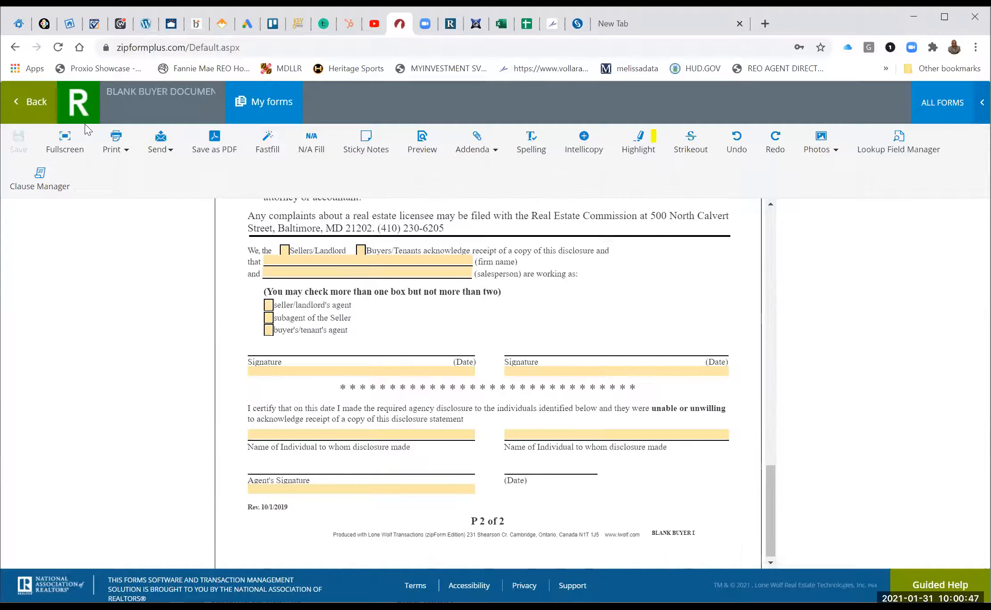
pyautogui.scroll(15, 307, 325)
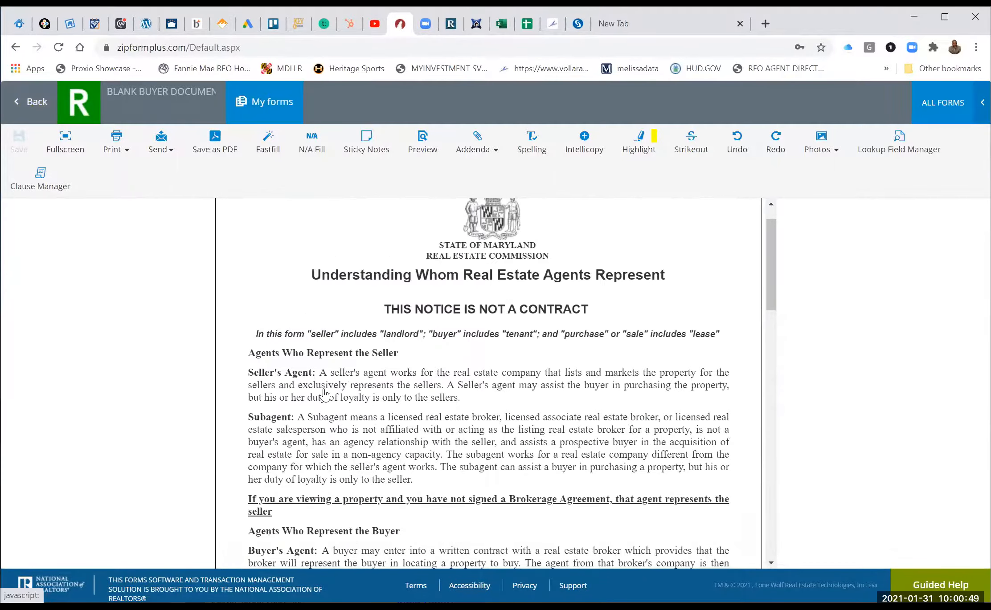
pyautogui.scroll(-5, 327, 395)
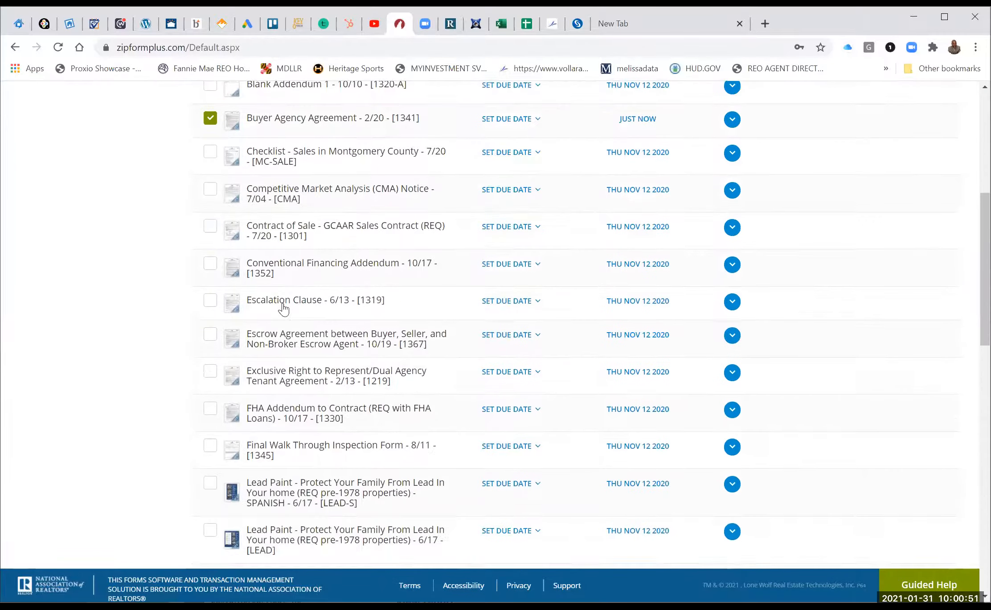
pyautogui.scroll(-1, 283, 308)
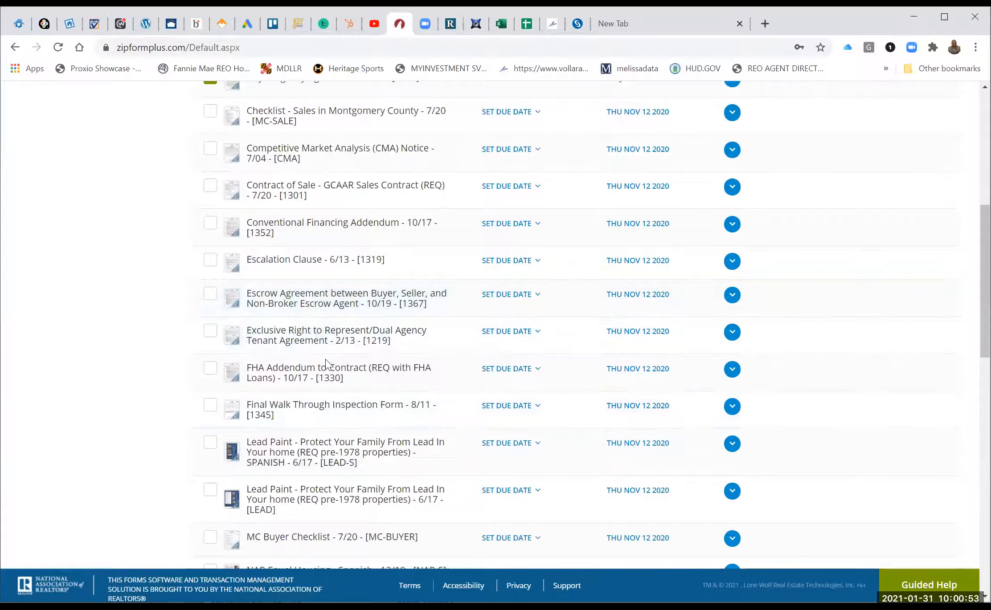
pyautogui.scroll(-4, 325, 359)
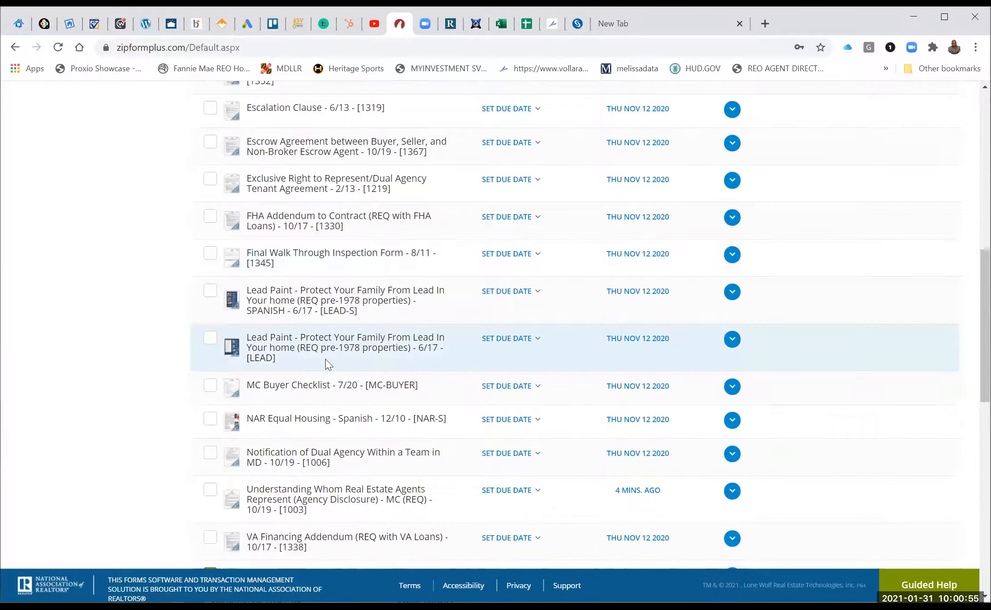
pyautogui.scroll(-4, 326, 359)
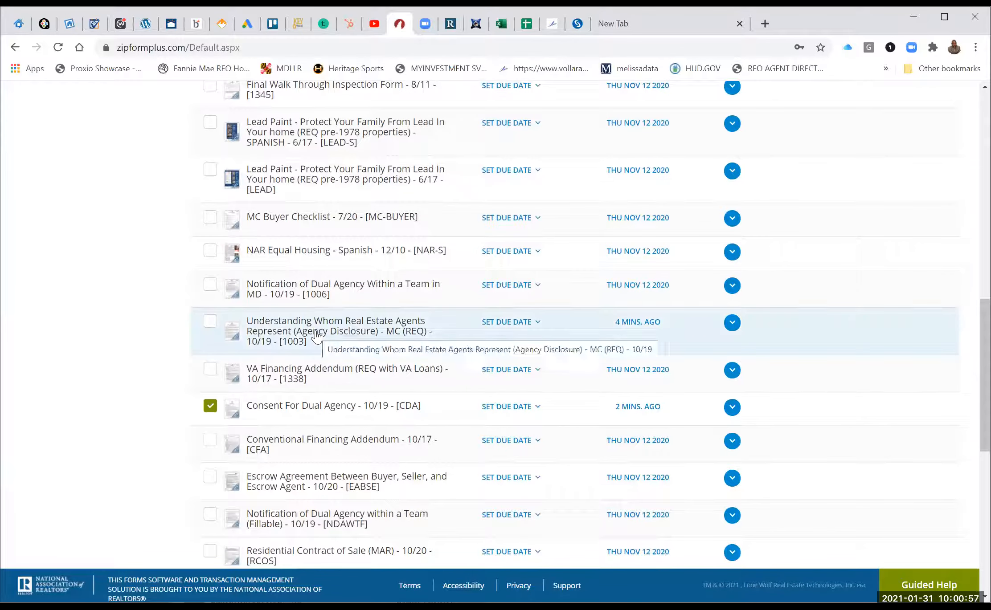
pyautogui.click(317, 336)
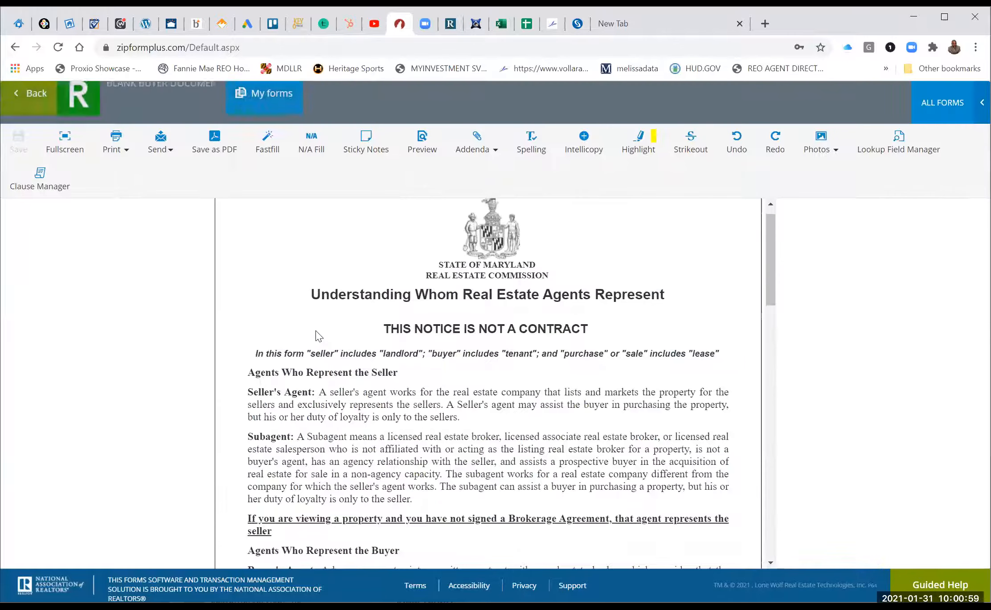
pyautogui.scroll(-15, 316, 332)
pyautogui.click(32, 104)
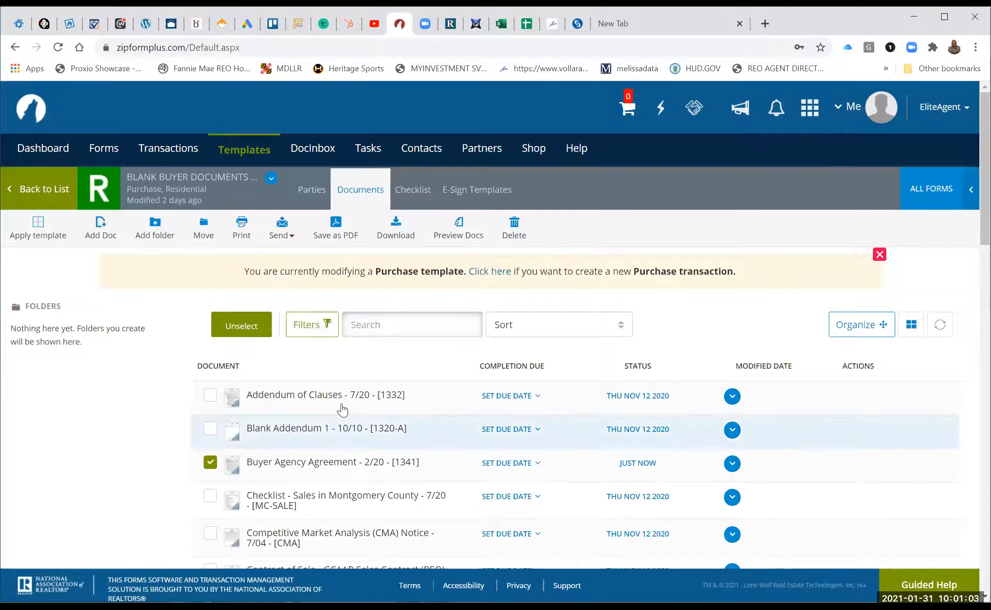
# Re-tick the Agency Disclosure version of Understanding Whom, leaving Escrow Agreement [EABSE] unticked.
pyautogui.scroll(-3, 344, 409)
pyautogui.scroll(-5, 344, 409)
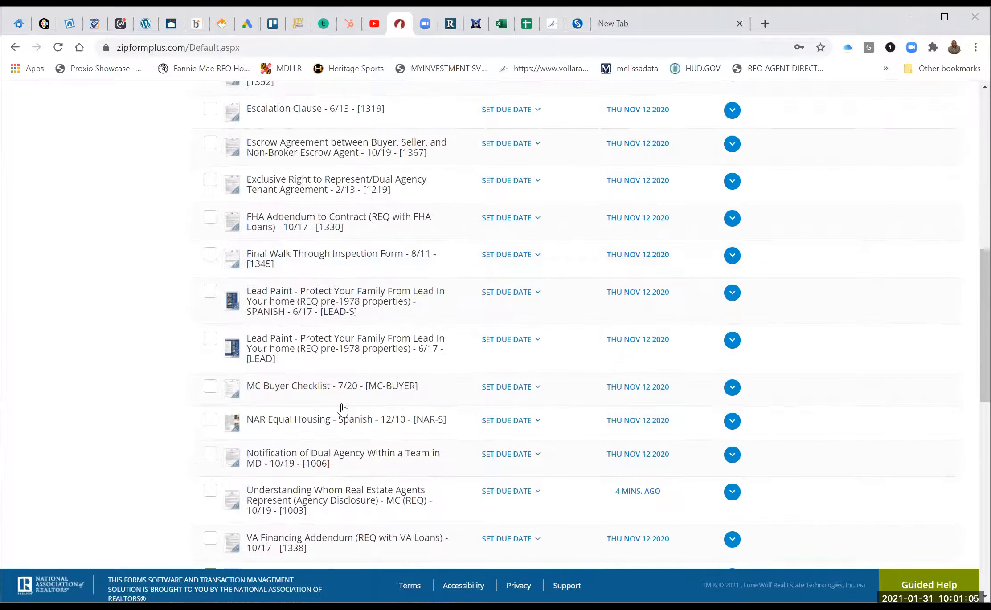
pyautogui.scroll(-4, 221, 221)
pyautogui.scroll(-1, 212, 232)
pyautogui.click(211, 229)
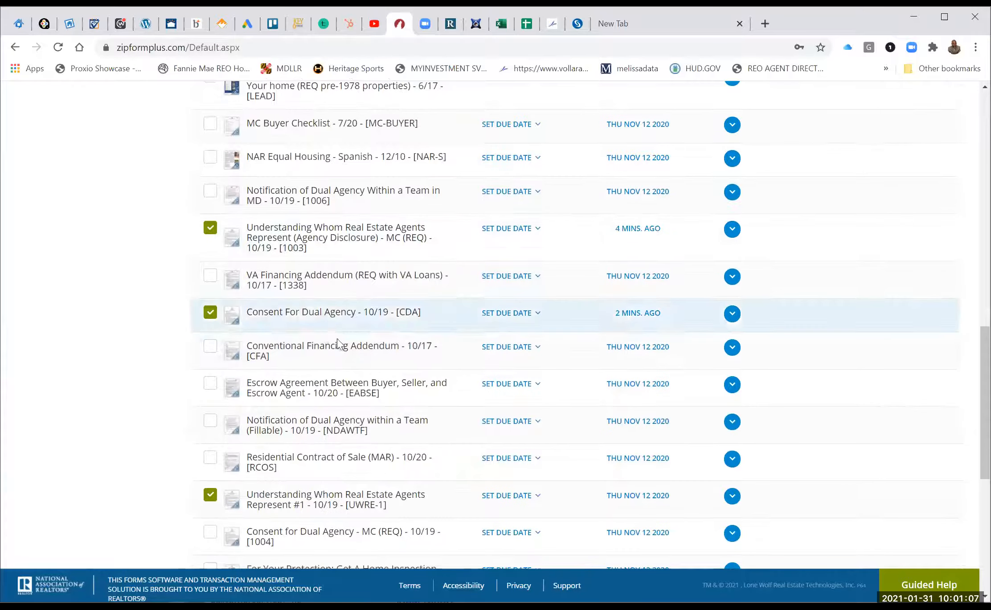
pyautogui.click(211, 386)
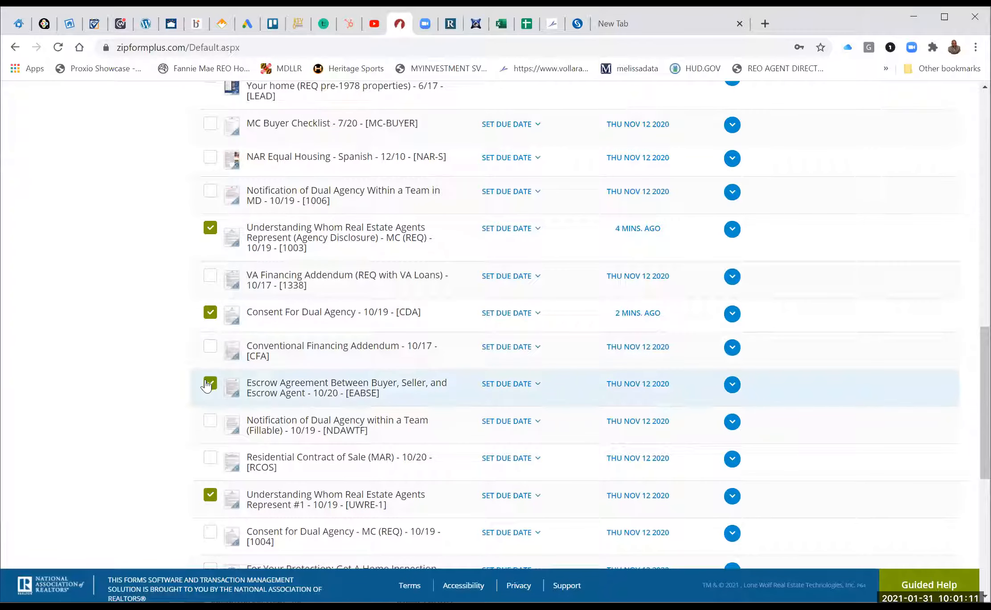
pyautogui.click(206, 385)
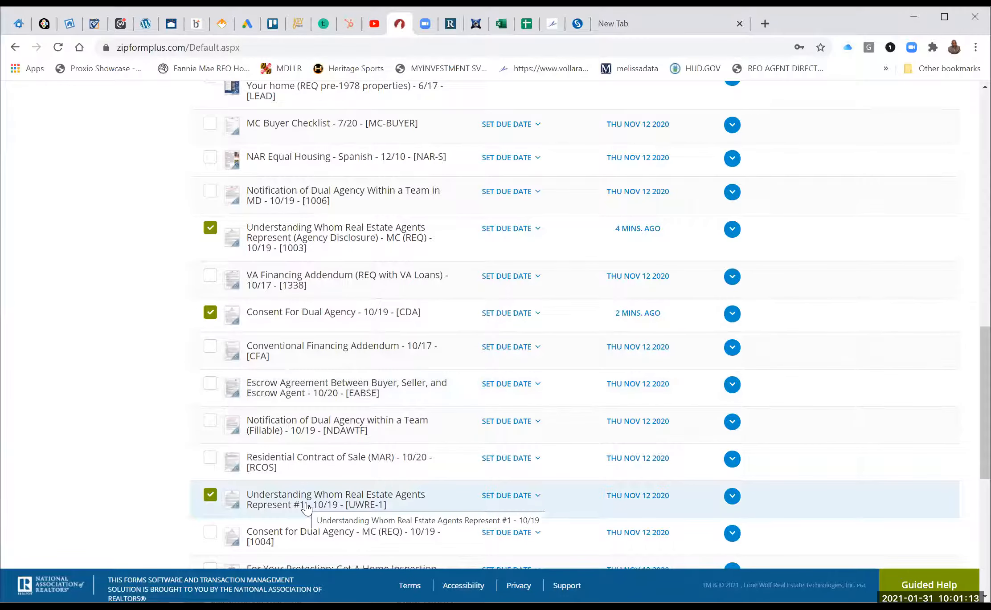
# Tick the For Your Protection home inspection form and open the UWRE-2 form.
pyautogui.scroll(-2, 307, 508)
pyautogui.scroll(-3, 307, 508)
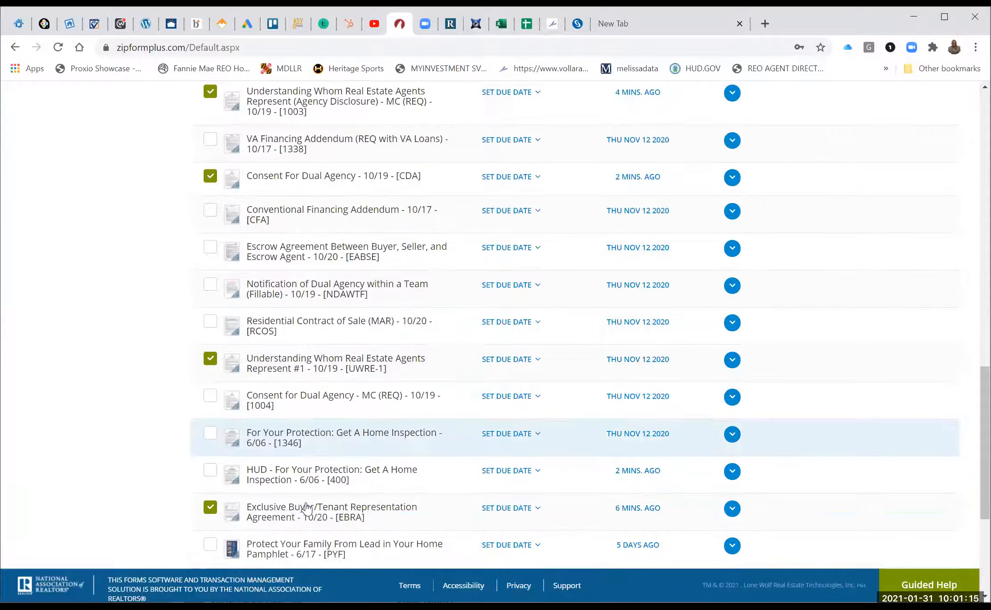
pyautogui.scroll(-3, 303, 499)
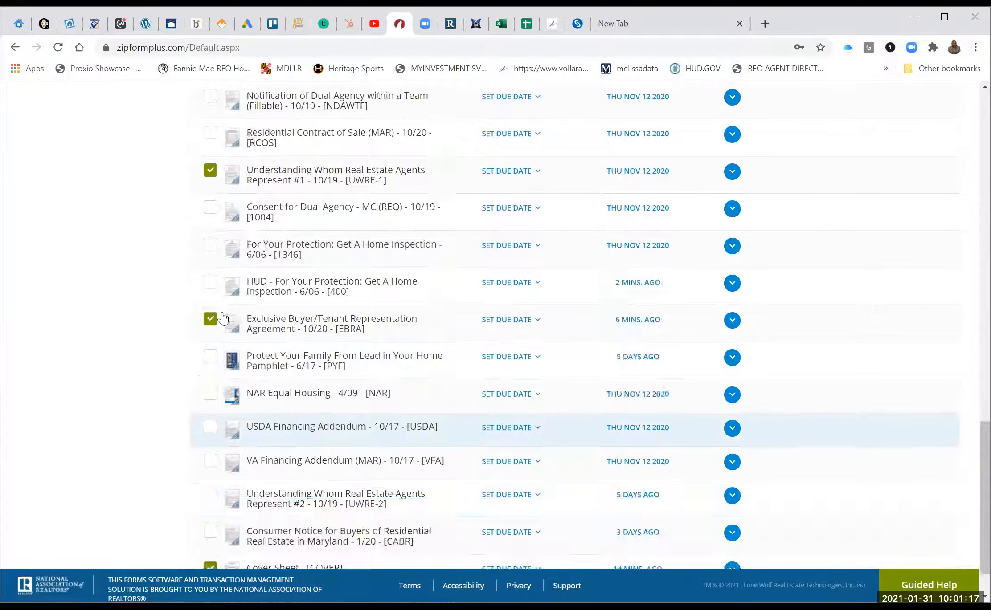
pyautogui.click(210, 303)
pyautogui.click(210, 302)
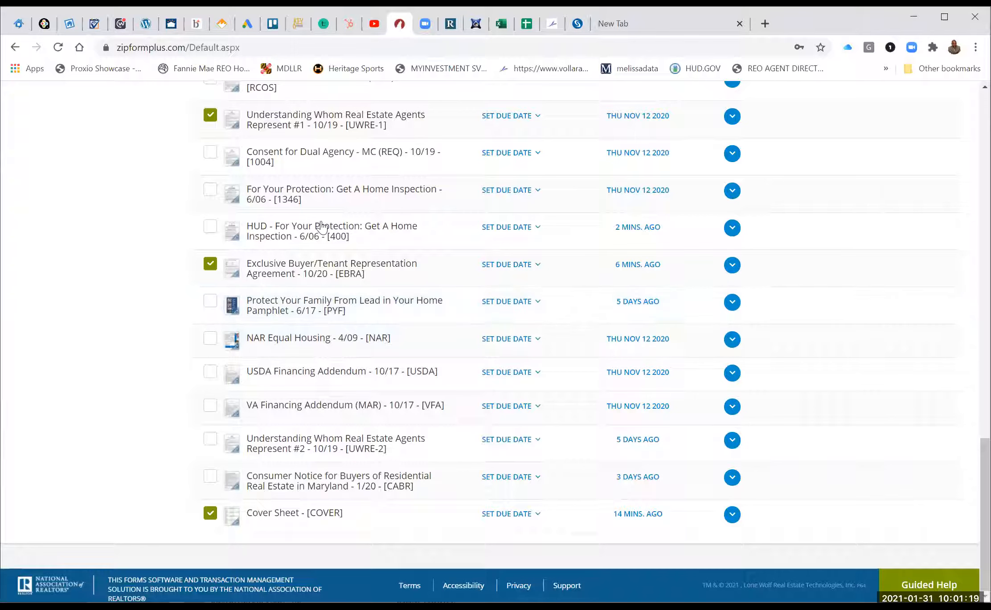
pyautogui.click(209, 193)
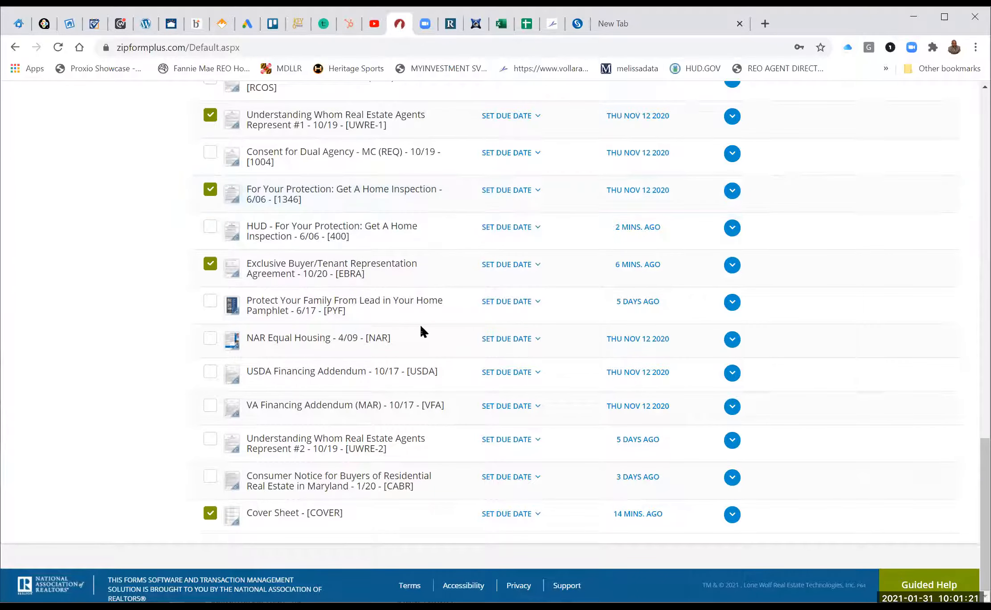
pyautogui.click(314, 447)
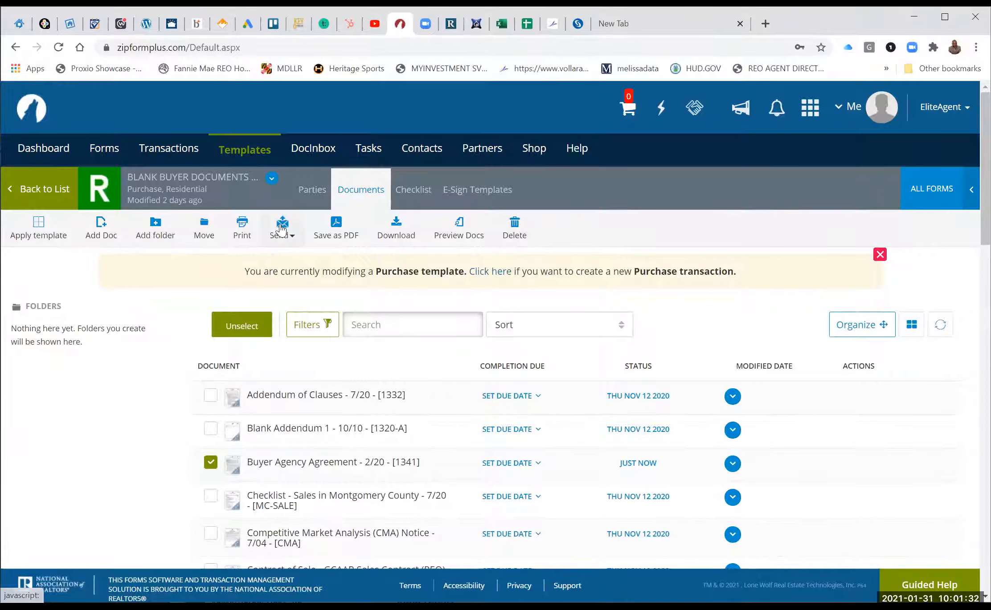
# Start an e-mail of the checked documents with the Selling Agent added as recipient.
pyautogui.click(281, 228)
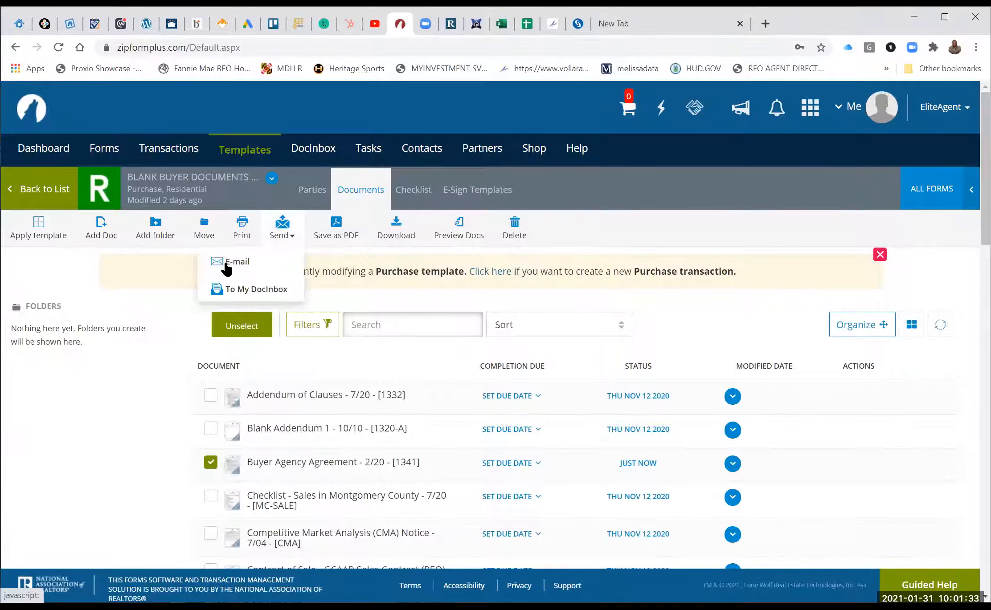
pyautogui.click(232, 262)
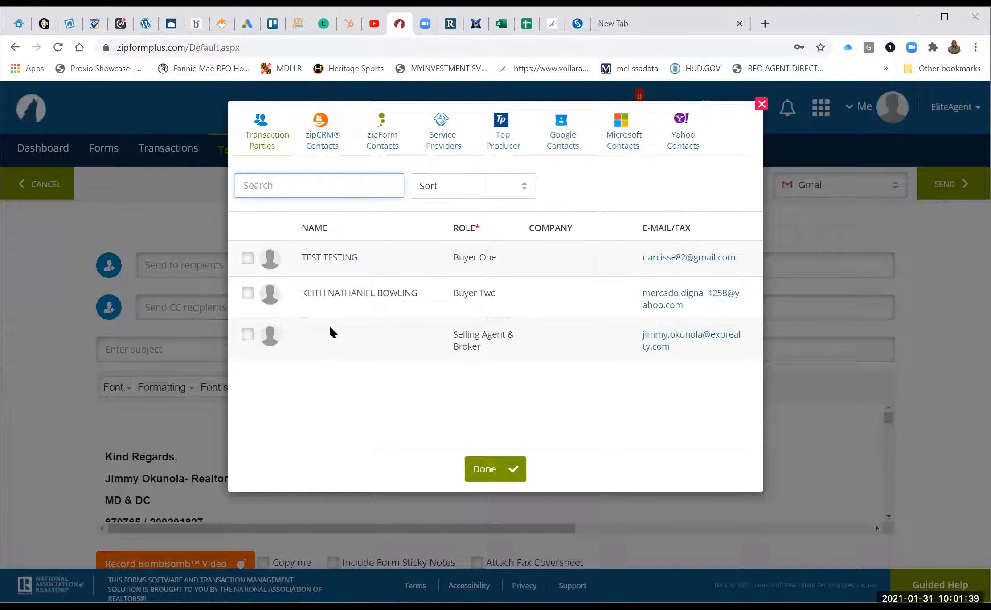
pyautogui.click(247, 334)
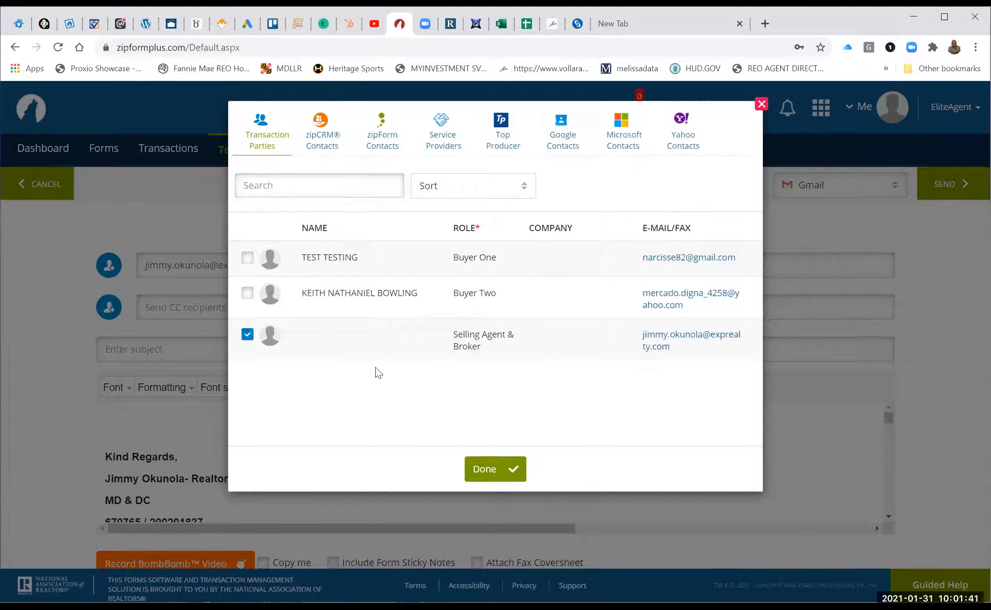
pyautogui.click(483, 469)
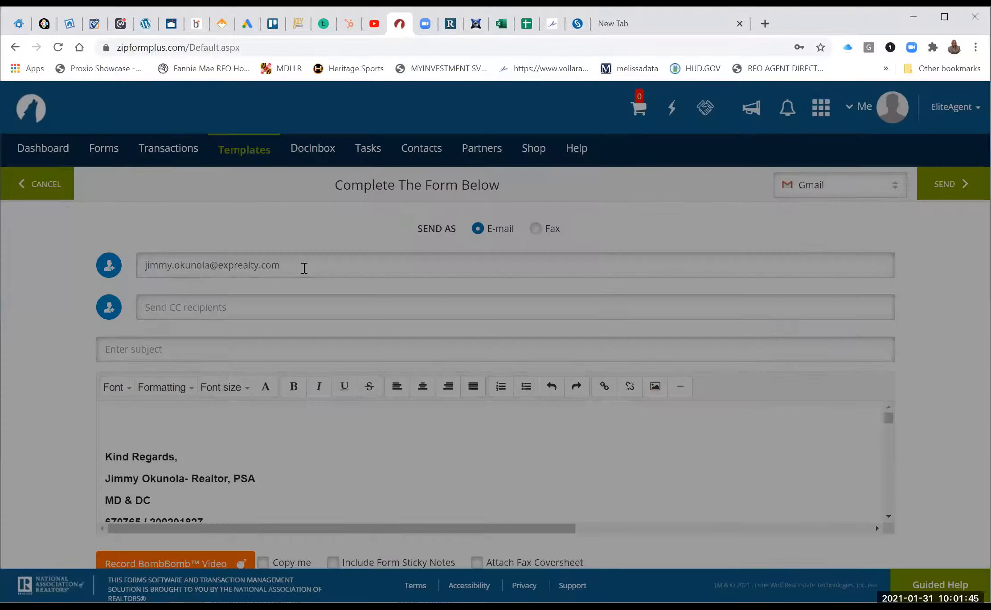
# Replace the To address with a different recipient's e-mail and bring up SkySlope's transactions.
pyautogui.tripleClick(304, 268)
pyautogui.press('BackSpace')
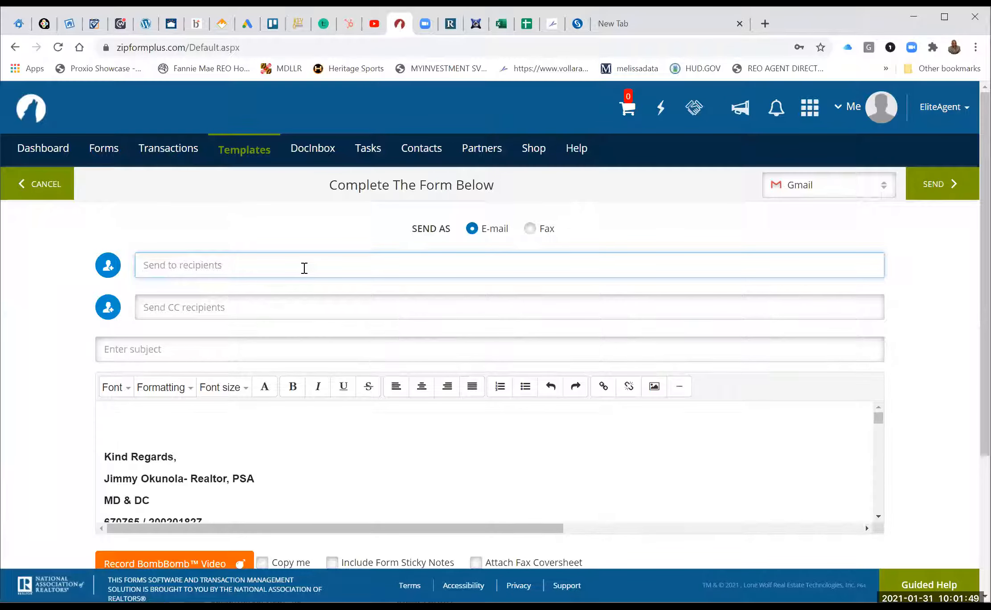
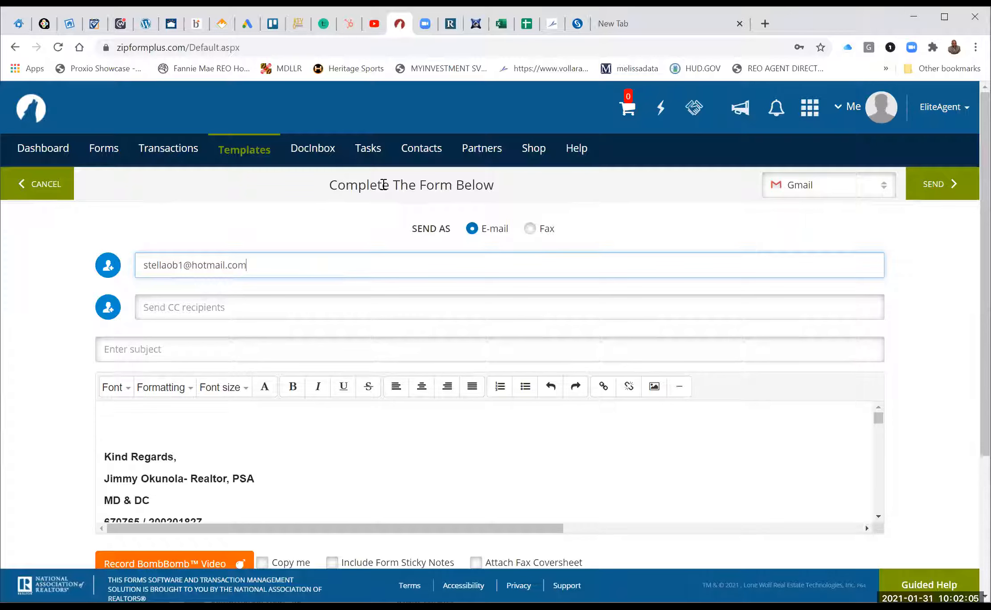
pyautogui.click(578, 23)
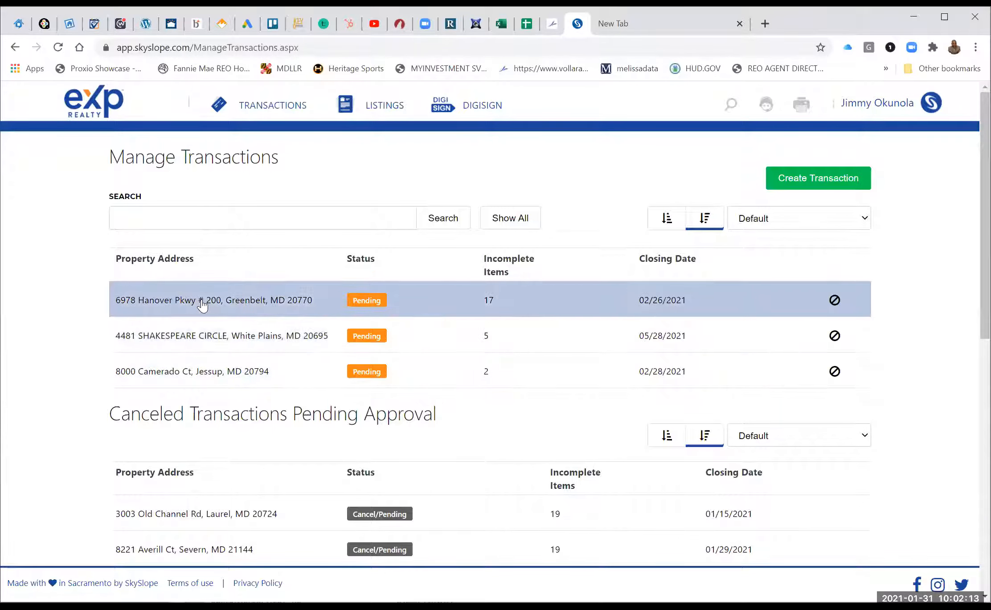
pyautogui.click(201, 334)
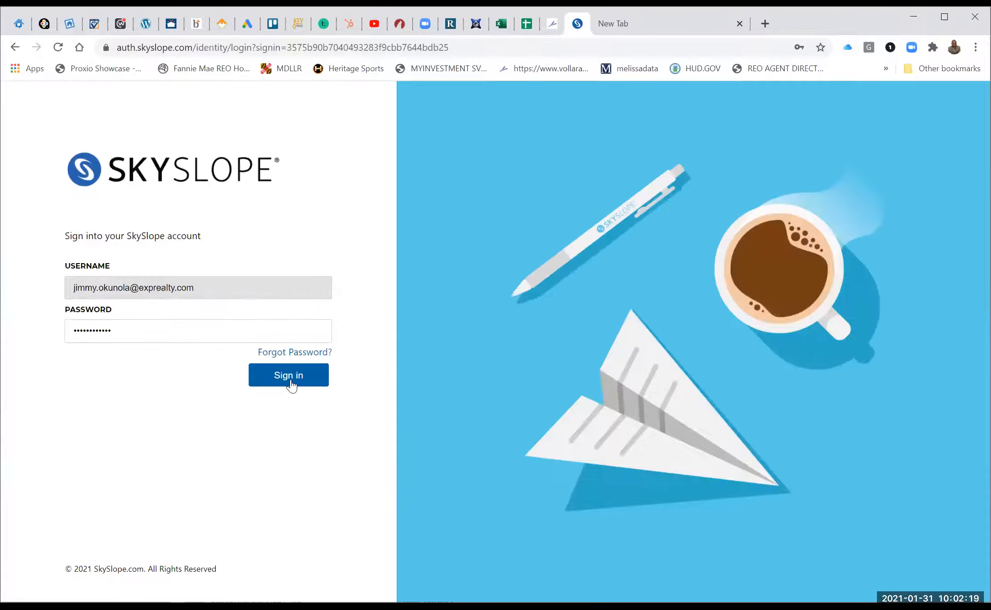
pyautogui.click(290, 382)
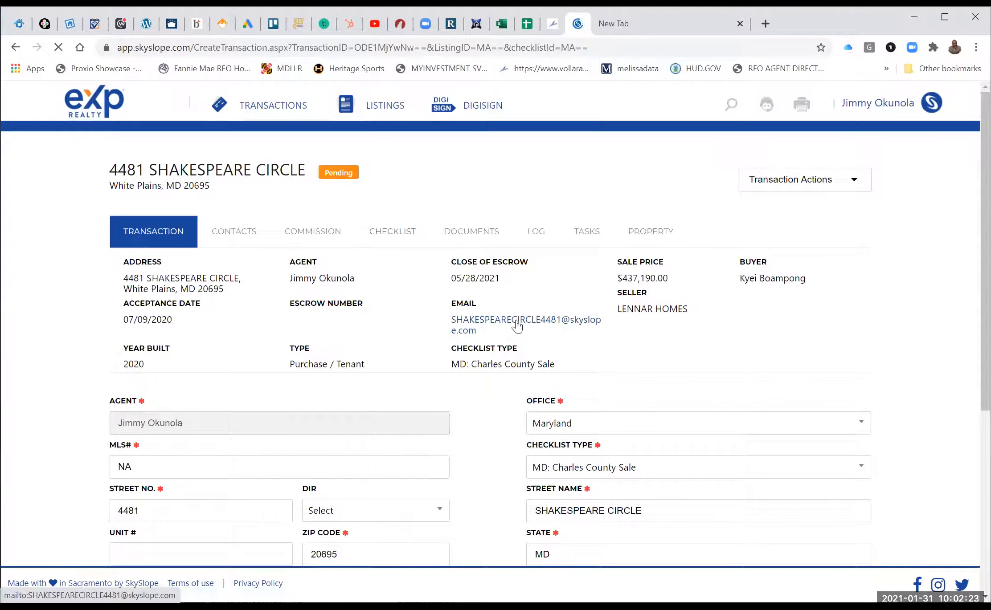
pyautogui.rightClick(516, 323)
pyautogui.click(561, 403)
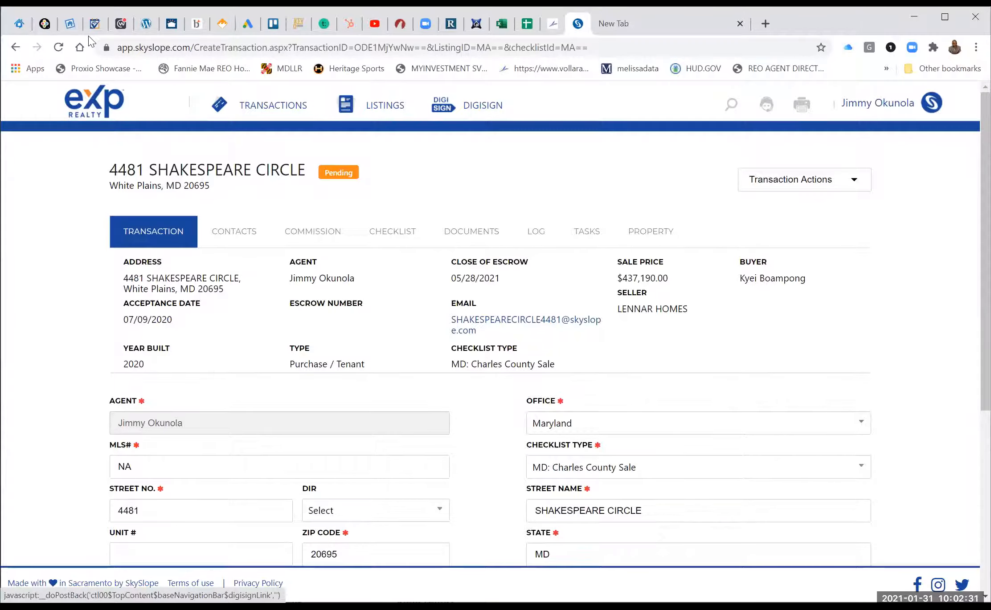
pyautogui.click(399, 23)
# Paste the Shakespeare Circle transaction's e-mail address into the CC field.
pyautogui.click(194, 311)
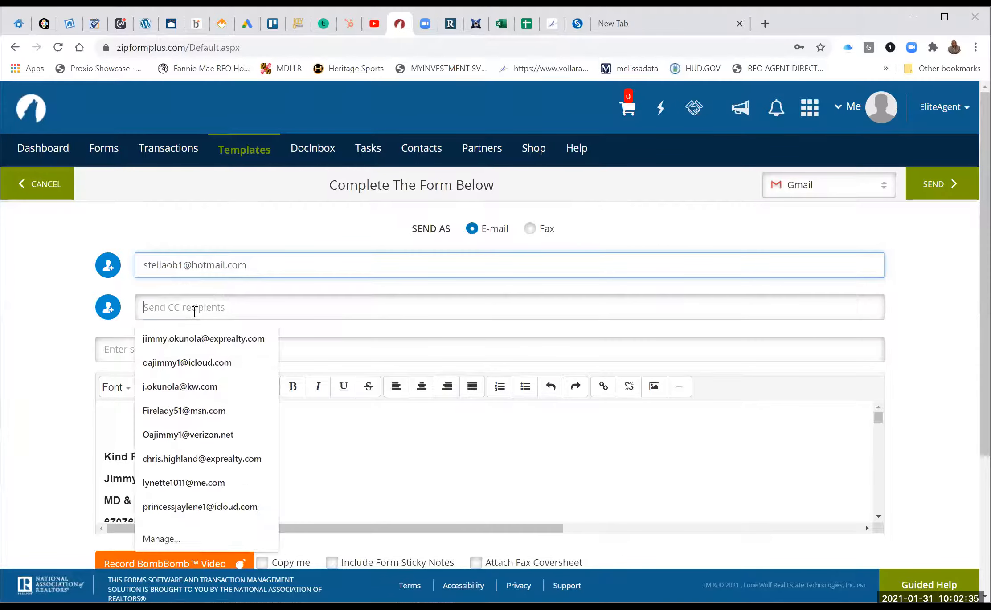
pyautogui.rightClick(195, 312)
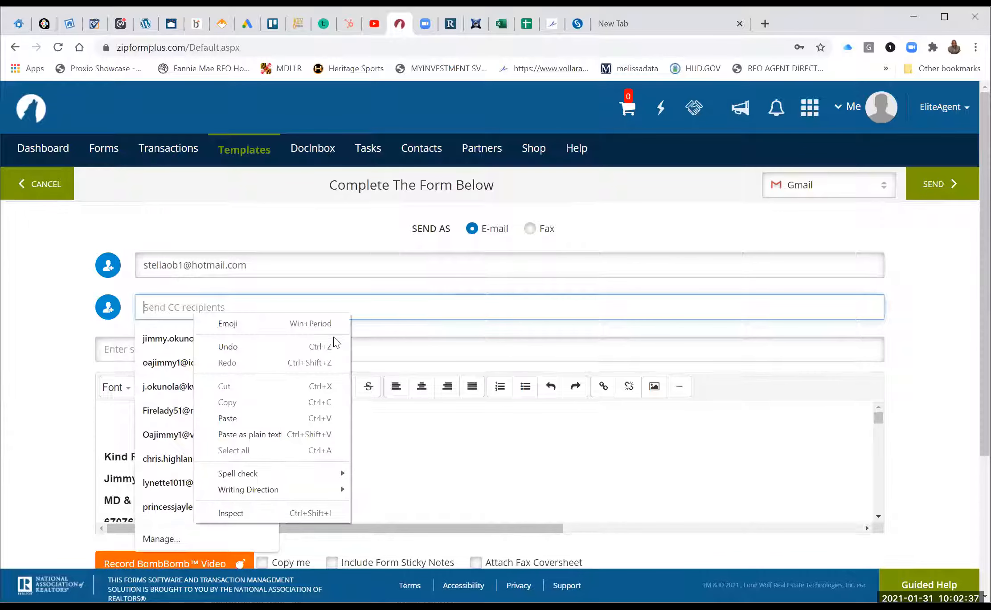
pyautogui.click(234, 418)
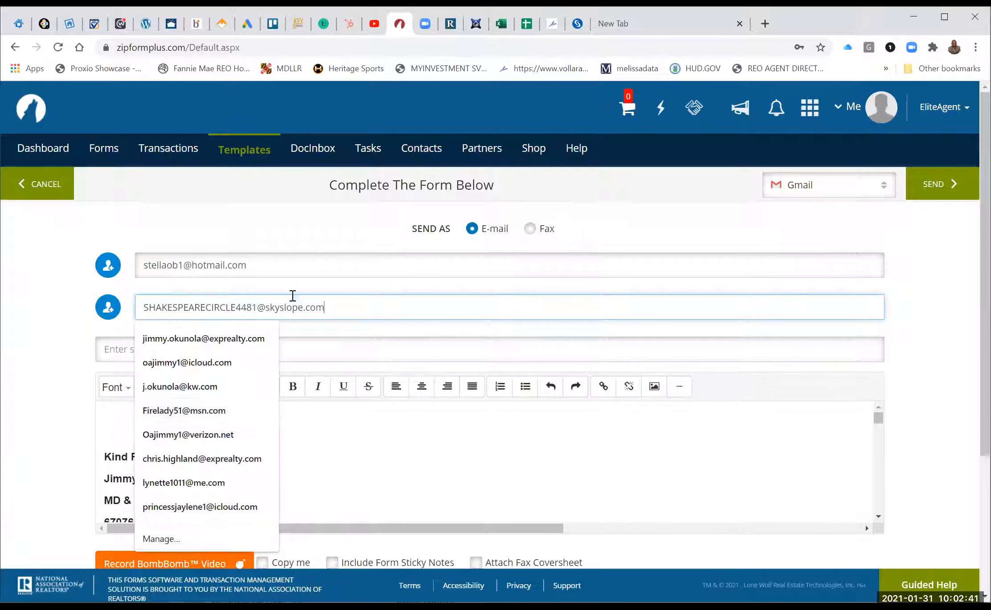
pyautogui.click(348, 285)
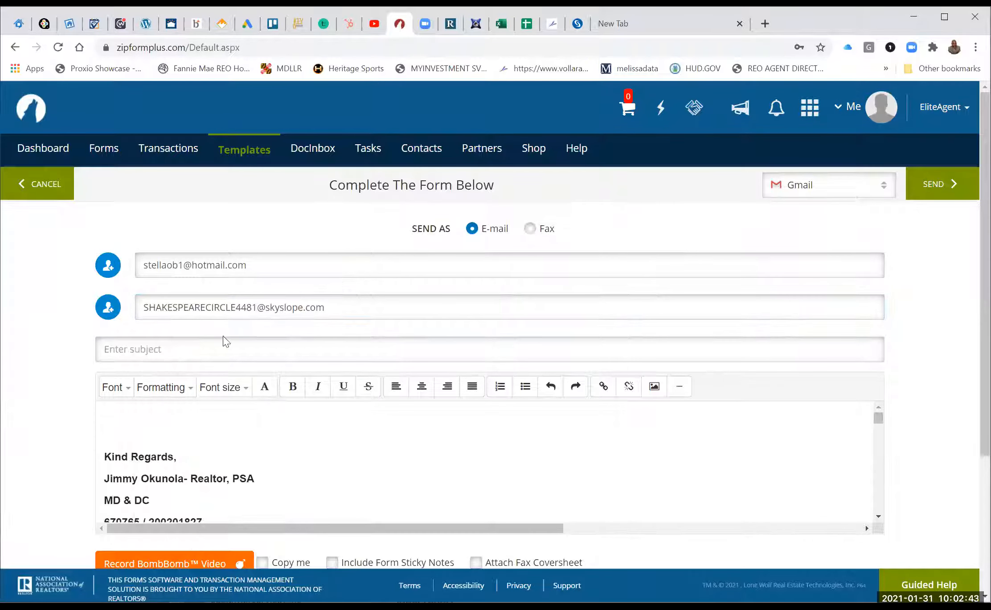
# Give the e-mail the subject 'Sample documents', send it, and acknowledge the warning.
pyautogui.click(204, 358)
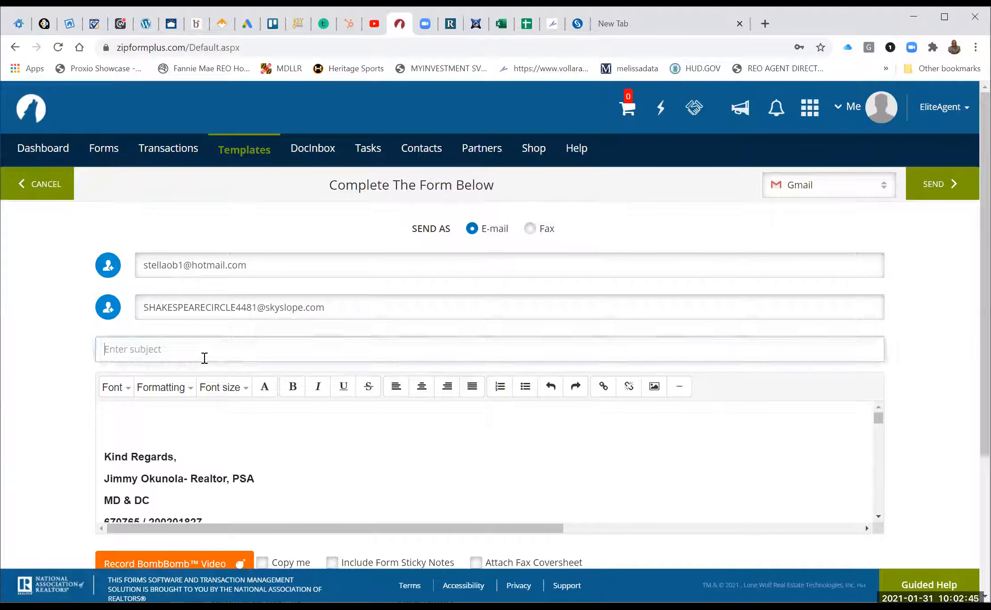
pyautogui.write('Sam')
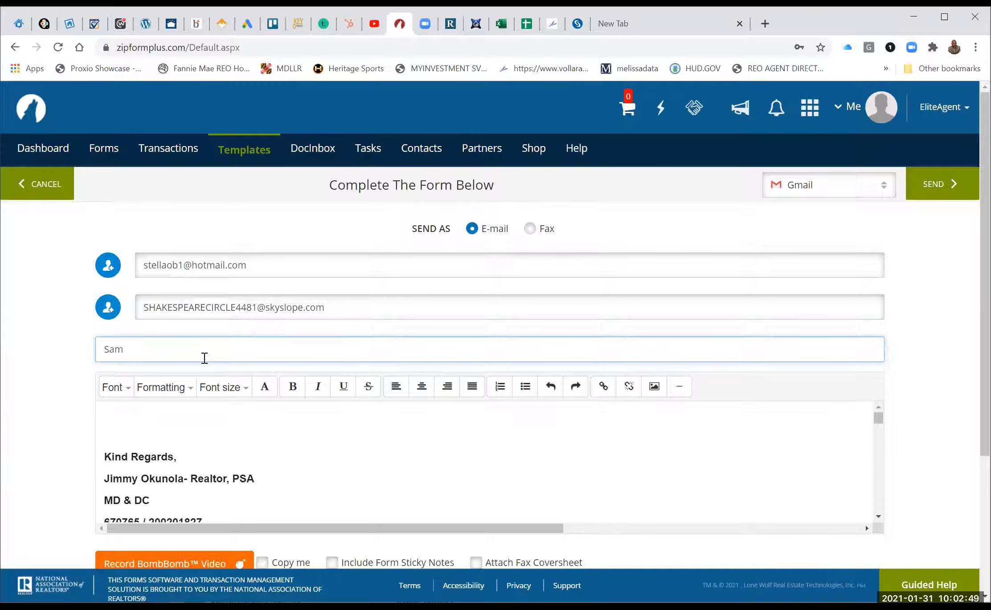
pyautogui.write('ple documents')
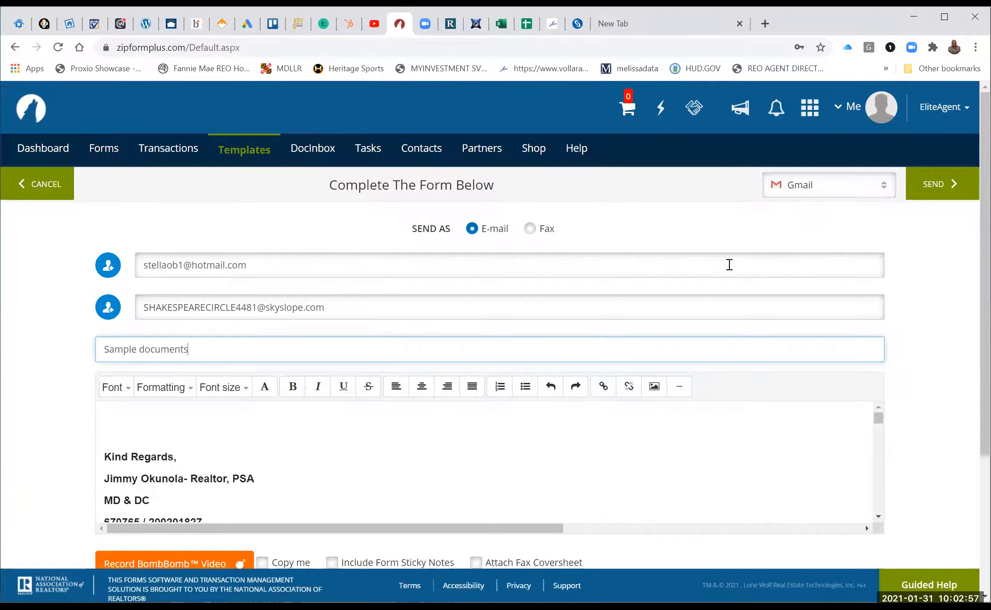
pyautogui.click(951, 182)
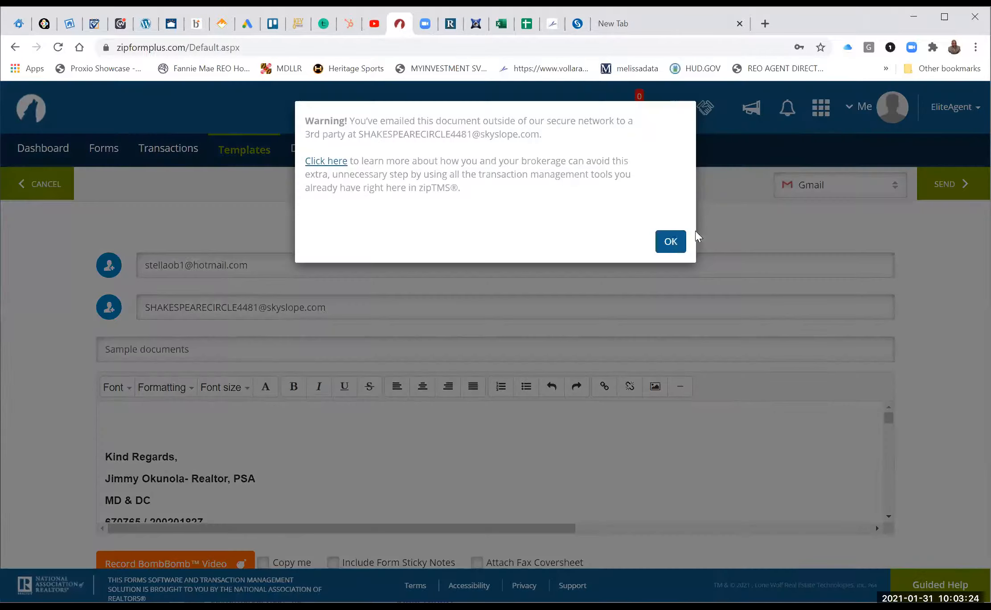
pyautogui.click(673, 240)
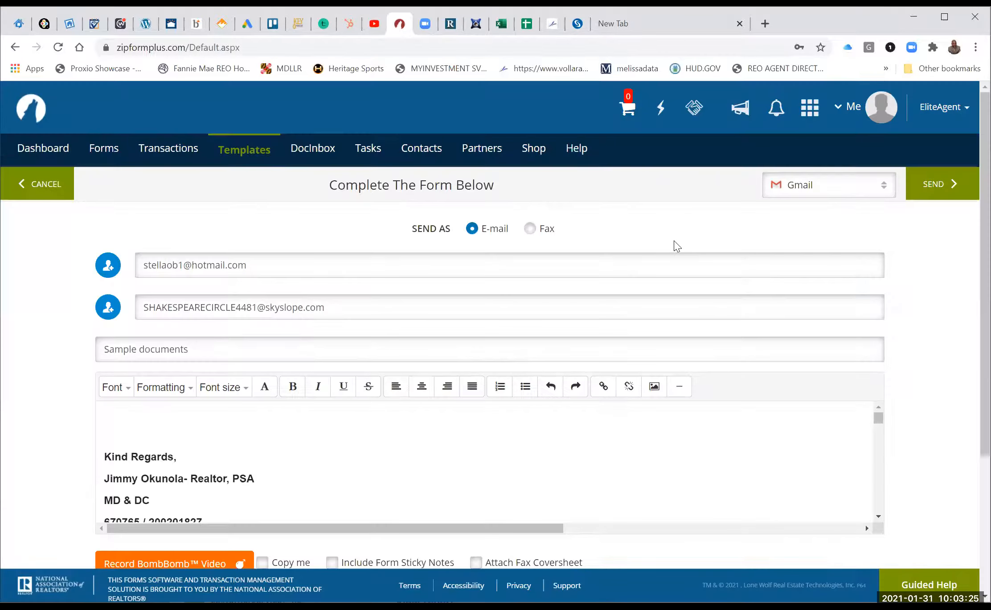
# Review the Shakespeare Circle transaction's Documents and Checklist in SkySlope, then return to zipForm.
pyautogui.click(578, 23)
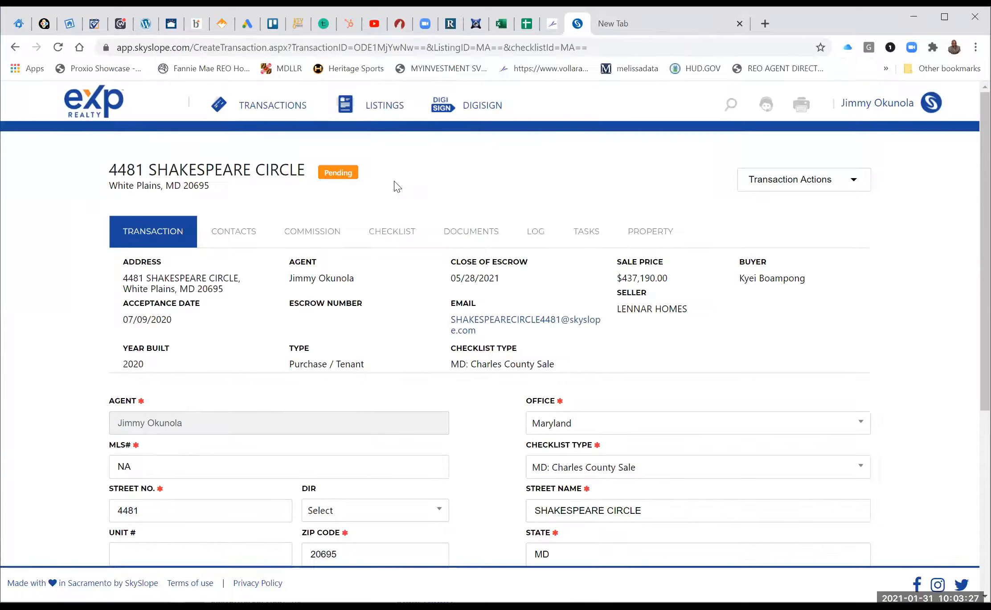
pyautogui.click(470, 234)
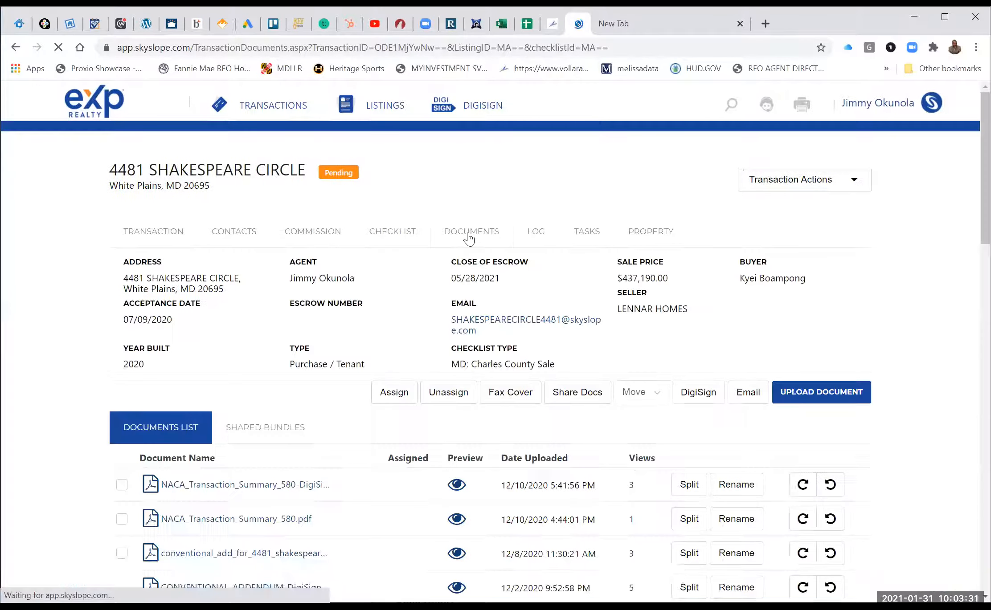
pyautogui.click(393, 235)
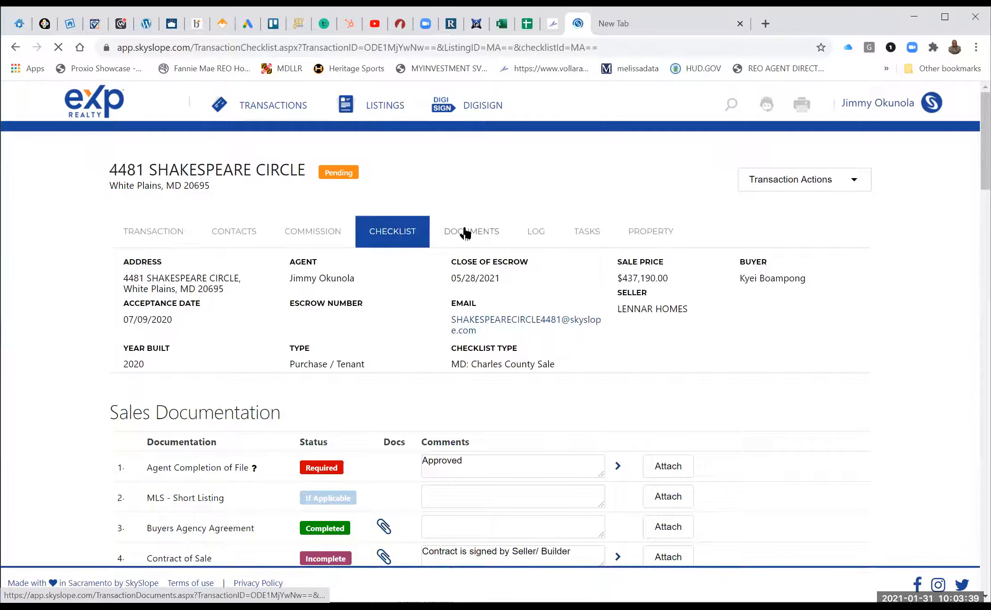
pyautogui.click(465, 232)
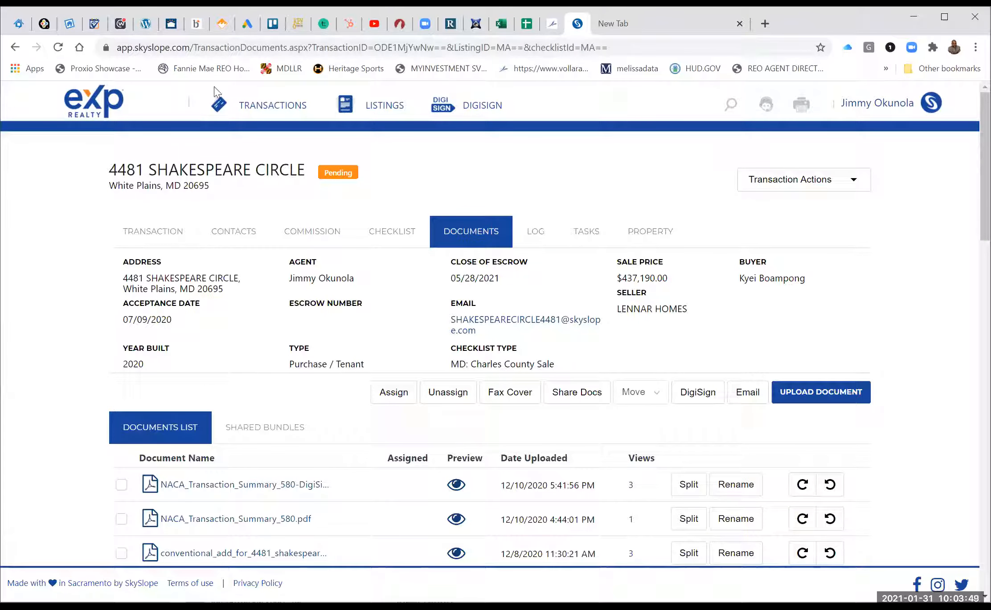
pyautogui.click(399, 23)
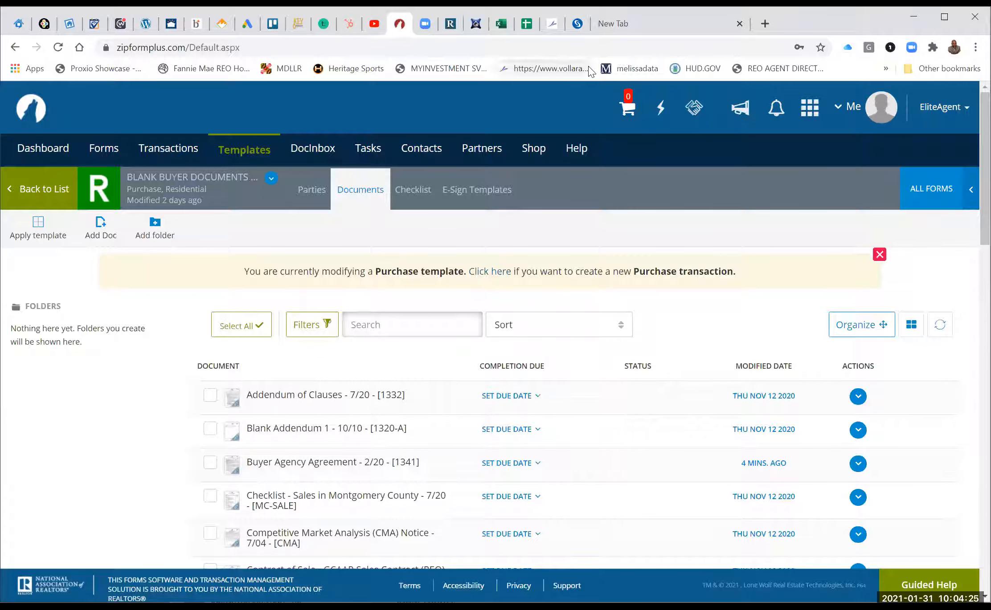
# Switch from zipForm Plus to SkySlope's pending transaction documents list.
pyautogui.click(578, 24)
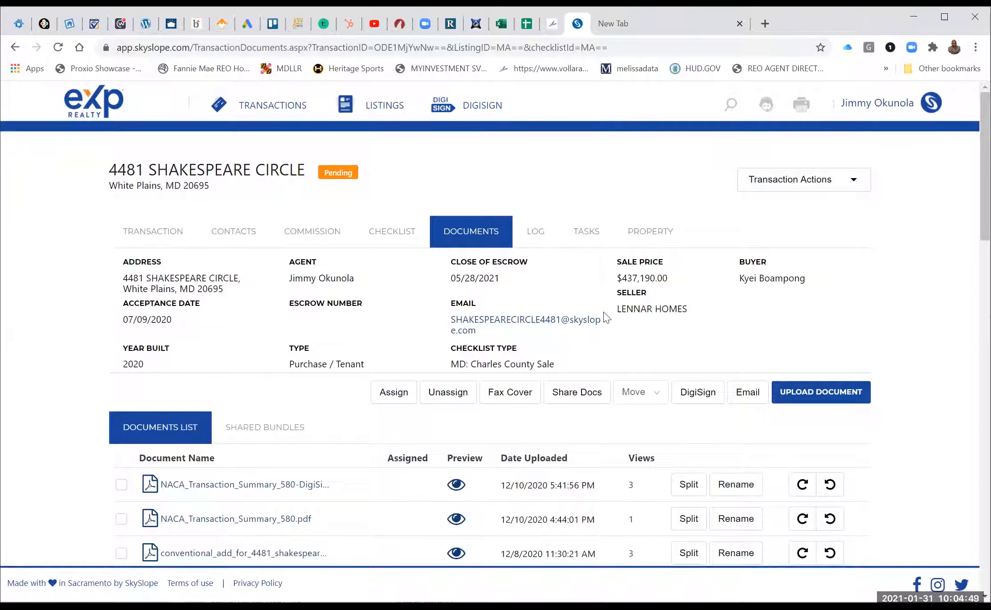
# Return to the SkySlope dashboard via the eXp logo and choose Create Transaction.
pyautogui.click(87, 98)
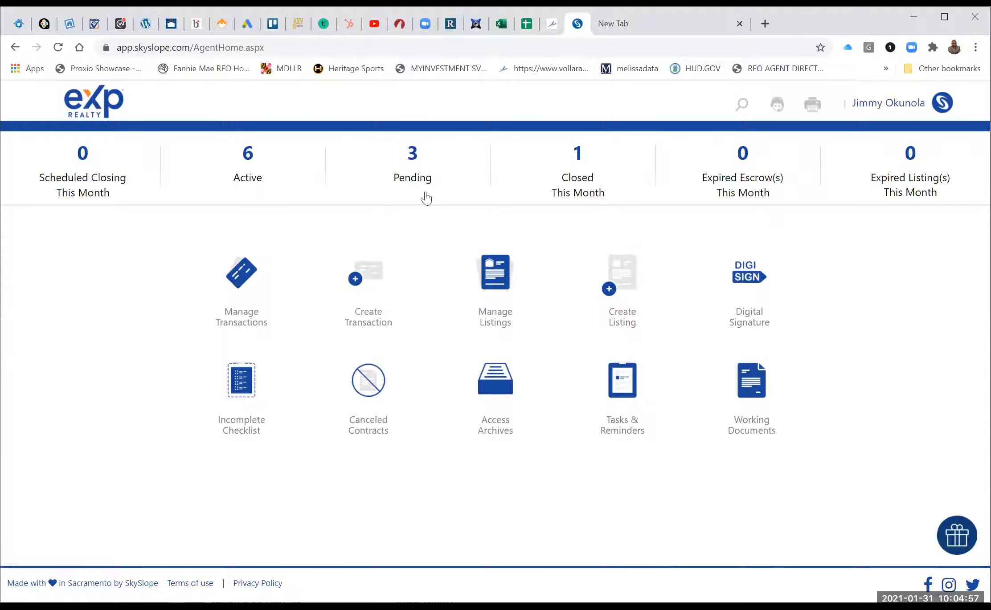
pyautogui.click(372, 277)
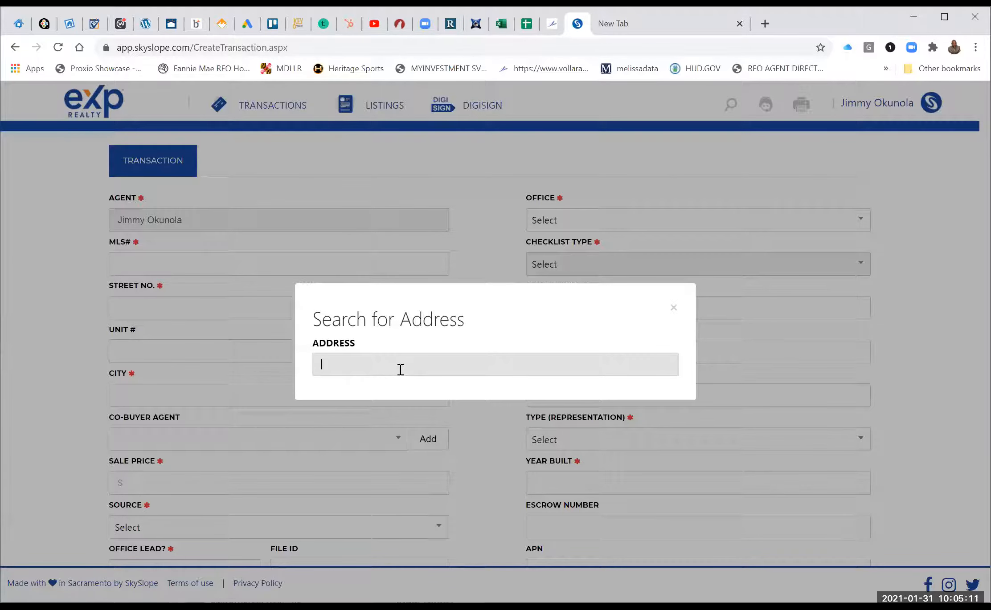
pyautogui.write('821')
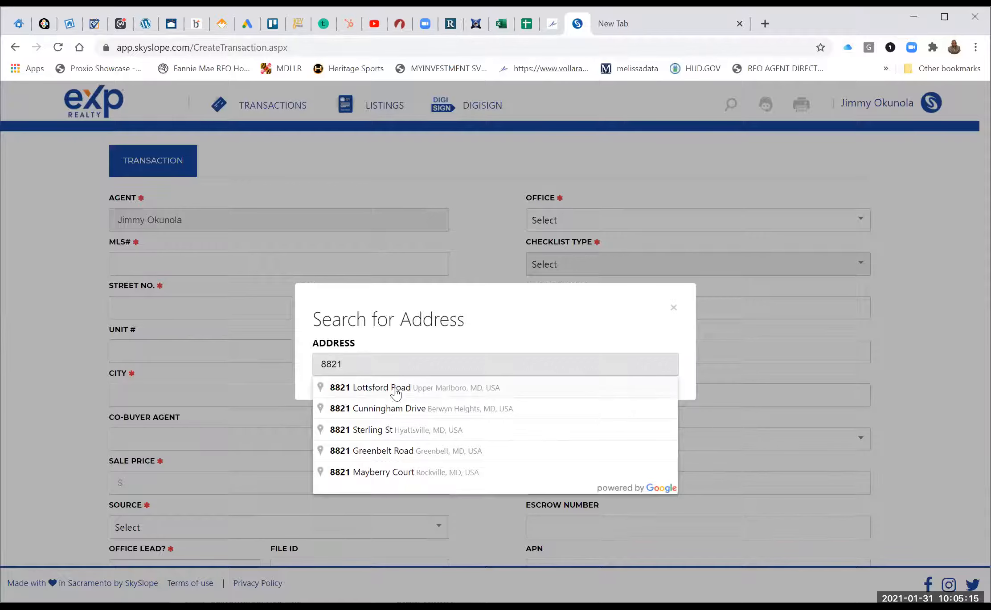
pyautogui.rightClick(395, 390)
pyautogui.click(379, 387)
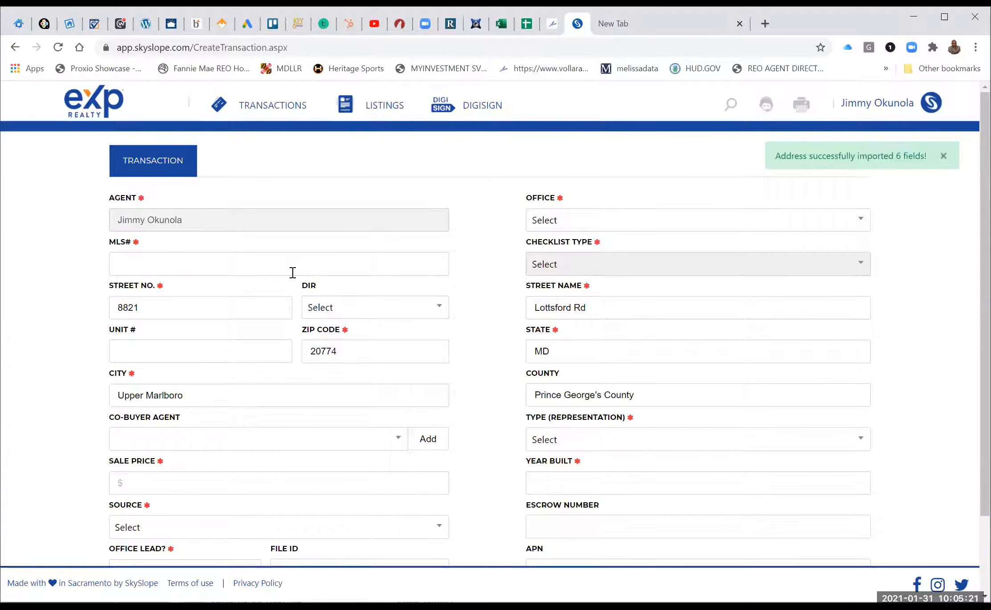
pyautogui.click(286, 258)
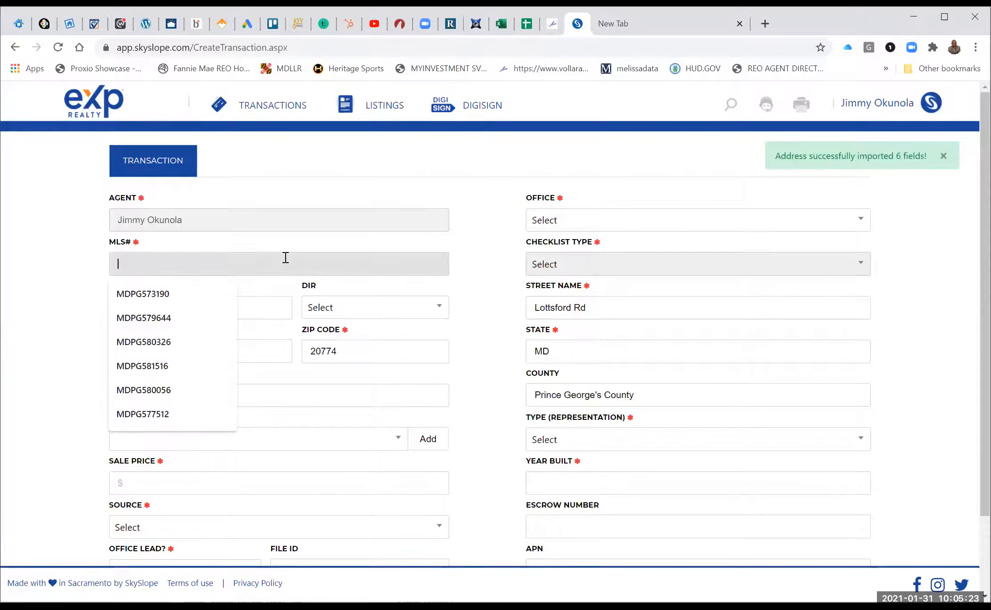
pyautogui.click(161, 319)
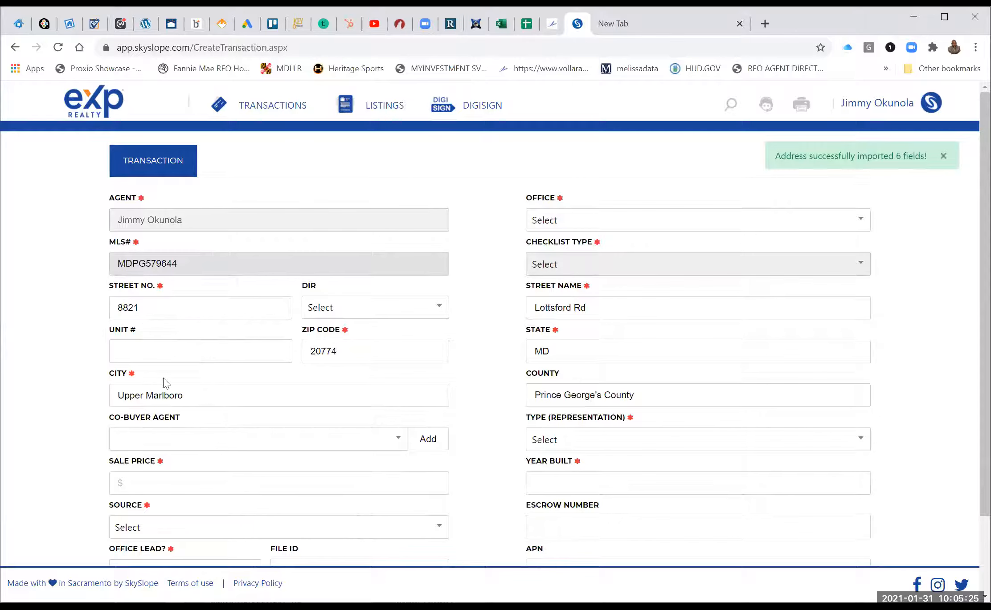
# Set the sale price to $575,000.00, source to Open House, and office lead to No.
pyautogui.click(177, 483)
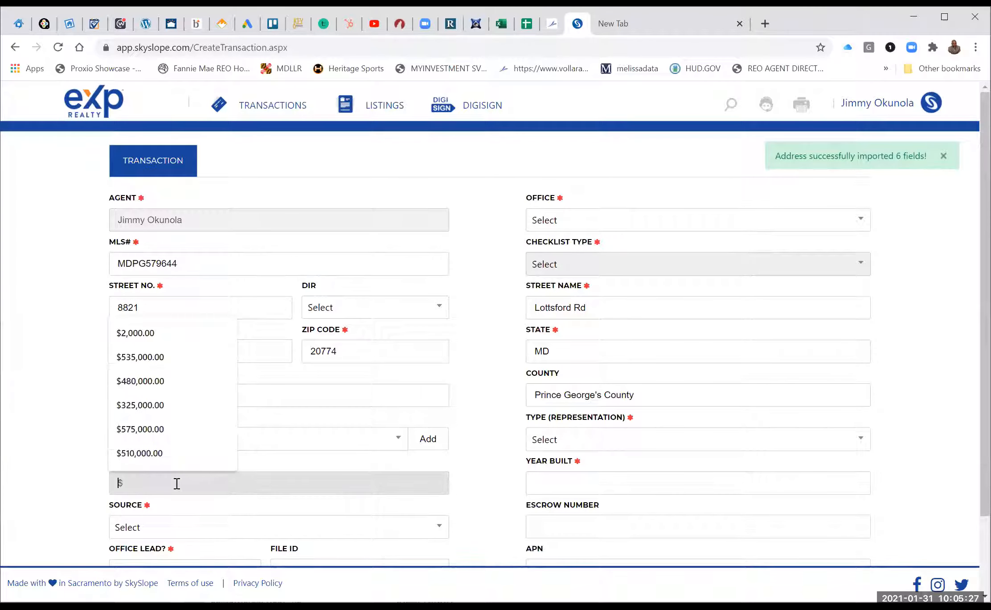
pyautogui.click(136, 423)
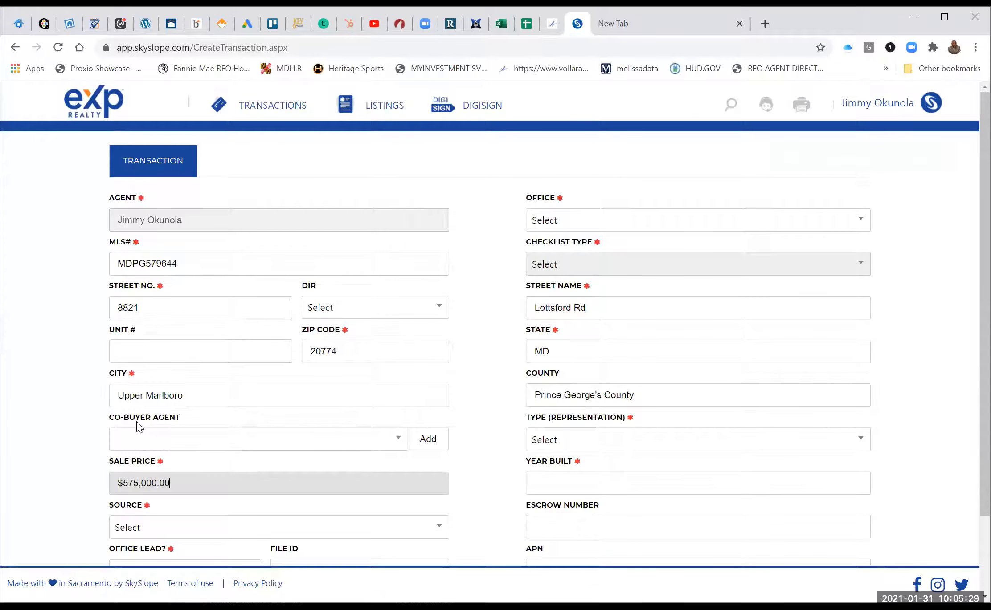
pyautogui.scroll(-2, 136, 421)
pyautogui.click(178, 436)
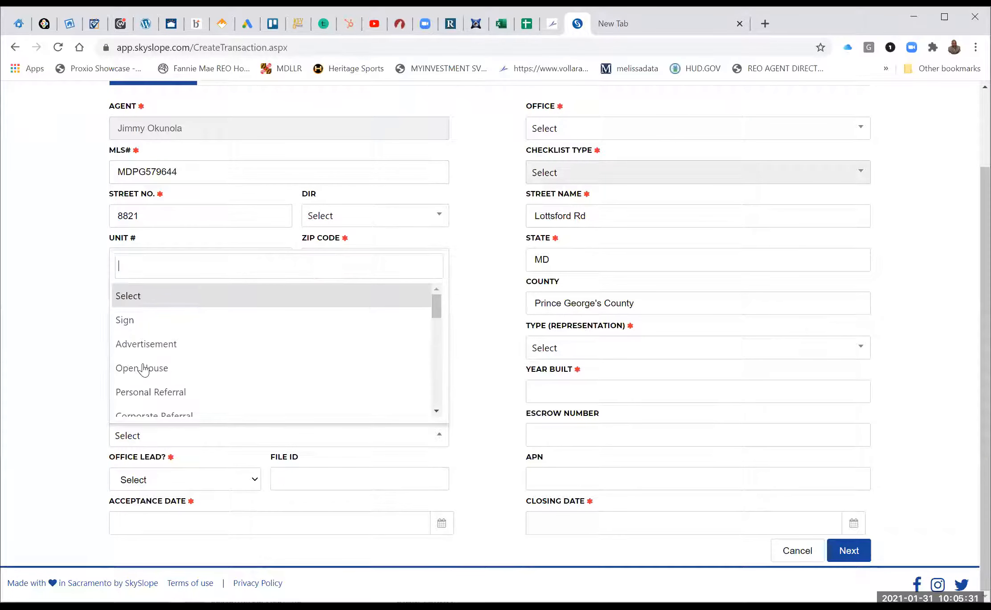
pyautogui.click(143, 369)
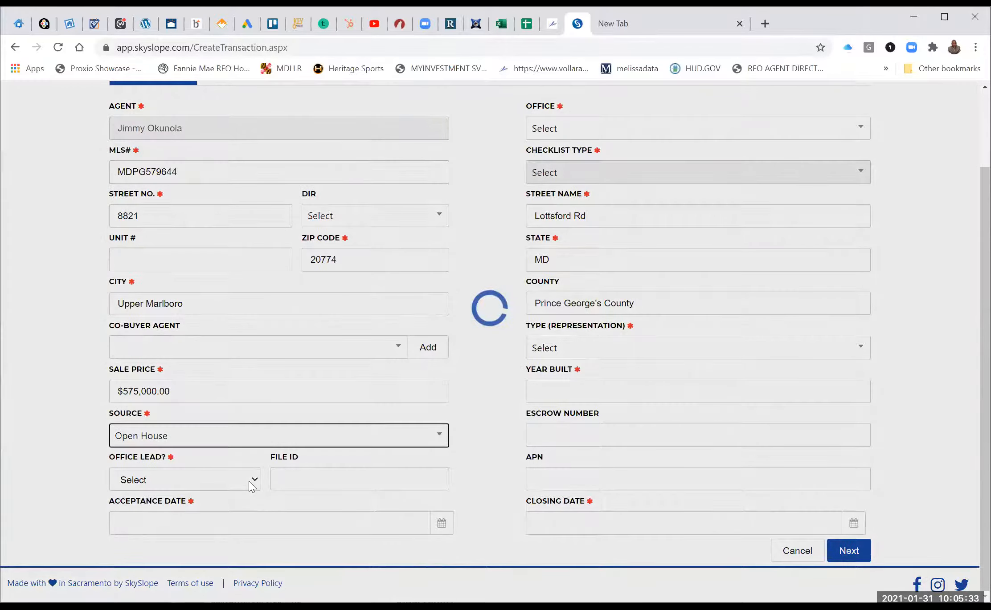
pyautogui.click(248, 482)
pyautogui.click(196, 523)
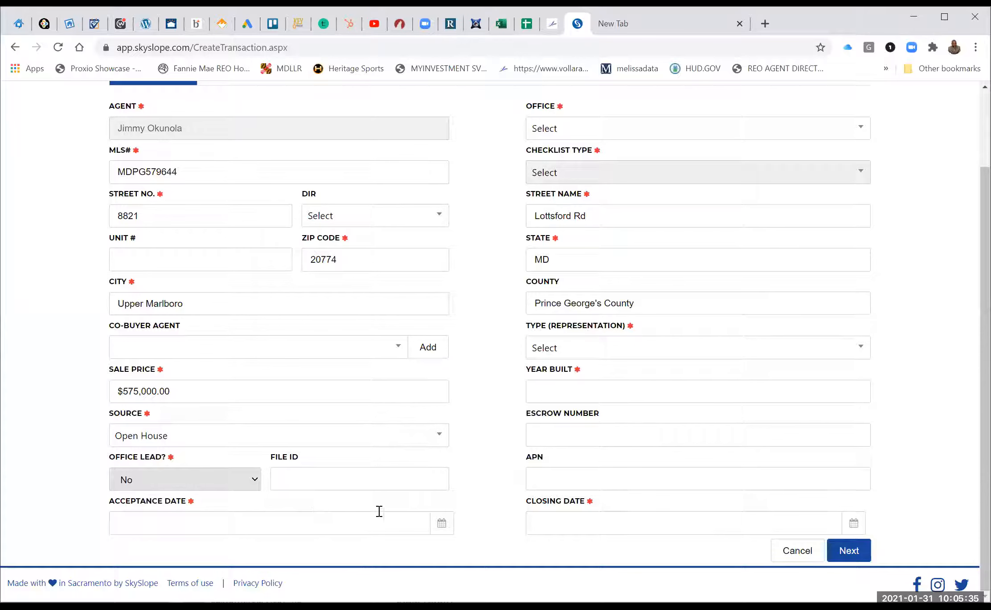
pyautogui.click(441, 525)
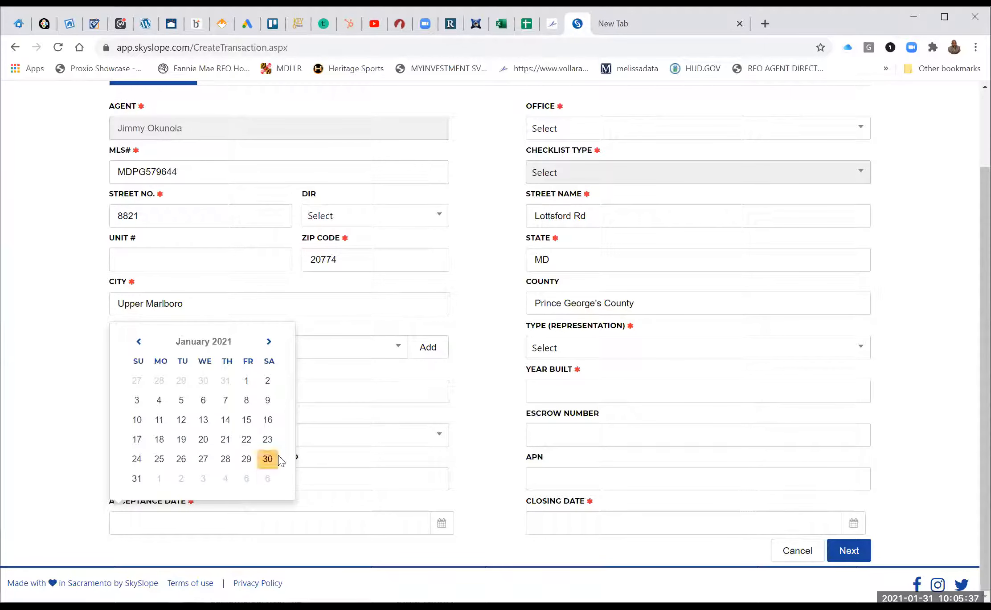
pyautogui.scroll(3, 679, 263)
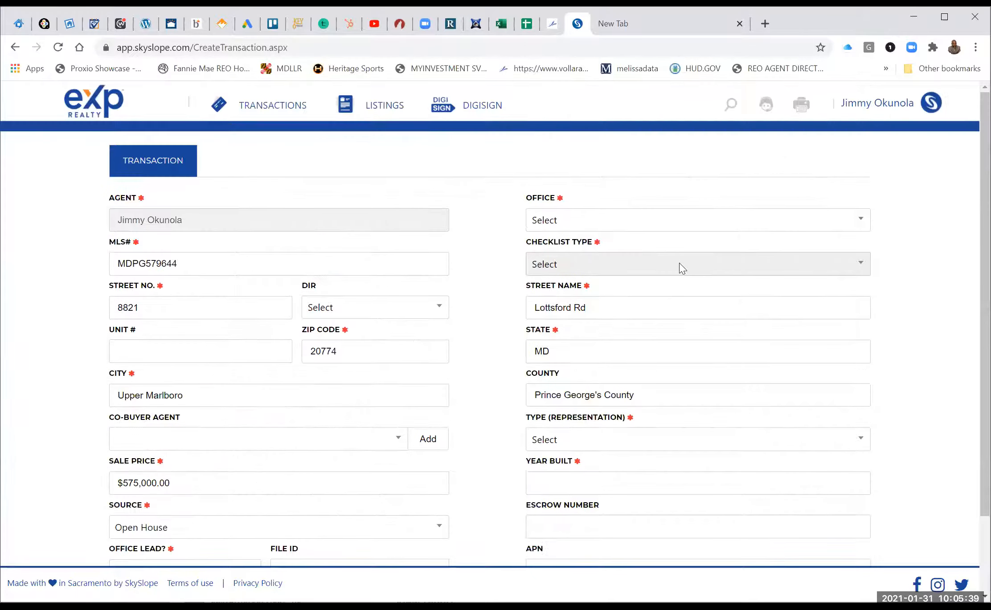
# Set the office to Maryland and the checklist type to MD: Prince Georges County Sale.
pyautogui.click(590, 228)
pyautogui.click(563, 300)
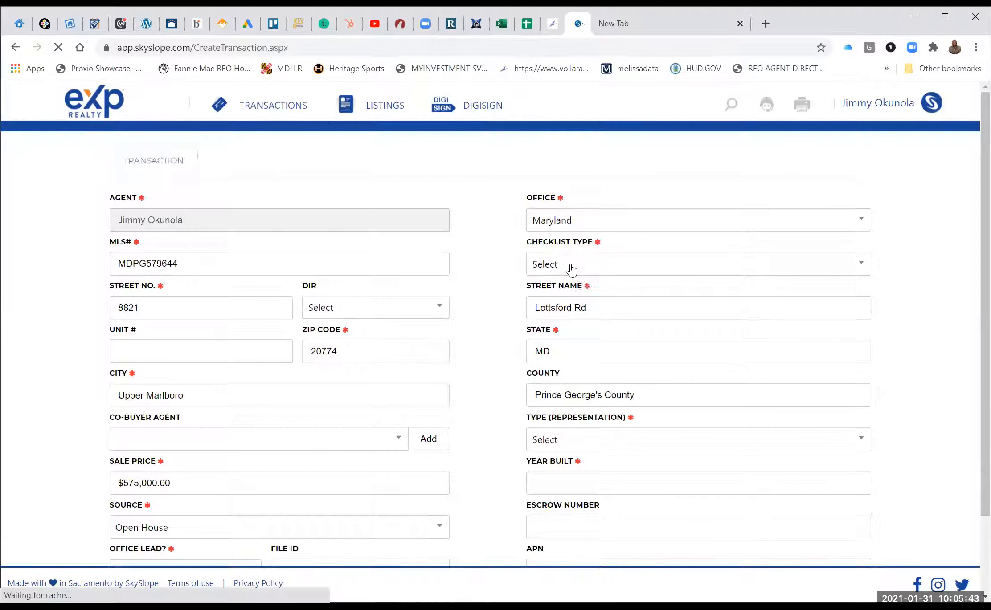
pyautogui.click(579, 268)
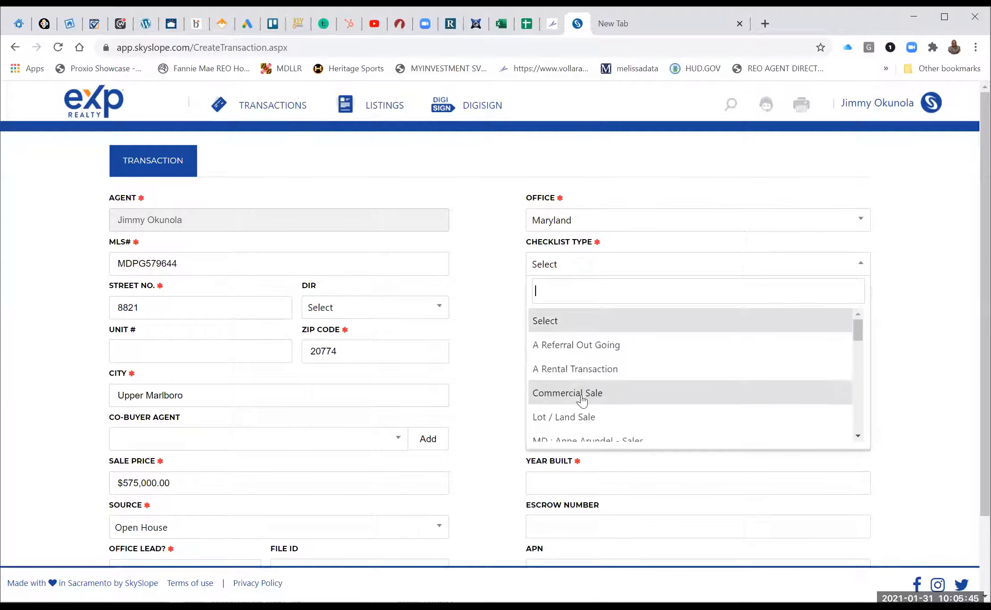
pyautogui.scroll(-5, 582, 399)
pyautogui.scroll(-3, 582, 400)
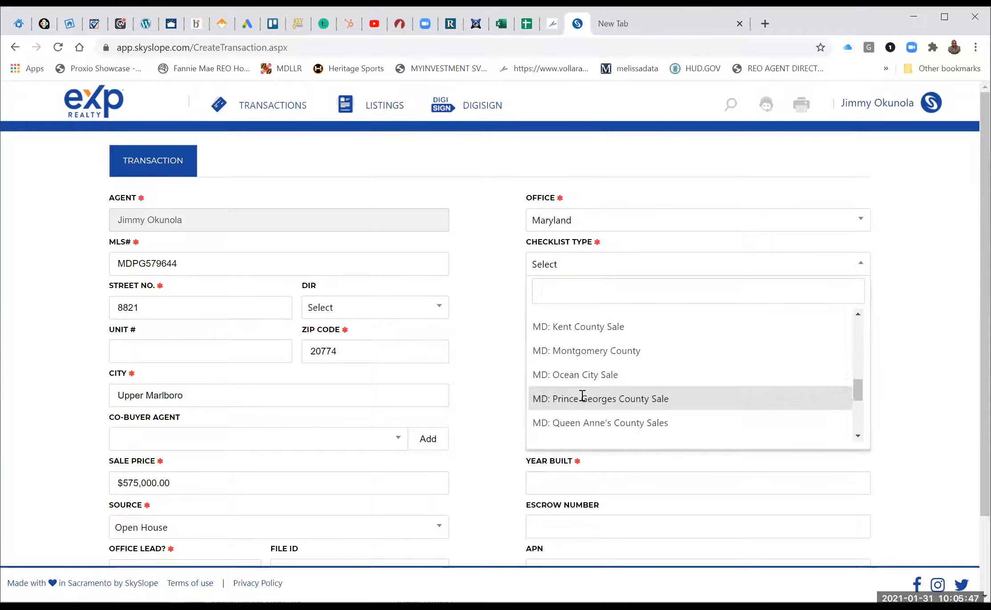
pyautogui.click(582, 400)
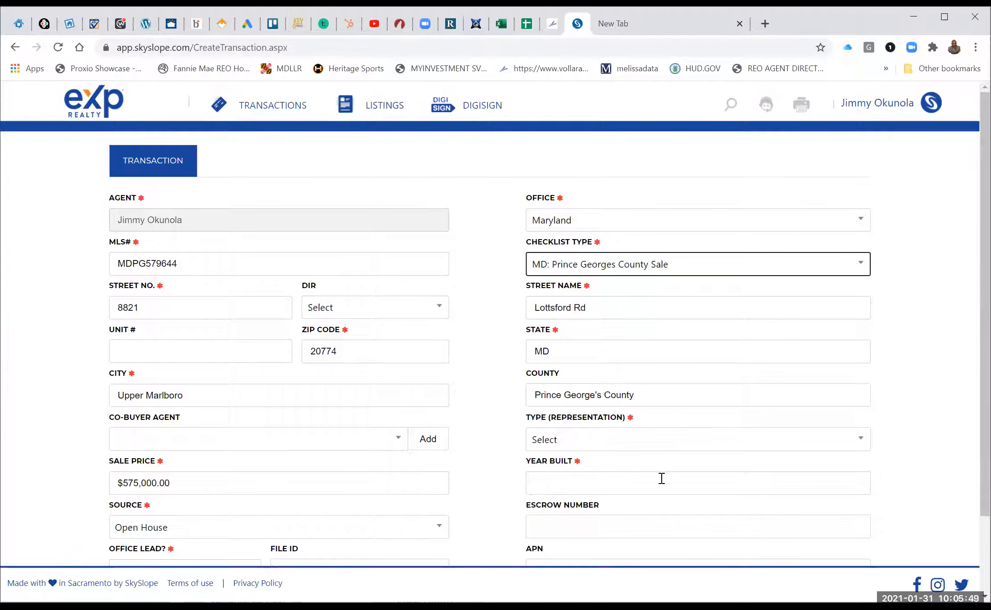
# Set year built to 2009 and representation type to Purchase / Tenant.
pyautogui.click(592, 485)
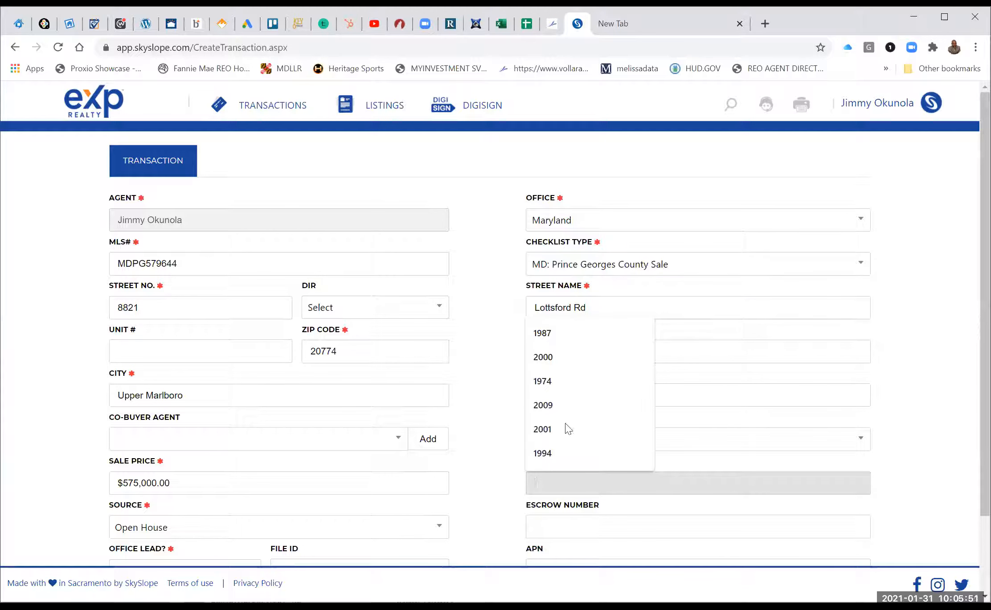
pyautogui.click(556, 408)
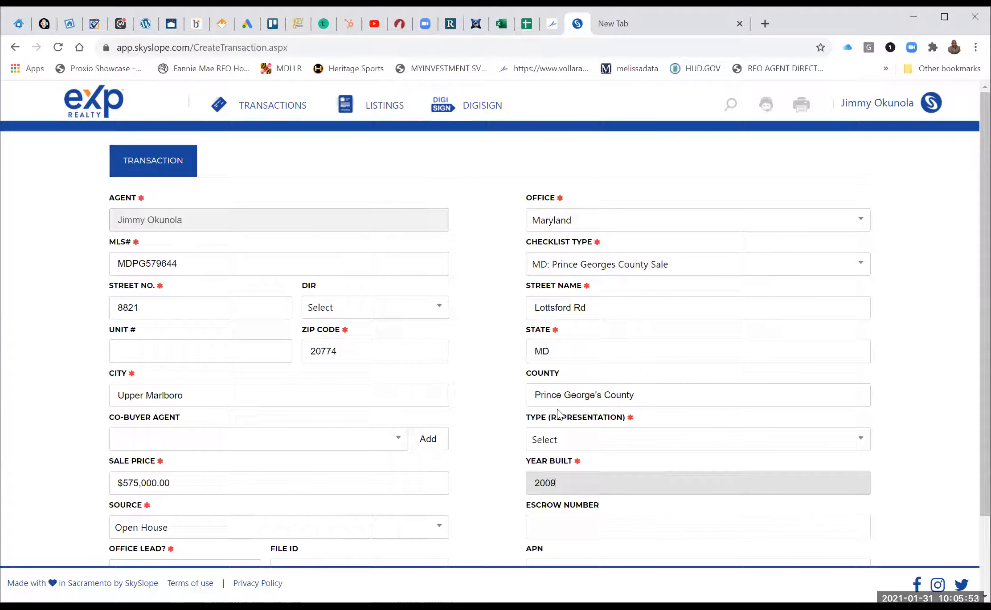
pyautogui.rightClick(589, 439)
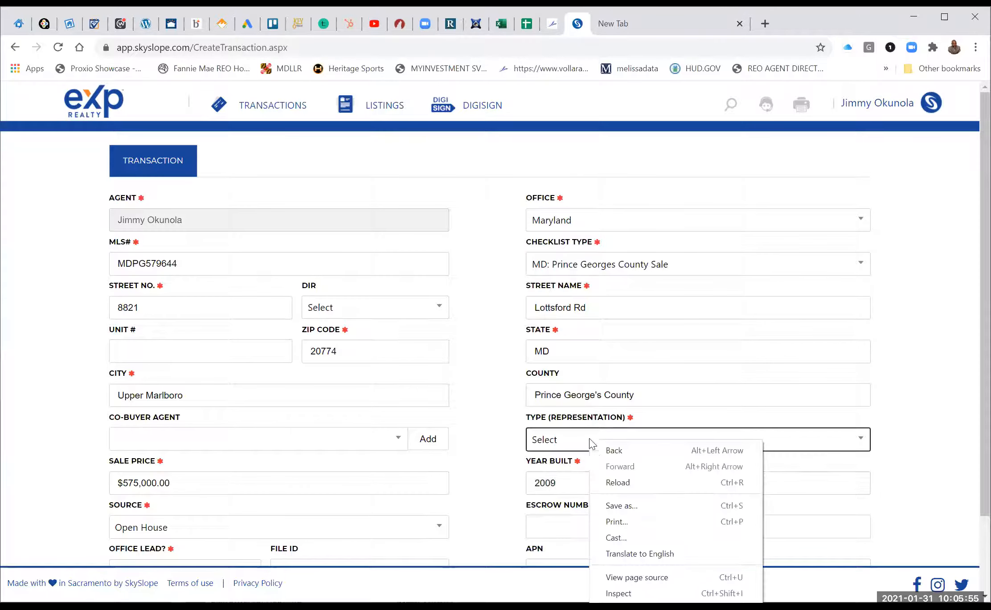
pyautogui.click(564, 443)
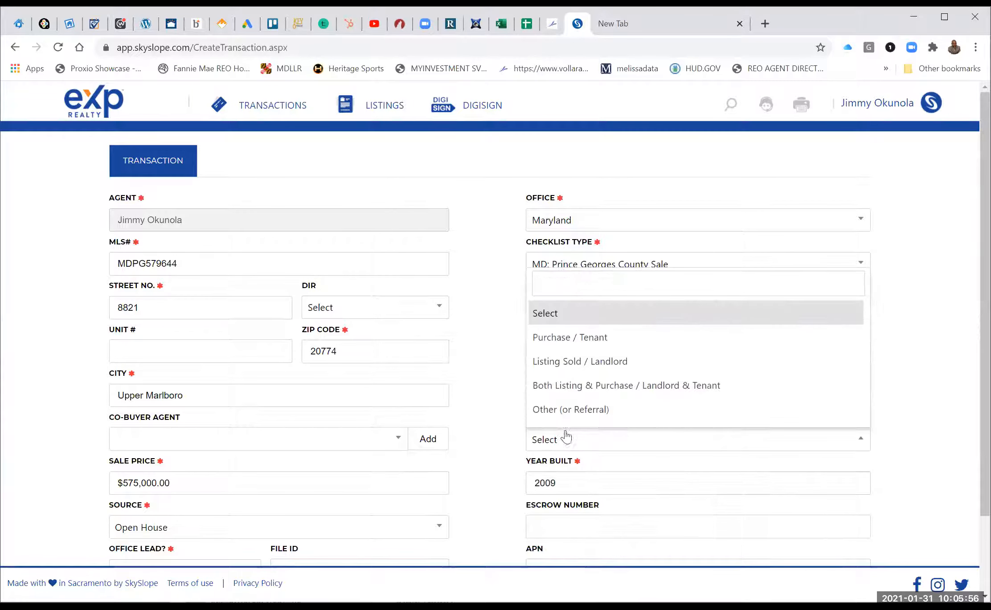
pyautogui.click(589, 337)
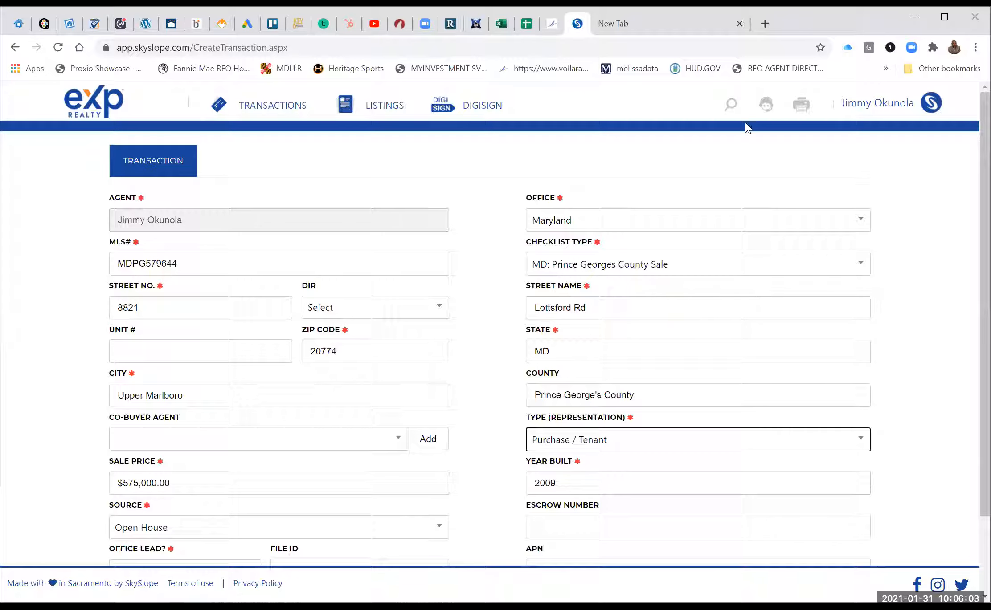
# Set the closing date to 03/10/2021 and continue to the contacts step.
pyautogui.scroll(-2, 922, 341)
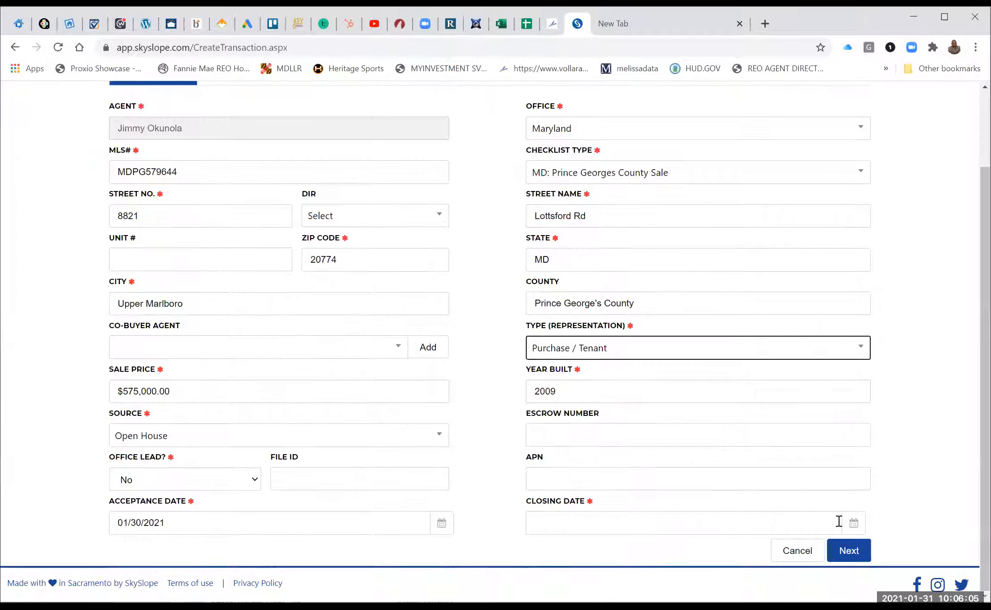
pyautogui.click(853, 528)
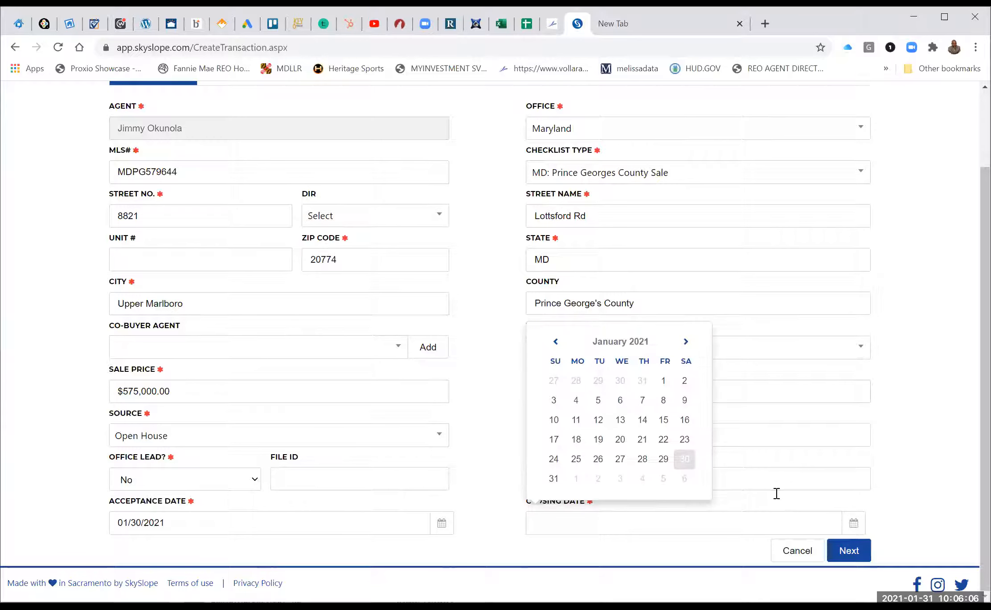
pyautogui.click(688, 342)
pyautogui.click(686, 341)
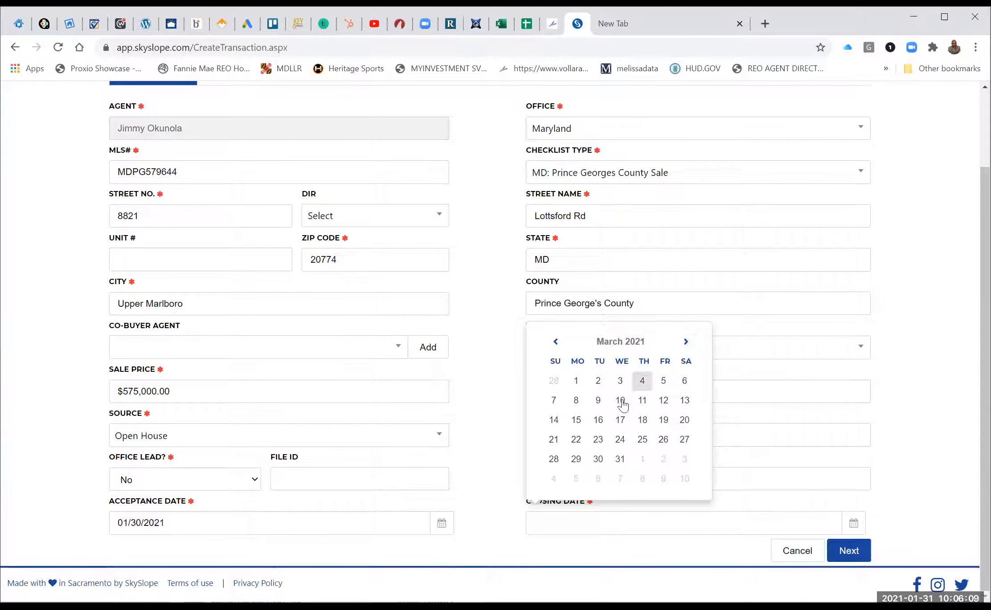
pyautogui.click(620, 400)
pyautogui.click(854, 549)
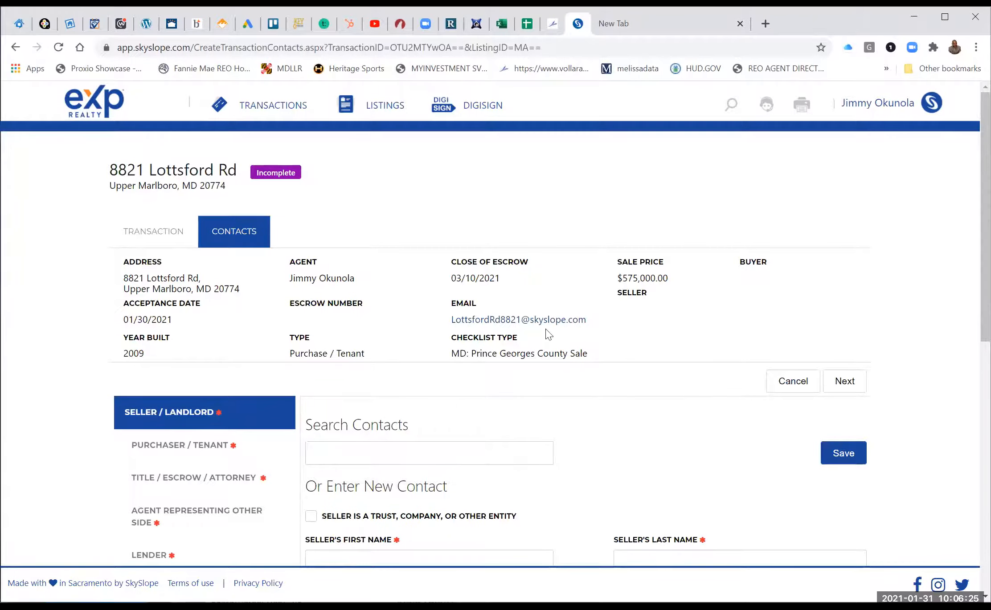
# Copy the Lottsford transaction's email address and go back to the zipForm Plus buyer template.
pyautogui.rightClick(493, 320)
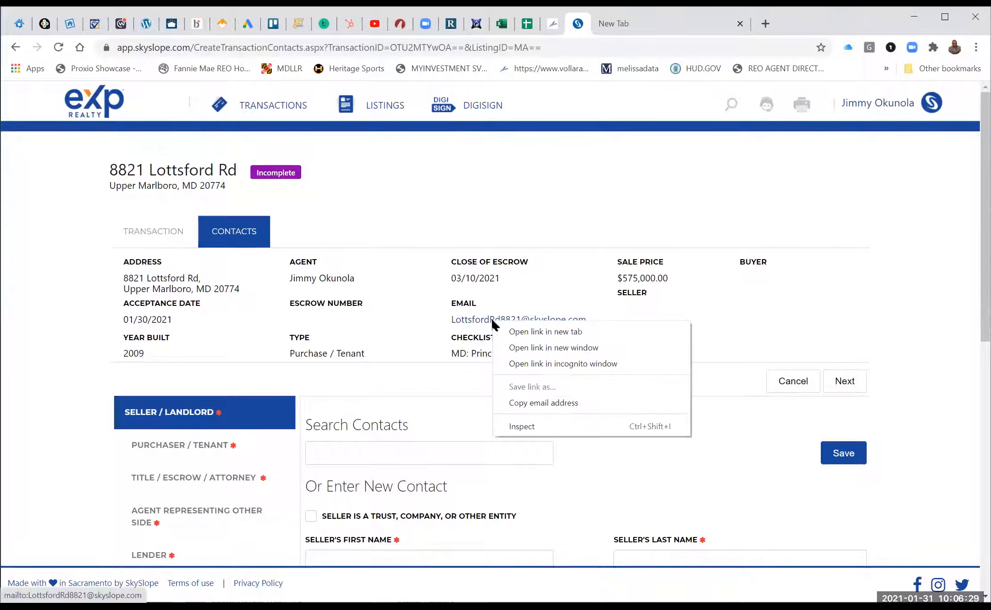
pyautogui.click(532, 401)
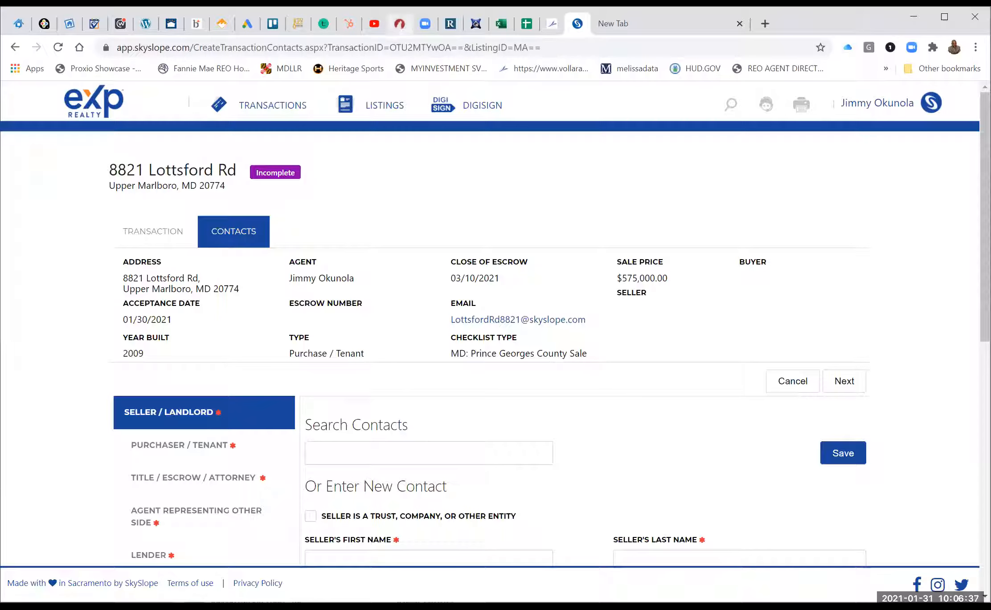
pyautogui.click(399, 23)
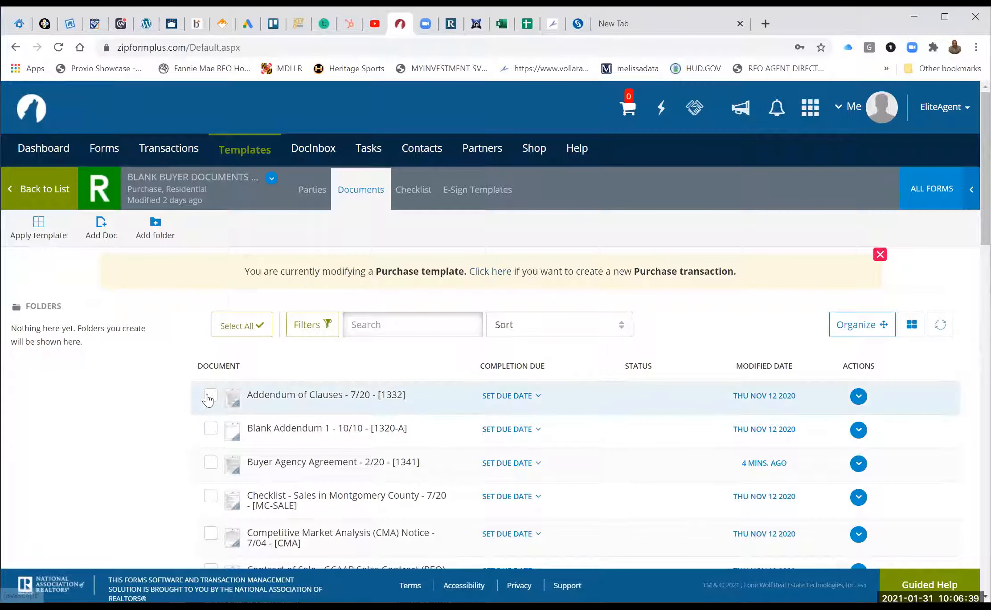
# E-mail the Addendum of Clauses with only the Selling Agent chosen as recipient.
pyautogui.click(208, 397)
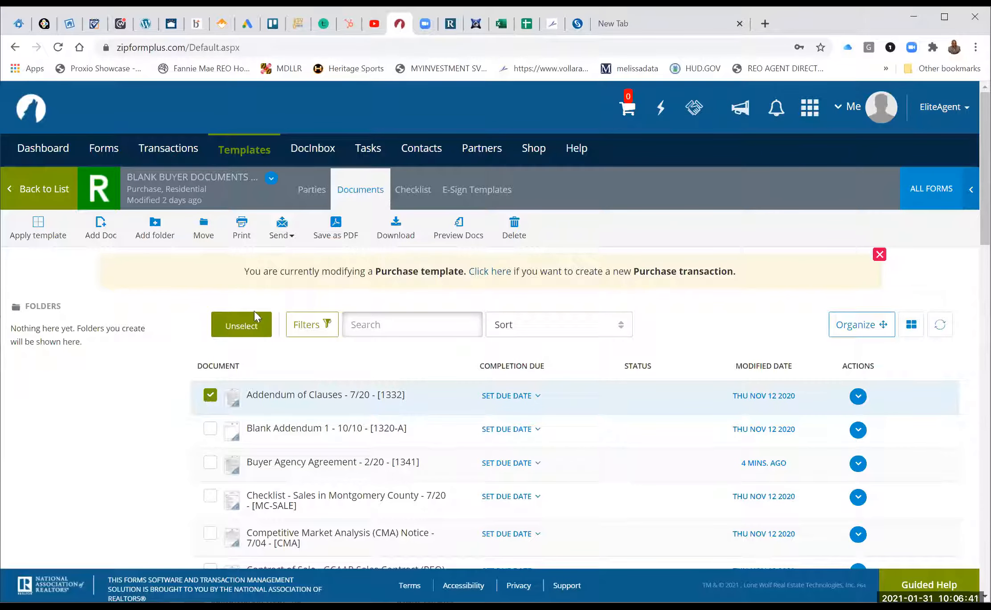
pyautogui.click(282, 237)
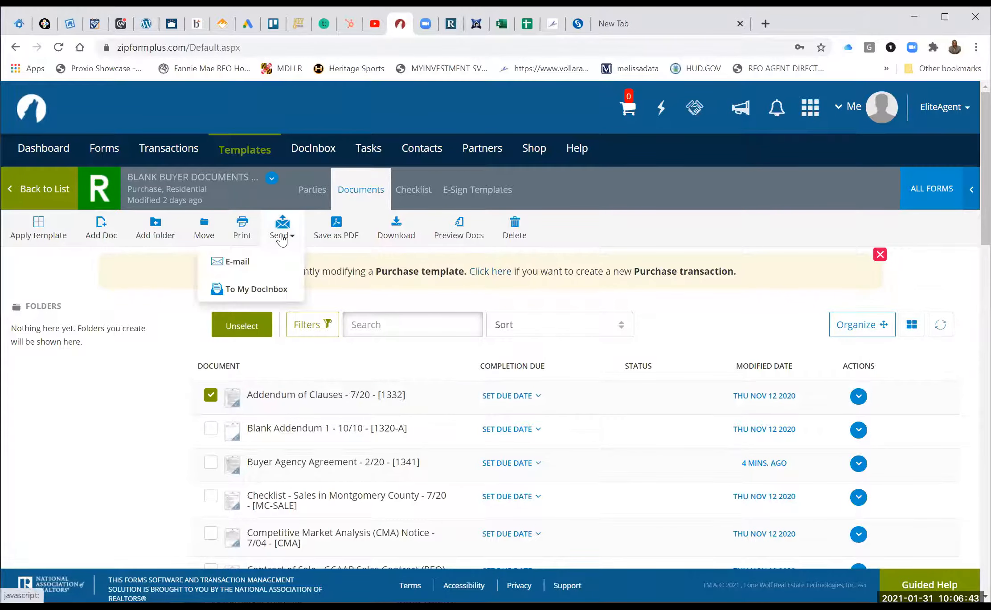
pyautogui.click(228, 262)
pyautogui.click(229, 266)
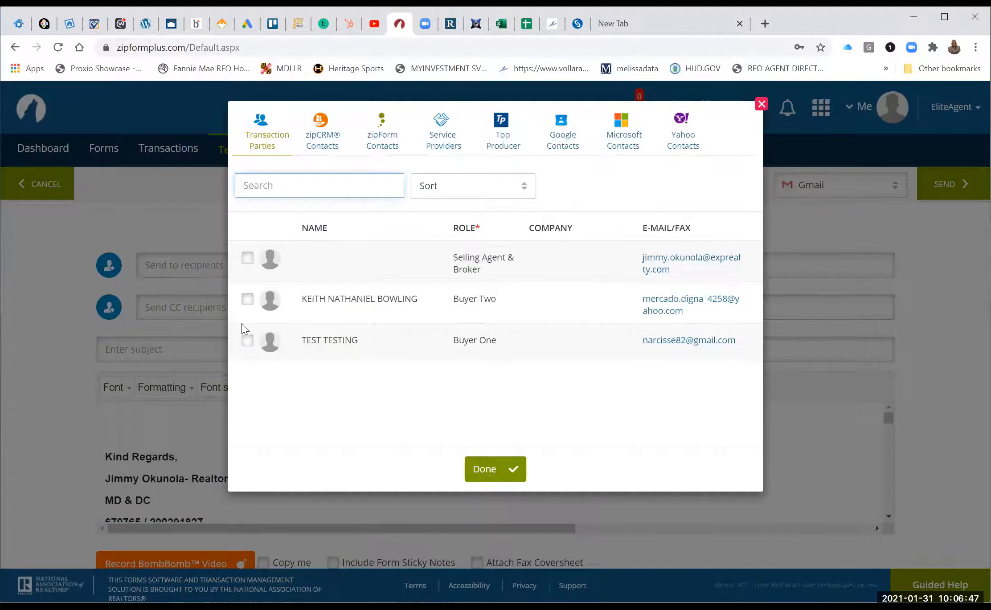
pyautogui.click(248, 343)
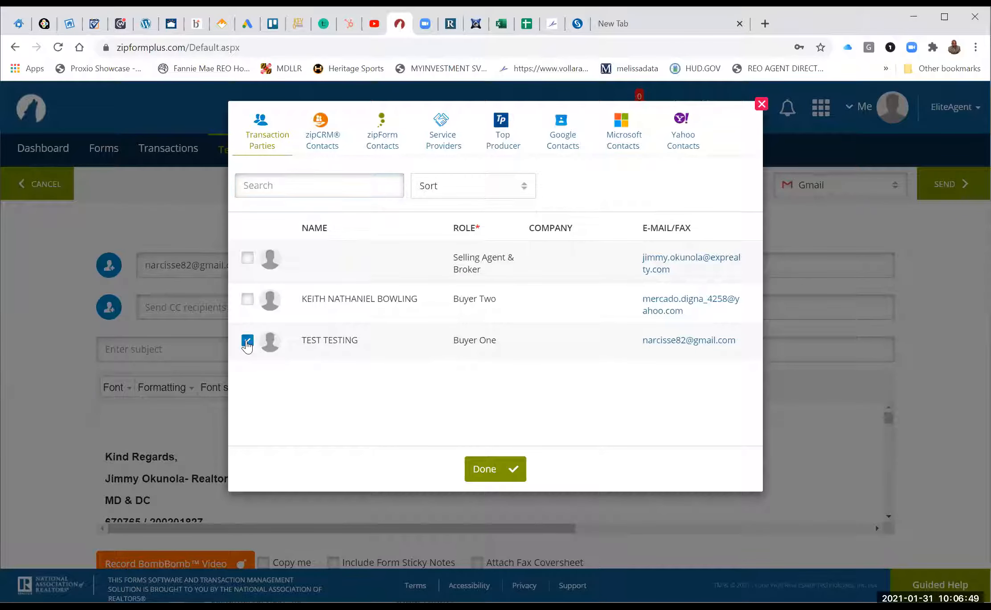
pyautogui.click(247, 342)
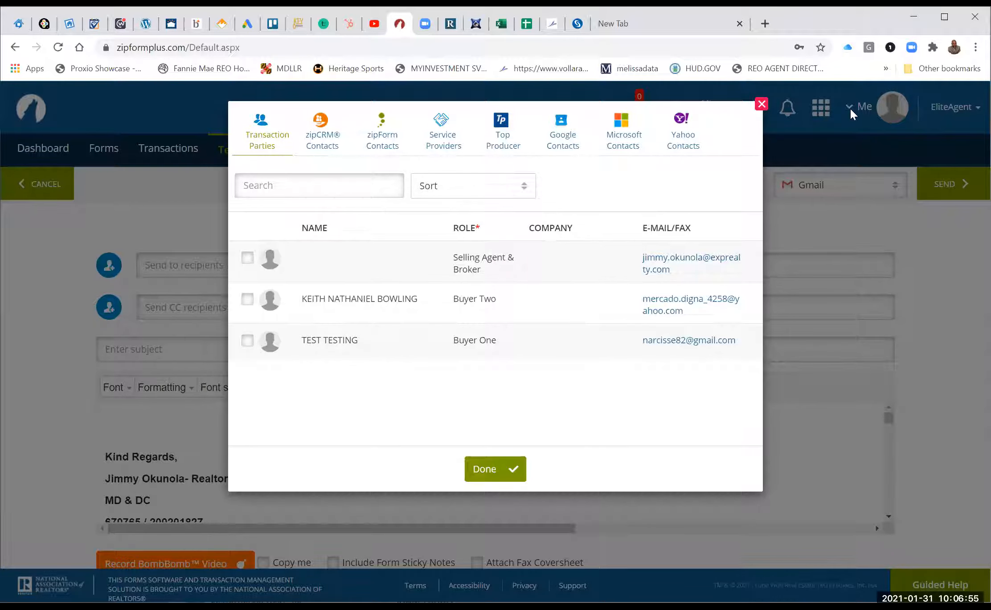
pyautogui.click(246, 262)
pyautogui.click(489, 470)
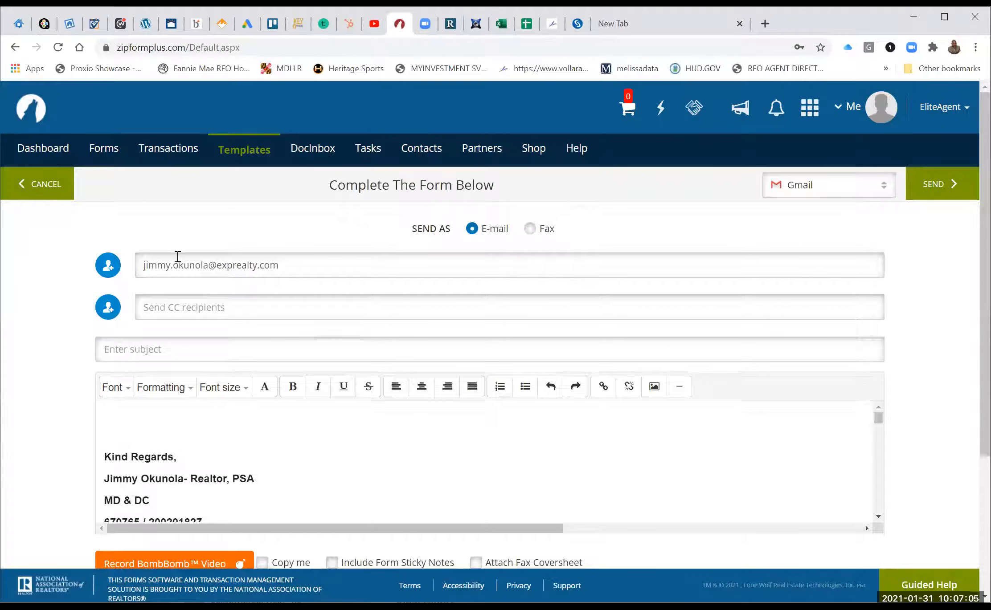
# Replace the recipient with the pasted SkySlope transaction e-mail address.
pyautogui.click(281, 266)
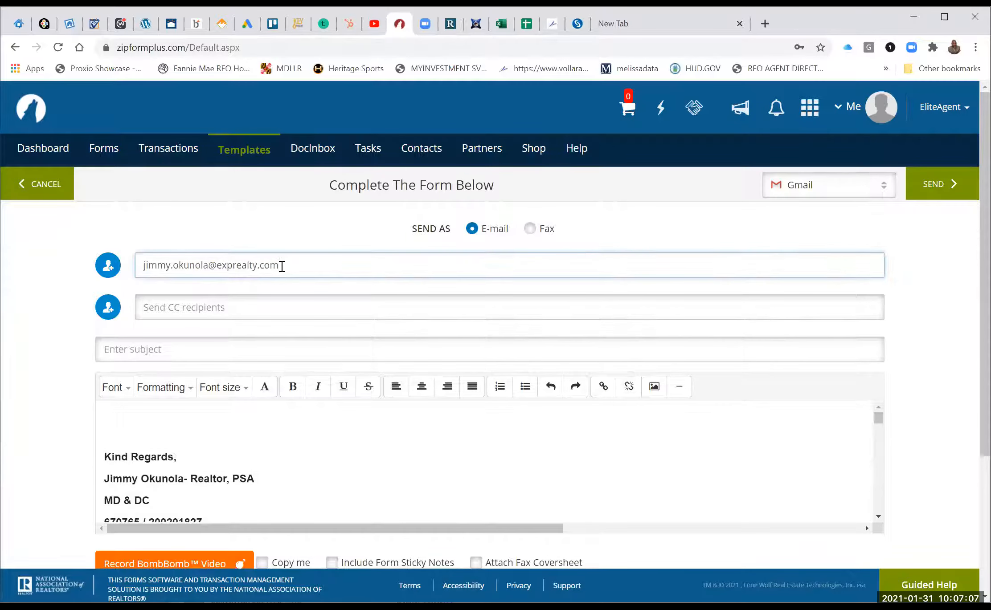
pyautogui.press('BackSpace')
pyautogui.press('BackSpace')
pyautogui.press('BackSpace')
pyautogui.press('BackSpace')
pyautogui.press('BackSpace')
pyautogui.press('BackSpace')
pyautogui.press('BackSpace')
pyautogui.press('BackSpace')
pyautogui.press('BackSpace')
pyautogui.press('BackSpace')
pyautogui.press('BackSpace')
pyautogui.press('BackSpace')
pyautogui.press('BackSpace')
pyautogui.press('BackSpace')
pyautogui.press('BackSpace')
pyautogui.press('BackSpace')
pyautogui.press('BackSpace')
pyautogui.press('BackSpace')
pyautogui.press('BackSpace')
pyautogui.press('BackSpace')
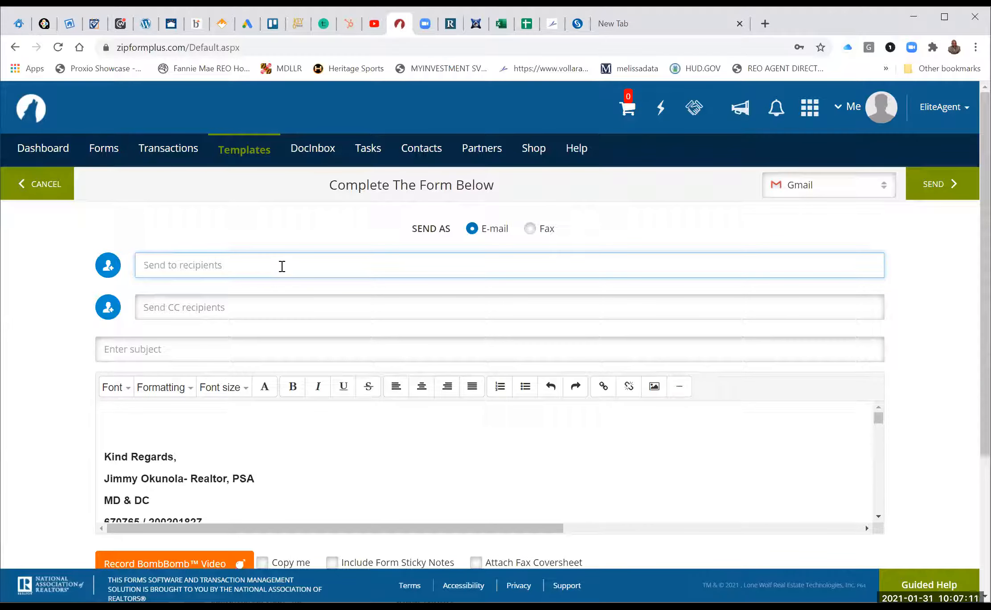
pyautogui.rightClick(228, 267)
pyautogui.click(271, 371)
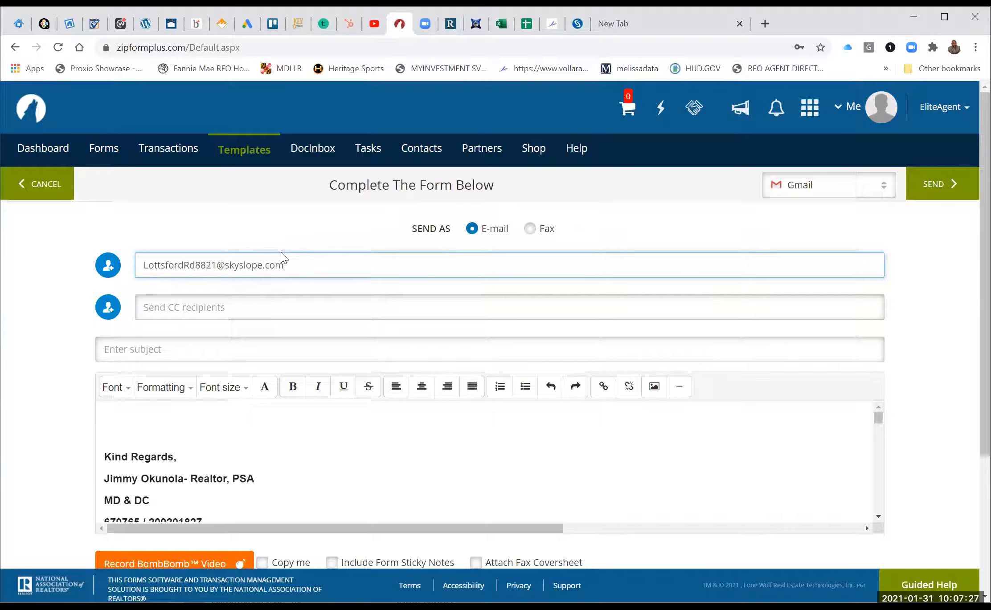
# Add the subject 'contract package', send the e-mail, and return to SkySlope.
pyautogui.click(254, 350)
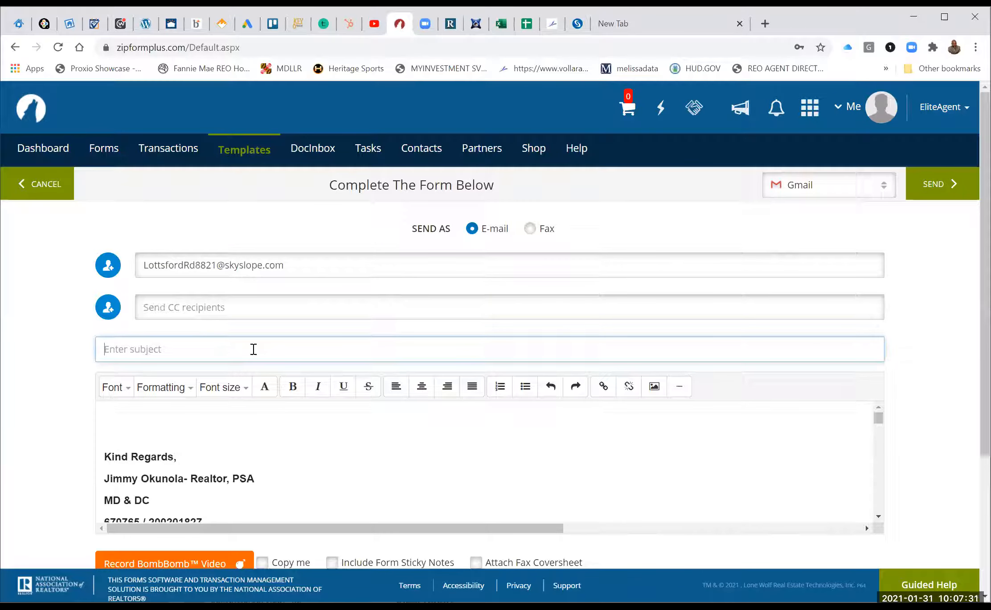
pyautogui.write('contract package')
pyautogui.click(938, 185)
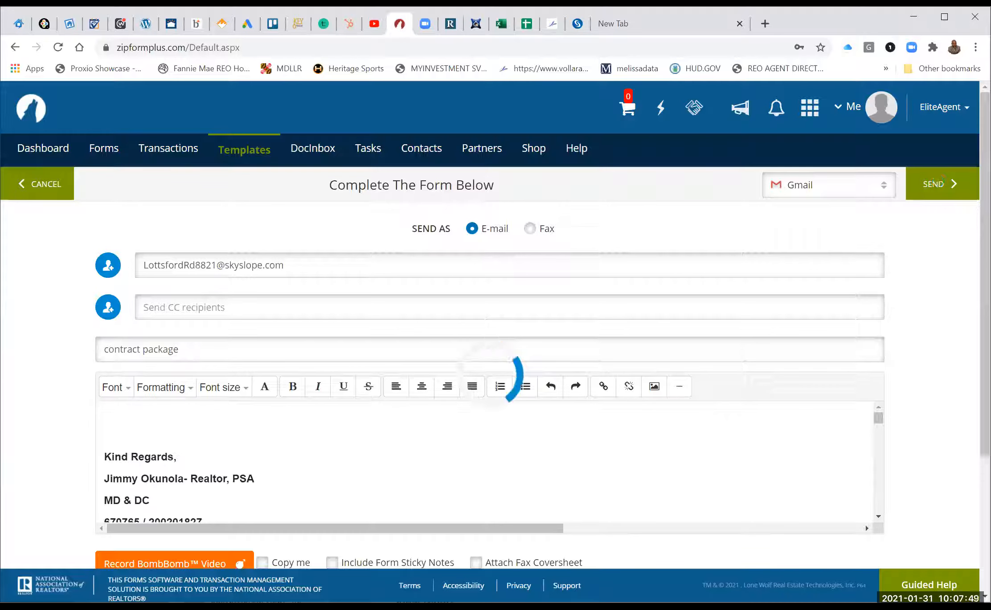
pyautogui.click(577, 23)
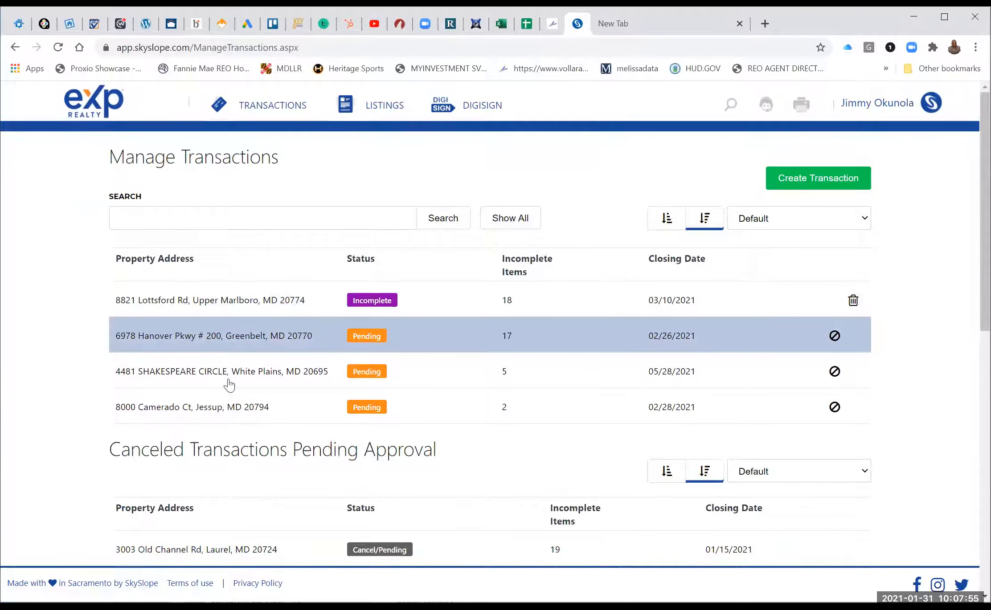
pyautogui.click(193, 378)
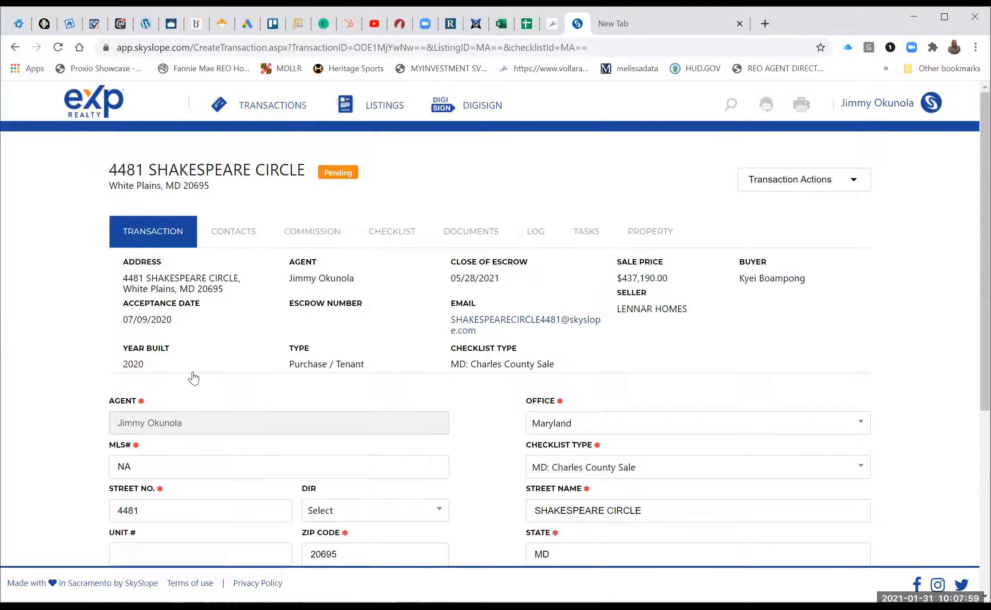
pyautogui.click(461, 236)
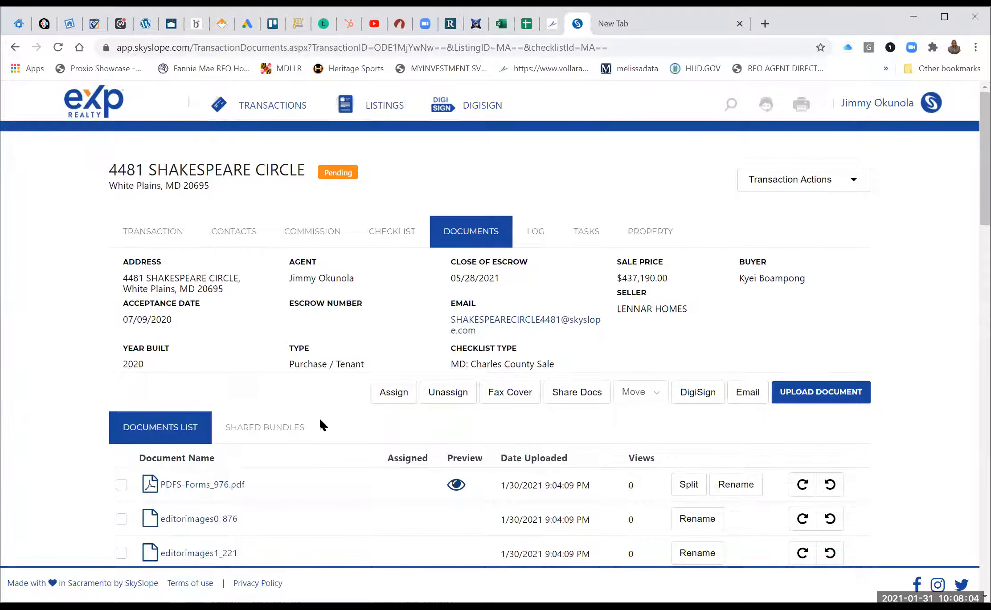
pyautogui.scroll(-2, 199, 412)
pyautogui.click(202, 412)
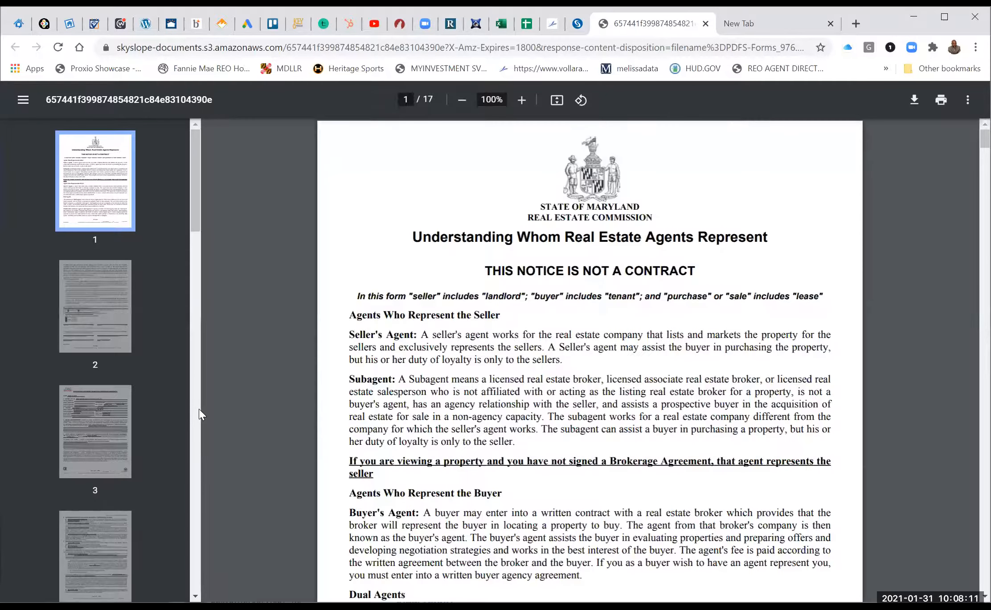
# Scroll through PDFS-Forms_976.pdf to page 8, then close the preview.
pyautogui.scroll(-1, 394, 511)
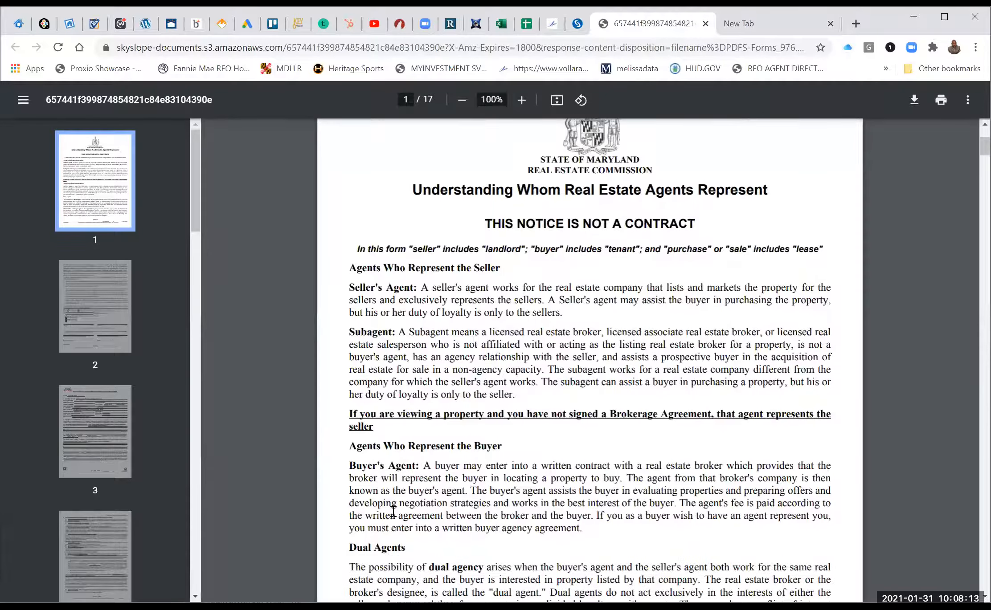
pyautogui.scroll(-4, 393, 511)
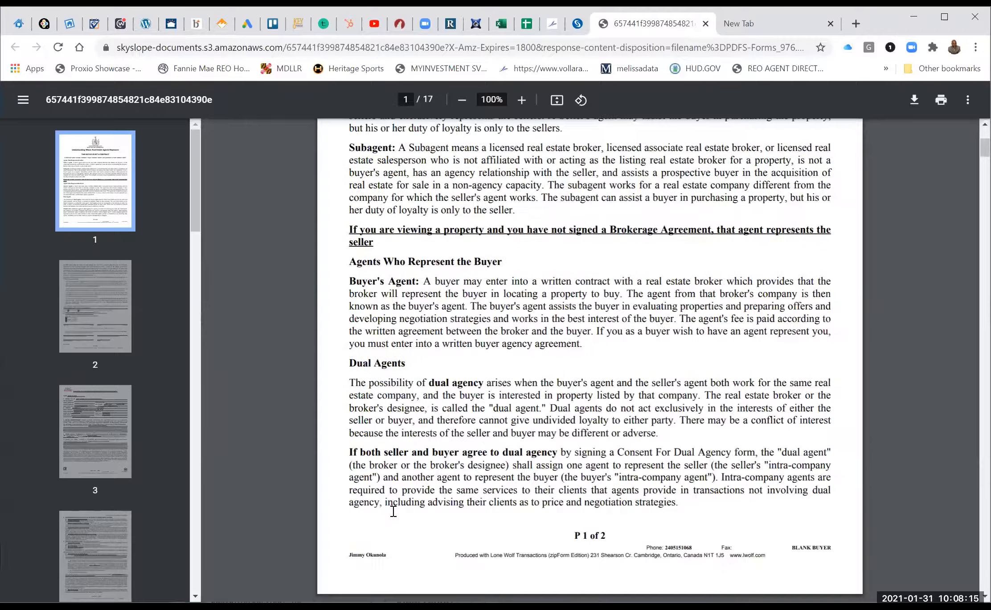
pyautogui.scroll(-14, 393, 511)
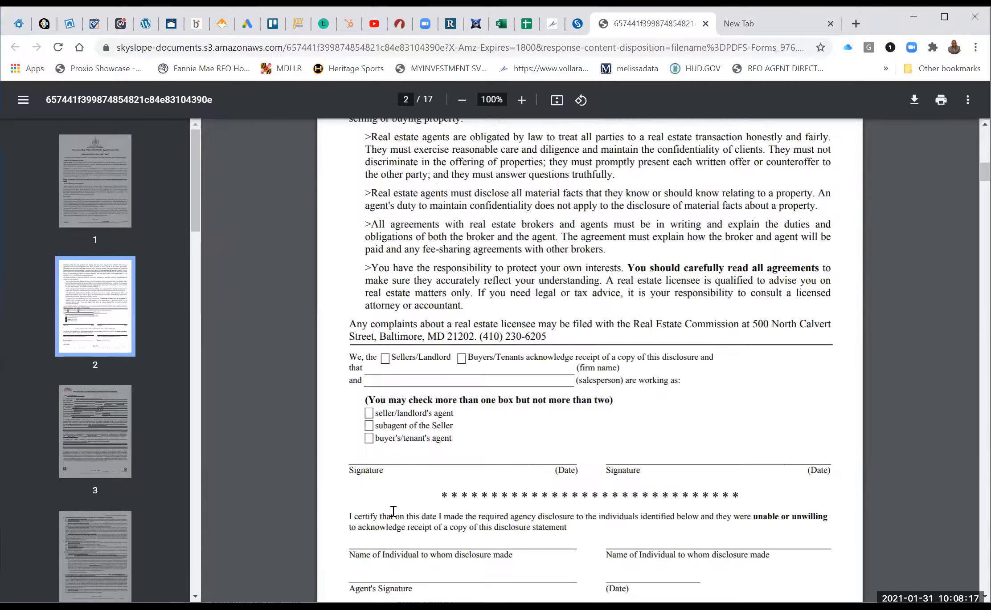
pyautogui.scroll(-1, 393, 511)
pyautogui.scroll(-10, 393, 511)
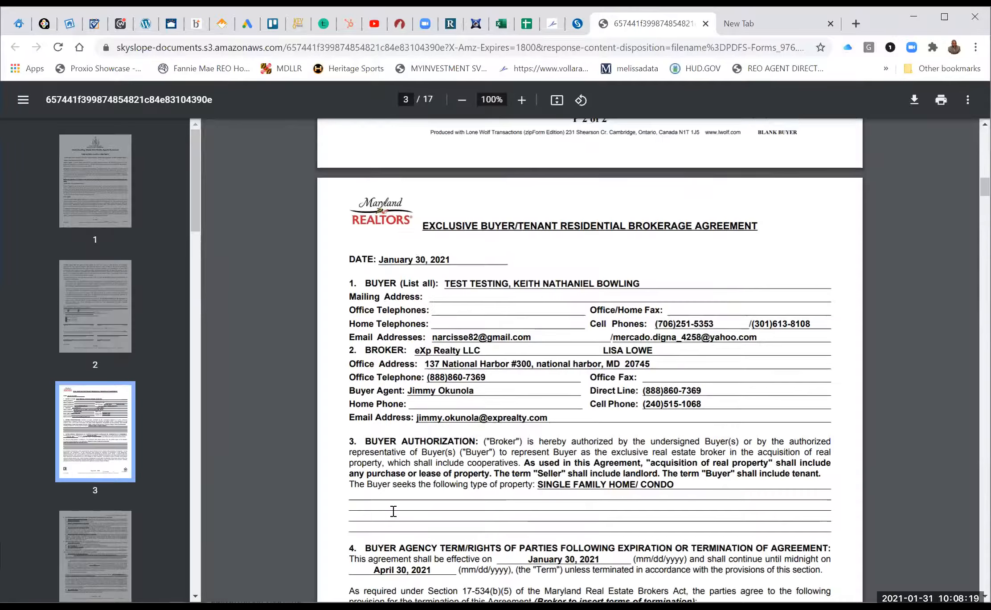
pyautogui.scroll(8, 393, 511)
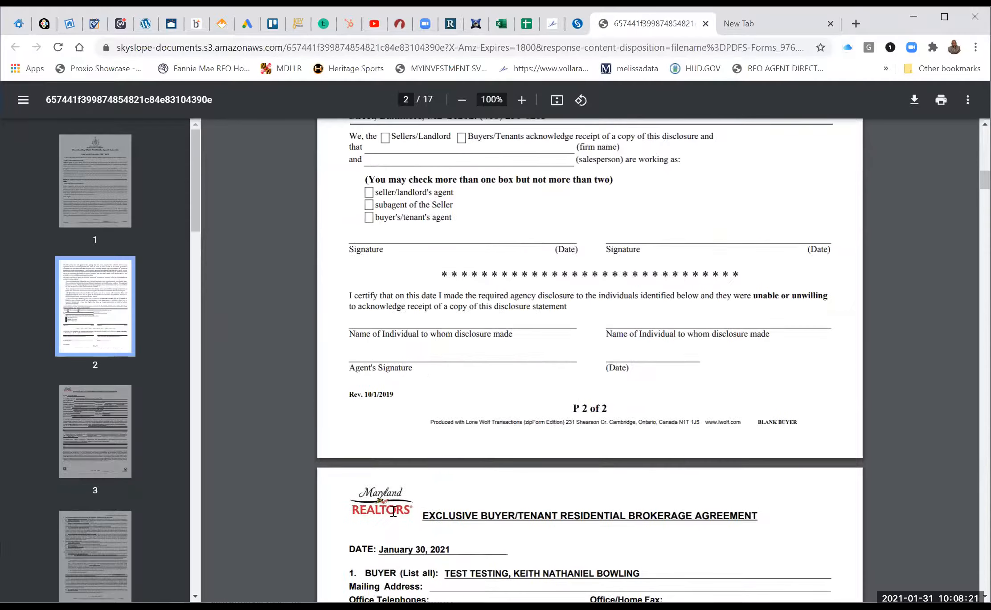
pyautogui.scroll(-4, 394, 512)
pyautogui.scroll(-5, 393, 511)
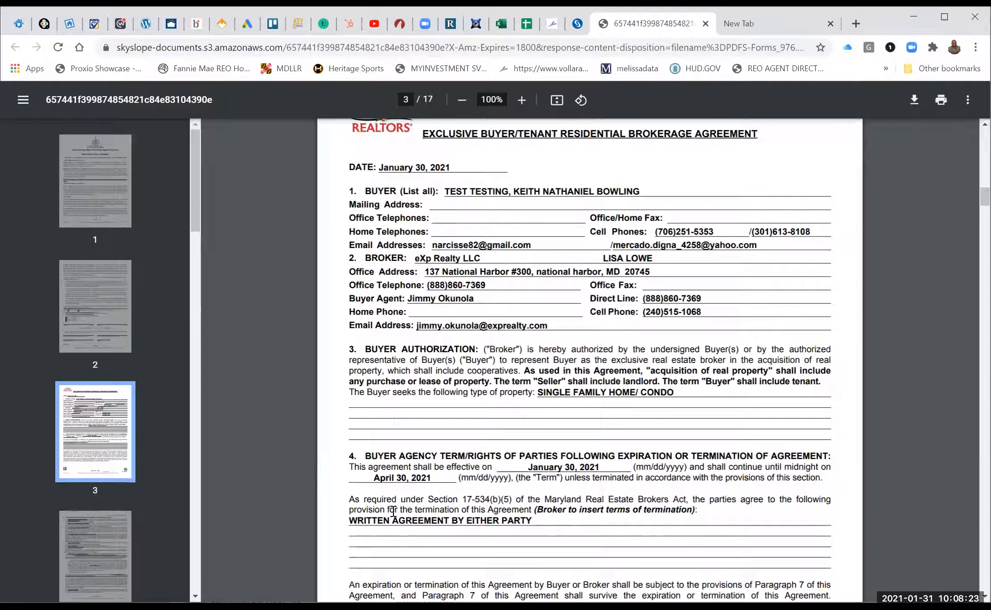
pyautogui.scroll(-4, 393, 512)
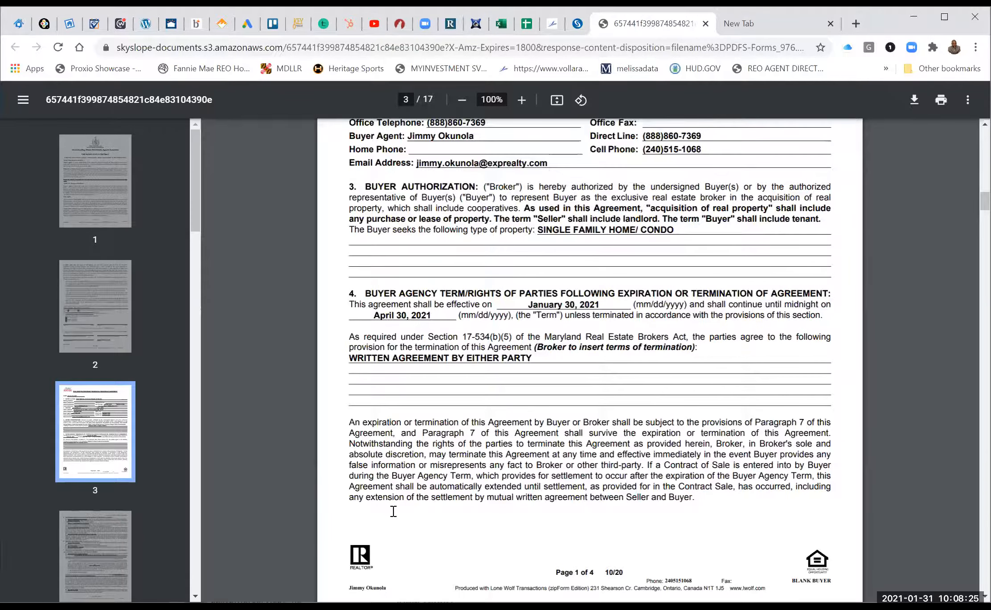
pyautogui.scroll(-12, 394, 511)
pyautogui.scroll(-20, 393, 511)
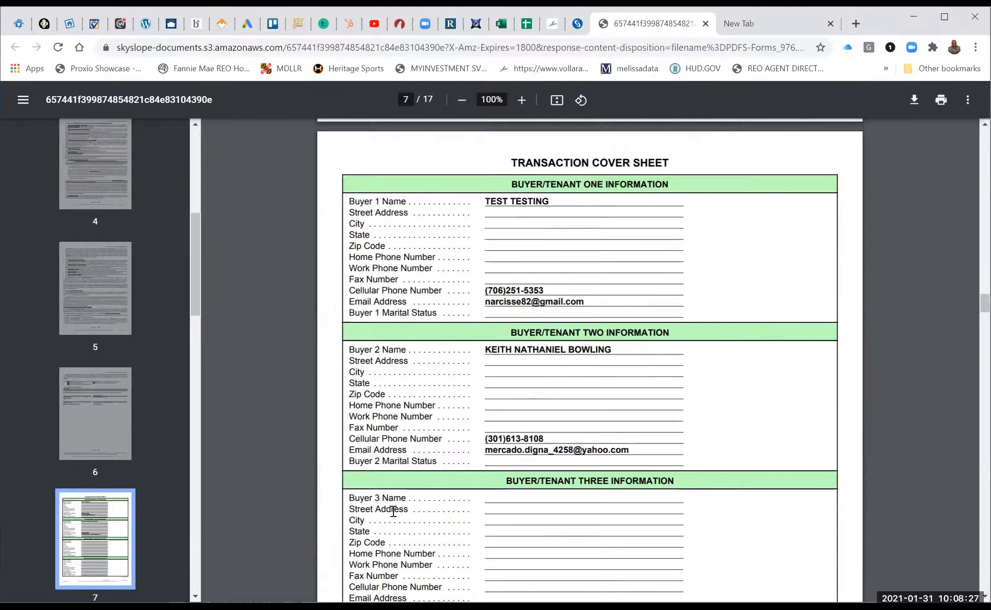
pyautogui.scroll(-1, 393, 511)
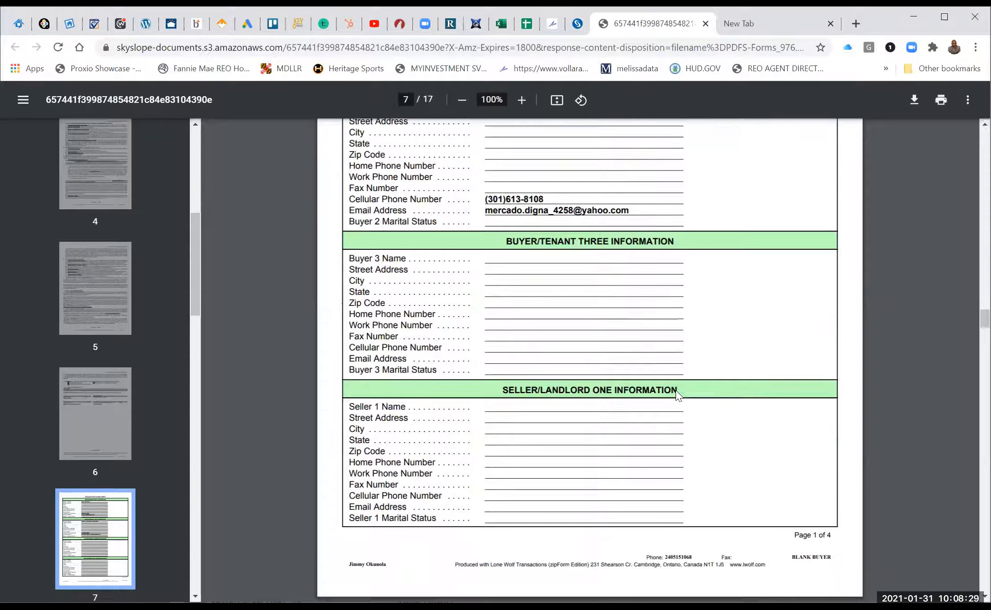
pyautogui.scroll(-7, 523, 270)
pyautogui.scroll(-7, 498, 176)
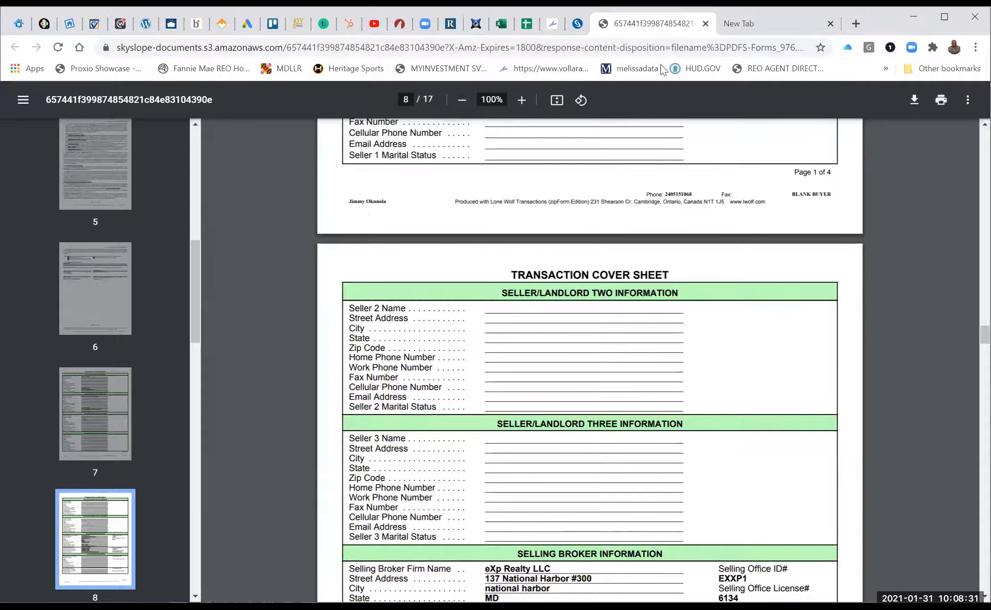
pyautogui.hotkey('ctrl', 'w')
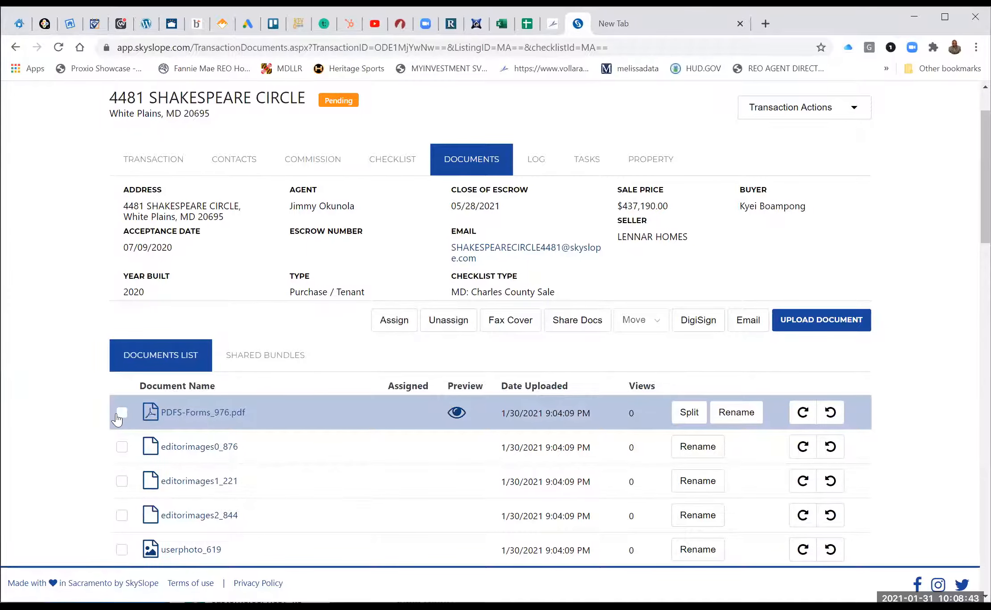
# Trash the editorimages, userphoto_619 and zipformplus_540 files, then send PDFS-Forms_976.pdf to DigiSign.
pyautogui.click(120, 414)
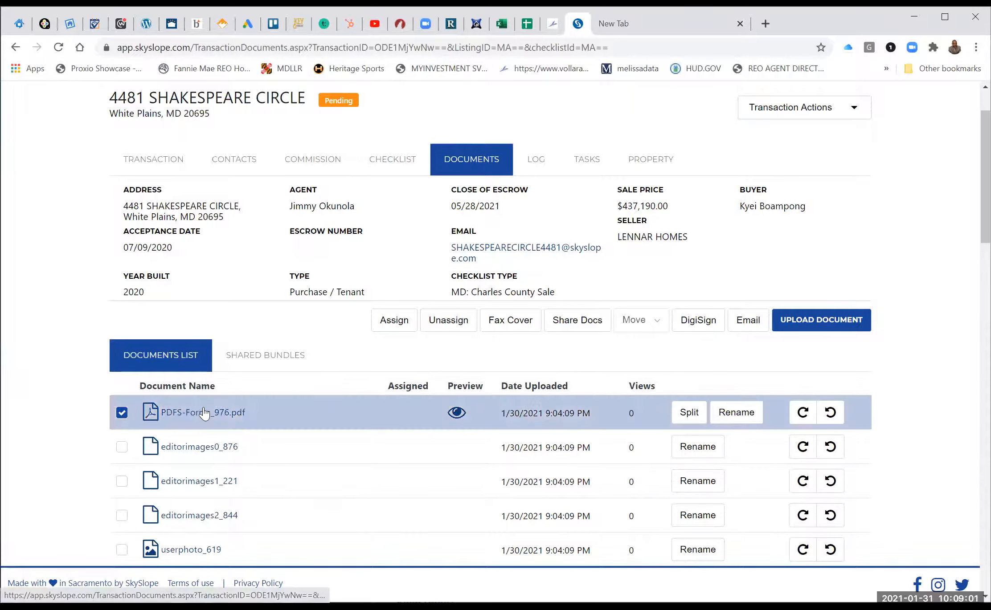
pyautogui.scroll(-3, 147, 356)
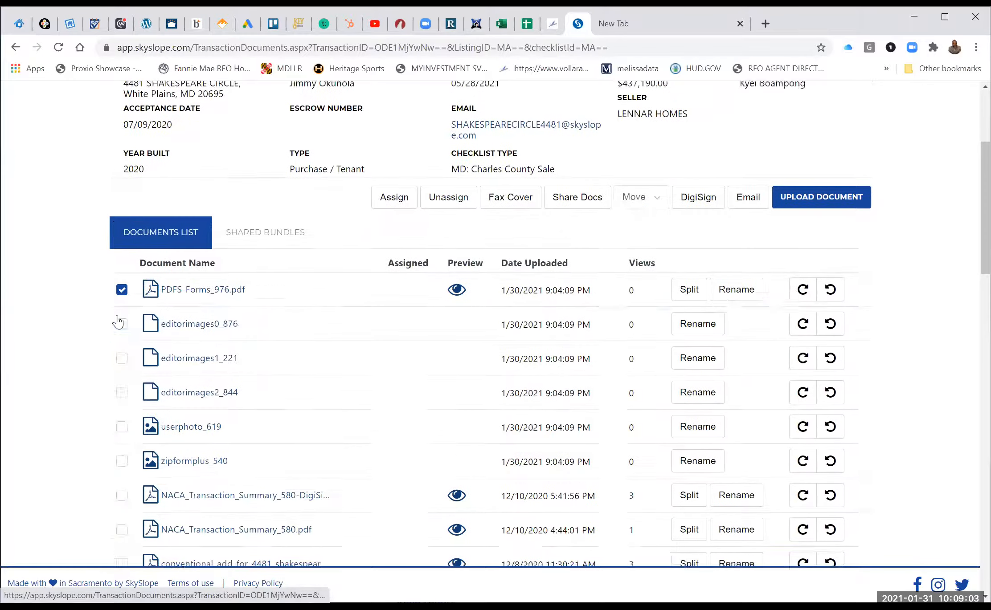
pyautogui.click(121, 316)
pyautogui.click(121, 350)
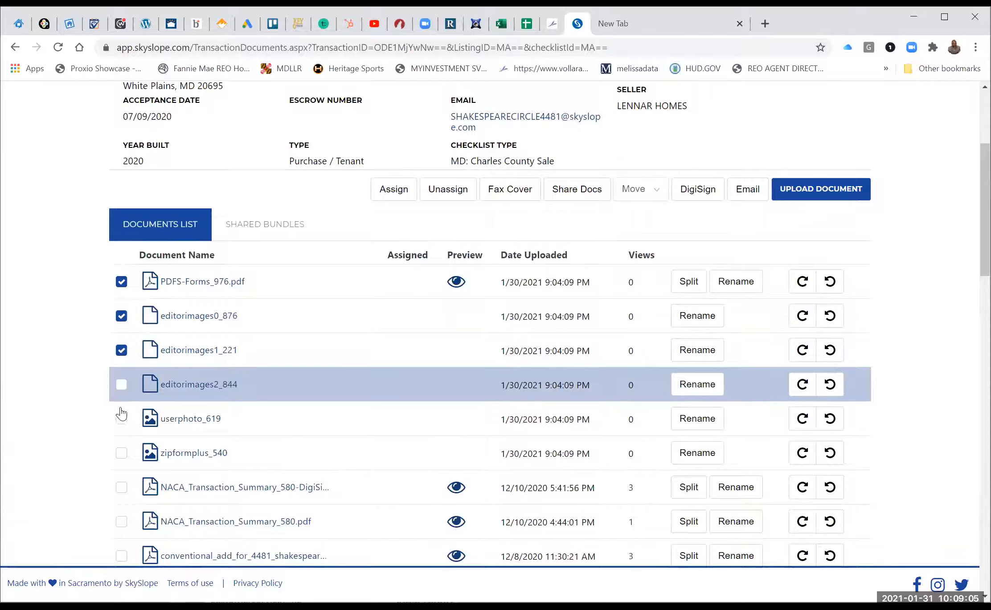
pyautogui.click(122, 386)
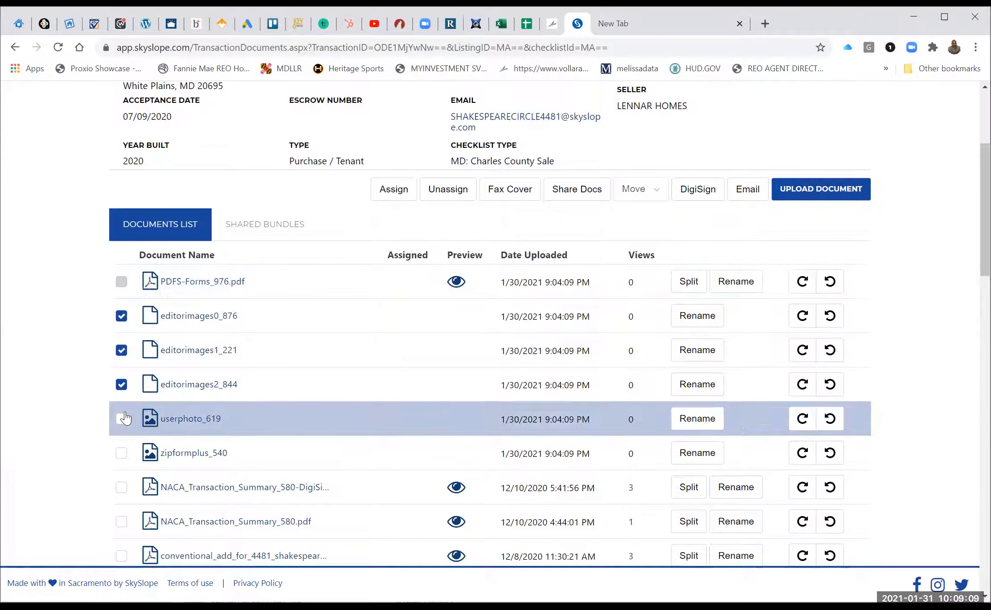
pyautogui.click(121, 419)
pyautogui.click(121, 456)
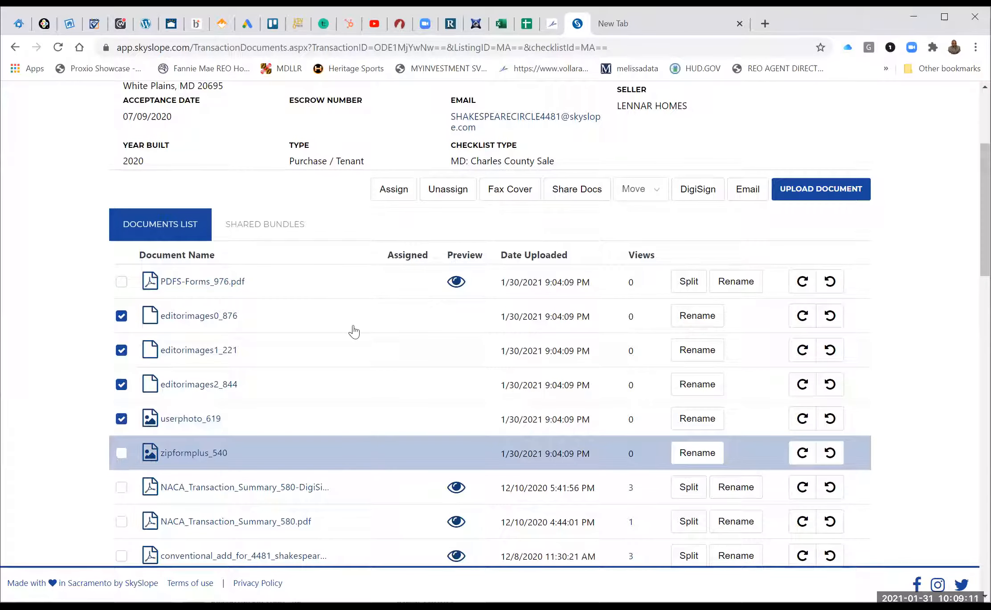
pyautogui.click(638, 189)
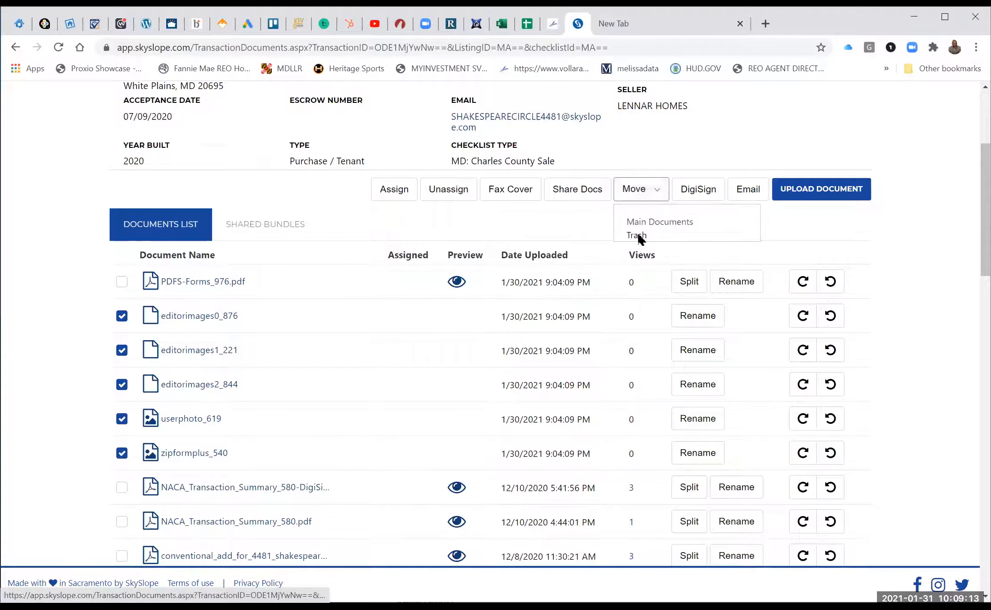
pyautogui.click(637, 237)
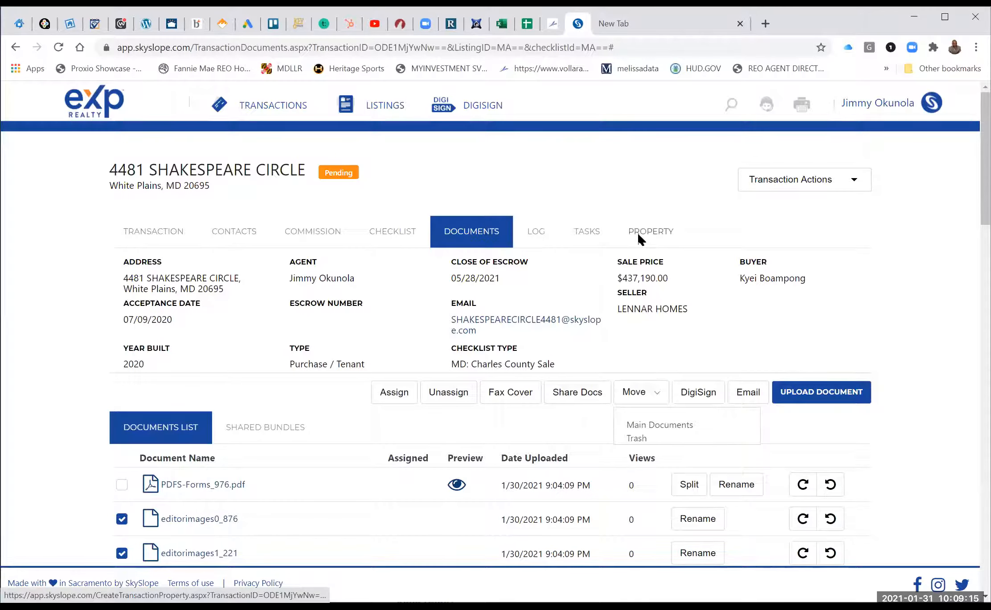
pyautogui.click(122, 374)
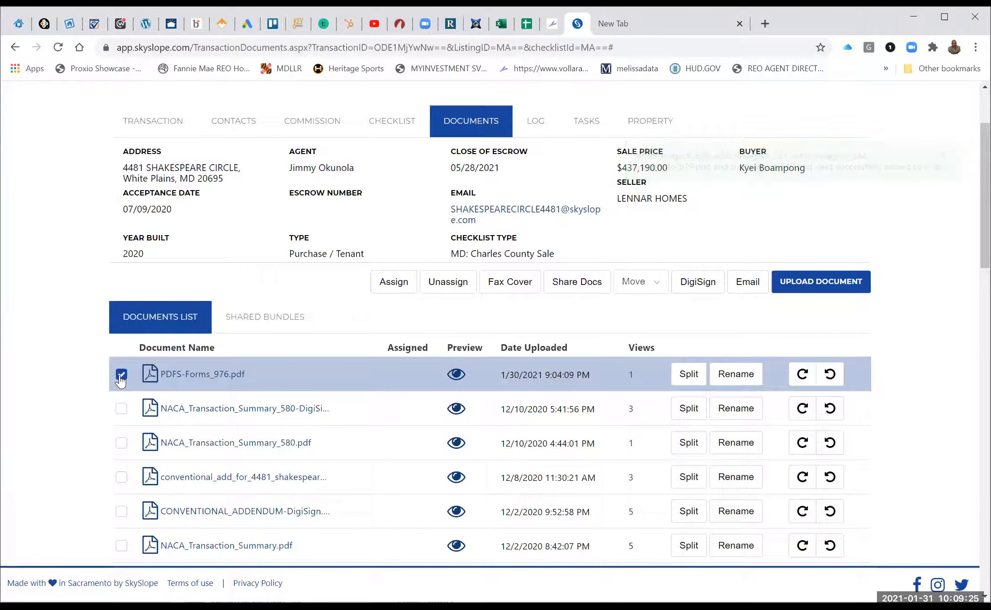
pyautogui.click(694, 286)
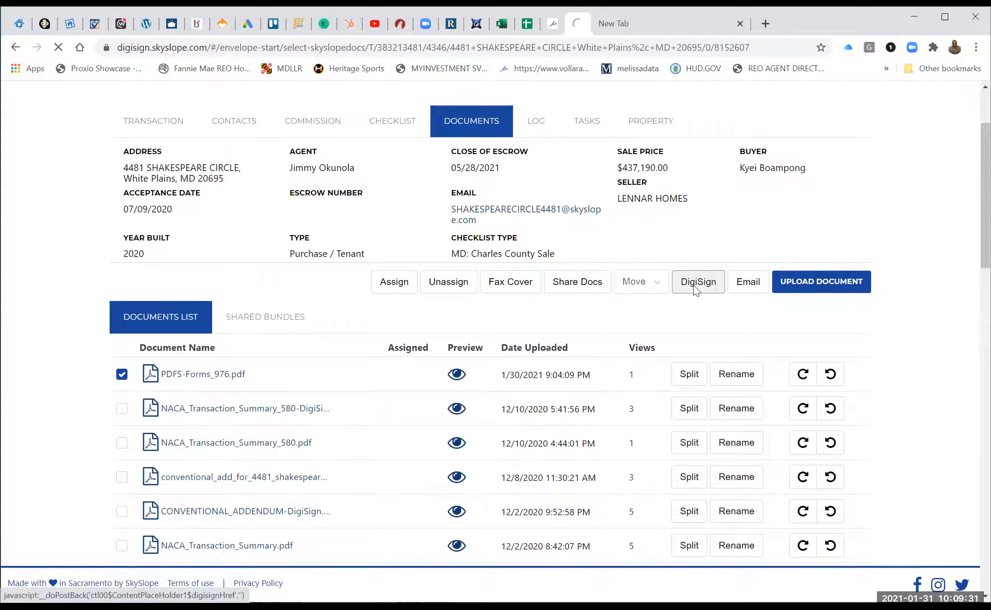
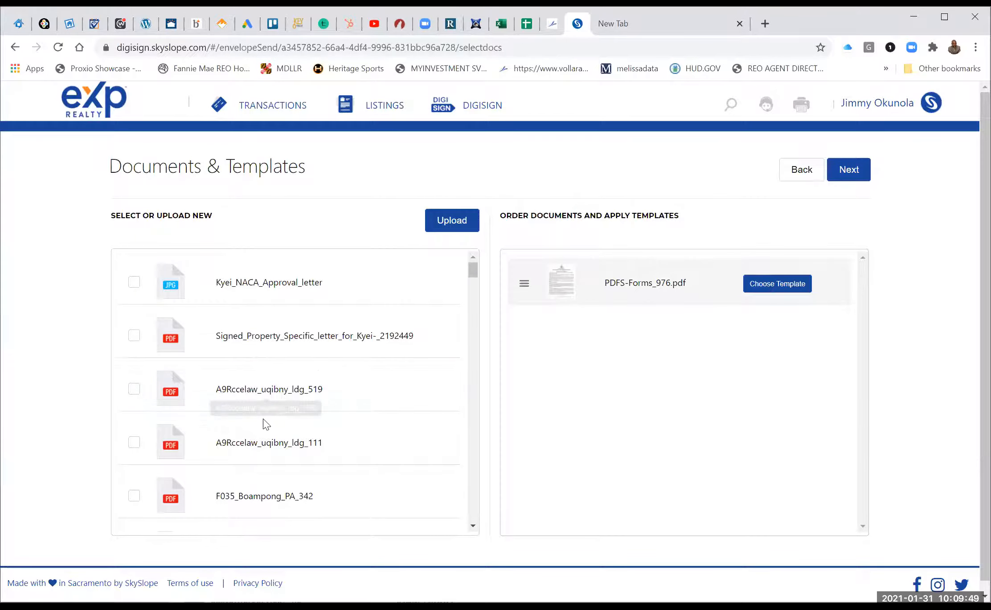
# Deselect A9Rccelaw_uqibny_ldg_111, select CONTRACT_OF_SALE and Consent_for_Dual_Agency, and continue to recipients.
pyautogui.click(134, 446)
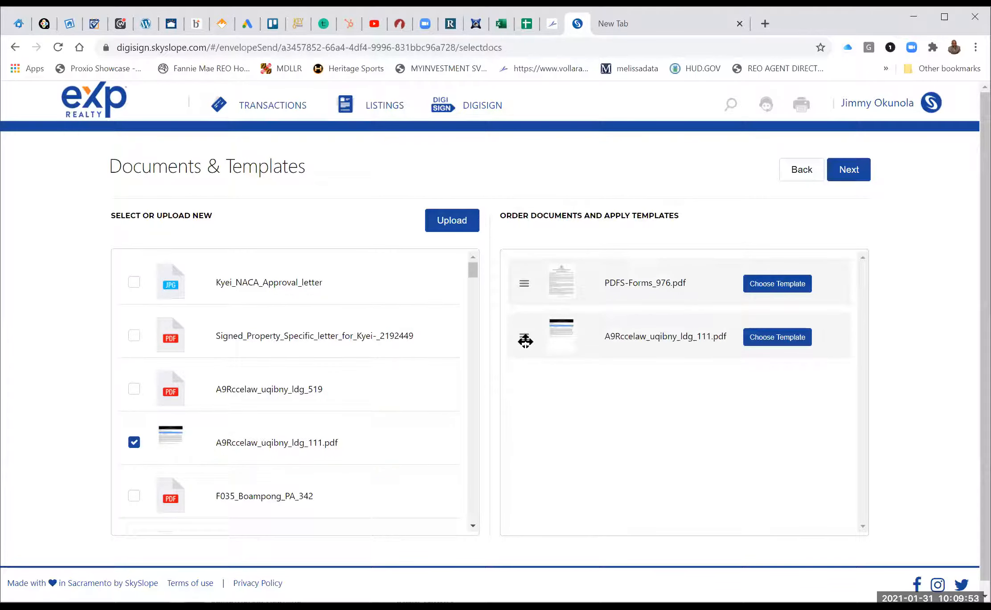
pyautogui.click(133, 444)
pyautogui.scroll(-10, 260, 469)
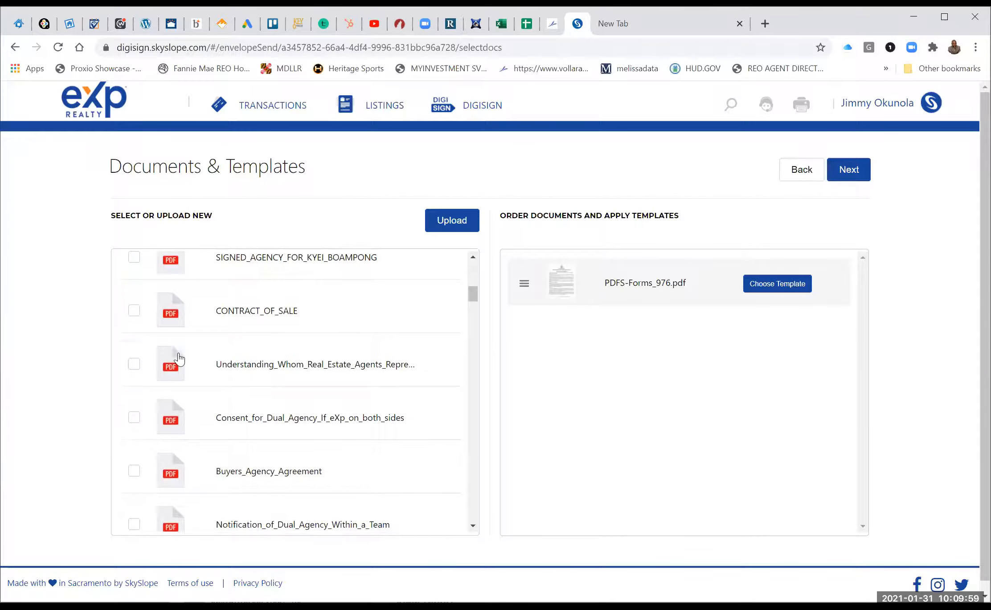
pyautogui.click(134, 312)
pyautogui.click(134, 312)
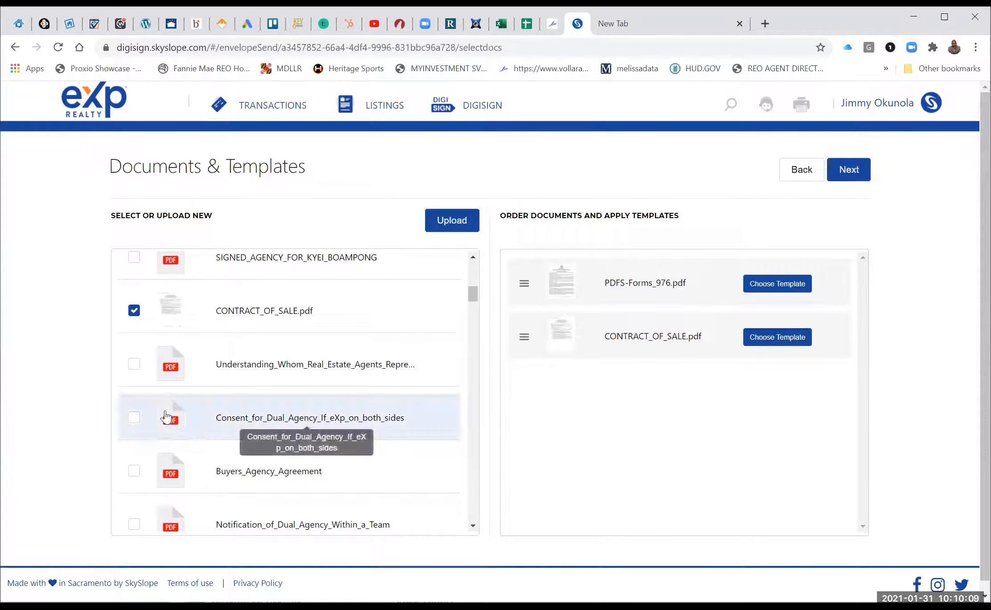
pyautogui.click(134, 419)
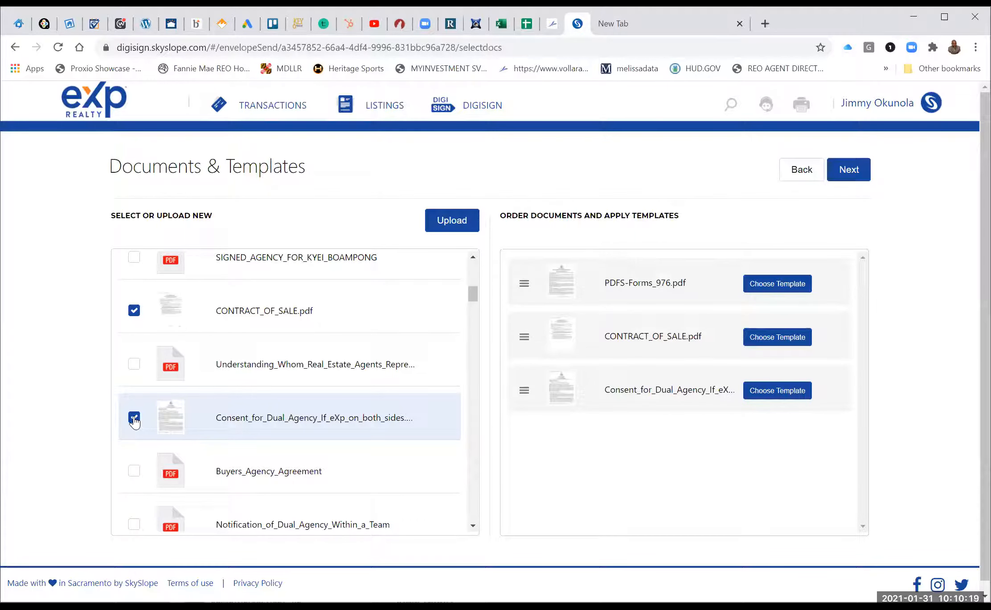
pyautogui.click(849, 171)
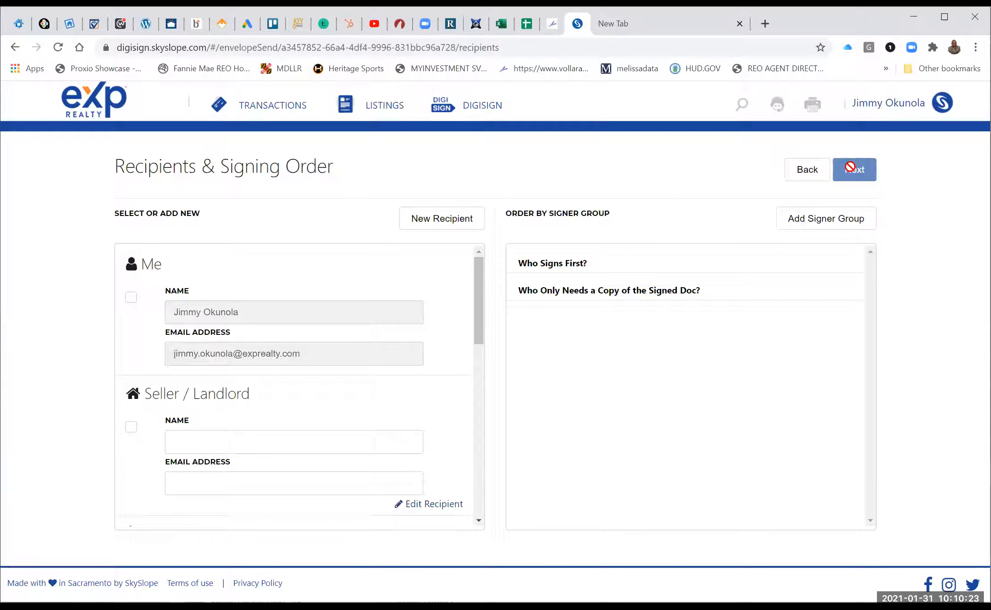
# Check Me to add yourself as a first signer.
pyautogui.click(131, 300)
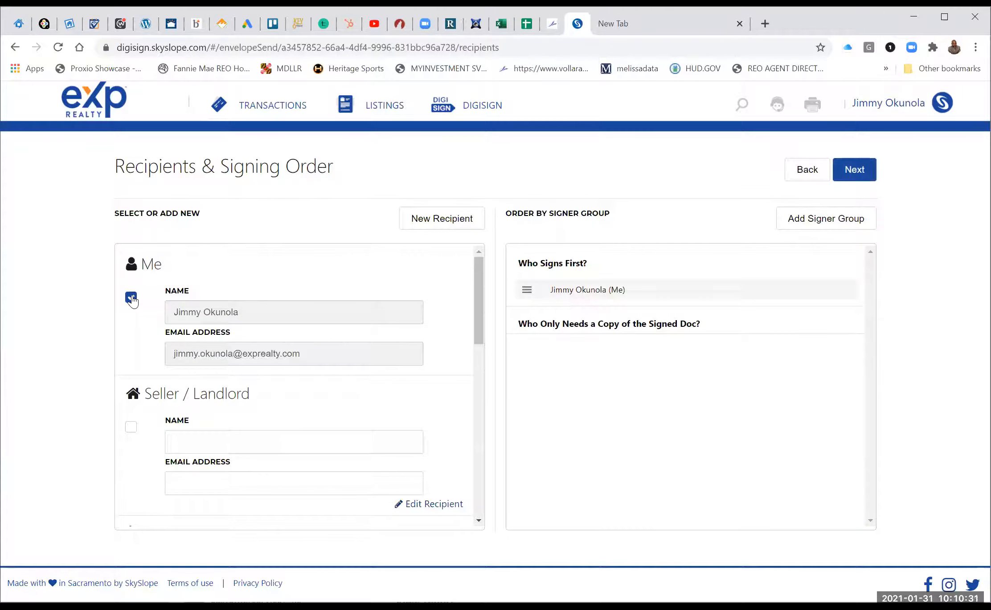
pyautogui.scroll(-4, 133, 301)
pyautogui.scroll(-3, 135, 301)
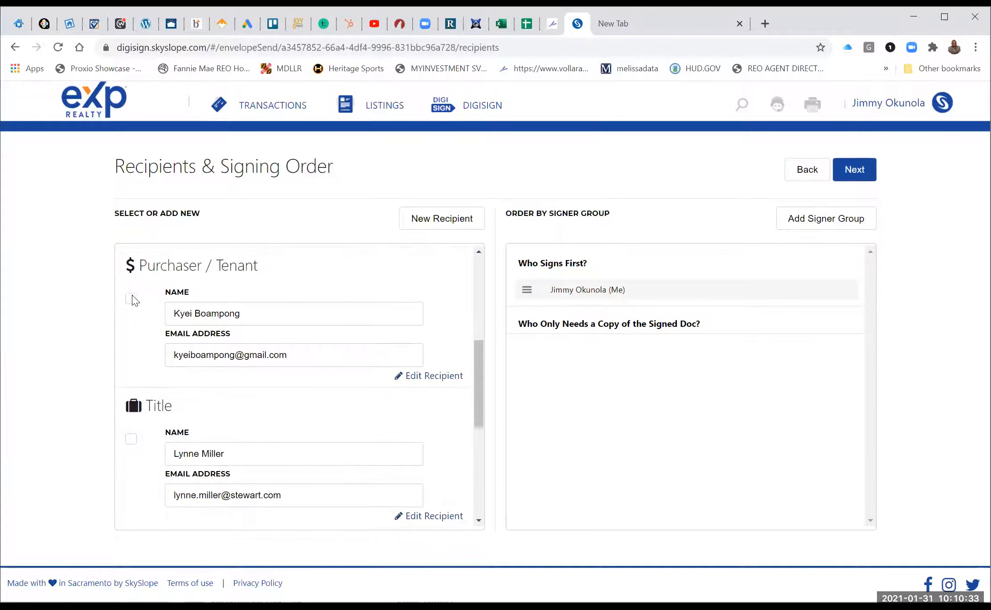
pyautogui.scroll(-3, 135, 301)
pyautogui.scroll(4, 131, 295)
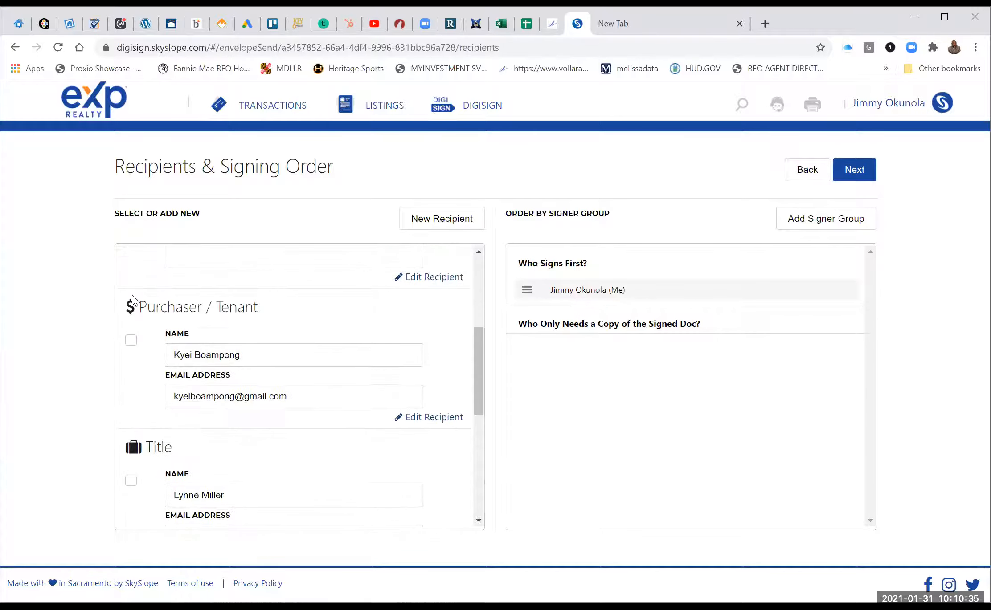
pyautogui.scroll(5, 132, 300)
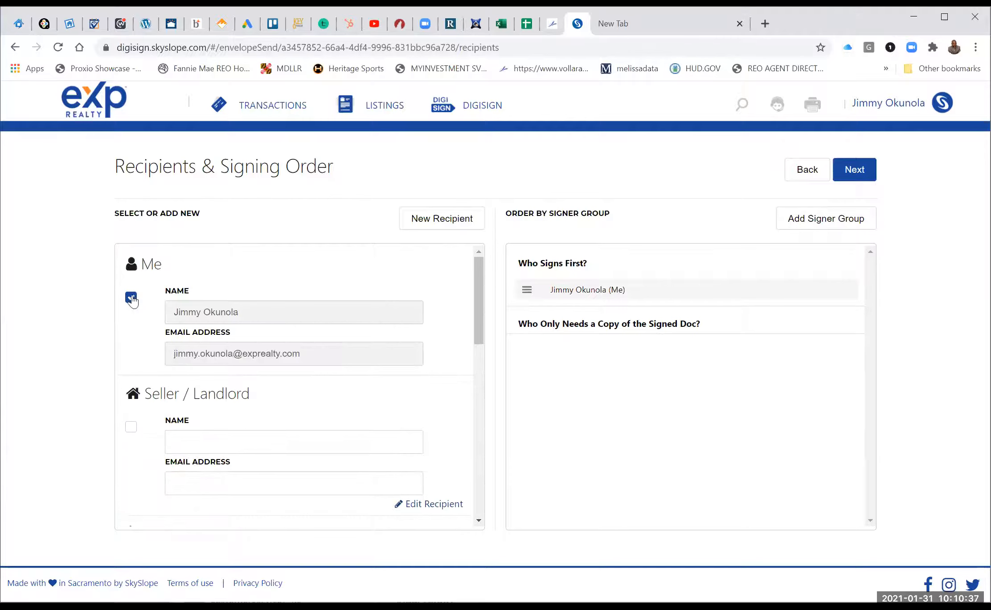
# Add a new Purchaser / Tenant recipient with their name and e-mail, then continue to field placement.
pyautogui.click(430, 220)
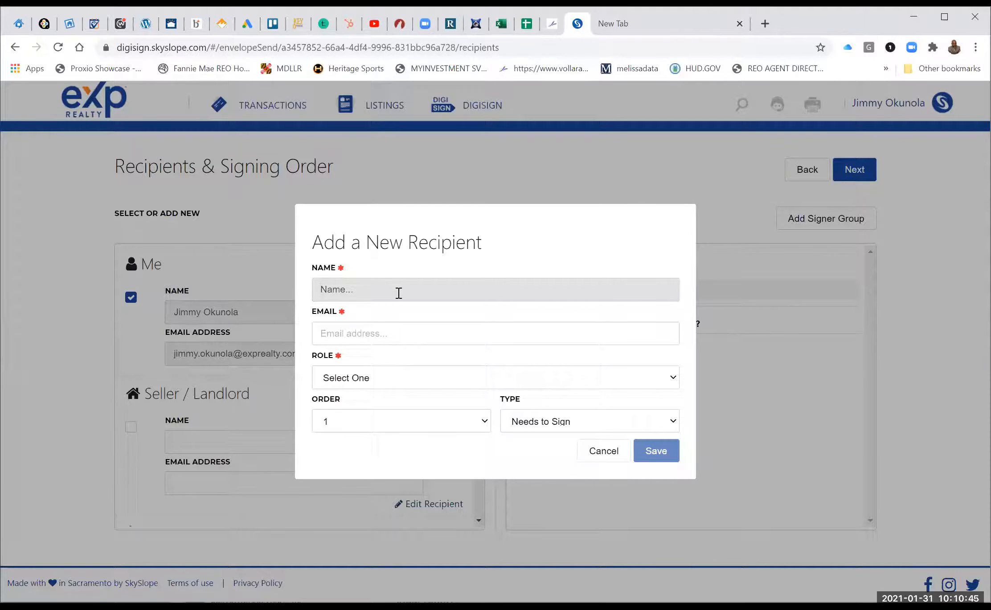
pyautogui.write('S')
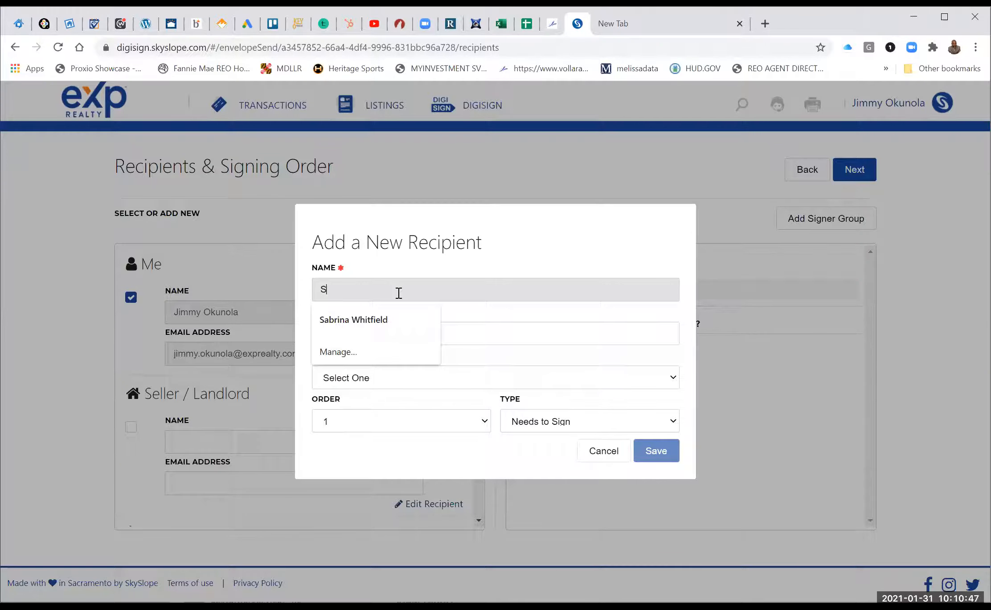
pyautogui.write('tella')
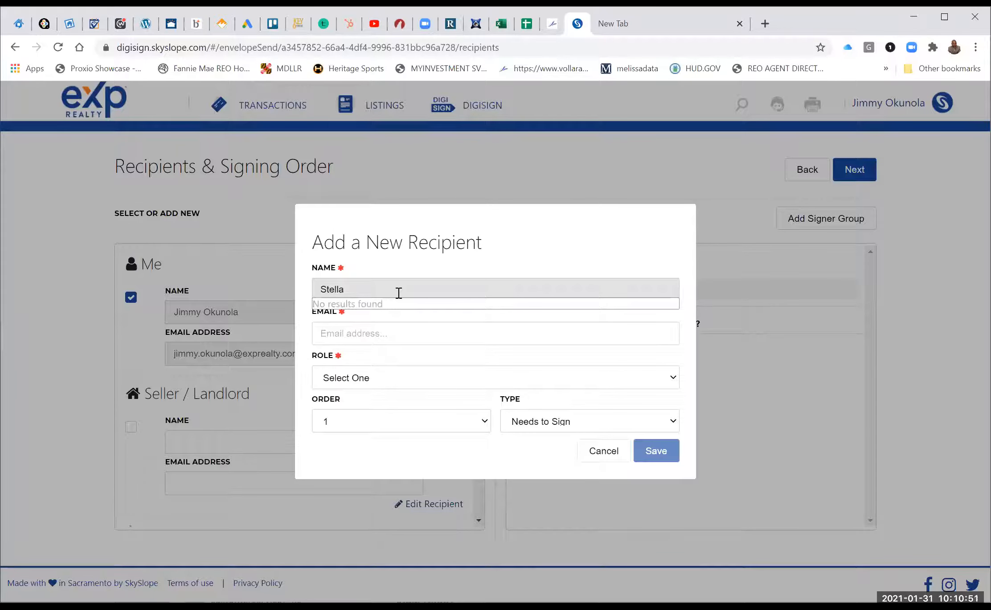
pyautogui.write(' OB')
pyautogui.click(365, 331)
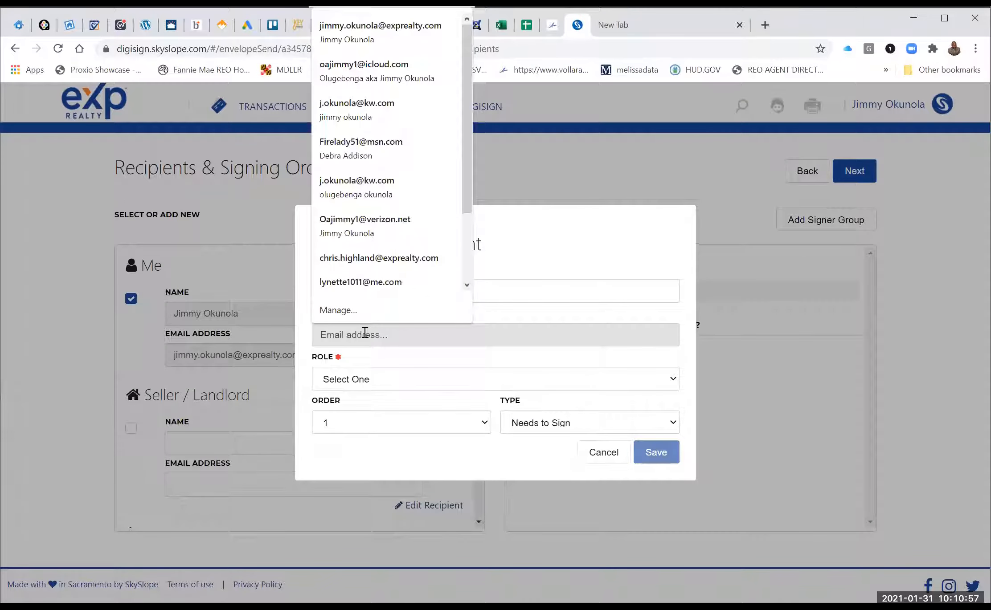
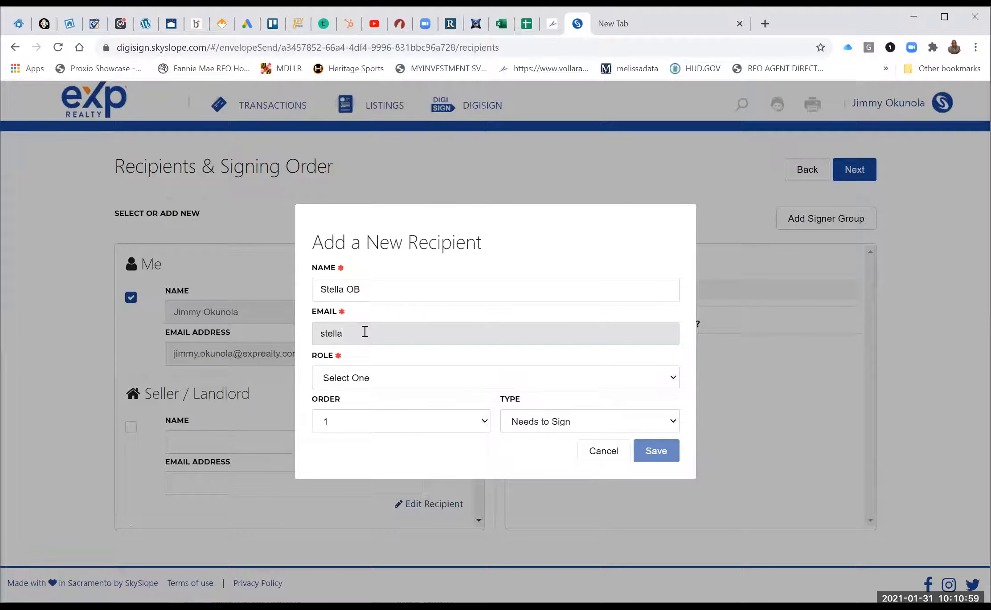
pyautogui.click(404, 379)
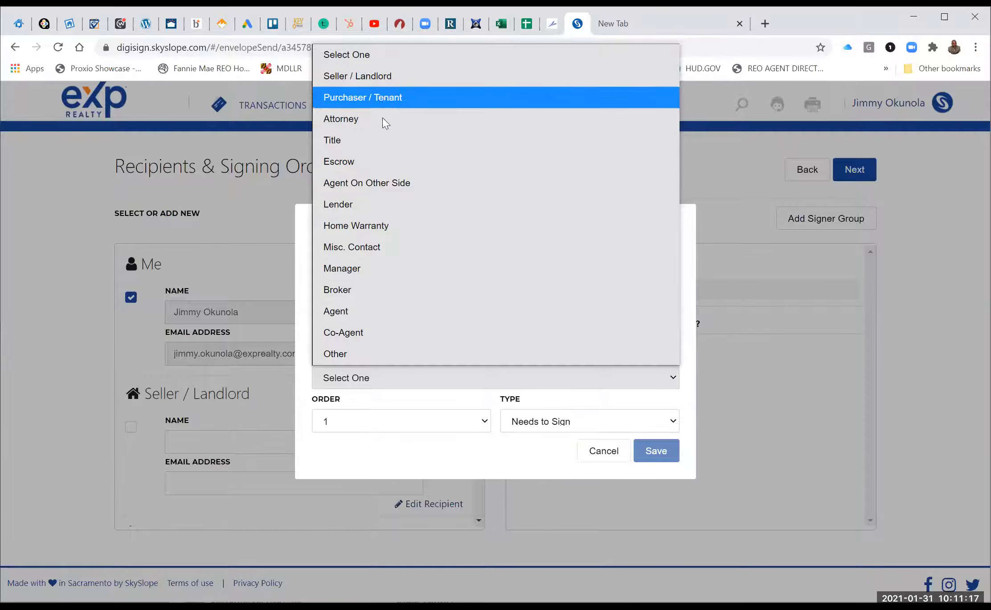
pyautogui.click(376, 98)
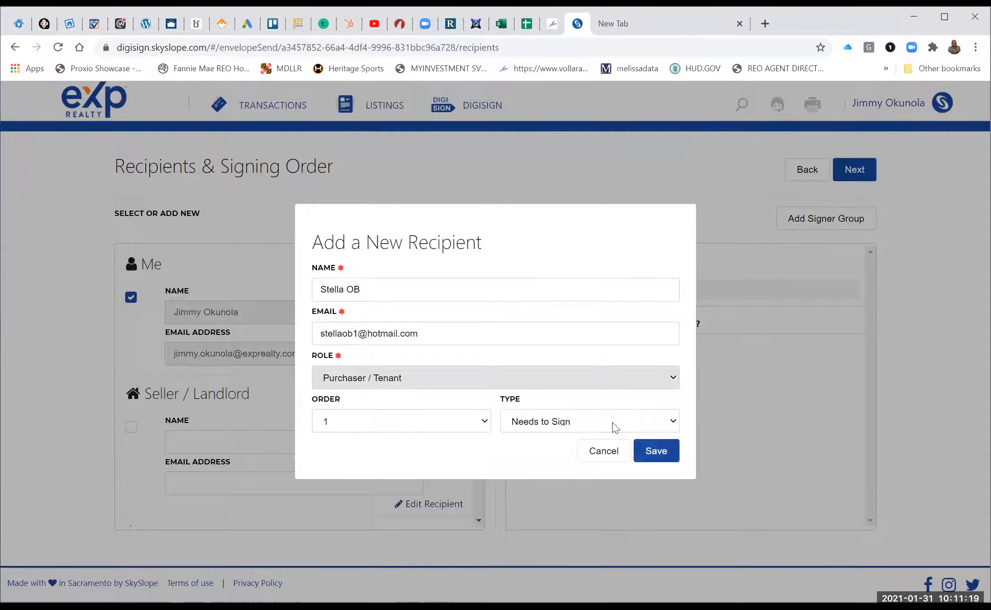
pyautogui.click(656, 451)
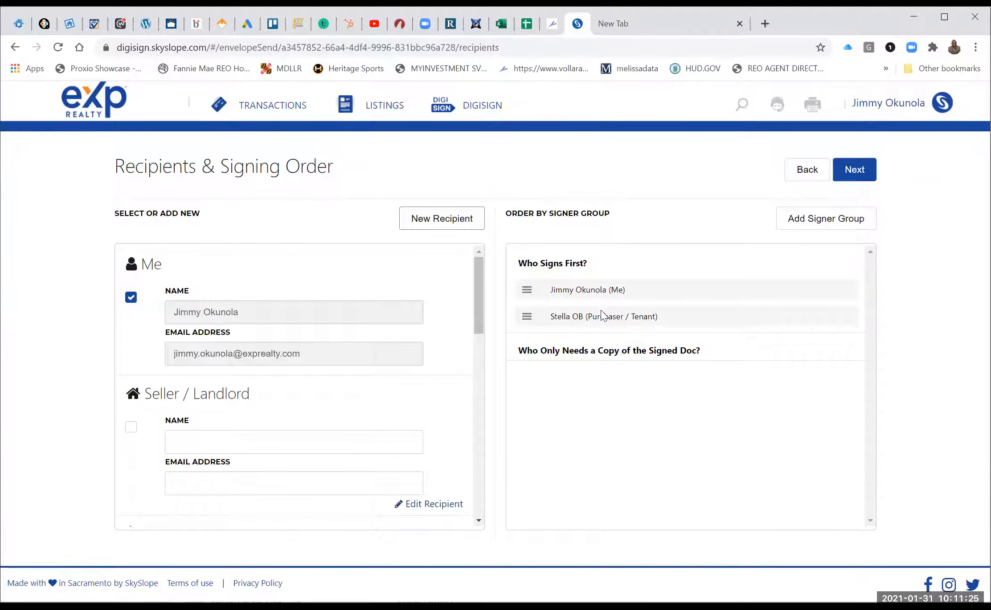
pyautogui.click(854, 170)
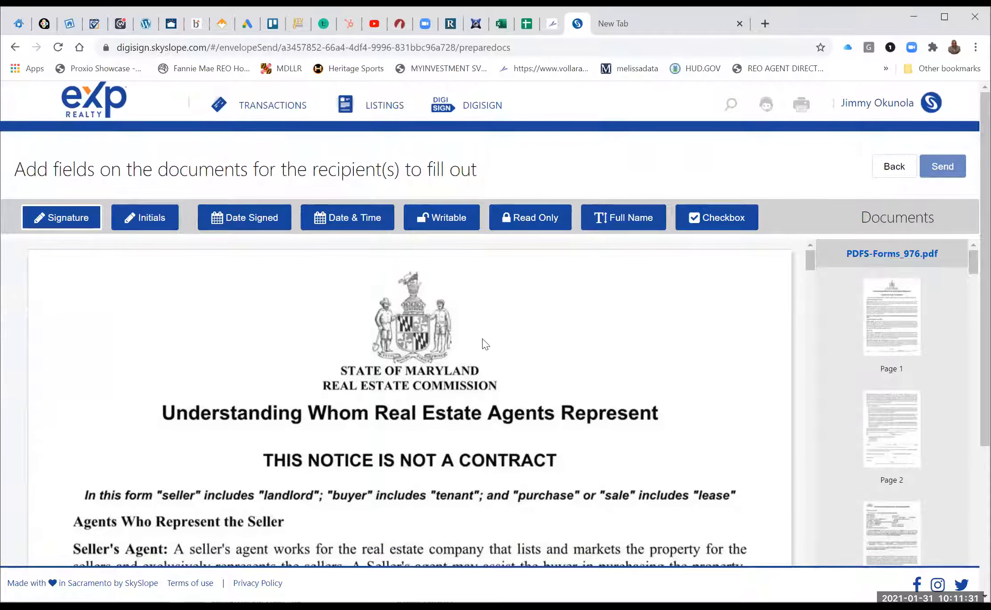
# Assign a signature field to the purchaser/tenant and add a date-signed field on its signature line.
pyautogui.scroll(-15, 486, 344)
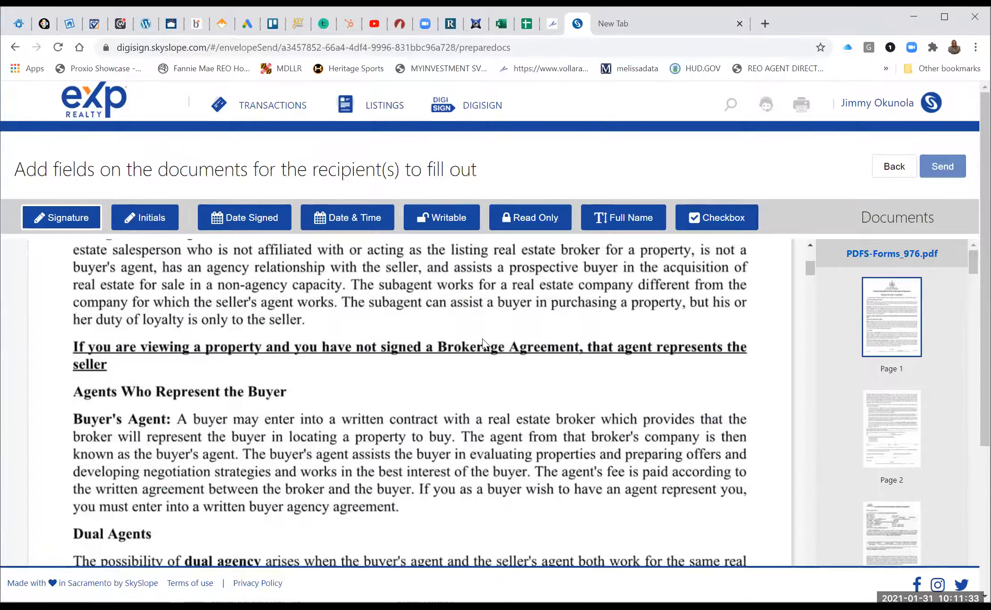
pyautogui.scroll(-5, 485, 345)
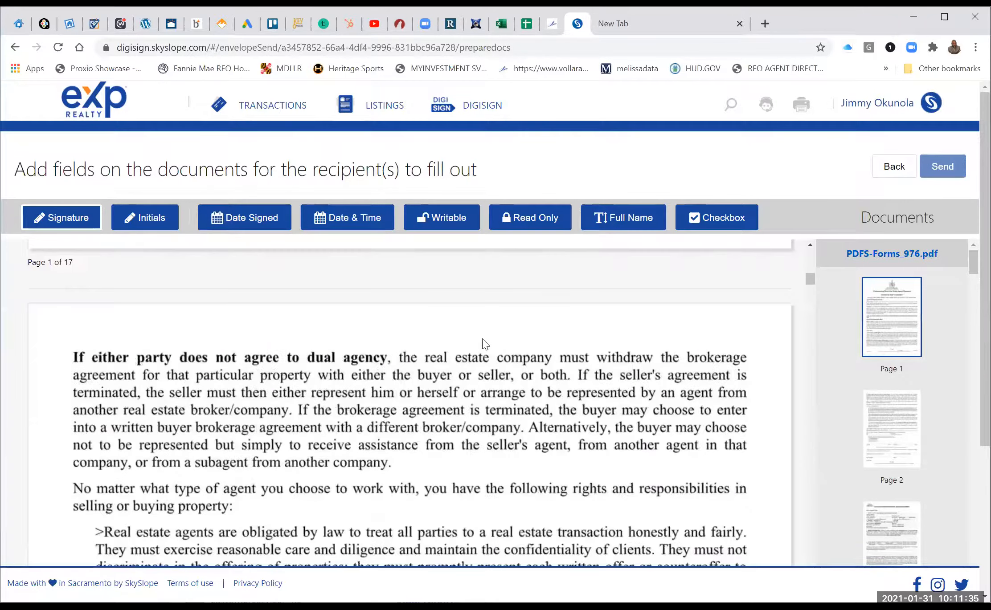
pyautogui.scroll(-10, 129, 162)
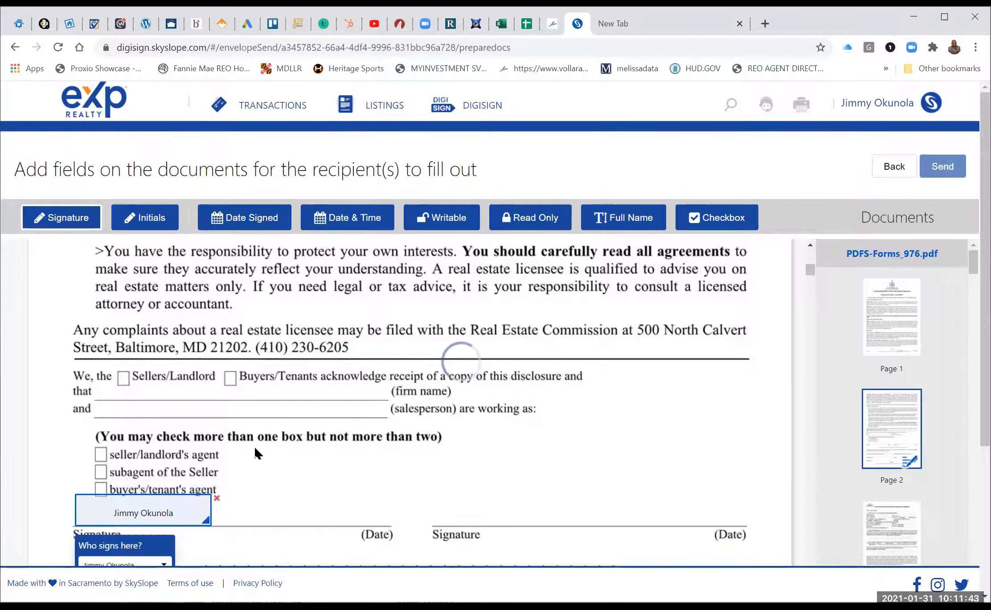
pyautogui.scroll(-2, 256, 449)
pyautogui.click(163, 429)
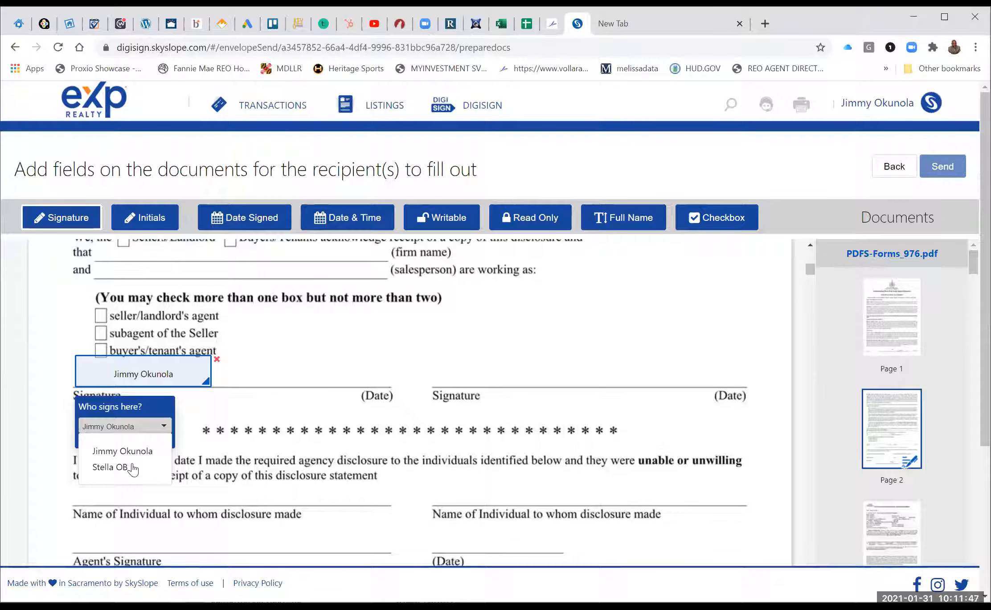
pyautogui.click(119, 466)
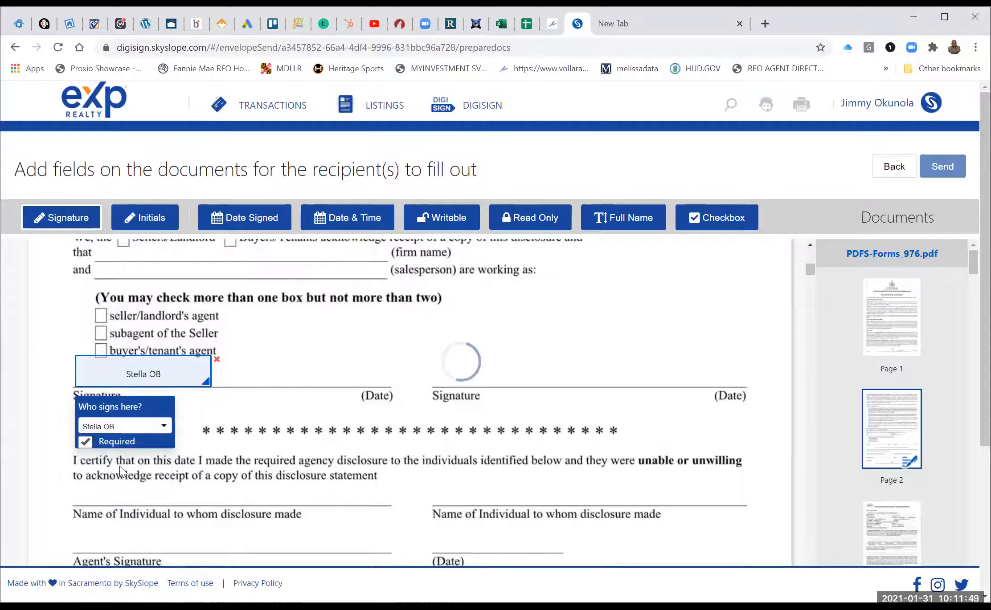
pyautogui.click(234, 218)
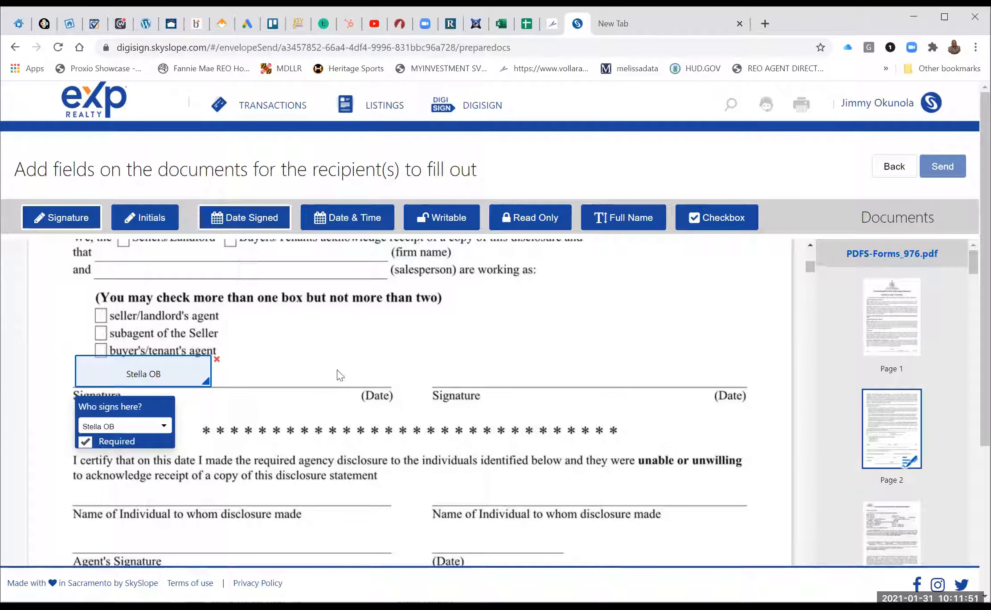
pyautogui.click(323, 364)
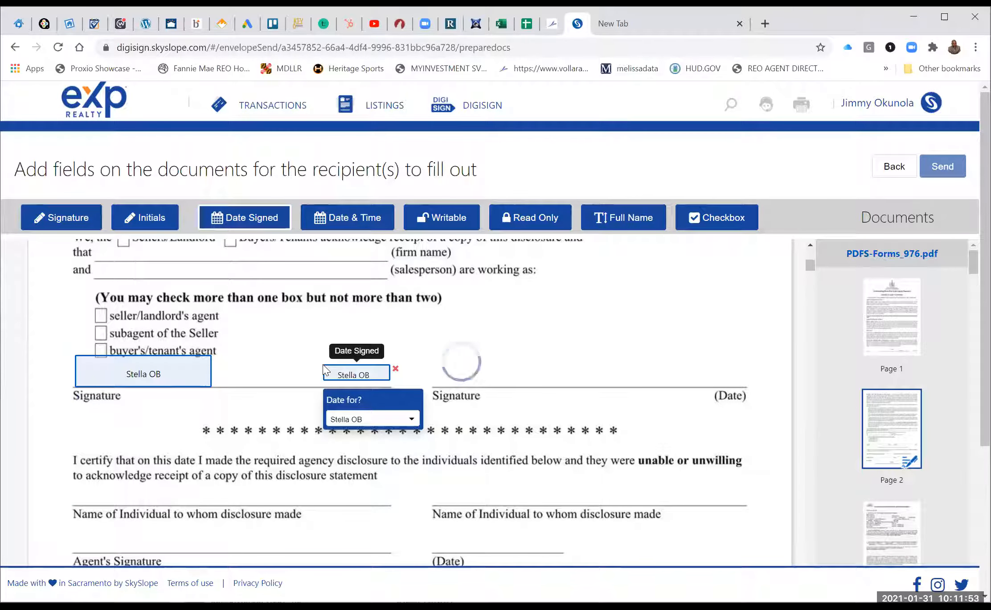
# Scroll down to the RECEIPT OF COPY signature block and select the Signature tool.
pyautogui.scroll(2, 323, 364)
pyautogui.scroll(-6, 323, 364)
pyautogui.scroll(4, 323, 370)
pyautogui.scroll(-5, 325, 370)
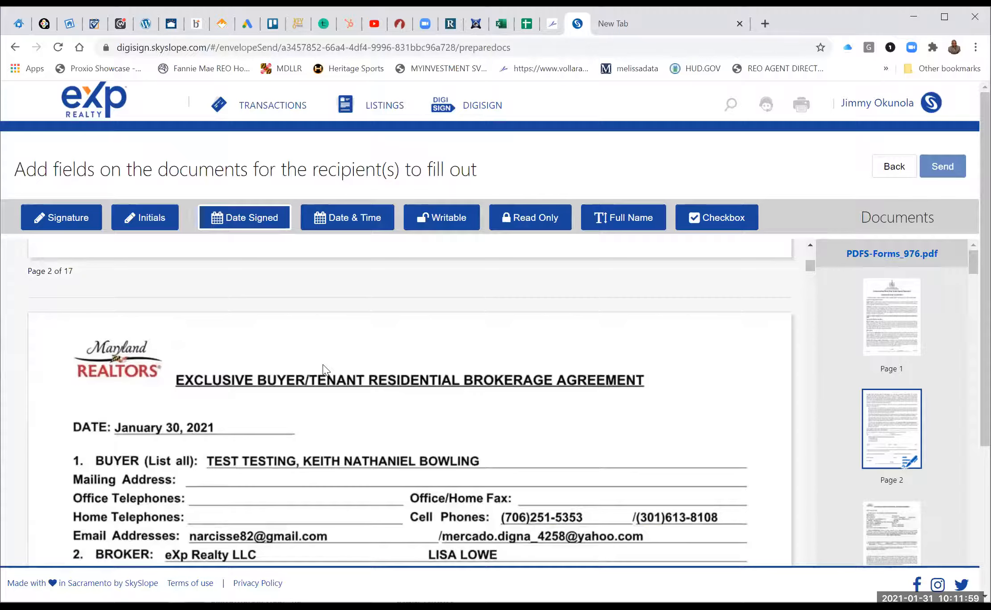
pyautogui.scroll(-5, 324, 370)
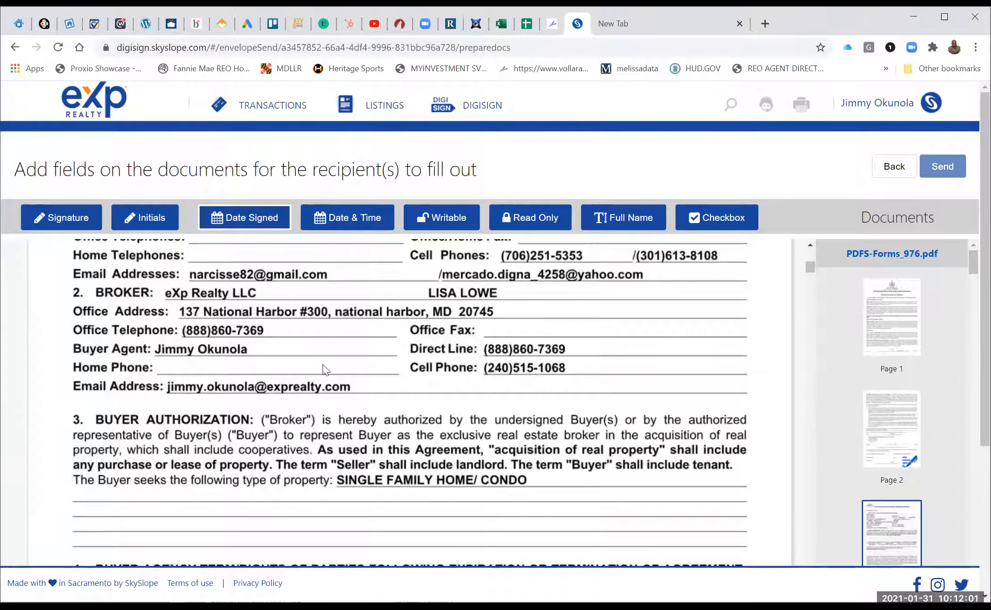
pyautogui.scroll(-5, 323, 370)
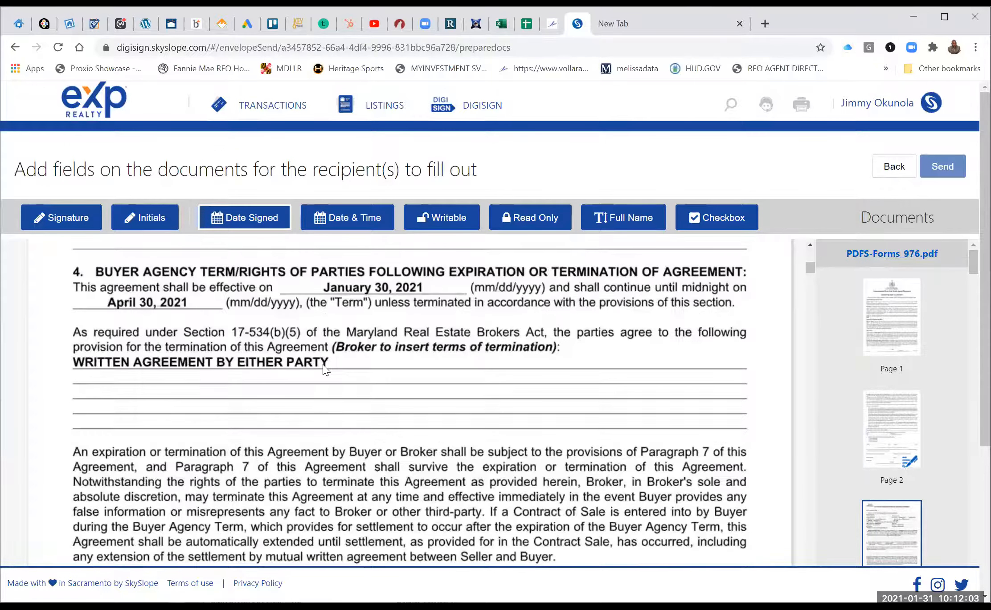
pyautogui.scroll(-5, 325, 369)
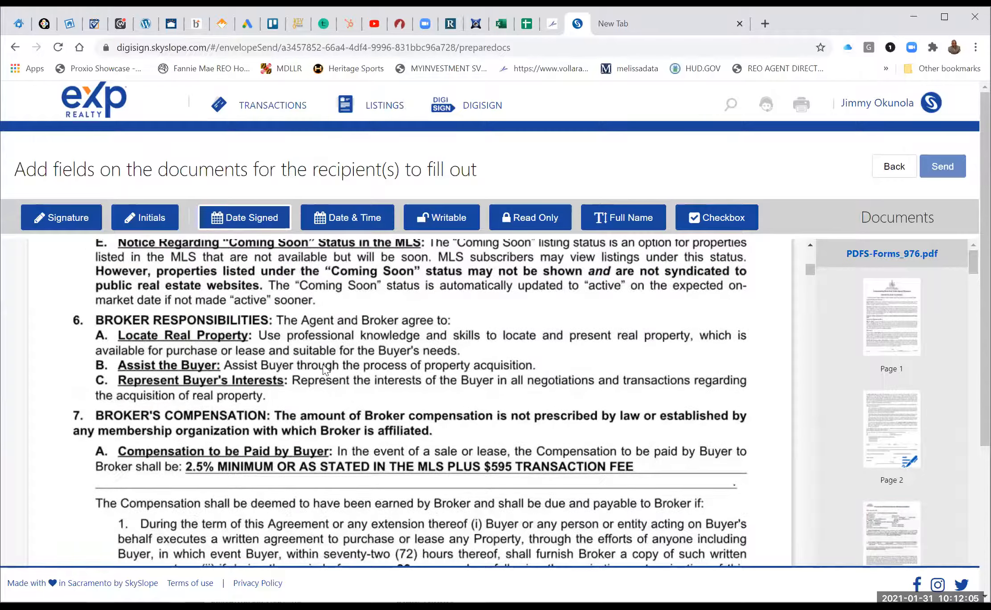
pyautogui.scroll(-5, 323, 368)
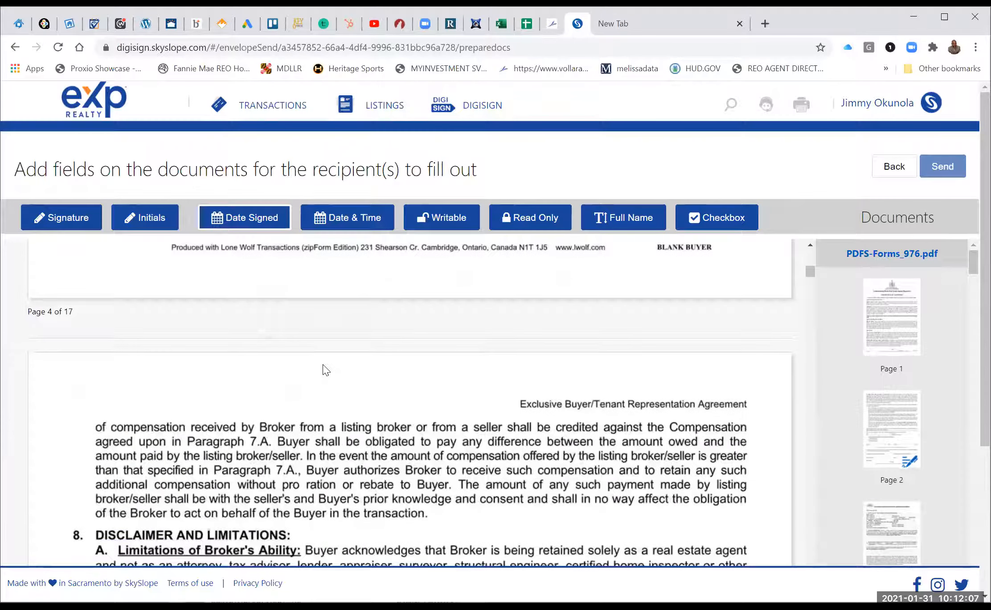
pyautogui.scroll(-5, 323, 370)
pyautogui.scroll(-5, 102, 276)
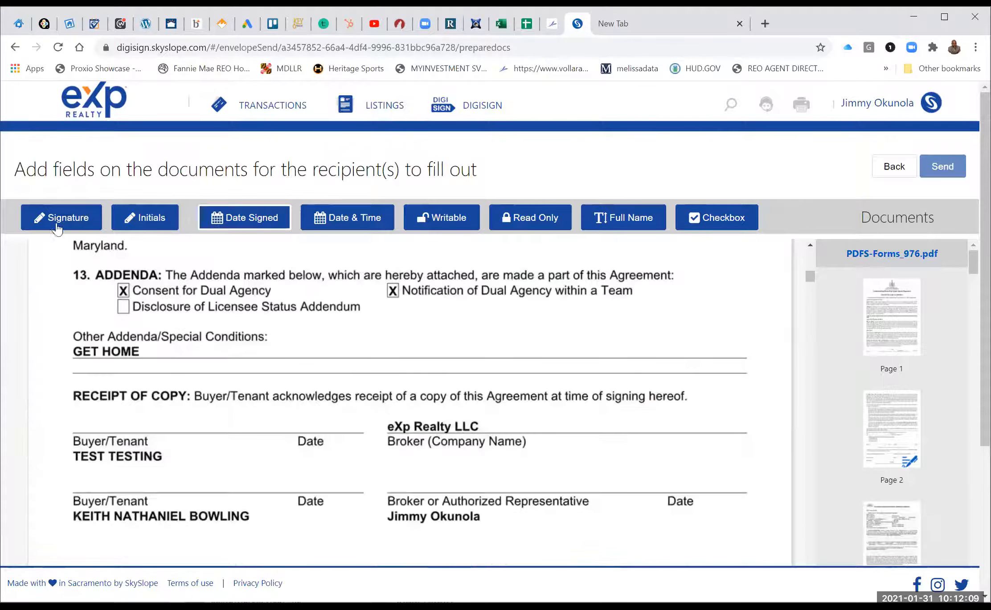
pyautogui.click(60, 221)
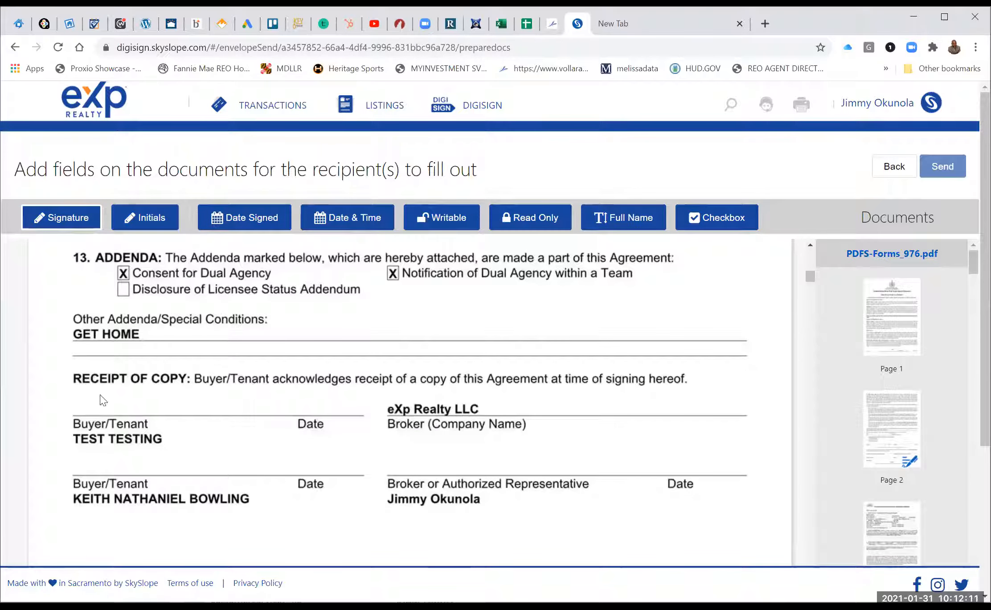
# Place a signature field and a date-signed field on the first Buyer/Tenant line.
pyautogui.click(160, 397)
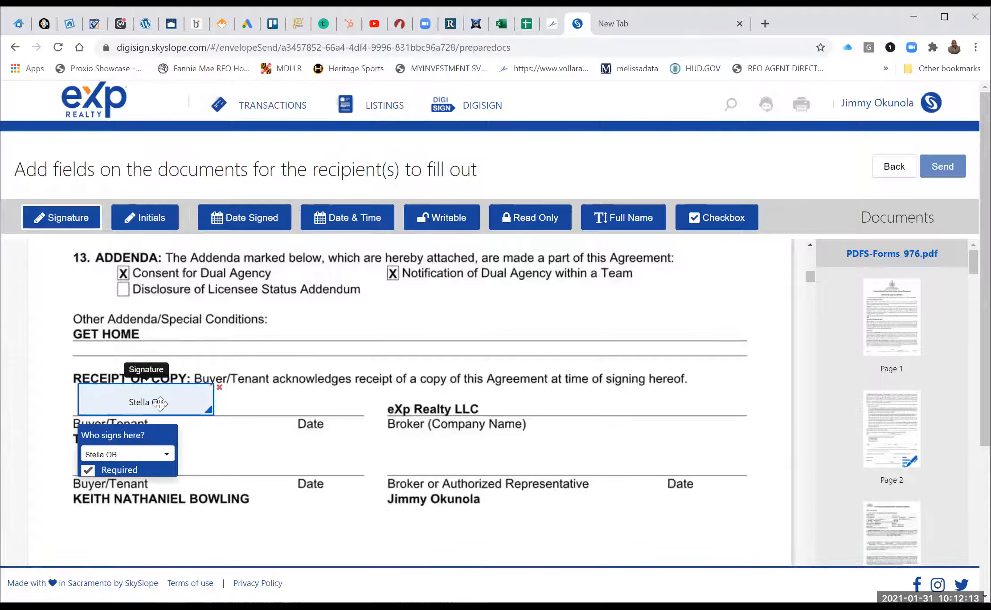
pyautogui.moveTo(159, 403); pyautogui.dragTo(154, 403)
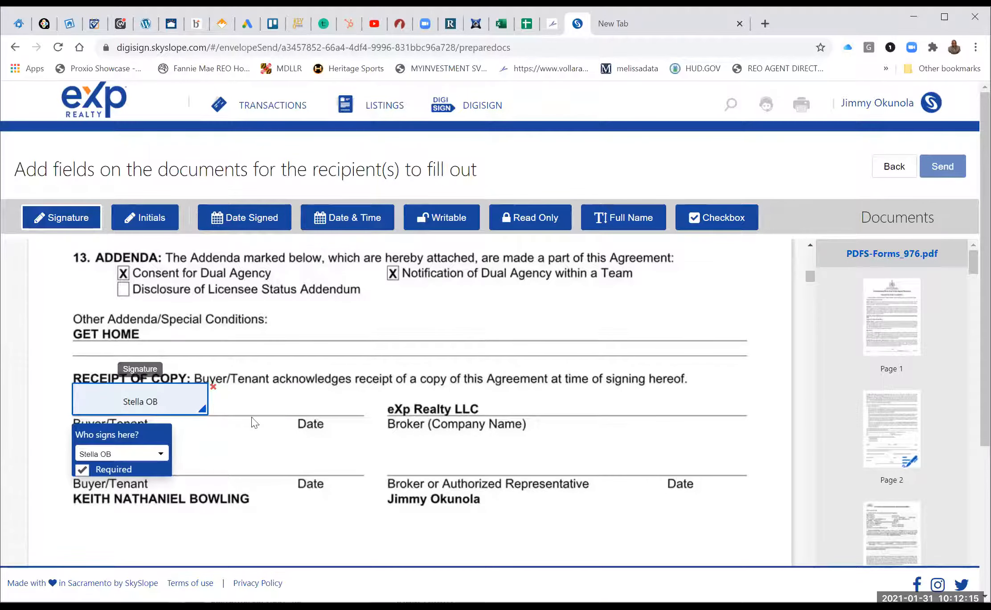
pyautogui.click(226, 229)
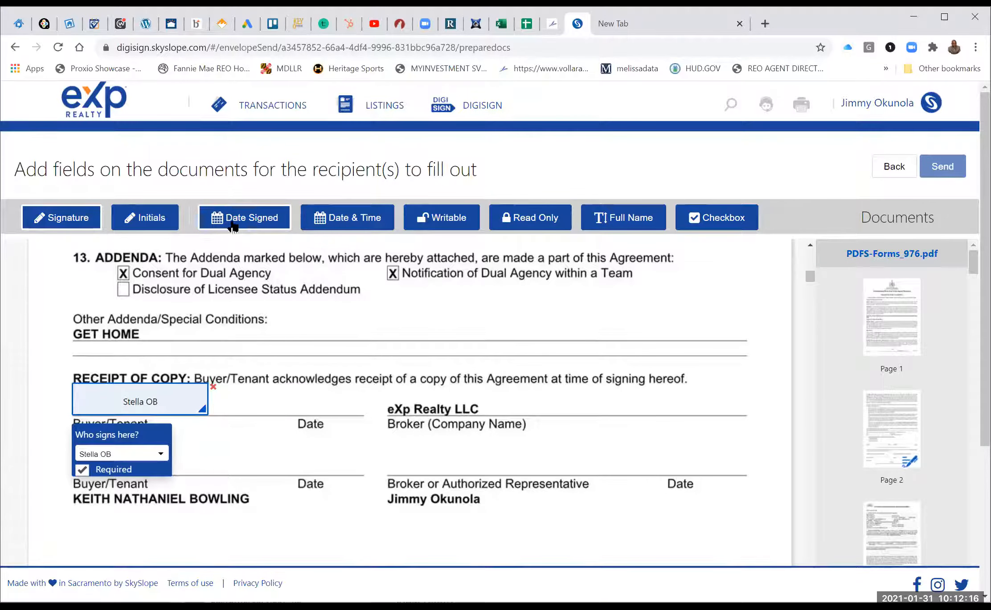
pyautogui.click(287, 402)
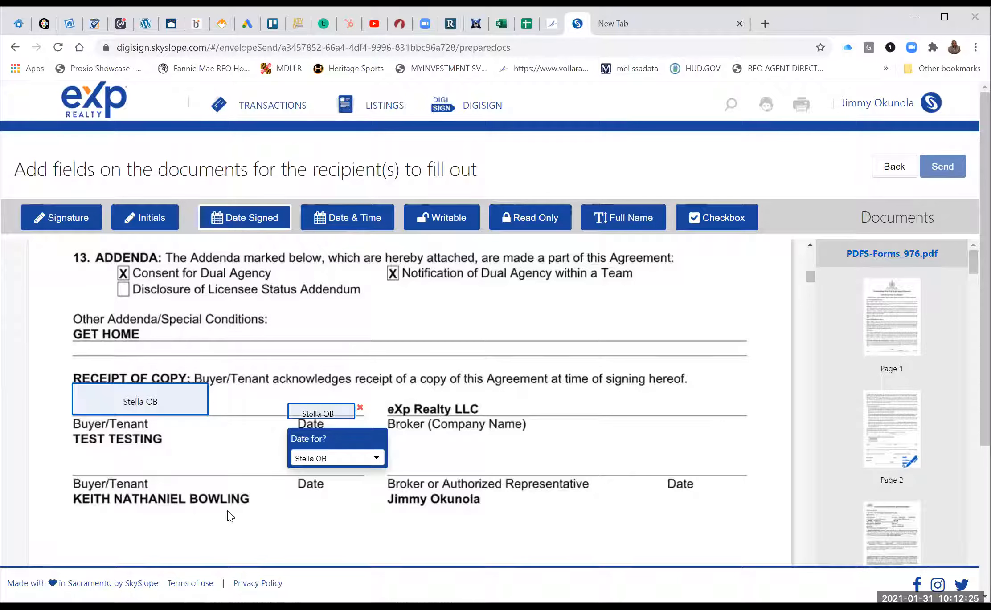
# Add a date-signed field and a signature field for the sender on the broker's line.
pyautogui.click(659, 457)
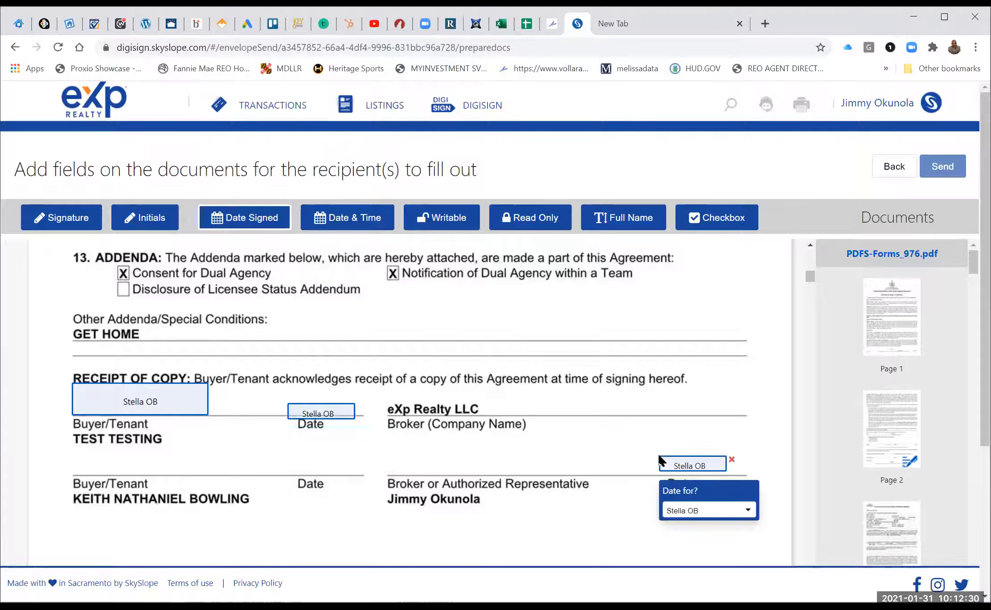
pyautogui.click(716, 520)
pyautogui.click(715, 536)
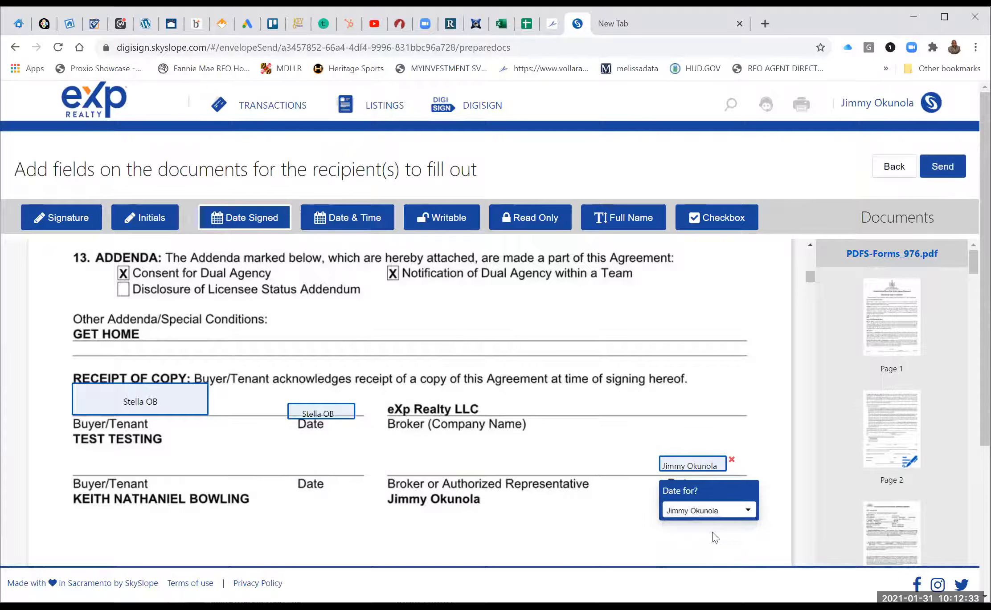
pyautogui.click(66, 219)
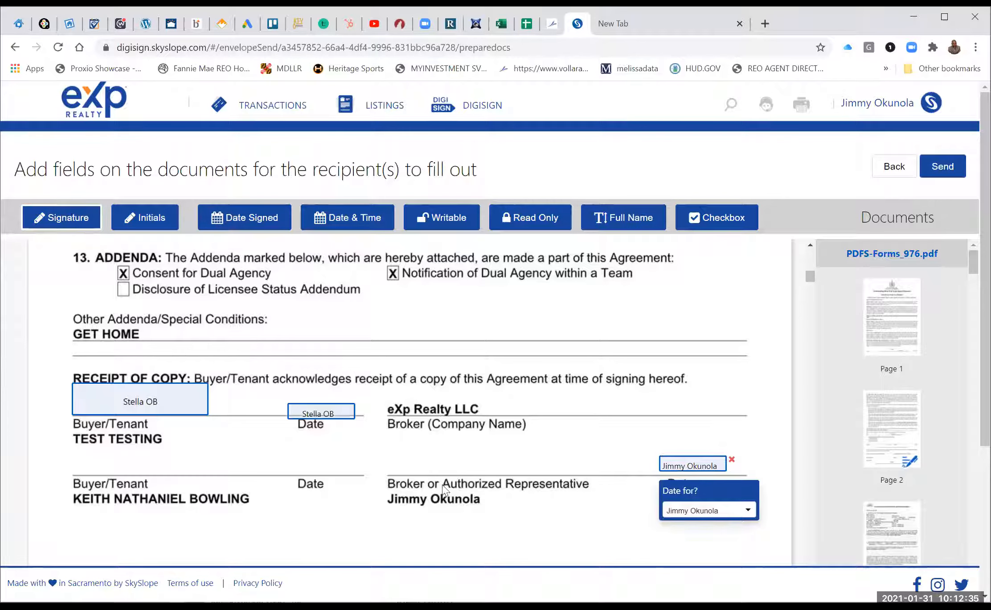
pyautogui.click(392, 444)
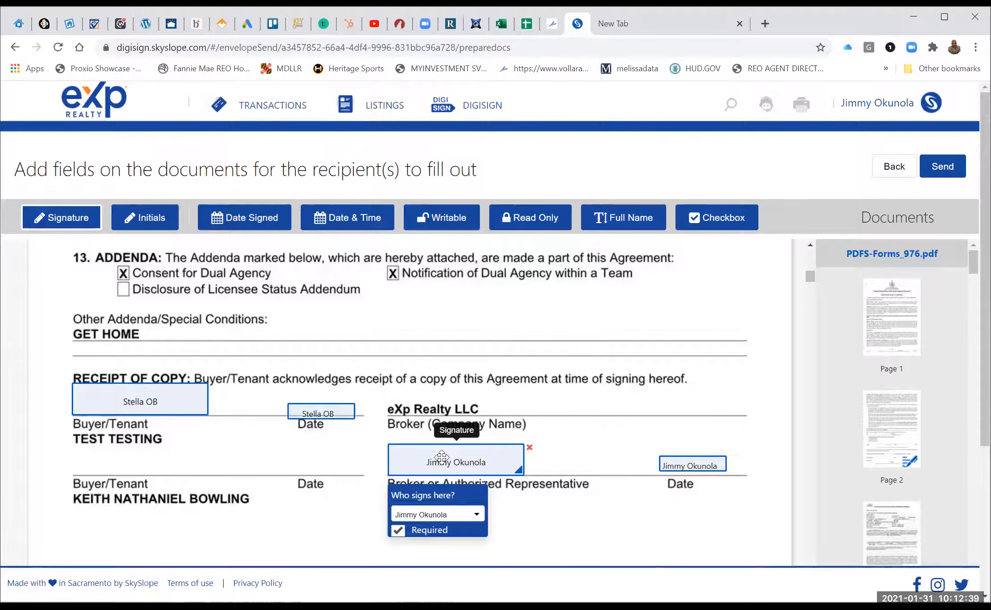
pyautogui.scroll(-3, 442, 458)
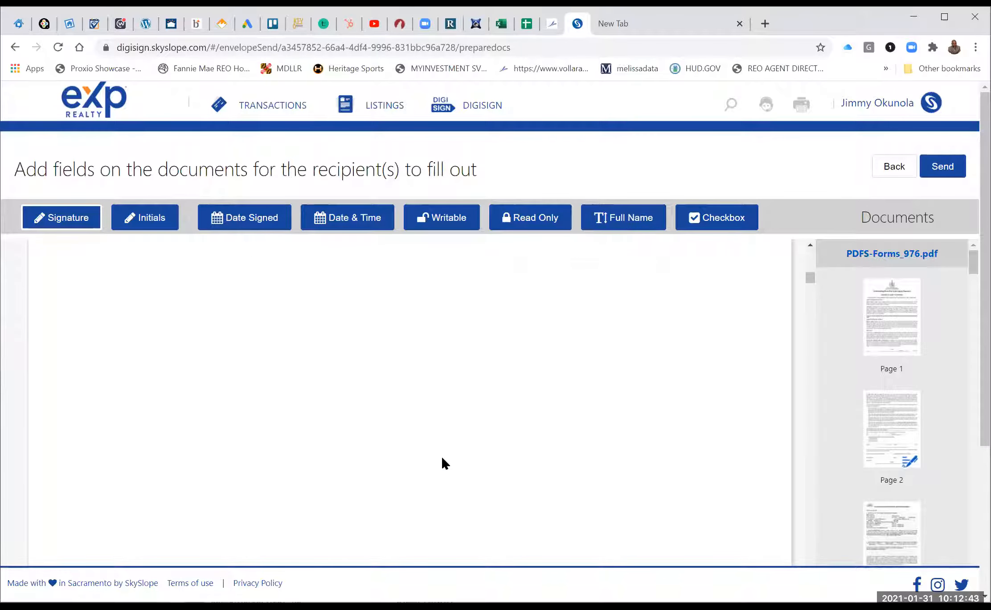
# Place a writable field under the section 4 termination terms.
pyautogui.scroll(-5, 444, 463)
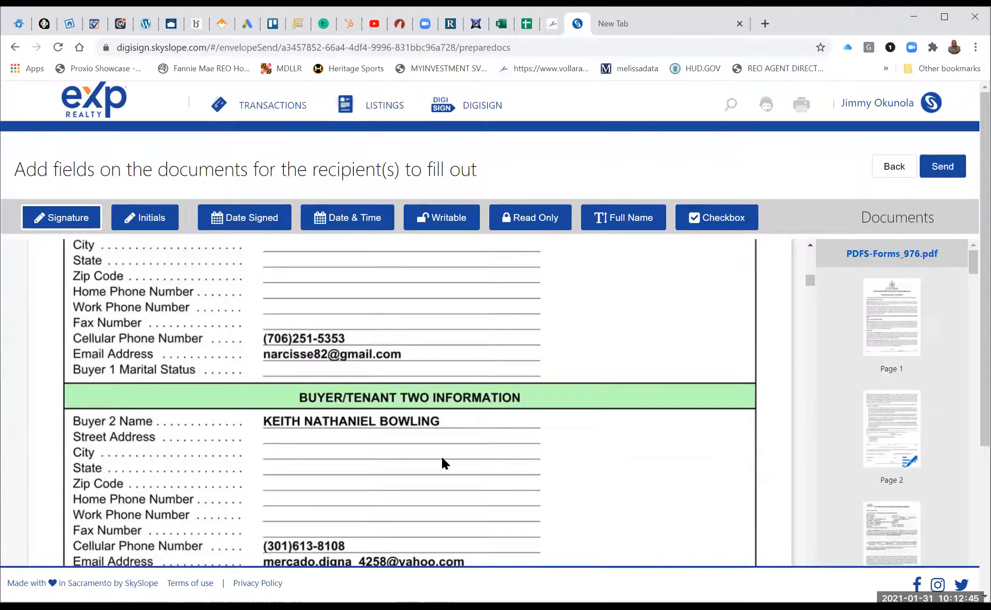
pyautogui.scroll(-10, 445, 463)
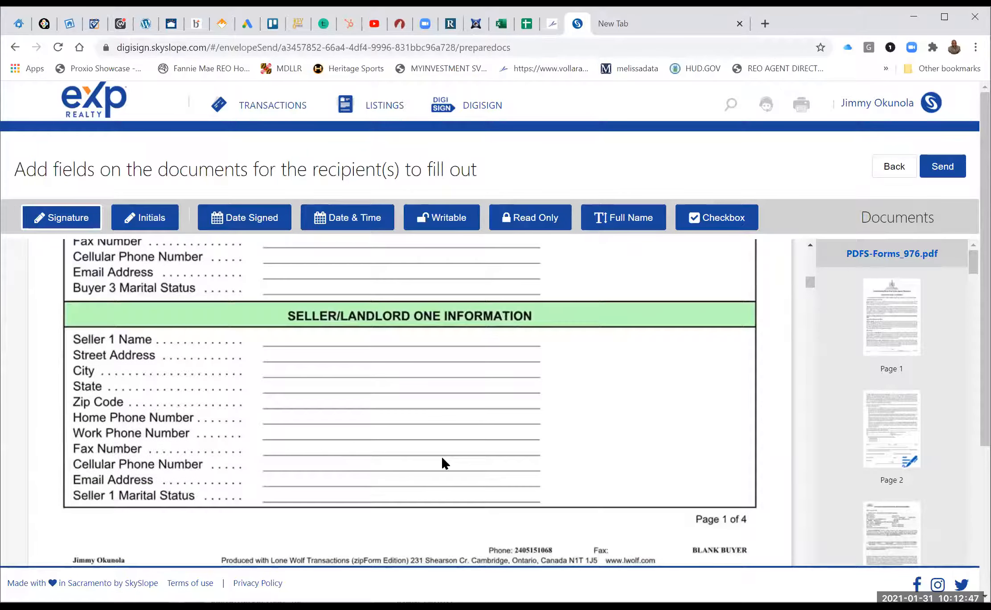
pyautogui.scroll(-8, 444, 463)
pyautogui.scroll(-9, 444, 463)
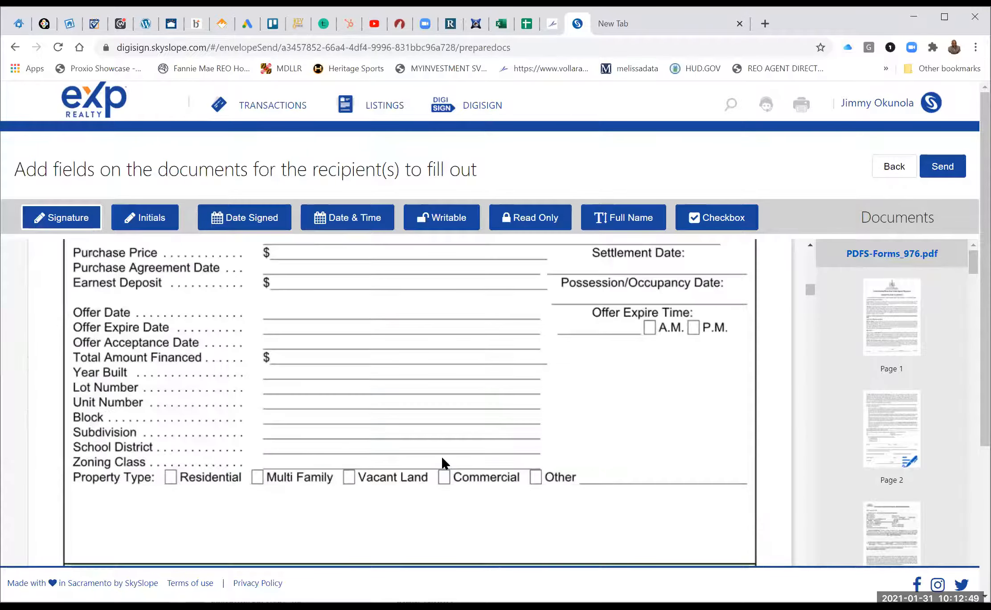
pyautogui.scroll(6, 444, 463)
pyautogui.scroll(15, 444, 464)
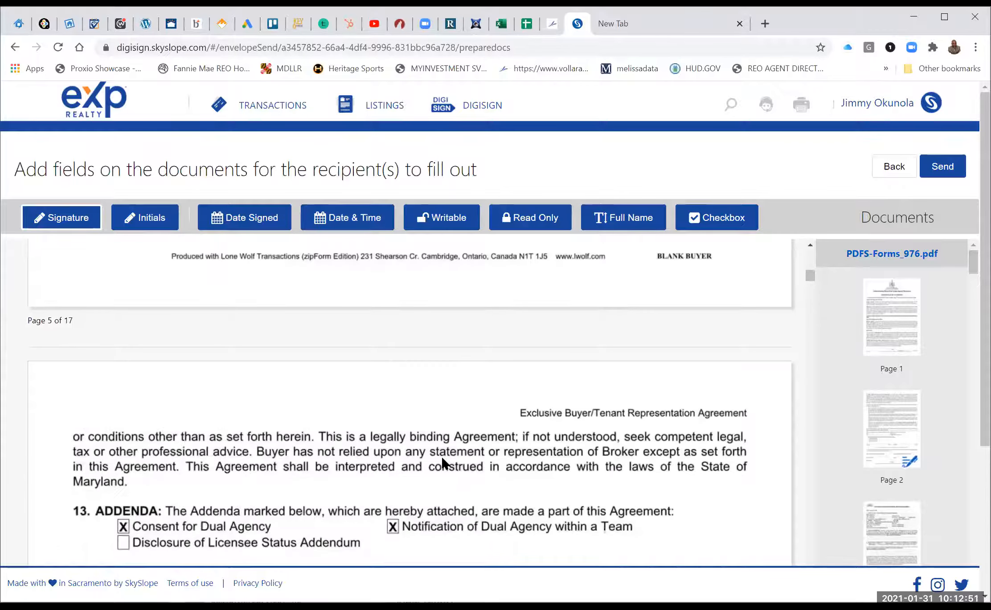
pyautogui.scroll(5, 444, 464)
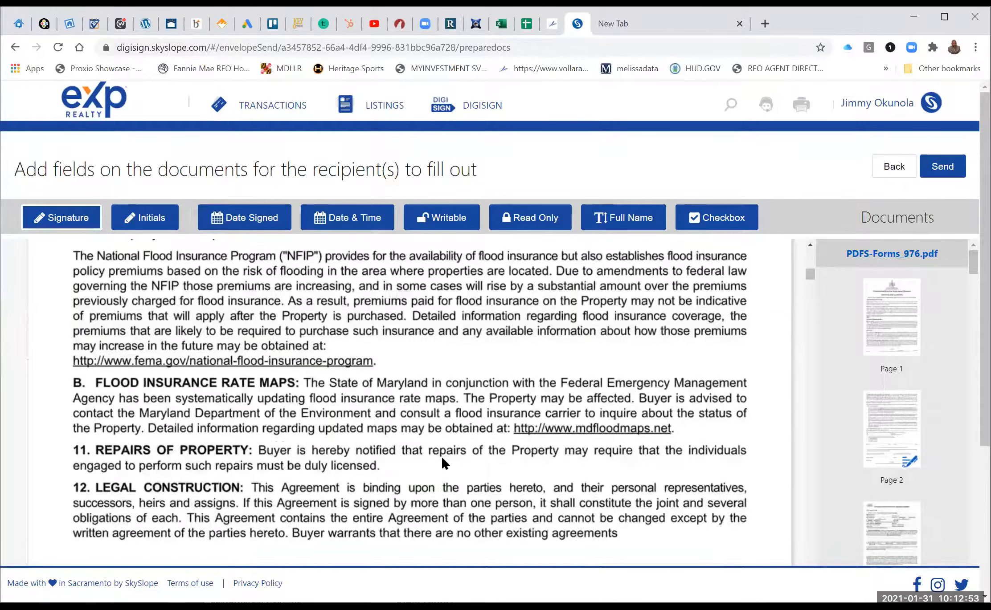
pyautogui.scroll(20, 444, 464)
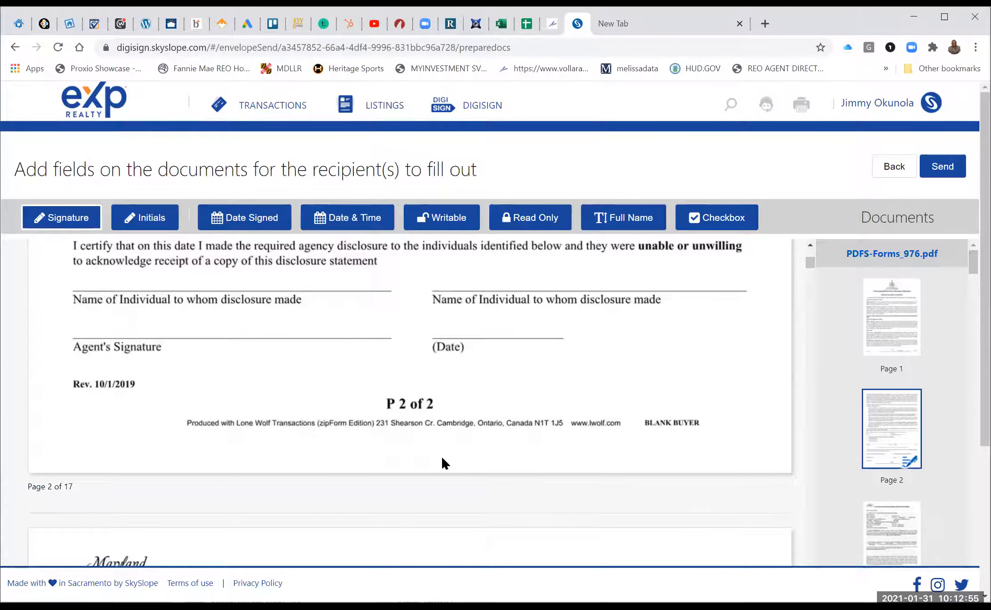
pyautogui.scroll(-4, 444, 463)
pyautogui.scroll(-10, 444, 463)
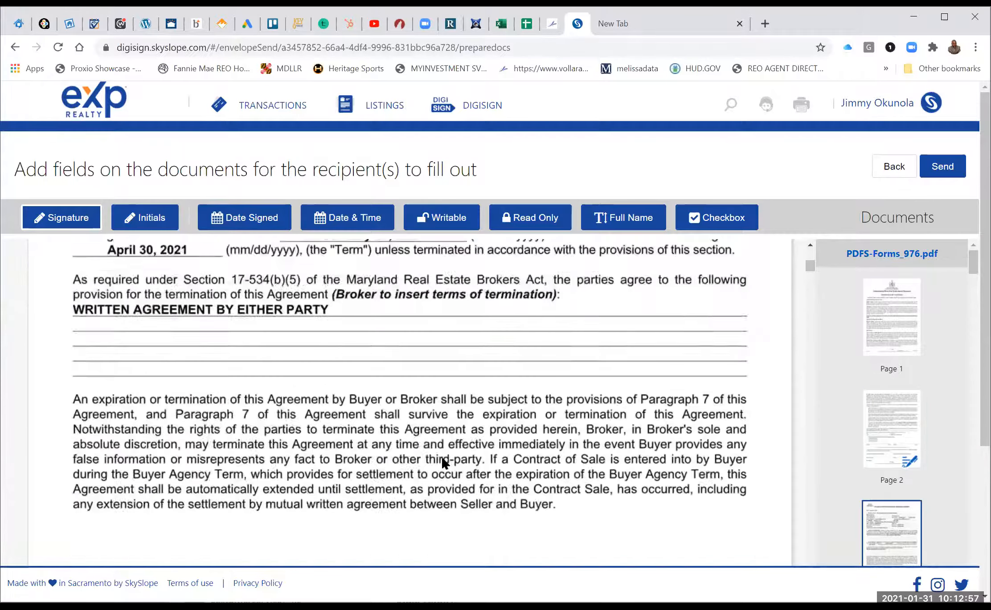
pyautogui.scroll(3, 425, 325)
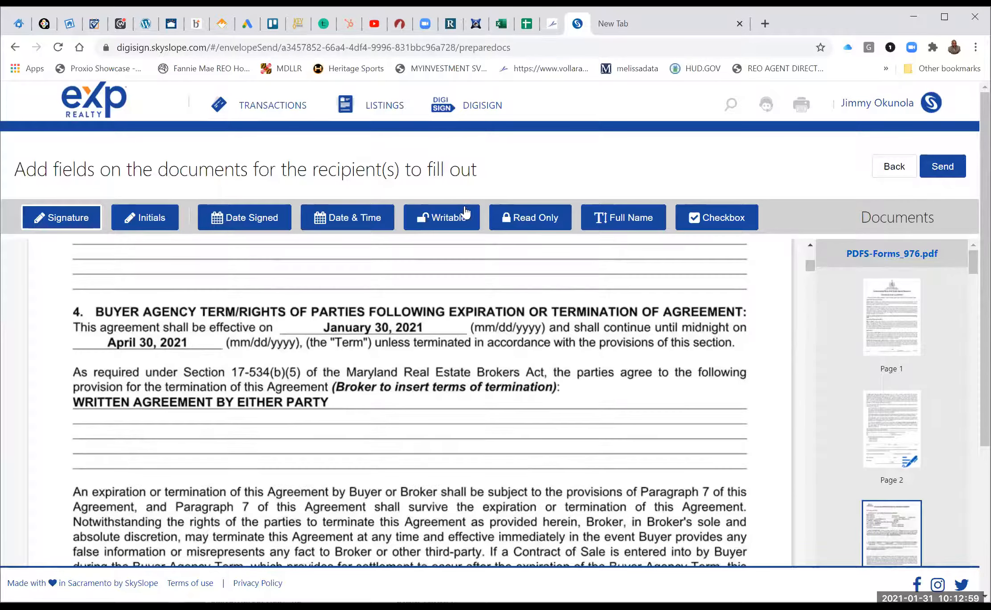
pyautogui.click(442, 223)
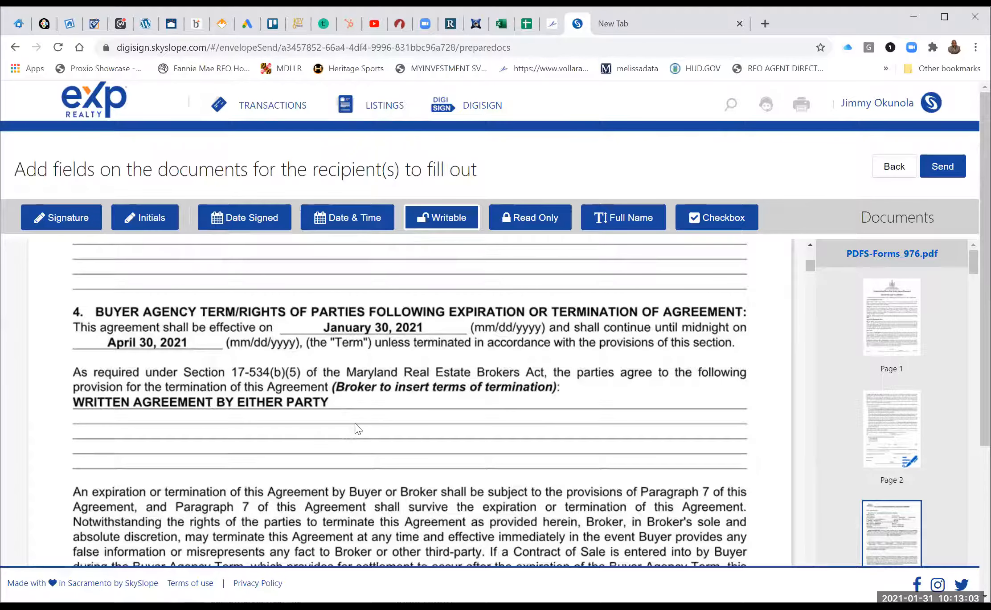
pyautogui.click(234, 422)
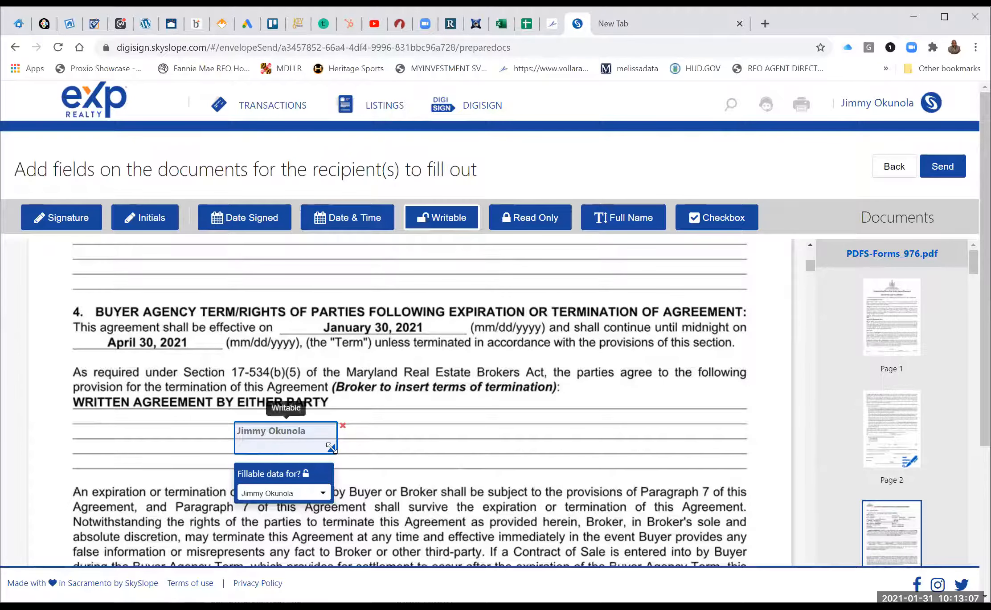
# Widen the writable field across the line and enter 'by the way check this out'.
pyautogui.moveTo(330, 447); pyautogui.dragTo(657, 440)
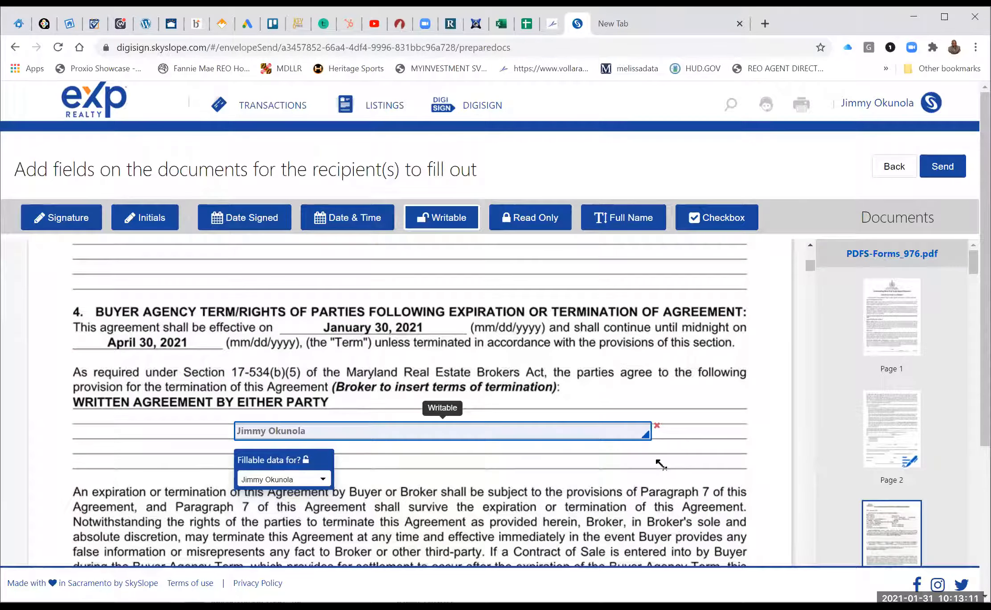
pyautogui.moveTo(665, 433); pyautogui.dragTo(673, 433)
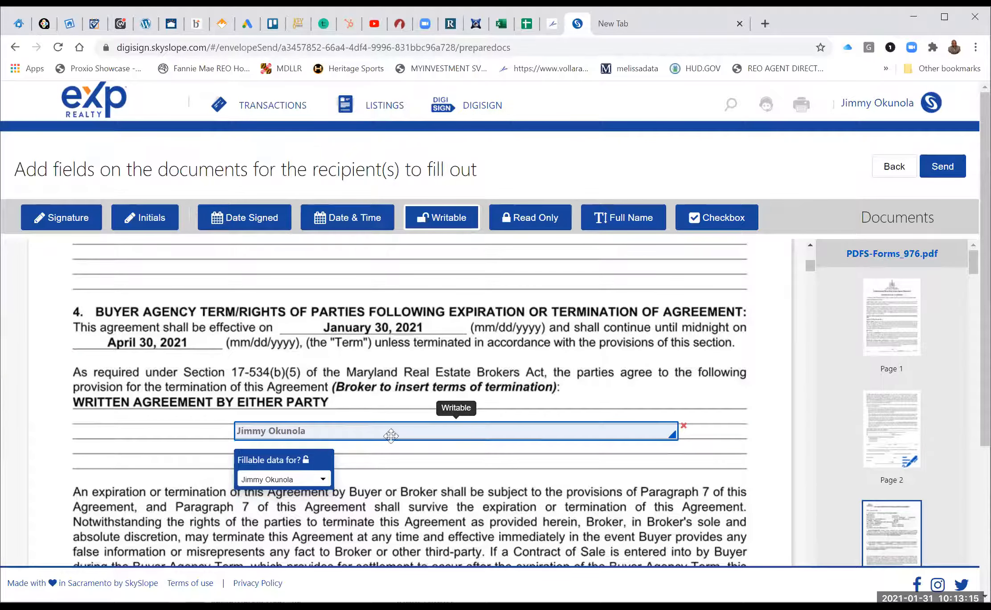
pyautogui.click(362, 431)
pyautogui.write('bt')
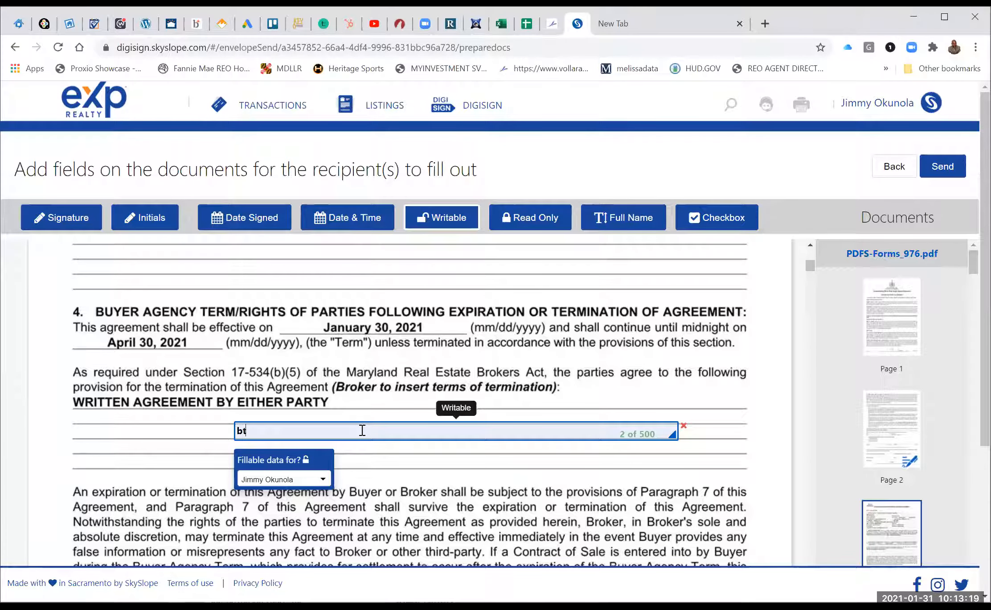
pyautogui.write('y the way check this out')
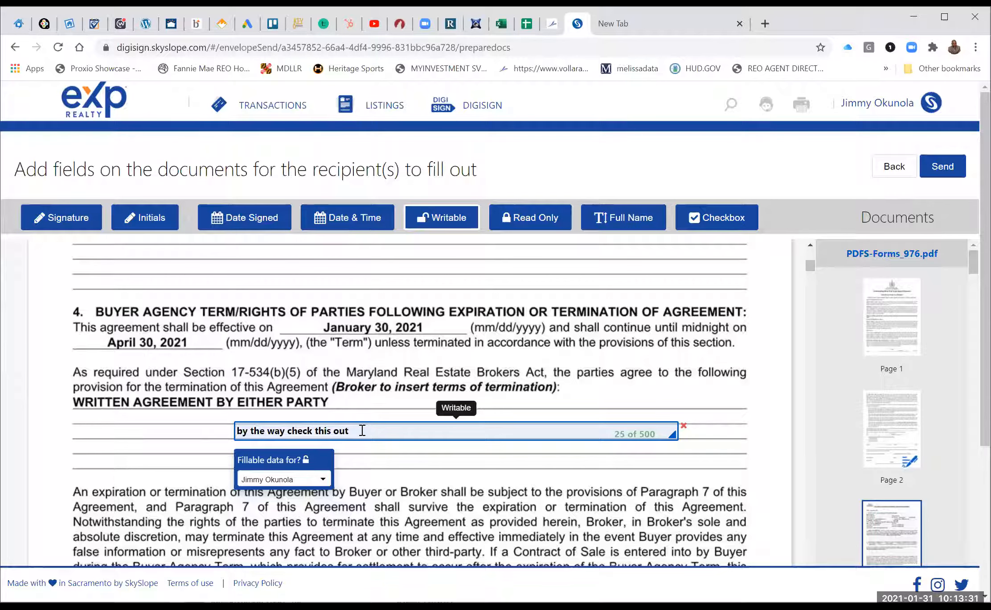
pyautogui.click(700, 219)
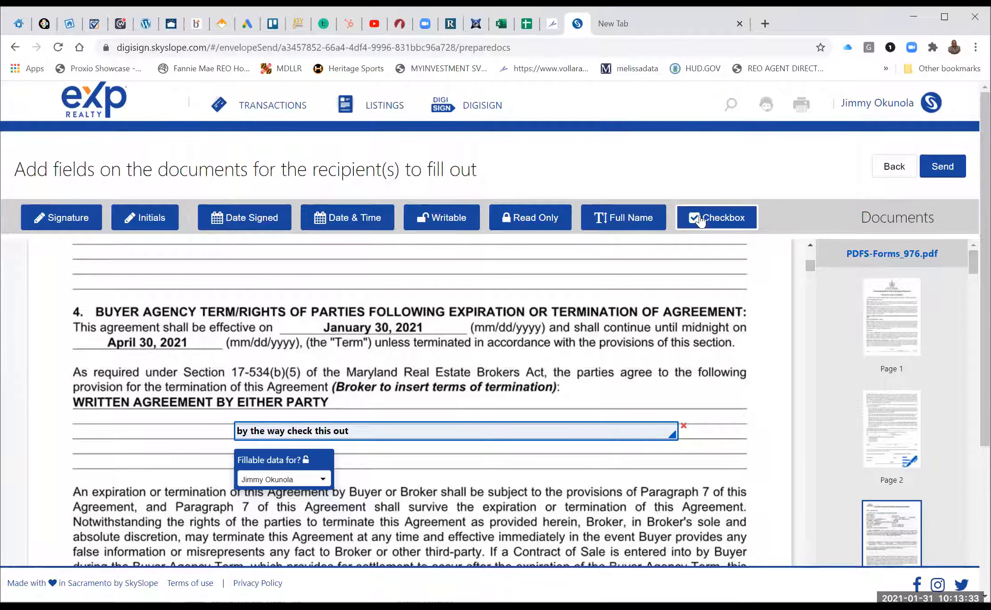
# Add a checkbox below the termination terms, then scroll to Additional Provisions and the signature blocks.
pyautogui.click(86, 441)
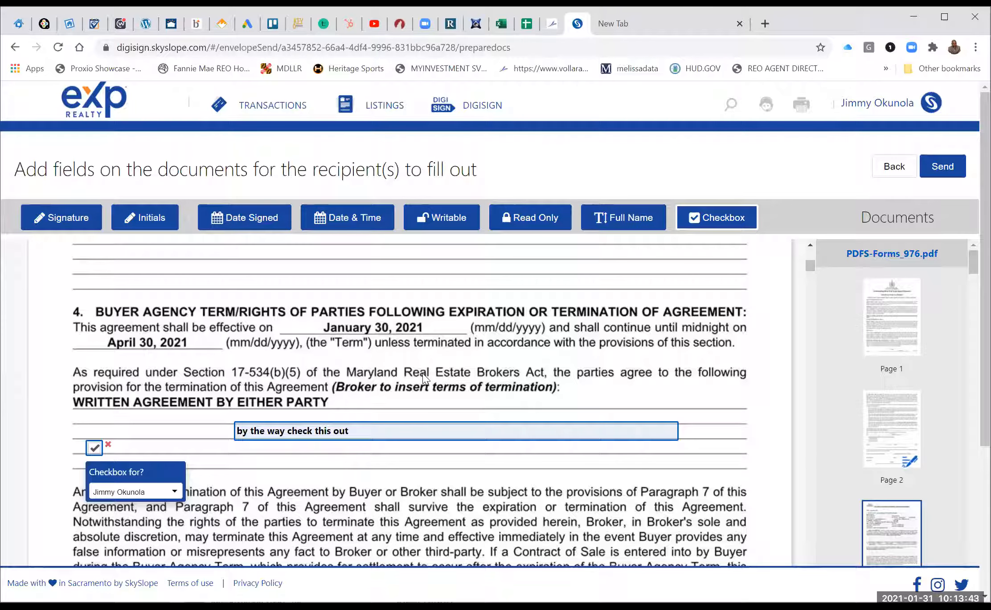
pyautogui.scroll(-5, 425, 378)
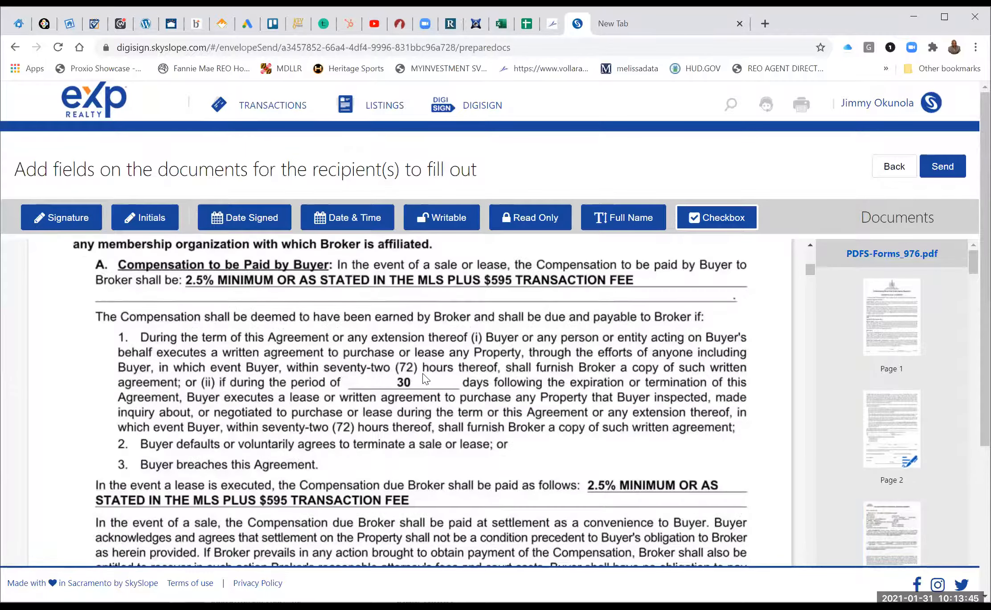
pyautogui.scroll(-20, 423, 379)
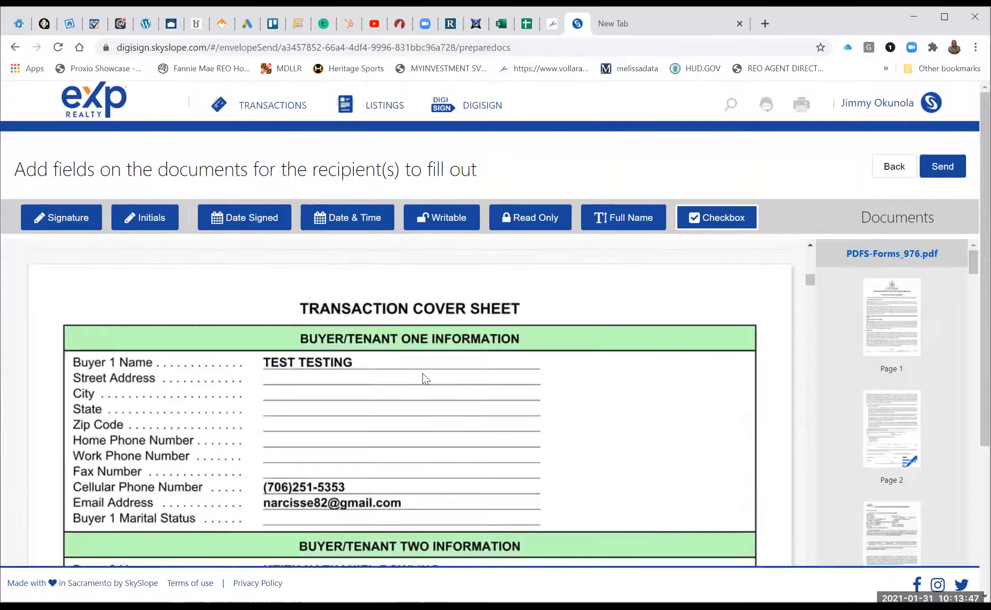
pyautogui.scroll(-20, 424, 378)
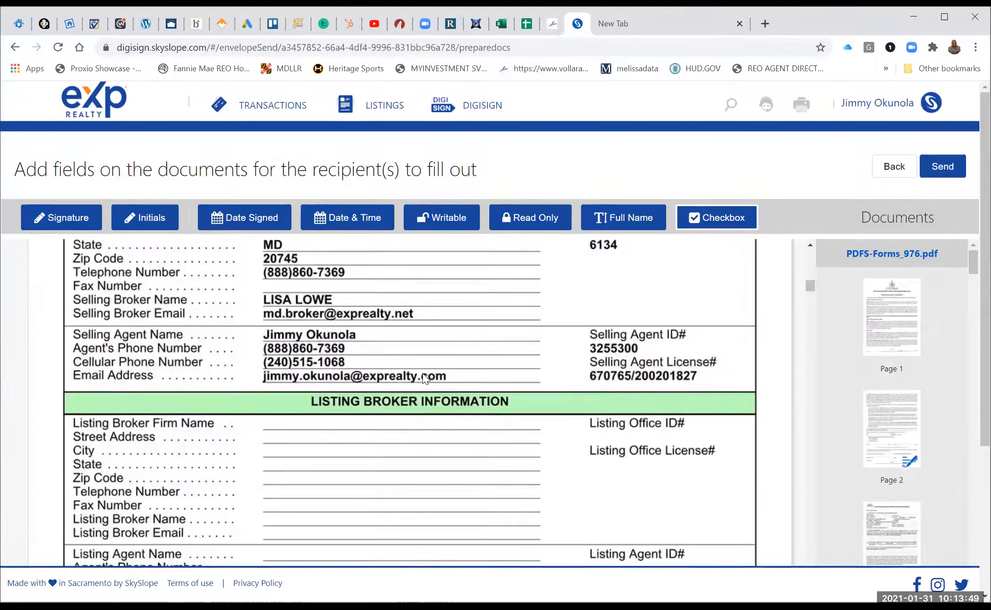
pyautogui.scroll(-20, 424, 379)
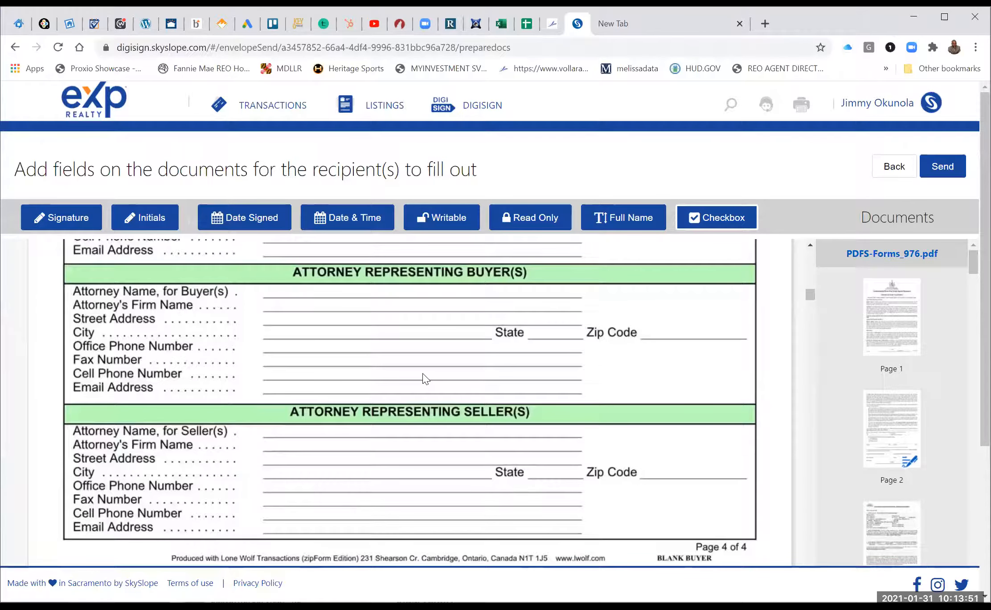
pyautogui.scroll(-10, 423, 379)
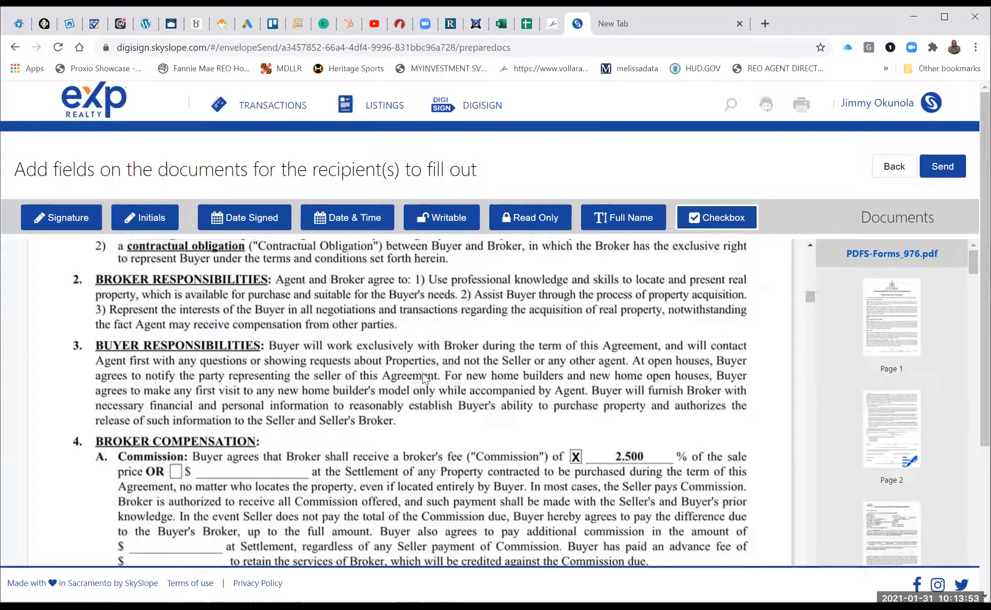
pyautogui.scroll(-6, 423, 374)
pyautogui.scroll(7, 424, 378)
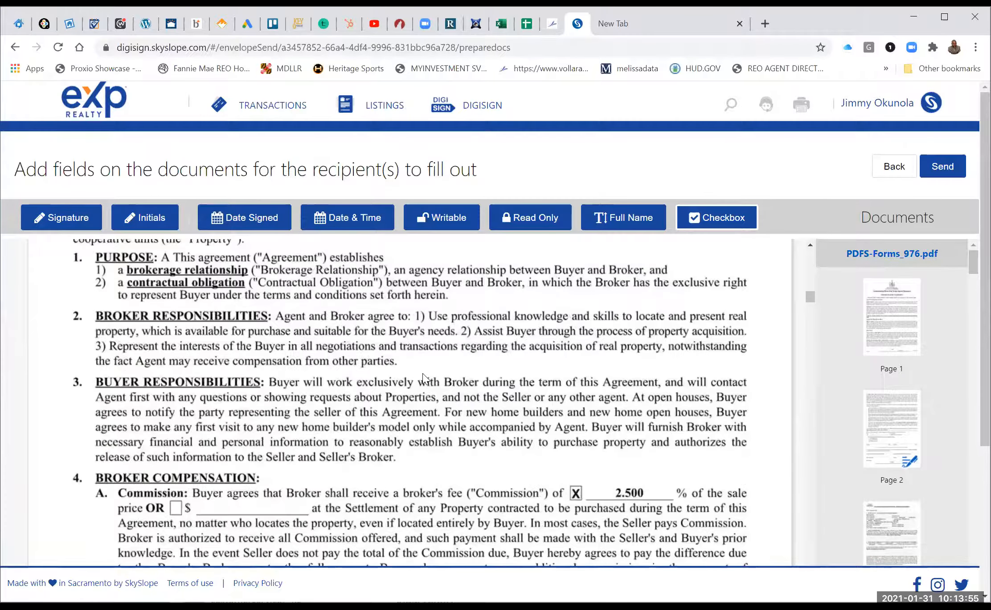
pyautogui.scroll(-15, 423, 378)
pyautogui.scroll(4, 423, 379)
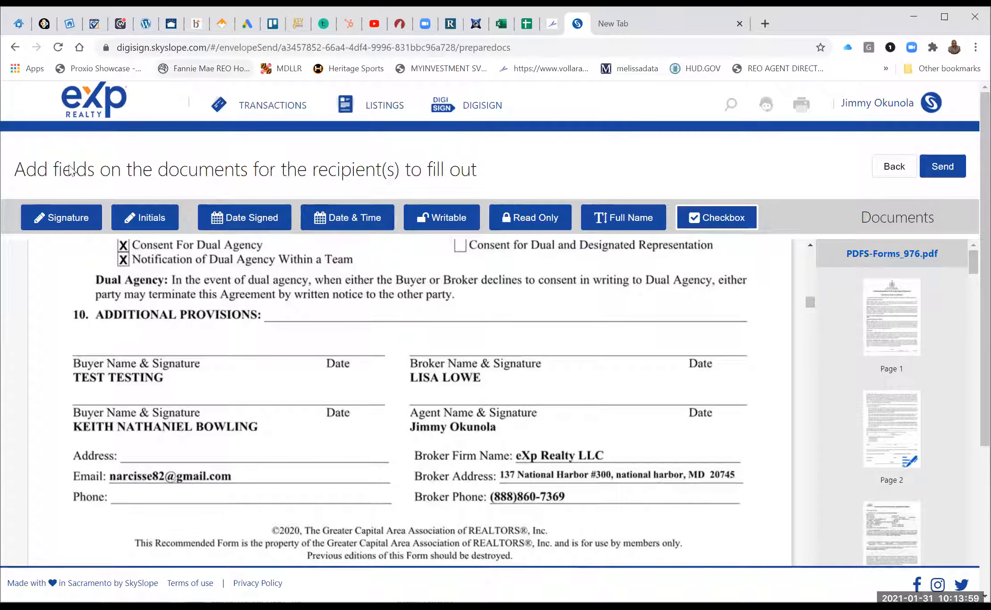
# Place a signature field for the second recipient below Additional Provisions, plus a date-signed field on the Date line.
pyautogui.click(81, 223)
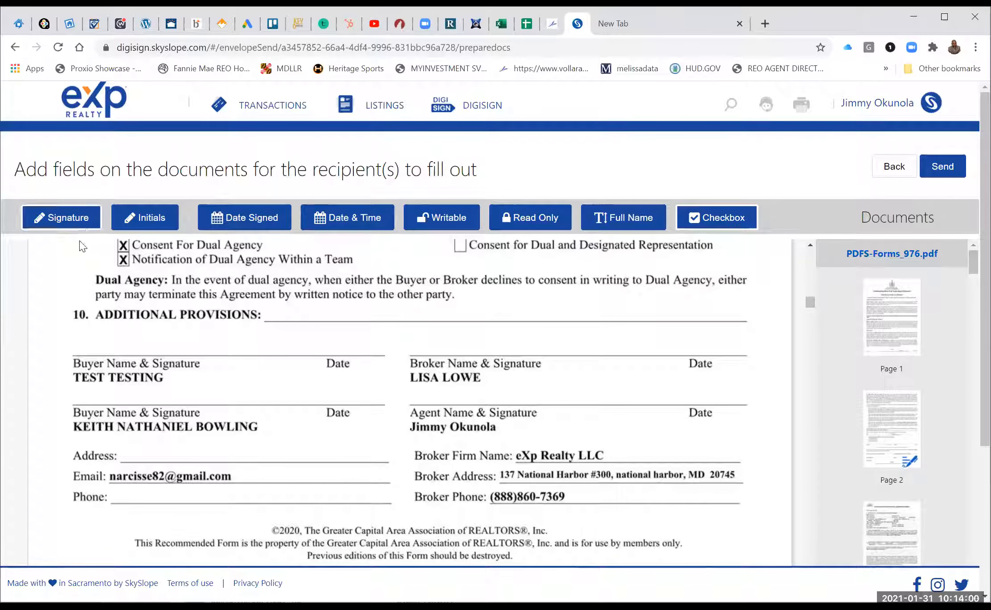
pyautogui.click(89, 330)
pyautogui.click(151, 396)
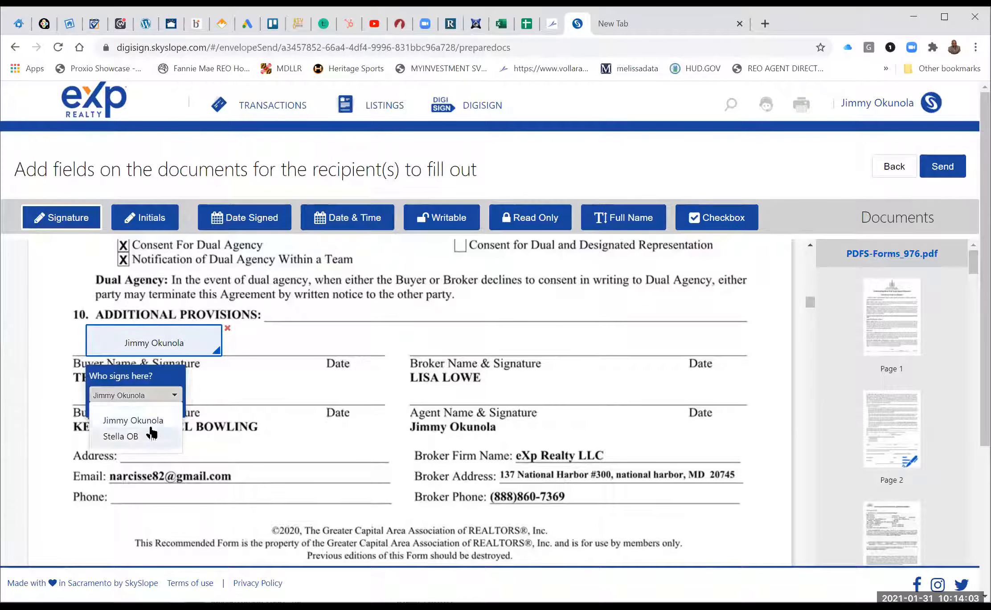
pyautogui.click(150, 427)
pyautogui.click(143, 395)
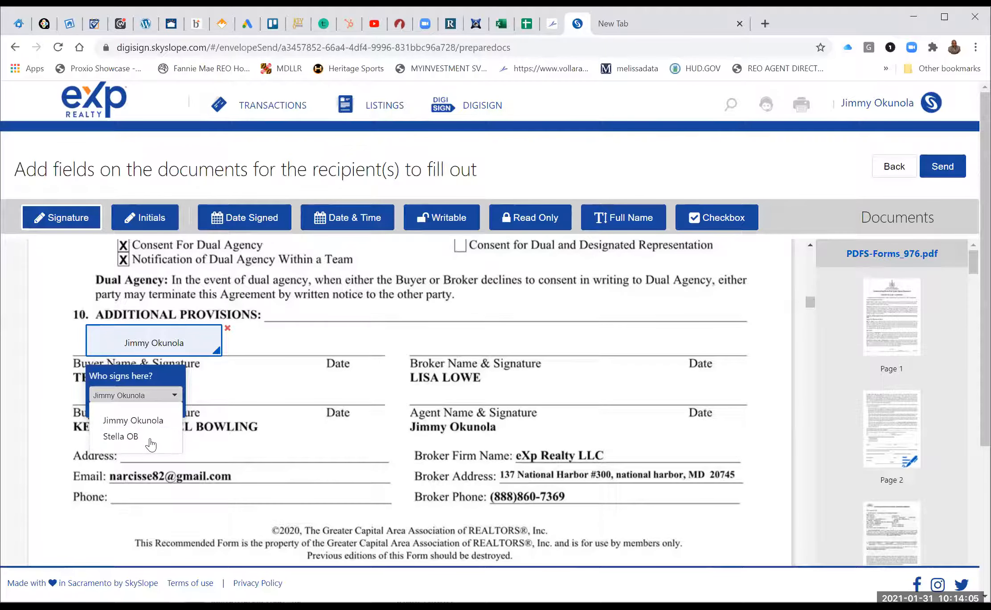
pyautogui.click(143, 445)
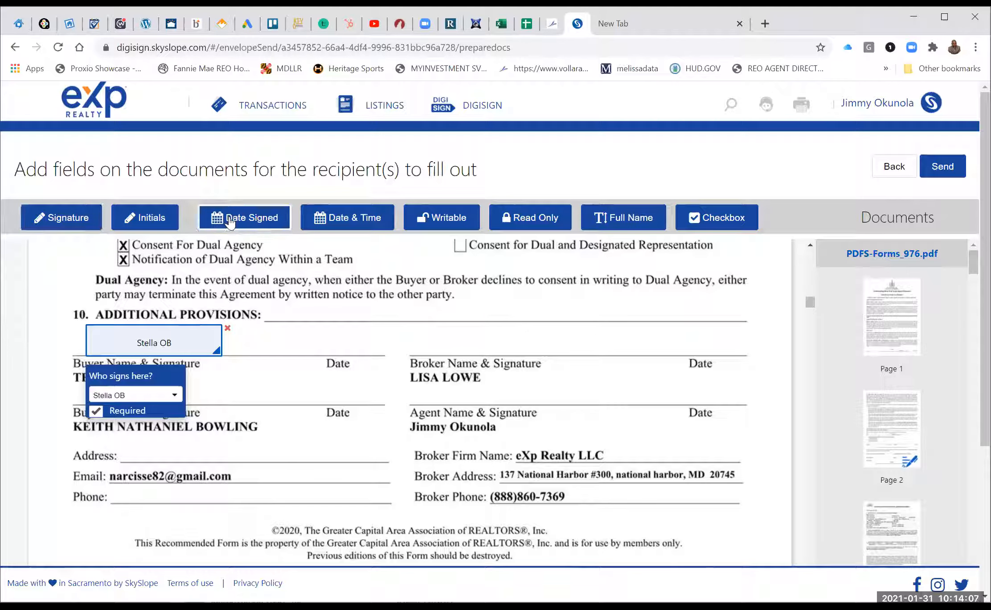
pyautogui.click(317, 343)
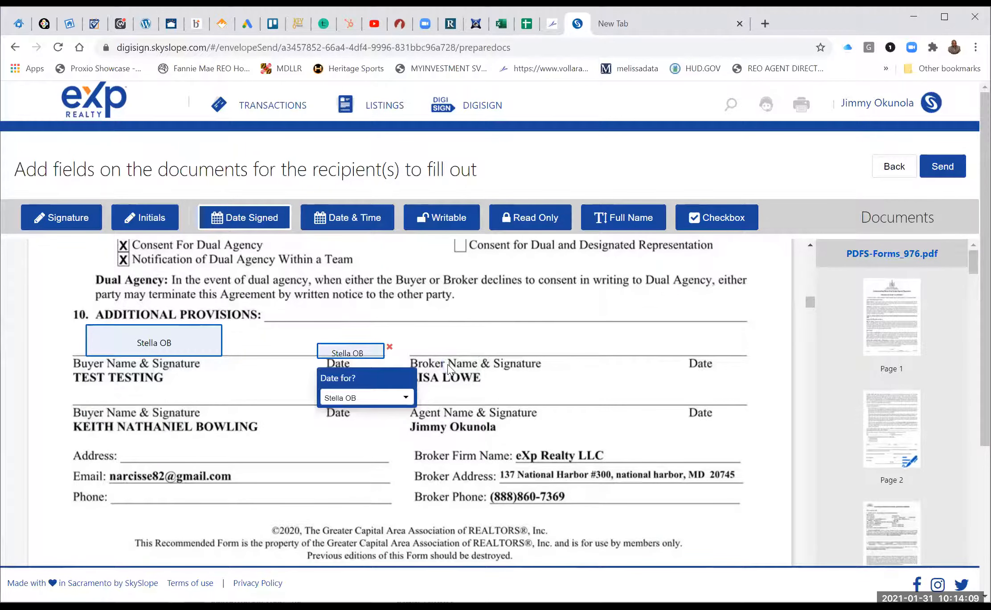
# Scroll down to page 17's home inspection acknowledgment.
pyautogui.scroll(-5, 448, 369)
pyautogui.scroll(-5, 450, 369)
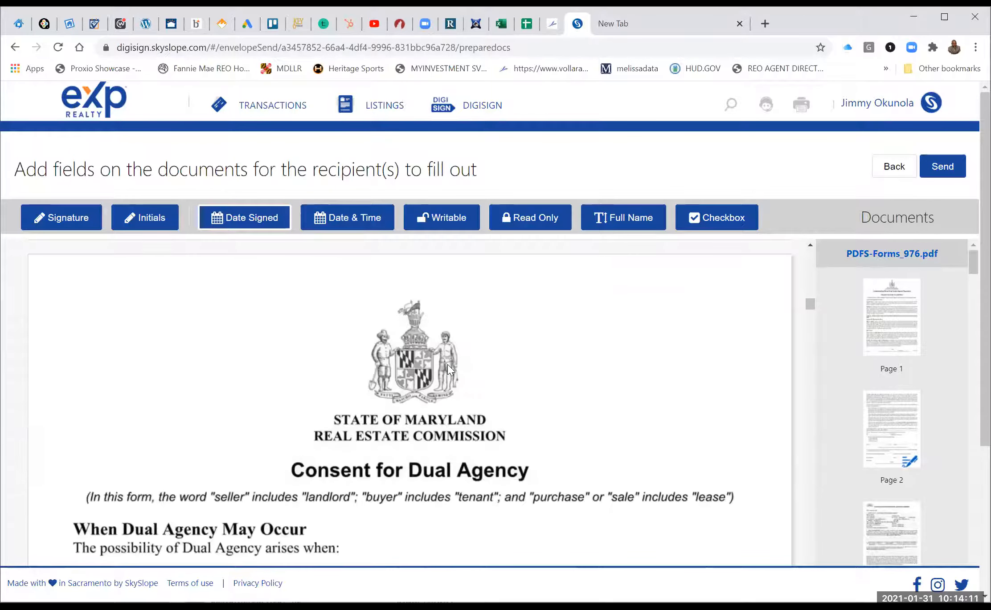
pyautogui.scroll(-3, 449, 367)
pyautogui.scroll(-6, 448, 370)
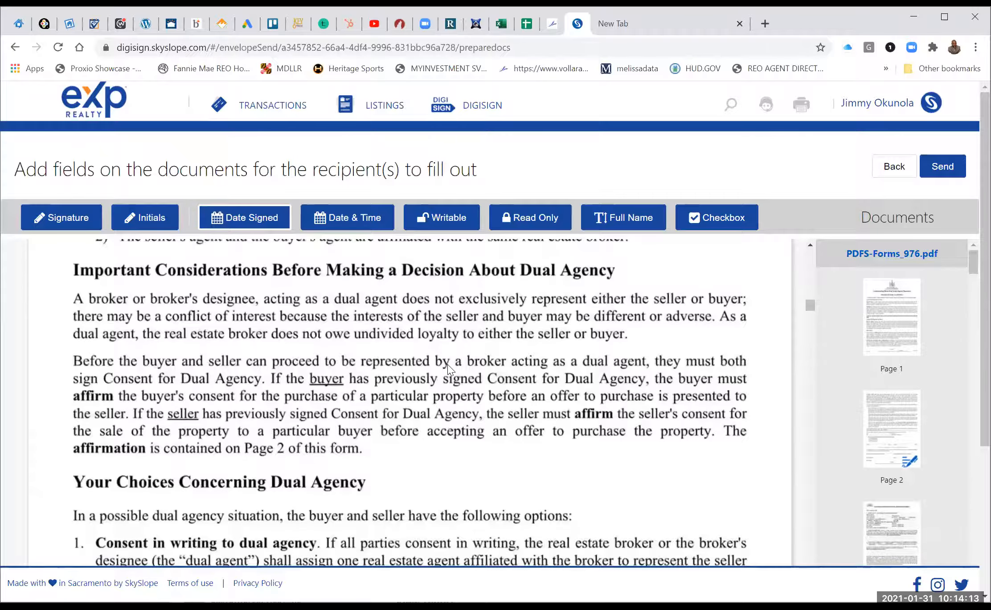
pyautogui.scroll(-5, 448, 364)
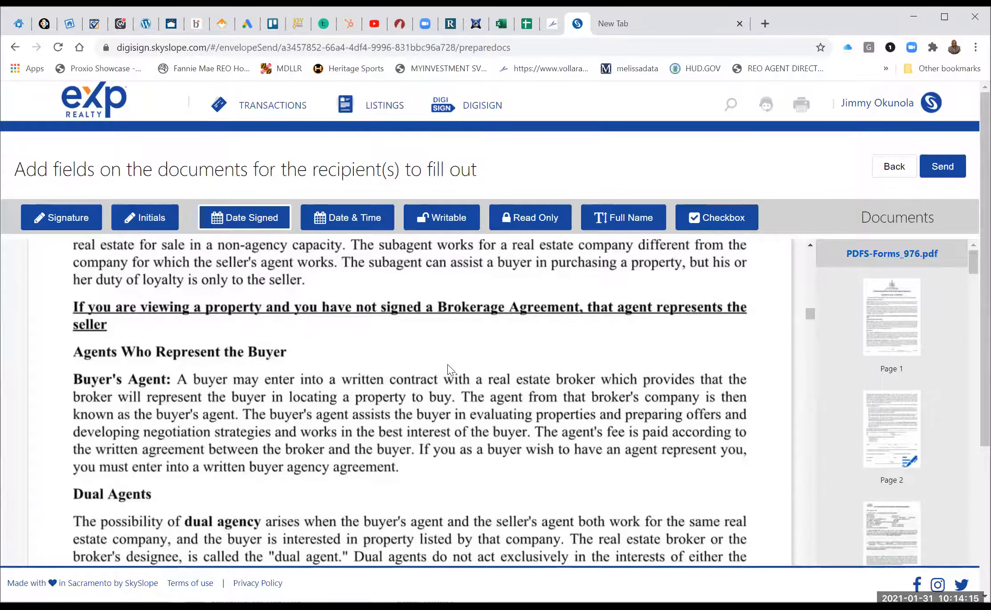
pyautogui.scroll(-10, 448, 364)
pyautogui.scroll(1, 393, 362)
pyautogui.scroll(-1, 392, 362)
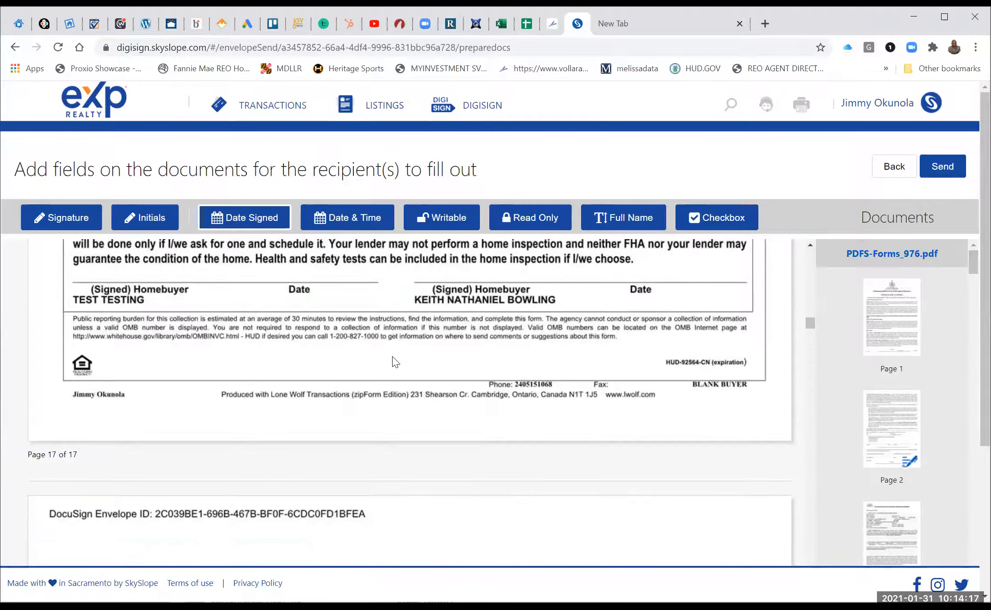
pyautogui.scroll(3, 713, 267)
# Add a pre-checked checkbox beside I / We, assigned to the sender.
pyautogui.click(696, 219)
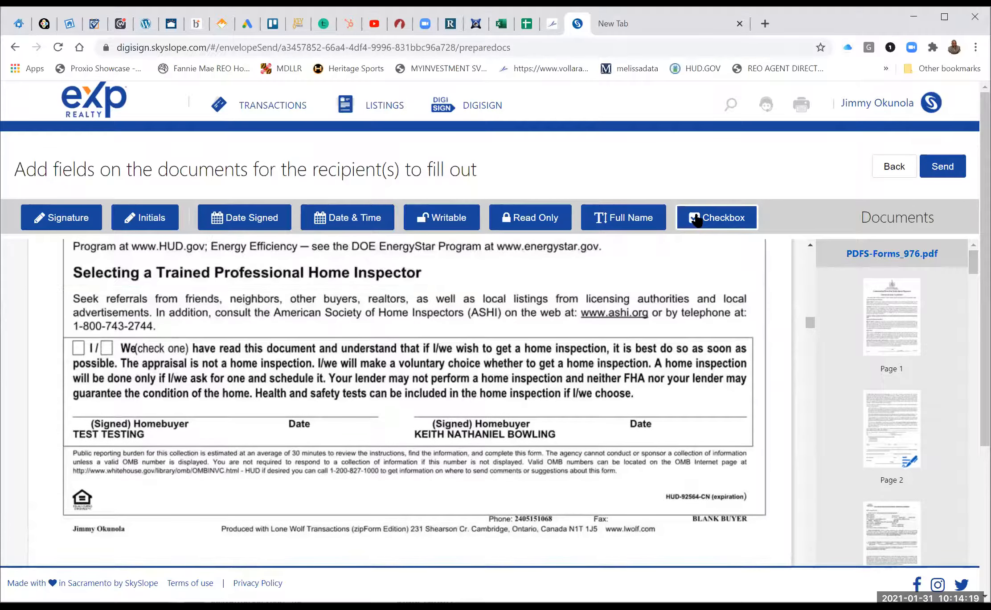
pyautogui.click(100, 341)
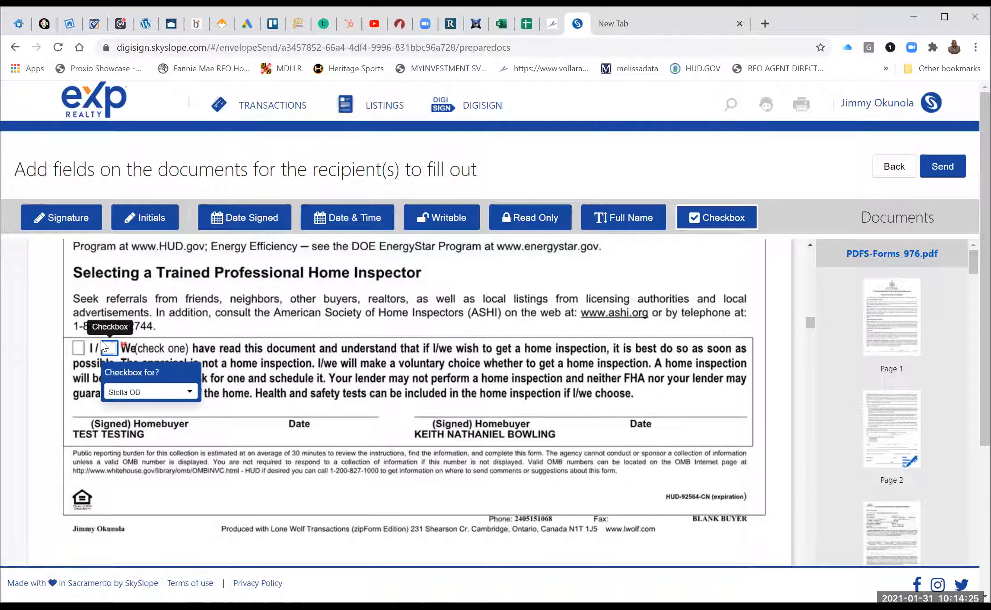
pyautogui.click(145, 391)
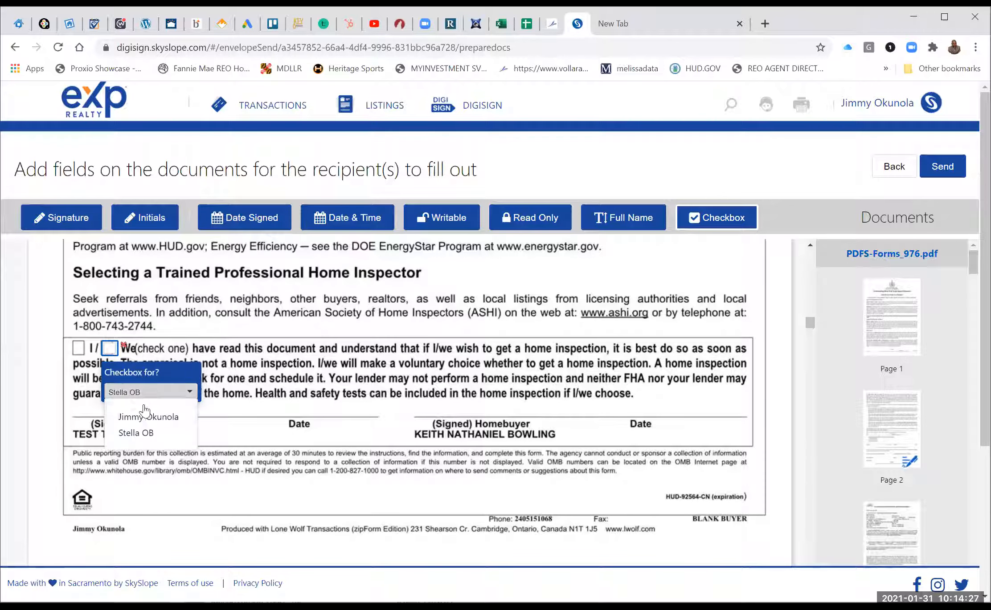
pyautogui.click(144, 414)
pyautogui.click(107, 352)
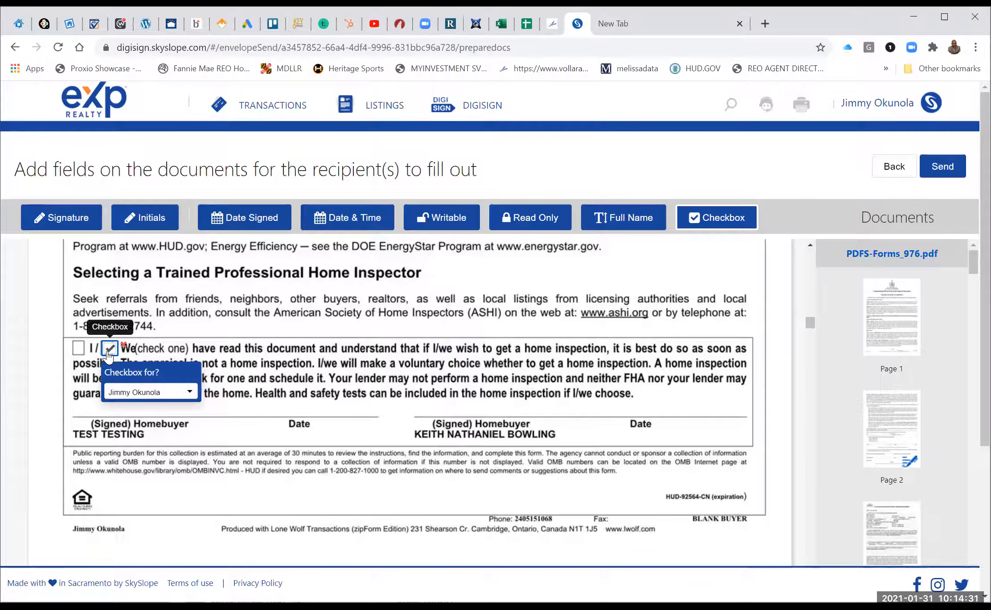
# Add initials fields at the escrow account lines, a smaller one for the second recipient and one for the sender.
pyautogui.scroll(-1, 108, 353)
pyautogui.scroll(-15, 108, 356)
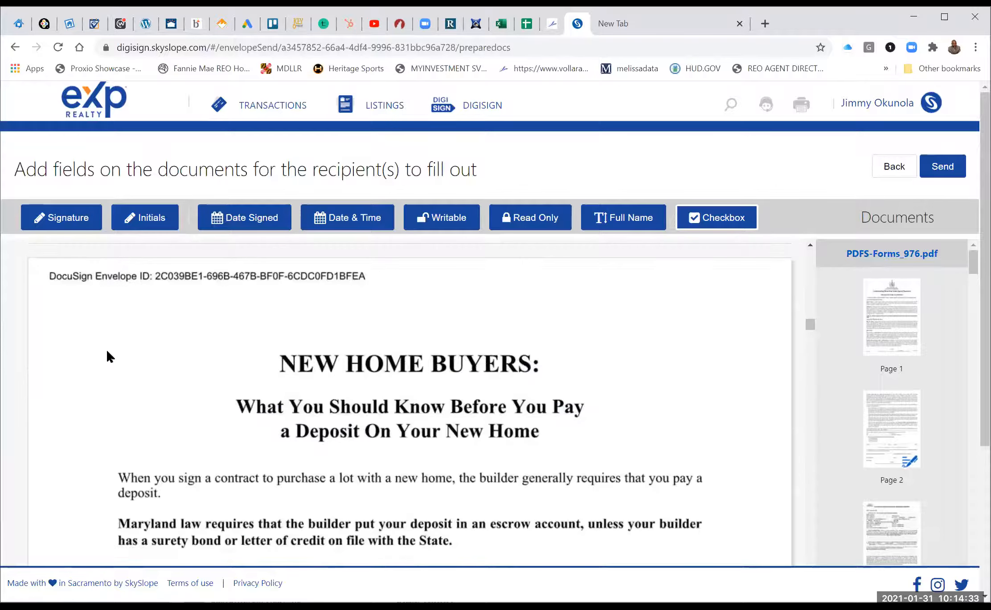
pyautogui.scroll(-7, 109, 356)
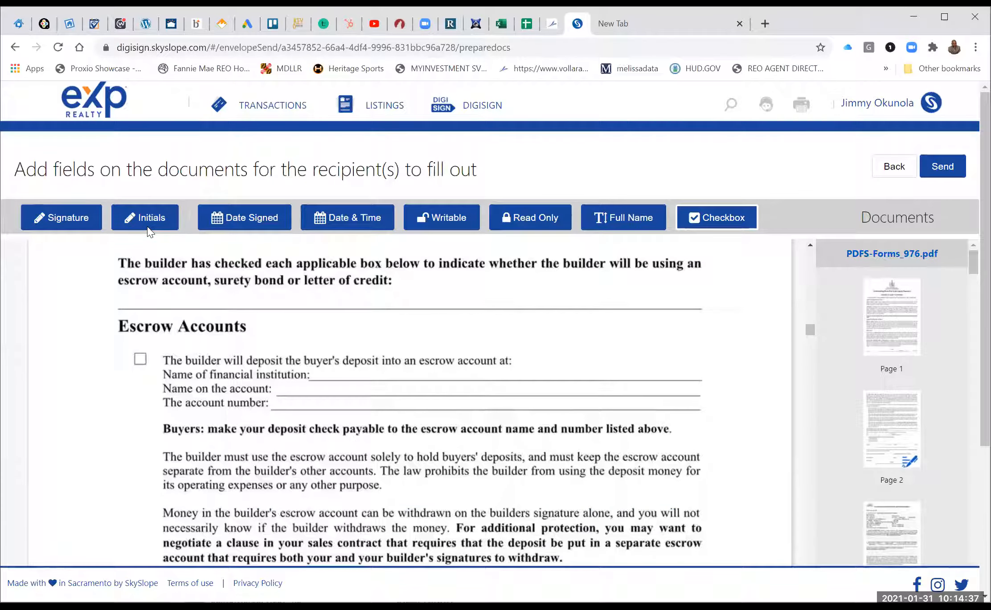
pyautogui.click(146, 223)
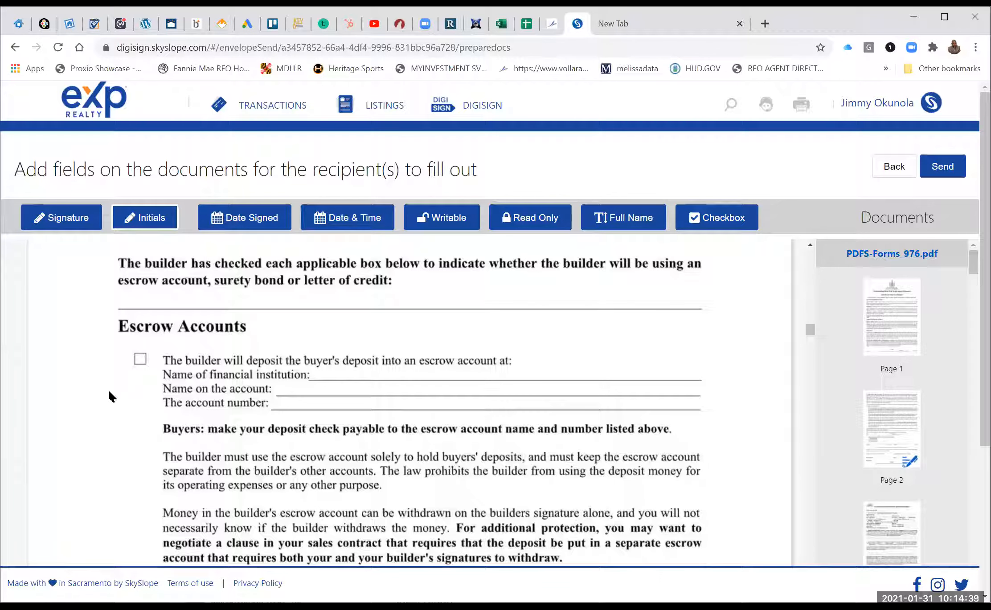
pyautogui.click(127, 381)
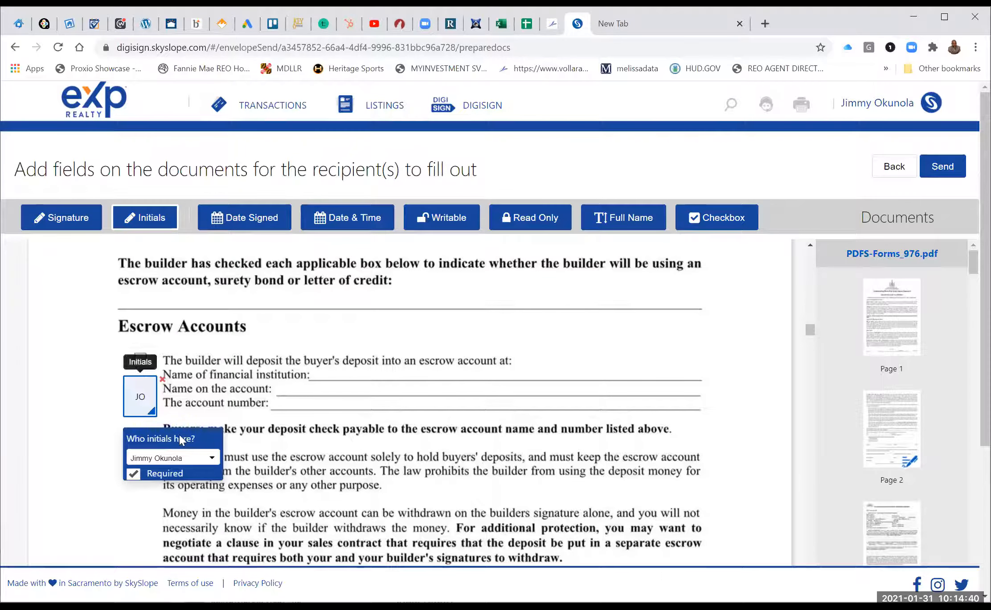
pyautogui.click(173, 458)
pyautogui.click(179, 501)
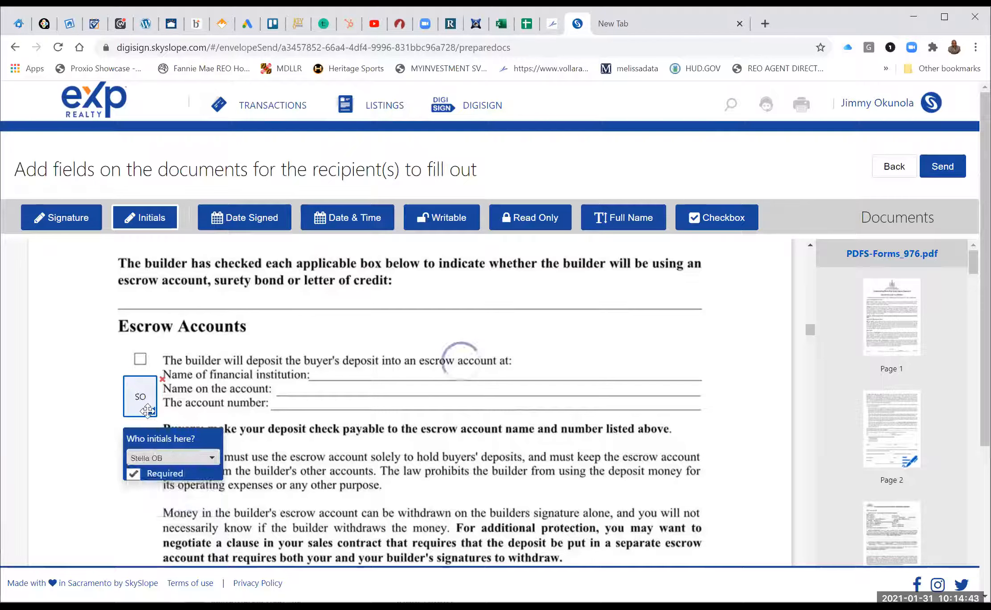
pyautogui.moveTo(152, 413); pyautogui.dragTo(142, 396)
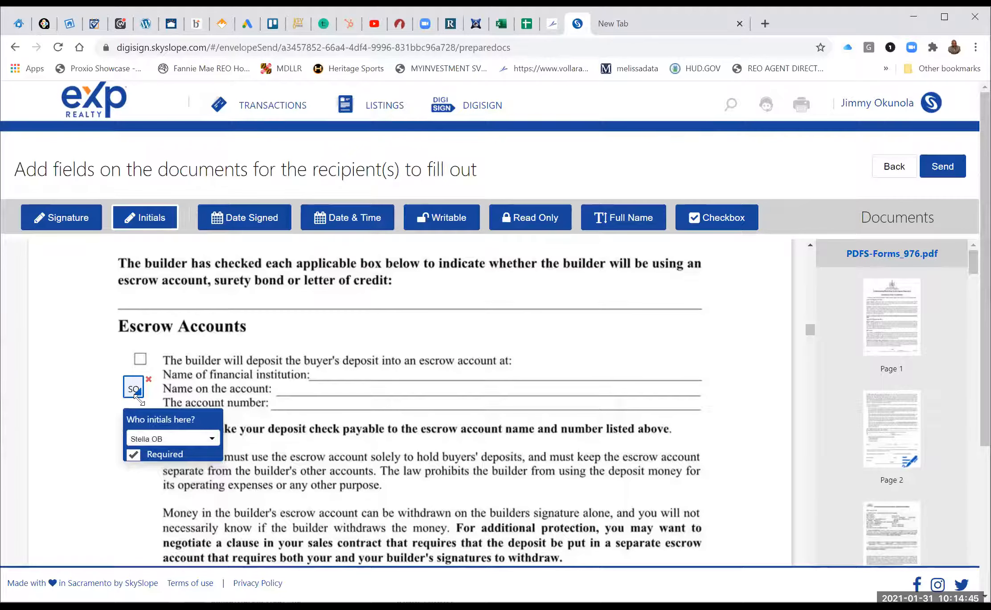
pyautogui.click(88, 378)
pyautogui.click(134, 437)
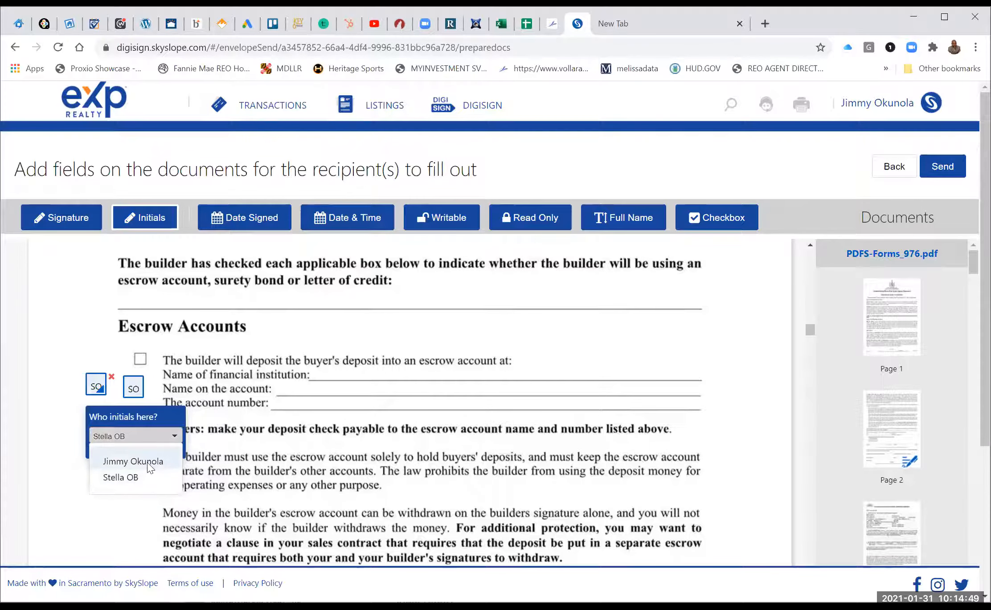
pyautogui.click(148, 463)
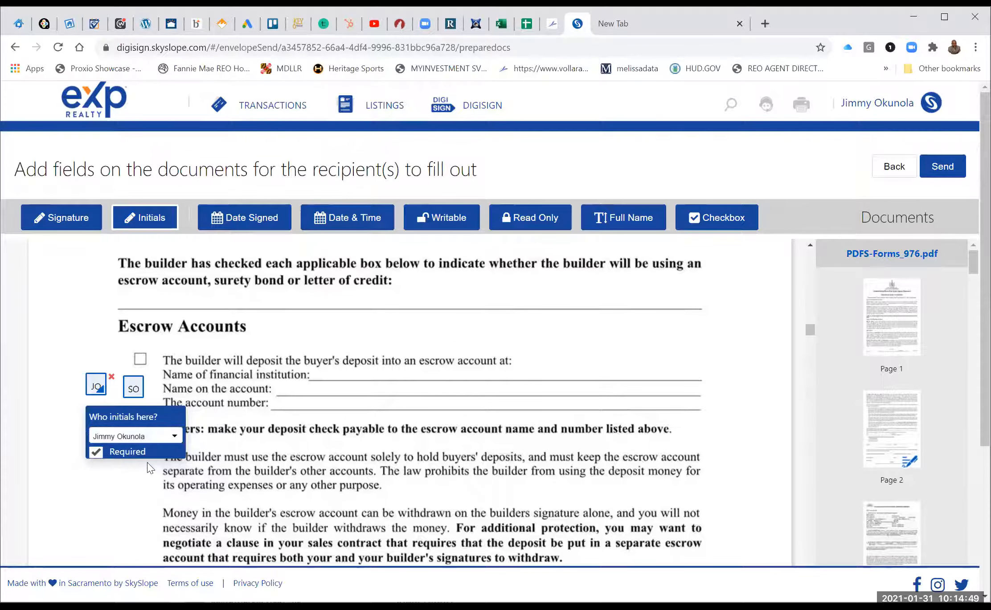
# Add a checkbox on the escrow account box and start sending the envelope.
pyautogui.click(703, 222)
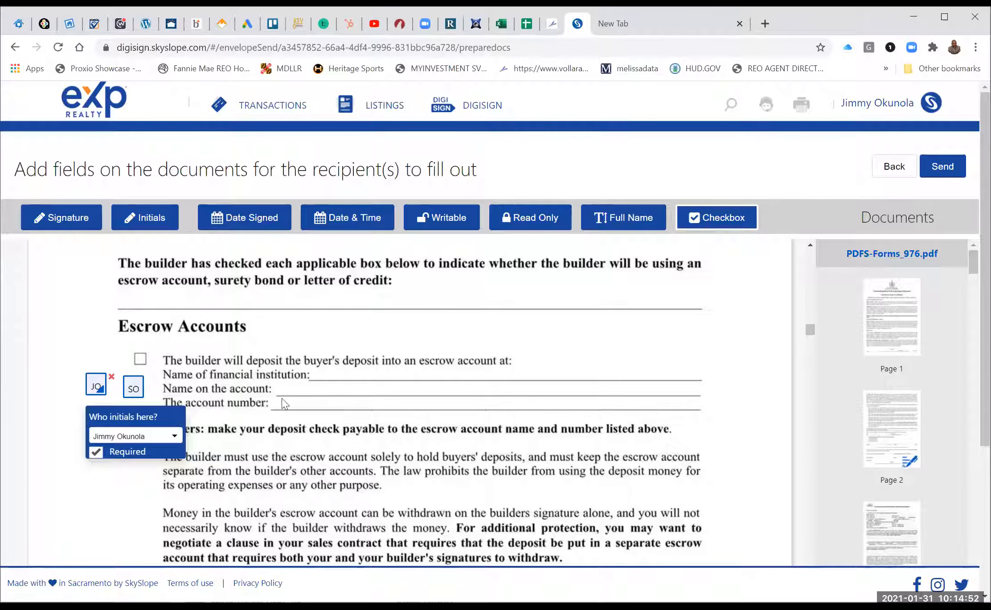
pyautogui.click(139, 357)
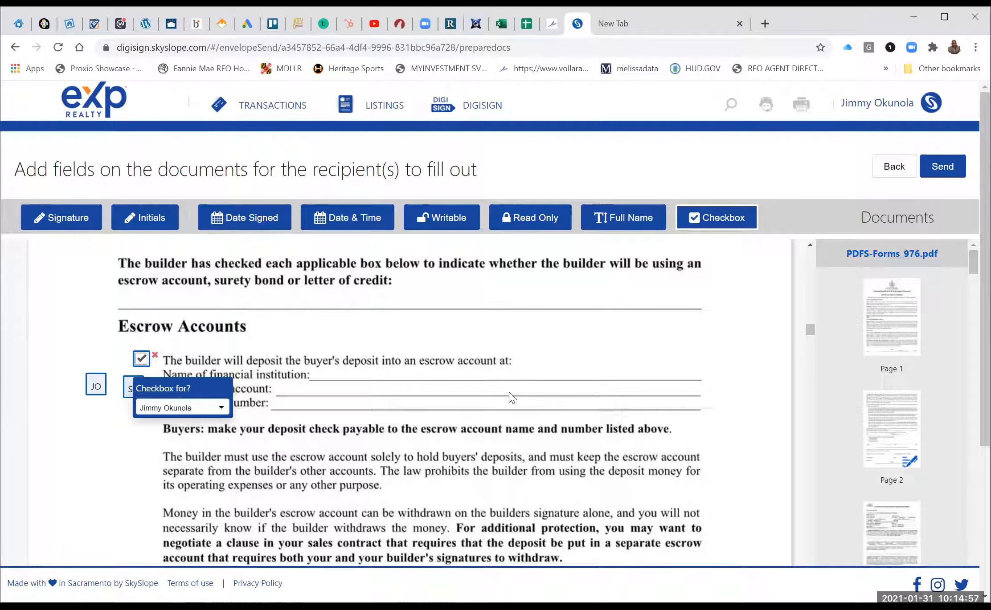
pyautogui.click(943, 176)
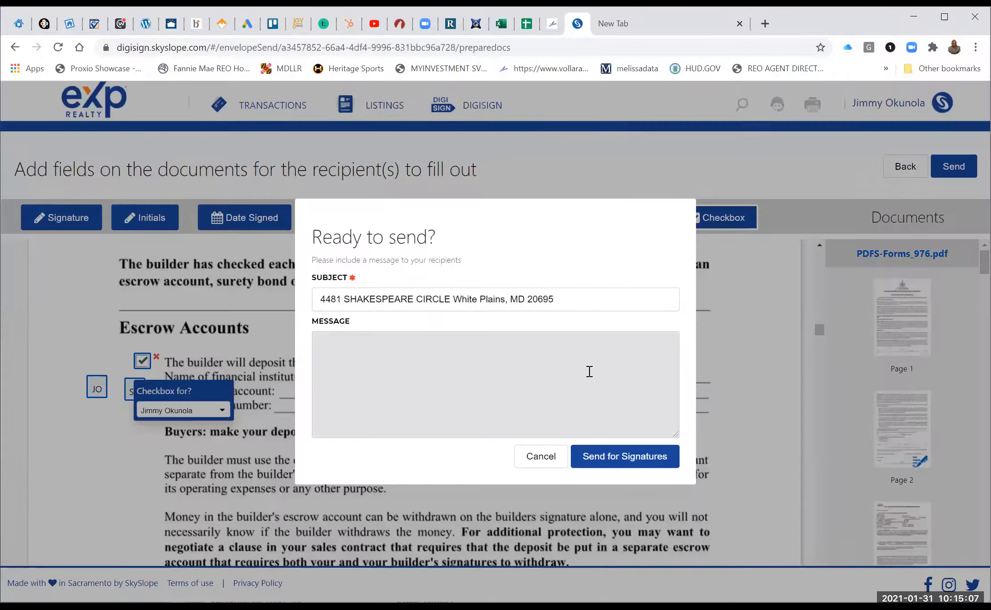
pyautogui.click(589, 371)
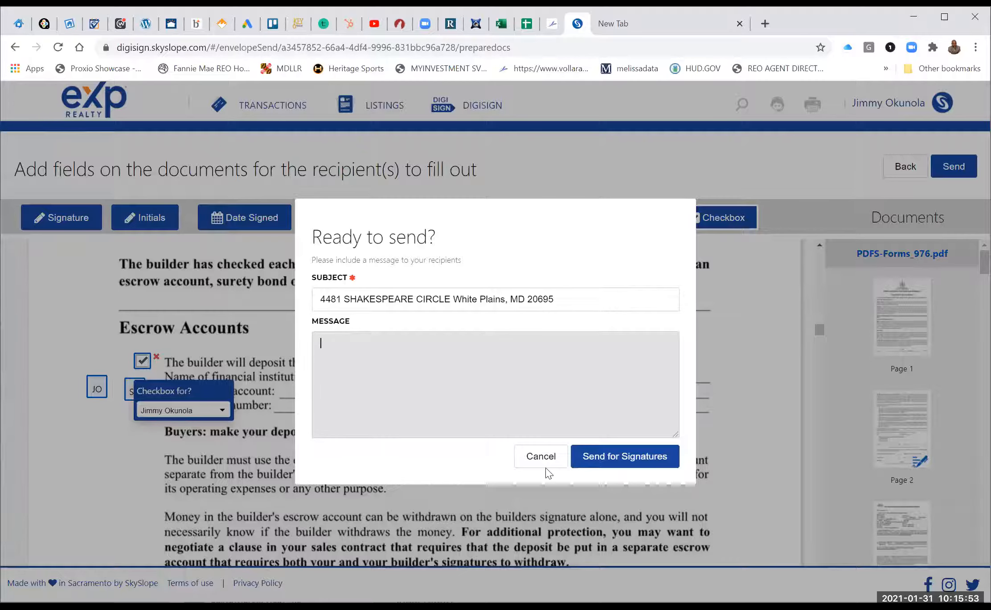
# Cancel sending, then add an enlarged initials field for the second recipient beside the Surety Bonds paragraph.
pyautogui.click(535, 457)
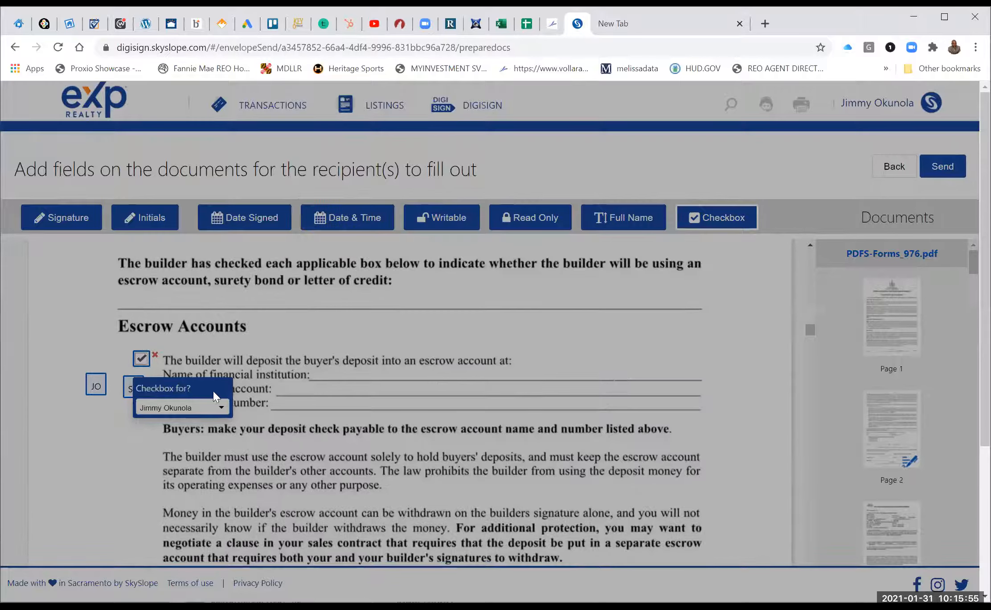
pyautogui.scroll(-10, 346, 359)
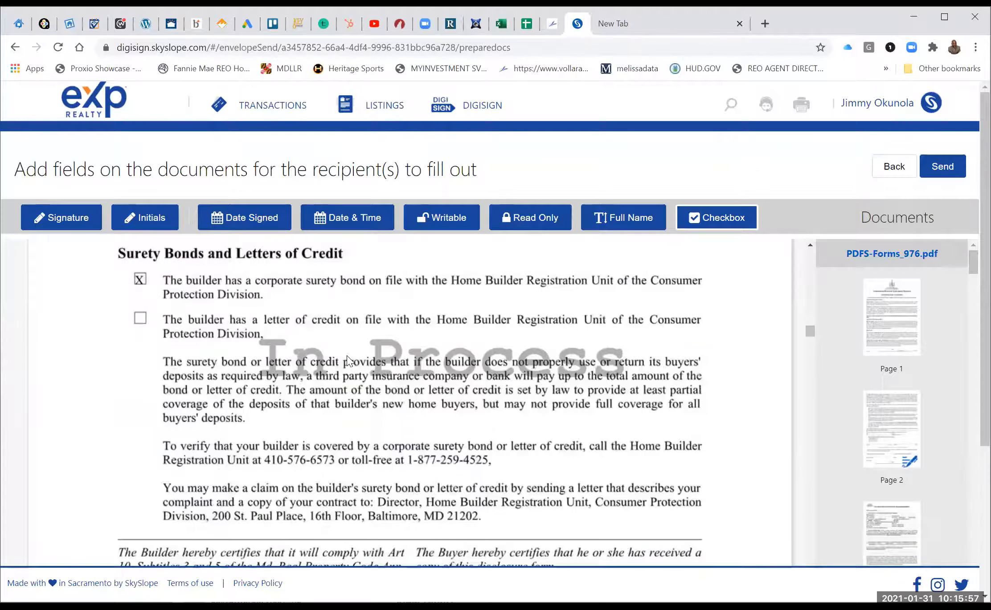
pyautogui.scroll(3, 269, 376)
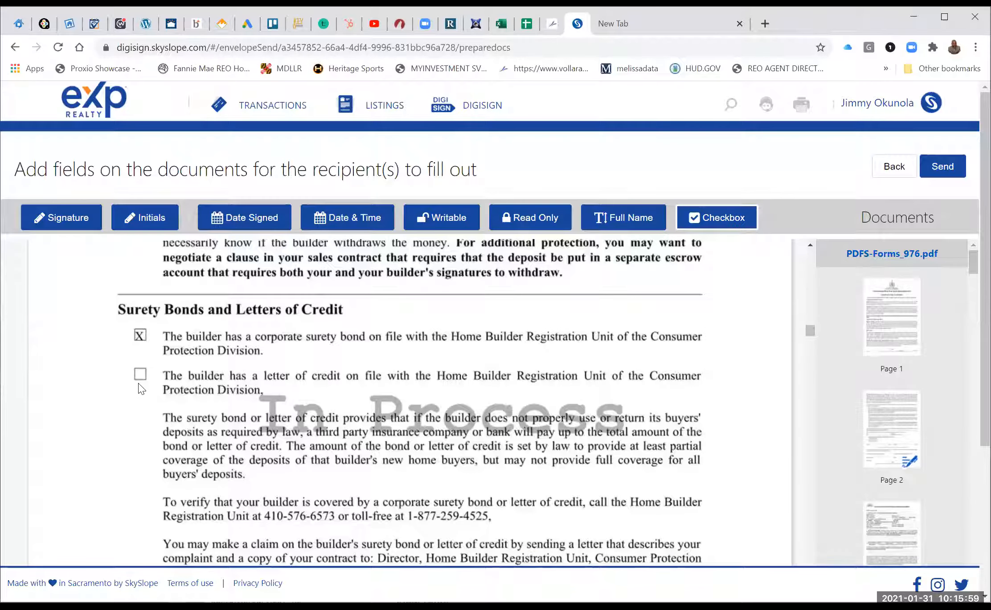
pyautogui.click(151, 218)
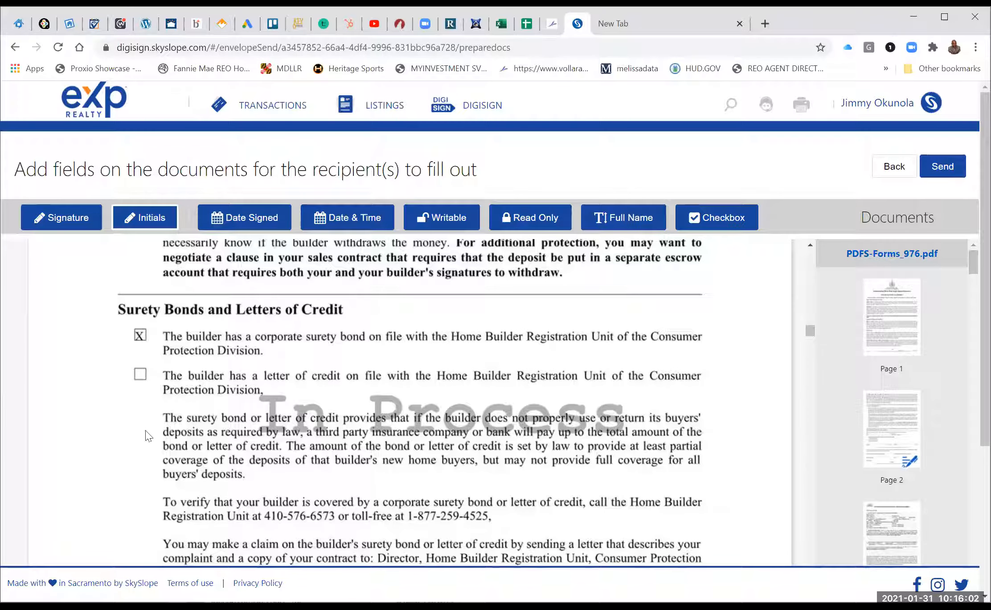
pyautogui.click(94, 327)
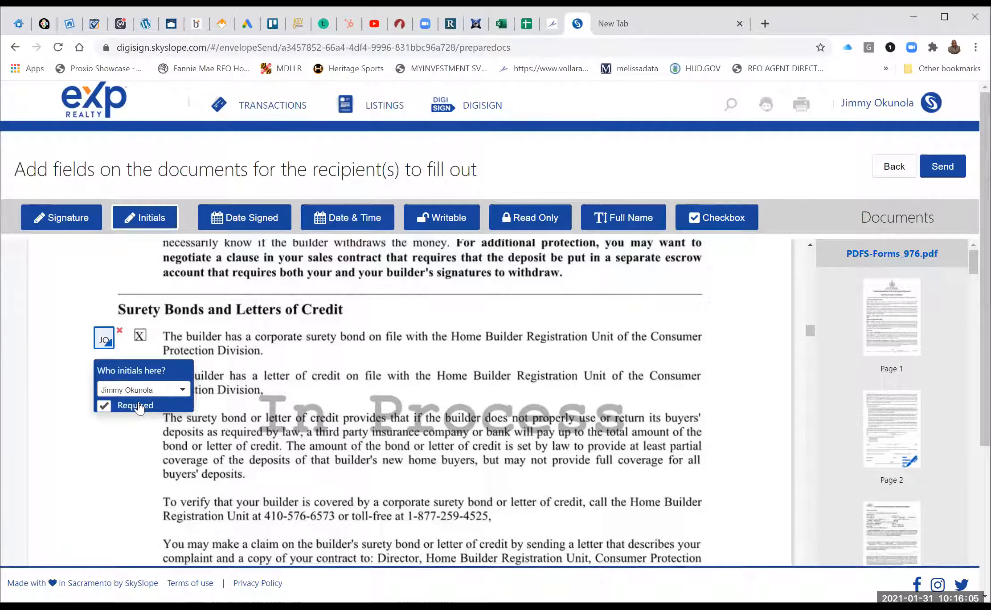
pyautogui.click(134, 390)
pyautogui.click(129, 432)
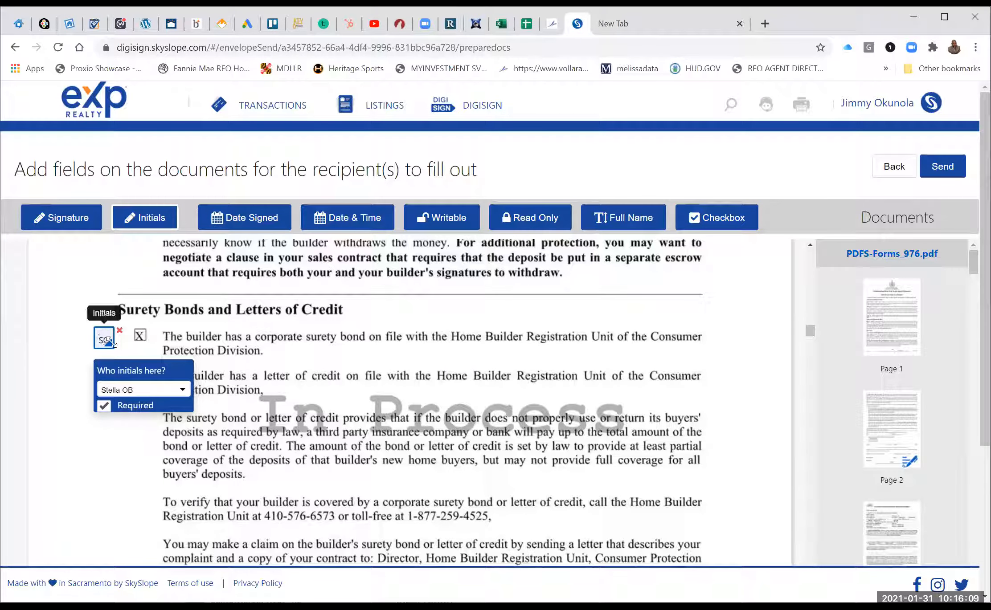
pyautogui.moveTo(111, 343); pyautogui.dragTo(116, 349)
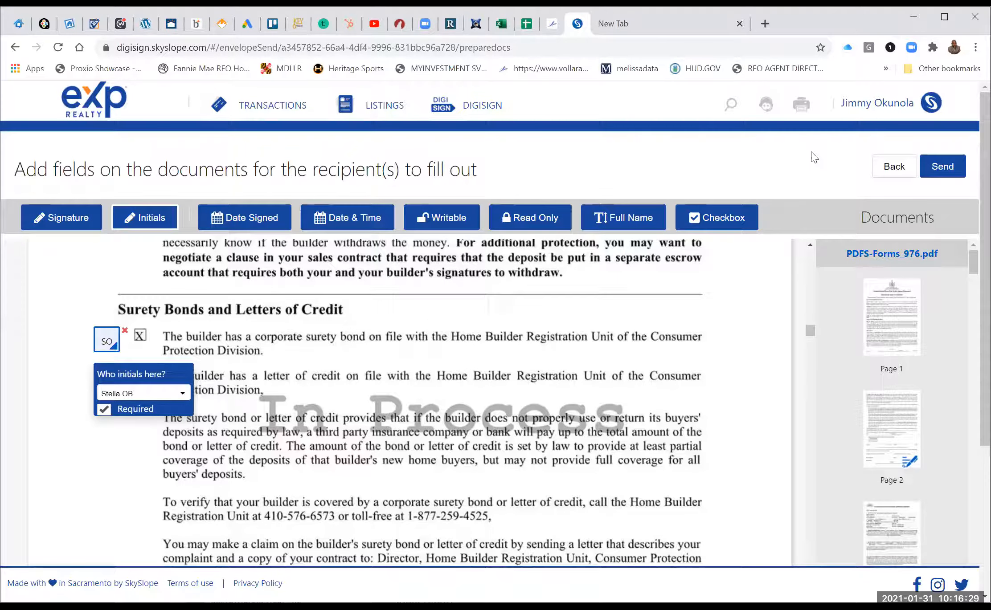
# Enter the message 'please review and sign' and send the envelope for signatures.
pyautogui.click(942, 166)
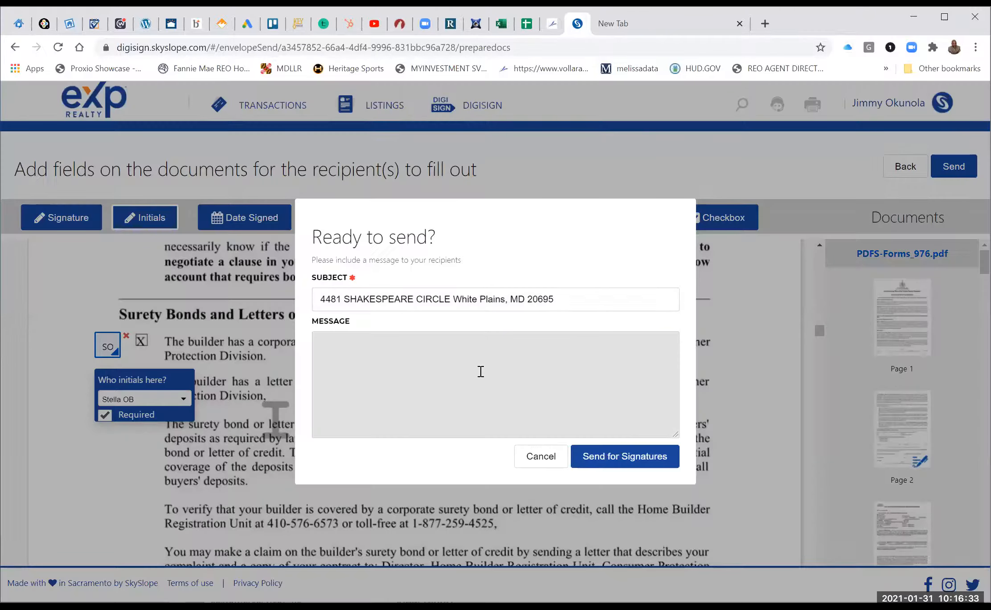
pyautogui.write('pl')
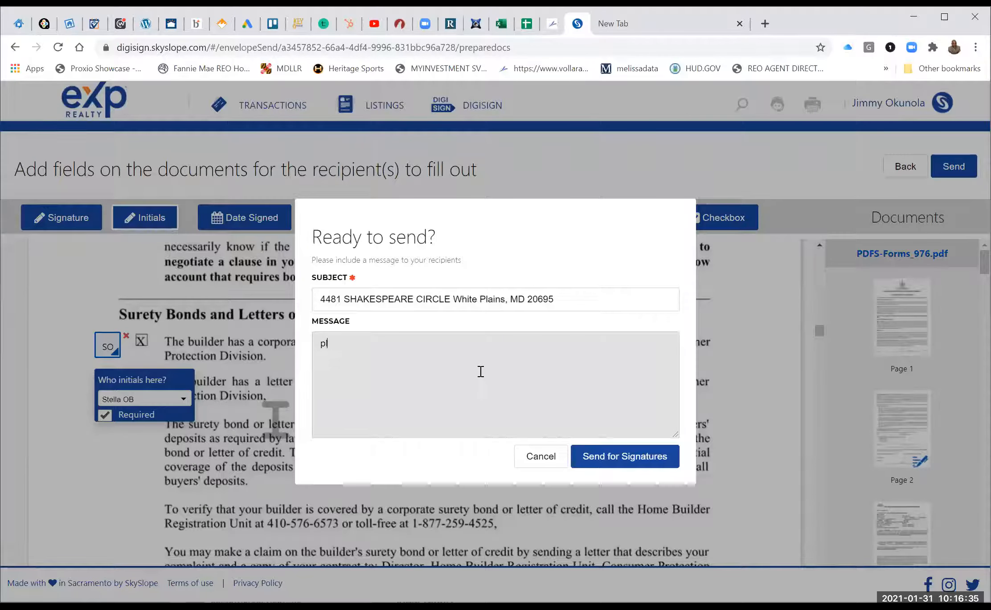
pyautogui.write('ease revies')
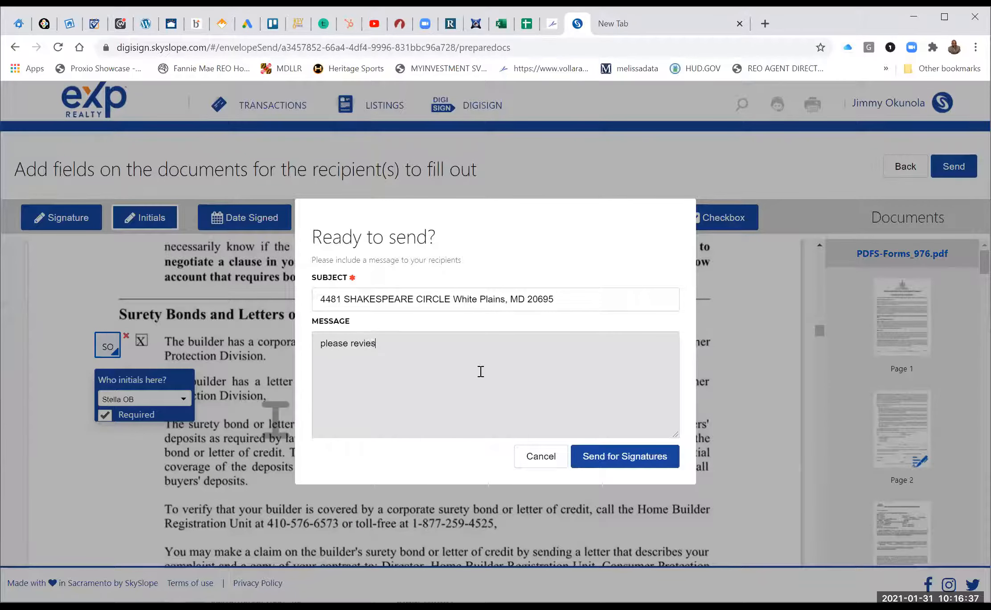
pyautogui.press('BackSpace')
pyautogui.write('w and ')
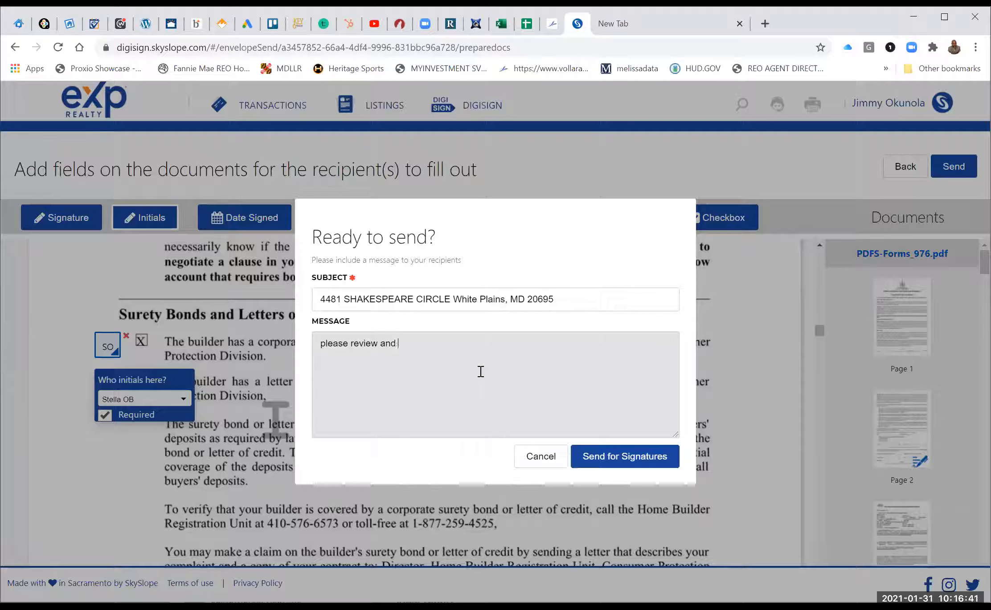
pyautogui.write('sign')
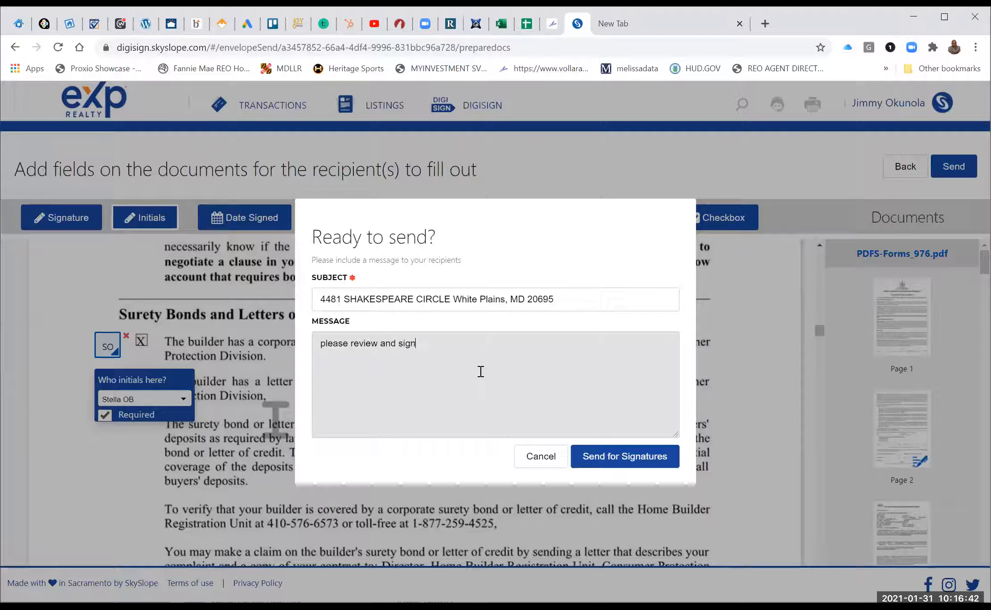
pyautogui.click(606, 456)
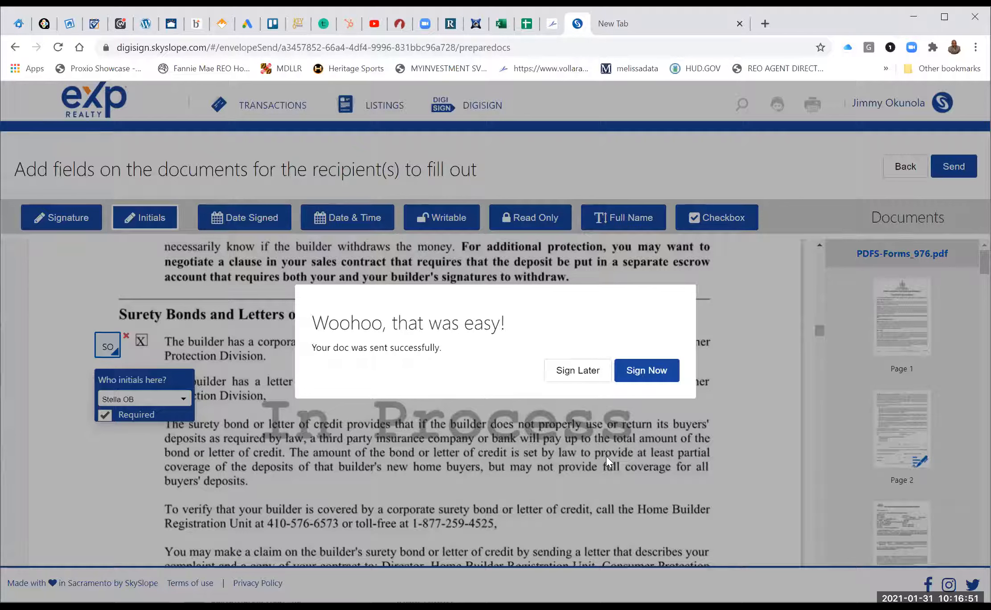
# Start signing now, adopt the seventh (small script) signature style, and accept the e-sign terms.
pyautogui.click(643, 373)
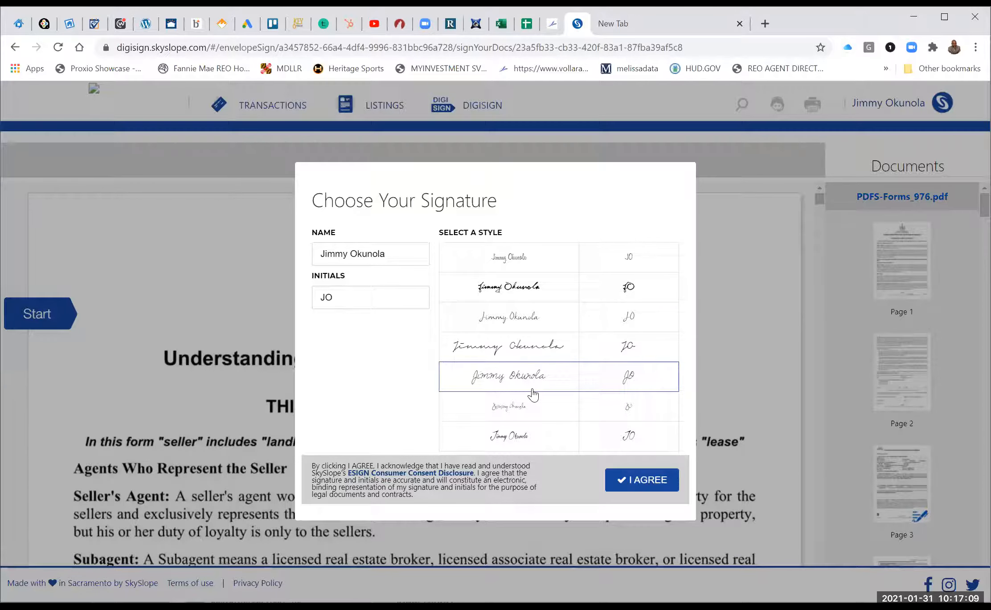
pyautogui.click(513, 440)
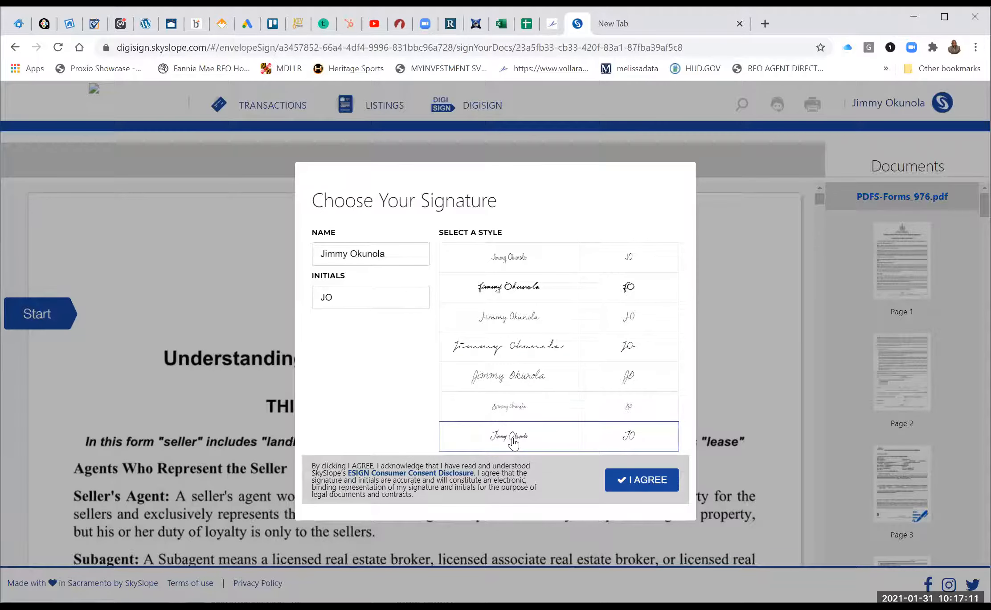
pyautogui.click(644, 480)
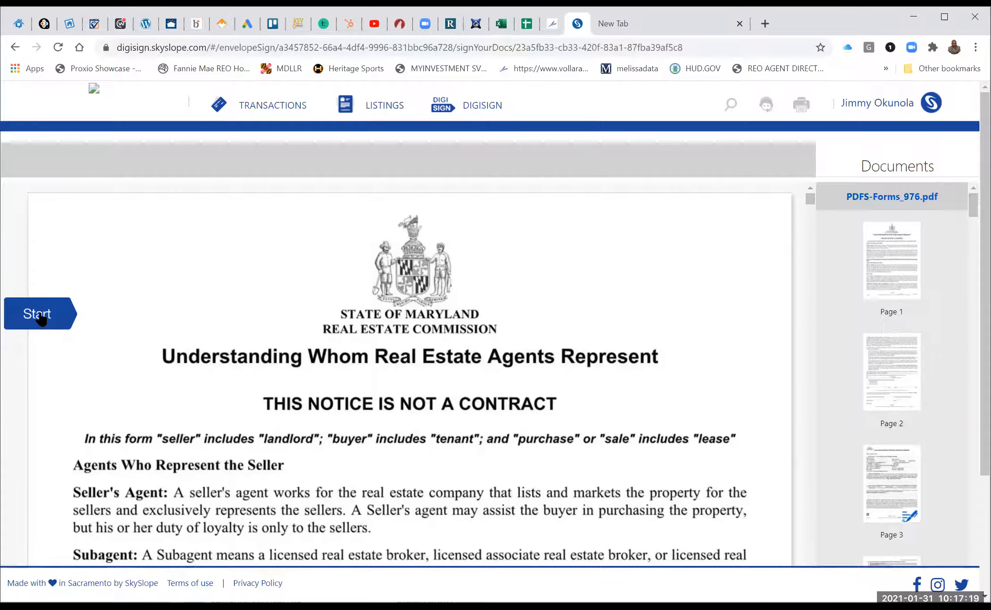
# Finish the termination text with 'this is so cool' and leave its checkbox checked.
pyautogui.click(40, 315)
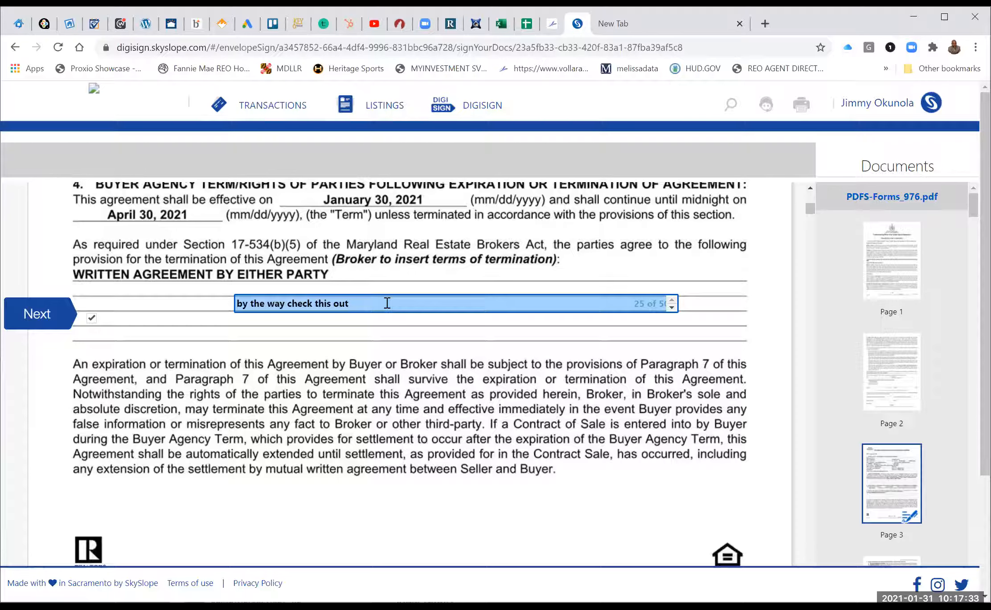
pyautogui.write('th')
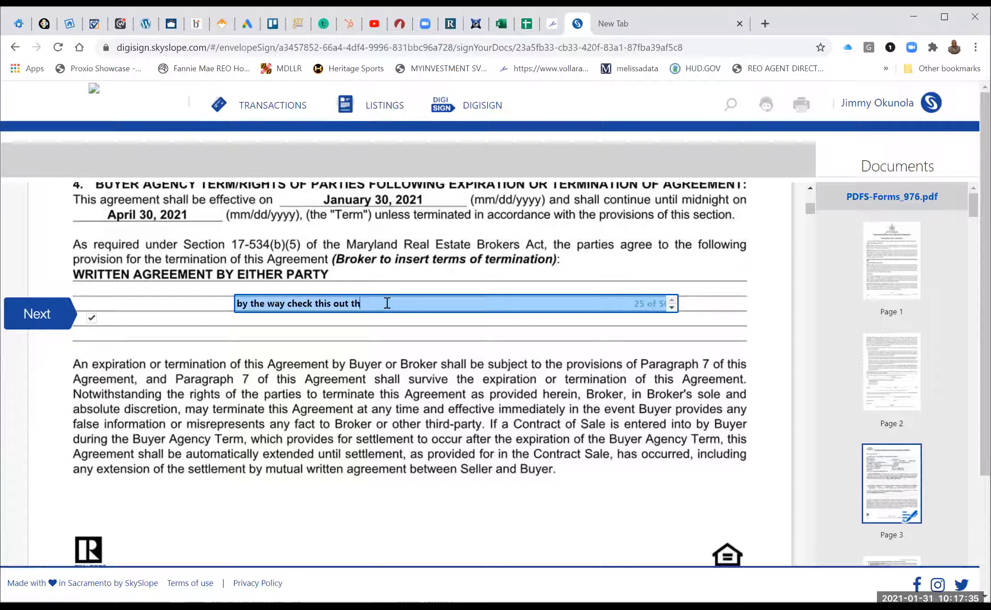
pyautogui.write('is is so cool')
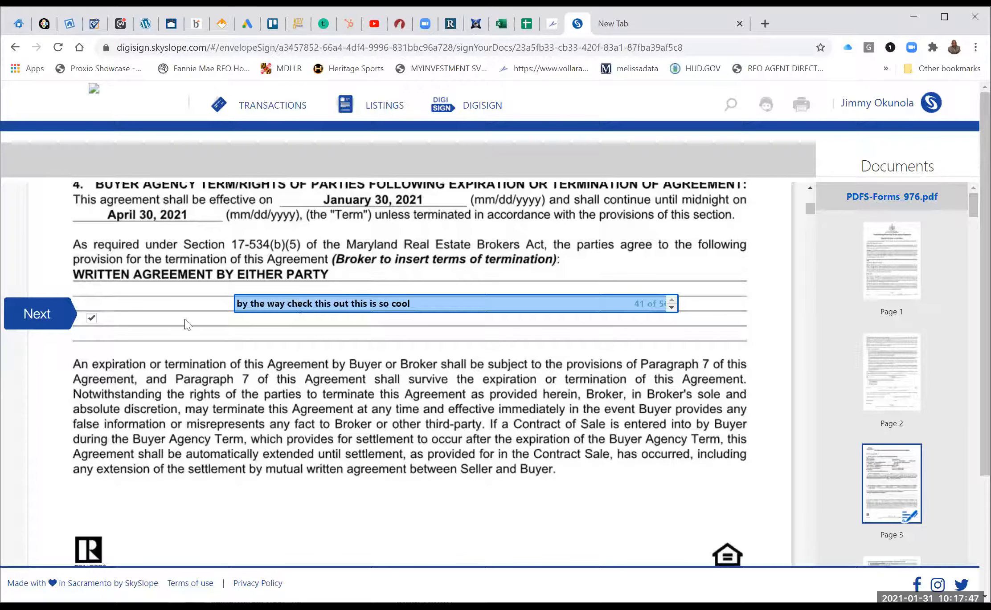
pyautogui.click(48, 318)
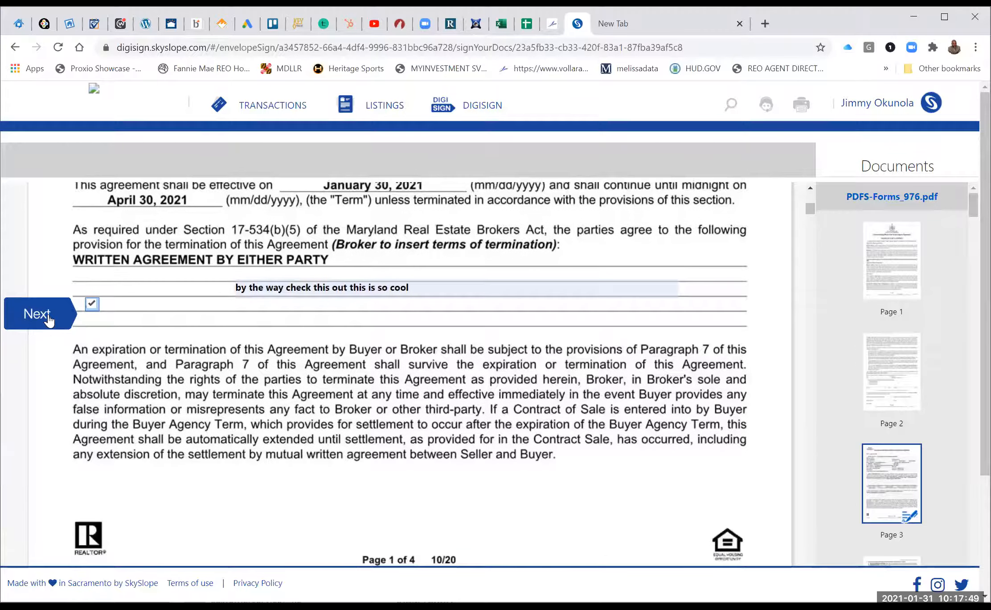
pyautogui.click(91, 304)
pyautogui.click(92, 303)
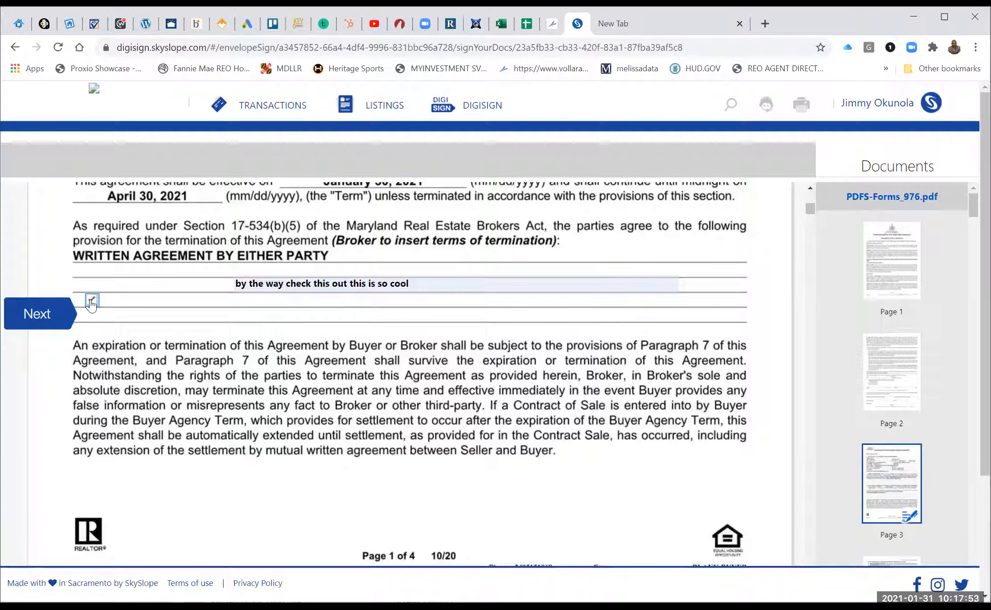
# Advance past the home inspection acknowledgment to the Escrow Accounts initials field on page 17.
pyautogui.click(42, 315)
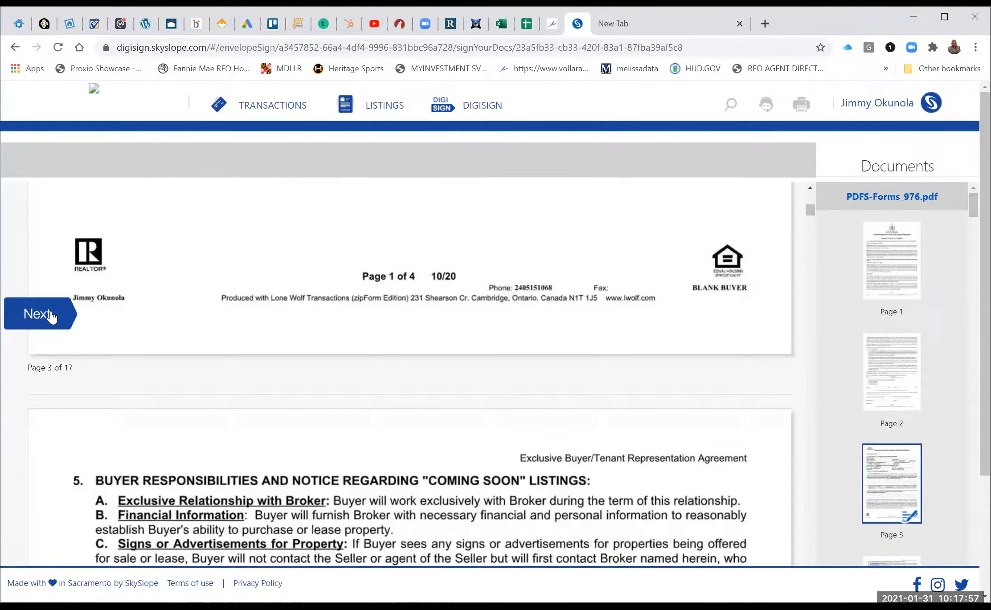
pyautogui.scroll(-20, 449, 308)
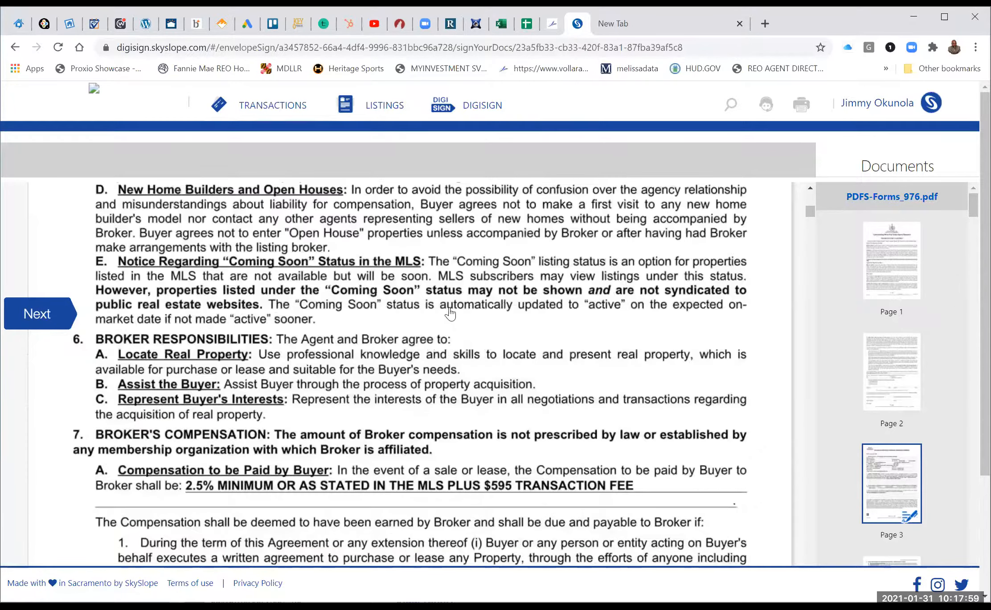
pyautogui.scroll(-6, 449, 308)
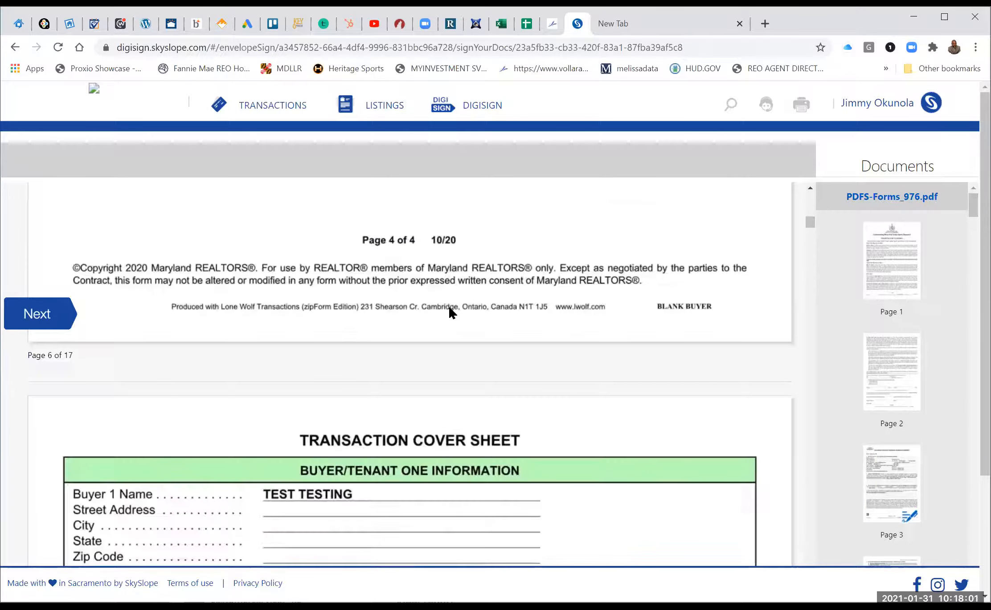
pyautogui.scroll(-15, 451, 312)
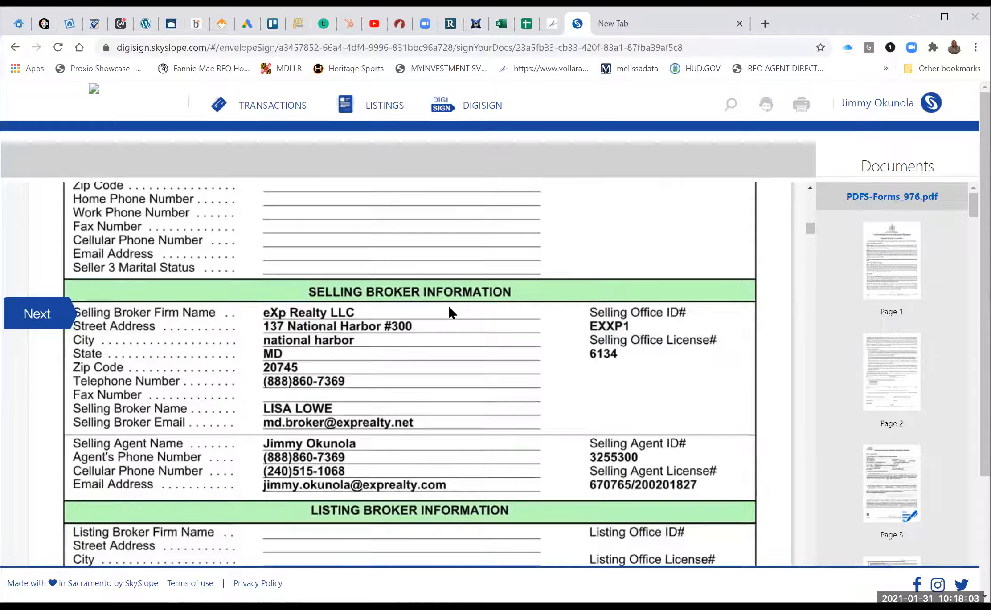
pyautogui.scroll(-9, 451, 311)
pyautogui.scroll(-6, 451, 312)
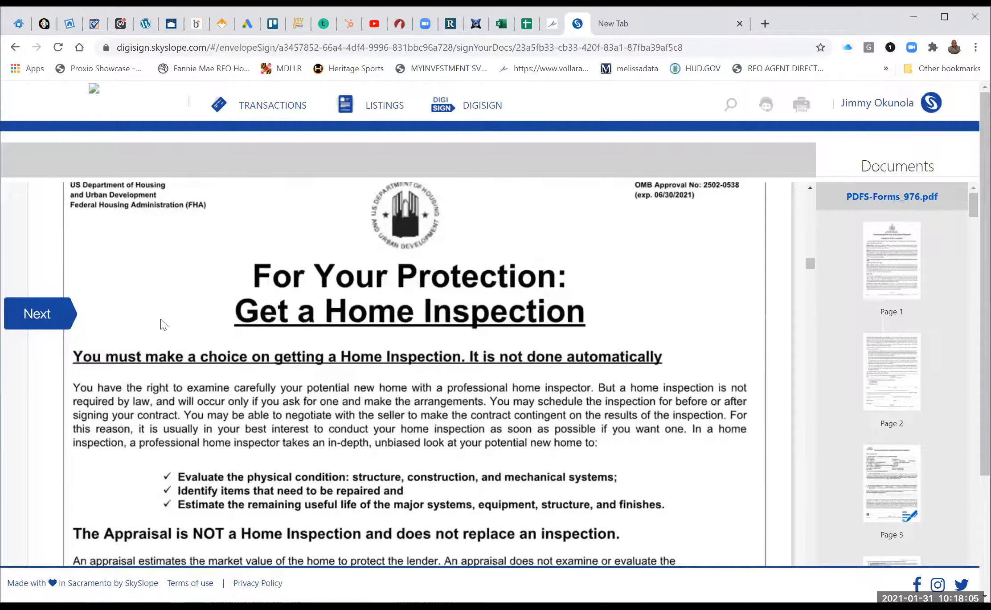
pyautogui.scroll(-4, 115, 312)
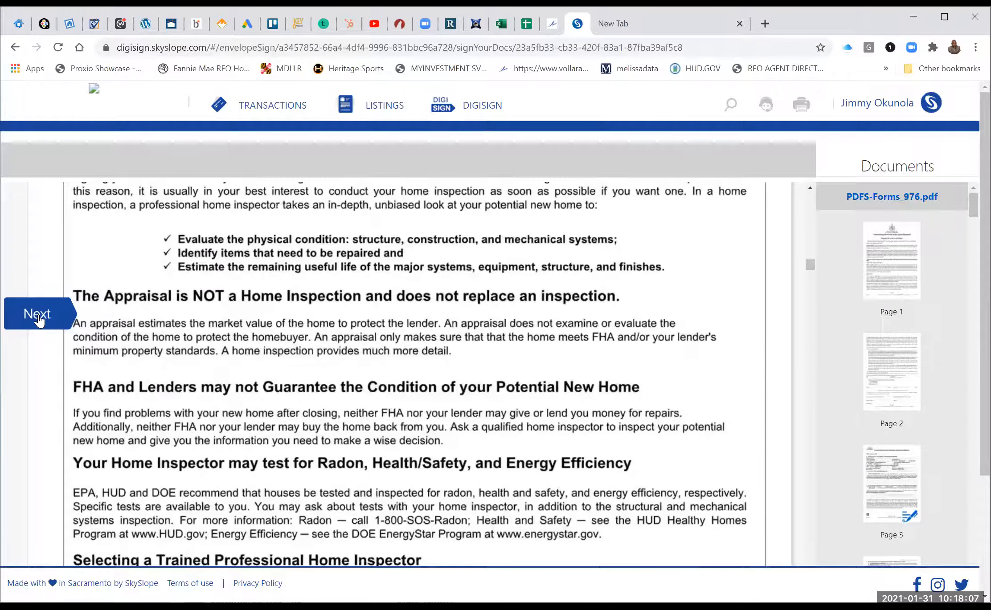
pyautogui.click(38, 314)
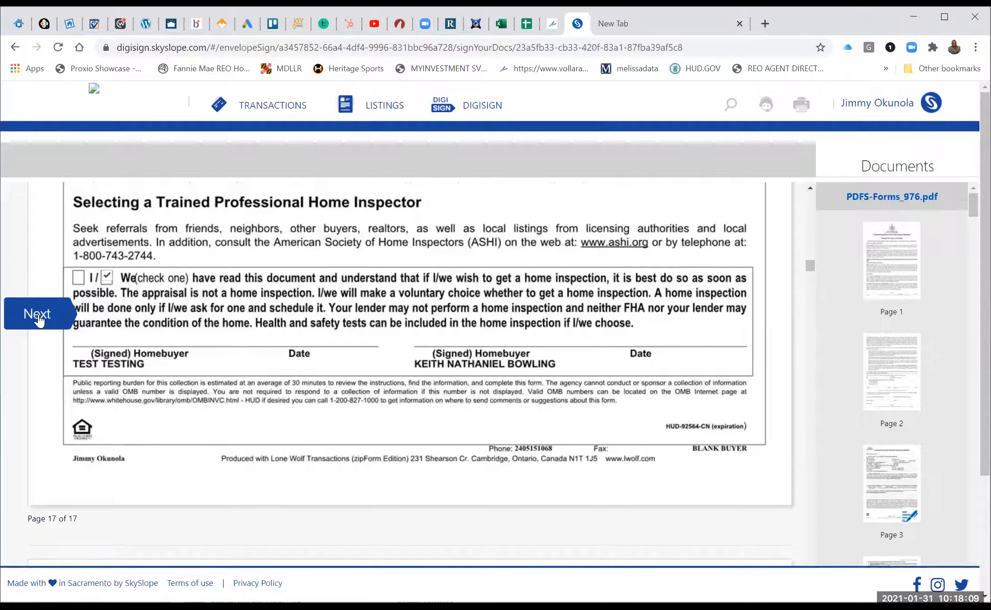
pyautogui.click(39, 318)
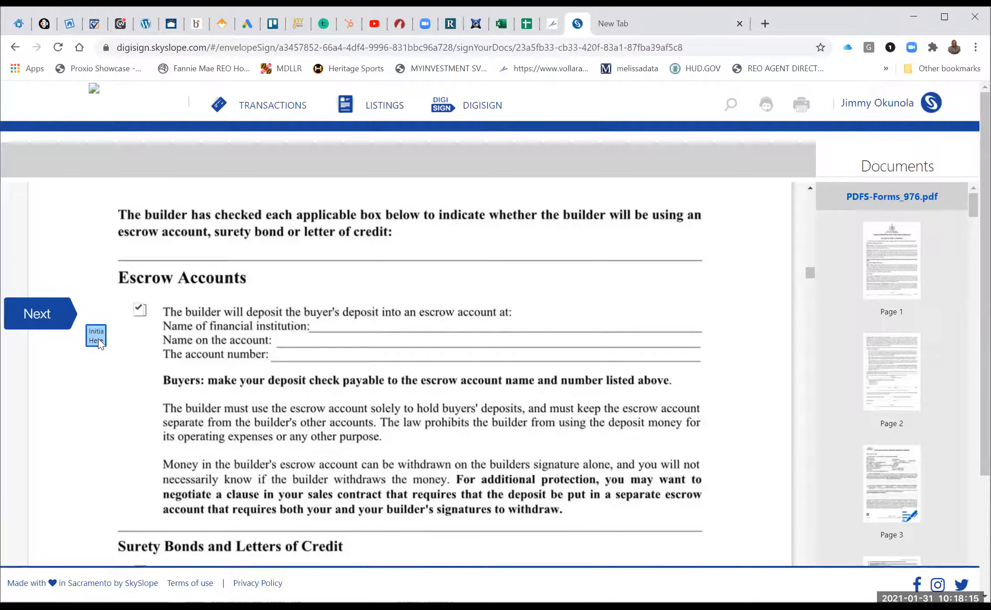
# Initial the Escrow Accounts box and submit the signed PDFS-Forms_976.pdf.
pyautogui.click(97, 337)
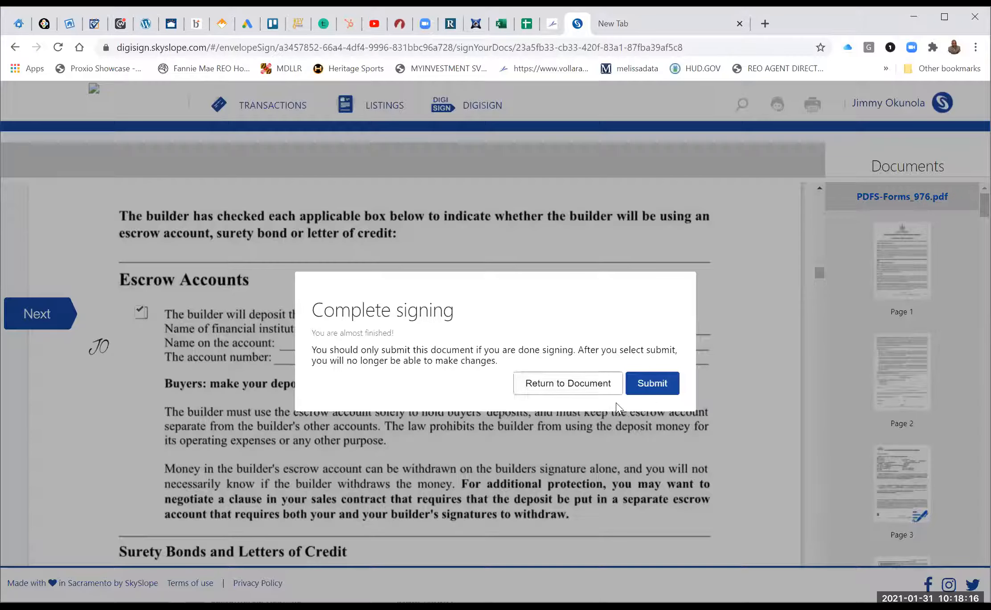
pyautogui.click(654, 391)
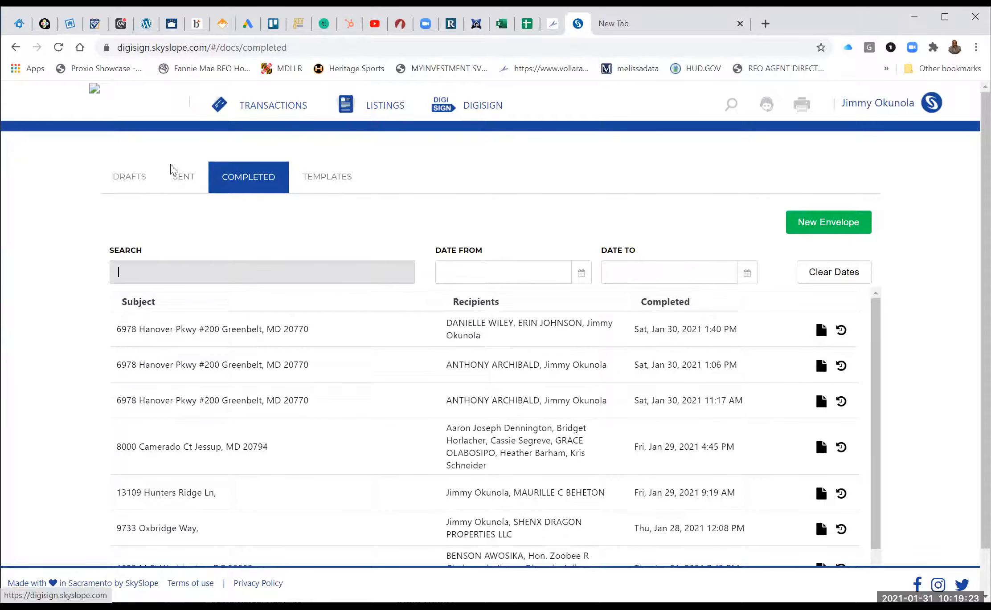
pyautogui.click(188, 178)
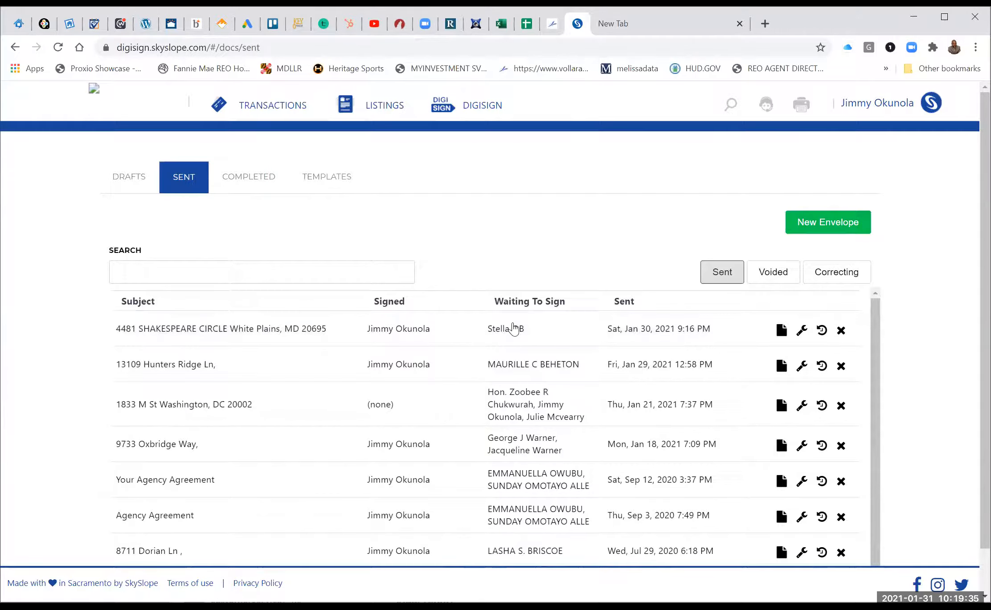
pyautogui.click(230, 178)
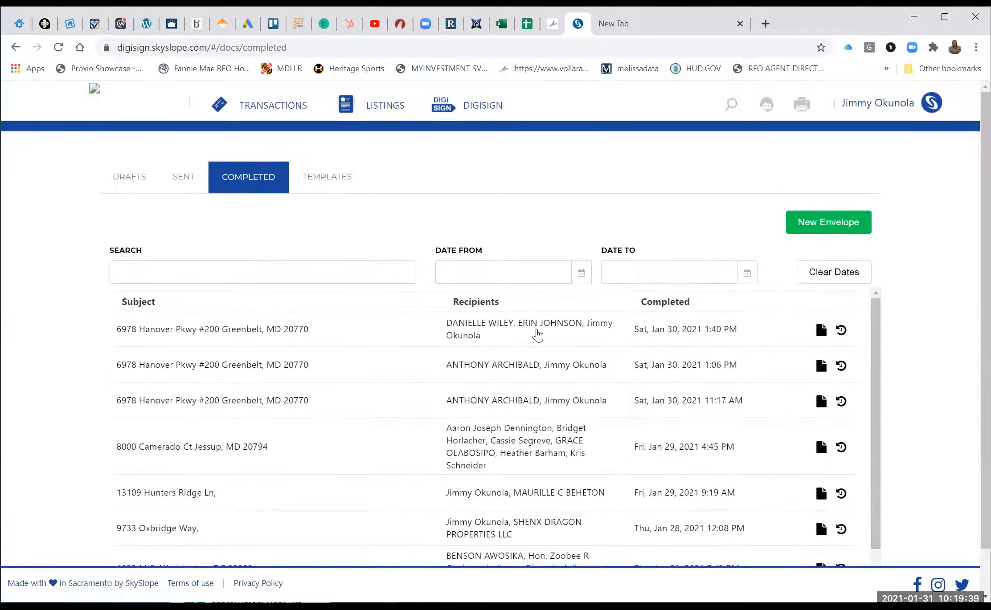
pyautogui.click(183, 177)
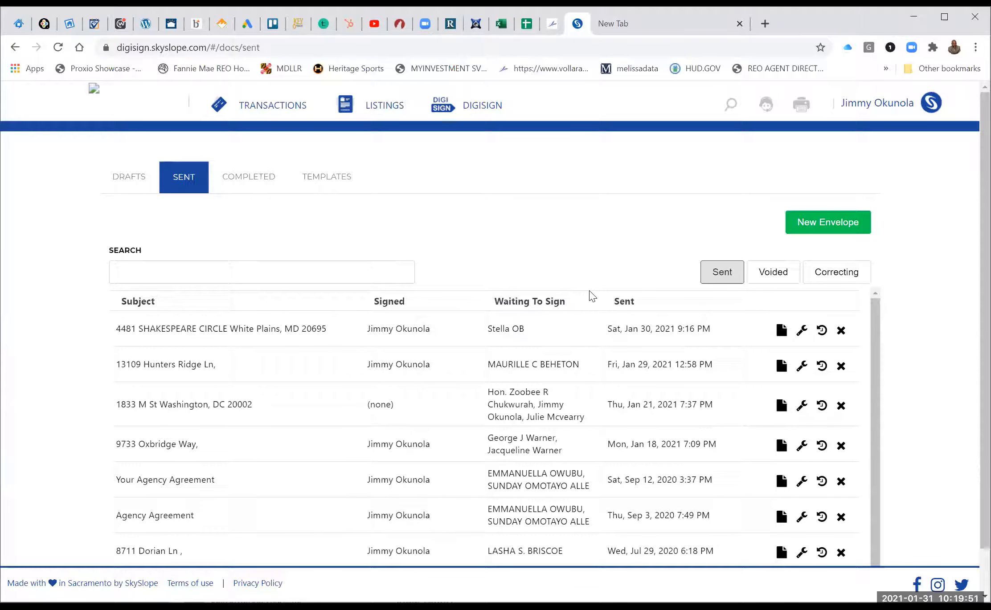
pyautogui.click(252, 177)
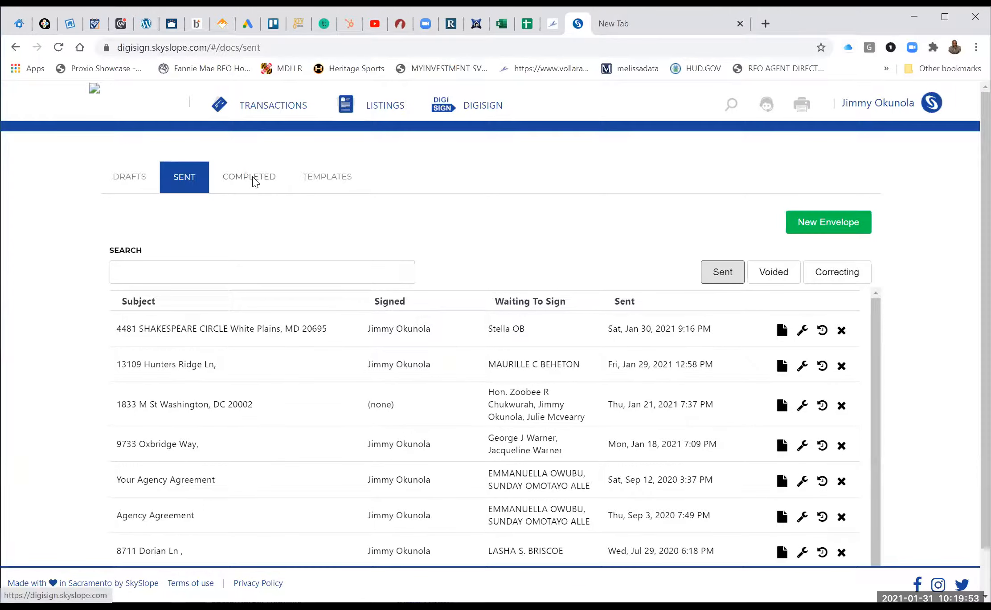